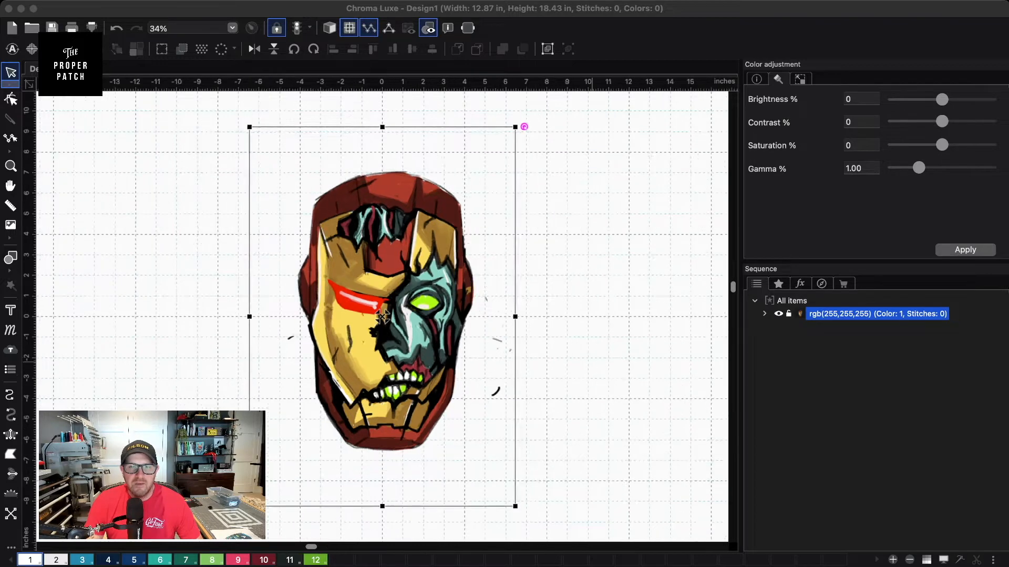
# - Examine the imported half-armored, half-zombie mask artwork, both in close detail and as a whole
pyautogui.scroll(5, 382, 317)
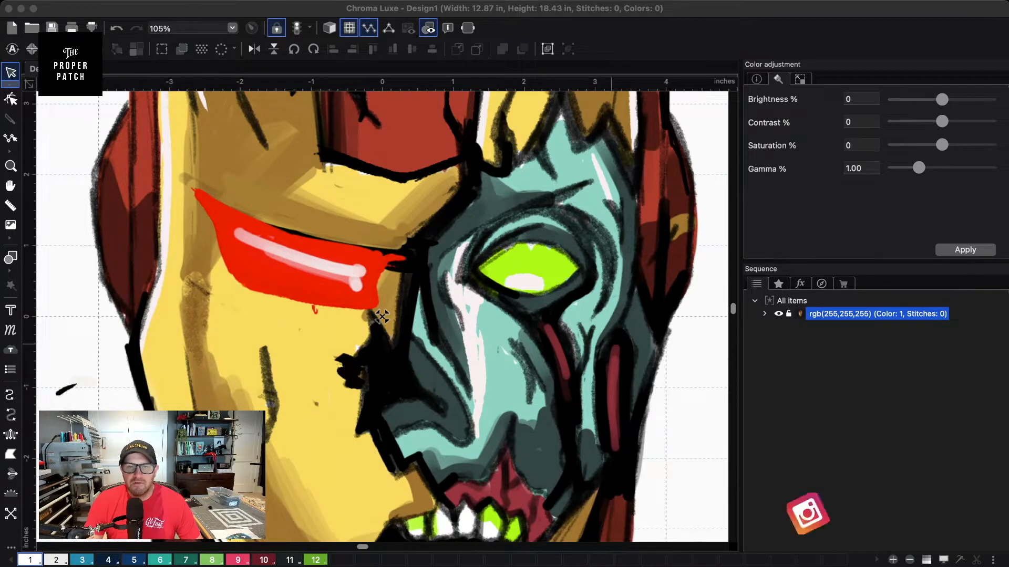
pyautogui.scroll(-3, 382, 316)
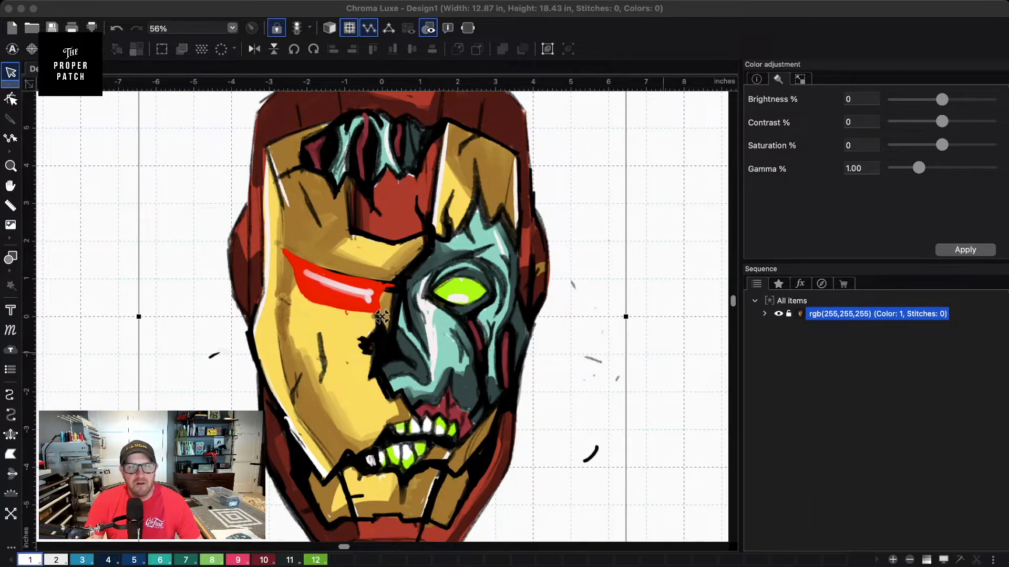
pyautogui.scroll(-2, 382, 316)
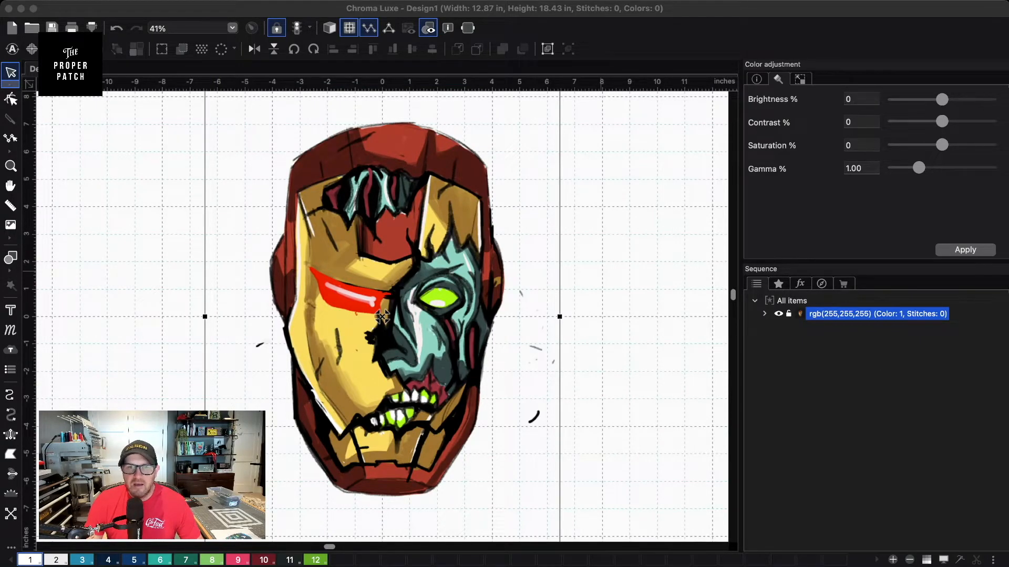
pyautogui.scroll(-2, 382, 316)
pyautogui.scroll(2, 382, 316)
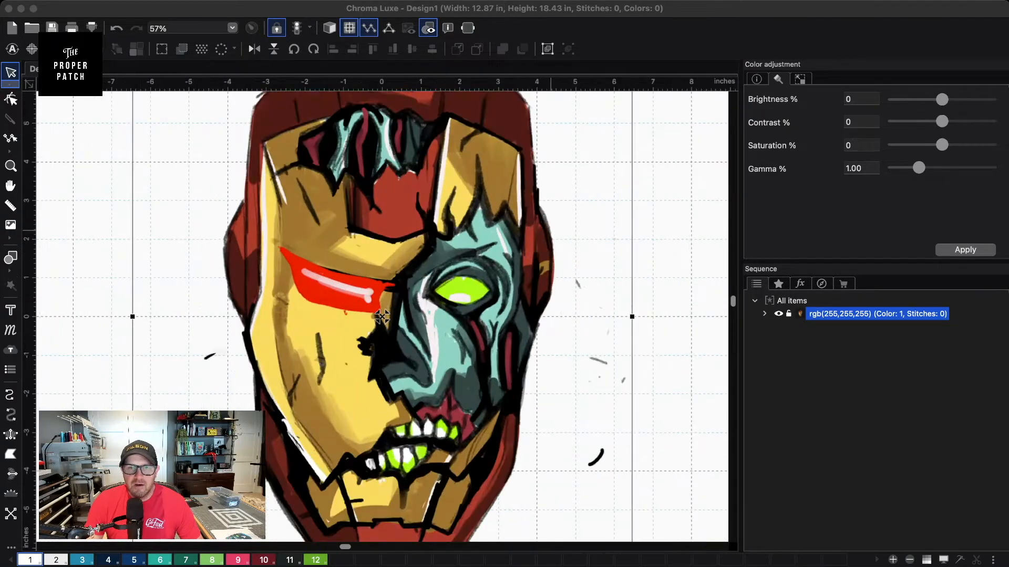
pyautogui.scroll(-2, 382, 316)
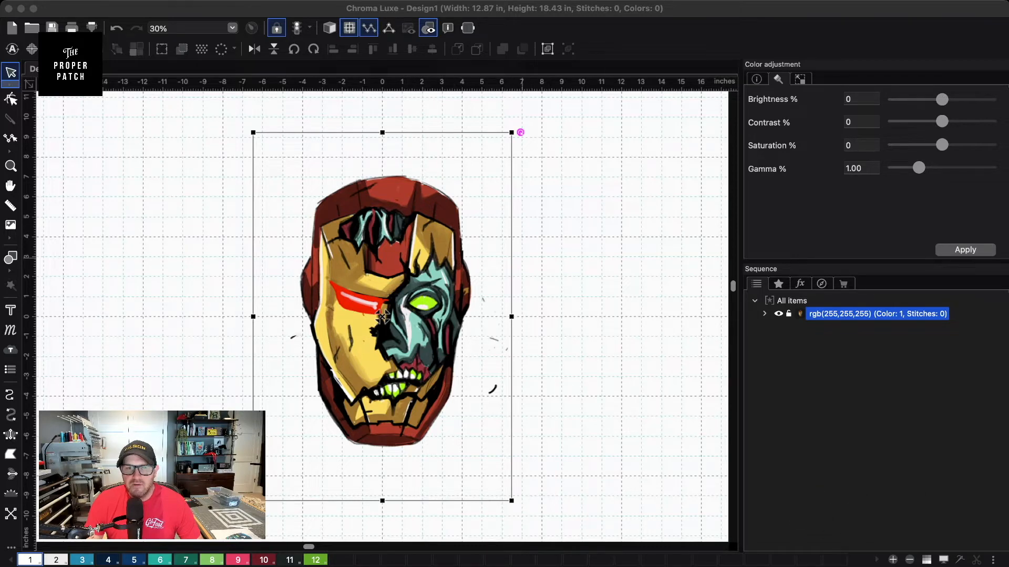
pyautogui.scroll(2, 382, 315)
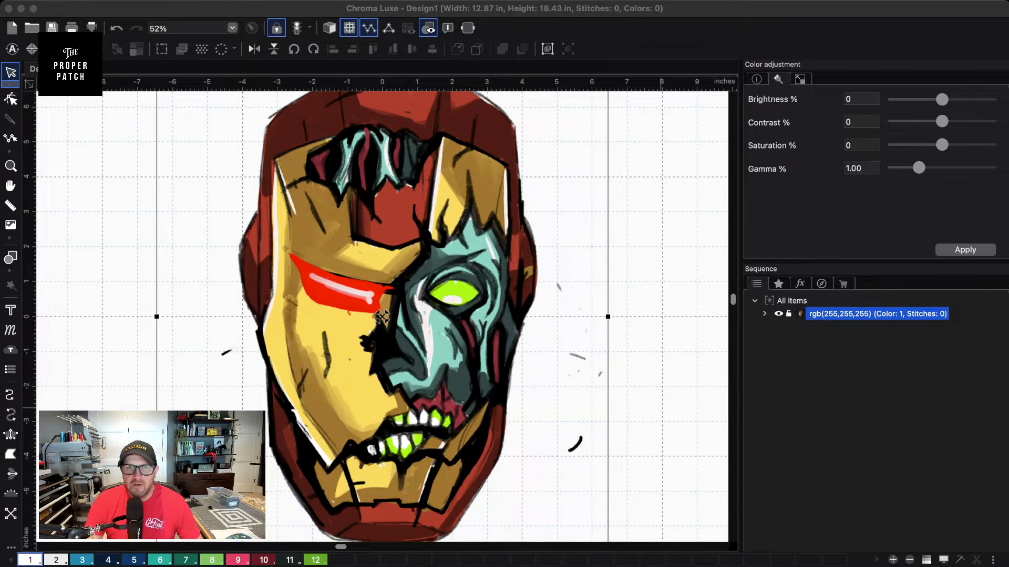
pyautogui.scroll(-1, 382, 315)
pyautogui.scroll(-2, 382, 316)
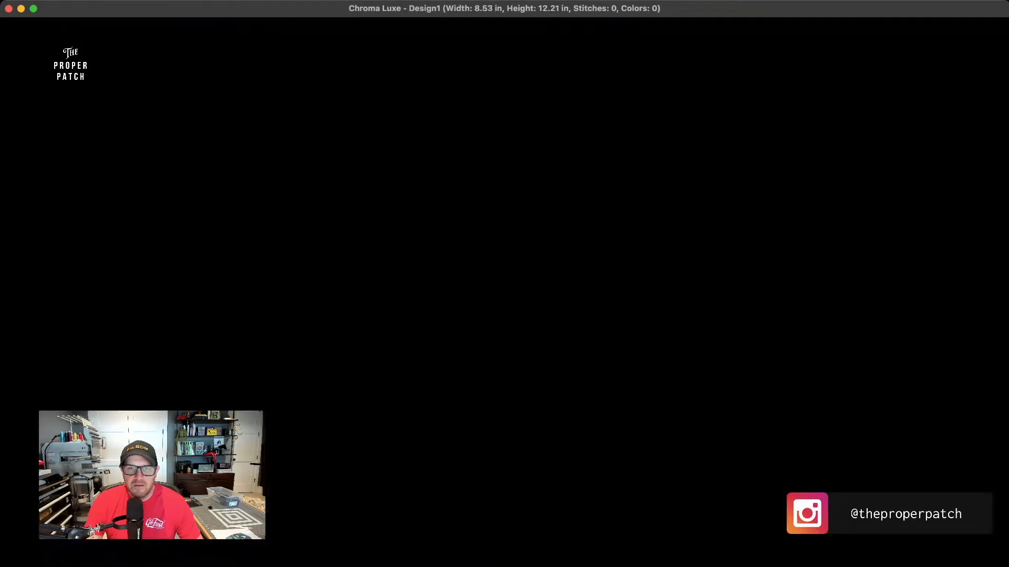
# - Scale the selected mask artwork down proportionally to about 6.67 in wide by 9.55 in high
pyautogui.scroll(3, 382, 316)
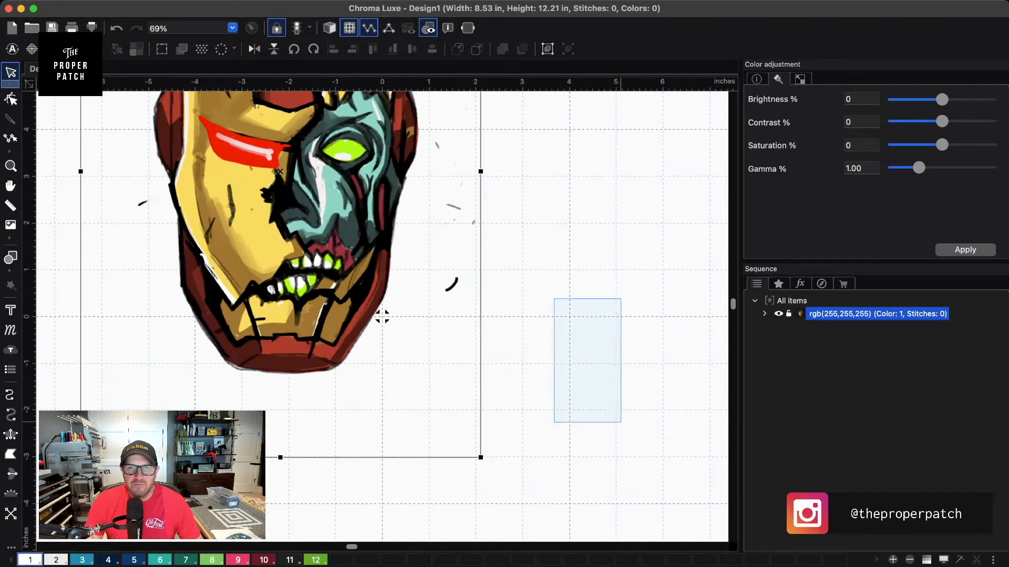
pyautogui.press('Escape')
pyautogui.scroll(-1, 382, 316)
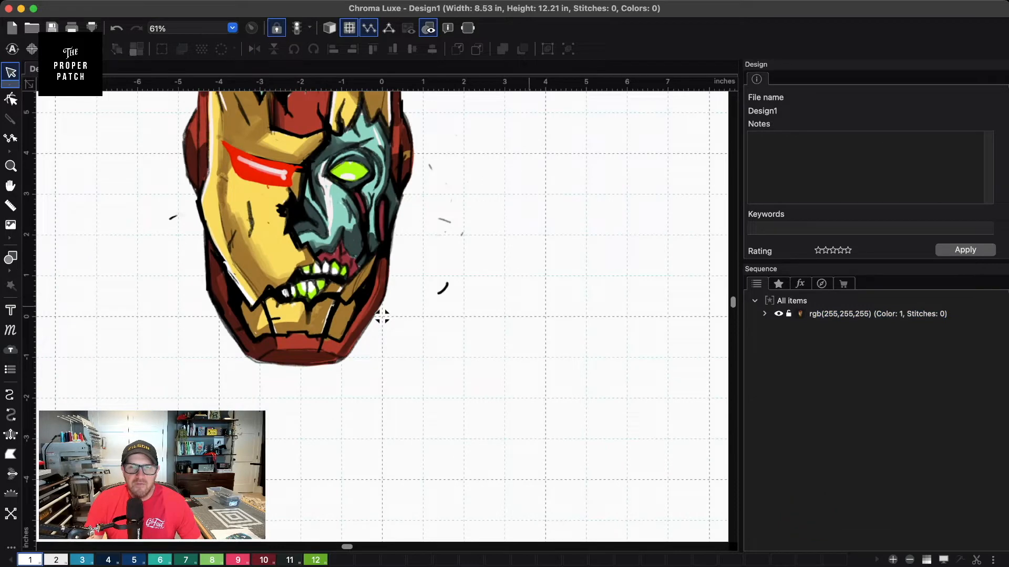
pyautogui.press('space')
pyautogui.moveTo(382, 316); pyautogui.dragTo(456, 465)
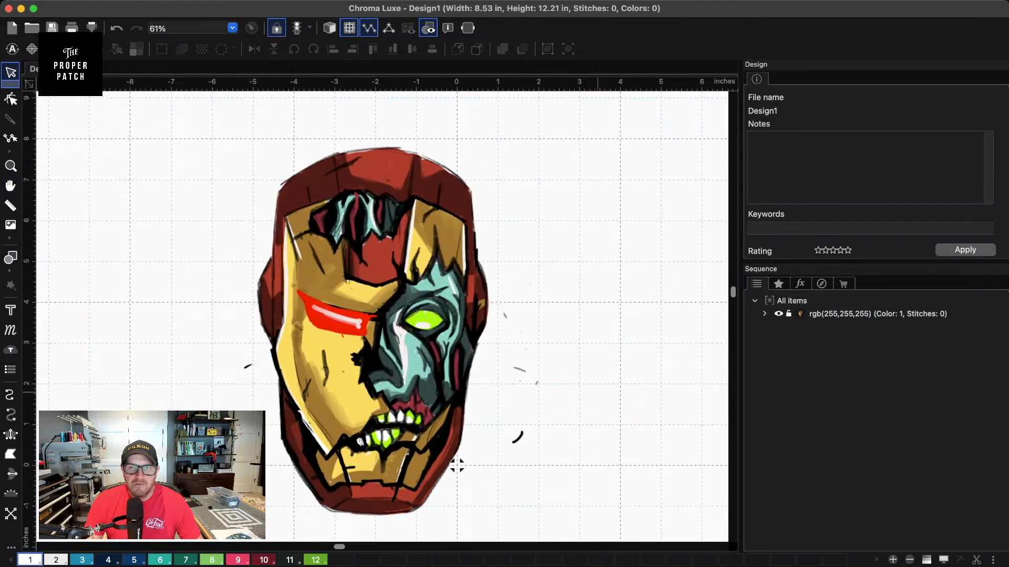
pyautogui.click(456, 465)
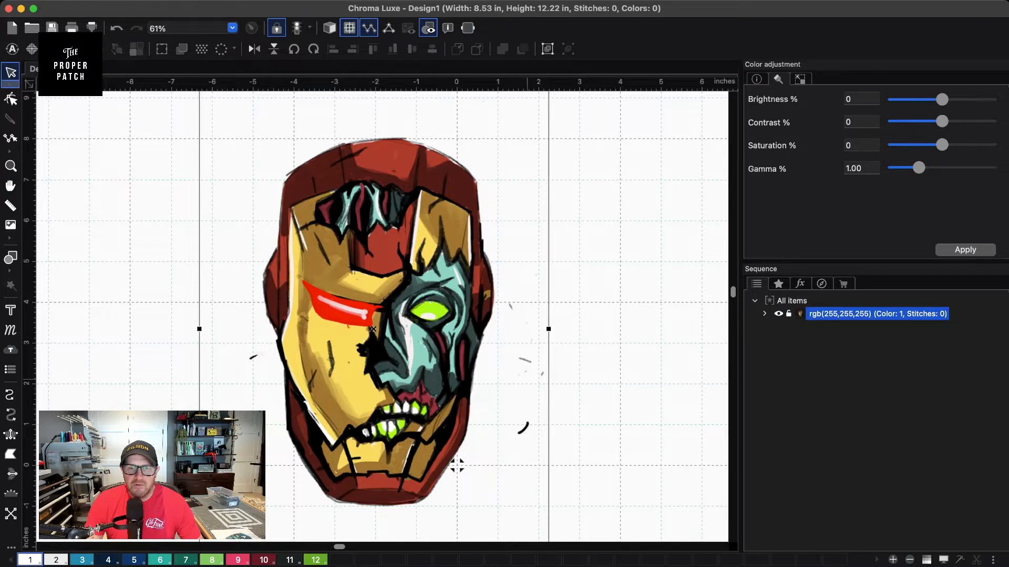
pyautogui.scroll(-3, 456, 465)
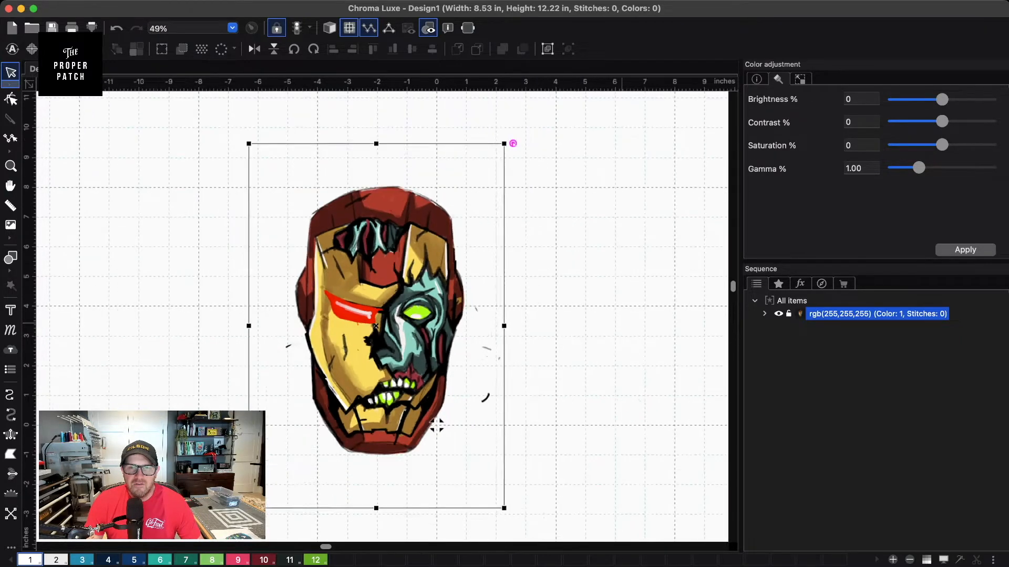
pyautogui.moveTo(471, 190); pyautogui.dragTo(447, 225)
pyautogui.scroll(3, 422, 396)
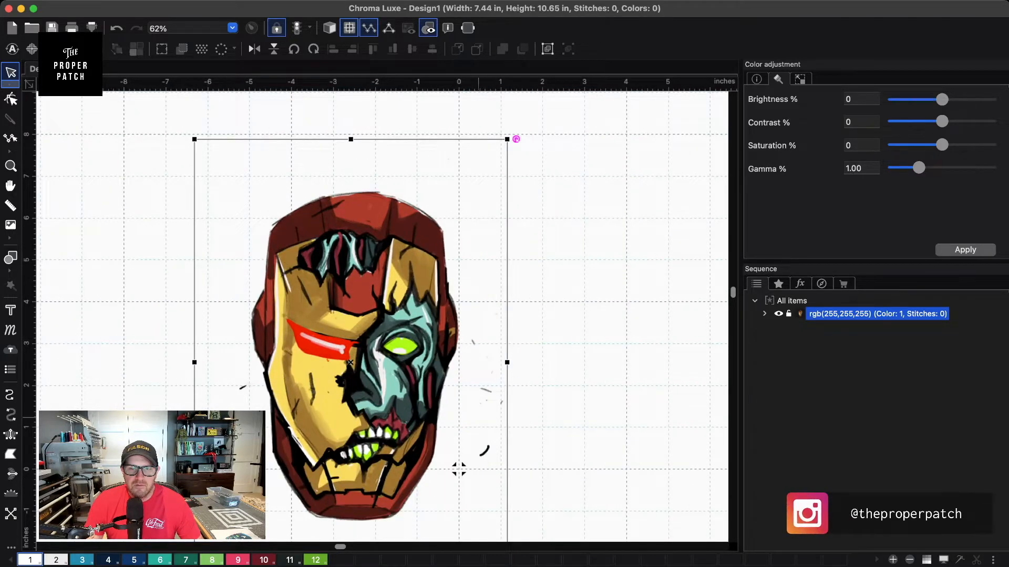
pyautogui.moveTo(507, 139); pyautogui.dragTo(471, 188)
# - Reduce the mask artwork to about 6.10 by 8.73 in and place it left of the vertical zero line
pyautogui.moveTo(369, 357); pyautogui.dragTo(405, 302)
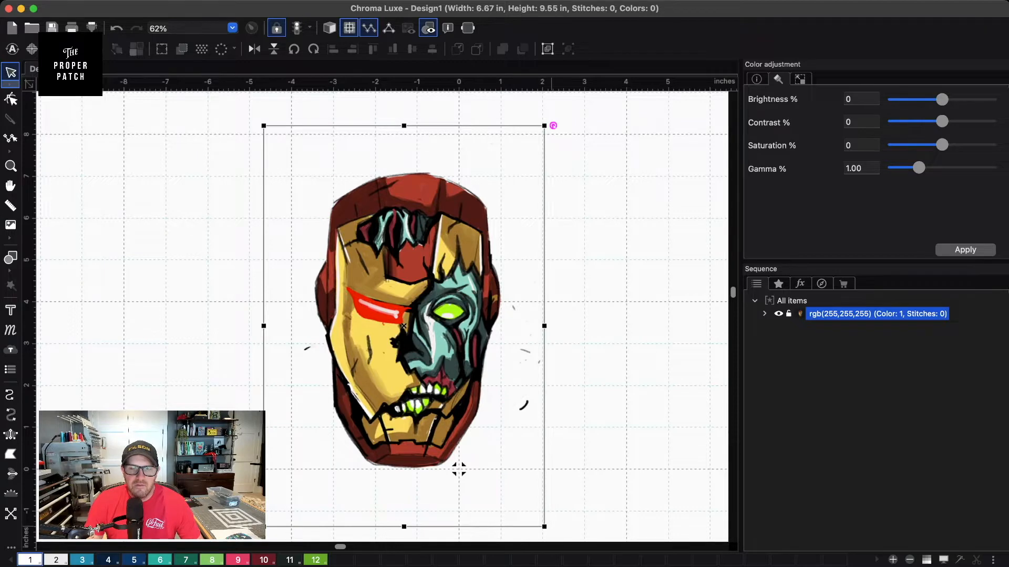
pyautogui.moveTo(542, 524); pyautogui.dragTo(520, 492)
pyautogui.press('super+z')
pyautogui.moveTo(420, 336); pyautogui.dragTo(430, 341)
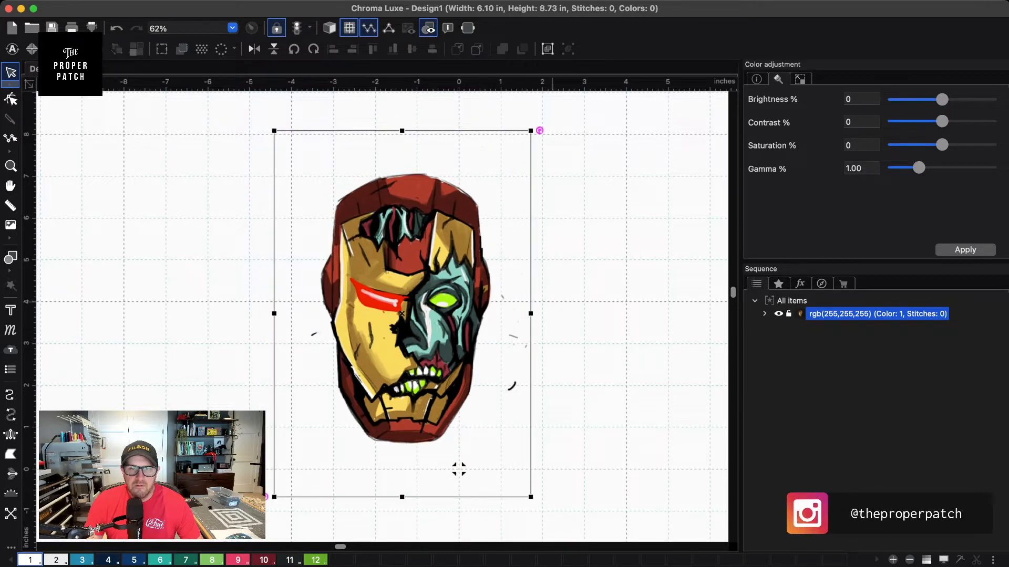
pyautogui.moveTo(446, 316); pyautogui.dragTo(436, 316)
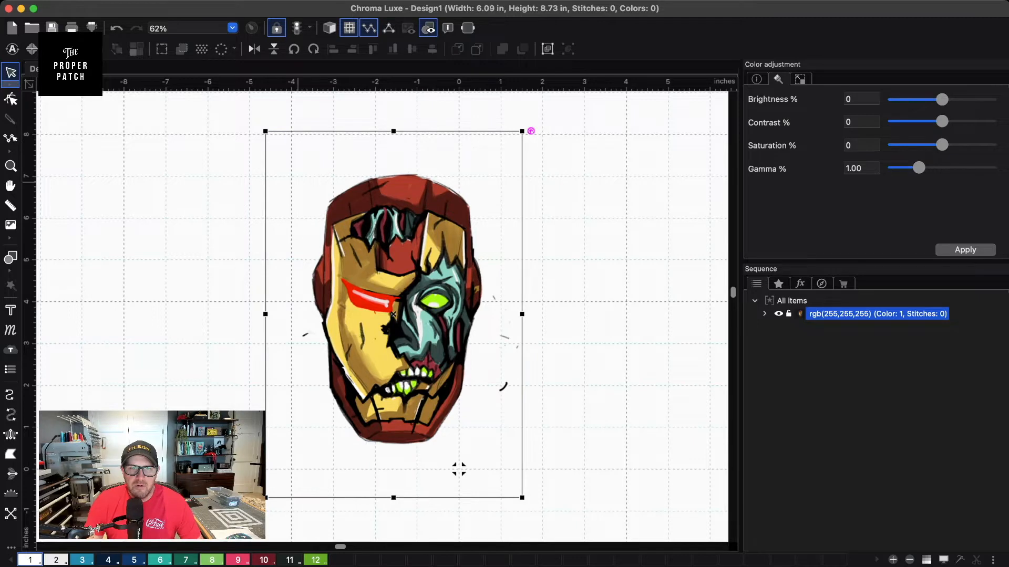
pyautogui.moveTo(420, 226); pyautogui.dragTo(402, 225)
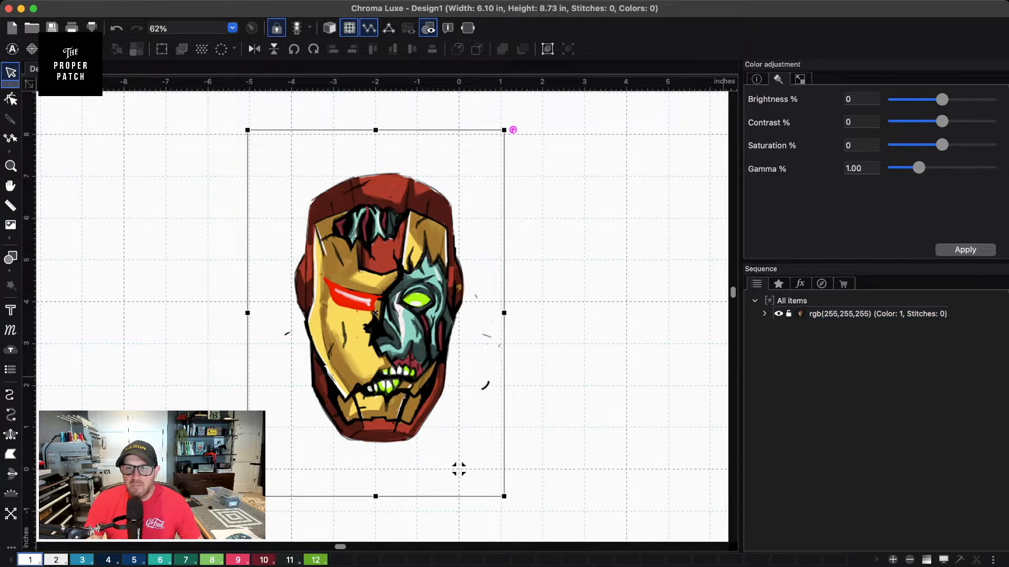
# - Lock the artwork in the sequence and ready the Steil tool with thread color 3 at the mask's jaw
pyautogui.click(789, 313)
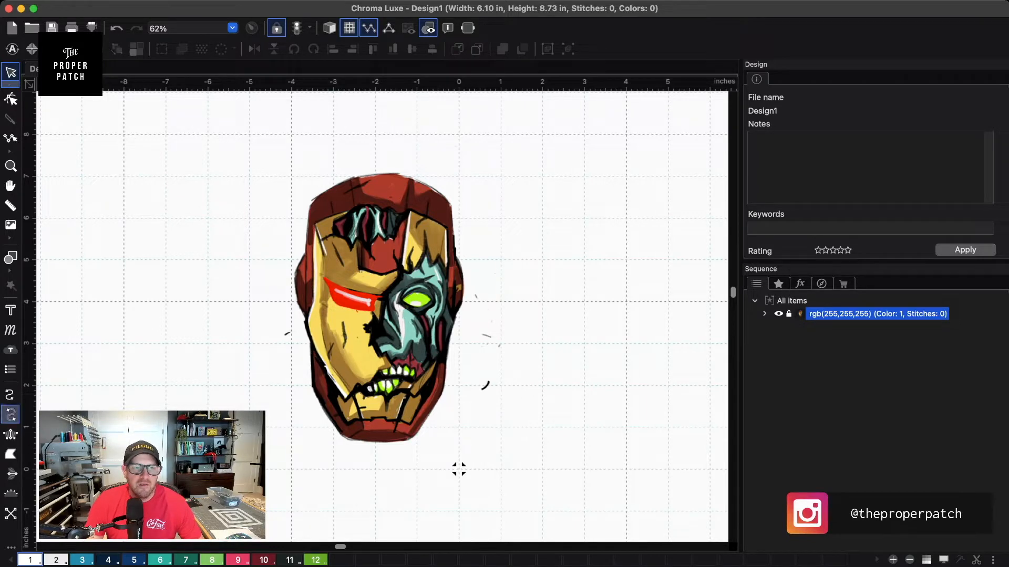
pyautogui.click(11, 415)
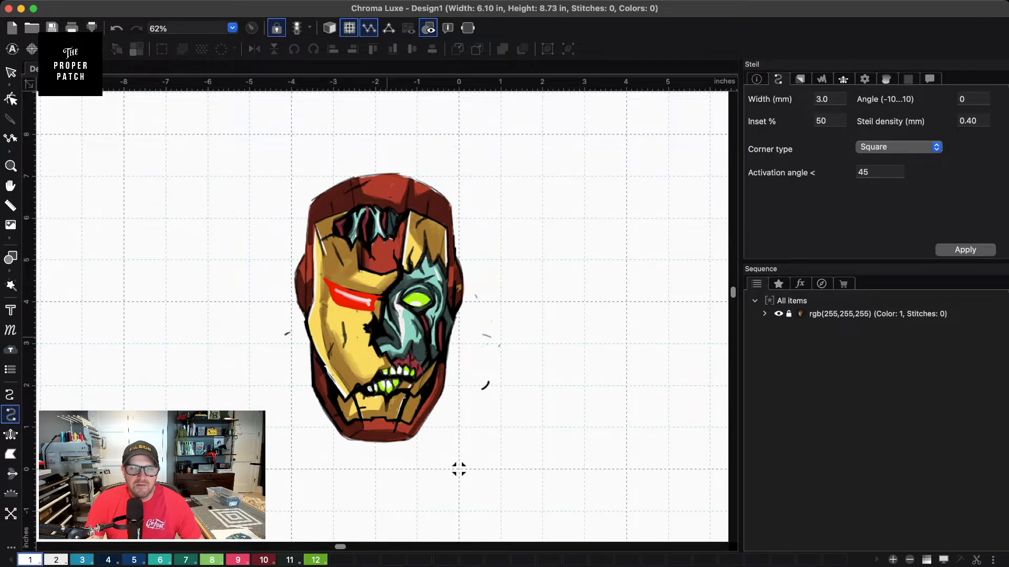
pyautogui.scroll(10, 388, 364)
pyautogui.press('space')
pyautogui.moveTo(366, 400); pyautogui.dragTo(439, 217)
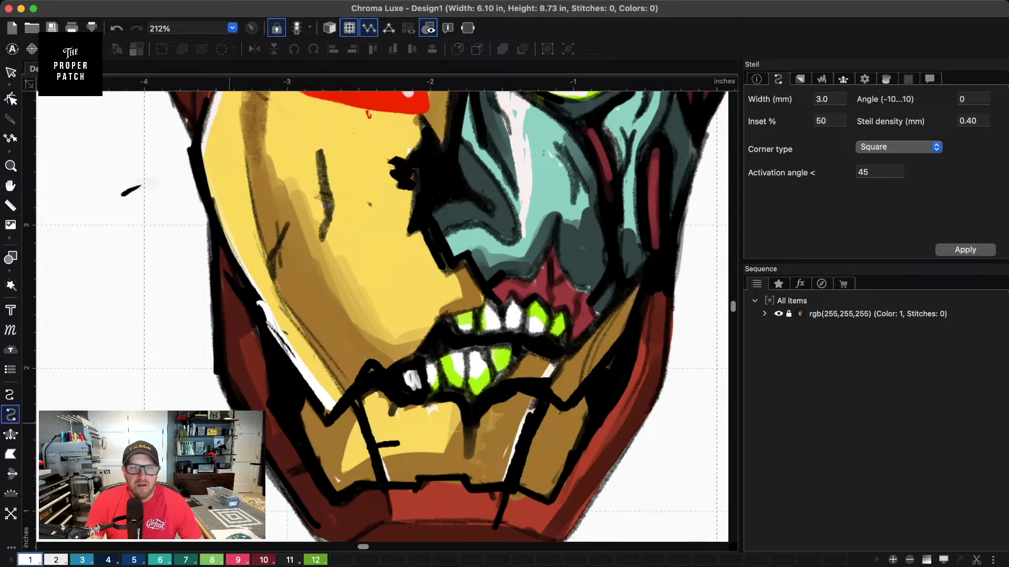
pyautogui.press('space')
pyautogui.moveTo(419, 337)
pyautogui.mouseDown()
pyautogui.moveTo(324, 528)
pyautogui.moveTo(389, 443)
pyautogui.moveTo(435, 355)
pyautogui.moveTo(430, 313)
pyautogui.moveTo(392, 327)
pyautogui.moveTo(336, 466)
pyautogui.moveTo(347, 511)
pyautogui.moveTo(418, 324)
pyautogui.mouseUp()
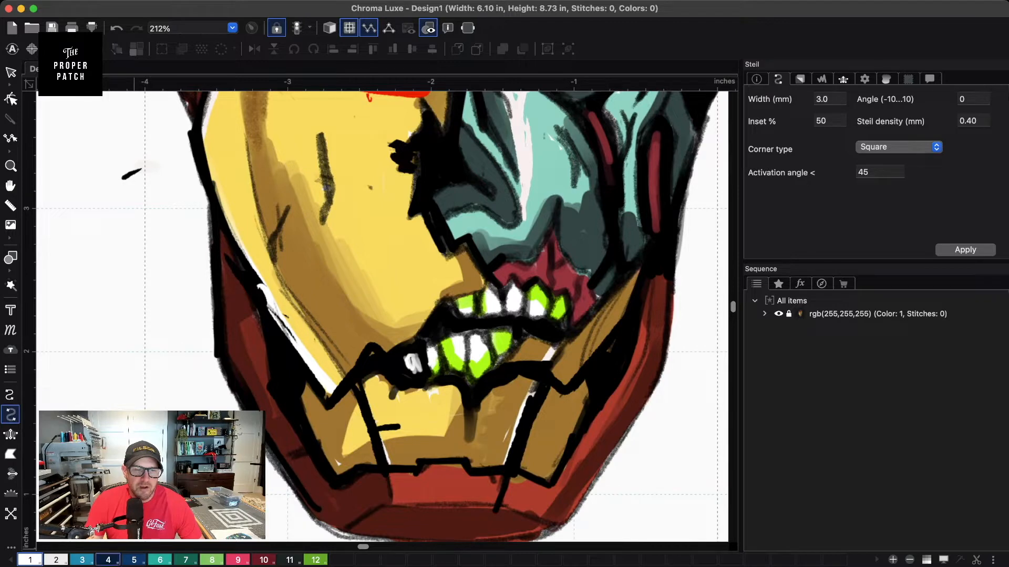
pyautogui.click(82, 560)
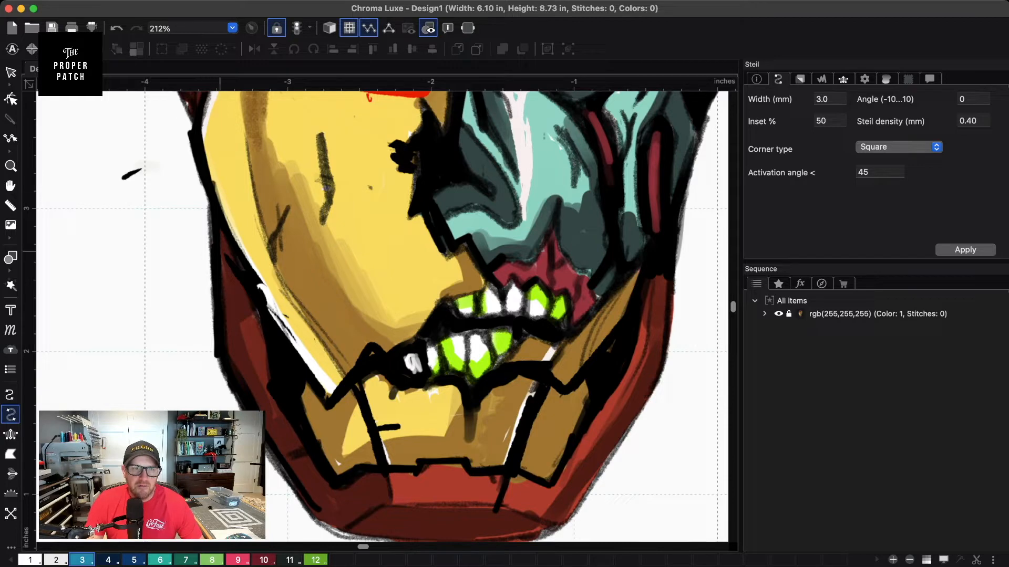
# - Start a Steil outline at the mask's left cheek, placing points down the jaw and around onto the chin's bottom edge
pyautogui.click(213, 202)
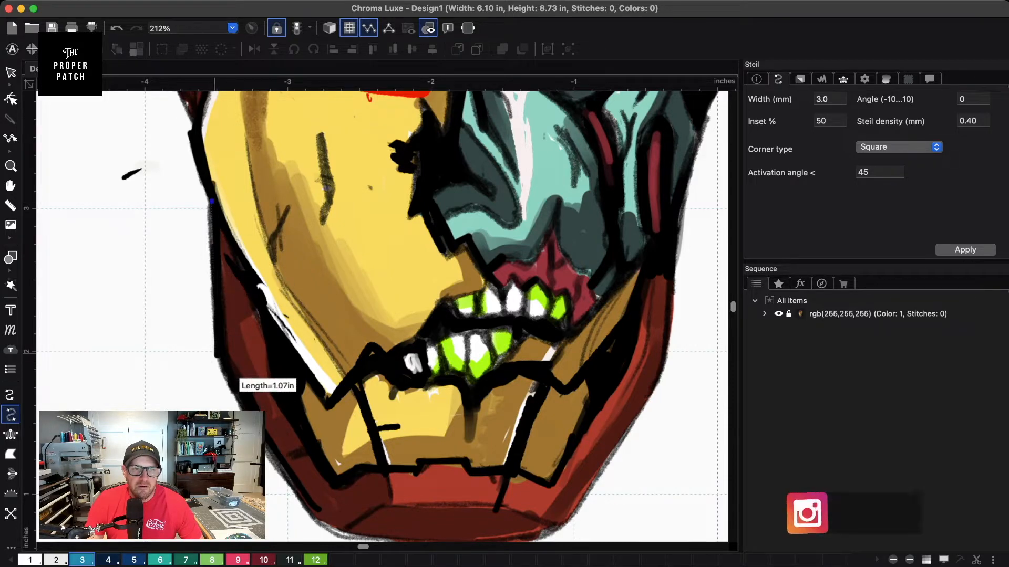
pyautogui.click(217, 353)
pyautogui.click(238, 403)
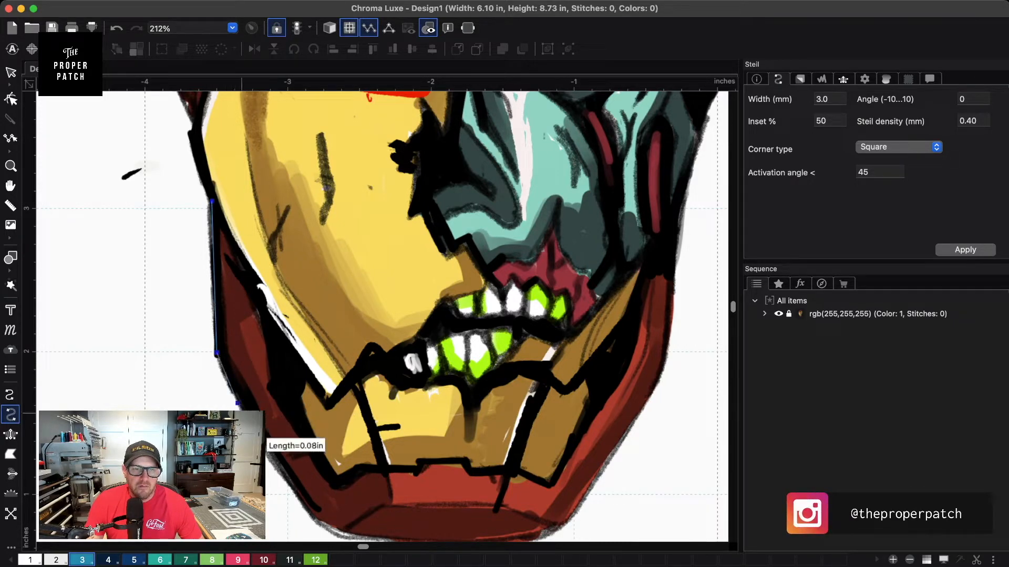
pyautogui.click(284, 479)
pyautogui.click(314, 520)
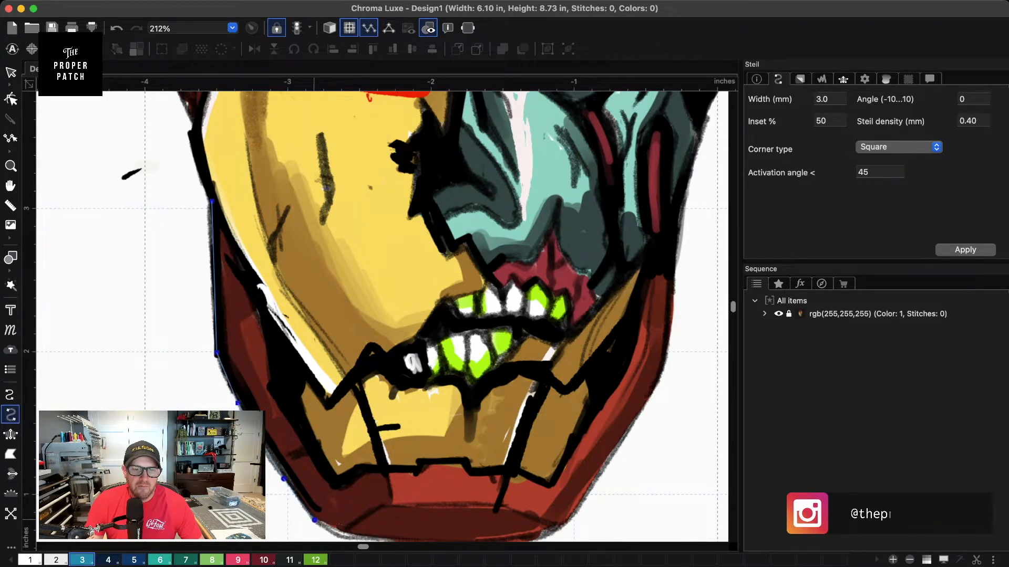
pyautogui.moveTo(404, 467); pyautogui.dragTo(374, 352)
pyautogui.click(313, 421)
pyautogui.click(353, 422)
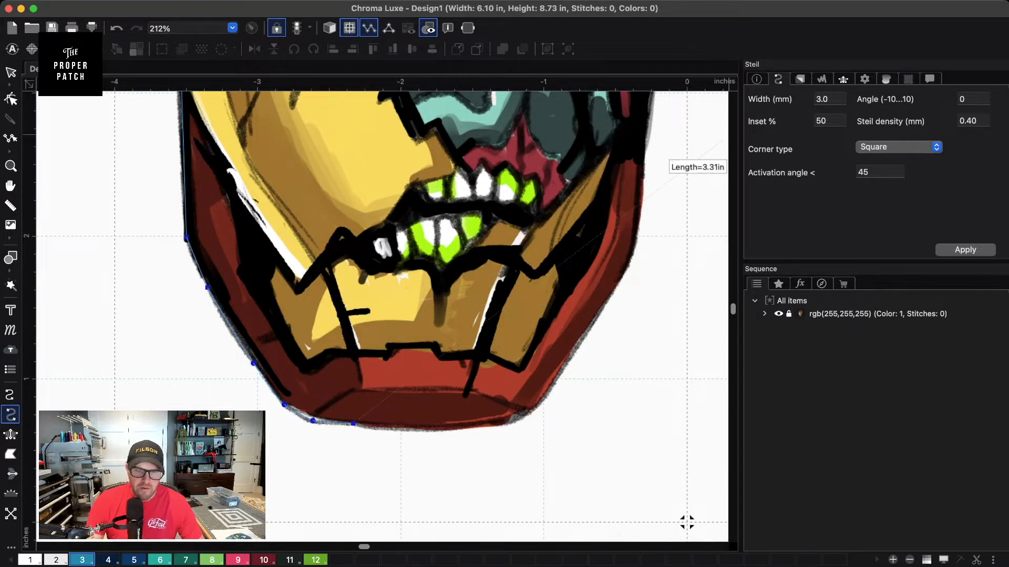
pyautogui.click(365, 427)
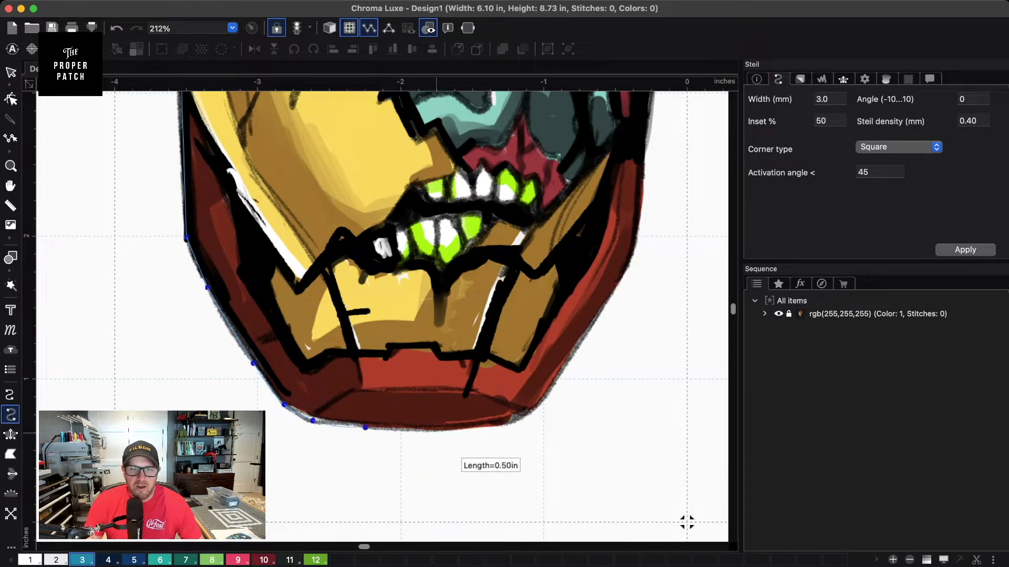
# - Continue the Steil outline along the chin's bottom edge and up the mask's right jaw
pyautogui.click(445, 430)
pyautogui.click(511, 422)
pyautogui.click(548, 395)
pyautogui.click(590, 332)
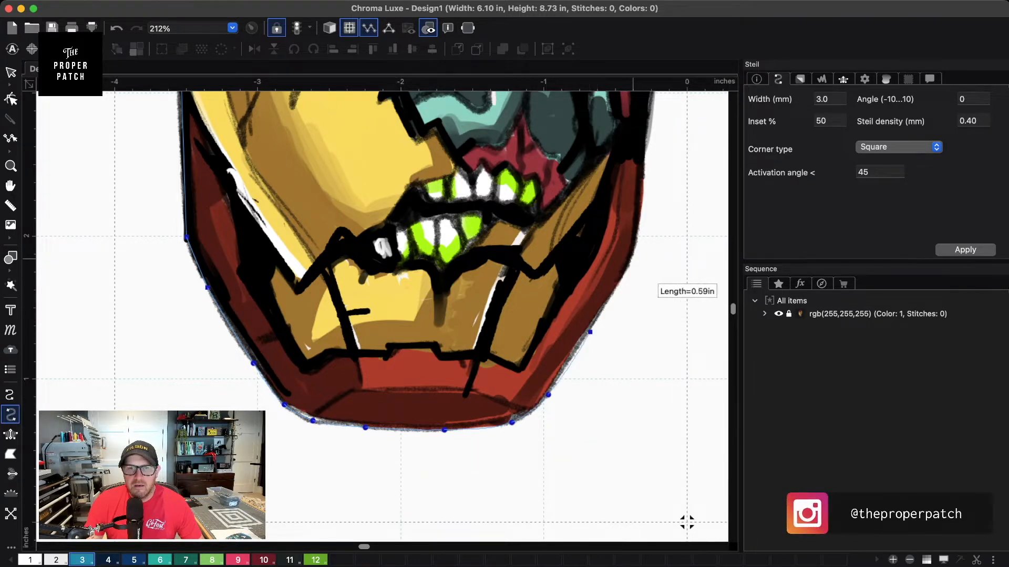
pyautogui.click(631, 259)
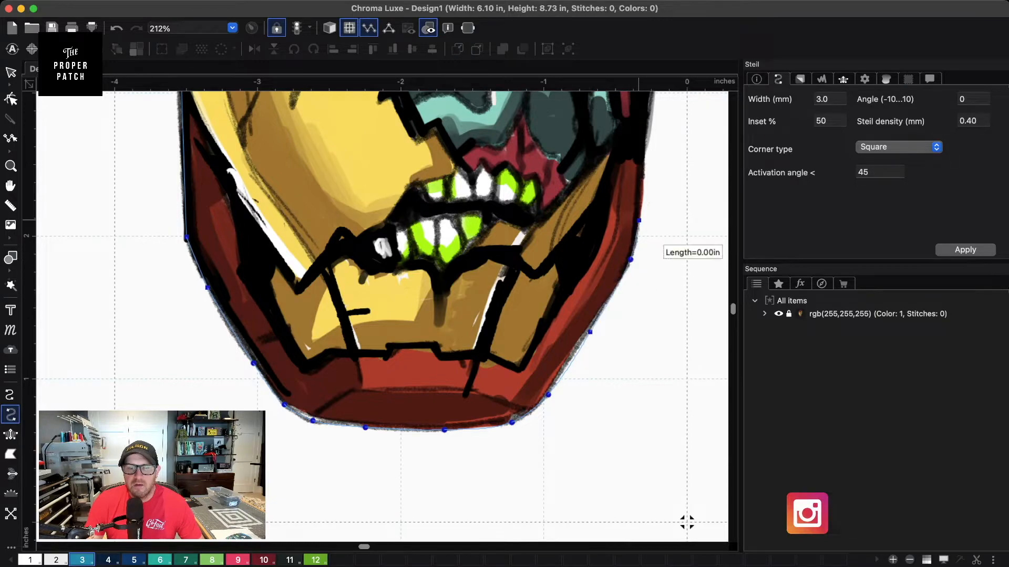
pyautogui.click(639, 220)
# - Extend the Steil outline up the mask's right cheek to the lower part of the right ear piece
pyautogui.scroll(4, 677, 173)
pyautogui.scroll(-5, 676, 173)
pyautogui.press('space')
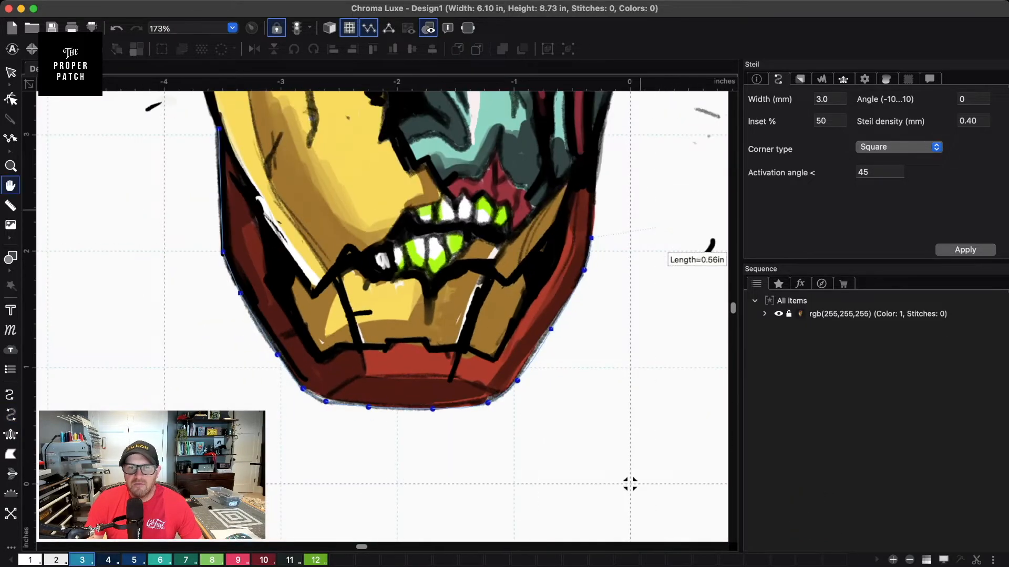
pyautogui.moveTo(657, 227); pyautogui.dragTo(570, 387)
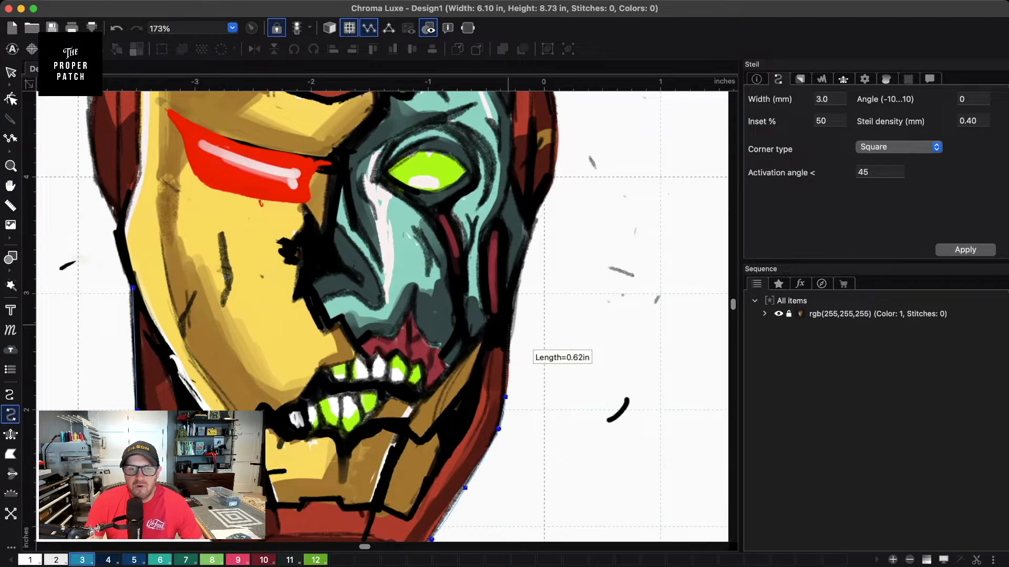
pyautogui.click(510, 324)
pyautogui.click(522, 264)
pyautogui.click(541, 201)
pyautogui.click(553, 172)
# - Trace the Steil outline around the right ear piece and up the side of the helmet
pyautogui.press('space')
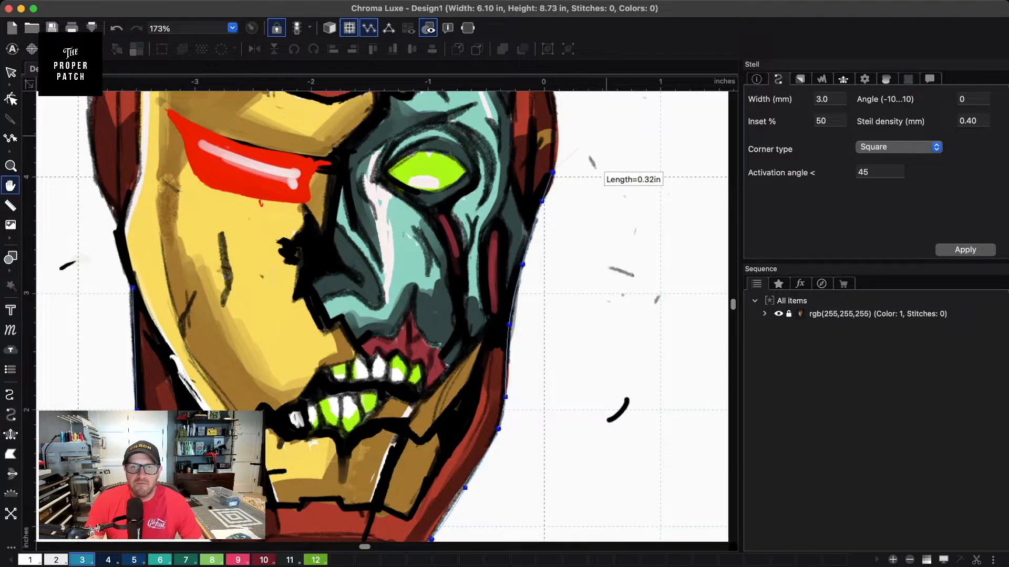
pyautogui.moveTo(581, 145); pyautogui.dragTo(556, 346)
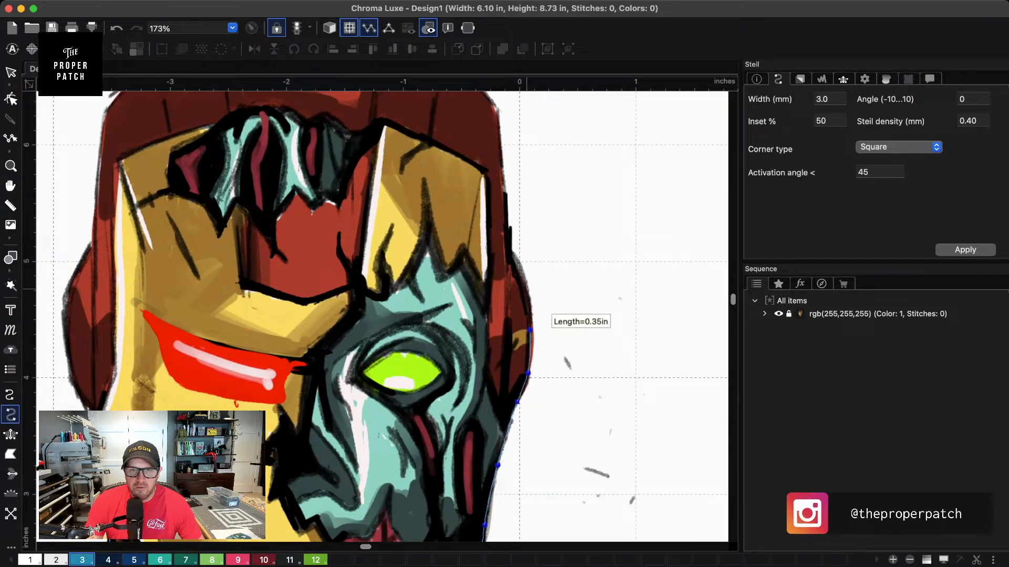
pyautogui.click(514, 256)
pyautogui.press('space')
pyautogui.moveTo(500, 152); pyautogui.dragTo(542, 398)
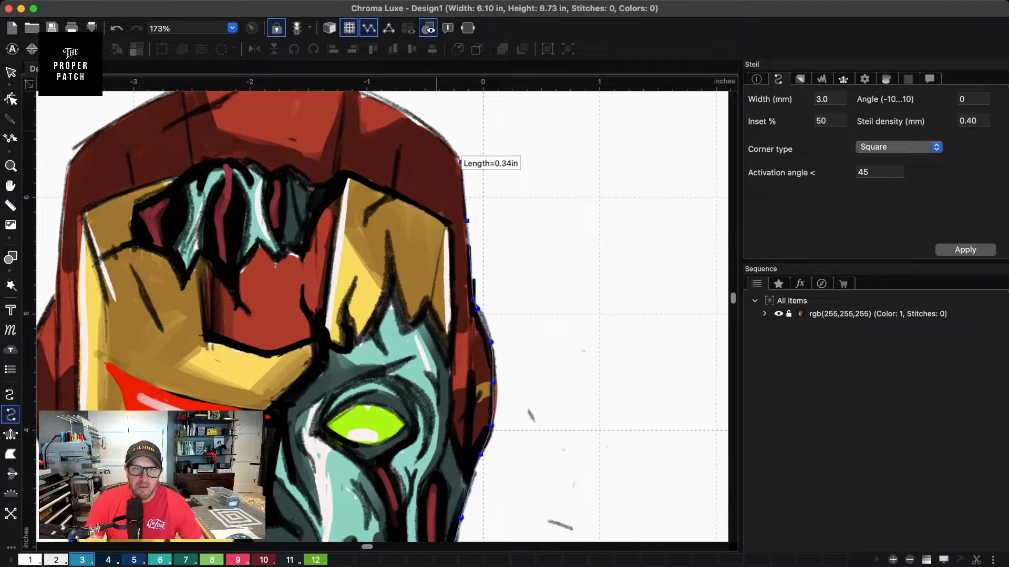
# - Continue the Steil outline over the top of the helmet, from its upper right corner to its upper left corner
pyautogui.click(436, 131)
pyautogui.press('space')
pyautogui.moveTo(402, 155); pyautogui.dragTo(482, 289)
pyautogui.click(445, 225)
pyautogui.click(378, 207)
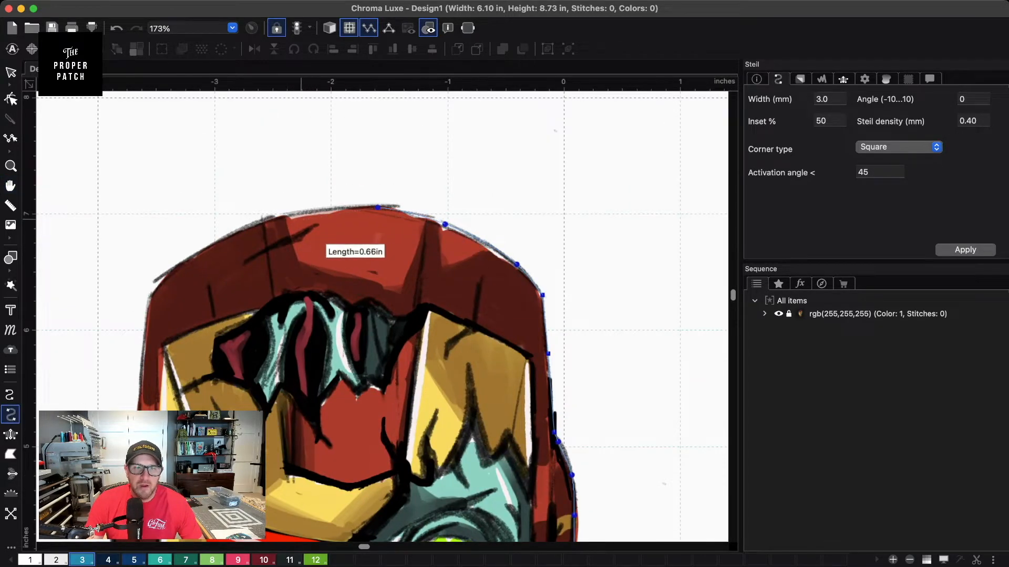
pyautogui.click(297, 215)
pyautogui.click(209, 248)
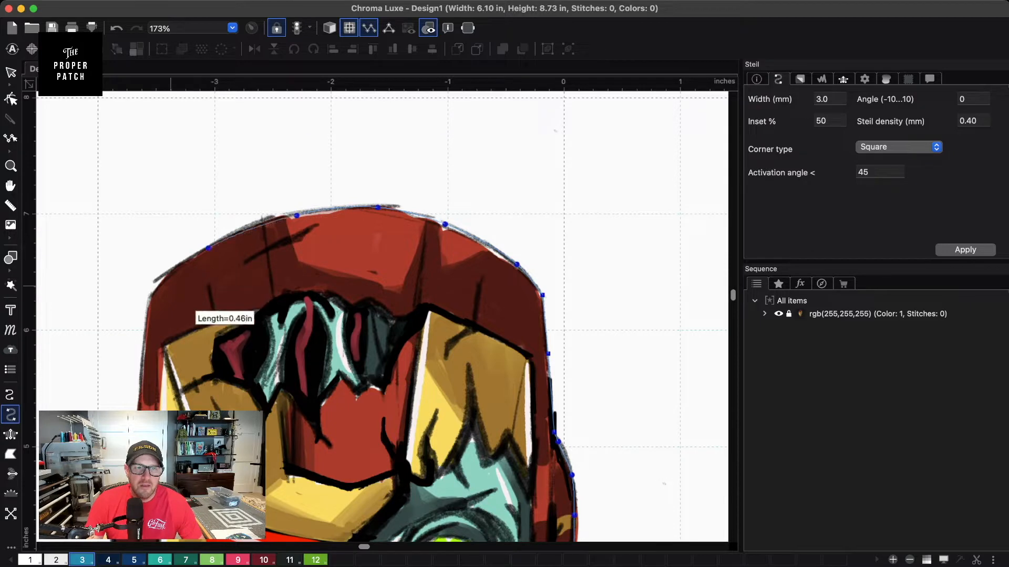
pyautogui.click(163, 283)
pyautogui.click(151, 299)
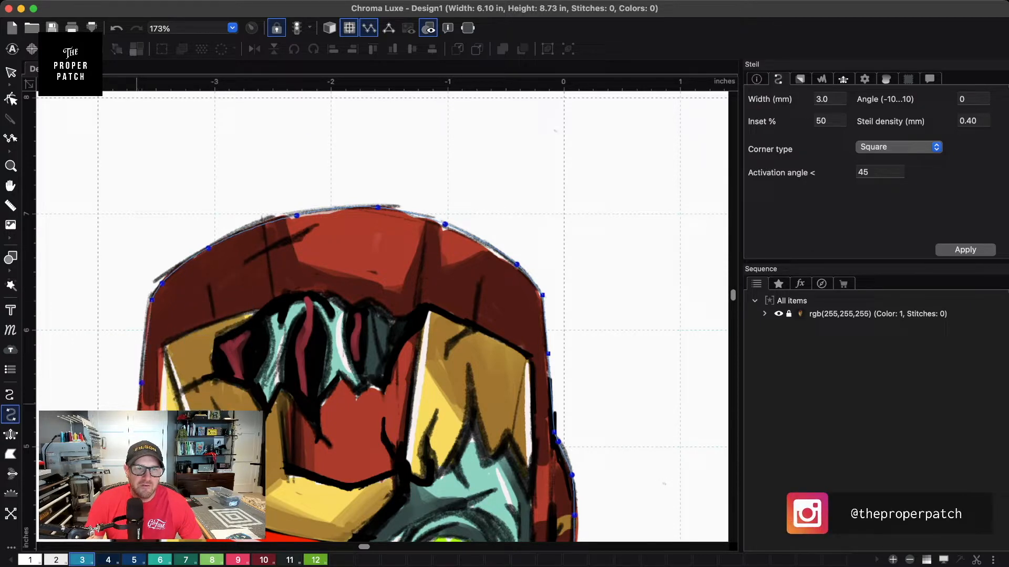
# - Trace the Steil outline down the helmet's left side and around the left ear piece, finishing the border at the left cheek
pyautogui.press('space')
pyautogui.moveTo(257, 354); pyautogui.dragTo(437, 177)
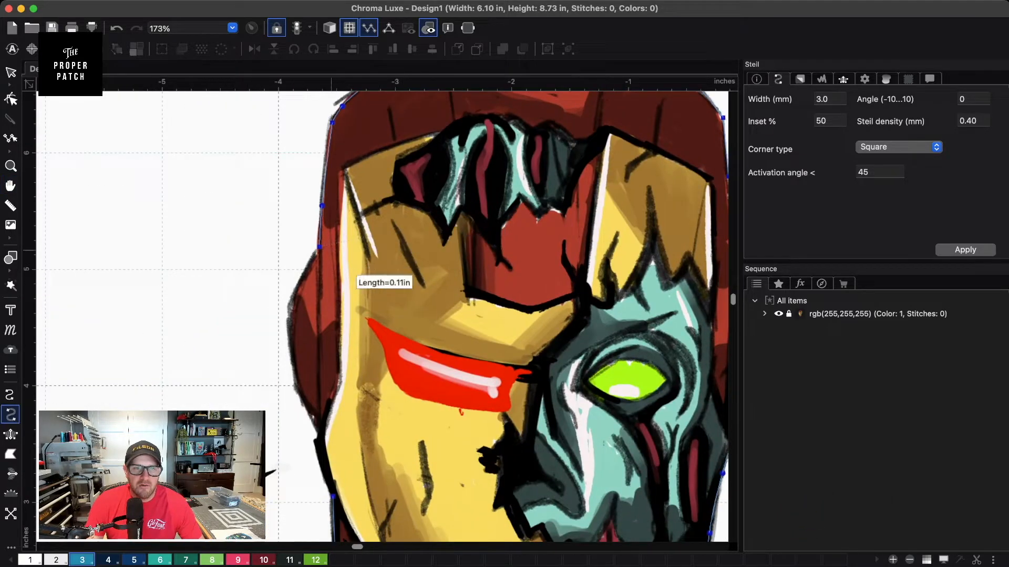
pyautogui.click(302, 277)
pyautogui.click(289, 316)
pyautogui.click(289, 346)
pyautogui.click(296, 386)
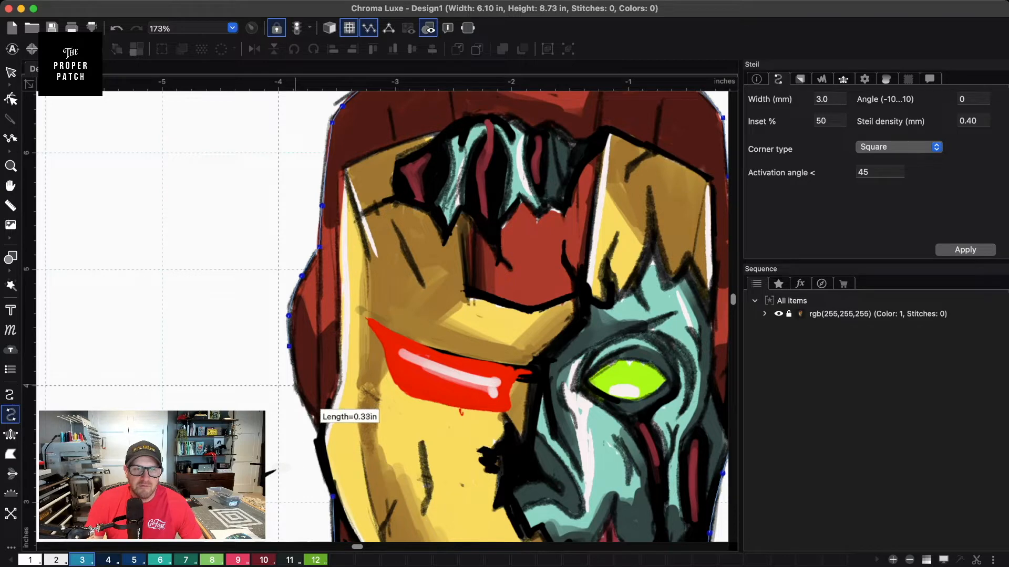
pyautogui.click(314, 421)
pyautogui.click(321, 439)
pyautogui.click(327, 470)
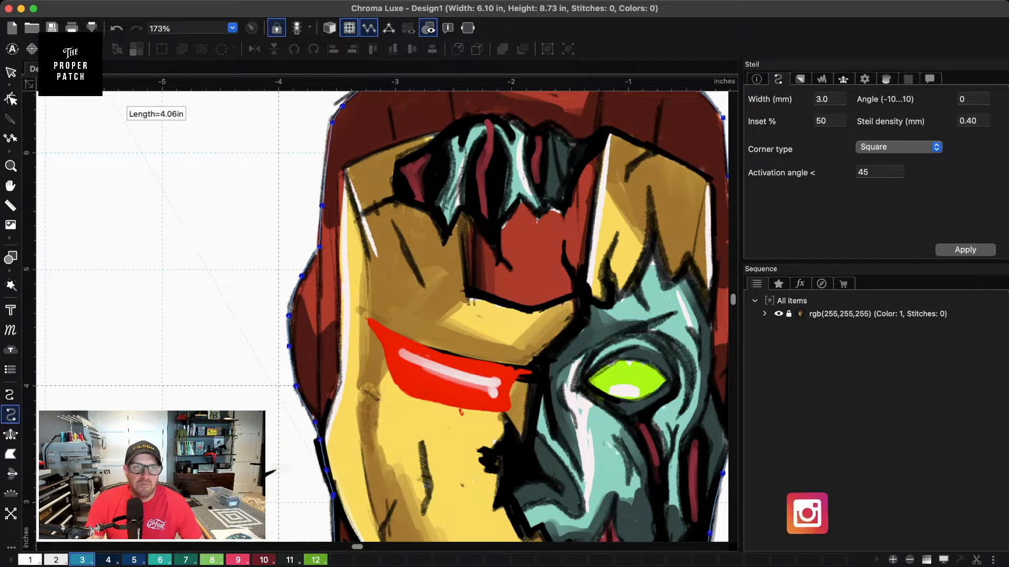
pyautogui.press('Return')
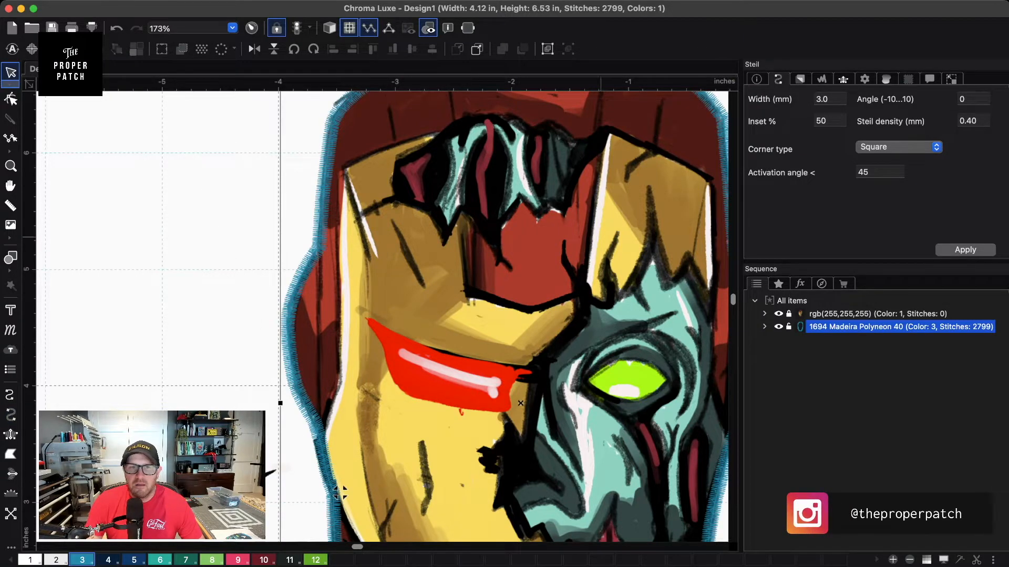
# - Turn on the 3D stitch preview to check the border around the helmet
pyautogui.moveTo(340, 493); pyautogui.dragTo(170, 530)
pyautogui.press('space')
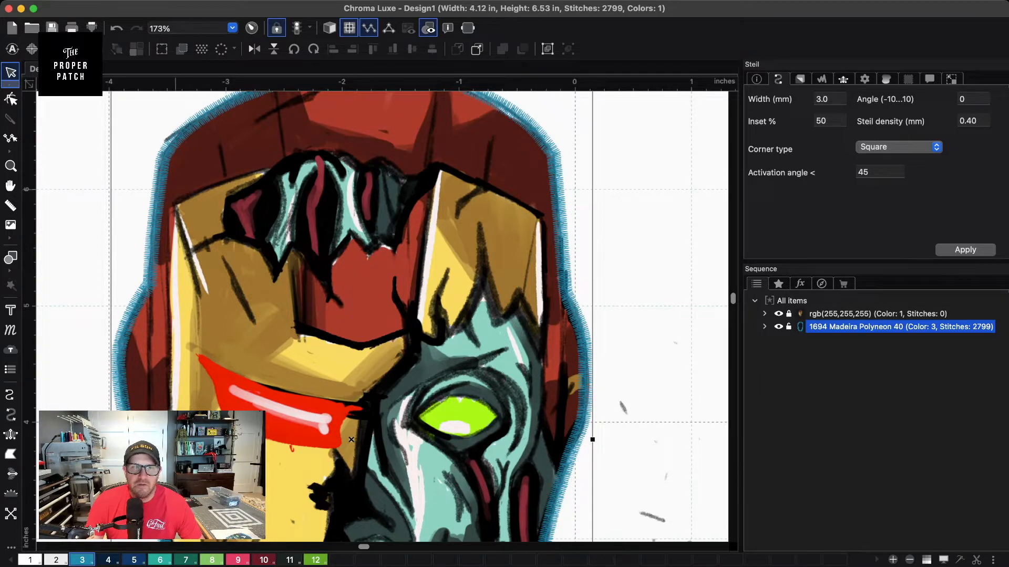
pyautogui.click(329, 29)
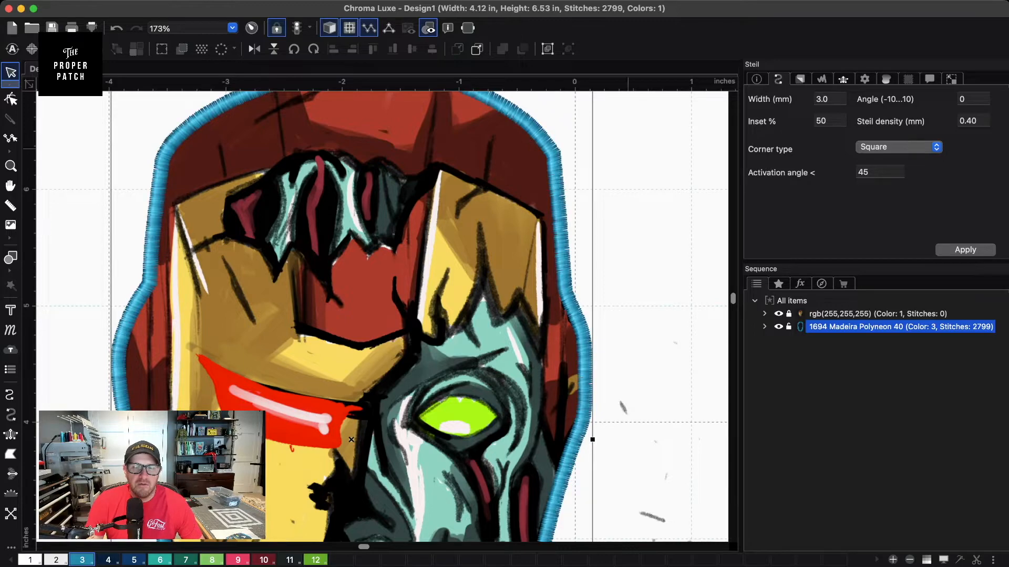
pyautogui.moveTo(650, 352); pyautogui.dragTo(633, 317)
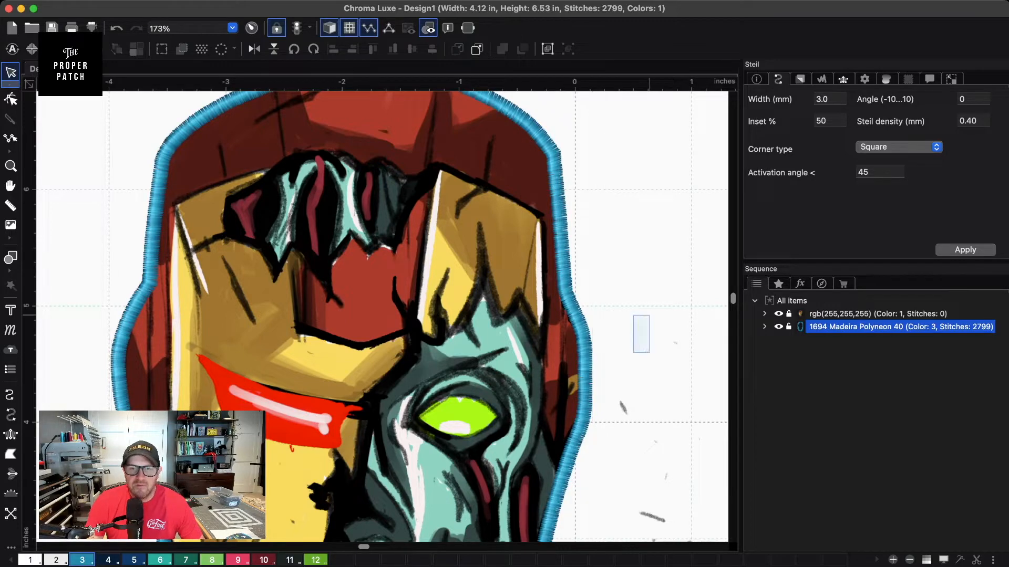
pyautogui.press('space')
pyautogui.moveTo(637, 493); pyautogui.dragTo(597, 407)
pyautogui.moveTo(545, 142); pyautogui.dragTo(578, 264)
# - Select the Steil border and reduce its stitch width
pyautogui.click(559, 230)
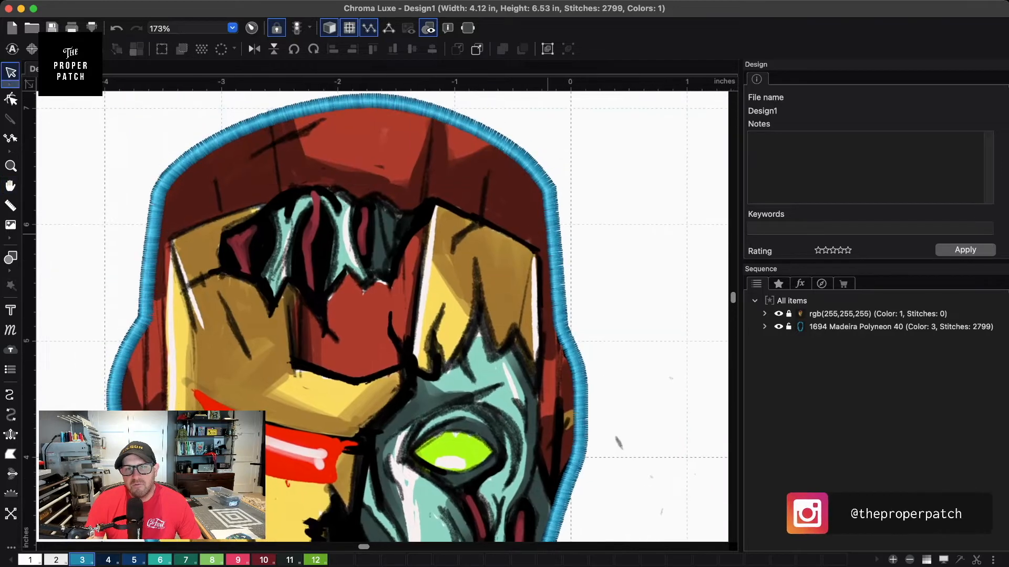
pyautogui.press('super+z')
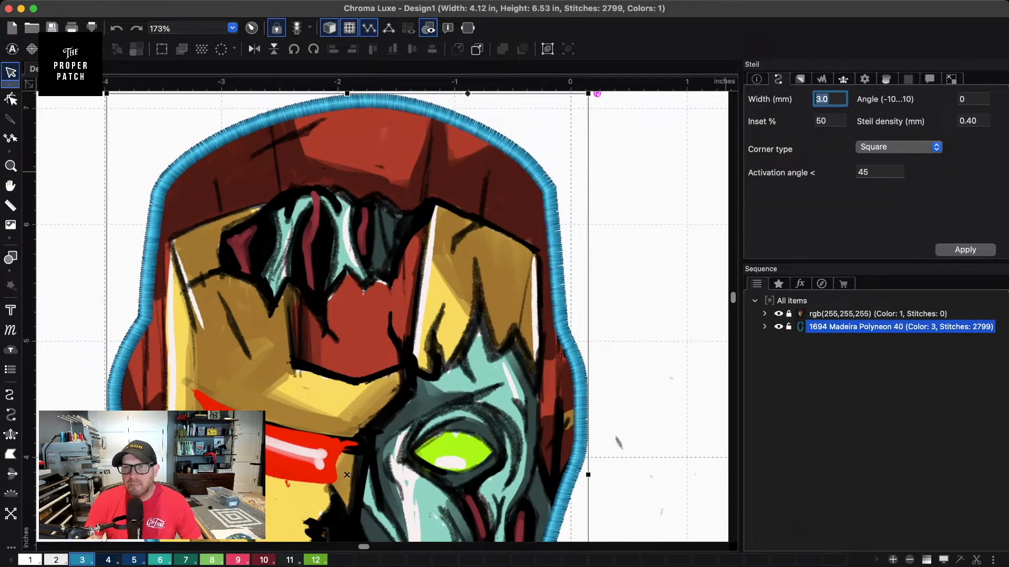
pyautogui.press('Return')
pyautogui.click(650, 336)
# - Inspect the narrowed border around the mask, from the helmet's top down to the jaw
pyautogui.press('space')
pyautogui.moveTo(631, 539); pyautogui.dragTo(684, 274)
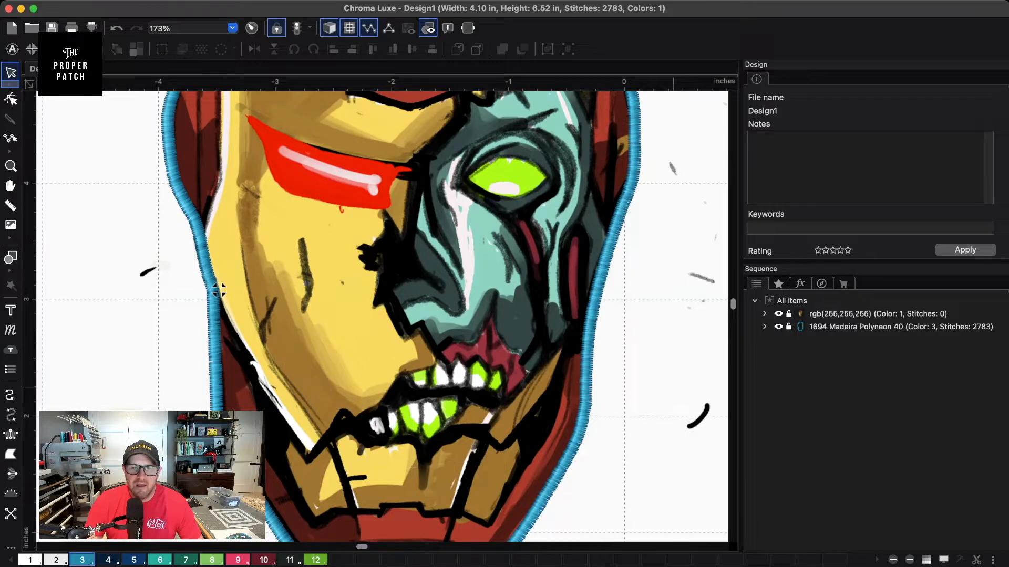
pyautogui.moveTo(219, 290); pyautogui.dragTo(193, 566)
pyautogui.moveTo(664, 390); pyautogui.dragTo(683, 382)
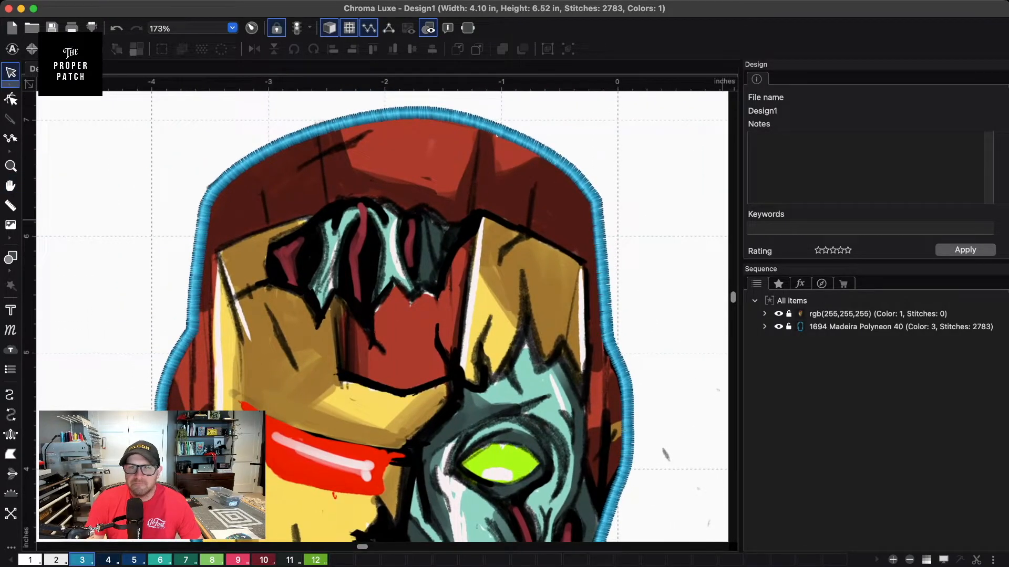
pyautogui.press('space')
pyautogui.moveTo(651, 288); pyautogui.dragTo(680, 161)
pyautogui.press('space')
pyautogui.moveTo(503, 159); pyautogui.dragTo(481, 225)
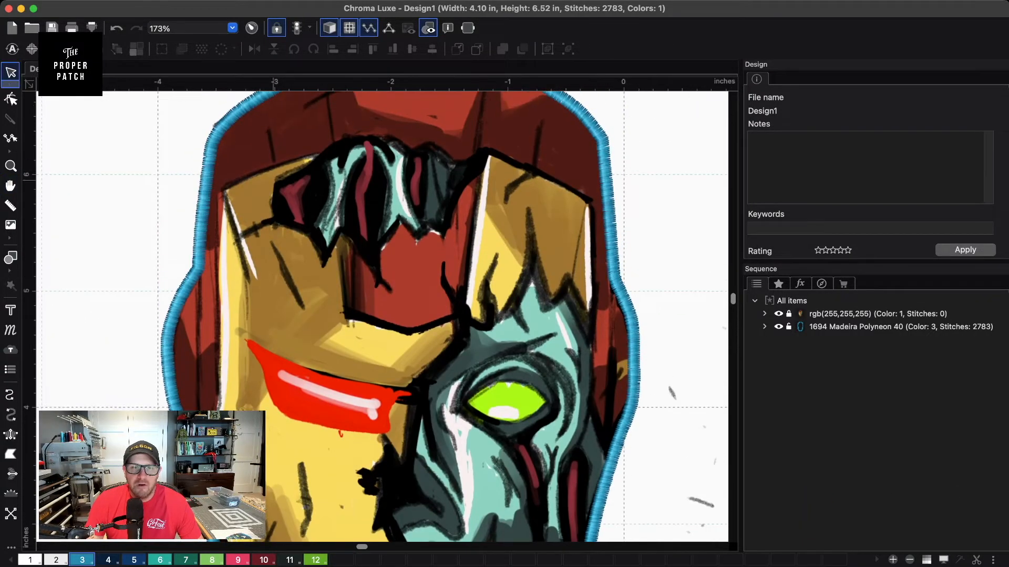
pyautogui.moveTo(218, 514); pyautogui.dragTo(253, 418)
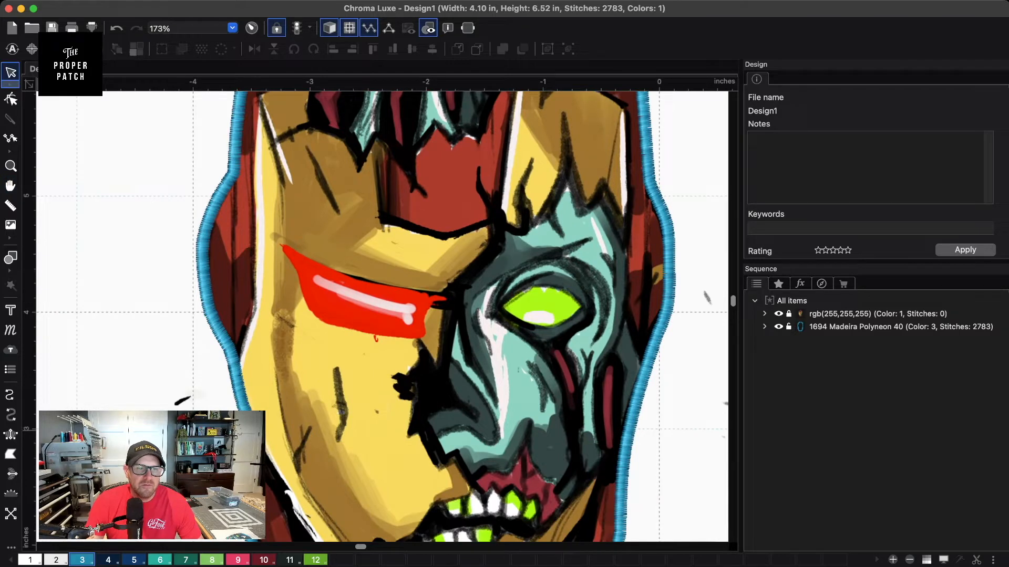
# - Set the Steil tool's width to 1.5 mm for the inner detail lines
pyautogui.click(10, 415)
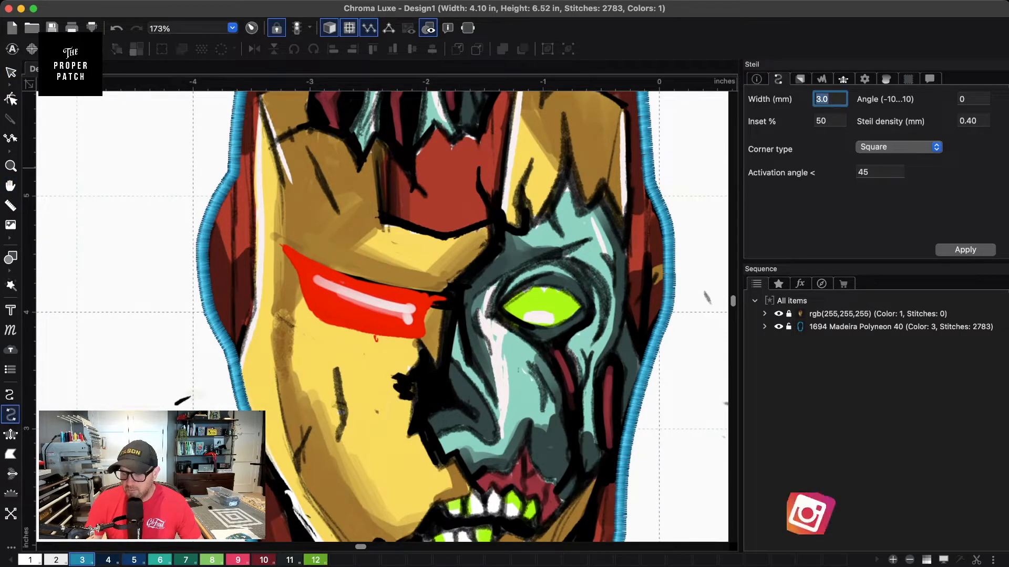
pyautogui.write('1.5')
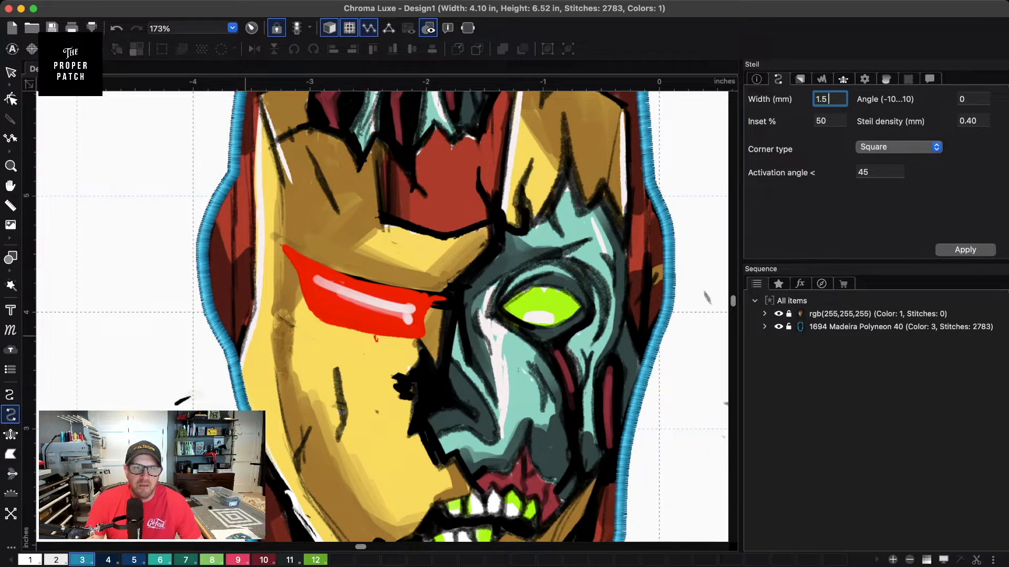
pyautogui.press('Escape')
# - Start a 1.5 mm Steil line at the torn forehead opening and follow the gold faceplate's top edge to its upper left corner
pyautogui.press('space')
pyautogui.moveTo(230, 274); pyautogui.dragTo(178, 518)
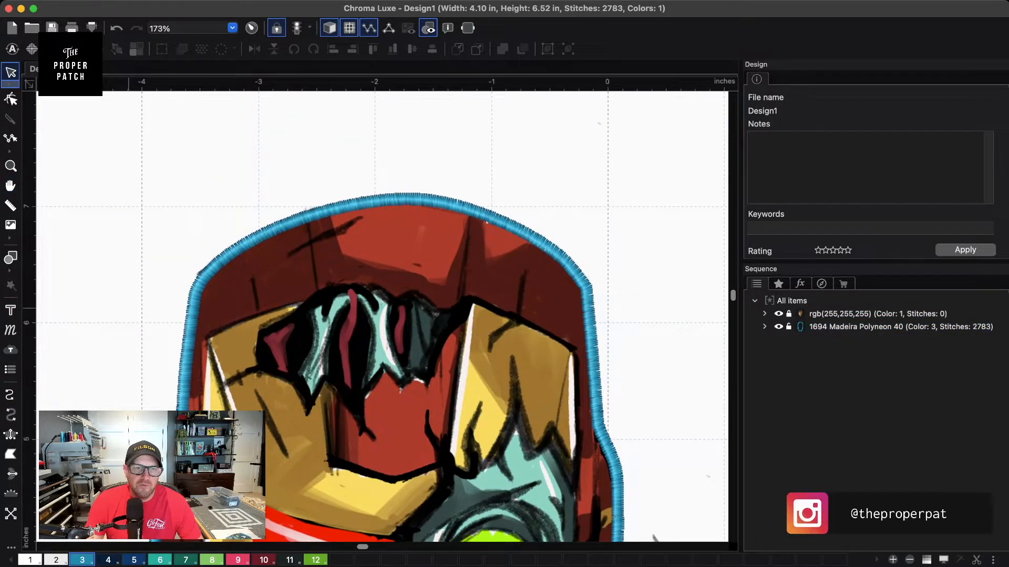
pyautogui.moveTo(127, 316); pyautogui.dragTo(139, 243)
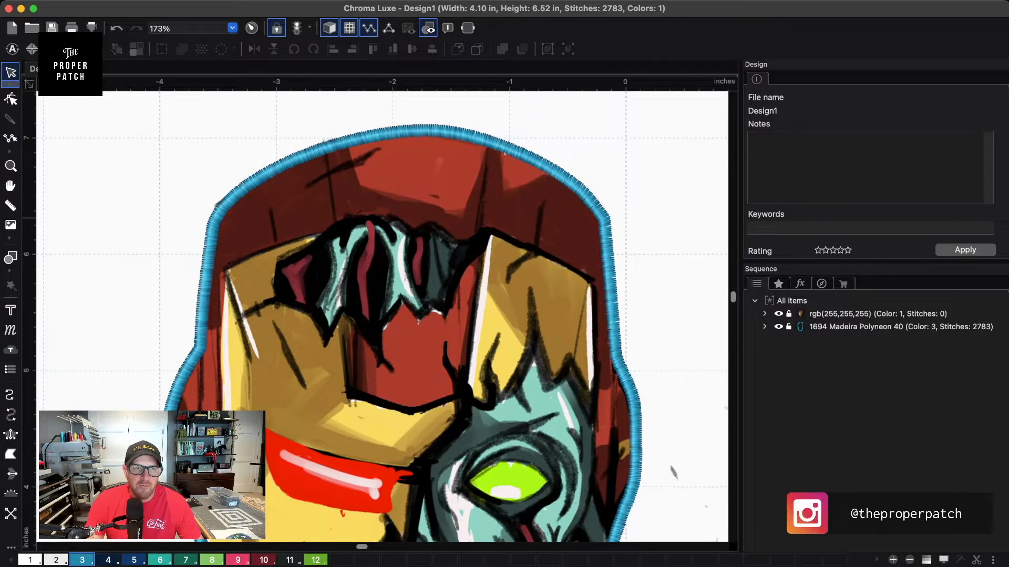
pyautogui.click(10, 416)
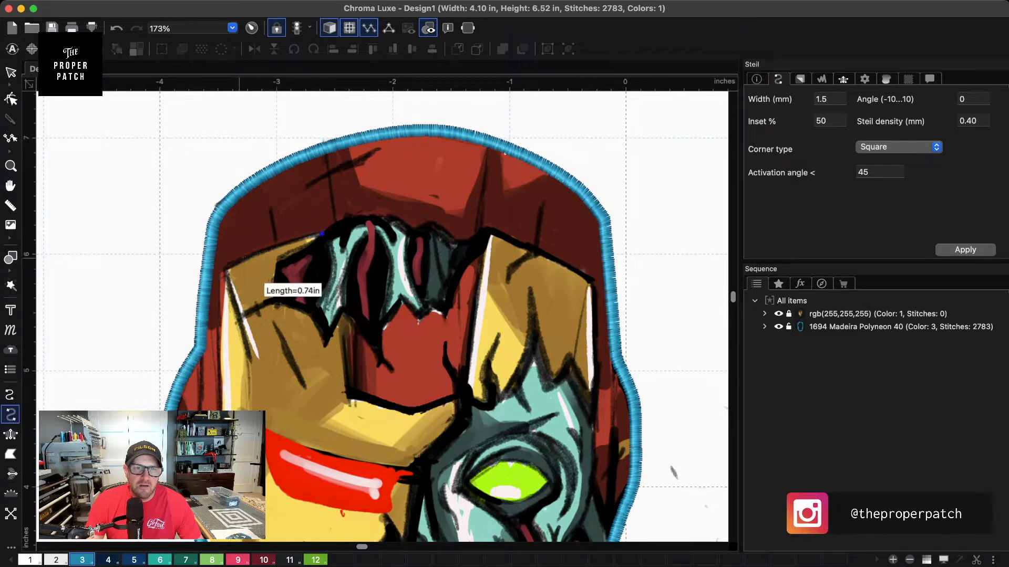
pyautogui.click(236, 265)
pyautogui.click(228, 269)
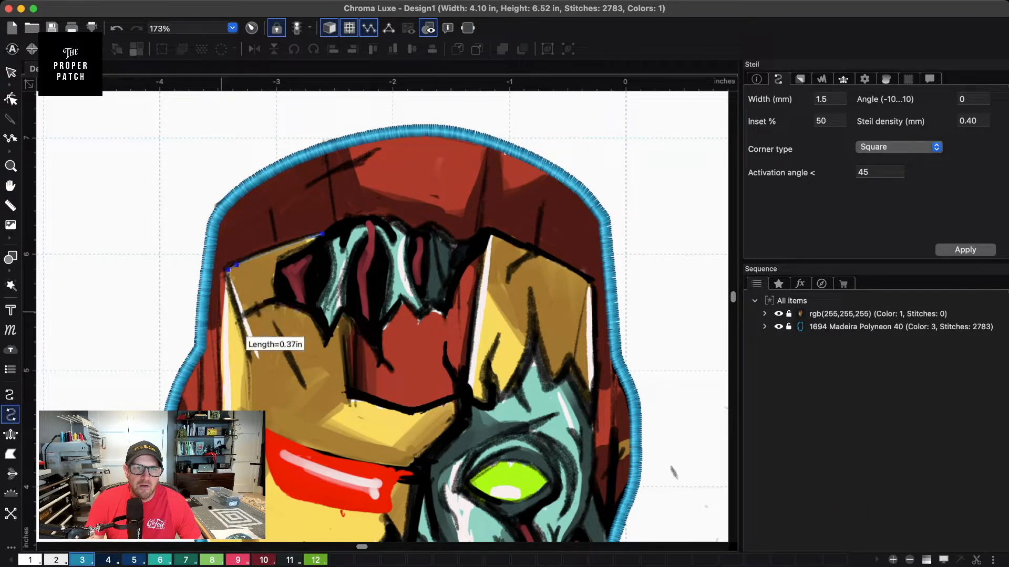
# - Trace the Steil line down the gold faceplate's left edge and finish it at the border by the left cheek
pyautogui.click(222, 329)
pyautogui.rightClick(220, 383)
pyautogui.click(222, 455)
pyautogui.press('space')
pyautogui.moveTo(227, 464); pyautogui.dragTo(252, 356)
pyautogui.click(248, 374)
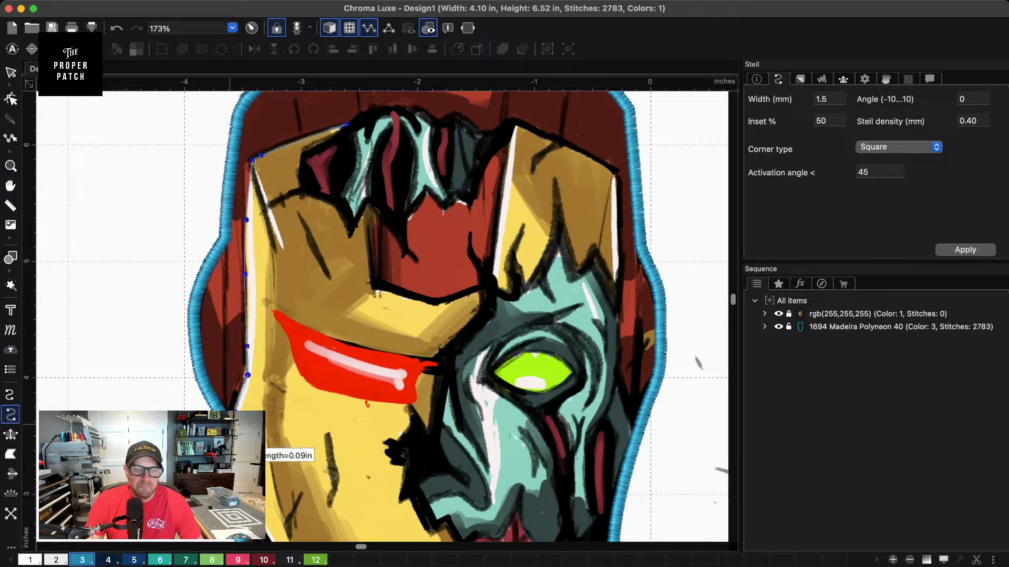
pyautogui.press('Return')
# - Start another Steil line at the left border and trace the faceplate's lower left edge down to its pointed corner
pyautogui.moveTo(228, 436); pyautogui.dragTo(219, 277)
pyautogui.click(233, 332)
pyautogui.click(266, 399)
pyautogui.click(303, 463)
pyautogui.click(326, 496)
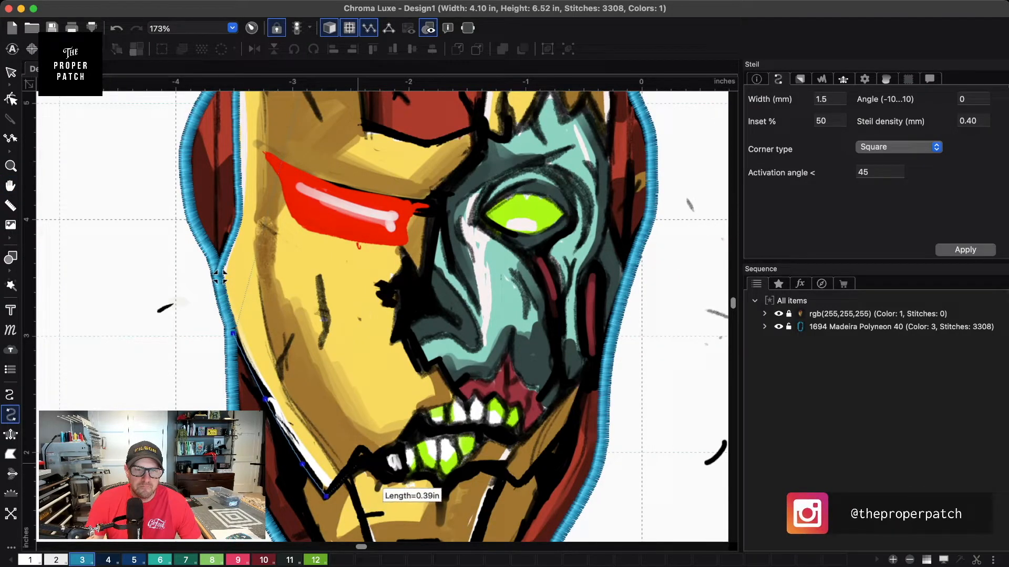
# - Extend the Steil line from the faceplate's pointed corner up along the mouth's edge to the upper teeth
pyautogui.click(359, 462)
pyautogui.click(386, 451)
pyautogui.click(403, 438)
pyautogui.click(423, 411)
# - Zigzag the Steil line over the tops of the upper teeth to the right end of the tooth row
pyautogui.click(448, 405)
pyautogui.click(457, 395)
pyautogui.click(468, 405)
pyautogui.click(476, 394)
pyautogui.click(486, 403)
pyautogui.click(496, 395)
pyautogui.click(506, 404)
pyautogui.click(518, 405)
pyautogui.click(522, 419)
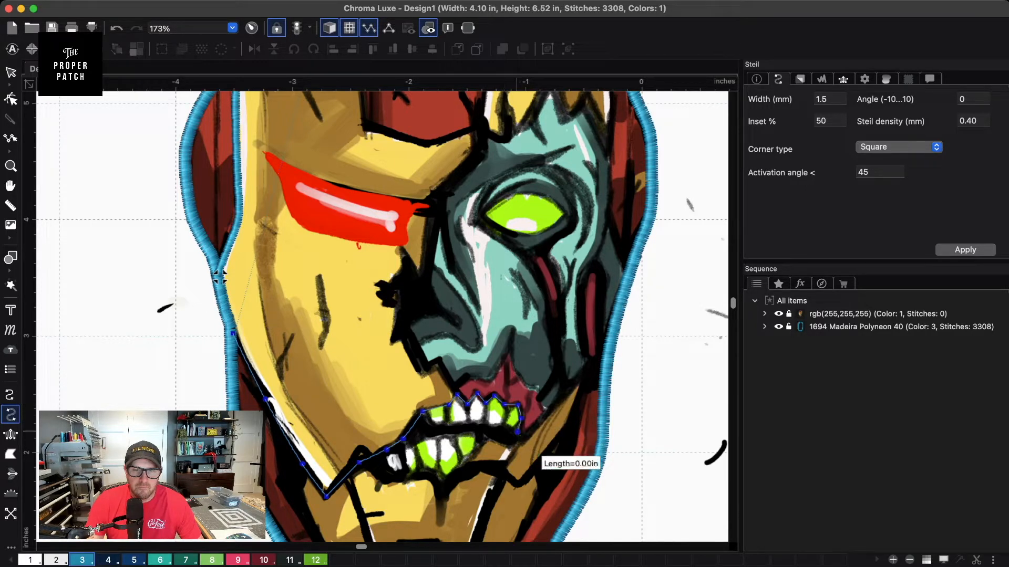
# - Run the Steil line from the mouth's right corner up the cheek and finish it at the right border
pyautogui.click(520, 436)
pyautogui.click(562, 398)
pyautogui.click(591, 364)
pyautogui.click(608, 353)
pyautogui.press('Return')
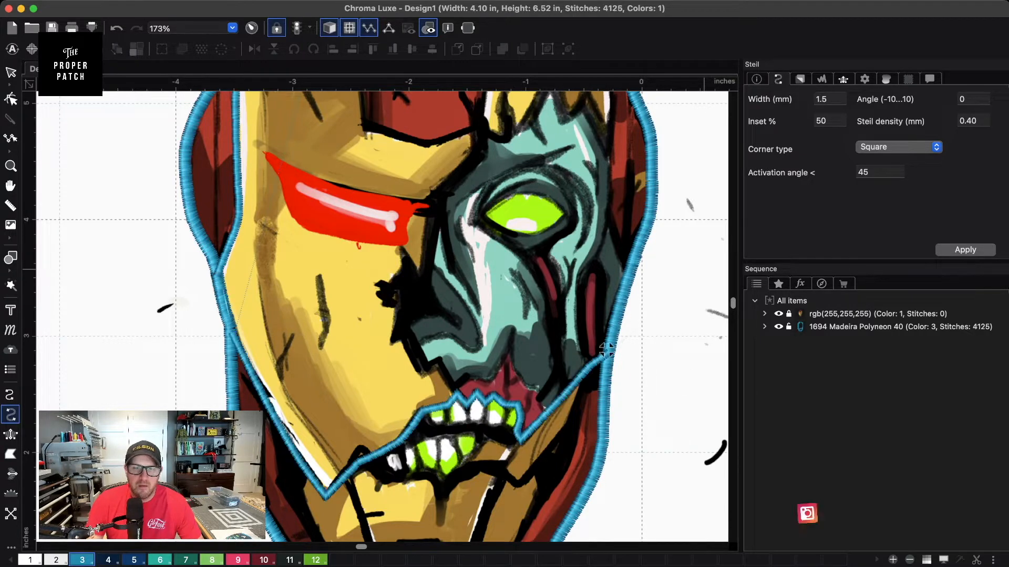
# - Start a Steil line at the faceplate's lower left edge and trace the jaw piece down to its lower left corner
pyautogui.moveTo(607, 350); pyautogui.dragTo(596, 216)
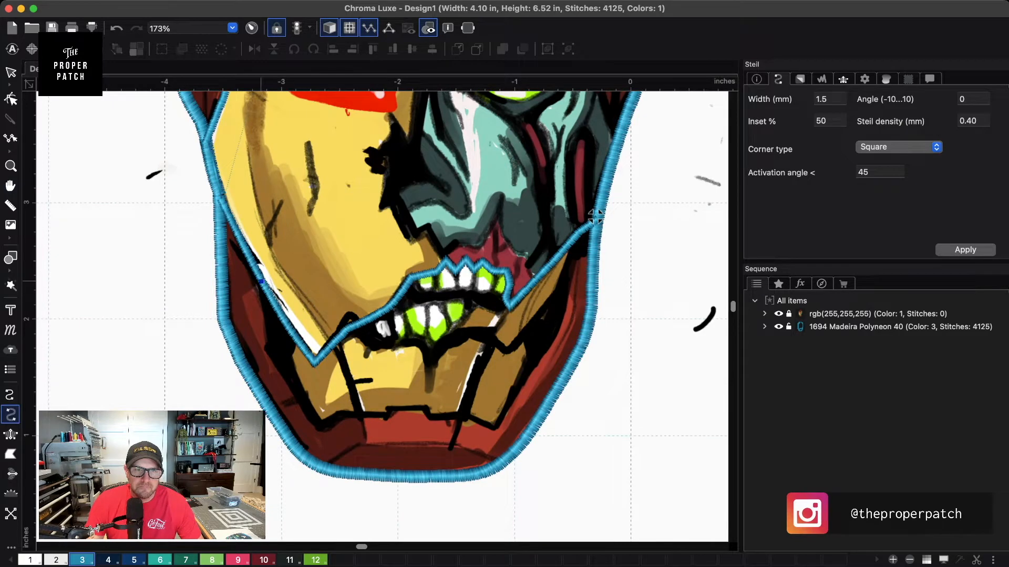
pyautogui.click(267, 319)
pyautogui.click(270, 343)
pyautogui.click(267, 350)
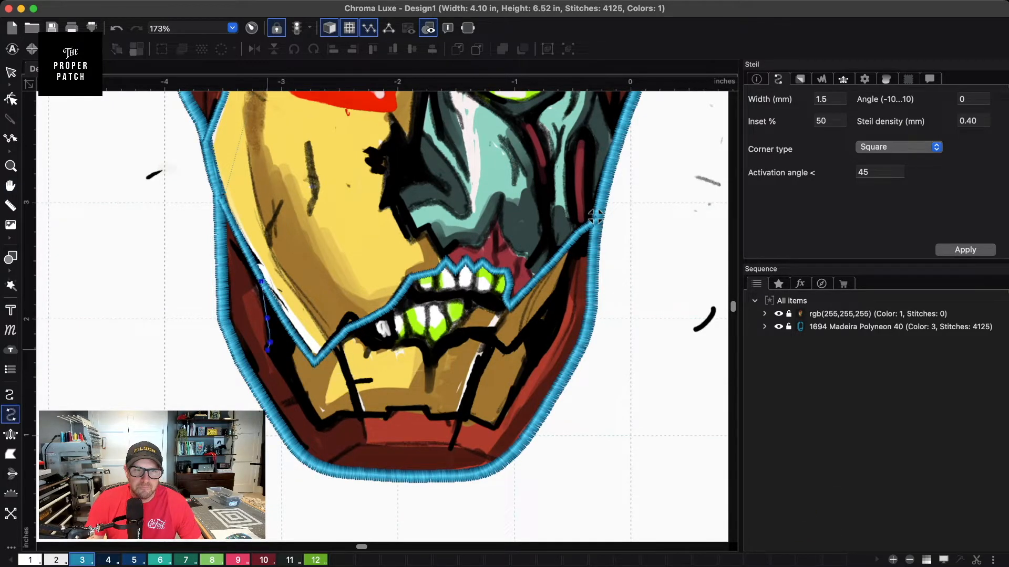
pyautogui.click(300, 397)
pyautogui.click(317, 427)
pyautogui.click(340, 416)
pyautogui.click(363, 414)
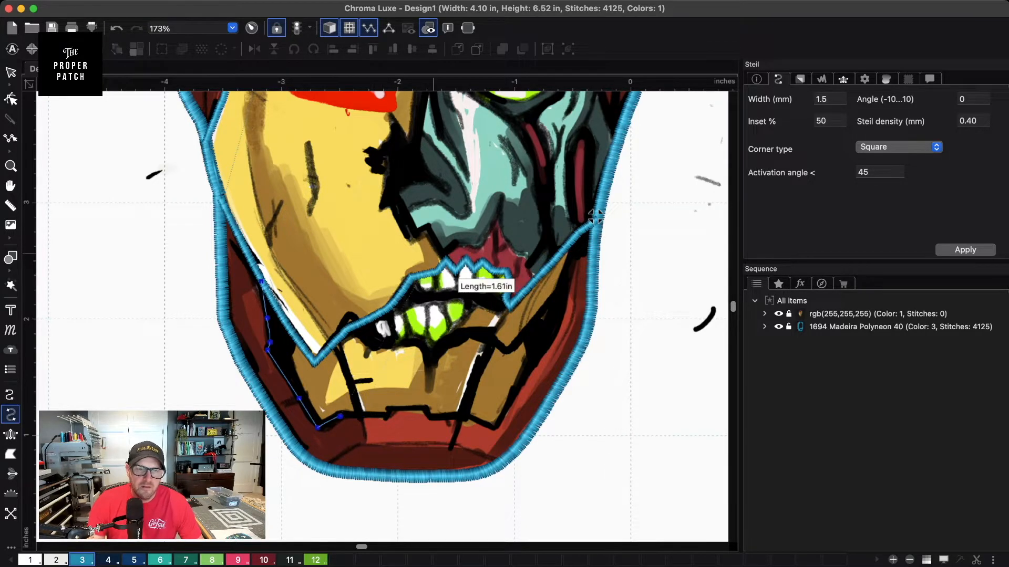
pyautogui.click(387, 415)
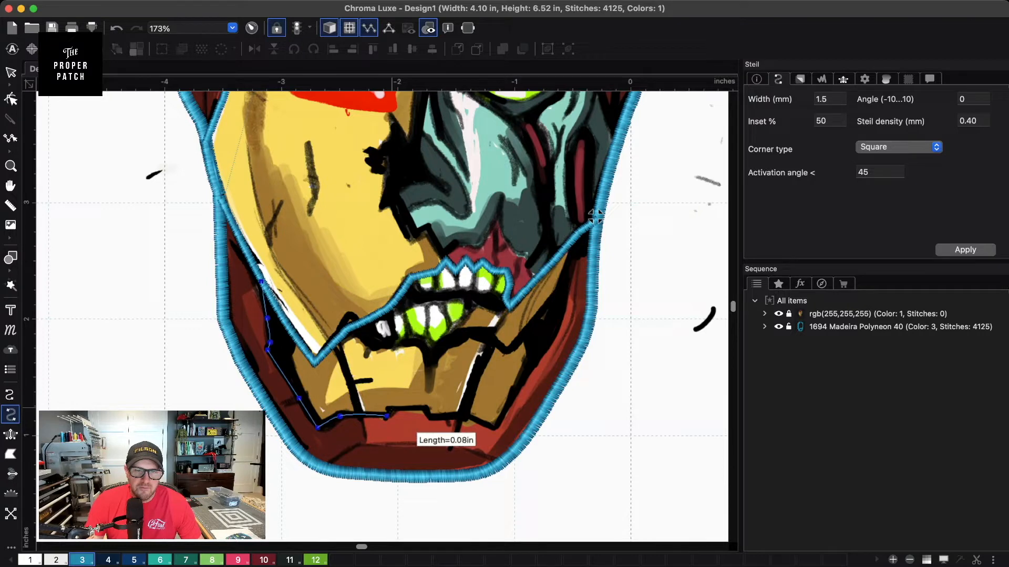
pyautogui.press('BackSpace')
pyautogui.press('BackSpace')
pyautogui.press('BackSpace')
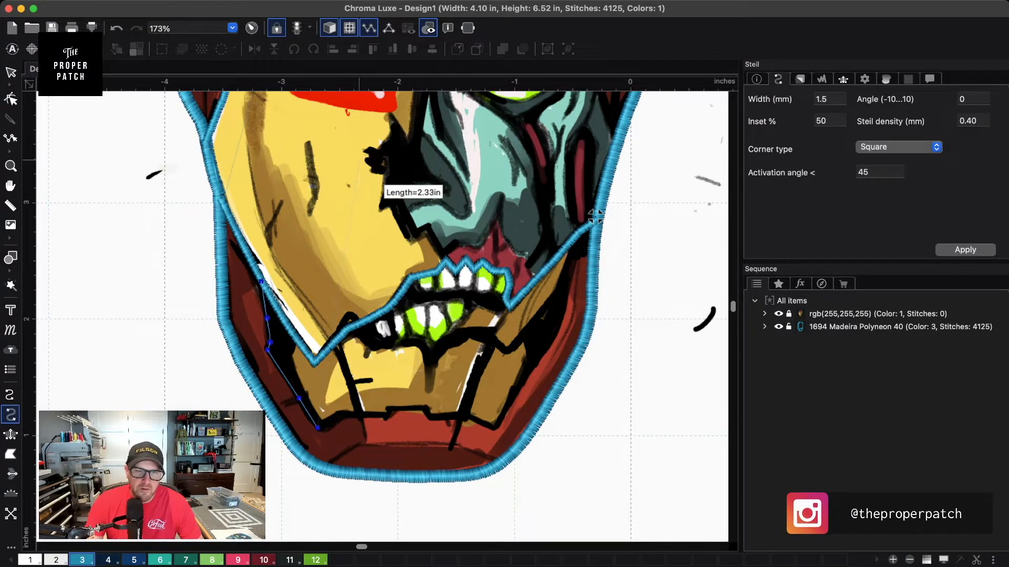
# - Trace the Steil line along the jaw piece's bottom edge and around the raised notch at its centre
pyautogui.click(341, 414)
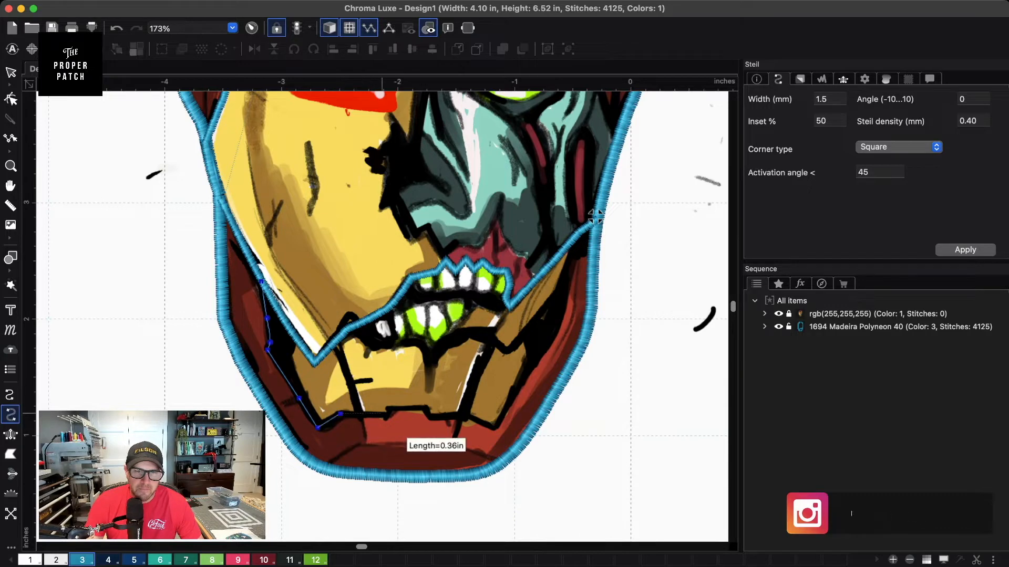
pyautogui.click(383, 414)
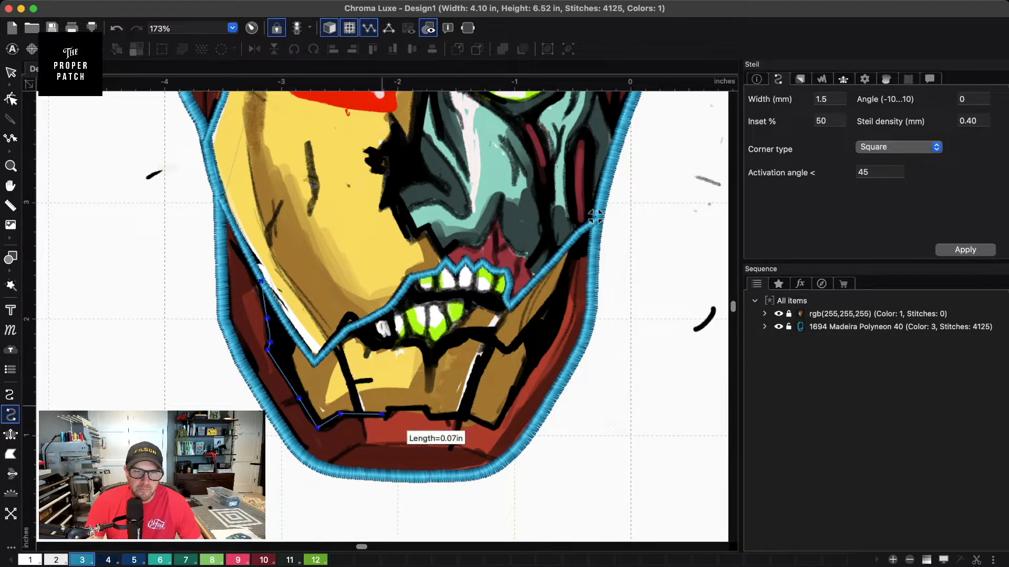
pyautogui.click(381, 406)
pyautogui.click(429, 406)
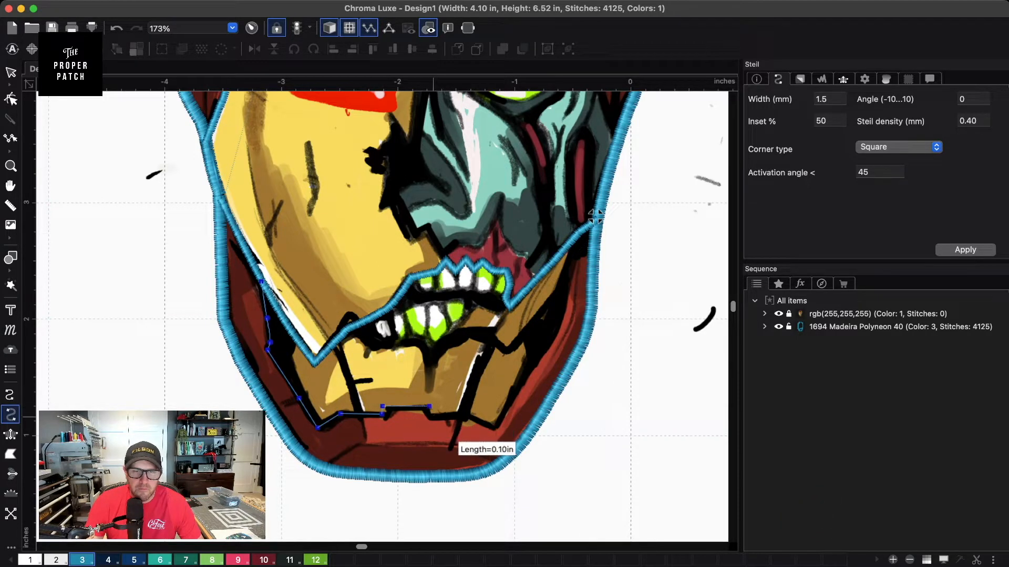
pyautogui.click(430, 415)
# - Continue the Steil line past the notch to the jaw piece's lower right corner, up its right side, and finish it at the right border
pyautogui.click(463, 417)
pyautogui.click(495, 428)
pyautogui.click(531, 364)
pyautogui.click(552, 331)
pyautogui.click(566, 285)
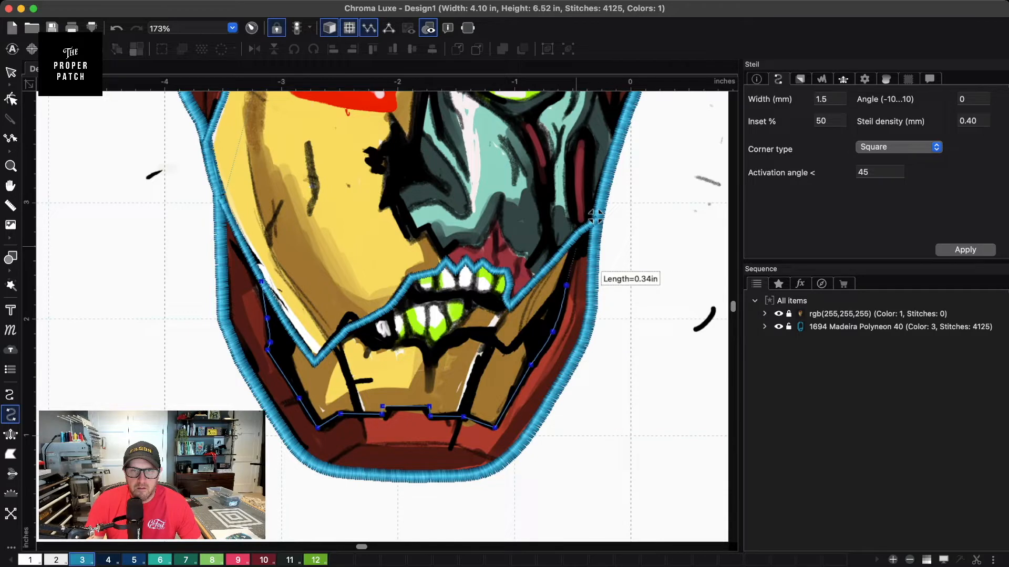
pyautogui.click(577, 256)
pyautogui.click(594, 252)
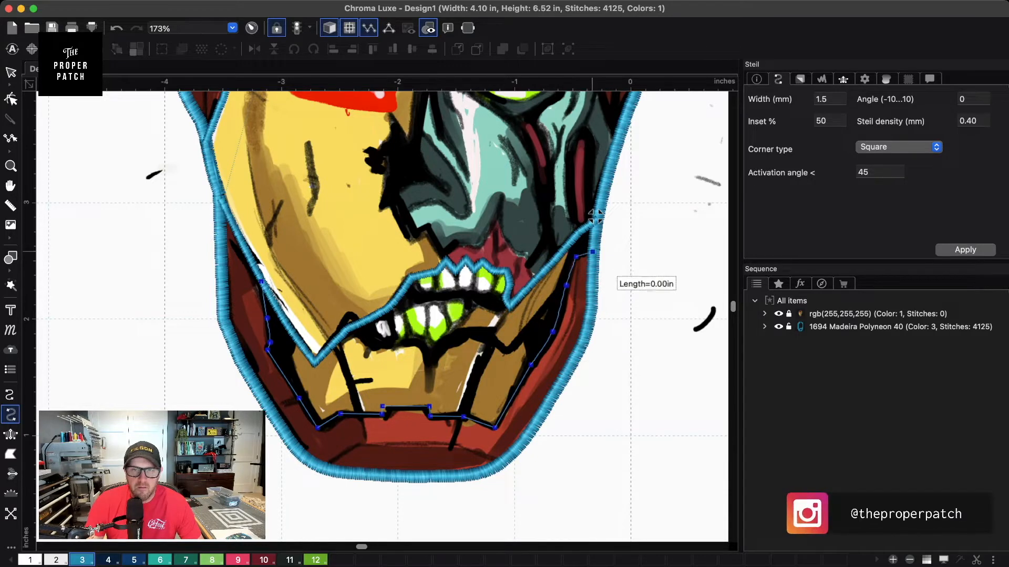
pyautogui.press('Return')
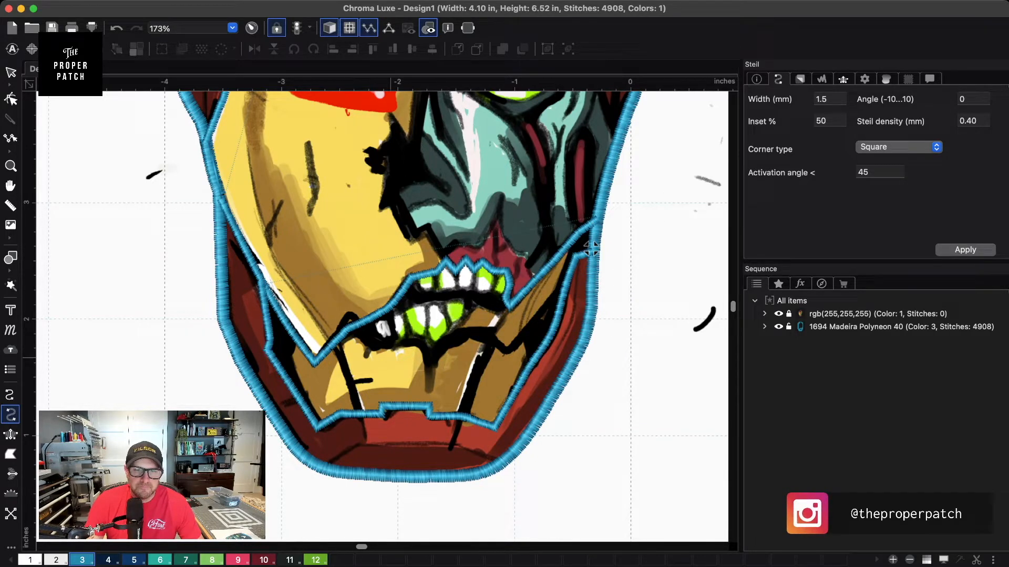
# - Add a Steil line down the chin's left seam from the faceplate edge, angling out to the lower left border
pyautogui.click(334, 342)
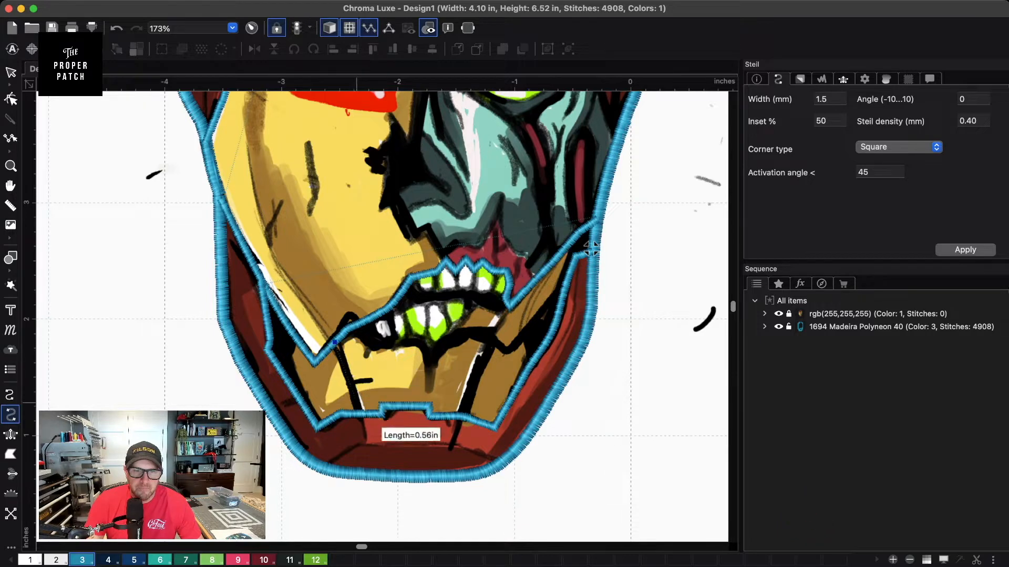
pyautogui.click(360, 414)
pyautogui.click(366, 443)
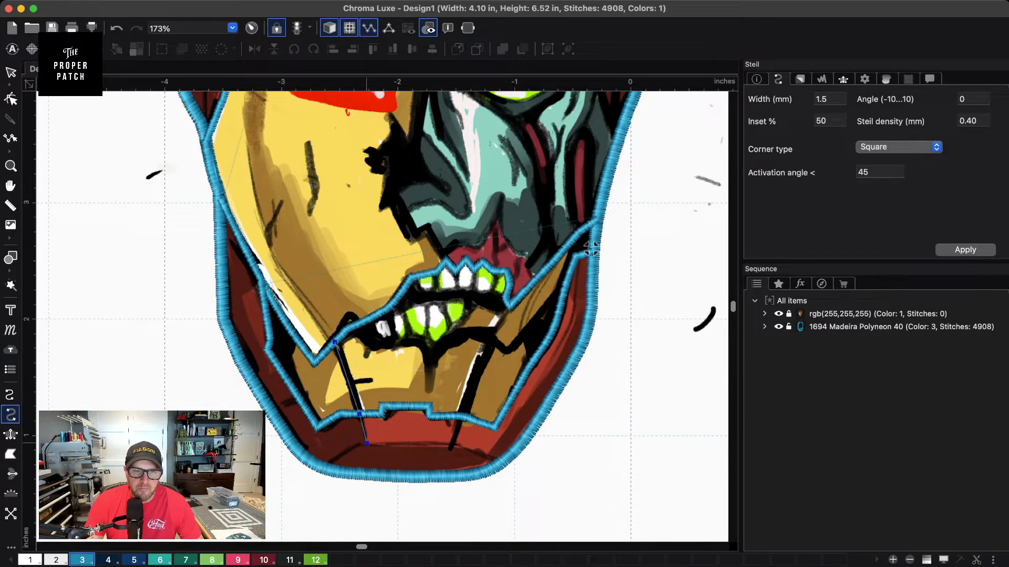
pyautogui.click(324, 469)
pyautogui.press('Return')
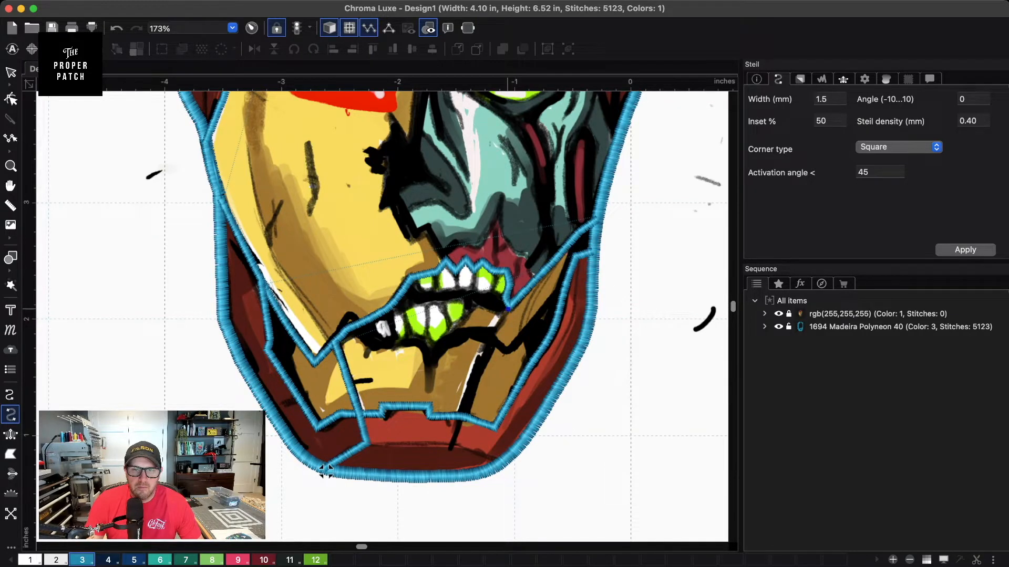
# - Add a Steil line down the chin's right seam from the mouth's right corner, angling out to the lower right border
pyautogui.click(483, 356)
pyautogui.click(462, 416)
pyautogui.click(451, 446)
pyautogui.click(502, 465)
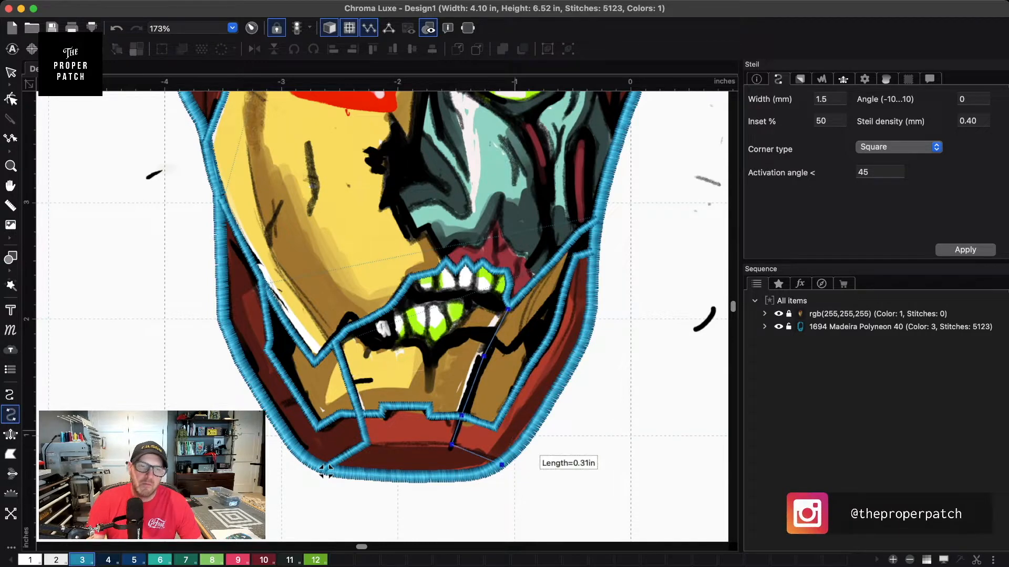
pyautogui.press('Return')
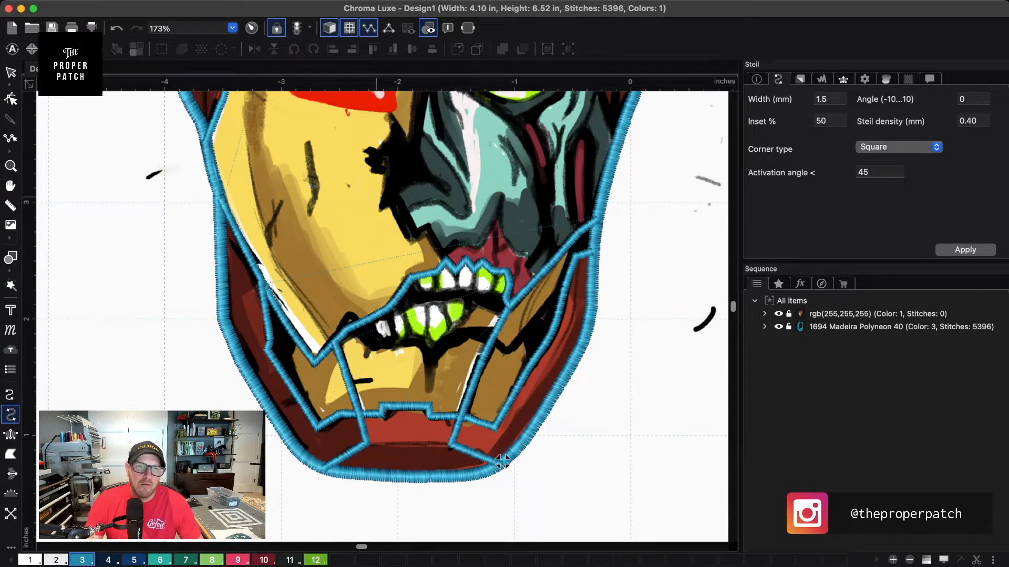
# - Add a straight Steil line down the left ear piece and a short one down from the faceplate's upper left corner
pyautogui.scroll(10, 502, 462)
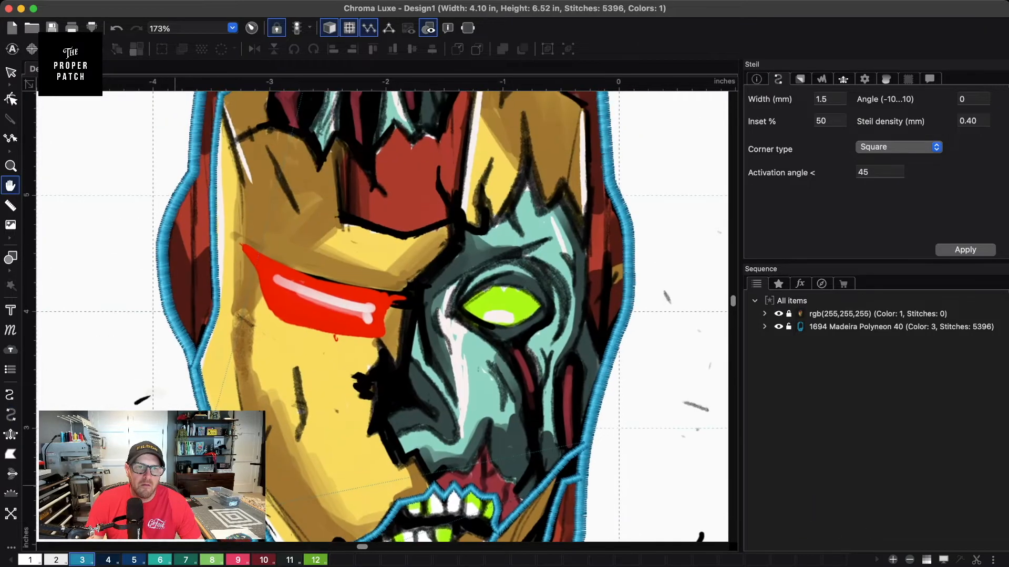
pyautogui.click(199, 194)
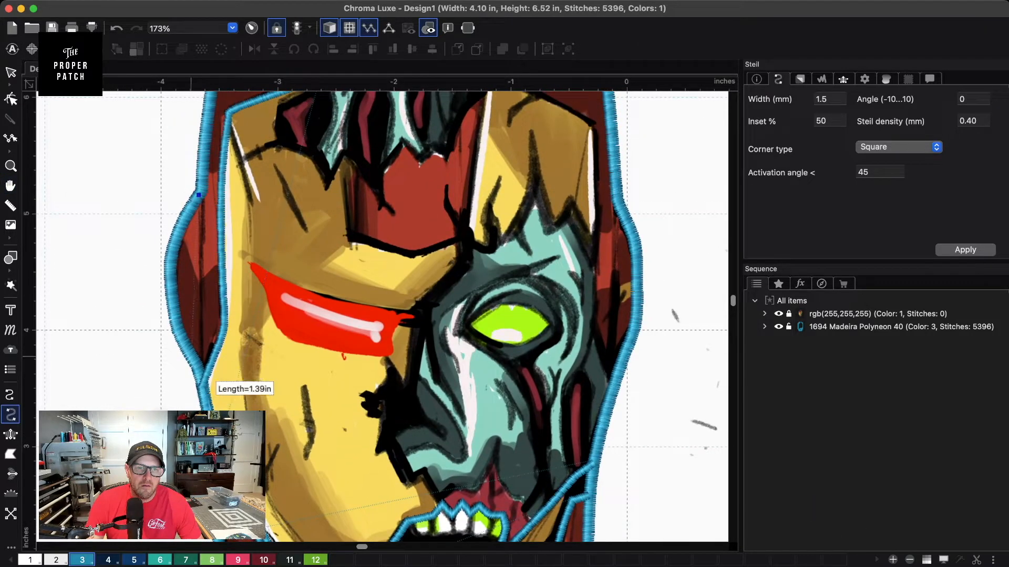
pyautogui.click(201, 376)
pyautogui.press('Return')
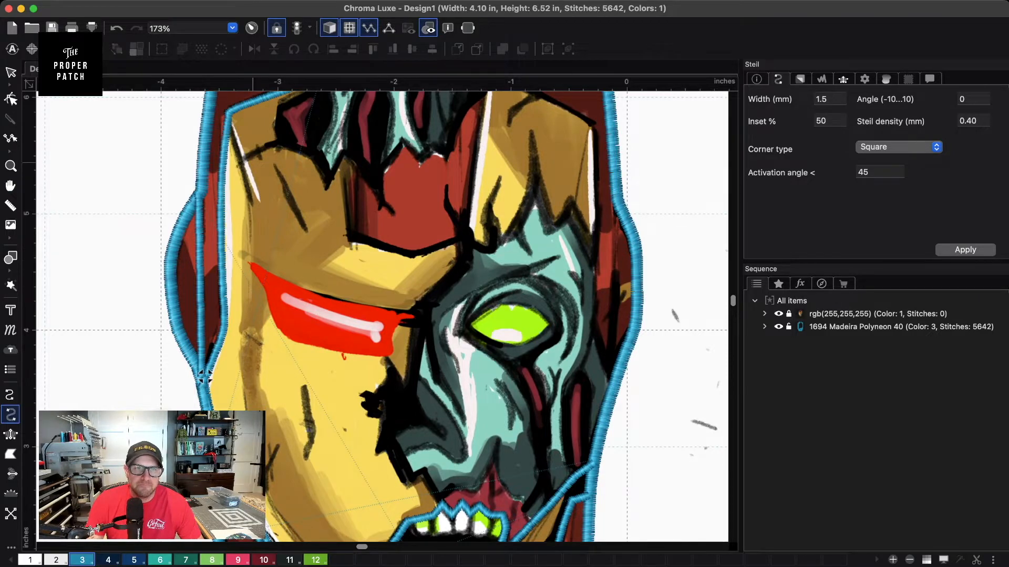
pyautogui.scroll(5, 383, 315)
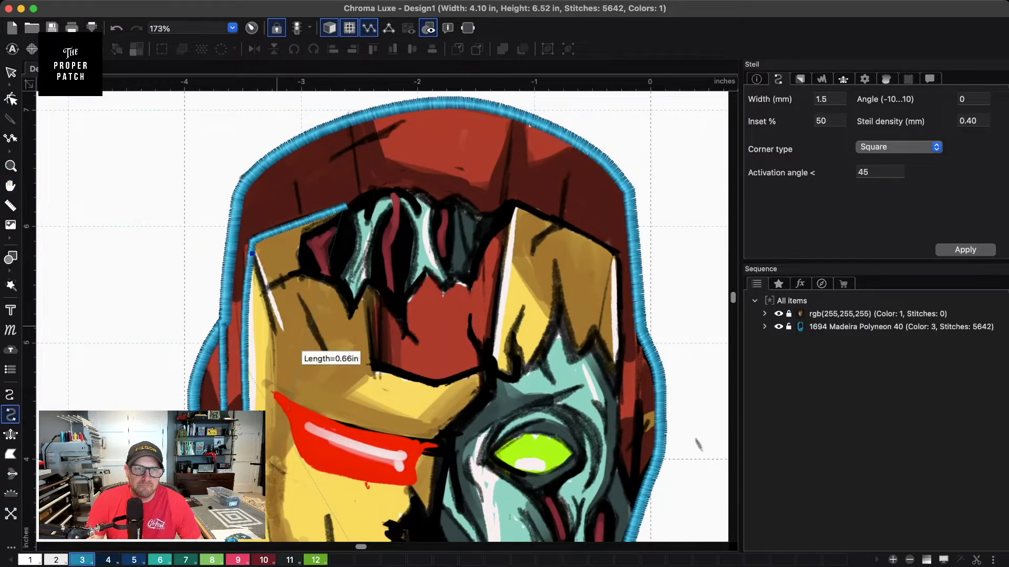
pyautogui.click(275, 326)
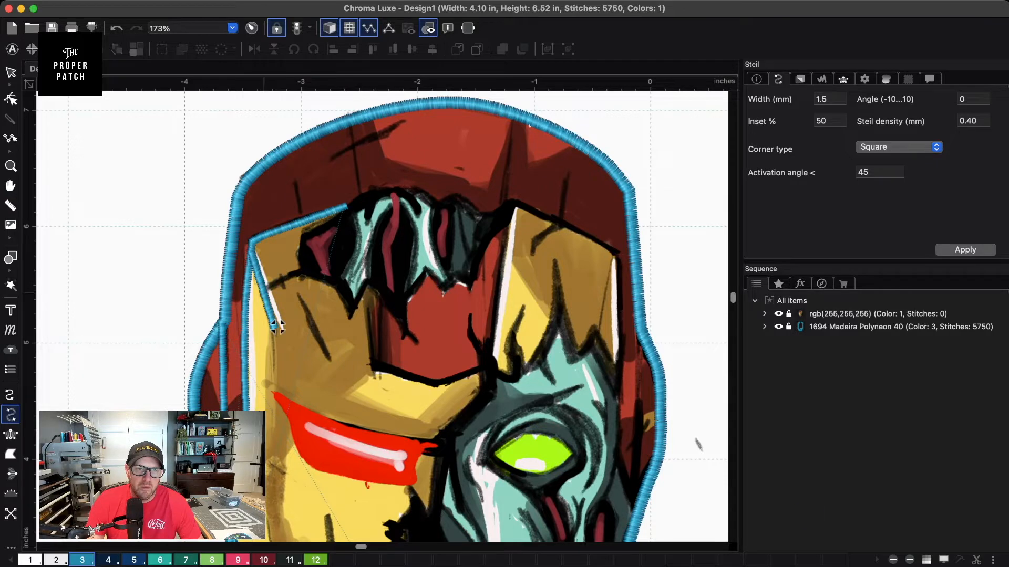
# - Start a Steil line on the short upper left line and trace the broken forehead edge to the tip of the longest downward spike
pyautogui.click(263, 291)
pyautogui.click(304, 269)
pyautogui.click(340, 286)
pyautogui.click(349, 317)
pyautogui.click(369, 279)
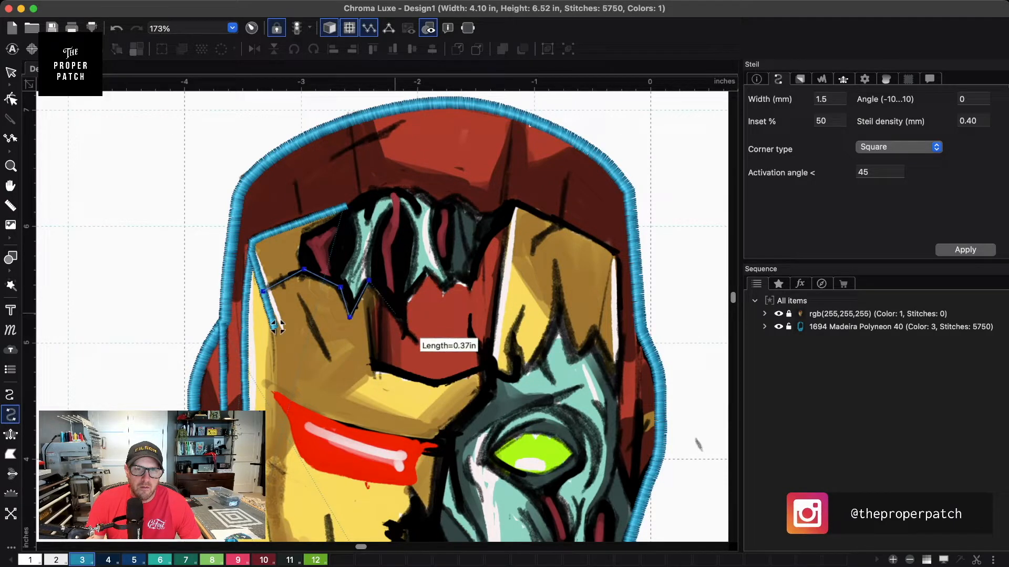
pyautogui.click(396, 317)
pyautogui.click(408, 331)
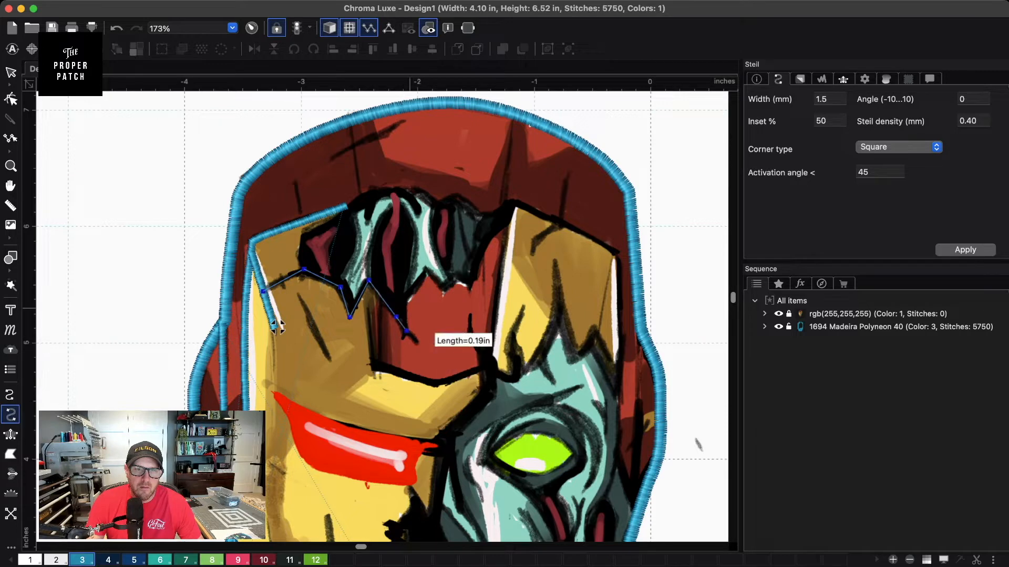
# - Continue the Steil line in a zigzag under the exposed brain and up to the right forehead plate's upper left corner
pyautogui.click(406, 298)
pyautogui.click(426, 270)
pyautogui.click(446, 289)
pyautogui.click(460, 275)
pyautogui.click(472, 283)
pyautogui.click(481, 250)
pyautogui.click(496, 231)
pyautogui.click(514, 204)
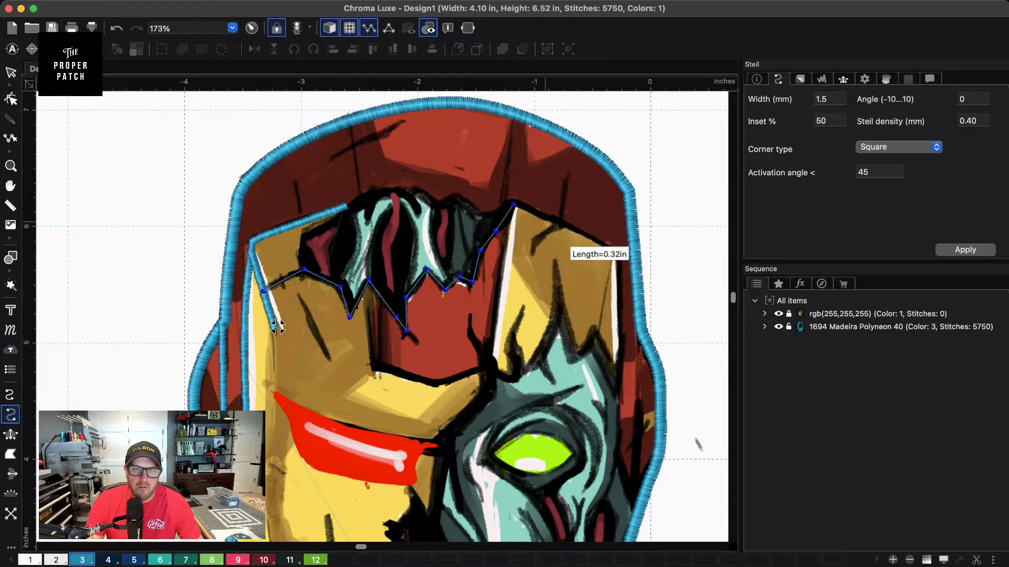
# - Trace the Steil line along the right forehead plate's top edge and down its right side, removing the misplaced low point
pyautogui.click(580, 235)
pyautogui.click(615, 253)
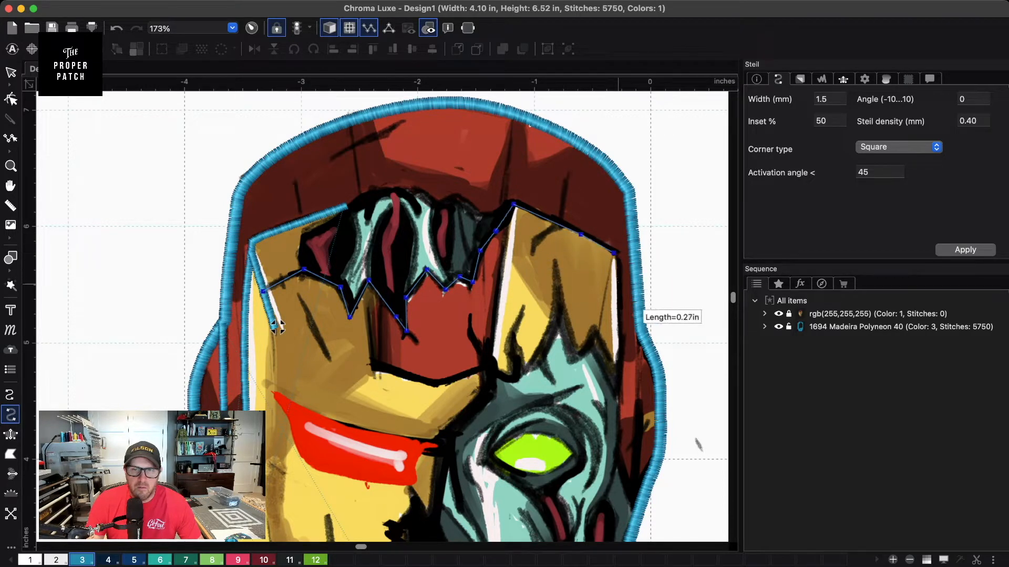
pyautogui.click(623, 345)
pyautogui.click(618, 400)
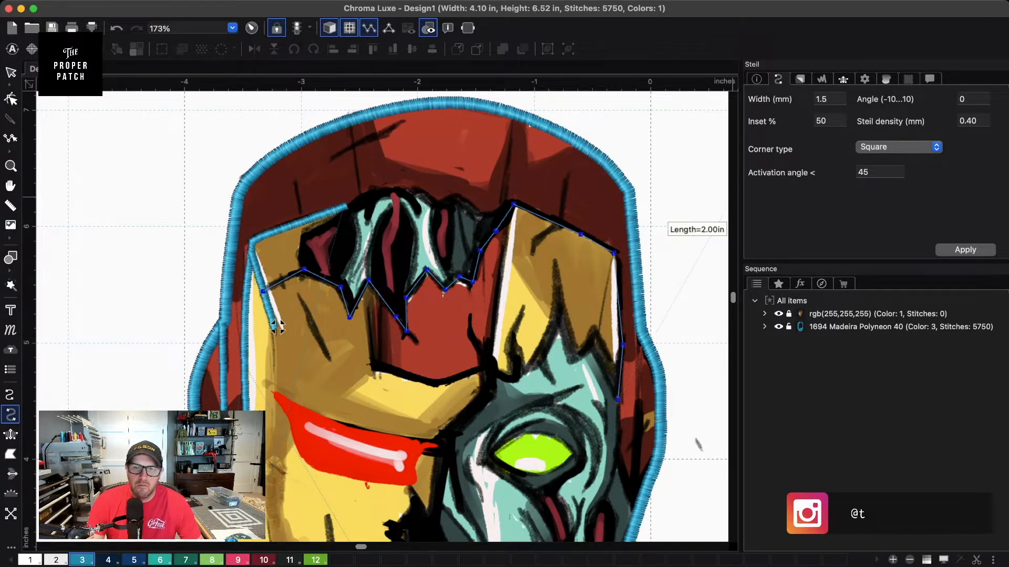
pyautogui.press('BackSpace')
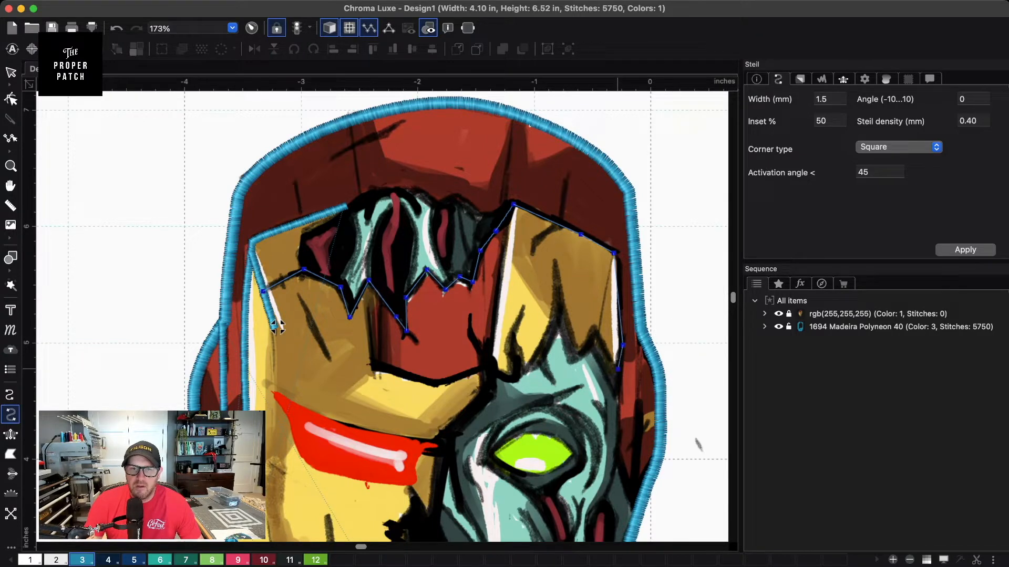
pyautogui.click(619, 369)
# - Zigzag the Steil line leftward along the right forehead plate's torn lower edge, including the tall central spike
pyautogui.click(593, 329)
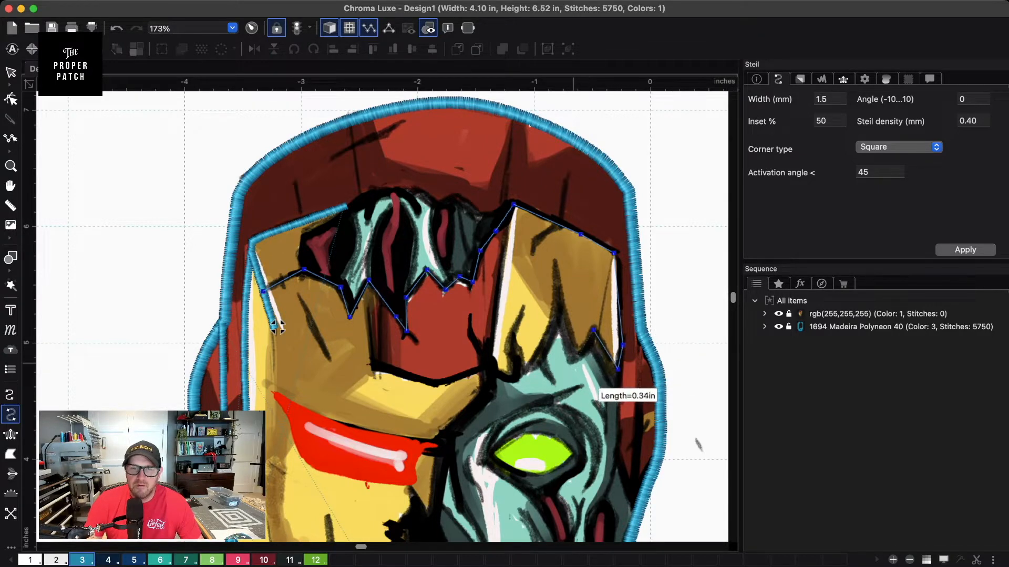
pyautogui.click(576, 361)
pyautogui.click(555, 269)
pyautogui.click(557, 315)
pyautogui.click(547, 343)
pyautogui.click(526, 371)
# - Trace the Steil line up and back down the small crack near the right forehead plate's lower left corner
pyautogui.click(520, 350)
pyautogui.click(514, 339)
pyautogui.click(510, 353)
pyautogui.click(517, 365)
pyautogui.click(518, 382)
# - Run the Steil line along the red forehead panel's bottom edge and finish it up the panel's left side
pyautogui.click(492, 369)
pyautogui.click(484, 367)
pyautogui.click(480, 346)
pyautogui.click(443, 382)
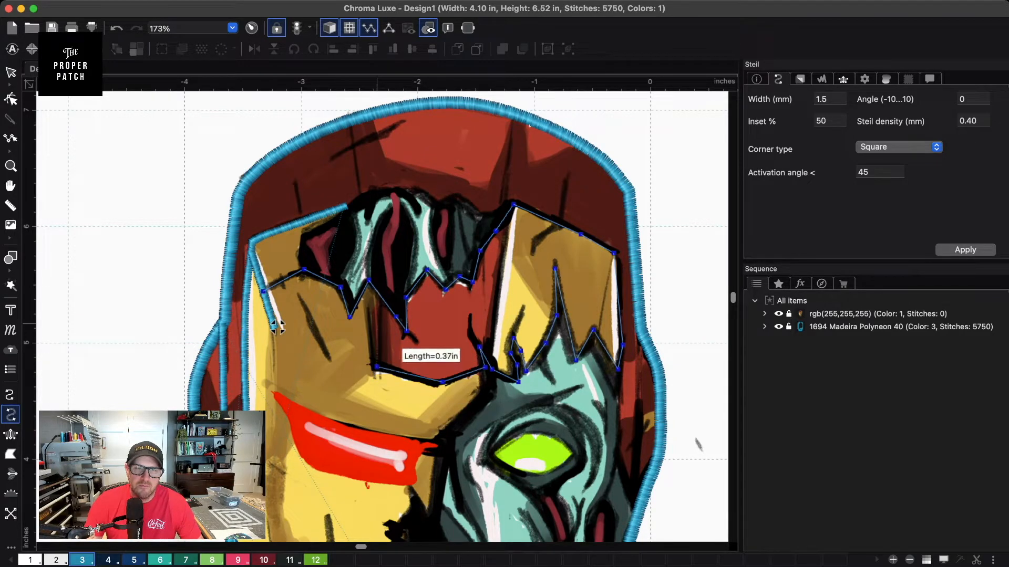
pyautogui.click(368, 308)
pyautogui.press('Return')
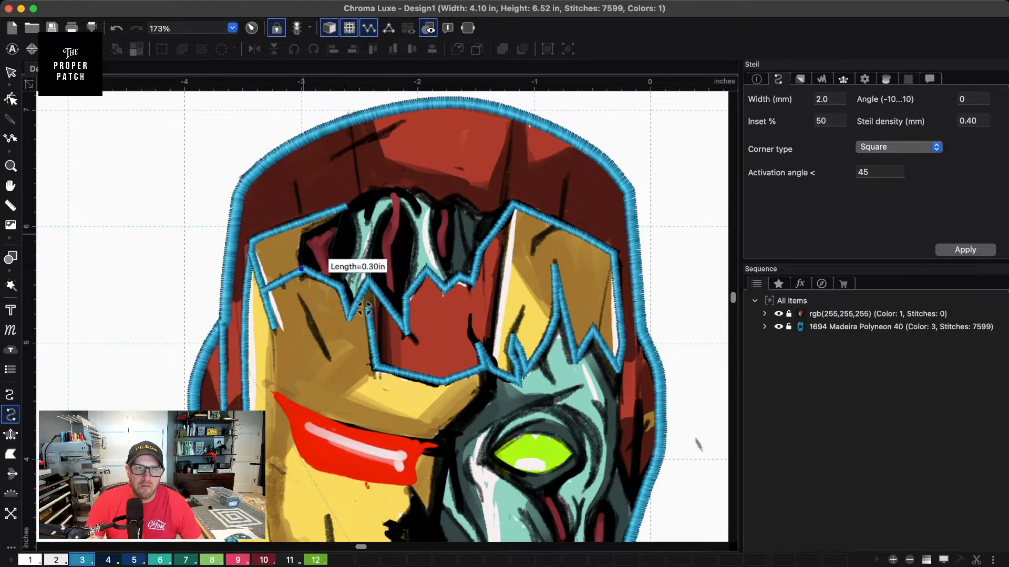
# - Trace a 2.0 mm Steil line over the jagged top of the exposed brain to the right forehead plate's upper left corner
pyautogui.click(305, 236)
pyautogui.click(357, 199)
pyautogui.click(375, 185)
pyautogui.click(393, 189)
pyautogui.click(415, 182)
pyautogui.click(441, 203)
pyautogui.click(464, 194)
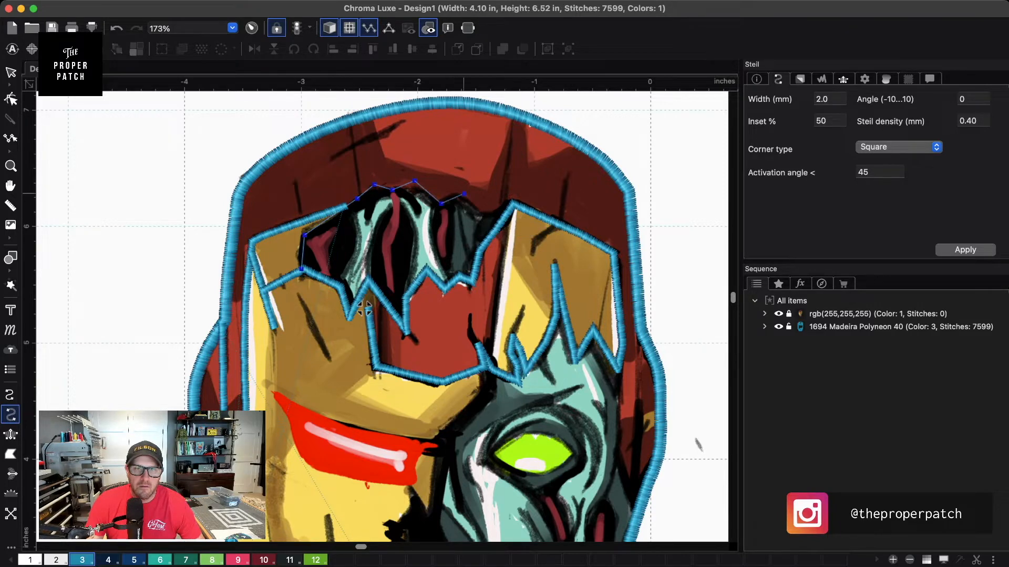
pyautogui.click(486, 214)
pyautogui.click(513, 206)
pyautogui.press('Return')
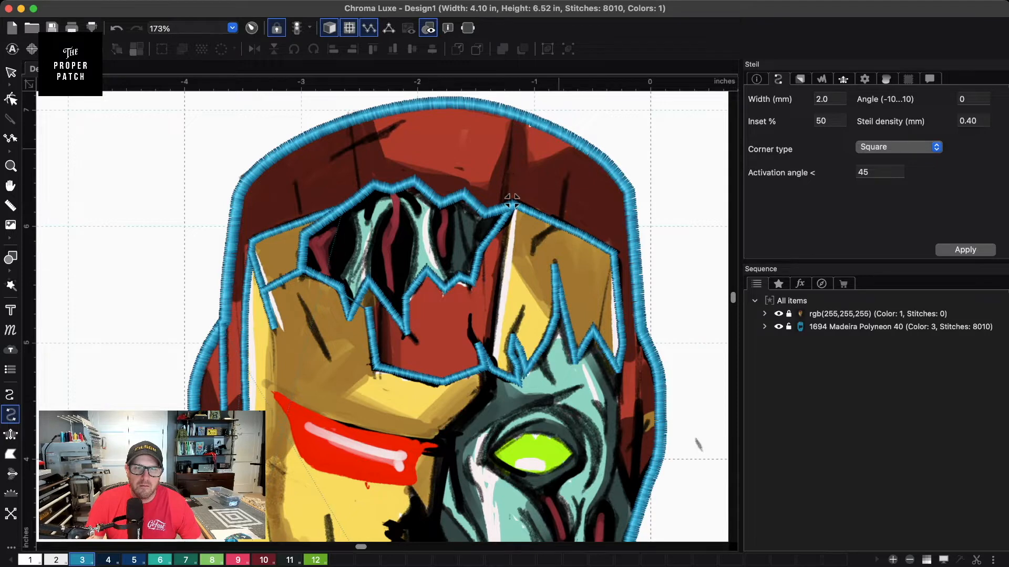
# - Try a 2.0 mm Steil line down the right forehead plate's left edge, and undo it
pyautogui.scroll(-5, 512, 203)
pyautogui.scroll(3, 462, 242)
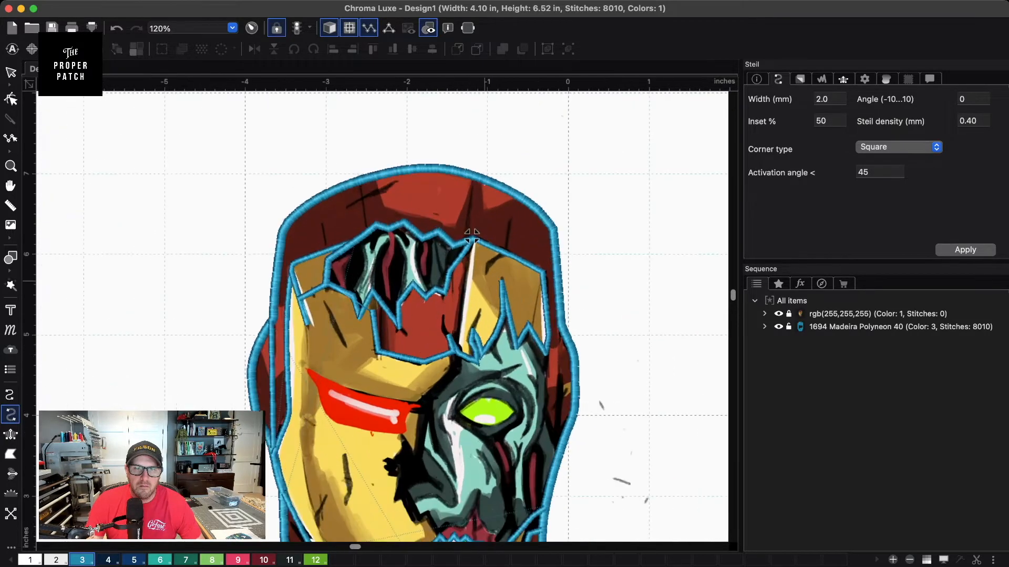
pyautogui.click(463, 246)
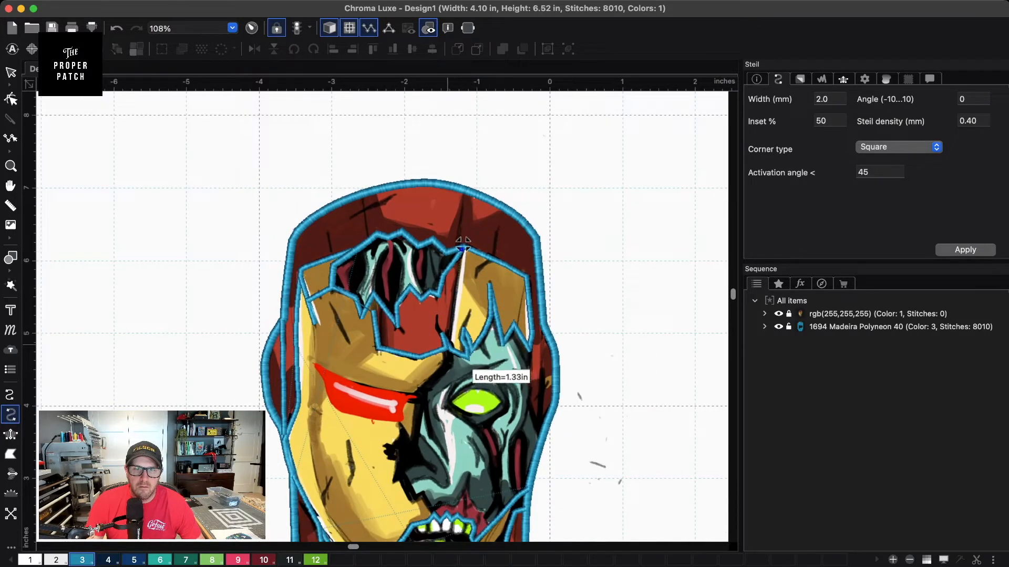
pyautogui.press('Return')
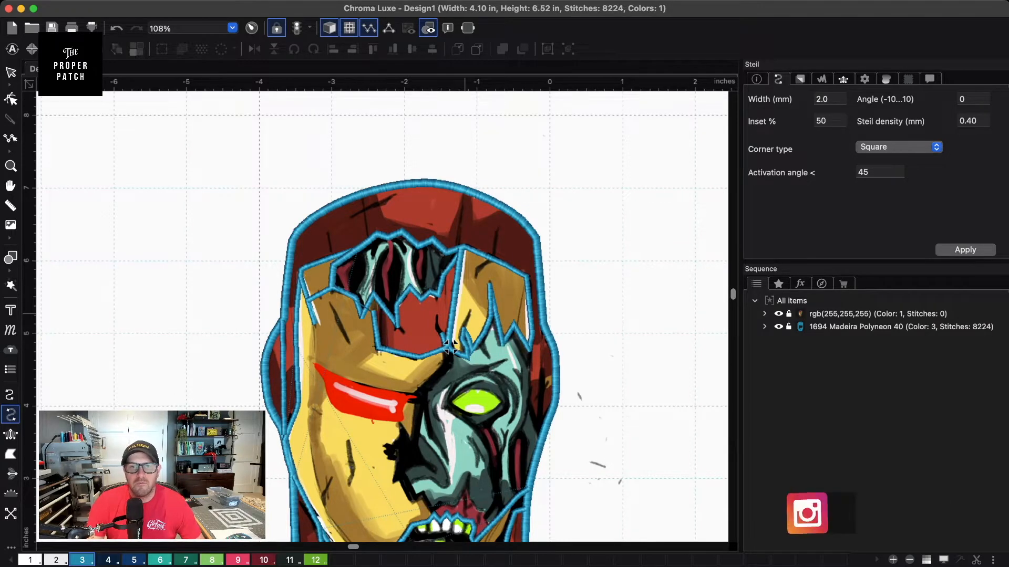
pyautogui.press('super+z')
# - Set the Steil width to 1.0 mm and draw a line down the right forehead plate's left edge
pyautogui.press('Tab')
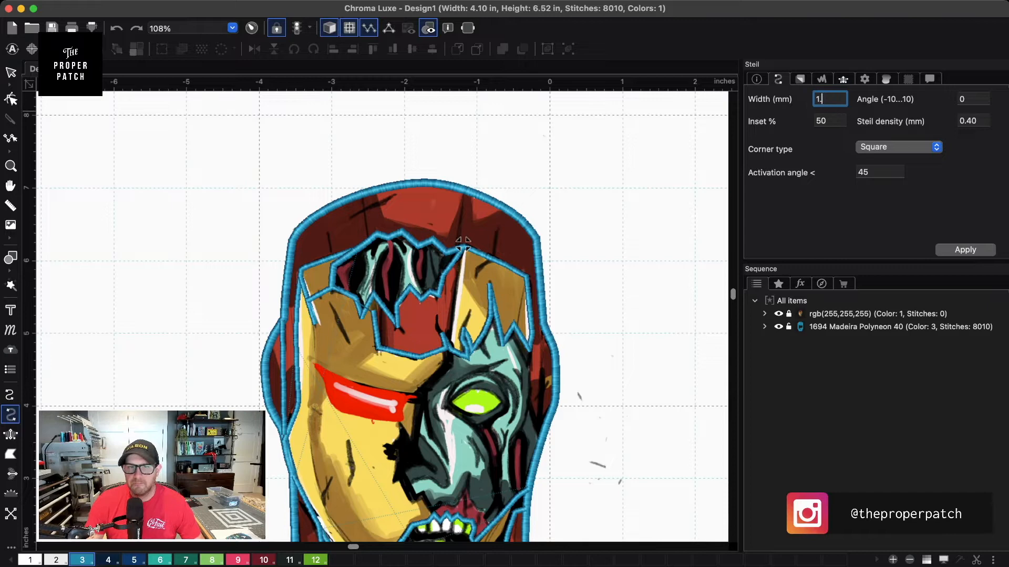
pyautogui.press('Escape')
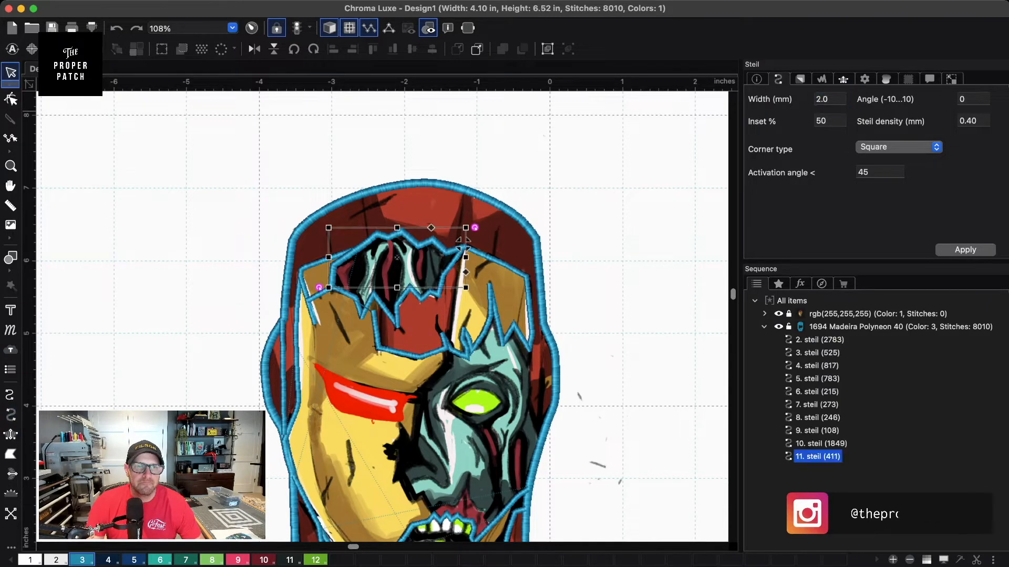
pyautogui.click(10, 415)
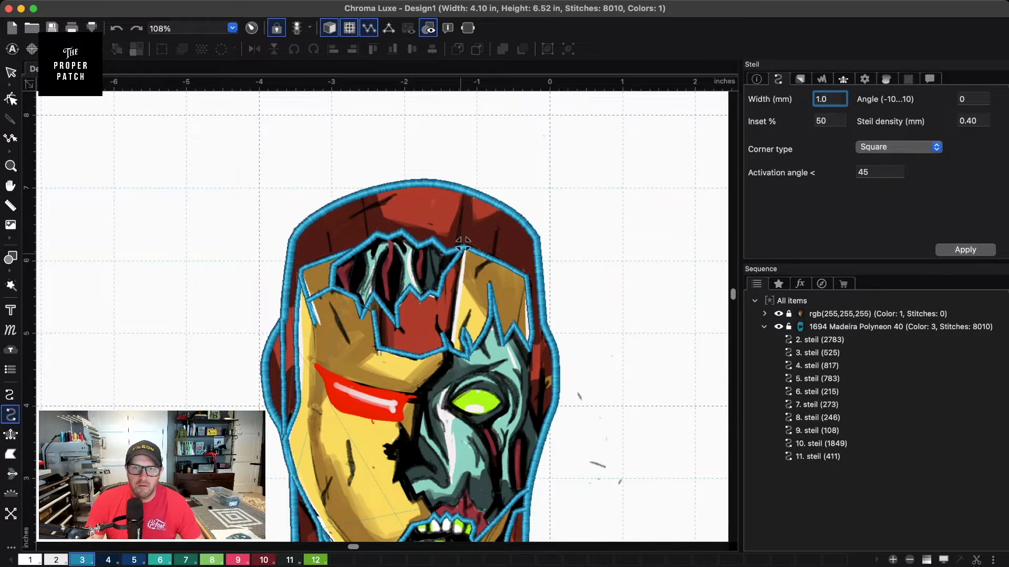
pyautogui.click(447, 343)
pyautogui.rightClick(447, 343)
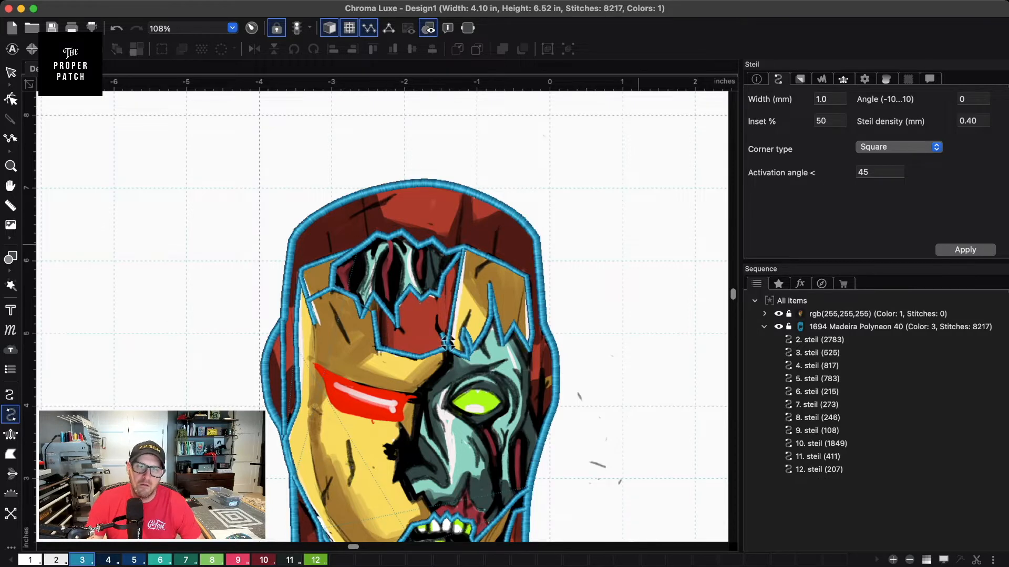
# - Set the width of the Steil line on the right forehead plate's left edge to 1.5 mm
pyautogui.scroll(5, 447, 343)
pyautogui.scroll(-1, 447, 342)
pyautogui.press('Escape')
pyautogui.click(512, 369)
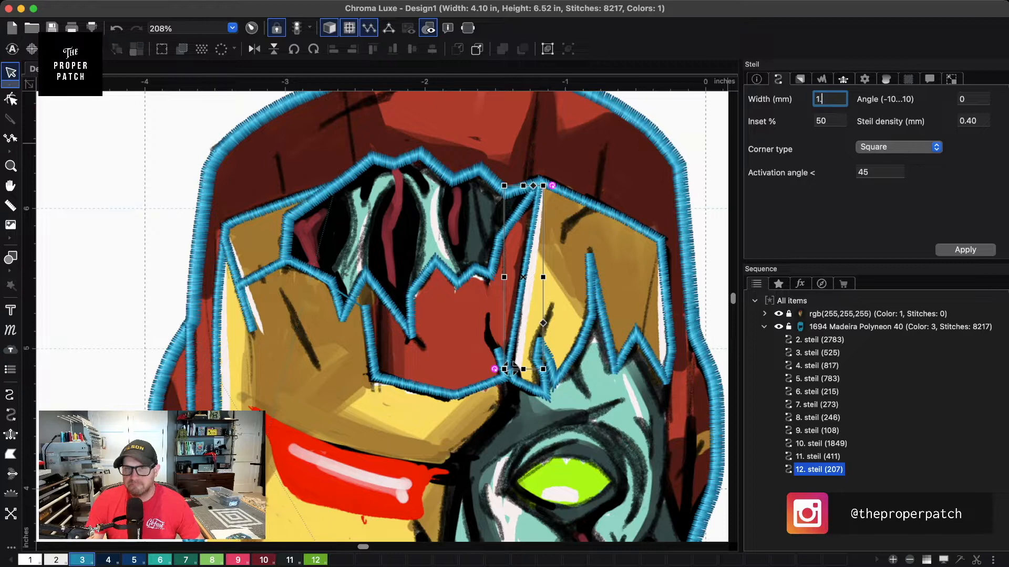
pyautogui.write('1.5')
pyautogui.press('Return')
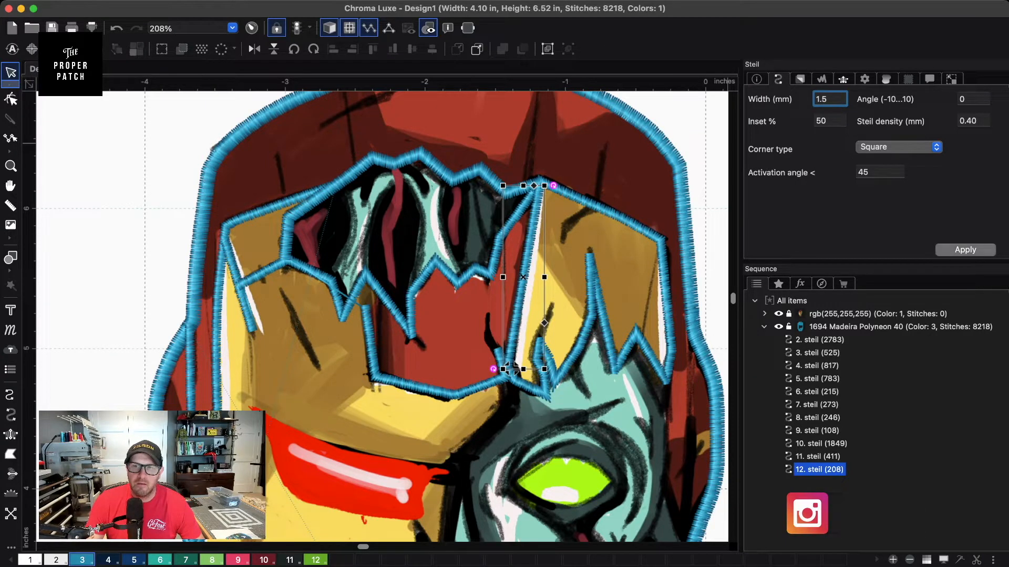
pyautogui.press('Escape')
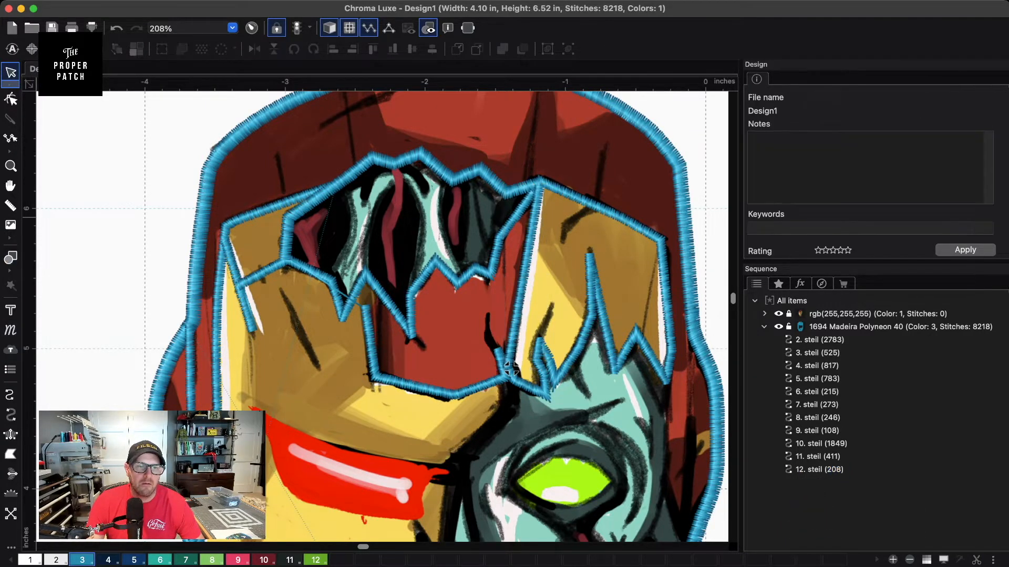
pyautogui.click(10, 415)
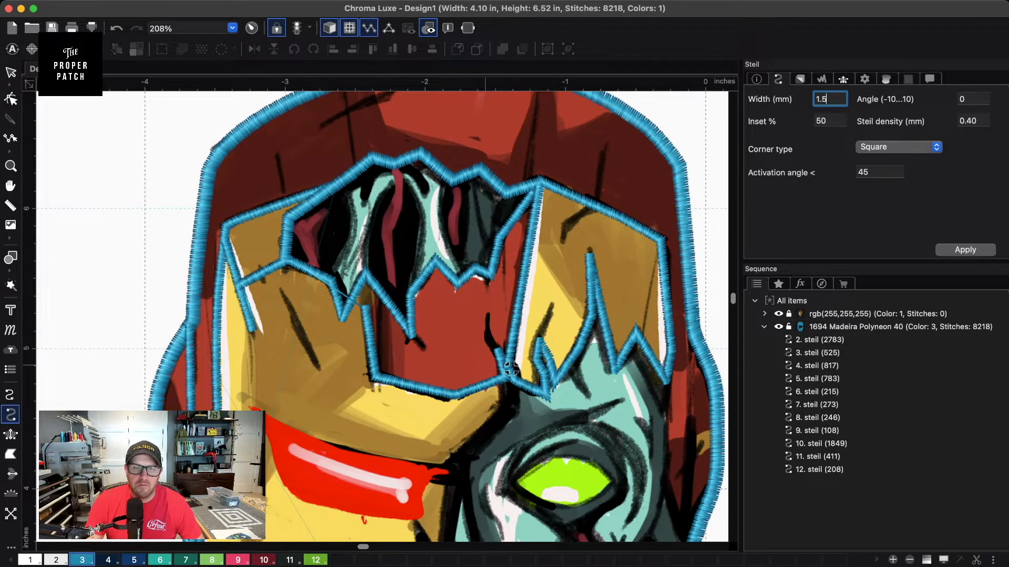
pyautogui.click(510, 369)
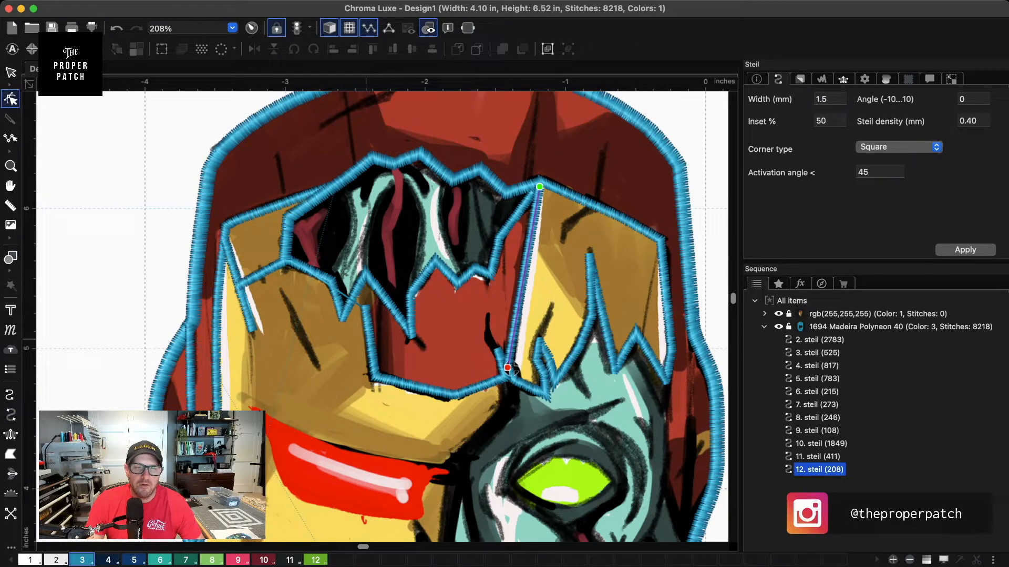
pyautogui.press('Escape')
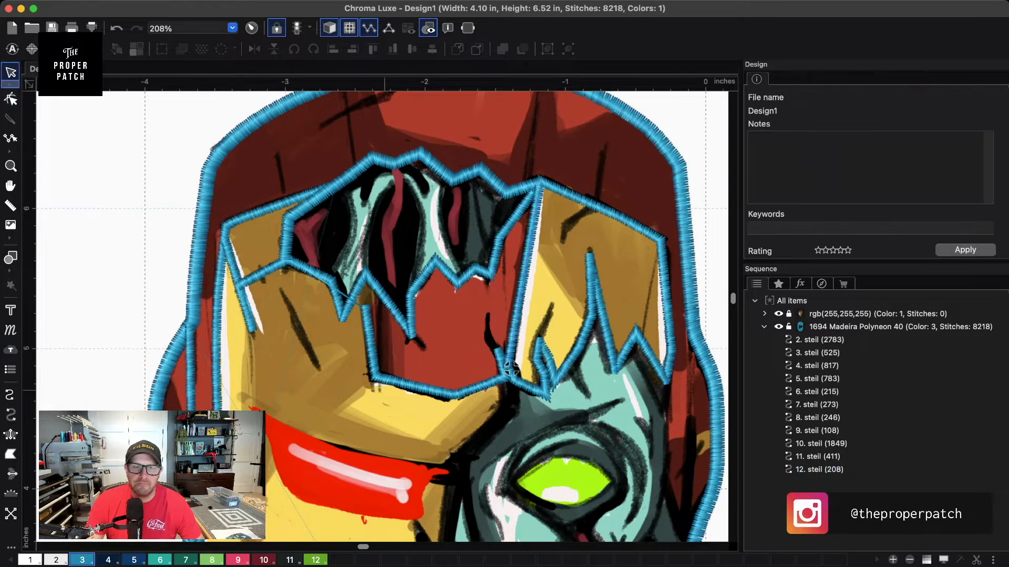
# - Extend the loose end of the 1.5 mm Steil line left of the red forehead panel up to the jagged brain edge
pyautogui.click(510, 370)
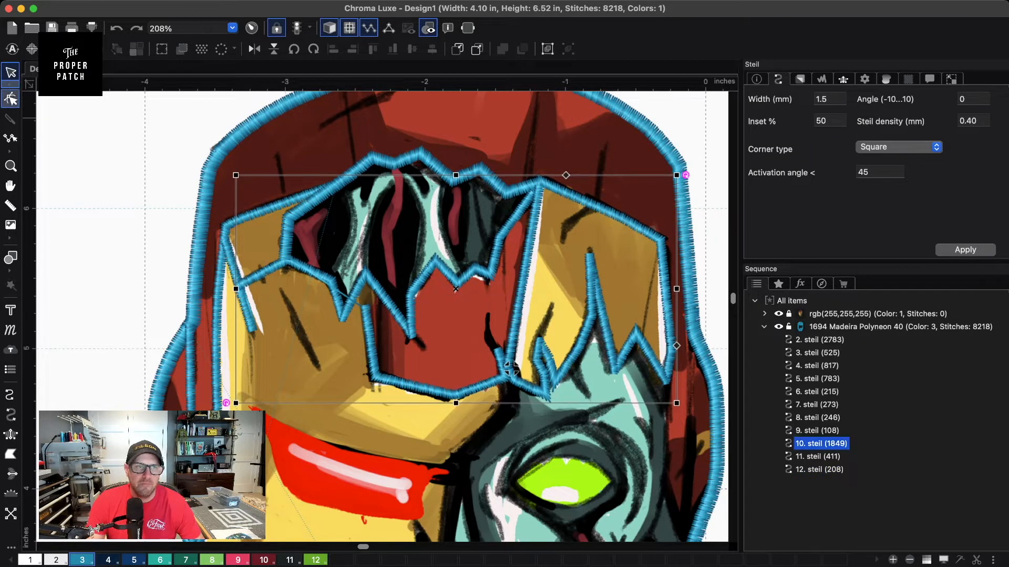
pyautogui.click(10, 99)
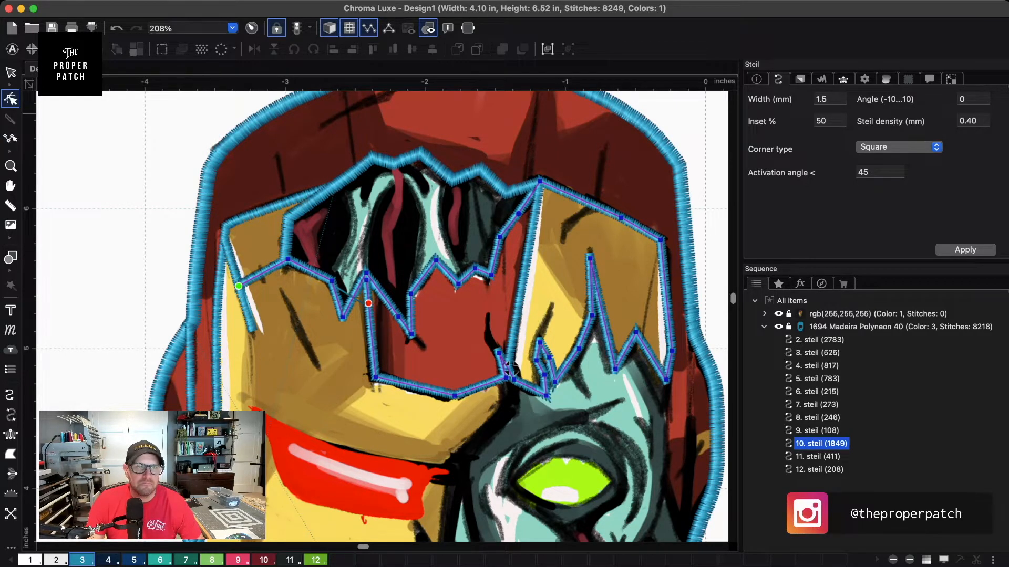
pyautogui.press('Escape')
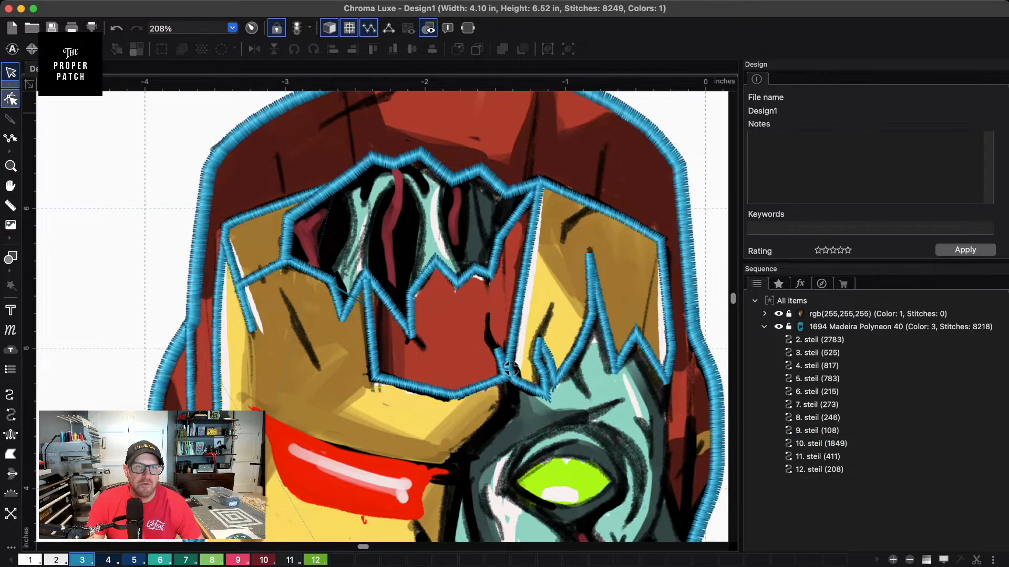
# - Set the width of the Steil line on the right forehead plate's left edge to 2.0 mm
pyautogui.click(509, 368)
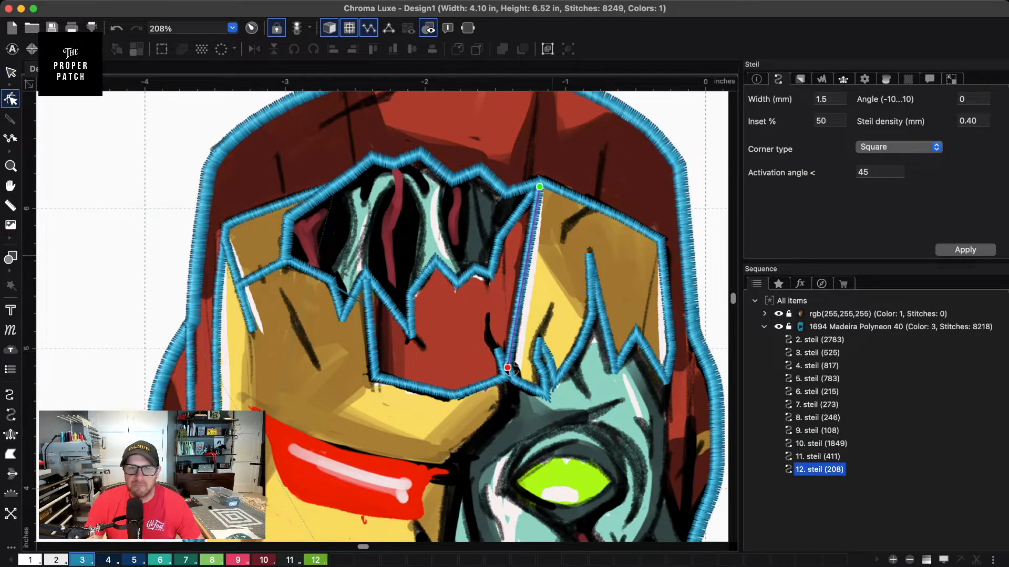
pyautogui.scroll(-5, 513, 371)
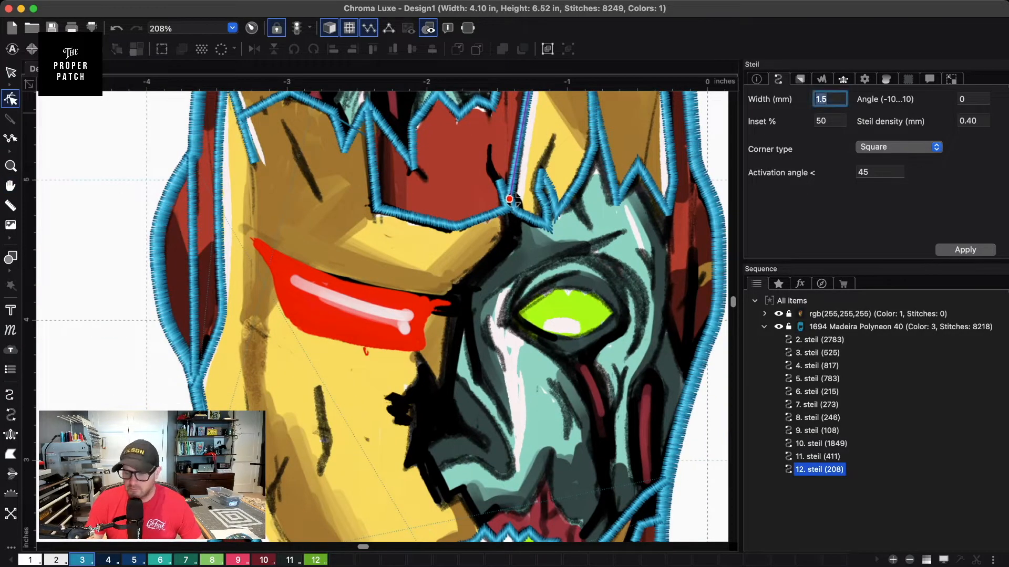
pyautogui.click(965, 250)
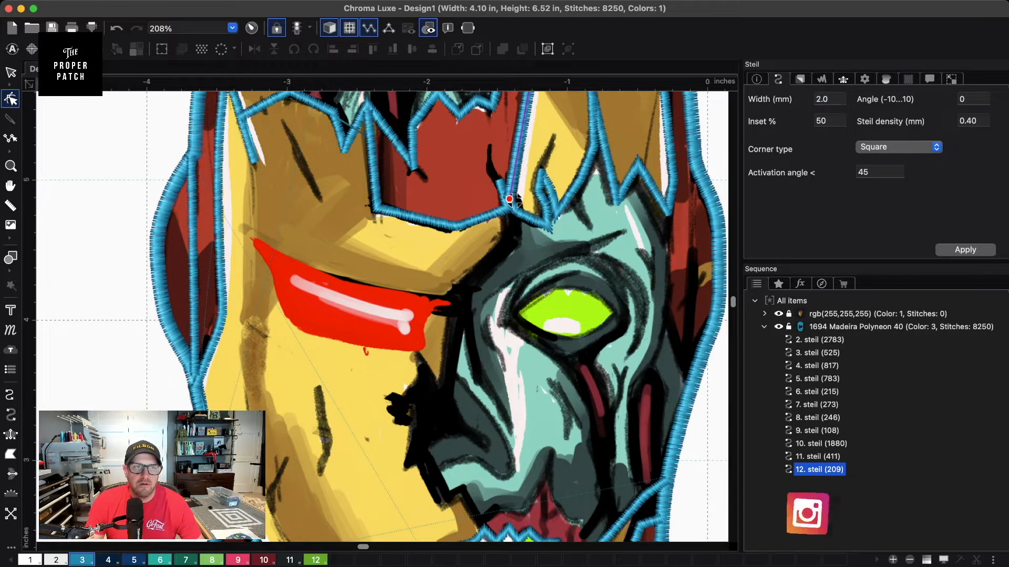
pyautogui.click(11, 72)
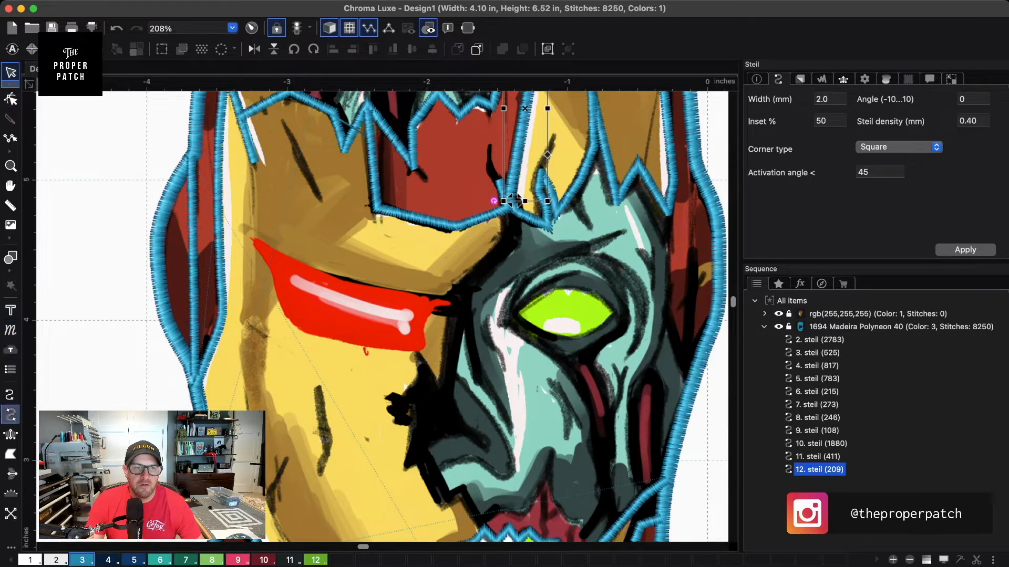
# - Start a 1.5 mm Steil line at the red forehead panel's lower right corner and trace the broken mask edge down past the nose cavity
pyautogui.click(11, 415)
pyautogui.click(509, 208)
pyautogui.click(509, 241)
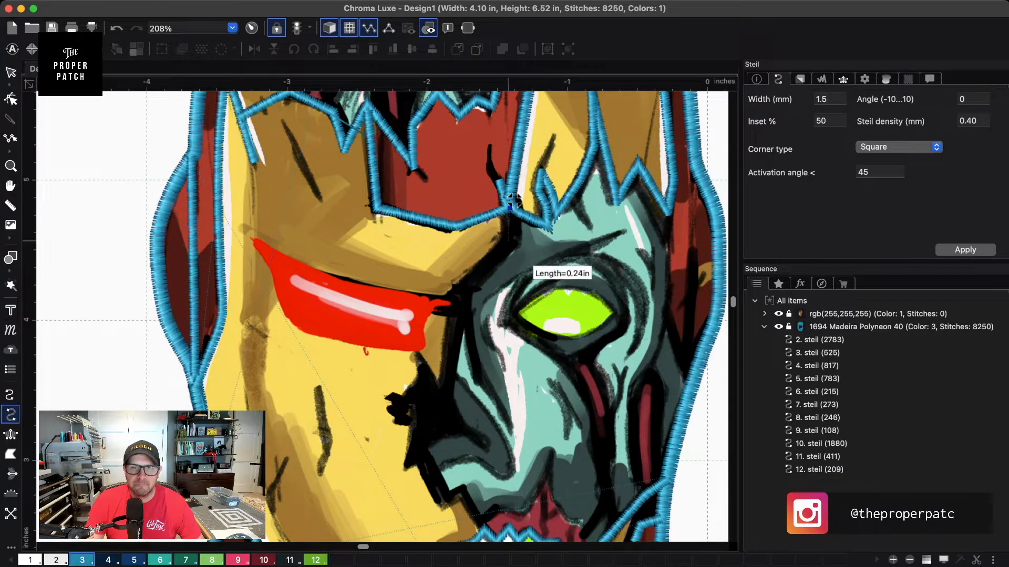
pyautogui.click(460, 291)
pyautogui.click(417, 354)
pyautogui.click(421, 387)
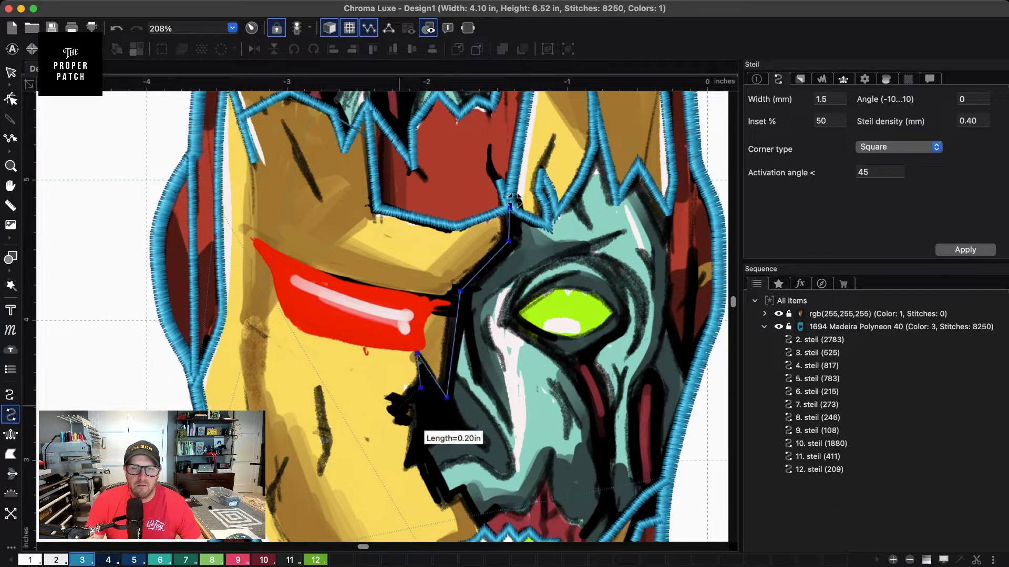
pyautogui.click(402, 401)
pyautogui.click(421, 424)
pyautogui.click(422, 454)
pyautogui.click(408, 465)
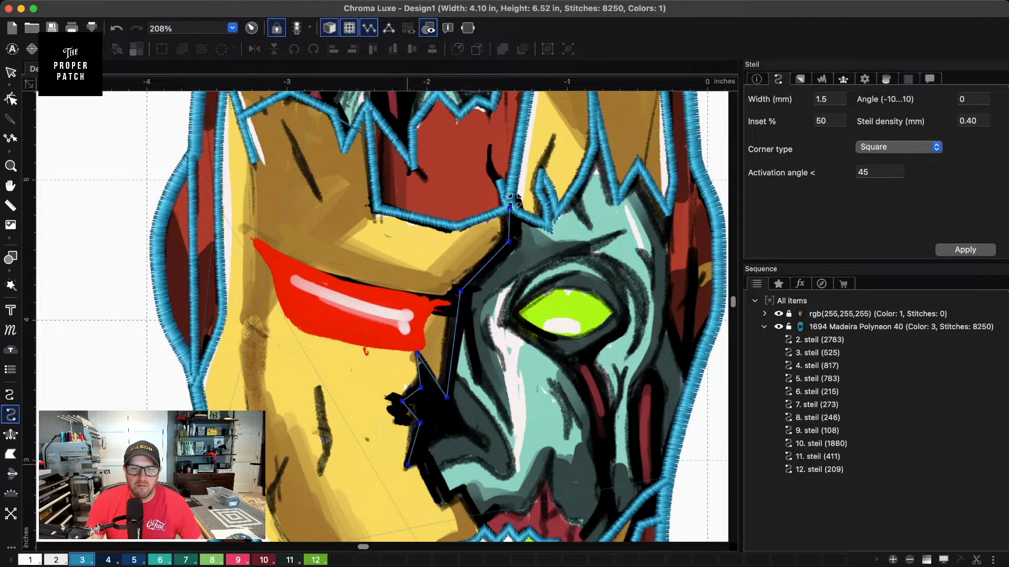
pyautogui.click(448, 499)
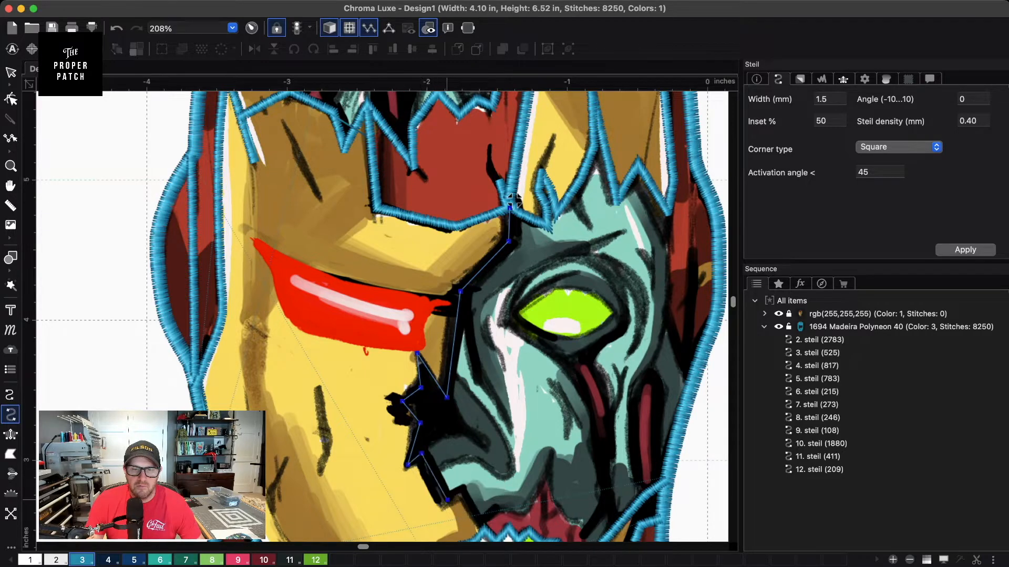
pyautogui.click(464, 490)
# - Continue the broken mask edge line over the spiked red flesh above the upper teeth and finish it at the right jaw line
pyautogui.scroll(-5, 504, 515)
pyautogui.hscroll(2, 504, 515)
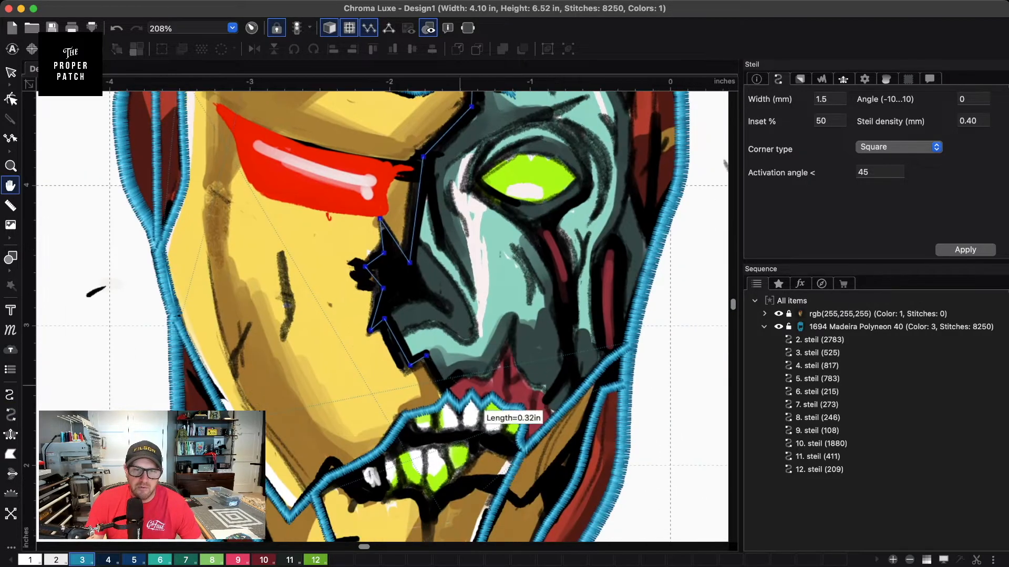
pyautogui.click(447, 392)
pyautogui.click(462, 377)
pyautogui.click(488, 382)
pyautogui.click(516, 320)
pyautogui.click(516, 367)
pyautogui.click(528, 384)
pyautogui.click(546, 385)
pyautogui.click(543, 404)
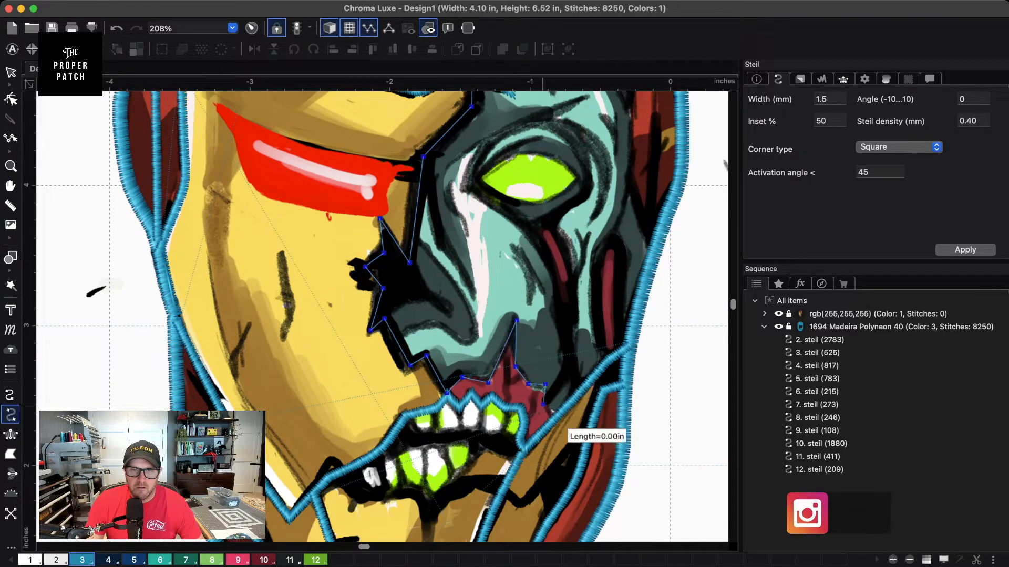
pyautogui.click(552, 421)
pyautogui.press('Return')
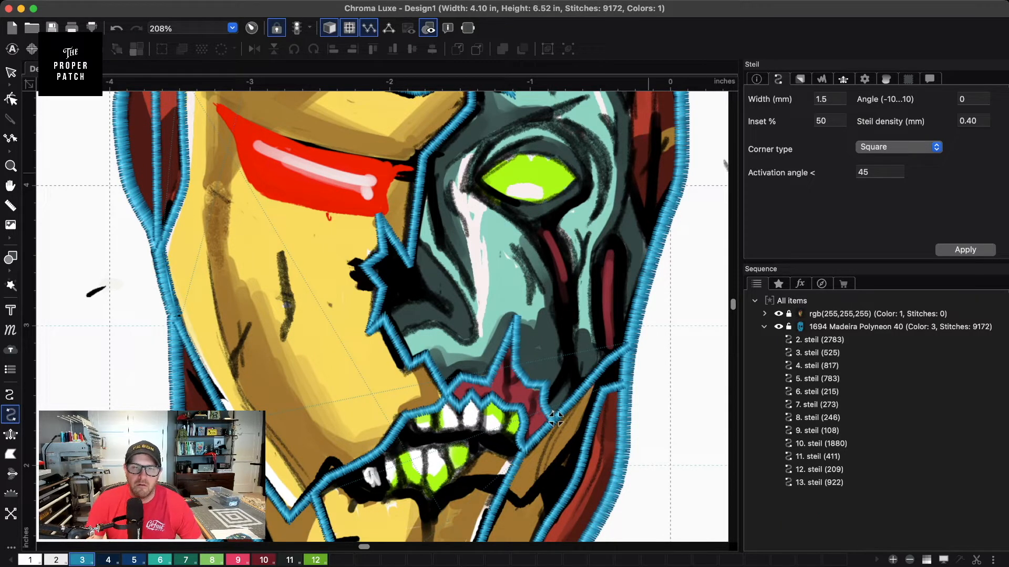
# - Trace a 1.5 mm Steil line down the zombie face's right side, from the right forehead plate's lower corner to the jaw line
pyautogui.moveTo(555, 419); pyautogui.dragTo(480, 535)
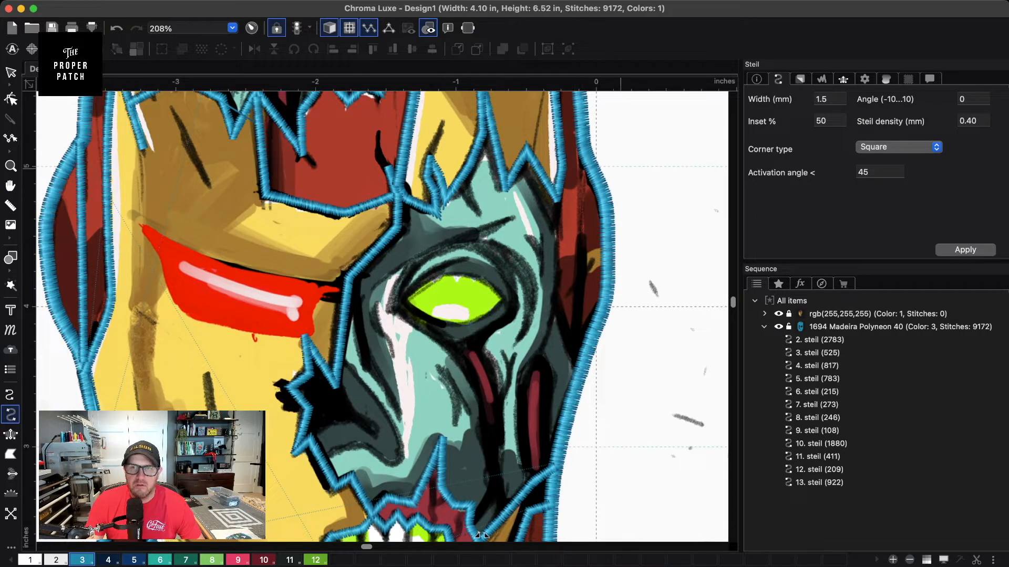
pyautogui.click(556, 199)
pyautogui.click(556, 250)
pyautogui.click(557, 302)
pyautogui.click(544, 340)
pyautogui.click(521, 377)
pyautogui.click(520, 431)
pyautogui.click(533, 482)
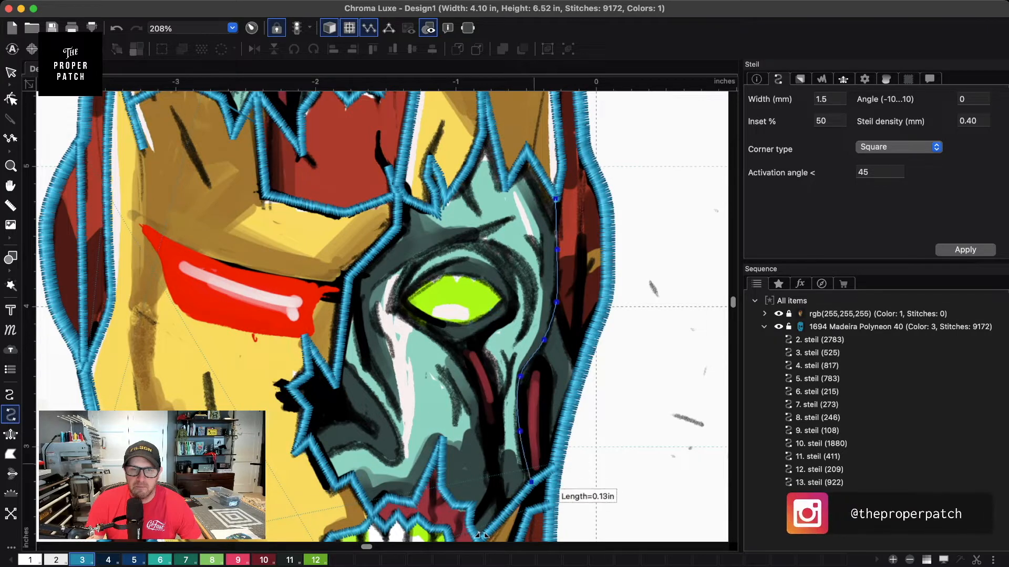
pyautogui.press('Return')
# - Add 1.5 mm Steil lines from the right cheek edge to the outer border and down through the right ear piece
pyautogui.click(555, 312)
pyautogui.click(583, 366)
pyautogui.press('Return')
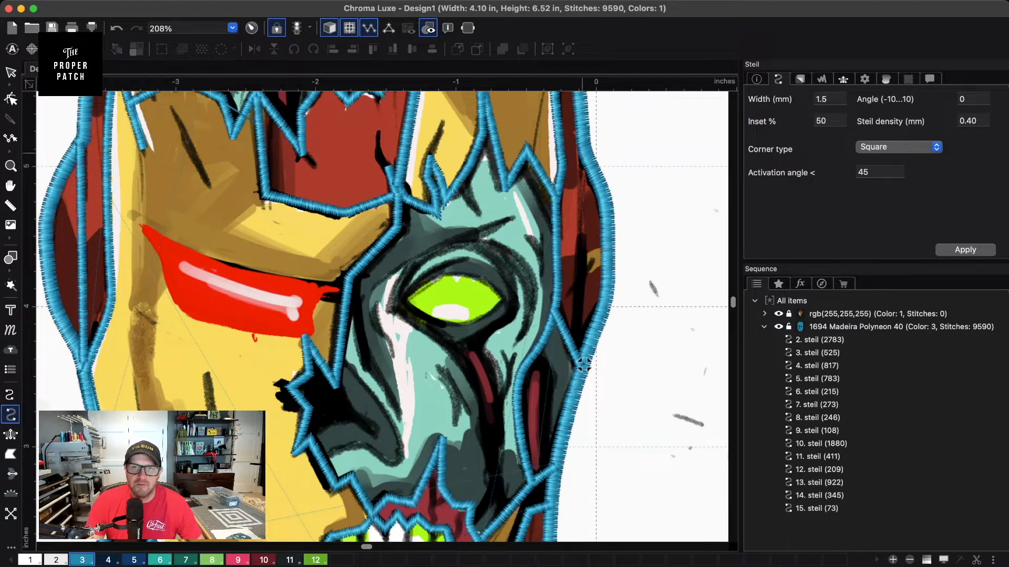
pyautogui.click(581, 230)
pyautogui.click(578, 306)
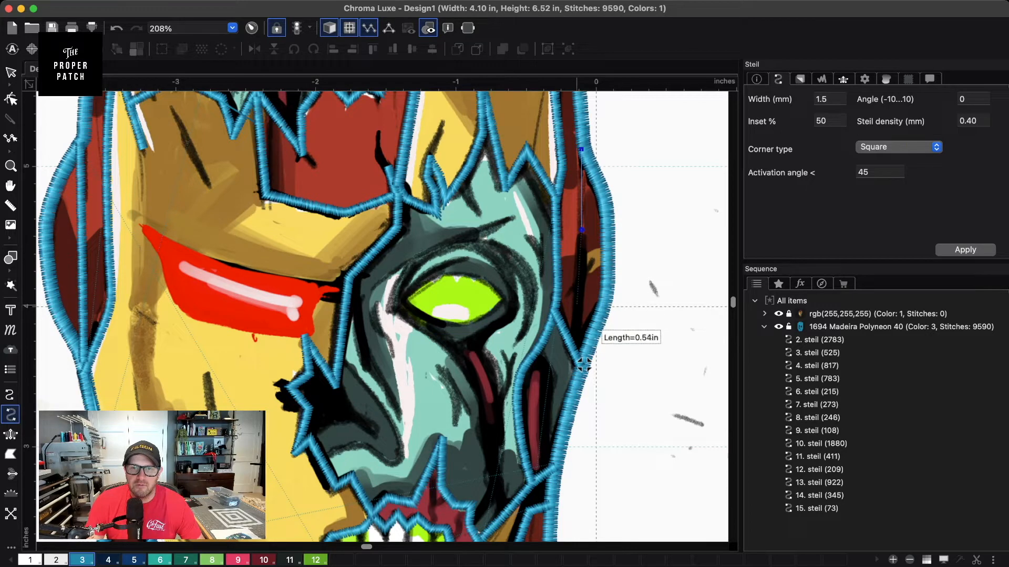
pyautogui.click(583, 365)
pyautogui.press('Return')
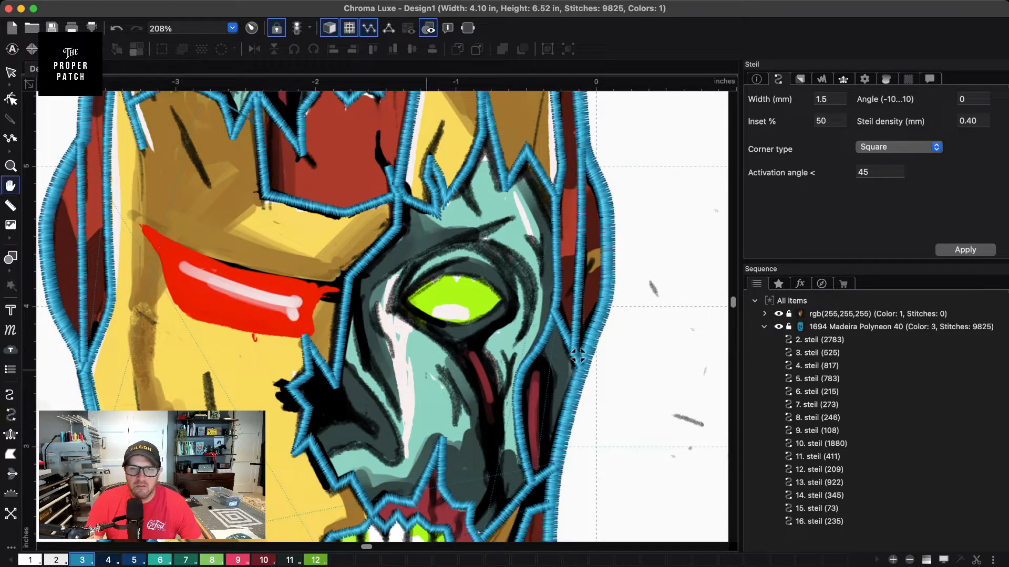
pyautogui.click(356, 271)
pyautogui.click(360, 319)
pyautogui.click(368, 362)
pyautogui.press('BackSpace')
pyautogui.press('BackSpace')
pyautogui.press('BackSpace')
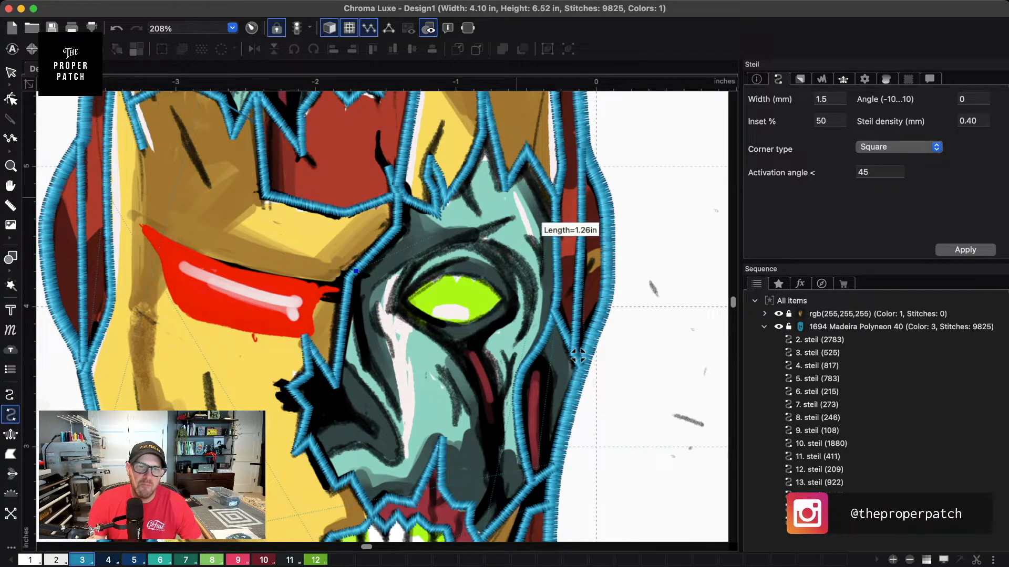
# - Trace a curved 1.5 mm Steil line around the exposed nose cavity, starting and ending on the broken mask edge
pyautogui.press('space')
pyautogui.moveTo(578, 356); pyautogui.dragTo(658, 220)
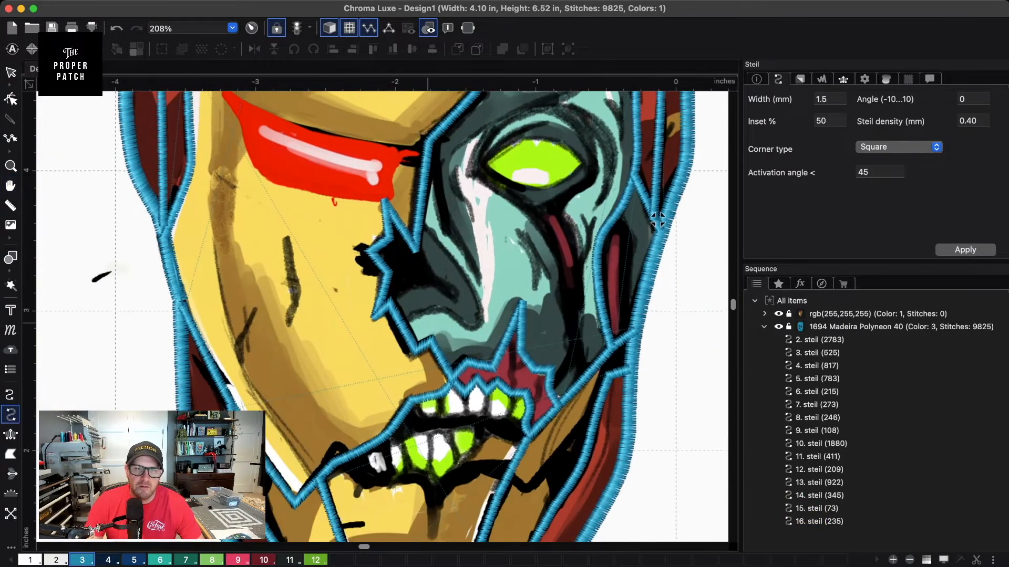
pyautogui.click(401, 326)
pyautogui.click(415, 316)
pyautogui.click(439, 313)
pyautogui.click(457, 322)
pyautogui.click(470, 331)
pyautogui.click(483, 323)
pyautogui.click(477, 302)
pyautogui.click(465, 277)
pyautogui.click(447, 252)
pyautogui.click(418, 226)
pyautogui.press('Return')
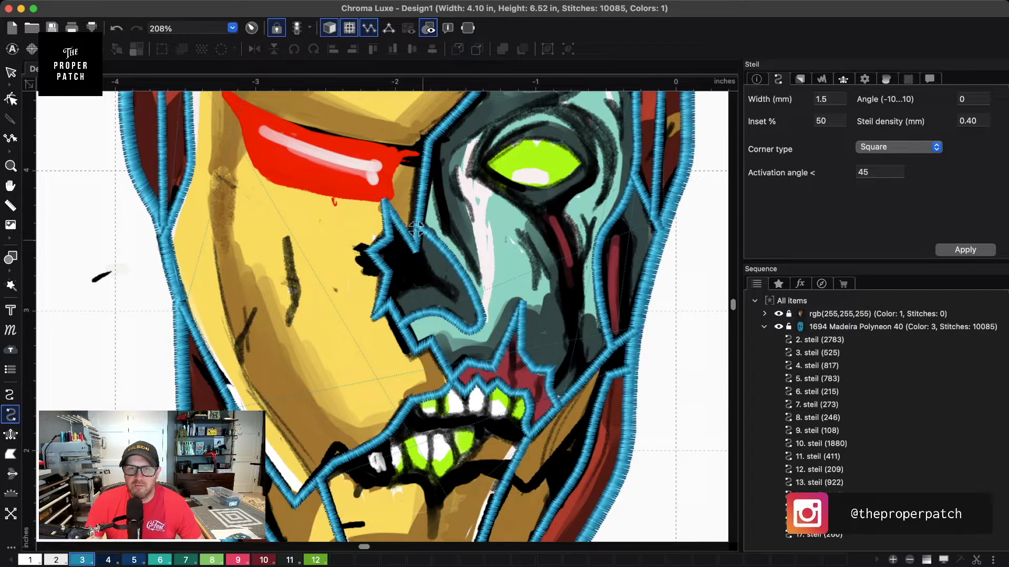
pyautogui.press('space')
pyautogui.moveTo(476, 315); pyautogui.dragTo(477, 468)
pyautogui.press('space')
pyautogui.moveTo(563, 182); pyautogui.dragTo(537, 233)
pyautogui.moveTo(390, 432); pyautogui.dragTo(358, 553)
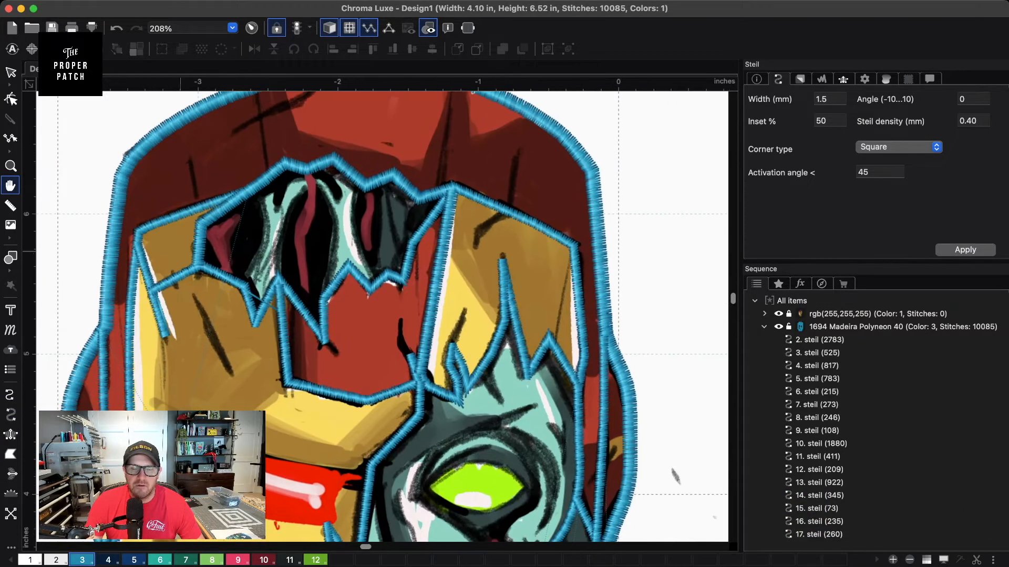
# - Trace a 1.5 mm Steil line under the lower teeth from the mouth's left corner across to the right jaw plate's edge
pyautogui.moveTo(359, 556); pyautogui.dragTo(406, 148)
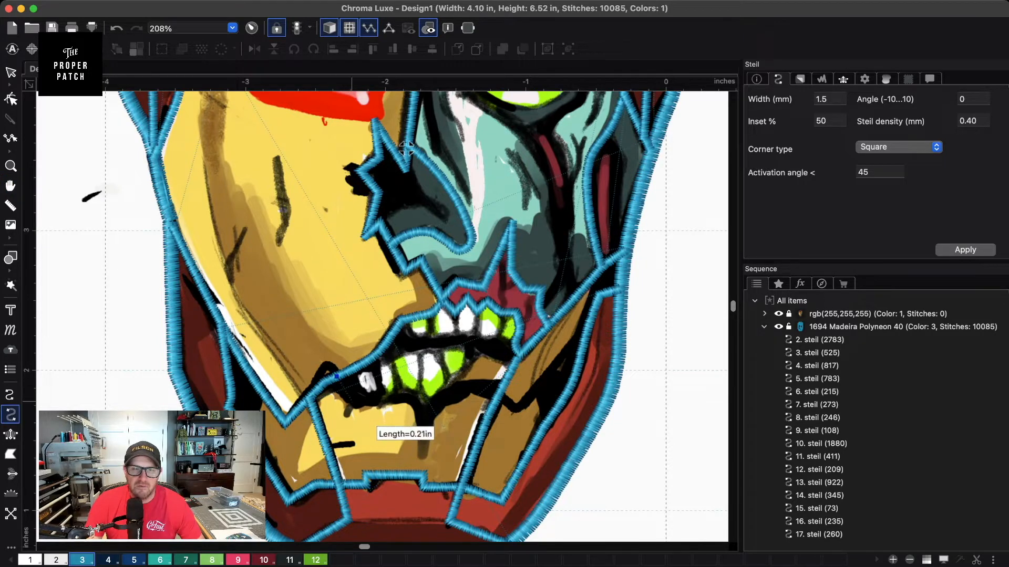
pyautogui.click(355, 403)
pyautogui.click(377, 398)
pyautogui.click(411, 406)
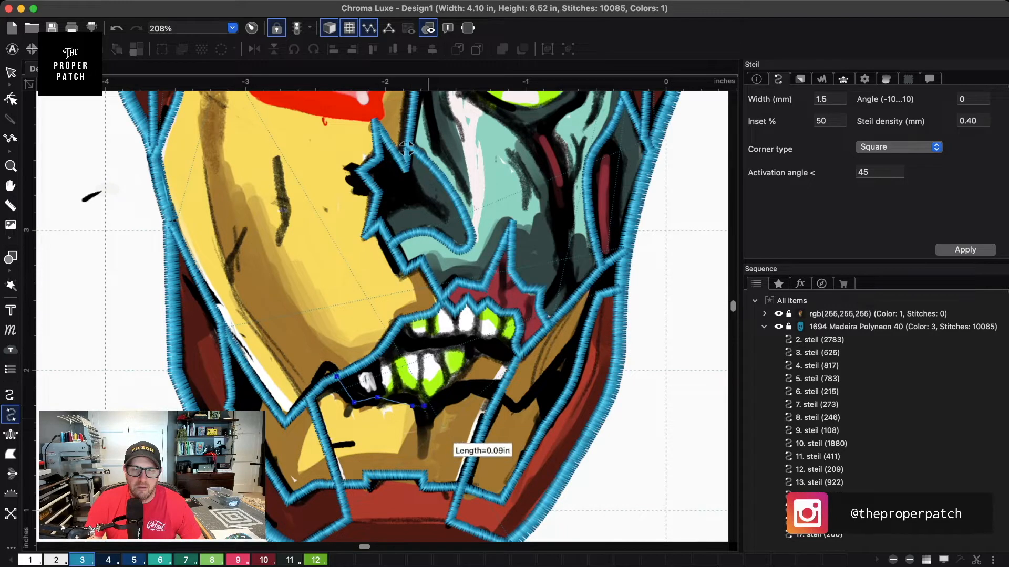
pyautogui.click(437, 410)
pyautogui.click(474, 383)
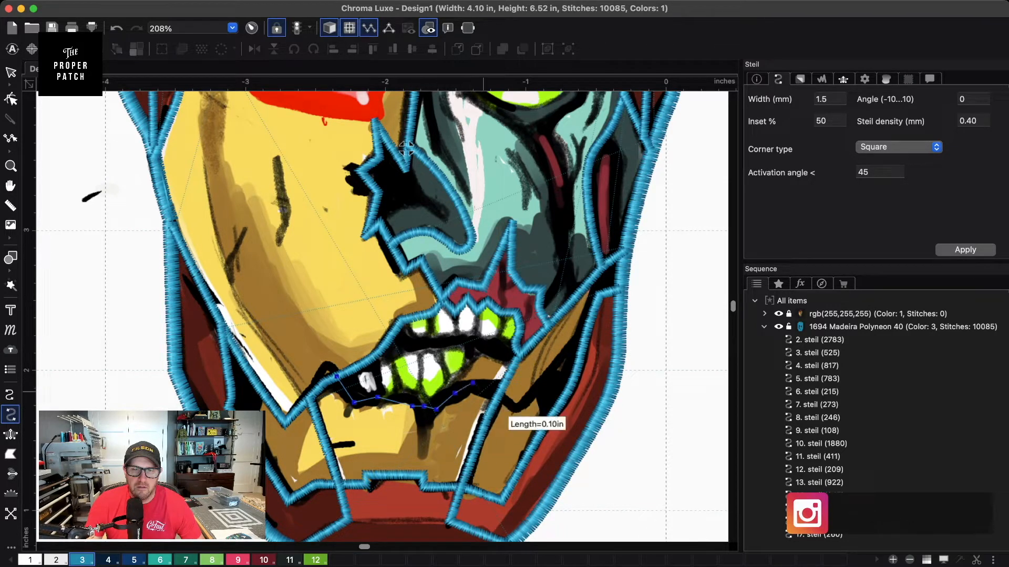
pyautogui.click(501, 395)
pyautogui.click(517, 408)
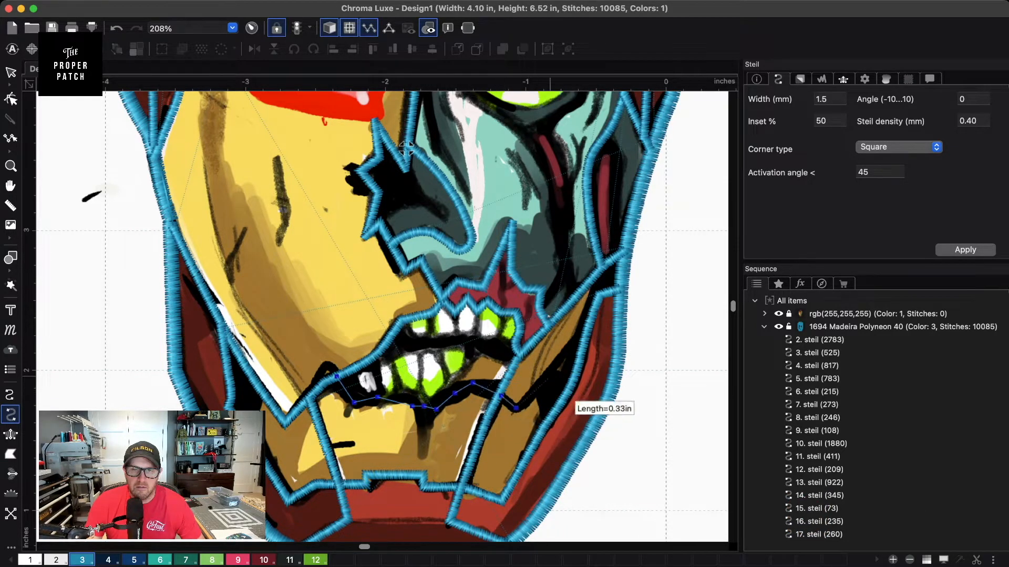
pyautogui.click(587, 334)
pyautogui.press('Return')
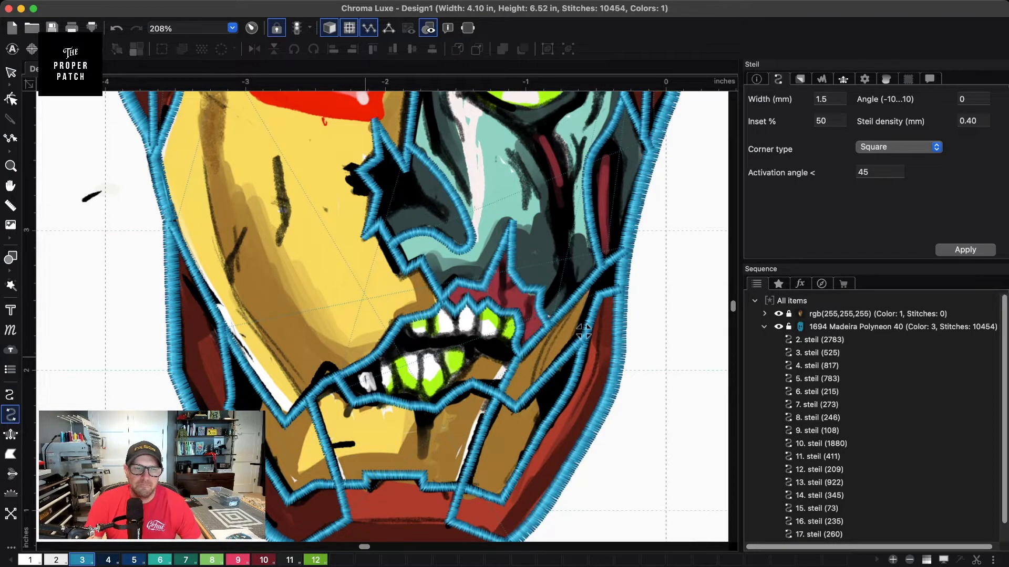
# - Review the traced Steil lines from the top of the head down to the mouth
pyautogui.scroll(-2, 370, 323)
pyautogui.press('space')
pyautogui.moveTo(568, 210); pyautogui.dragTo(571, 216)
pyautogui.moveTo(499, 329); pyautogui.dragTo(528, 447)
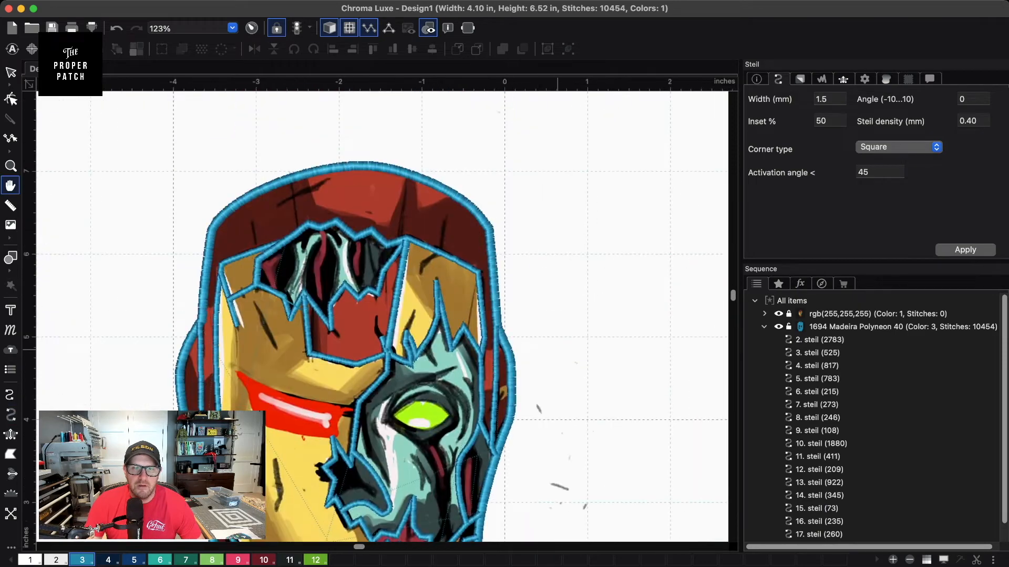
pyautogui.scroll(3, 389, 316)
pyautogui.press('space')
pyautogui.moveTo(293, 405)
pyautogui.mouseDown()
pyautogui.moveTo(405, 308)
pyautogui.moveTo(484, 191)
pyautogui.moveTo(483, 216)
pyautogui.moveTo(507, 149)
pyautogui.moveTo(391, 175)
pyautogui.moveTo(265, 322)
pyautogui.moveTo(337, 239)
pyautogui.moveTo(377, 150)
pyautogui.mouseUp()
pyautogui.moveTo(436, 453); pyautogui.dragTo(453, 280)
pyautogui.moveTo(627, 362); pyautogui.dragTo(565, 327)
pyautogui.press('space')
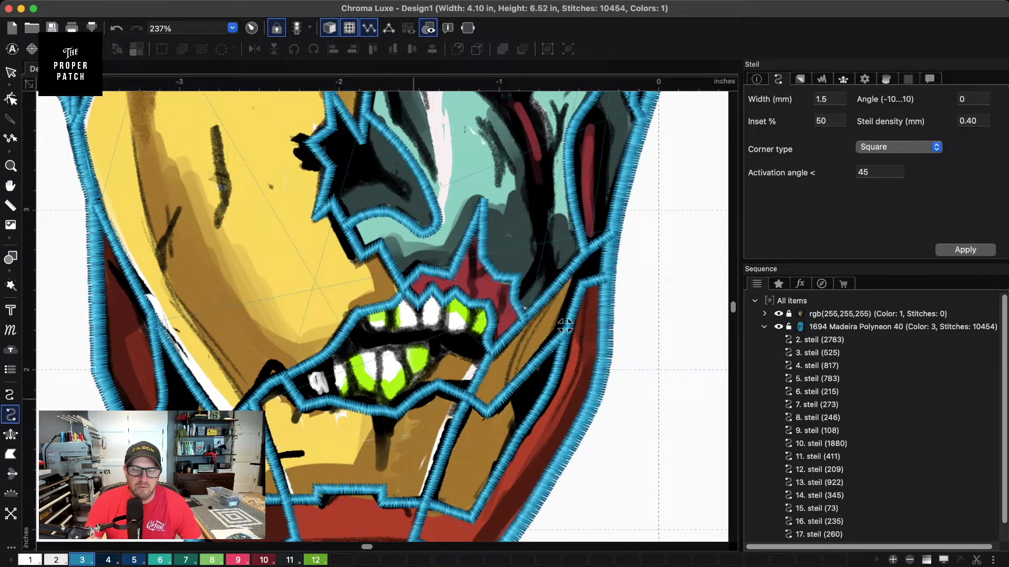
# - Trace a 1.5 mm Steil line from the lower lip up around the right end of the lower teeth to the mouth's right corner
pyautogui.click(413, 399)
pyautogui.click(428, 377)
pyautogui.click(439, 356)
pyautogui.click(450, 351)
pyautogui.click(460, 357)
pyautogui.click(476, 363)
pyautogui.click(484, 360)
pyautogui.press('Return')
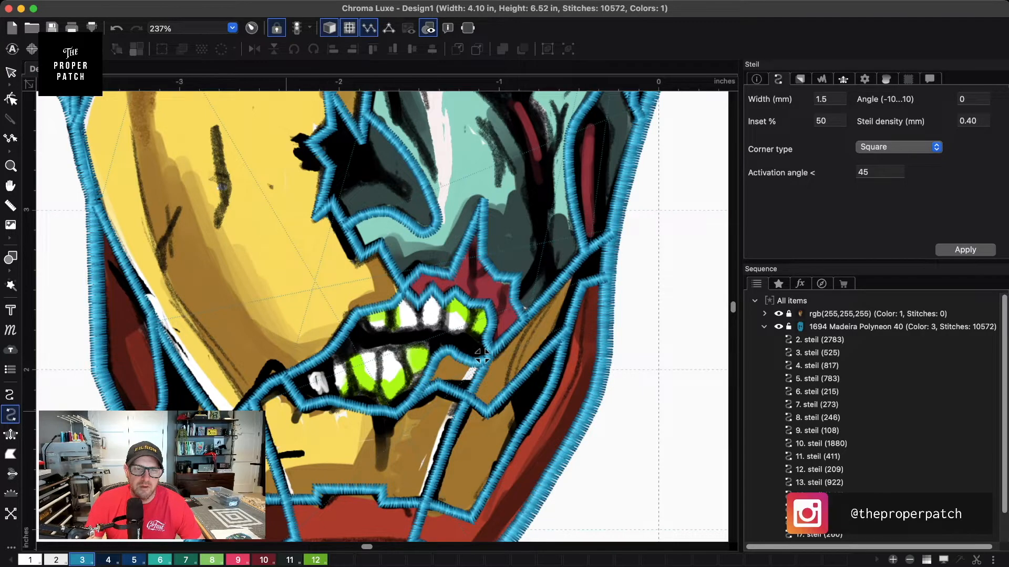
pyautogui.moveTo(482, 357); pyautogui.dragTo(566, 266)
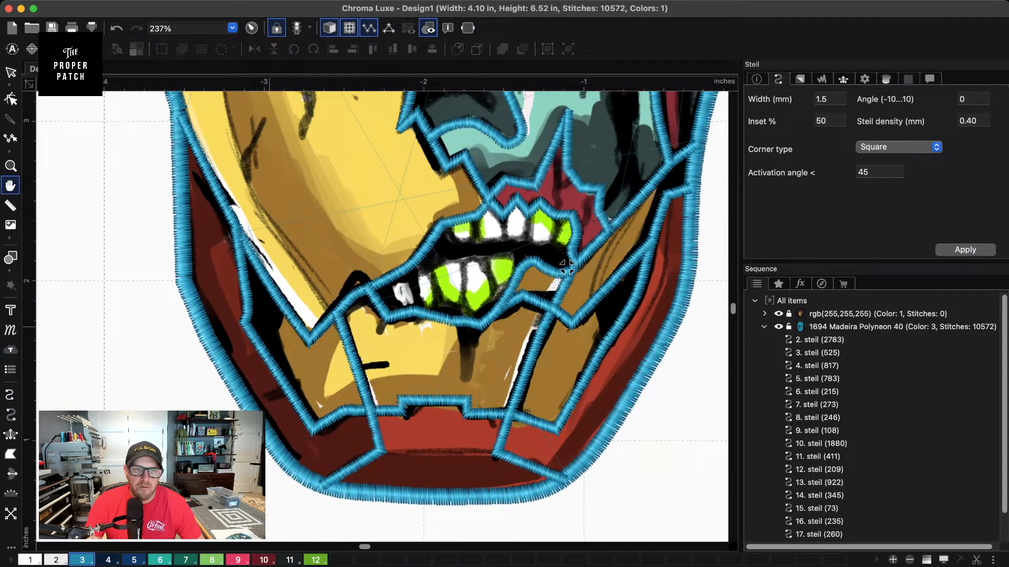
pyautogui.moveTo(567, 265); pyautogui.dragTo(432, 435)
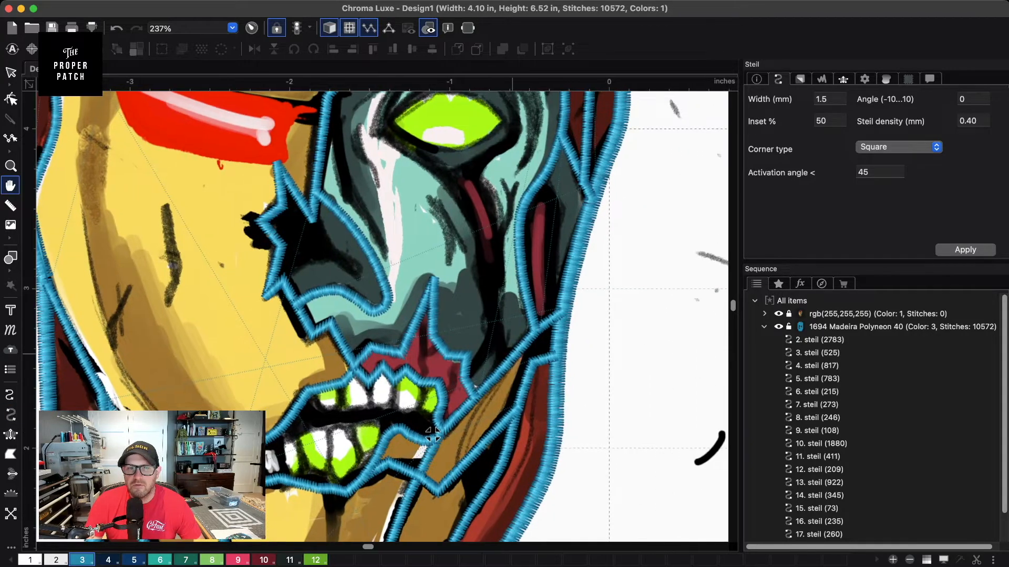
pyautogui.moveTo(582, 226); pyautogui.dragTo(576, 330)
pyautogui.press('space')
pyautogui.click(533, 288)
pyautogui.click(547, 313)
pyautogui.click(542, 346)
pyautogui.click(544, 391)
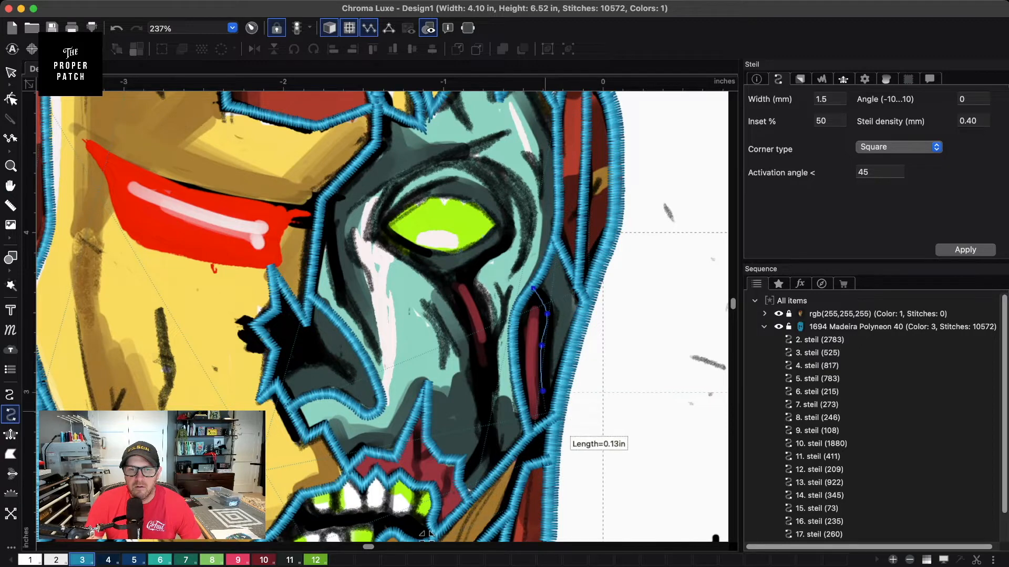
pyautogui.press('BackSpace')
pyautogui.press('BackSpace')
pyautogui.press('BackSpace')
pyautogui.press('BackSpace')
# - Trace two 1.5 mm Steil lines from the helmet's top outline down to the broken forehead edge, one along each side of the central red panel
pyautogui.click(11, 185)
pyautogui.moveTo(511, 245); pyautogui.dragTo(562, 500)
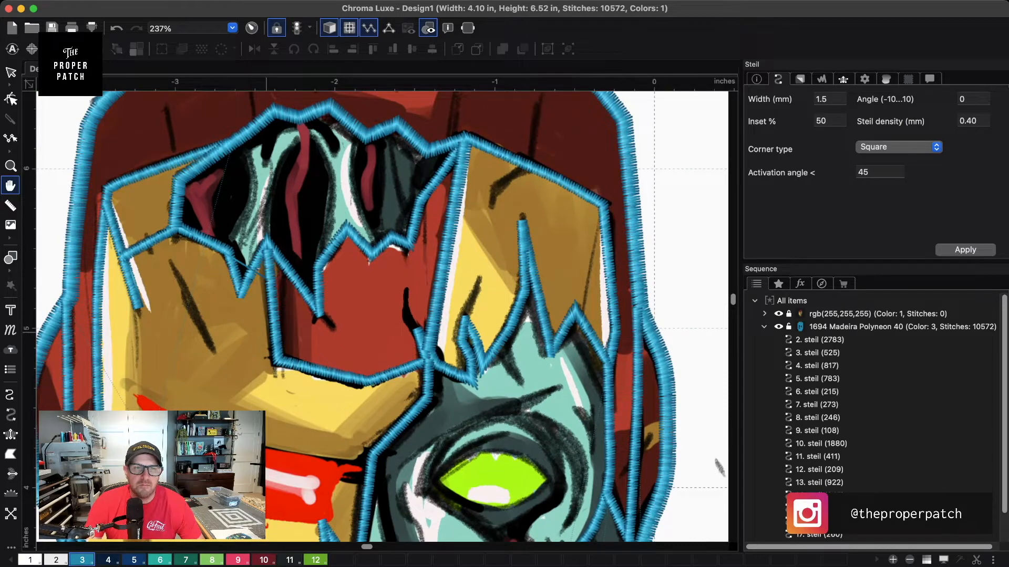
pyautogui.moveTo(241, 389); pyautogui.dragTo(392, 140)
pyautogui.moveTo(529, 101); pyautogui.dragTo(393, 451)
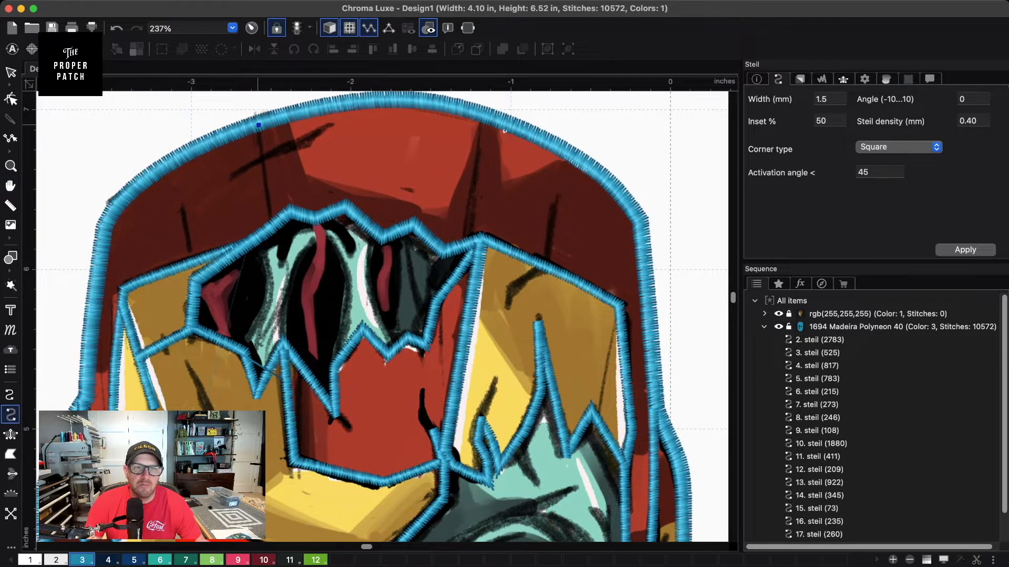
pyautogui.click(272, 226)
pyautogui.press('Return')
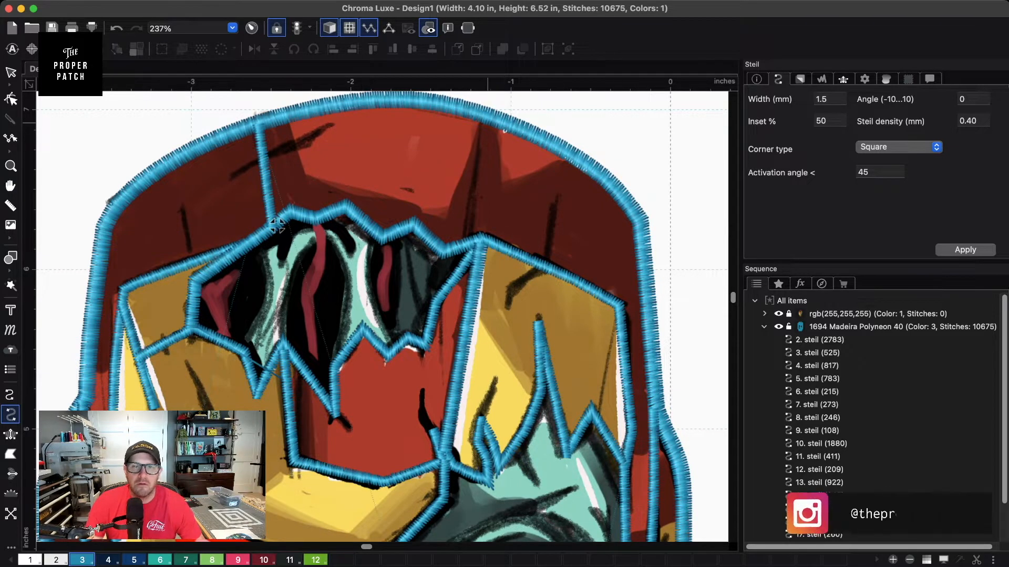
pyautogui.click(482, 117)
pyautogui.click(467, 243)
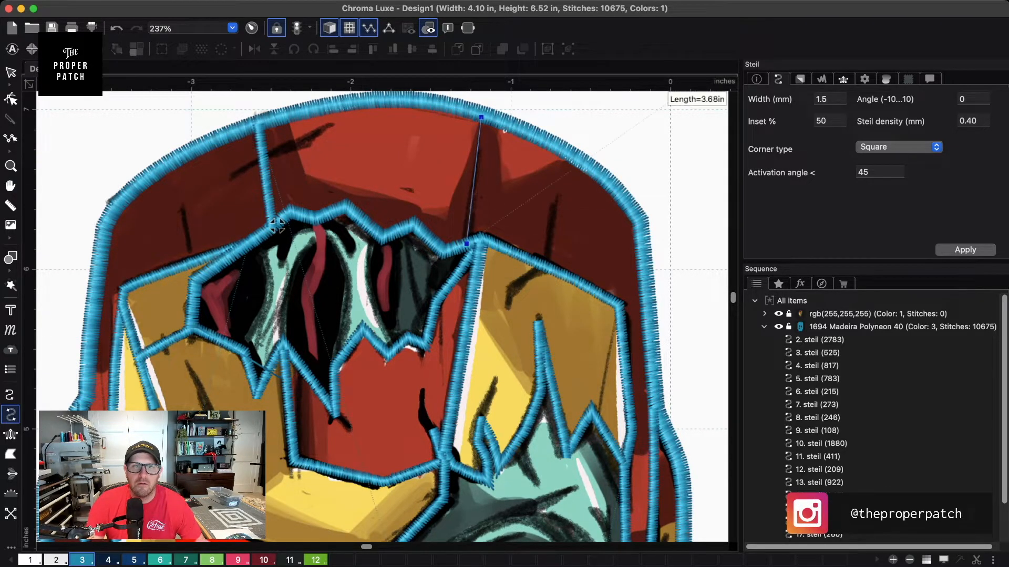
pyautogui.press('Return')
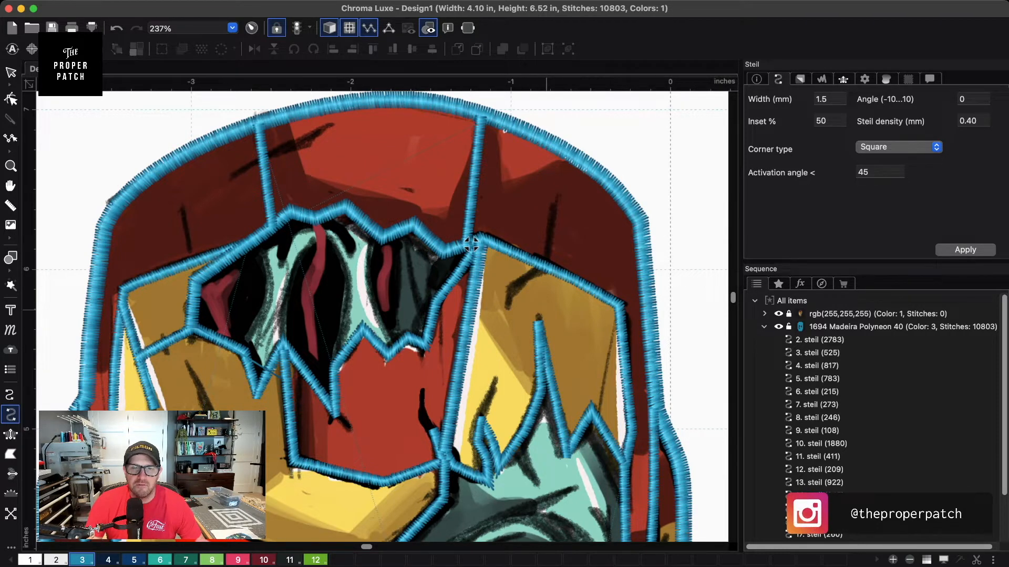
# - Review the traced Steil lines across the forehead, eye, nose and mouth areas for missing details
pyautogui.press('space')
pyautogui.moveTo(551, 364); pyautogui.dragTo(600, 117)
pyautogui.moveTo(578, 269); pyautogui.dragTo(555, 476)
pyautogui.moveTo(499, 206); pyautogui.dragTo(556, 173)
pyautogui.moveTo(553, 315); pyautogui.dragTo(489, 126)
pyautogui.moveTo(499, 394); pyautogui.dragTo(556, 123)
pyautogui.moveTo(533, 178); pyautogui.dragTo(519, 314)
# - Collapse the 1694 Madeira Polyneon 40 colour group and save the design as zombie_ironman.rde
pyautogui.press('space')
pyautogui.click(764, 326)
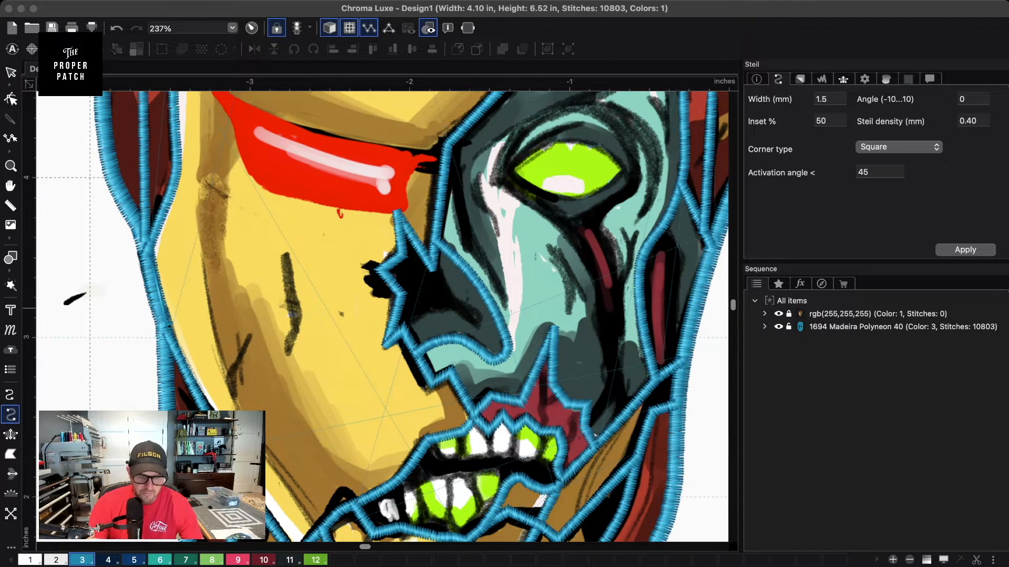
pyautogui.press('Return')
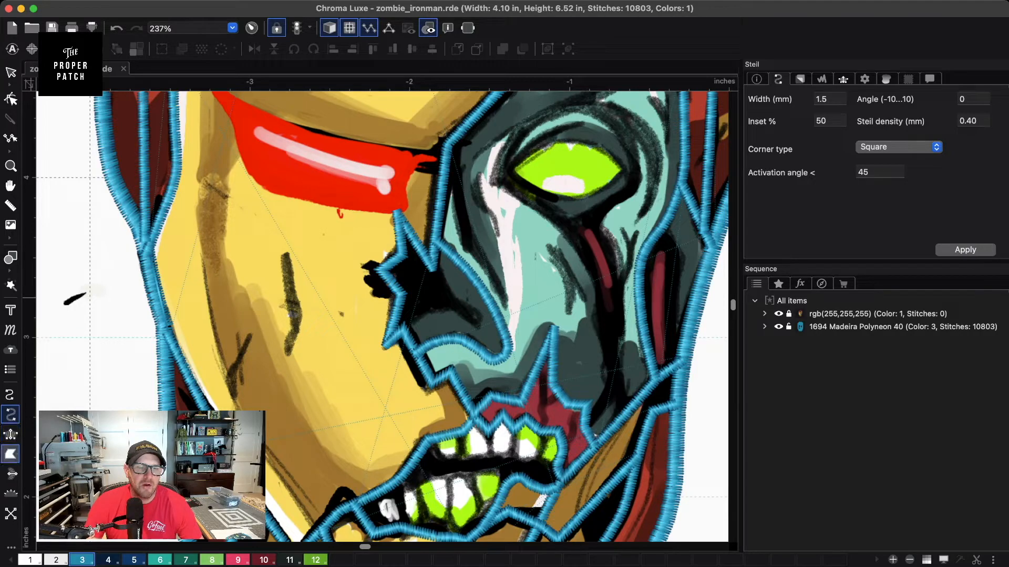
# - Digitize a Tatami fill shape around the slanted black crack mark that crosses the left seam line on top of the helmet
pyautogui.click(10, 454)
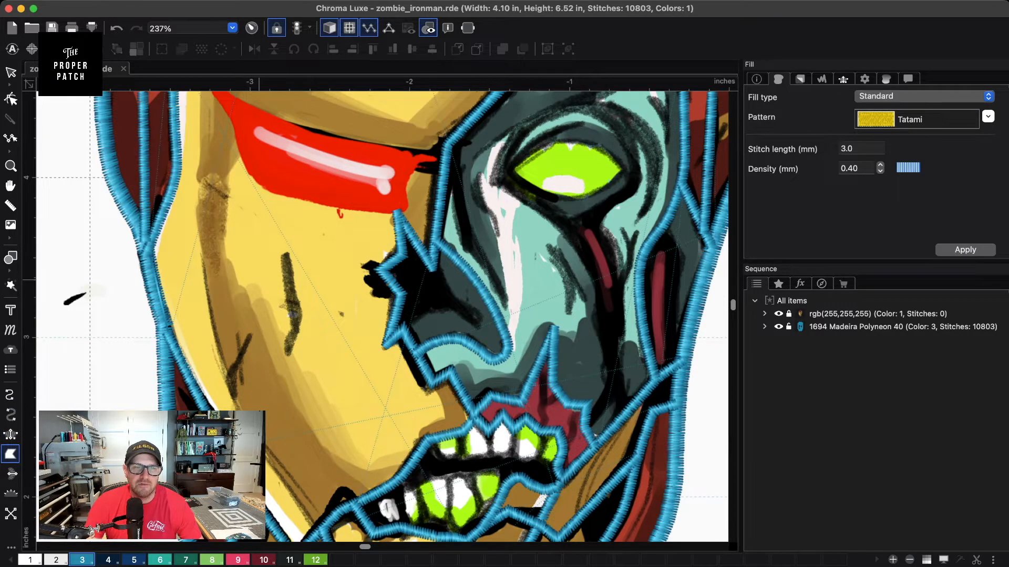
pyautogui.press('space')
pyautogui.moveTo(347, 207); pyautogui.dragTo(300, 488)
pyautogui.moveTo(483, 113); pyautogui.dragTo(475, 207)
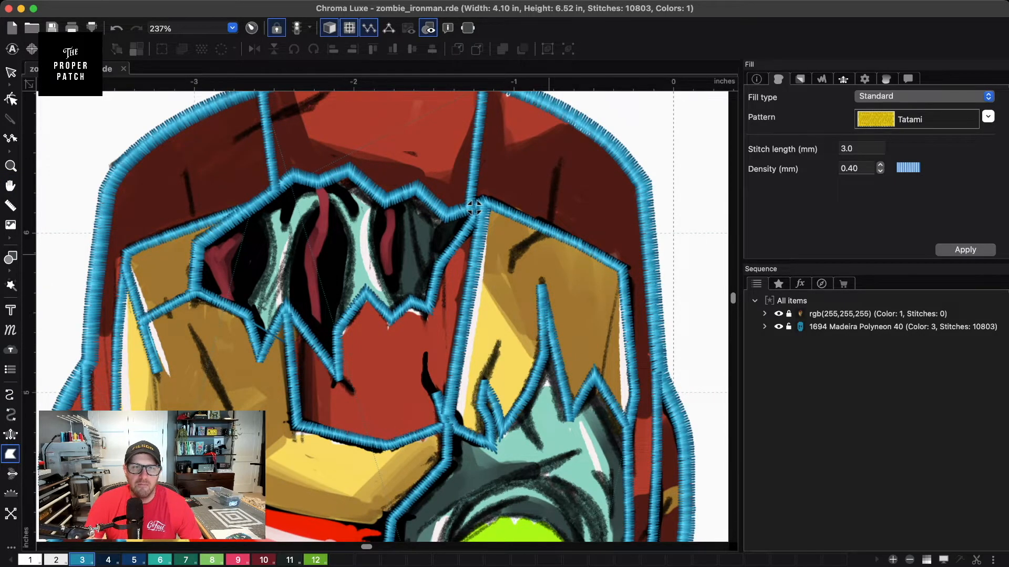
pyautogui.press('space')
pyautogui.moveTo(475, 207); pyautogui.dragTo(601, 357)
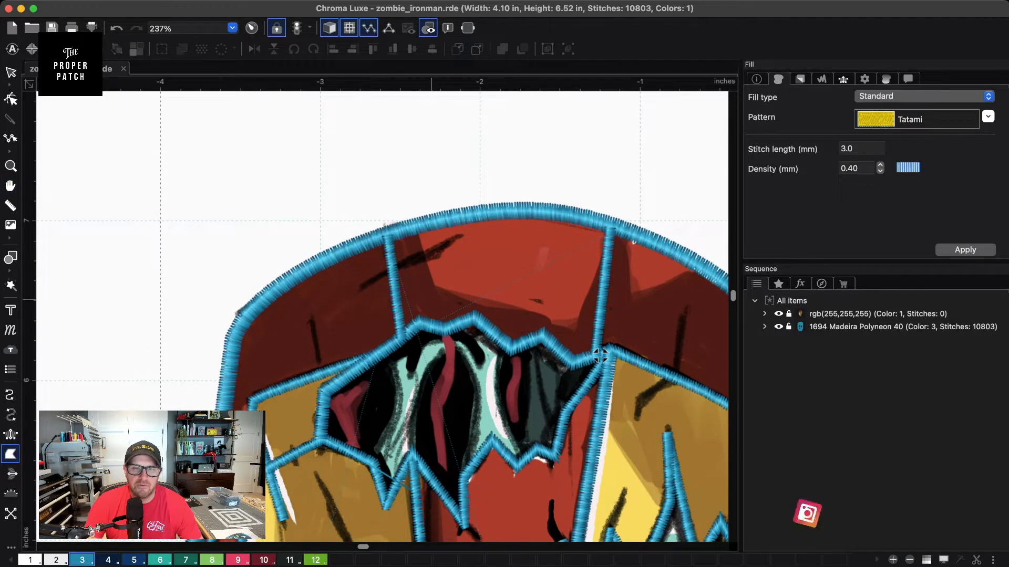
pyautogui.scroll(3, 600, 356)
pyautogui.scroll(-1, 600, 356)
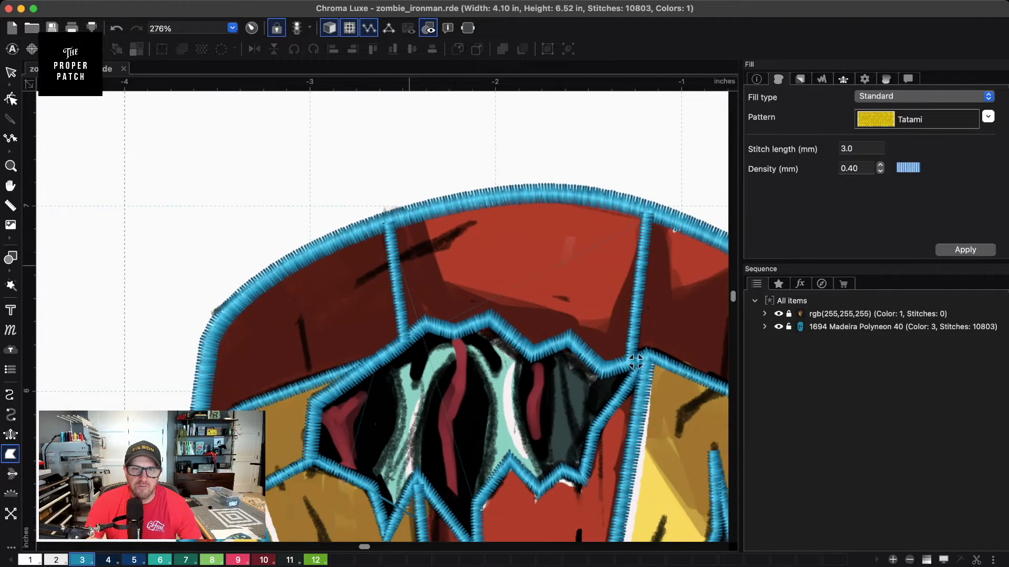
pyautogui.scroll(5, 448, 267)
pyautogui.click(337, 247)
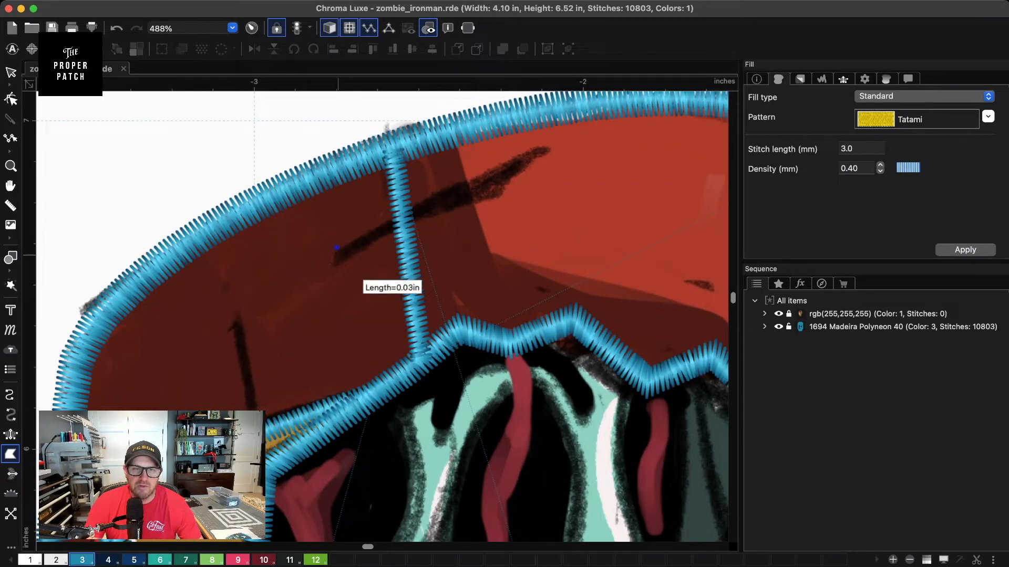
pyautogui.click(331, 271)
pyautogui.click(426, 217)
pyautogui.click(500, 200)
pyautogui.click(511, 179)
pyautogui.click(554, 140)
pyautogui.click(436, 194)
pyautogui.press('Return')
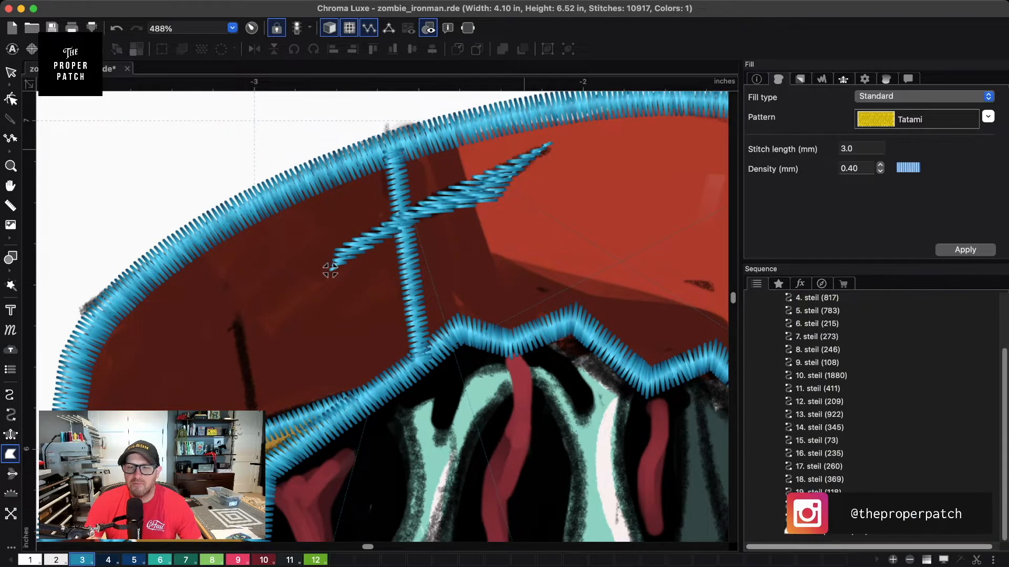
# - Convert the slanted crack mark's fill to satin and adjust its start, end and stitch-direction points
pyautogui.press('Escape')
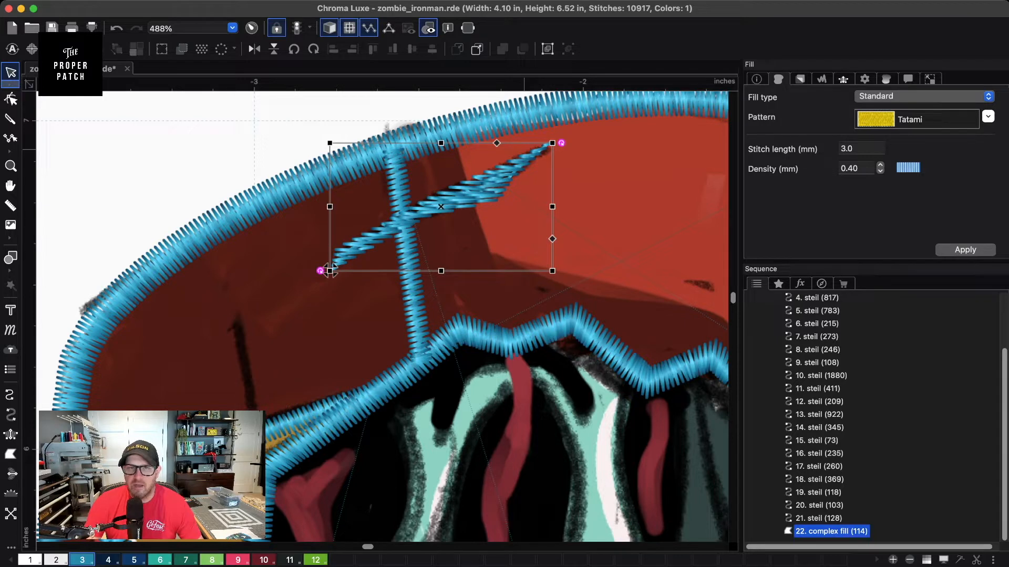
pyautogui.hotkey('shift', 's')
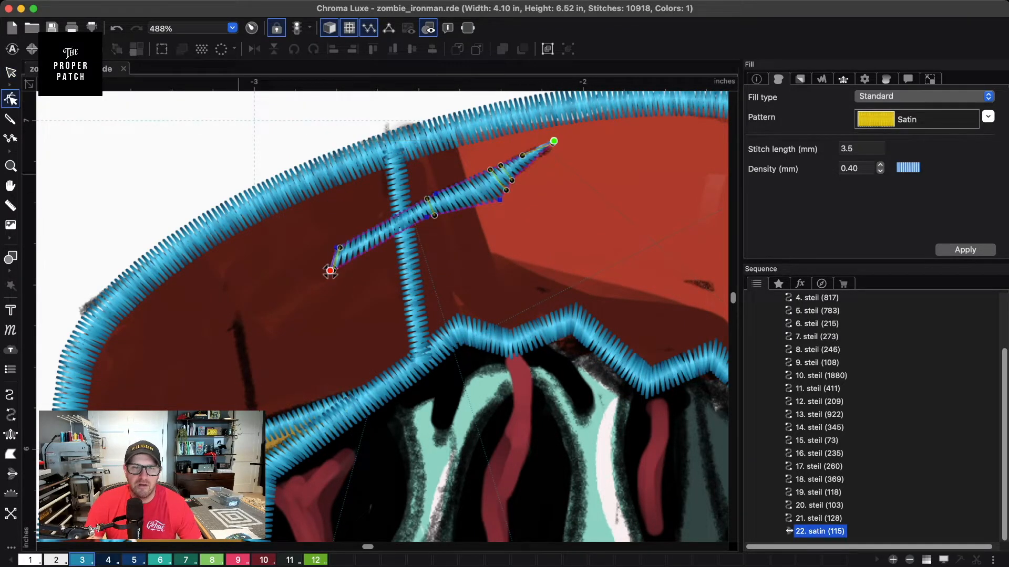
pyautogui.moveTo(332, 271); pyautogui.dragTo(346, 263)
pyautogui.moveTo(500, 199); pyautogui.dragTo(502, 196)
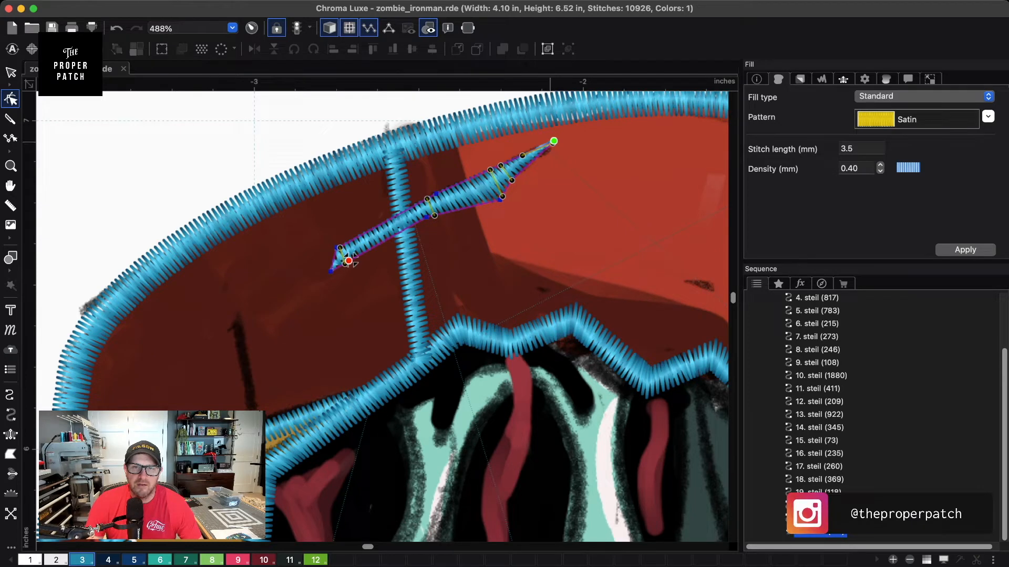
pyautogui.moveTo(522, 156)
pyautogui.mouseDown()
pyautogui.moveTo(538, 159)
pyautogui.moveTo(537, 145)
pyautogui.mouseUp()
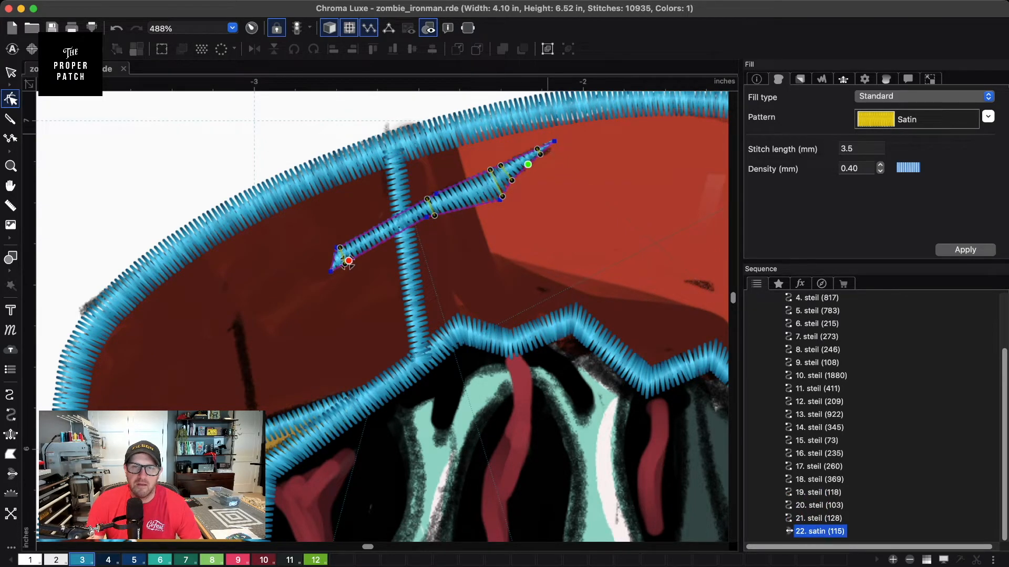
pyautogui.press('Escape')
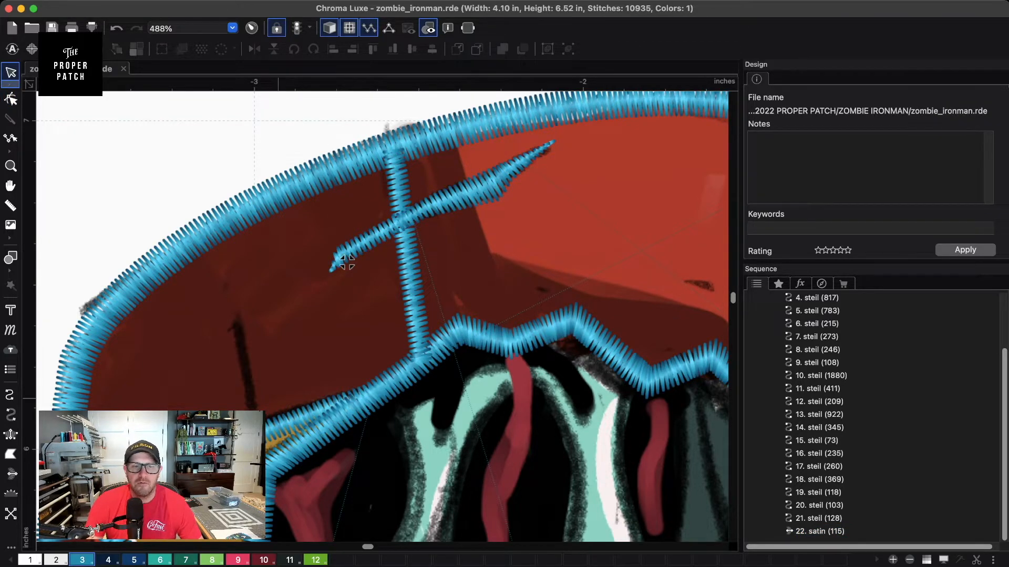
# - Digitize a narrow Tatami fill shape over the short vertical black mark in the helmet's left dark red panel
pyautogui.scroll(-4, 345, 261)
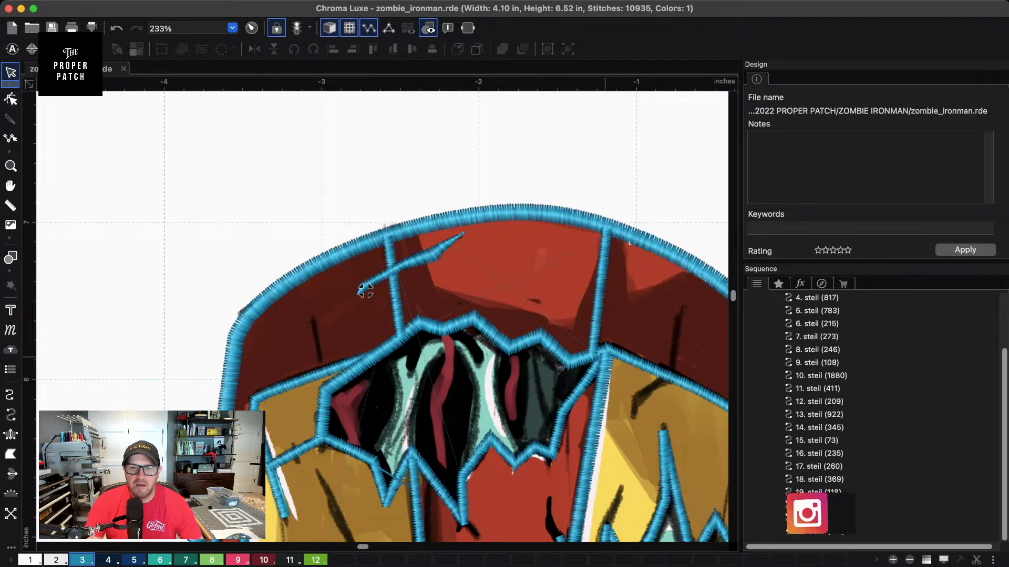
pyautogui.scroll(4, 365, 291)
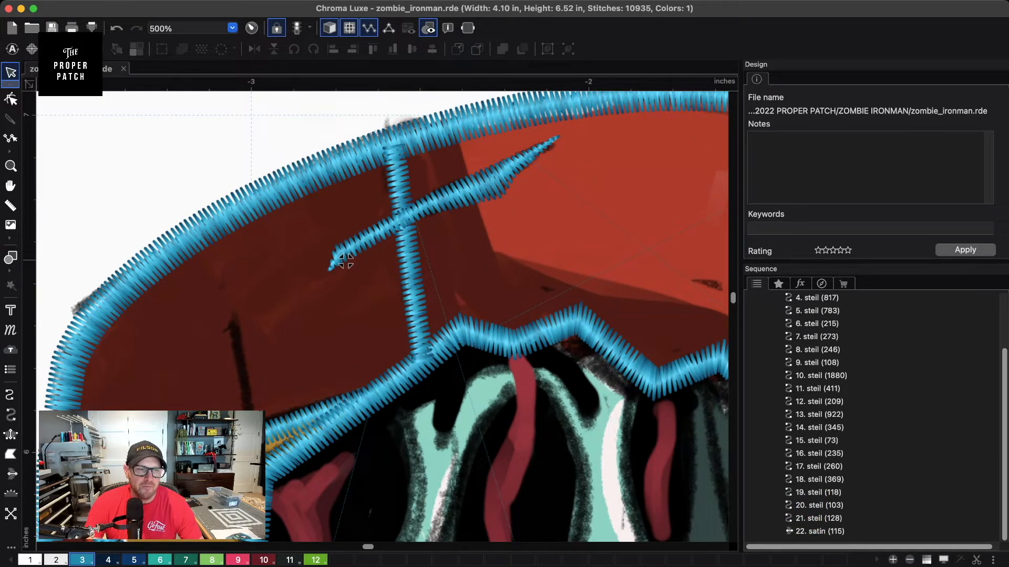
pyautogui.click(10, 453)
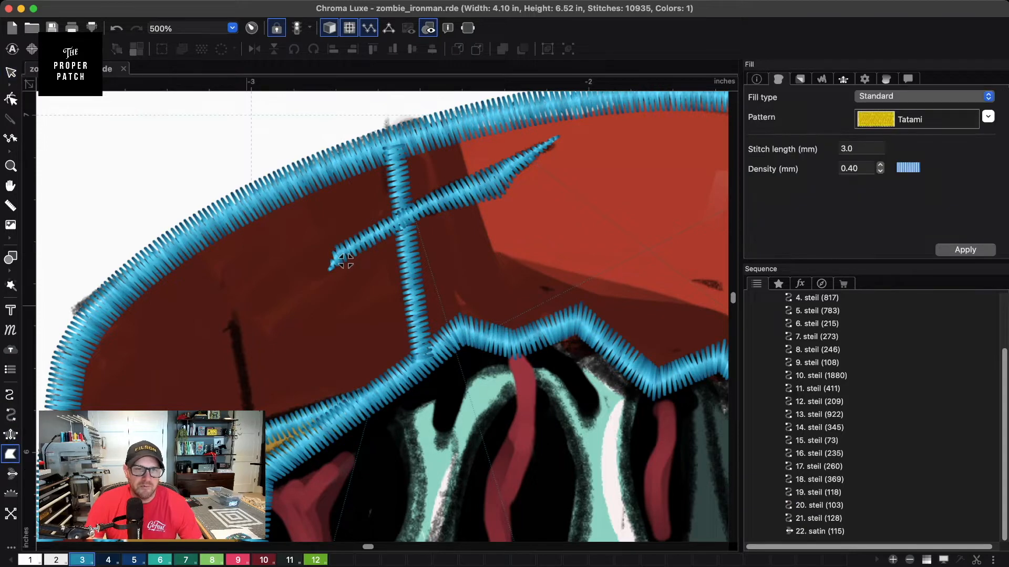
pyautogui.click(234, 312)
pyautogui.click(228, 328)
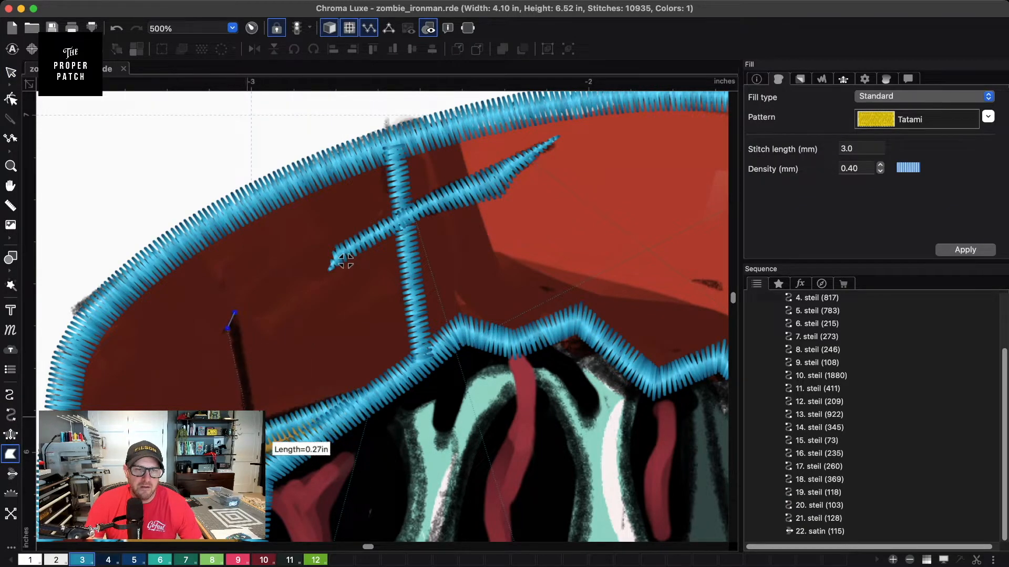
pyautogui.click(252, 398)
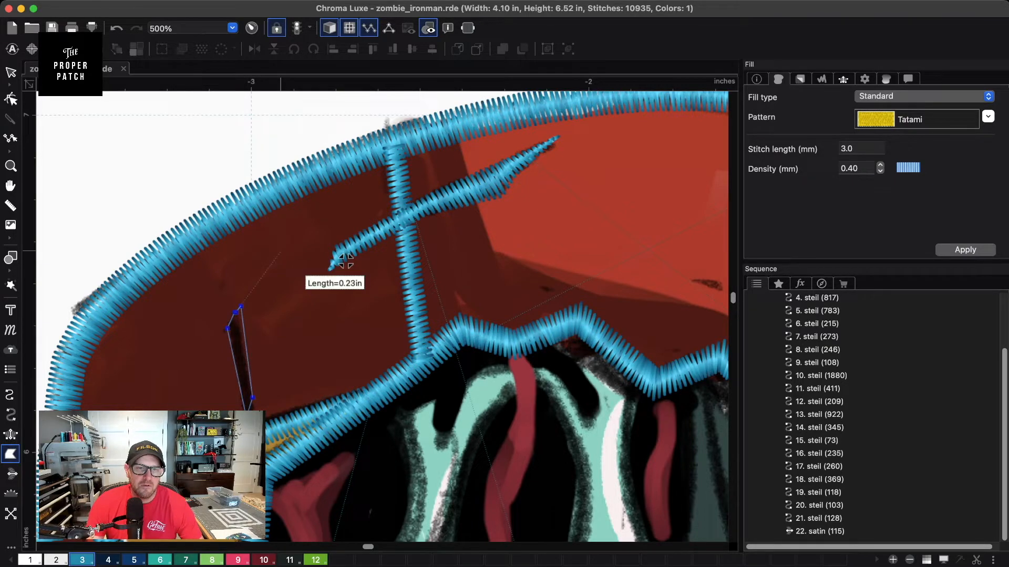
pyautogui.press('Return')
# - Digitize a small triangular Tatami fill over the tiny black mark in the helmet's central red panel
pyautogui.scroll(-3, 600, 296)
pyautogui.moveTo(637, 289); pyautogui.dragTo(459, 286)
pyautogui.scroll(3, 460, 285)
pyautogui.scroll(2, 459, 286)
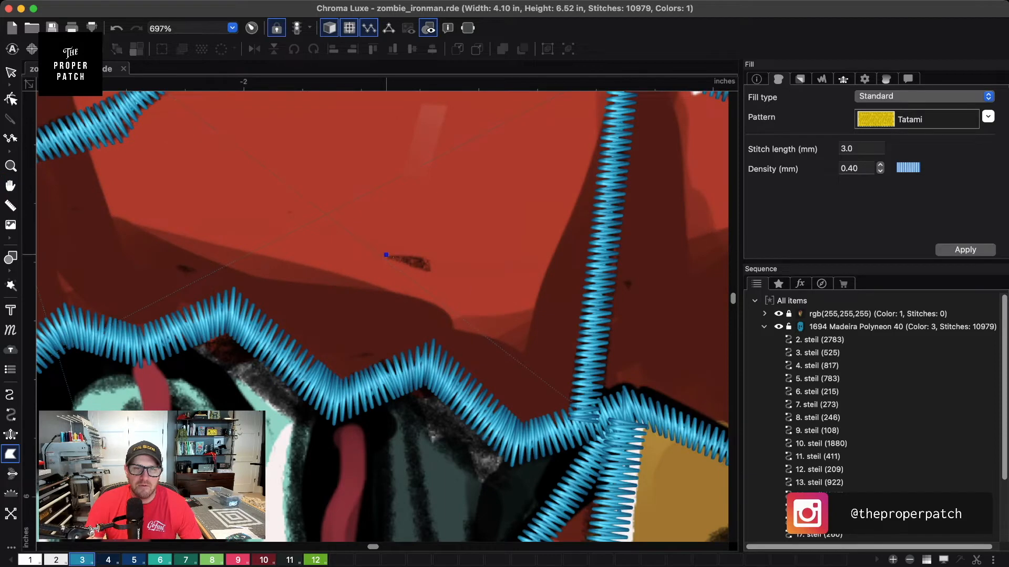
pyautogui.click(436, 279)
pyautogui.click(441, 248)
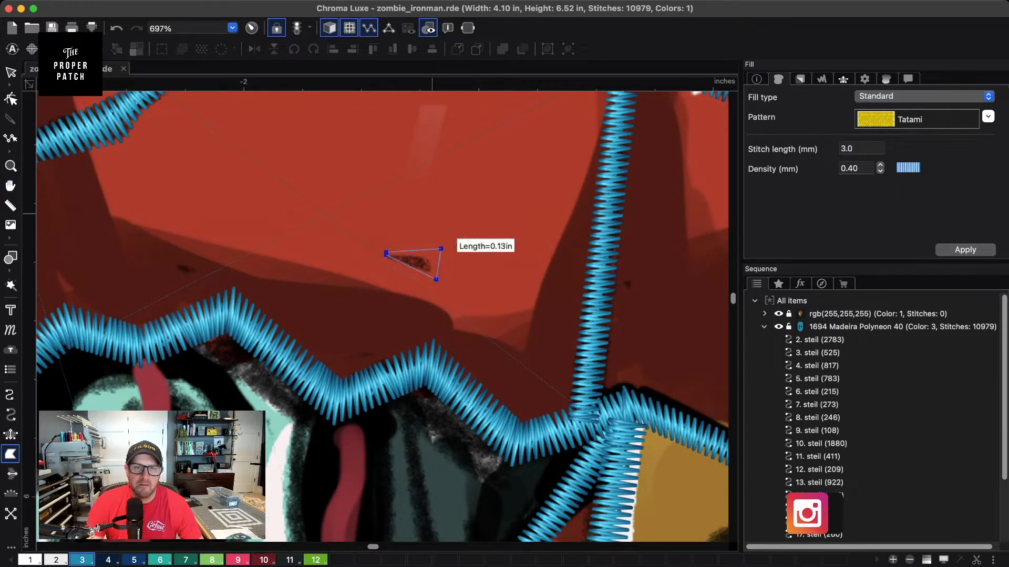
pyautogui.press('Return')
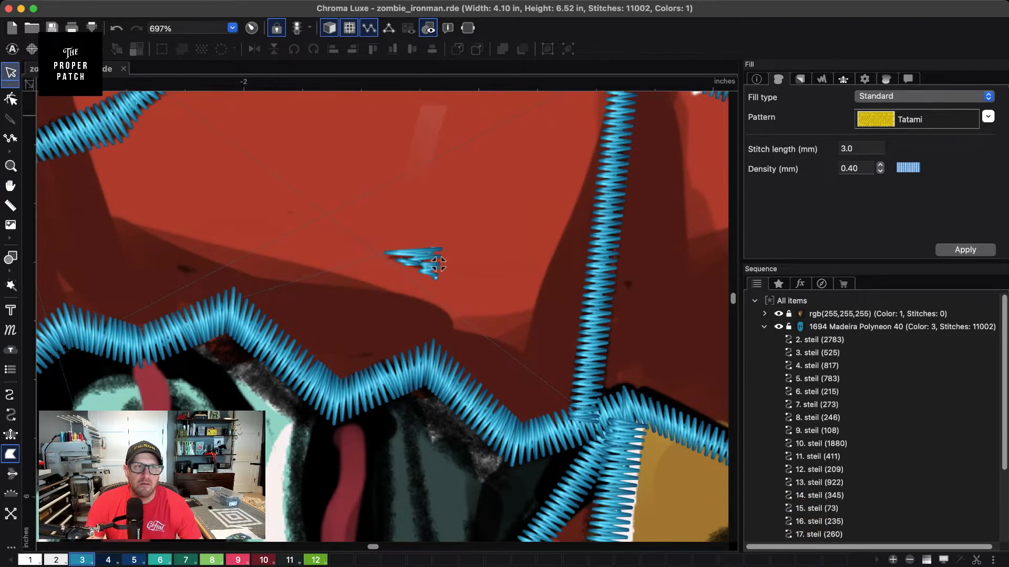
# - Convert the short vertical mark's fill and the small triangular fill to satin
pyautogui.click(438, 265)
pyautogui.keyDown('shift'); pyautogui.click(440, 262); pyautogui.keyUp('shift')
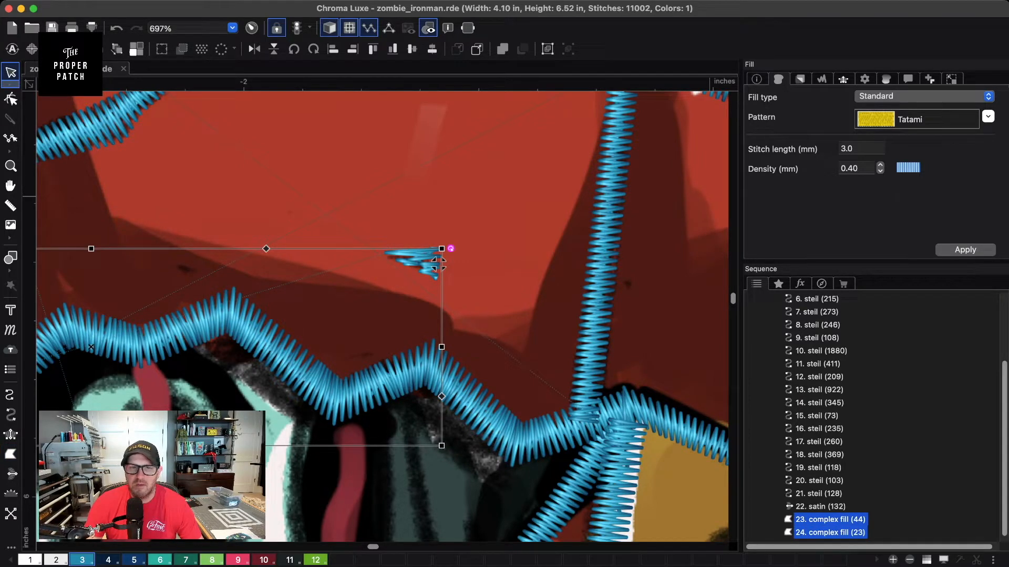
pyautogui.hotkey('shift', 's')
pyautogui.press('Escape')
pyautogui.scroll(-5, 439, 273)
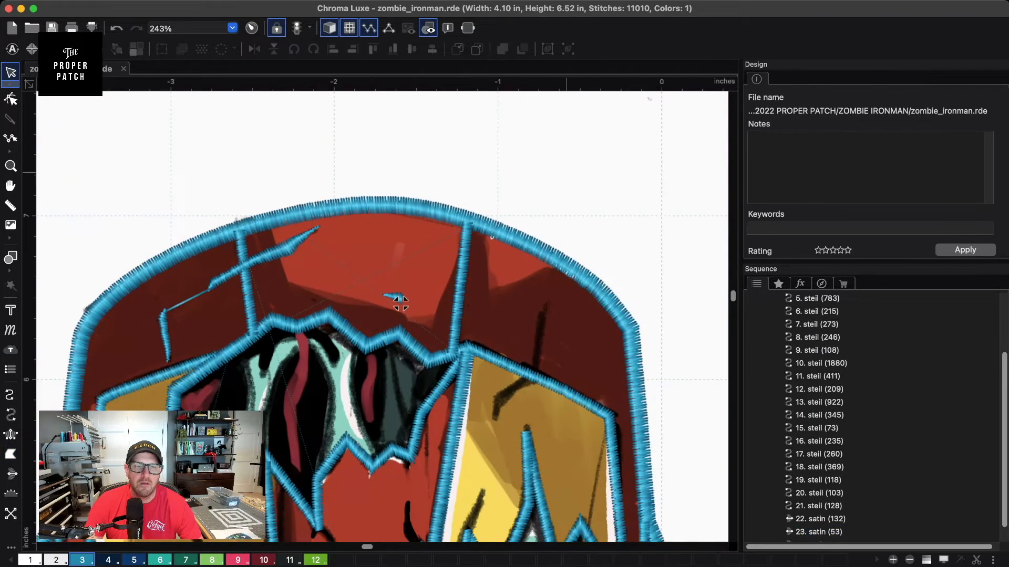
# - Digitize a narrow, pointed Tatami fill over the tall vertical black mark in the helmet's right dark red panel, down to the gold panel's outline
pyautogui.scroll(4, 400, 303)
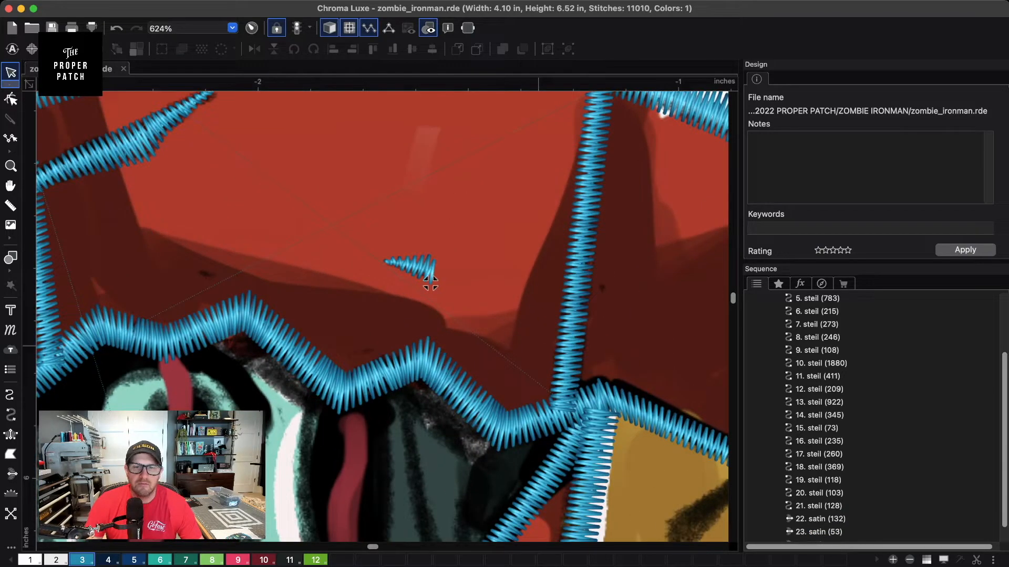
pyautogui.moveTo(430, 283); pyautogui.dragTo(50, 187)
pyautogui.scroll(2, 49, 187)
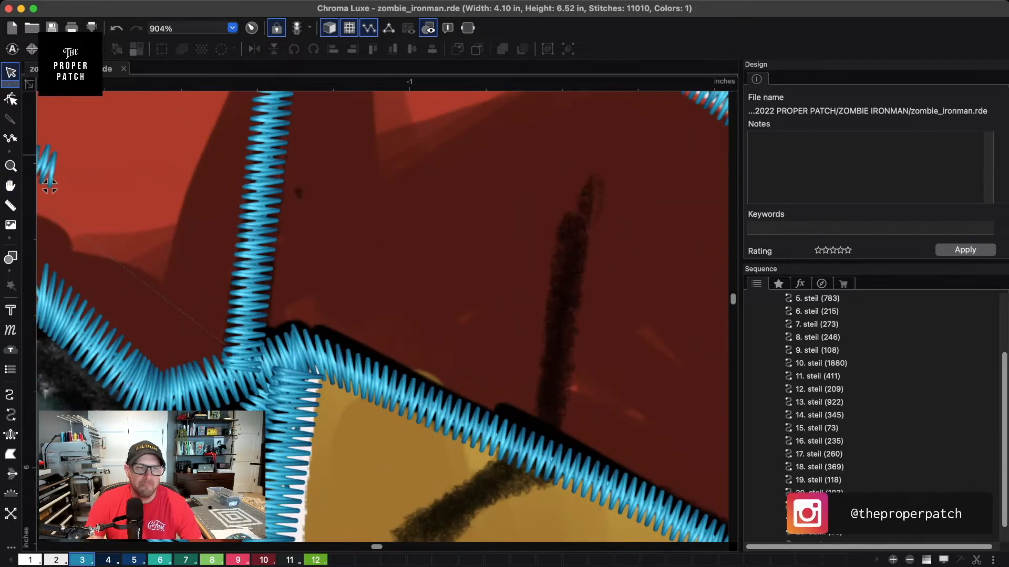
pyautogui.click(49, 187)
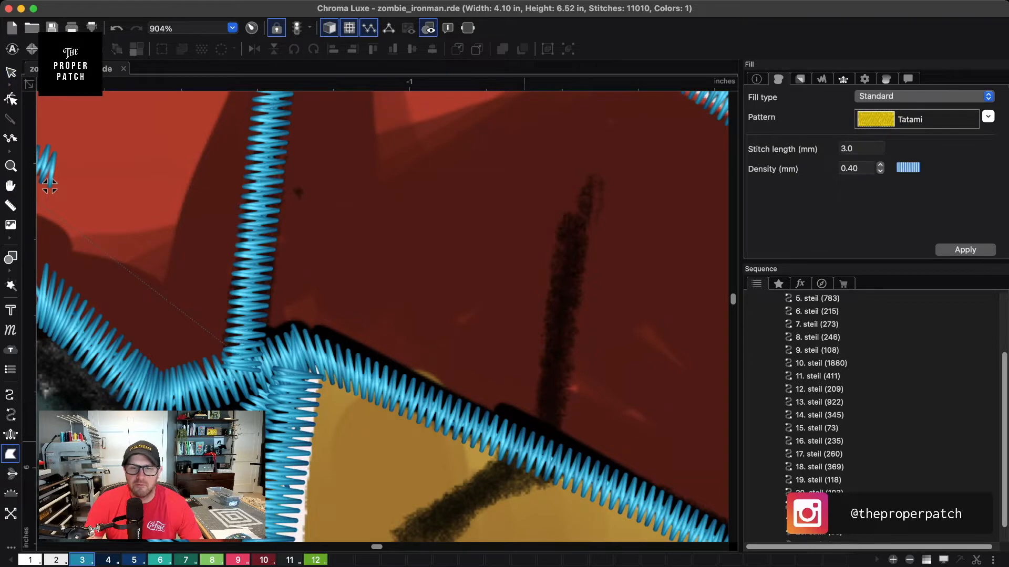
pyautogui.click(523, 448)
pyautogui.click(560, 466)
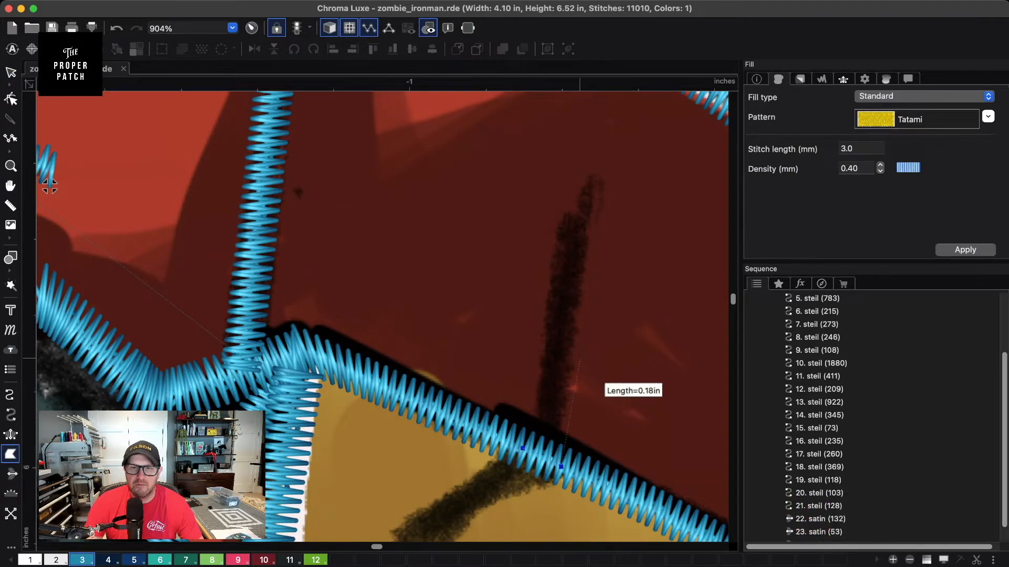
pyautogui.click(599, 164)
pyautogui.click(579, 207)
pyautogui.click(571, 223)
pyautogui.click(552, 238)
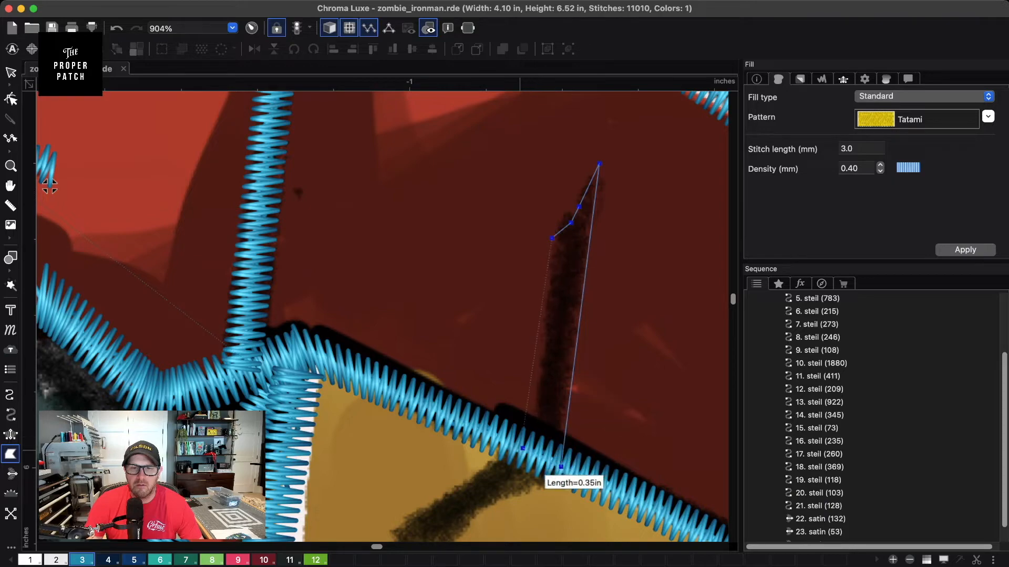
pyautogui.press('Return')
# - Digitize a small Tatami fill over the left prong of the black mark at the outline's lower tip in the central red panel
pyautogui.scroll(-5, 571, 383)
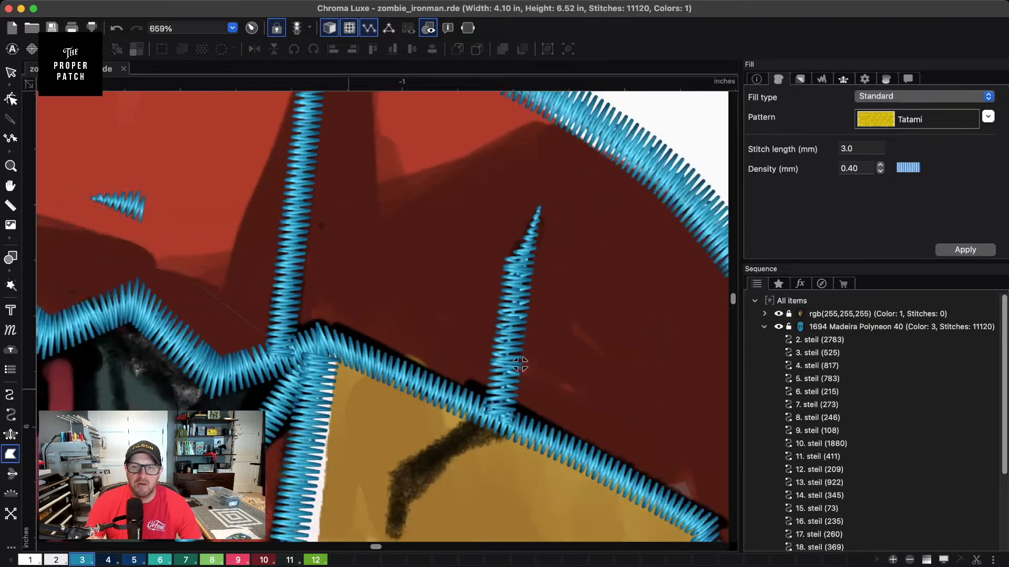
pyautogui.moveTo(473, 349); pyautogui.dragTo(607, 150)
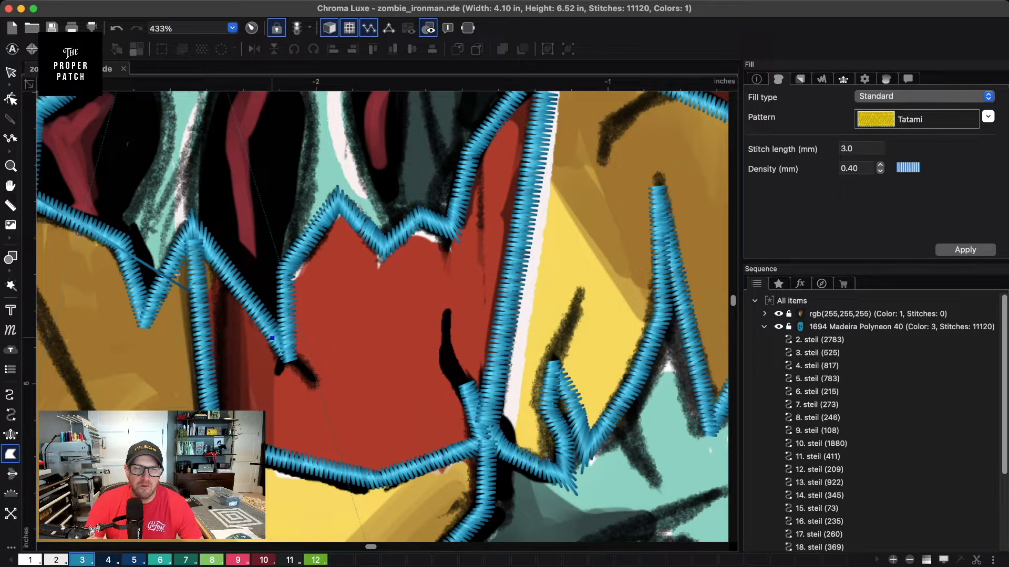
pyautogui.click(274, 363)
pyautogui.click(269, 392)
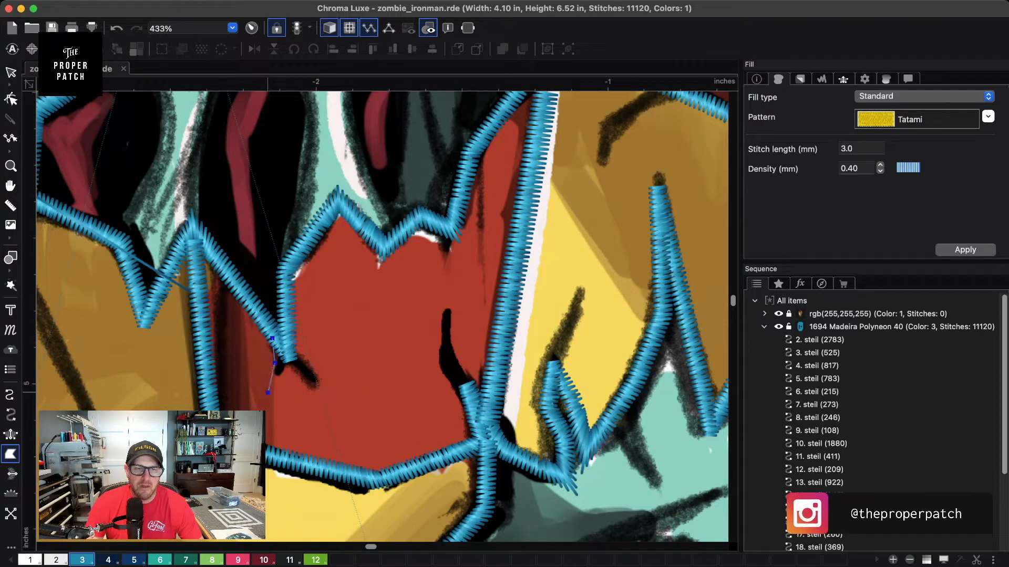
pyautogui.click(283, 369)
pyautogui.click(312, 390)
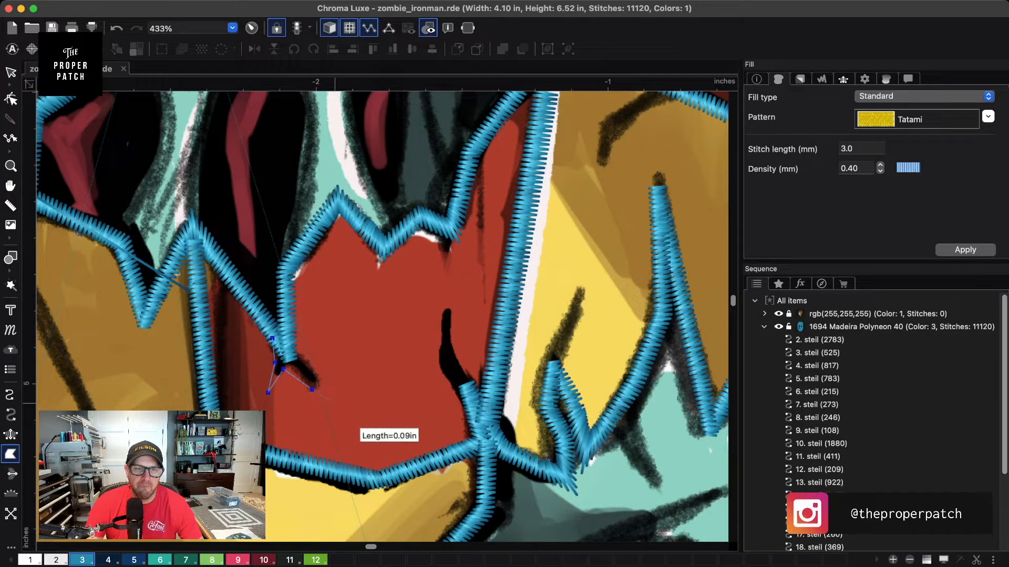
pyautogui.press('BackSpace')
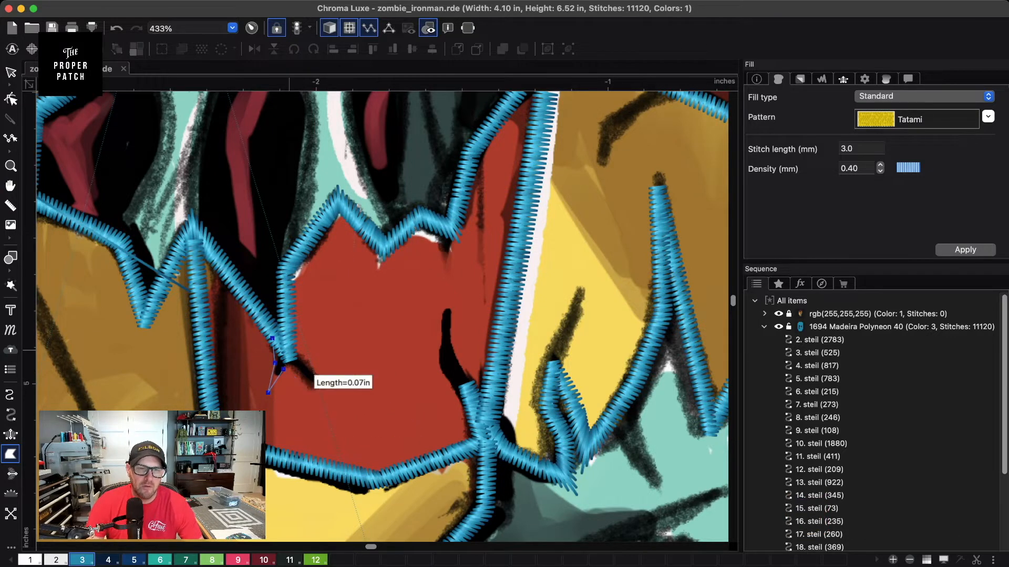
pyautogui.click(291, 360)
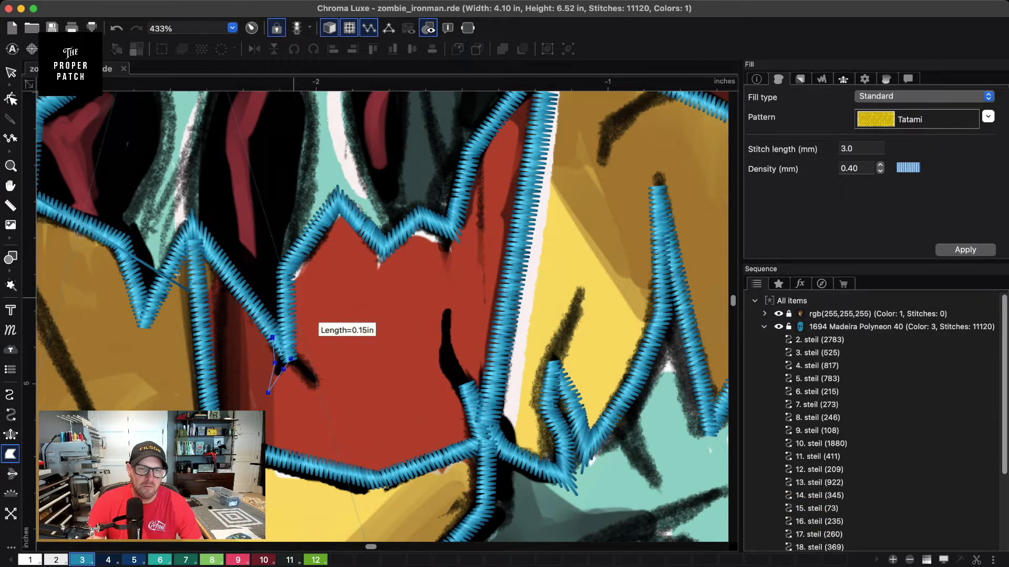
pyautogui.press('Return')
# - Digitize a second small Tatami fill over the right prong of the forked black mark at the outline's lower tip
pyautogui.click(281, 360)
pyautogui.click(314, 372)
pyautogui.click(288, 331)
pyautogui.click(281, 360)
pyautogui.press('Return')
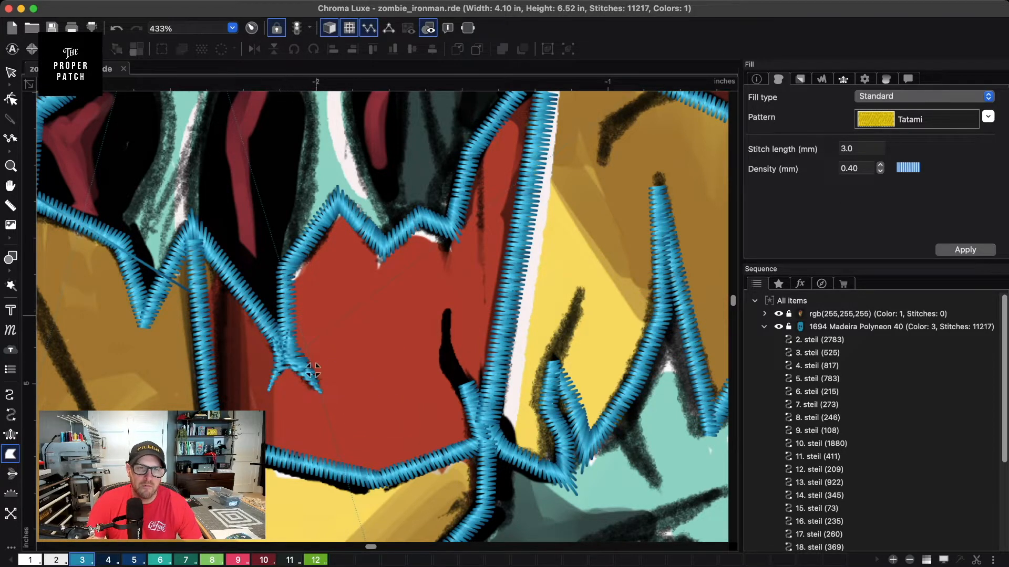
# - Digitize a small triangular Tatami fill hanging from the jagged outline's notch at the upper right of the central red panel
pyautogui.click(433, 224)
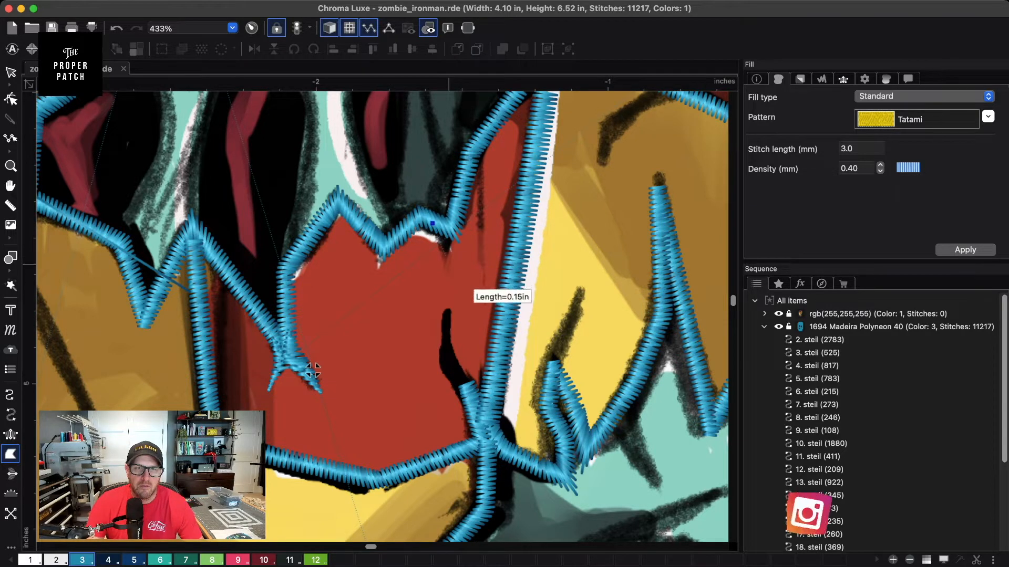
pyautogui.click(450, 267)
pyautogui.click(454, 230)
pyautogui.click(312, 370)
pyautogui.press('Return')
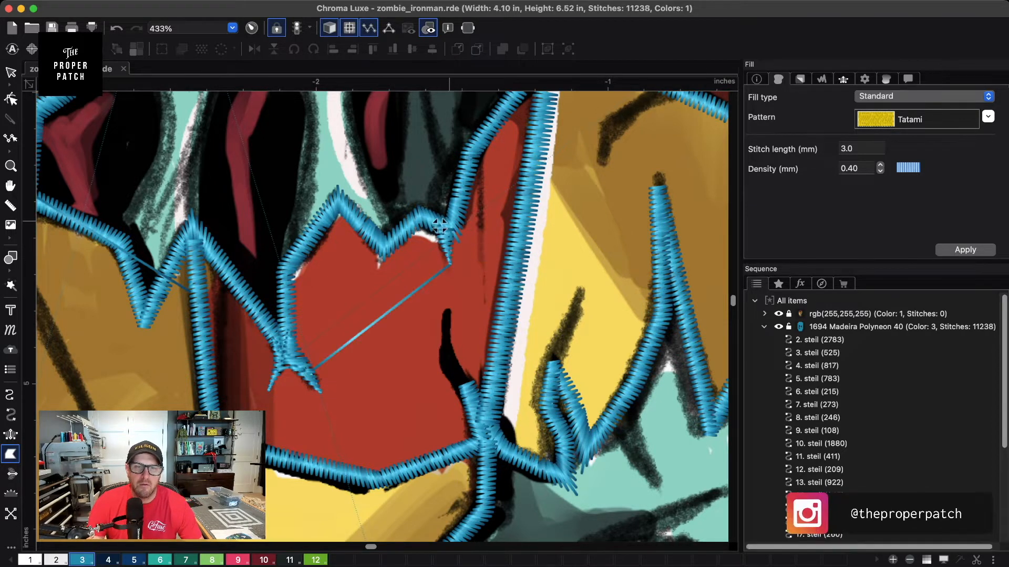
# - Digitize a curved Tatami fill over the black mark at the central red panel's lower right, ending at the outline junction
pyautogui.click(445, 310)
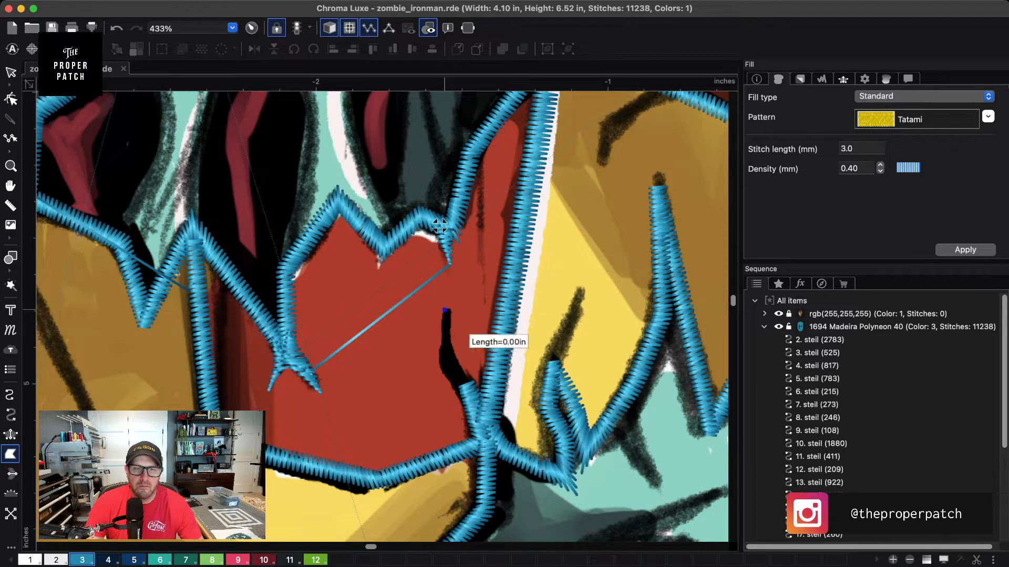
pyautogui.click(440, 353)
pyautogui.click(438, 376)
pyautogui.click(481, 428)
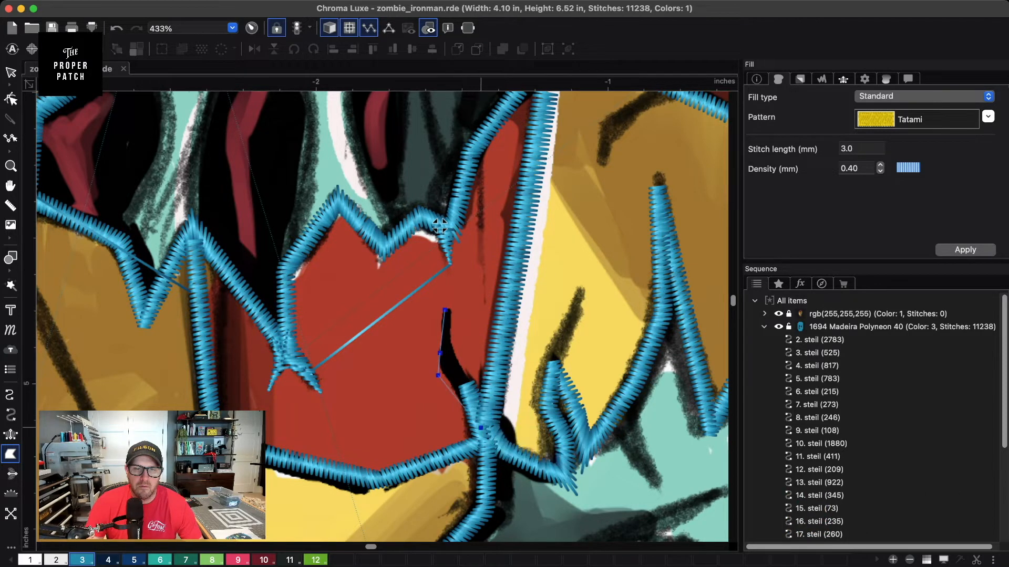
pyautogui.click(488, 399)
pyautogui.click(459, 368)
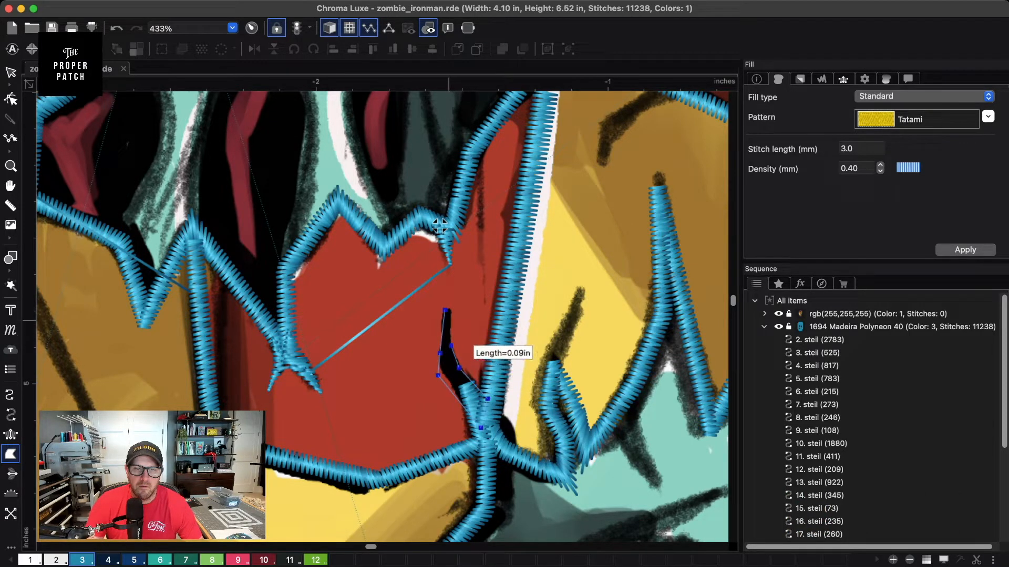
pyautogui.press('Return')
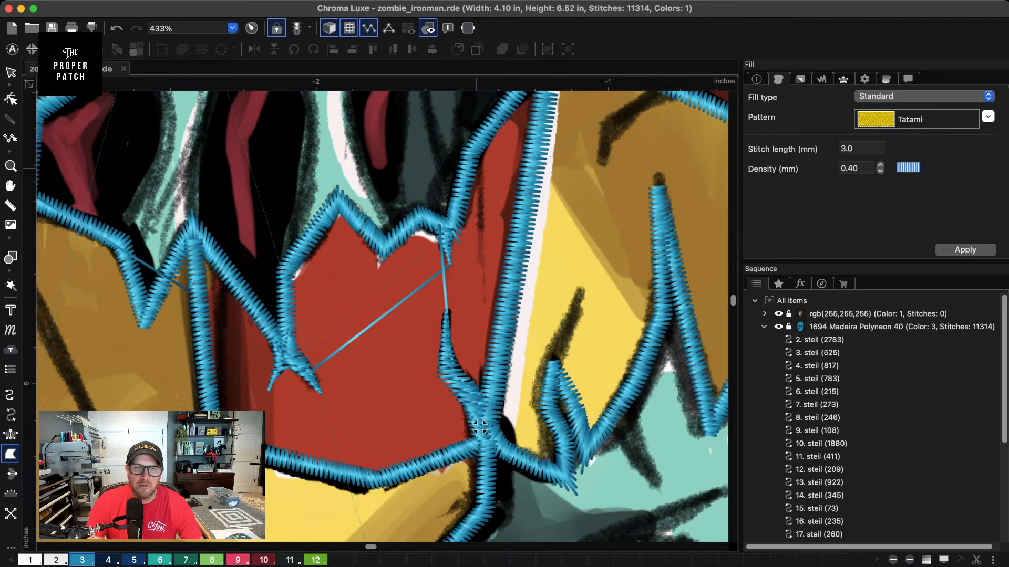
# - Digitize a thin, tapering Tatami fill over the faint vertical mark below the outline at the red panel's upper right
pyautogui.click(480, 251)
pyautogui.click(486, 221)
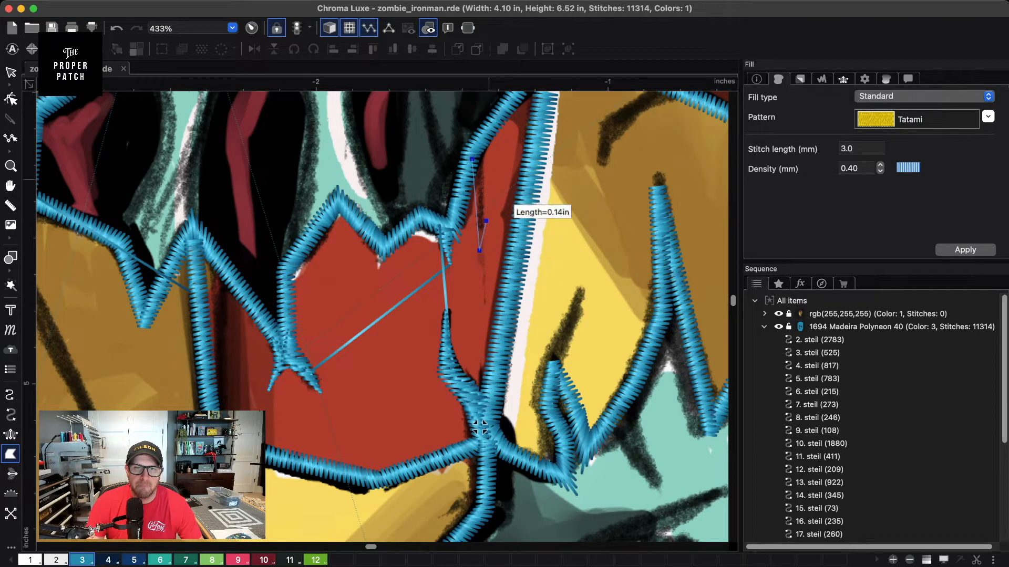
pyautogui.click(485, 138)
pyautogui.press('Return')
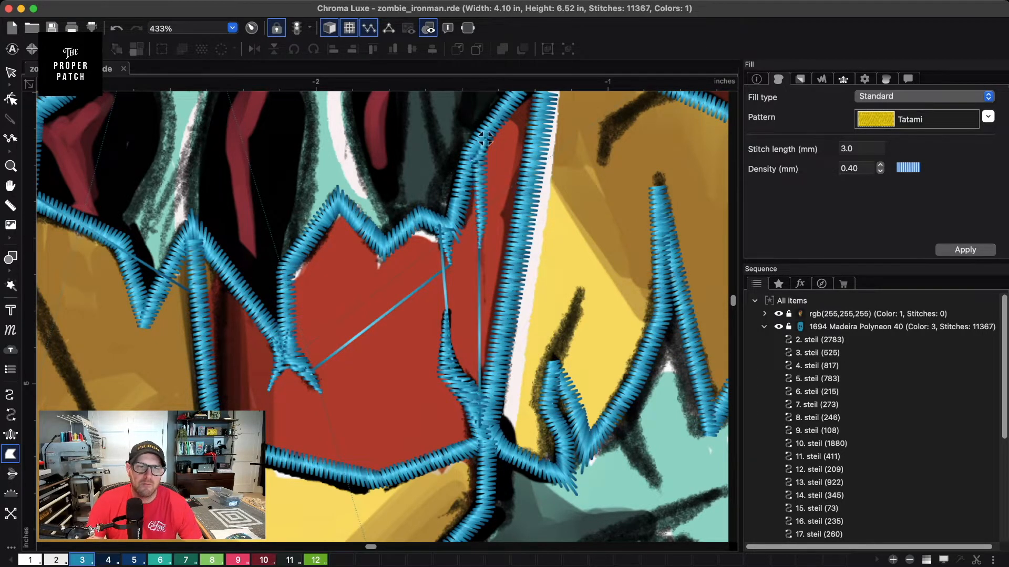
# - Digitize a long, narrow Tatami fill over the diagonal black mark in the left gold panel
pyautogui.moveTo(486, 138); pyautogui.dragTo(733, 220)
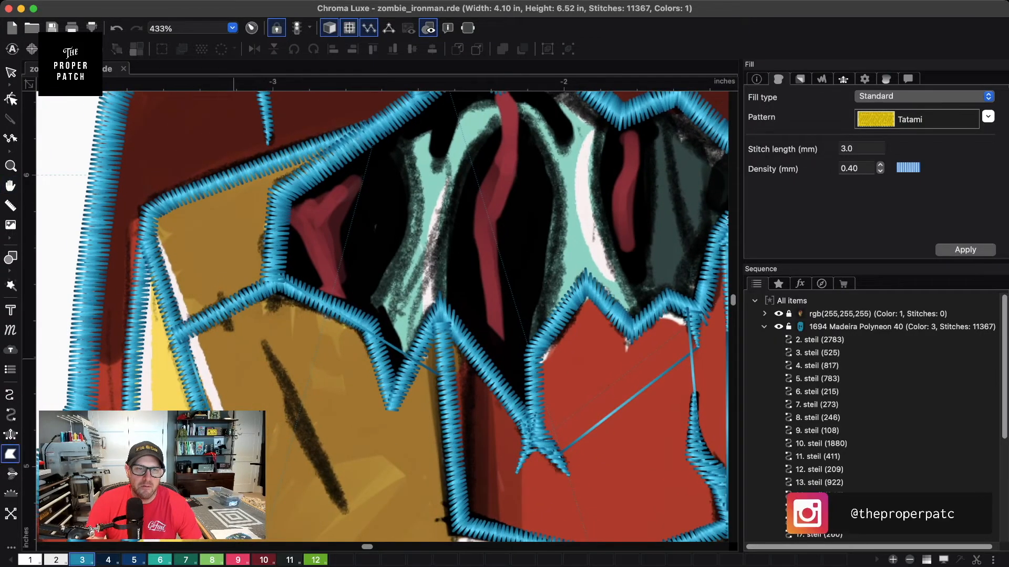
pyautogui.click(263, 342)
pyautogui.click(284, 396)
pyautogui.click(286, 424)
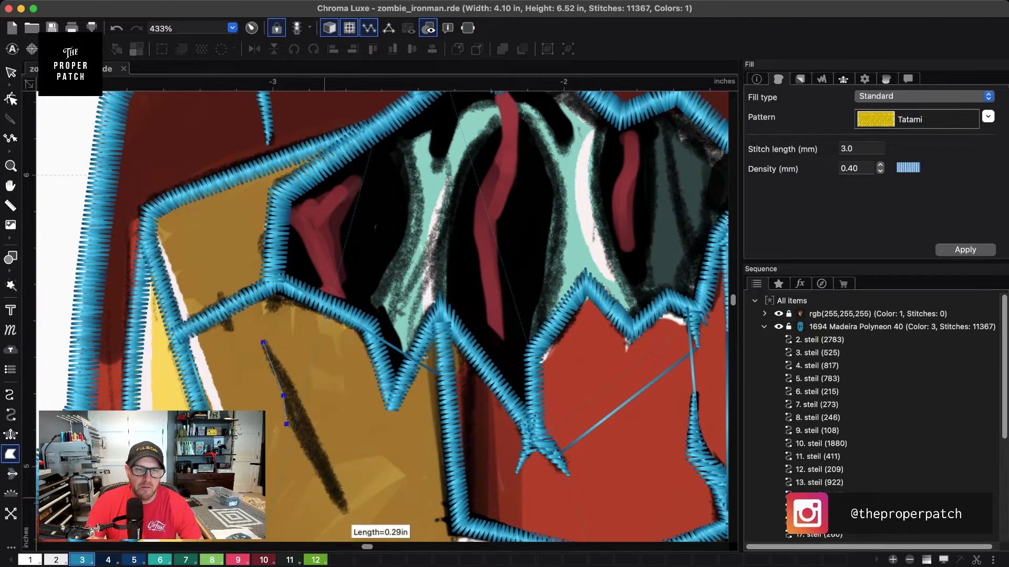
pyautogui.click(349, 524)
pyautogui.click(305, 405)
pyautogui.click(285, 359)
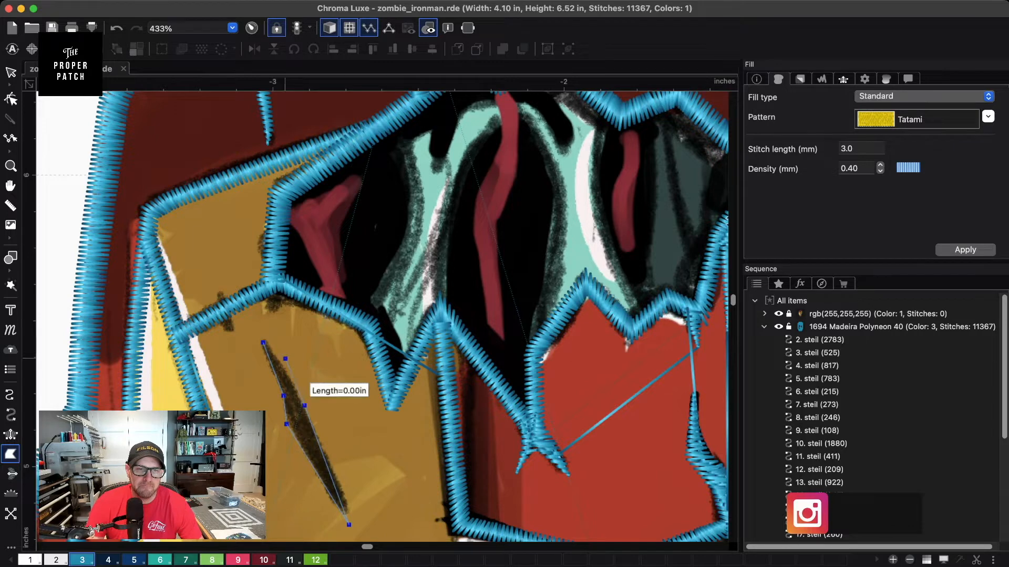
pyautogui.press('Return')
# - Digitize a small triangular Tatami fill over the short black mark crossing the left gold panel's upper outline
pyautogui.click(221, 290)
pyautogui.click(217, 324)
pyautogui.click(233, 339)
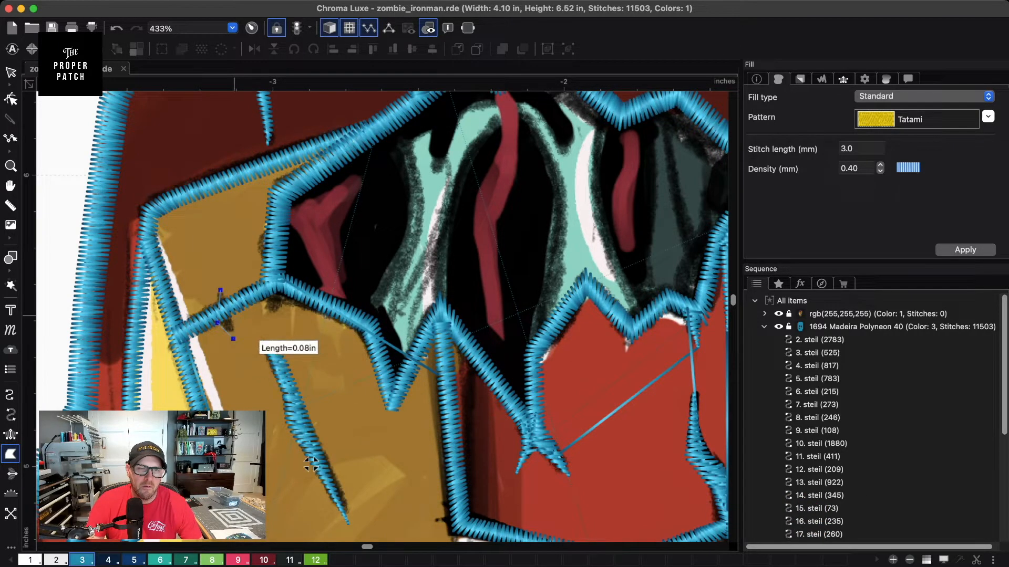
pyautogui.click(220, 292)
pyautogui.press('Return')
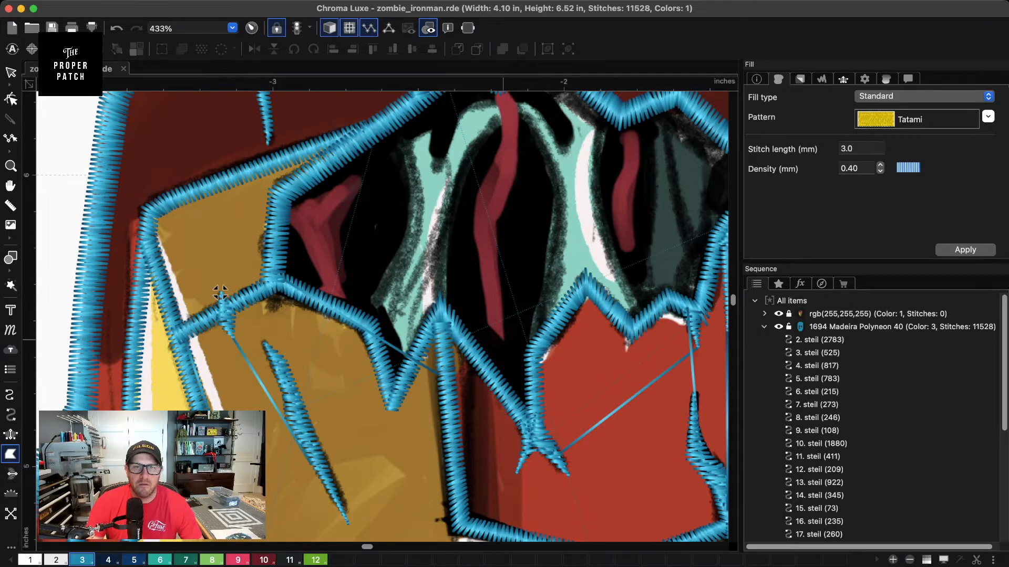
# - Digitize a curved Tatami fill over the hooked black mark beneath the right gold panel's upper outline
pyautogui.scroll(-5, 505, 339)
pyautogui.moveTo(505, 339); pyautogui.dragTo(373, 339)
pyautogui.scroll(5, 494, 277)
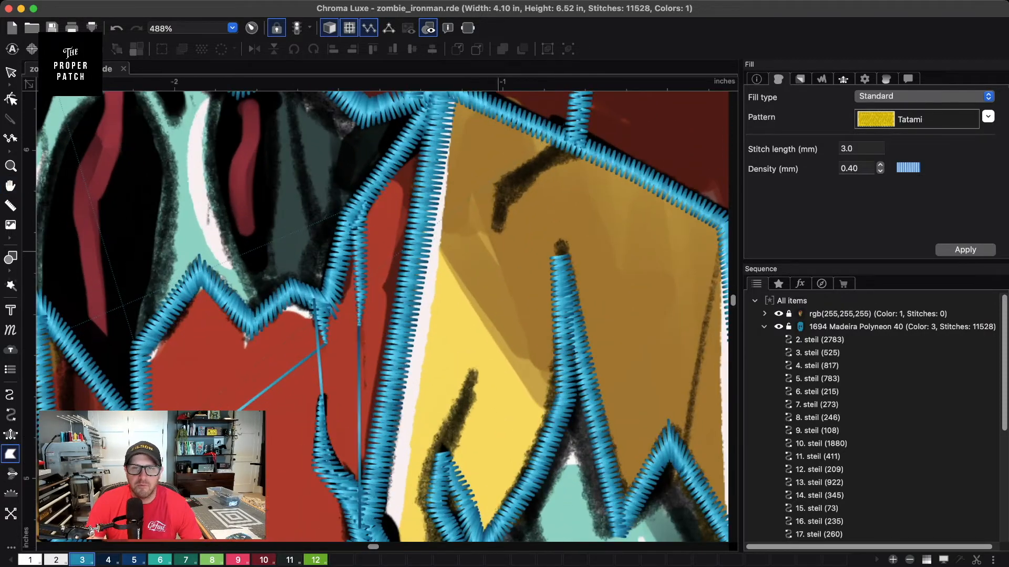
pyautogui.click(510, 174)
pyautogui.click(493, 203)
pyautogui.click(491, 232)
pyautogui.click(517, 192)
pyautogui.click(563, 166)
pyautogui.click(583, 149)
pyautogui.press('Return')
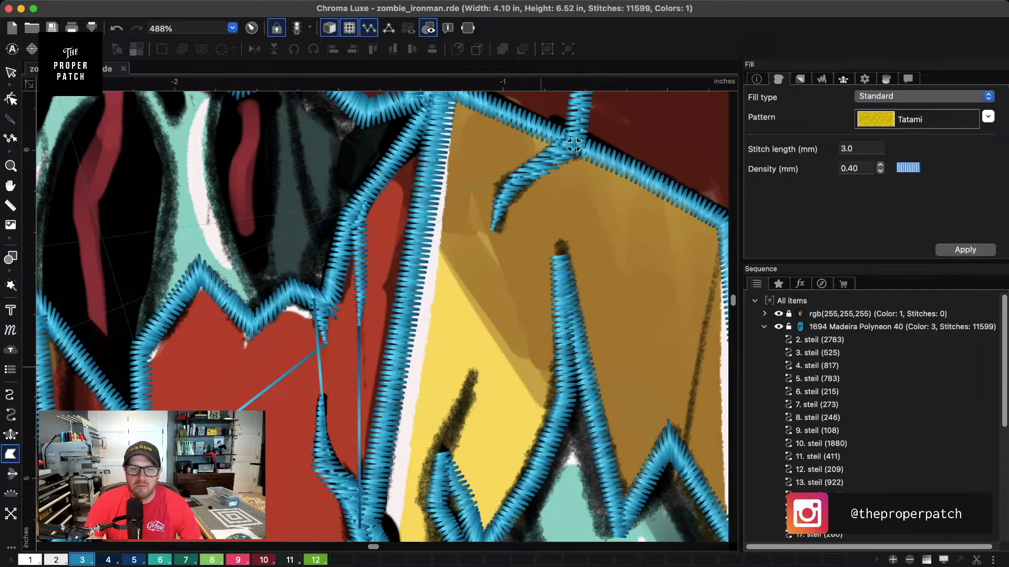
# - Digitize a narrow Tatami fill over the slanted black mark in the right panel's yellow area, joining the outline peak below it
pyautogui.click(473, 355)
pyautogui.click(467, 415)
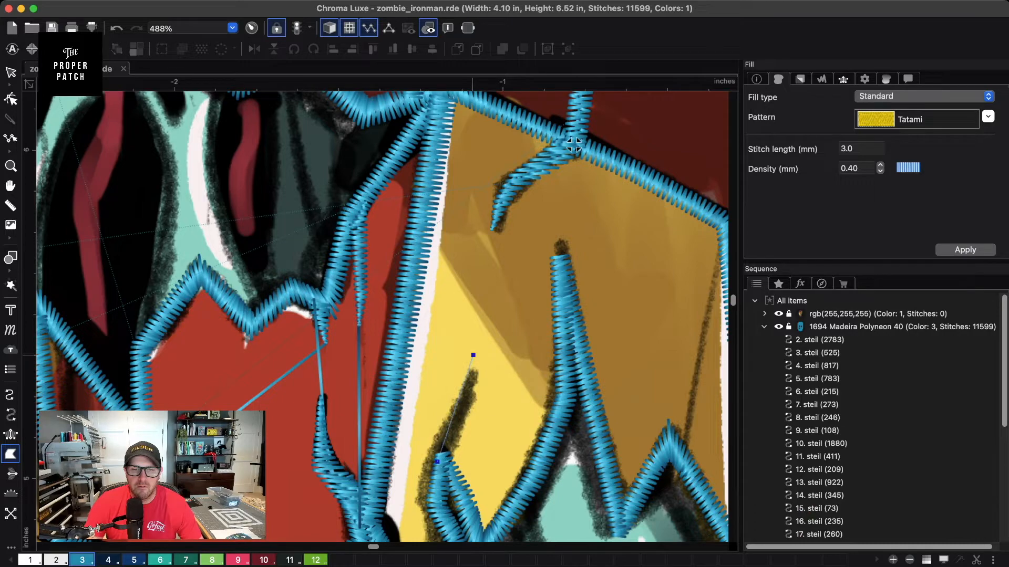
pyautogui.click(437, 461)
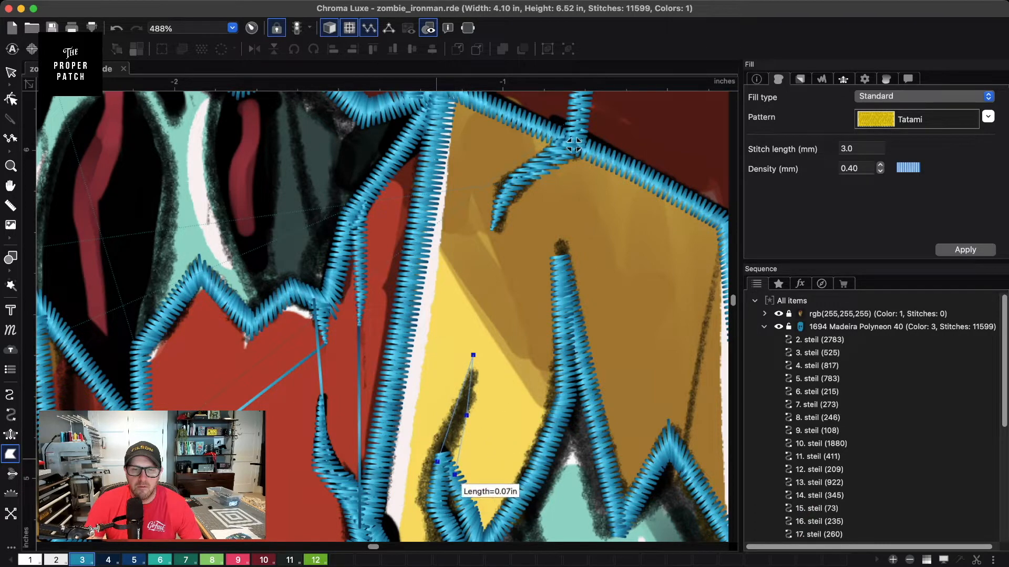
pyautogui.press('Return')
# - Digitize a tapering Tatami fill over the black mark extending from the jagged outline into the teal skin above the eye
pyautogui.scroll(-5, 546, 236)
pyautogui.press('space')
pyautogui.moveTo(597, 369); pyautogui.dragTo(522, 258)
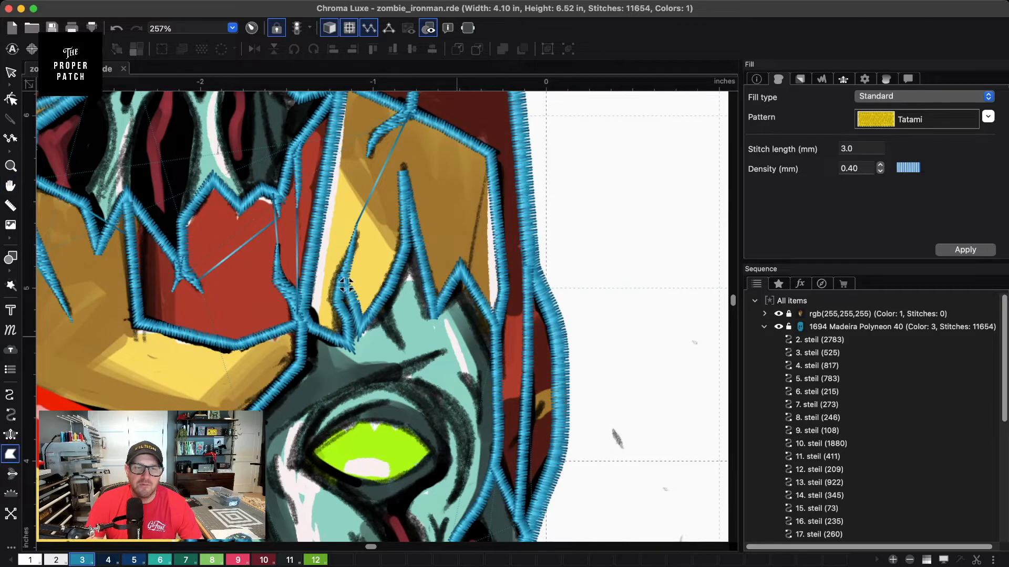
pyautogui.scroll(6, 345, 284)
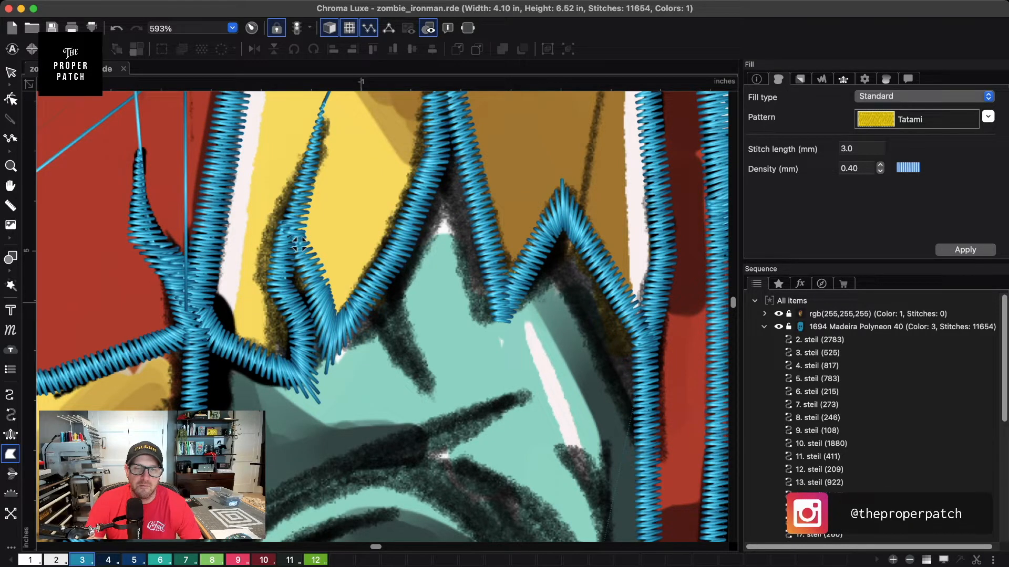
pyautogui.click(385, 348)
pyautogui.click(416, 388)
pyautogui.click(433, 400)
pyautogui.click(408, 335)
pyautogui.click(404, 303)
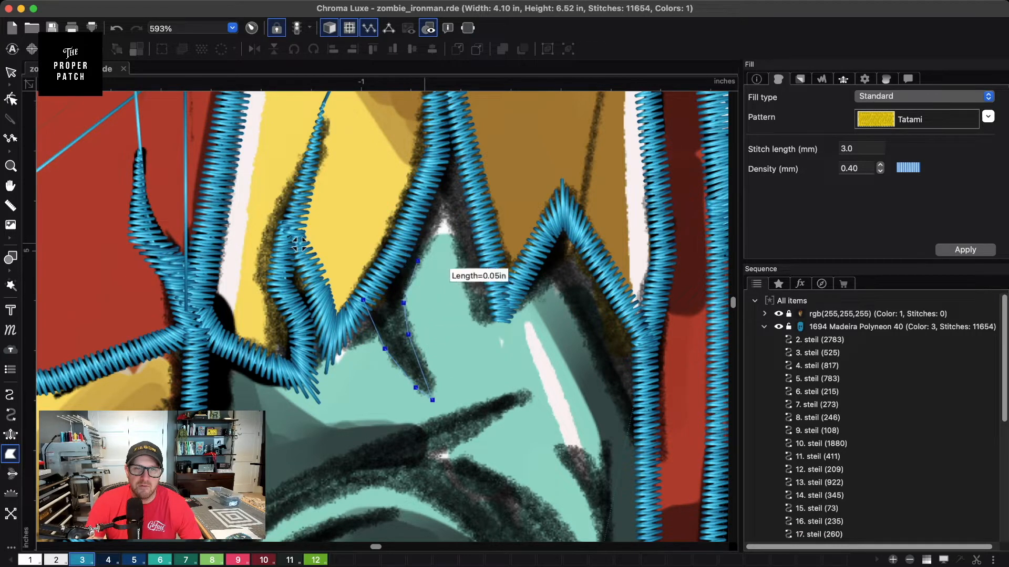
pyautogui.click(418, 260)
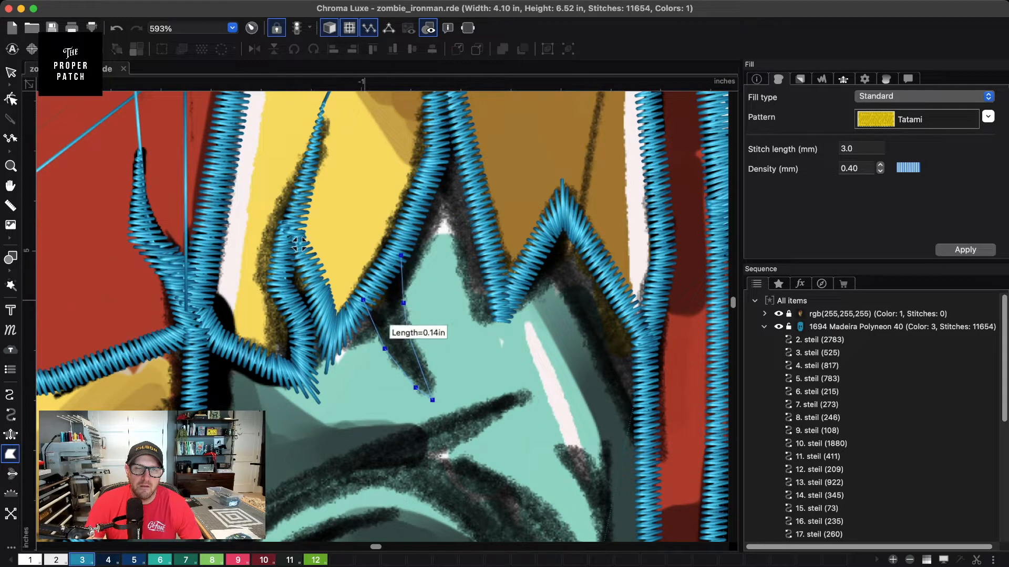
pyautogui.press('Return')
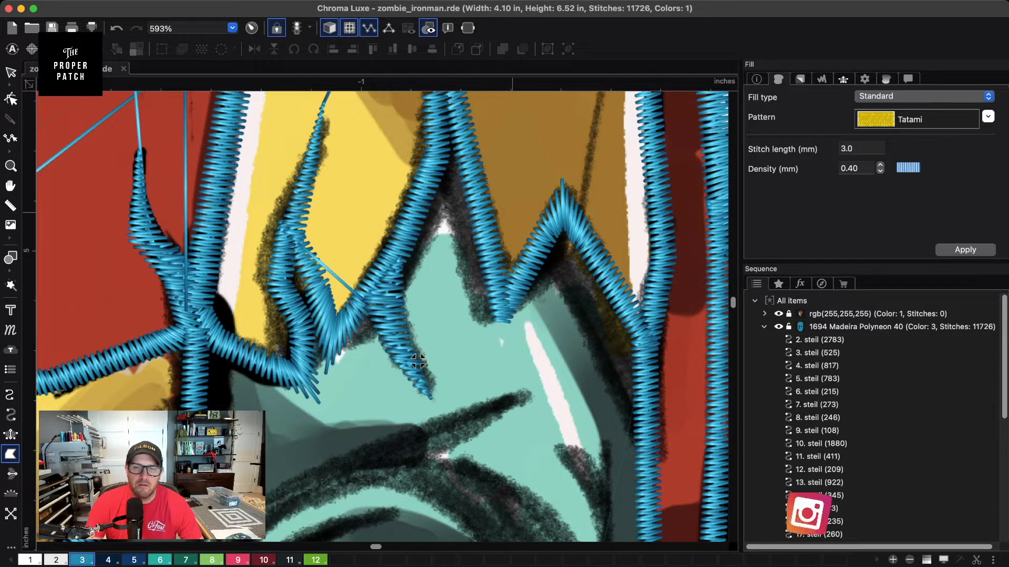
pyautogui.scroll(-6, 415, 354)
pyautogui.press('space')
pyautogui.moveTo(402, 342); pyautogui.dragTo(497, 185)
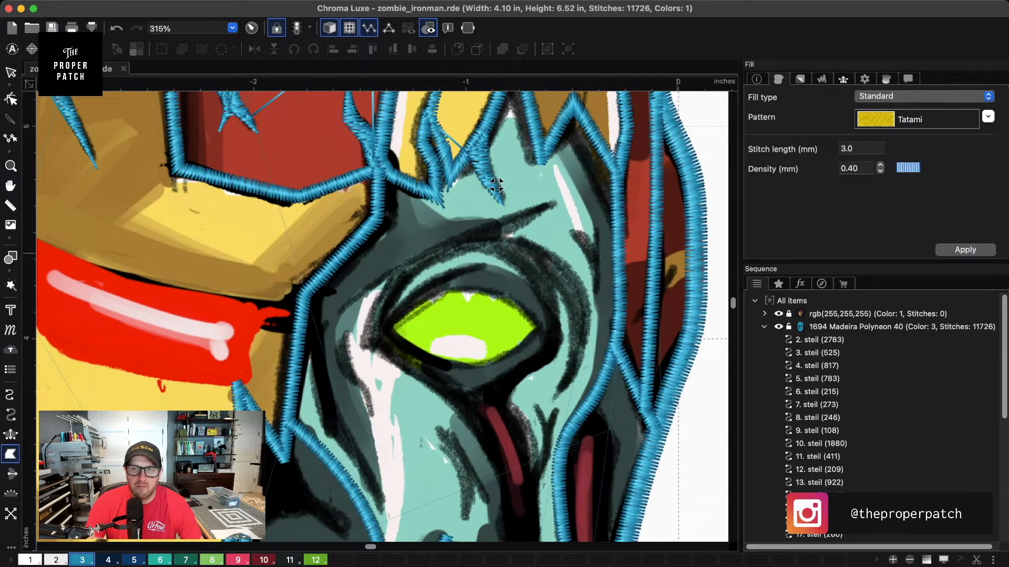
# - Digitize a narrow triangular Tatami fill over the slanted black mark crossing the inner outline beside the right ear's gold patch
pyautogui.click(670, 263)
pyautogui.click(632, 323)
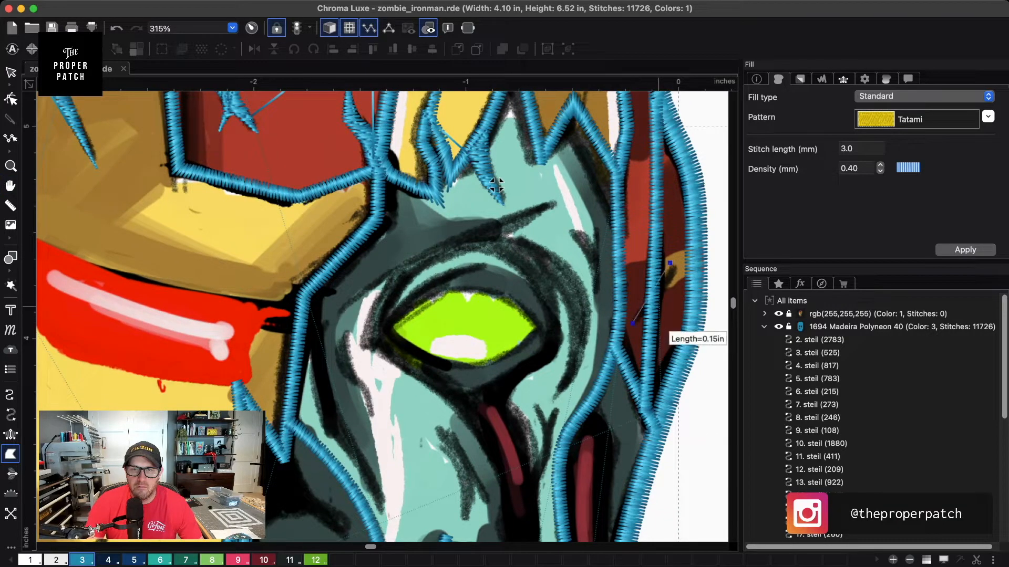
pyautogui.click(664, 297)
pyautogui.press('Return')
# - Digitize a thin curved Tatami fill over the long black mark on the yellow cheek below the red eye
pyautogui.scroll(-3, 367, 310)
pyautogui.press('space')
pyautogui.moveTo(358, 346); pyautogui.dragTo(443, 131)
pyautogui.scroll(5, 400, 300)
pyautogui.press('space')
pyautogui.moveTo(137, 168); pyautogui.dragTo(390, 348)
pyautogui.click(419, 319)
pyautogui.click(442, 412)
pyautogui.click(434, 446)
pyautogui.click(436, 465)
pyautogui.click(455, 398)
pyautogui.click(443, 352)
pyautogui.click(439, 303)
pyautogui.click(419, 319)
pyautogui.press('Return')
# - Digitize a narrow Tatami fill over the short black dash extending from the chin panel's left outline
pyautogui.scroll(-3, 498, 377)
pyautogui.scroll(-1, 498, 377)
pyautogui.moveTo(497, 377); pyautogui.dragTo(427, 233)
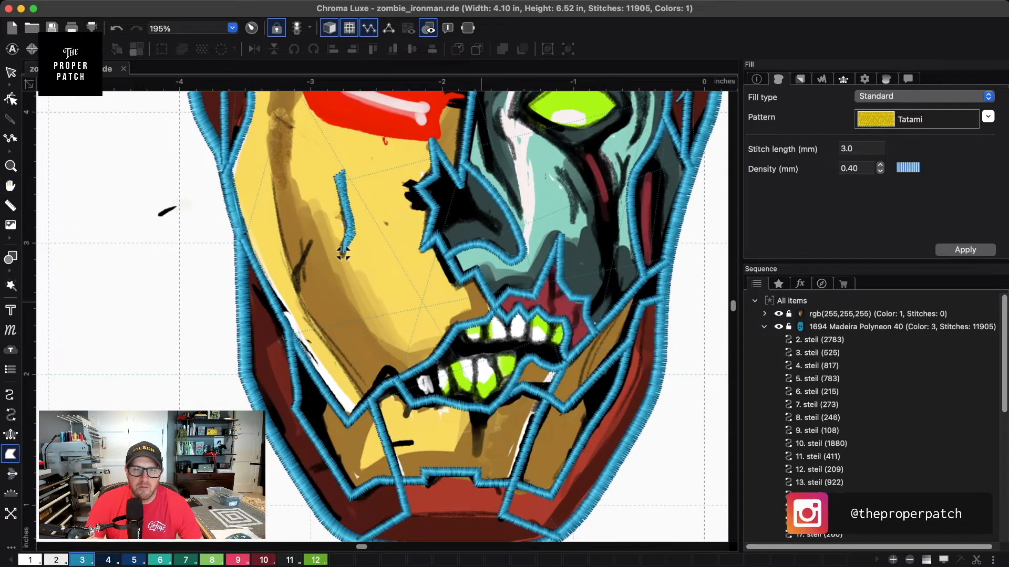
pyautogui.scroll(2, 508, 336)
pyautogui.moveTo(448, 481); pyautogui.dragTo(441, 203)
pyautogui.scroll(4, 385, 269)
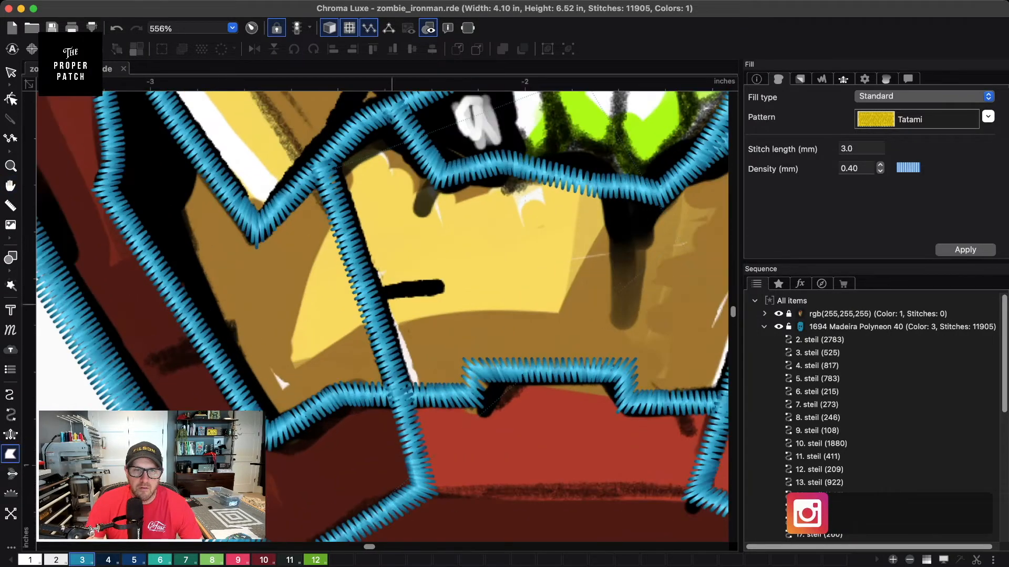
pyautogui.click(368, 287)
pyautogui.click(444, 275)
pyautogui.click(427, 288)
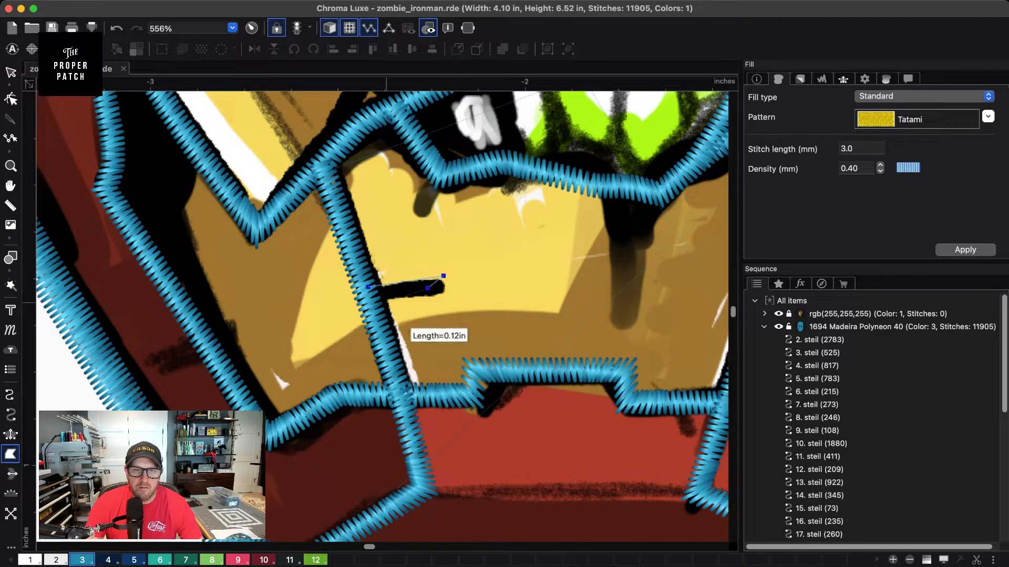
pyautogui.click(376, 310)
pyautogui.press('Return')
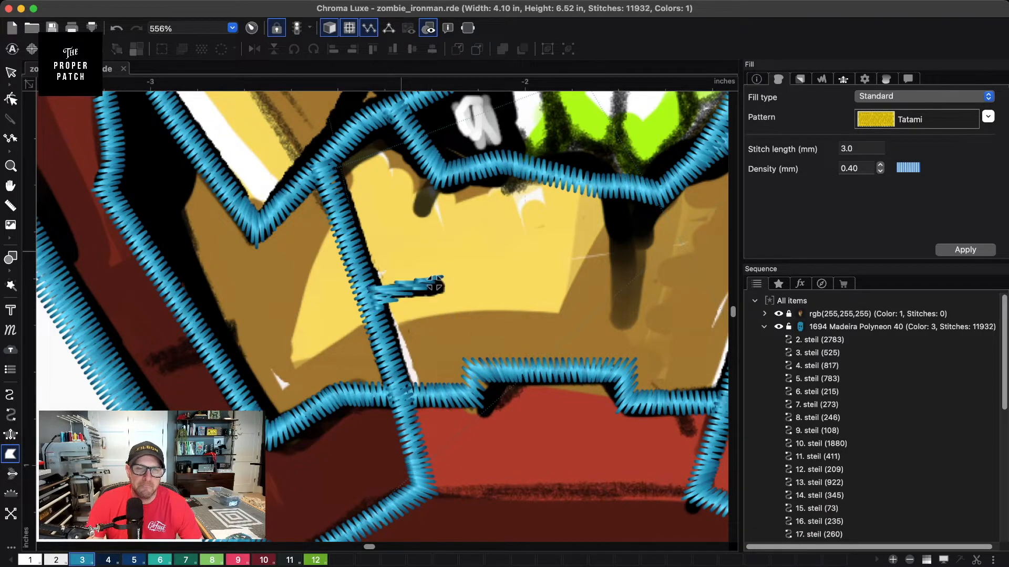
# - Digitize a small Tatami fill over the dark mark crossing the lower-left jaw outline
pyautogui.click(221, 319)
pyautogui.click(166, 356)
pyautogui.click(194, 359)
pyautogui.click(237, 327)
pyautogui.press('Return')
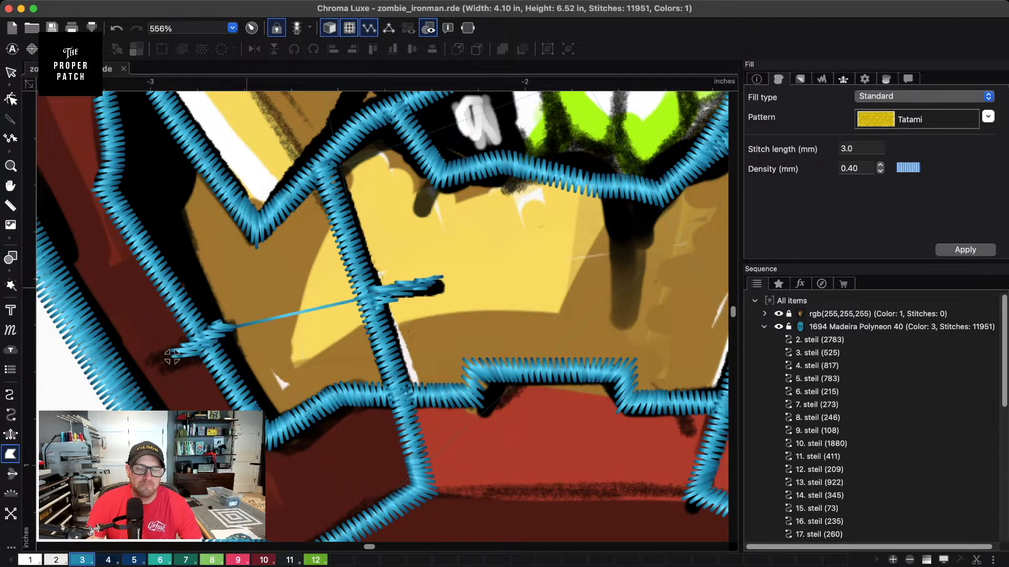
# - Check the zombie side of the face and the sequence's complex fills for the black marks digitized so far
pyautogui.scroll(-2, 172, 357)
pyautogui.press('space')
pyautogui.moveTo(611, 348); pyautogui.dragTo(368, 412)
pyautogui.moveTo(597, 125); pyautogui.dragTo(515, 449)
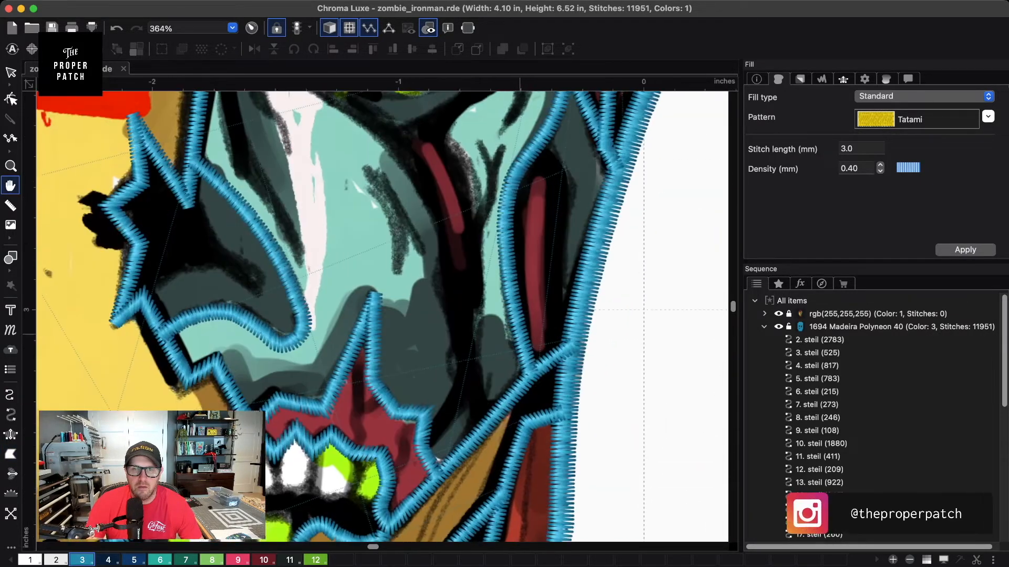
pyautogui.moveTo(512, 305); pyautogui.dragTo(466, 437)
pyautogui.moveTo(509, 346); pyautogui.dragTo(505, 404)
pyautogui.moveTo(504, 404); pyautogui.dragTo(531, 474)
pyautogui.scroll(10, 528, 463)
pyautogui.press('space')
pyautogui.moveTo(683, 244); pyautogui.dragTo(489, 373)
pyautogui.scroll(-5, 488, 373)
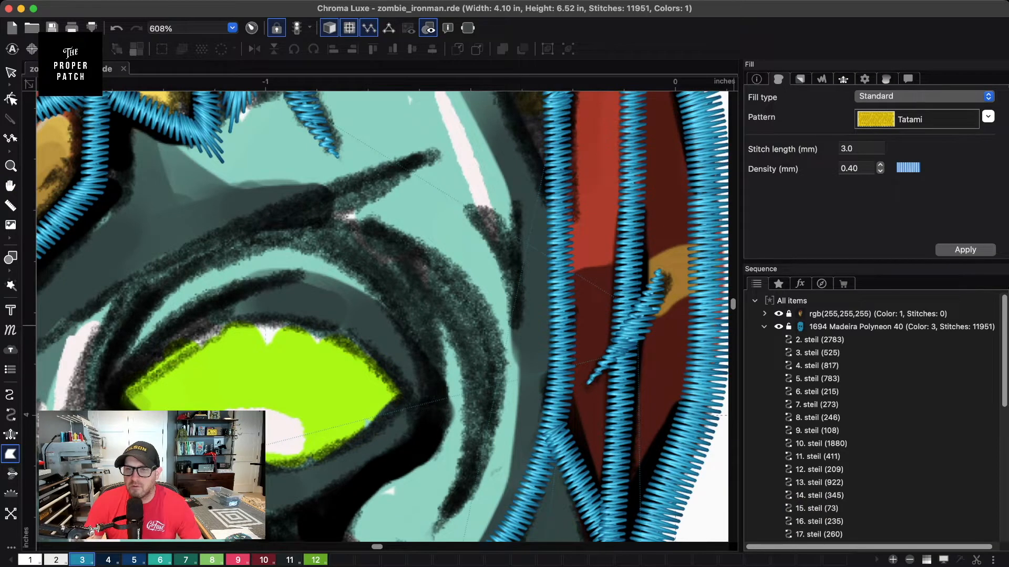
pyautogui.scroll(-10, 872, 415)
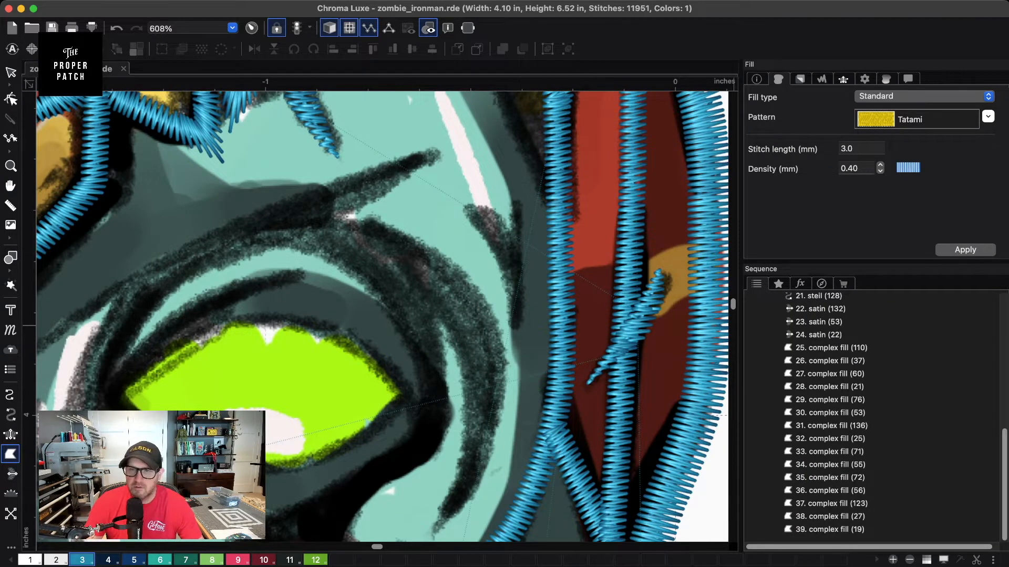
pyautogui.click(831, 348)
pyautogui.click(664, 459)
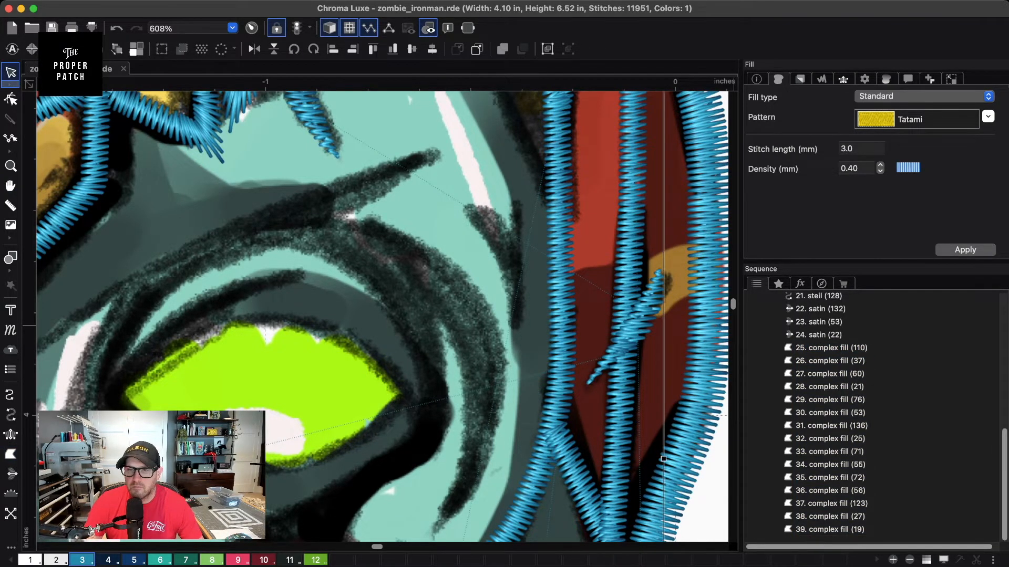
pyautogui.click(831, 348)
pyautogui.click(831, 347)
pyautogui.keyDown('shift'); pyautogui.click(830, 530); pyautogui.keyUp('shift')
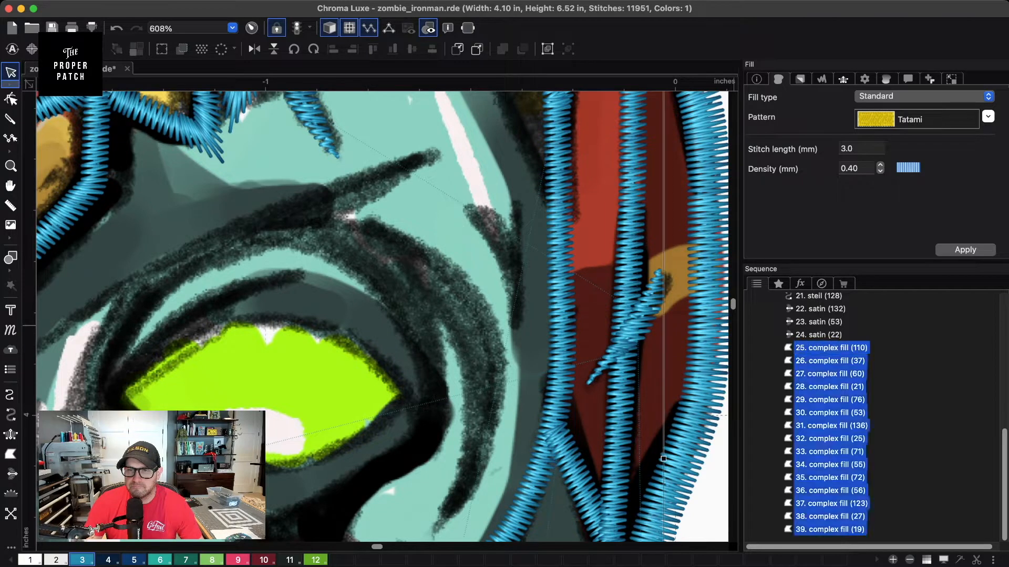
pyautogui.press('Escape')
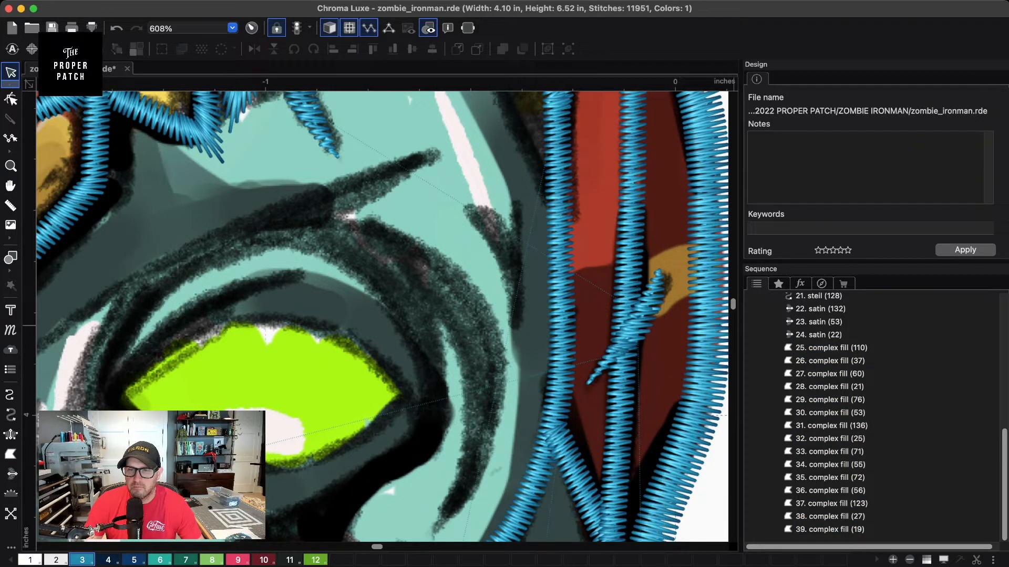
pyautogui.click(820, 348)
pyautogui.keyDown('shift'); pyautogui.click(829, 530); pyautogui.keyUp('shift')
pyautogui.press('Escape')
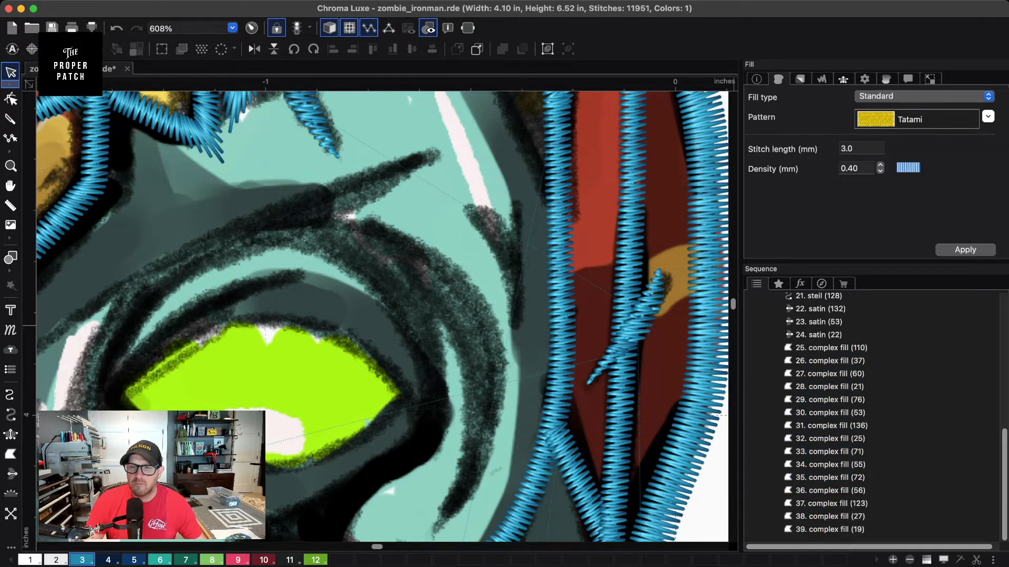
pyautogui.click(831, 347)
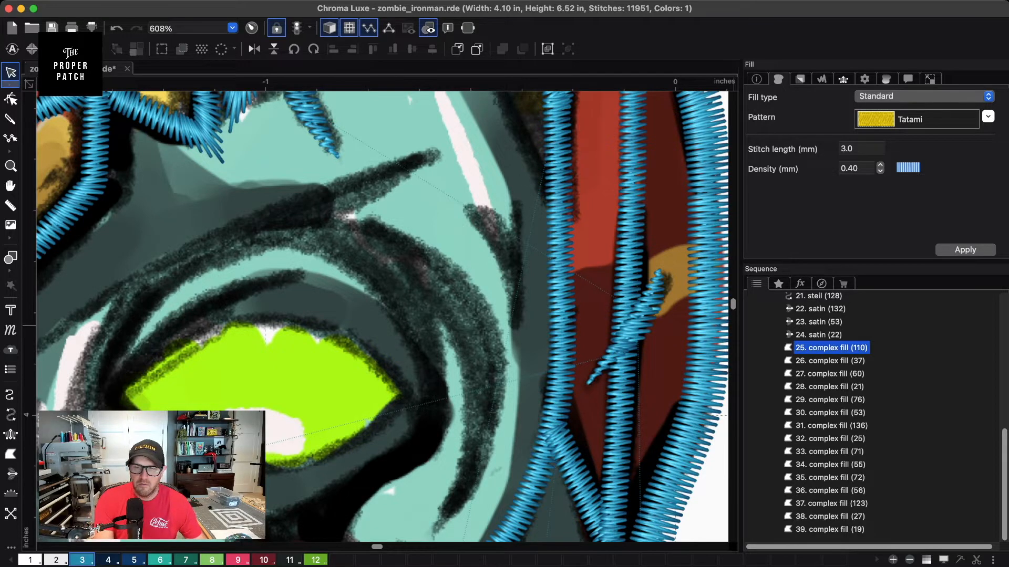
pyautogui.keyDown('shift'); pyautogui.click(829, 530); pyautogui.keyUp('shift')
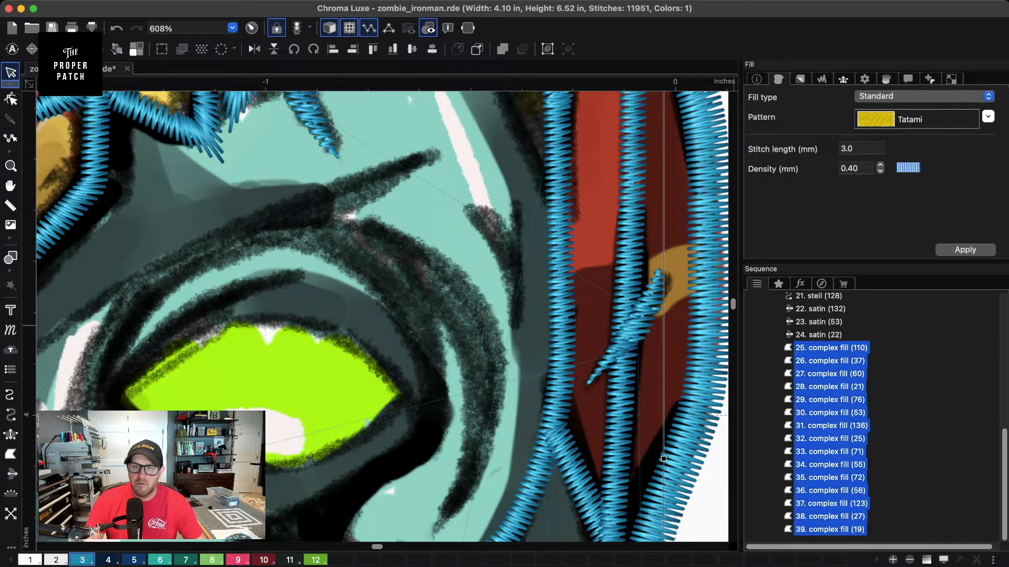
pyautogui.press('Escape')
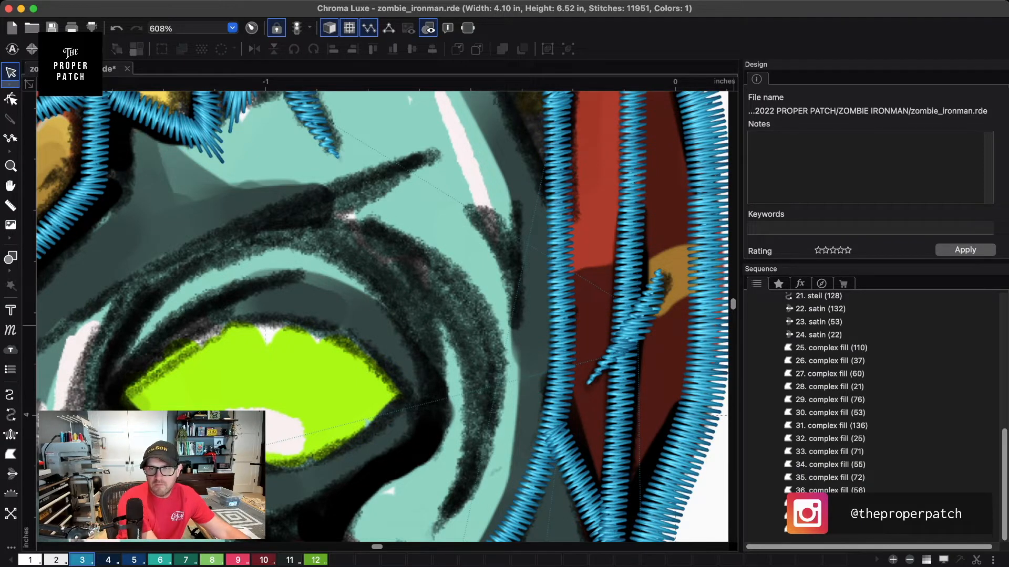
# - Convert all the complex fills in the sequence, items 25 through 39, to satin and deselect them
pyautogui.doubleClick(830, 347)
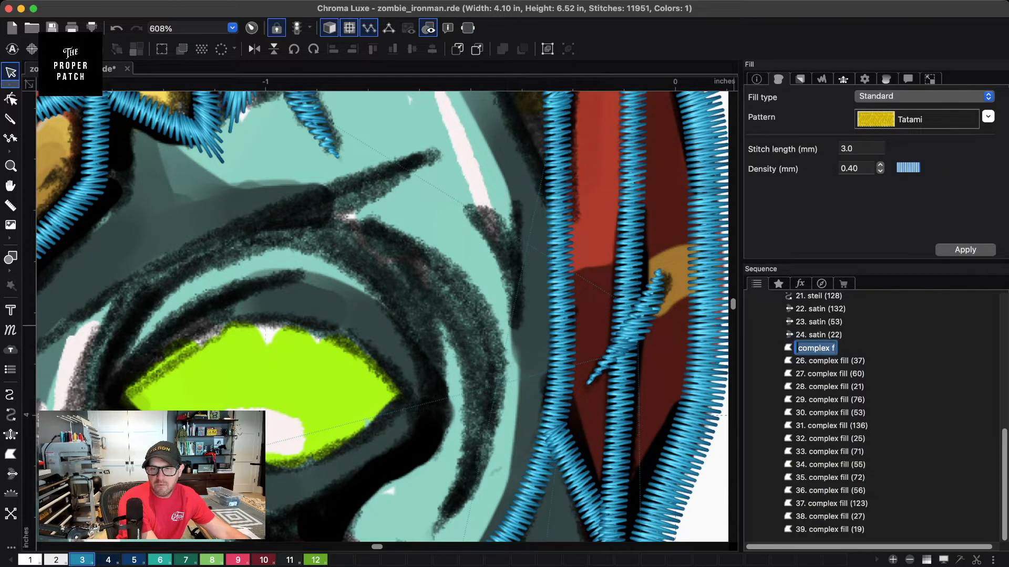
pyautogui.keyDown('shift'); pyautogui.click(830, 530); pyautogui.keyUp('shift')
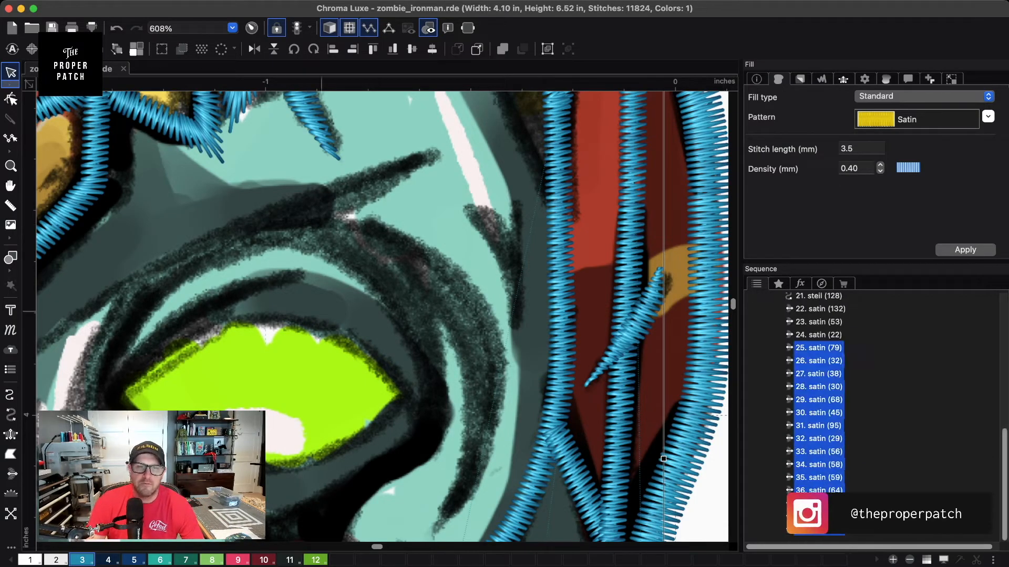
pyautogui.click(353, 311)
# - Examine the converted satin marks across the whole mask, from the forehead down to the mouth and chin
pyautogui.scroll(-7, 353, 315)
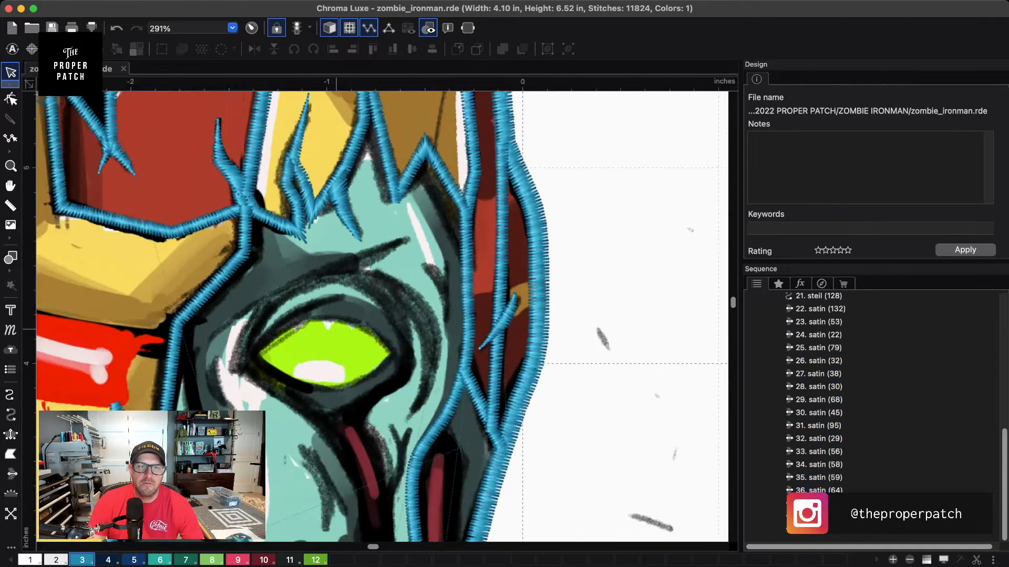
pyautogui.scroll(-4, 353, 315)
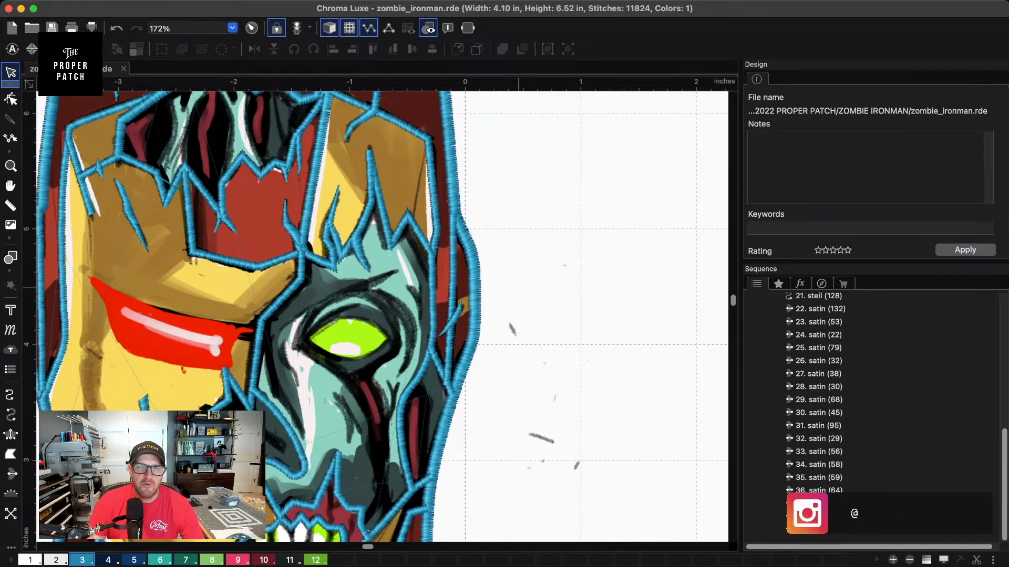
pyautogui.scroll(5, 384, 317)
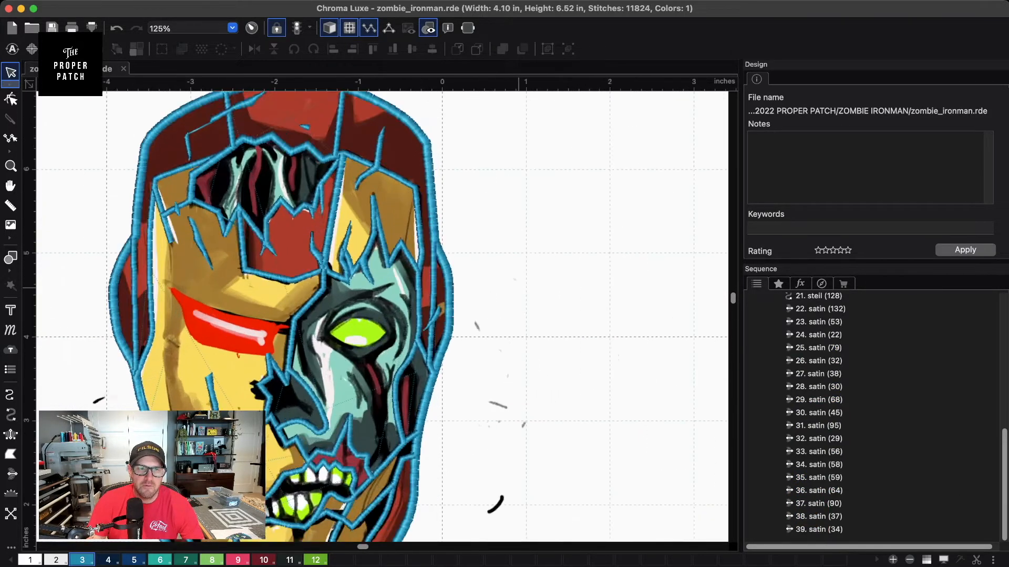
pyautogui.scroll(-5, 383, 316)
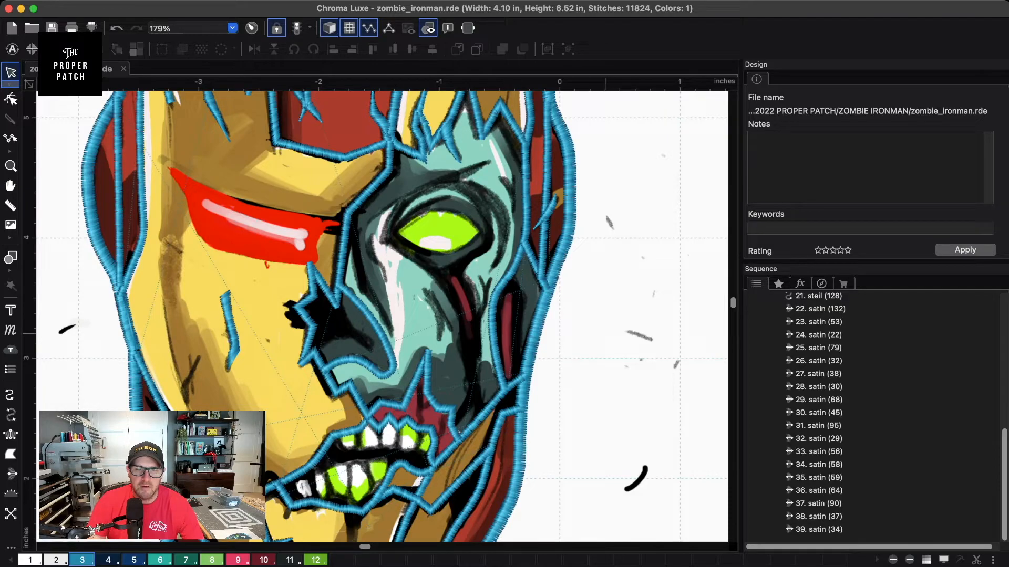
pyautogui.scroll(-3, 384, 315)
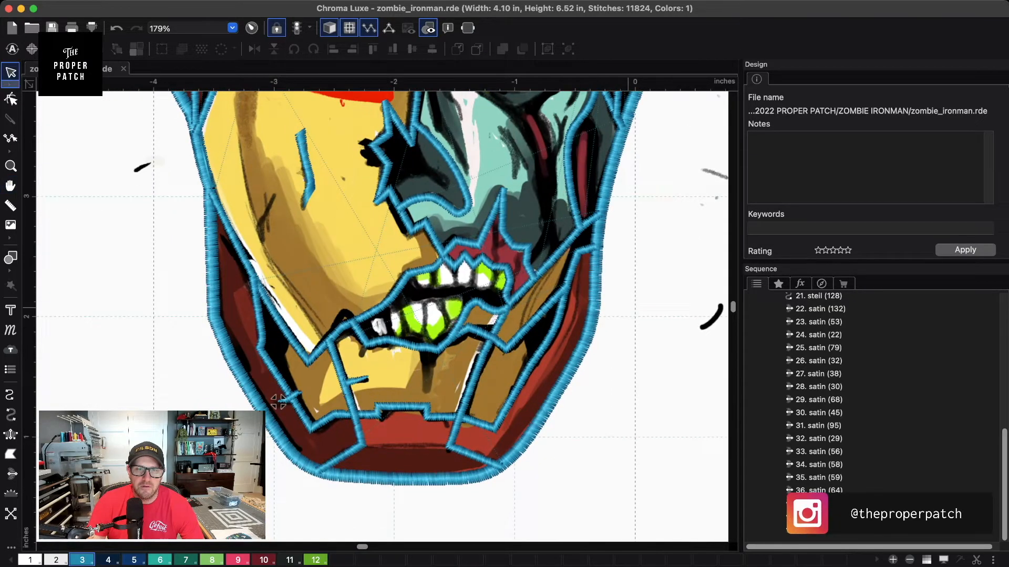
pyautogui.scroll(5, 394, 347)
pyautogui.scroll(-5, 509, 429)
pyautogui.scroll(2, 509, 428)
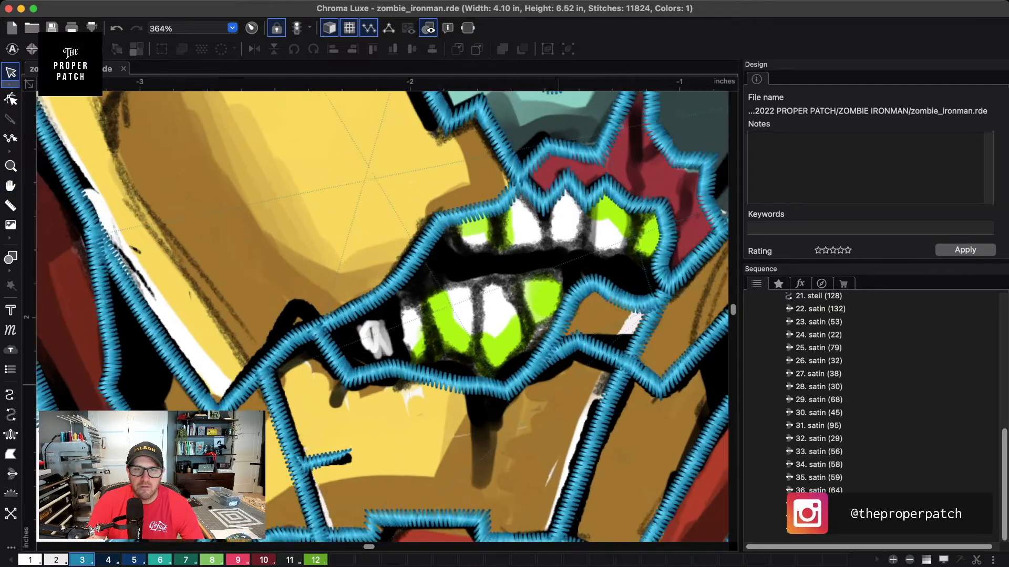
# - Digitize a tapering Tatami fill over the black drip hanging from the mouth's lower outline into the chin panel
pyautogui.scroll(-2, 589, 365)
pyautogui.press('space')
pyautogui.moveTo(598, 362); pyautogui.dragTo(483, 415)
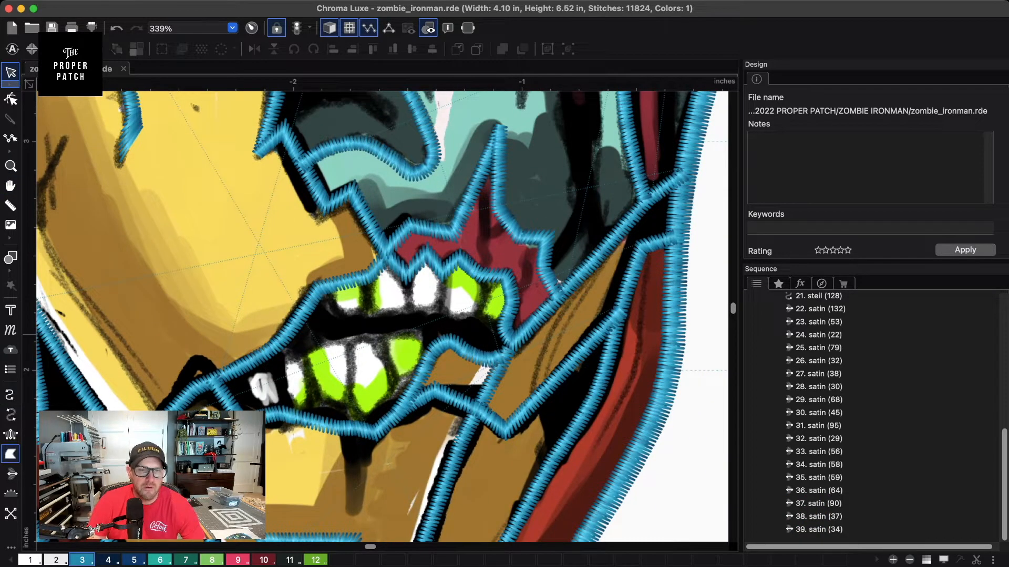
pyautogui.click(11, 454)
pyautogui.click(336, 429)
pyautogui.click(346, 453)
pyautogui.click(352, 493)
pyautogui.click(346, 520)
pyautogui.click(359, 500)
pyautogui.click(363, 469)
pyautogui.click(373, 456)
pyautogui.click(375, 433)
pyautogui.click(336, 428)
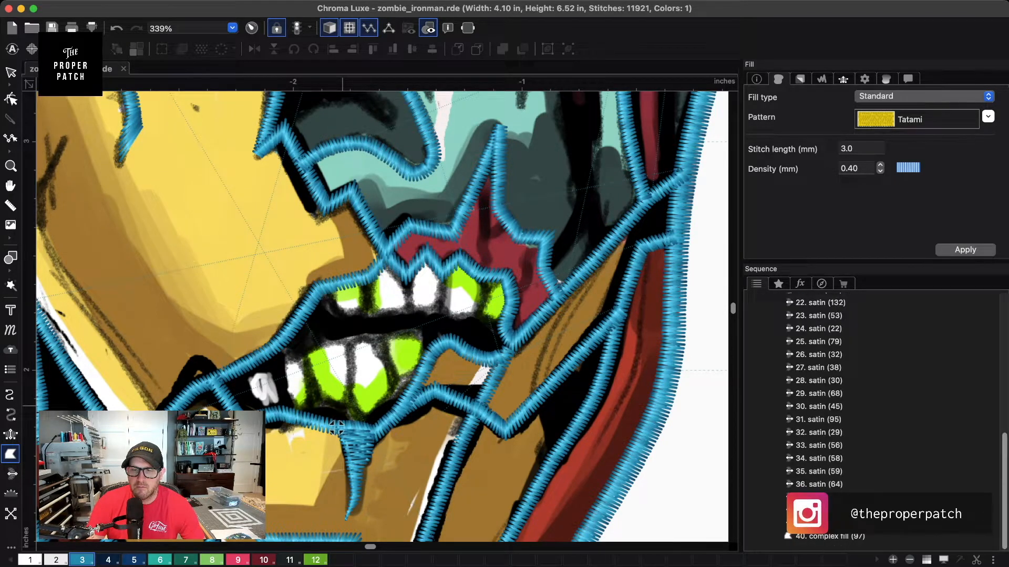
# - Convert the drip fill below the mouth to satin and deselect it
pyautogui.press('Escape')
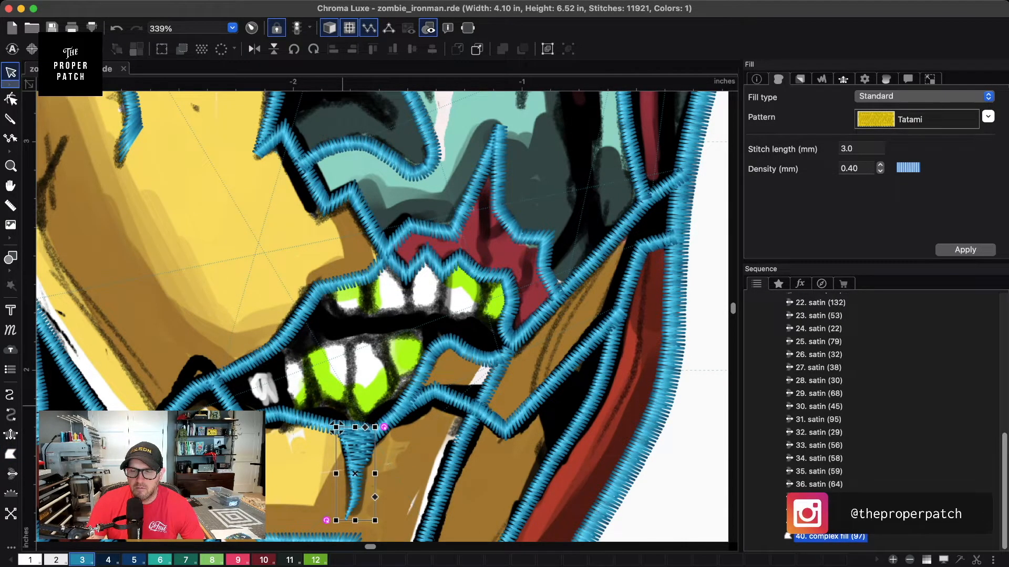
pyautogui.press('s')
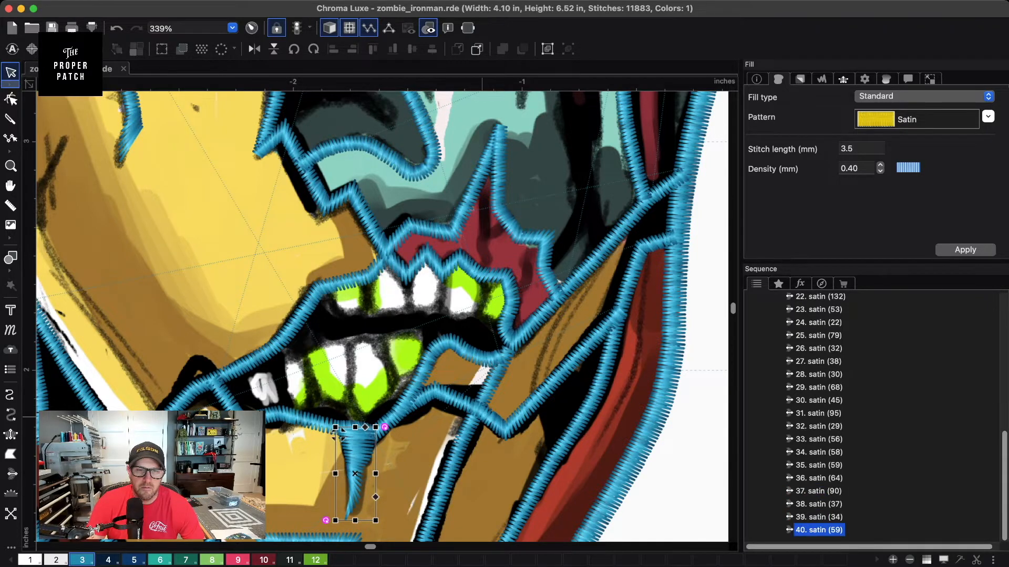
pyautogui.scroll(3, 481, 417)
pyautogui.moveTo(479, 464); pyautogui.dragTo(538, 216)
pyautogui.press('super+z')
pyautogui.press('space')
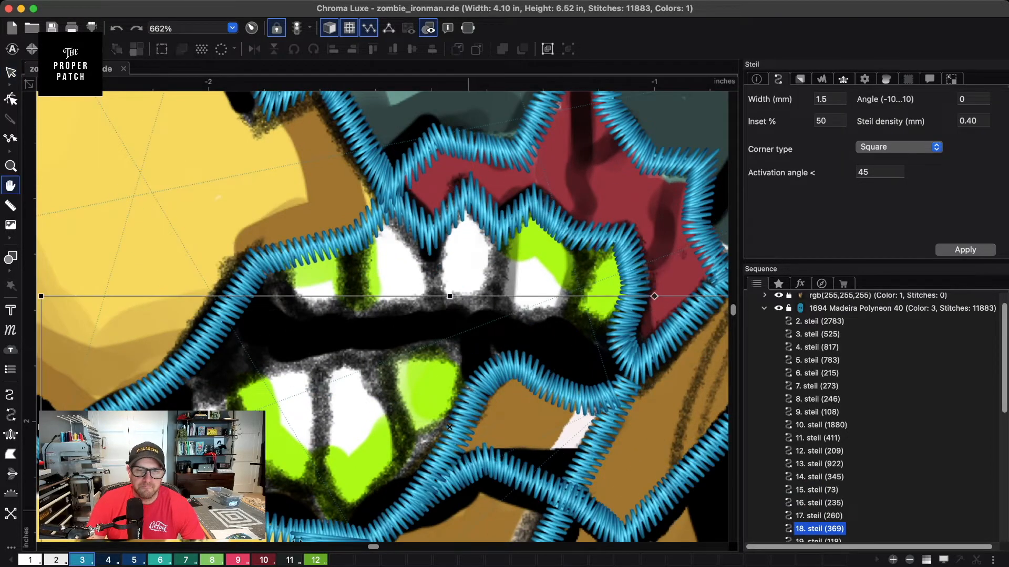
pyautogui.moveTo(476, 518); pyautogui.dragTo(511, 256)
pyautogui.click(384, 379)
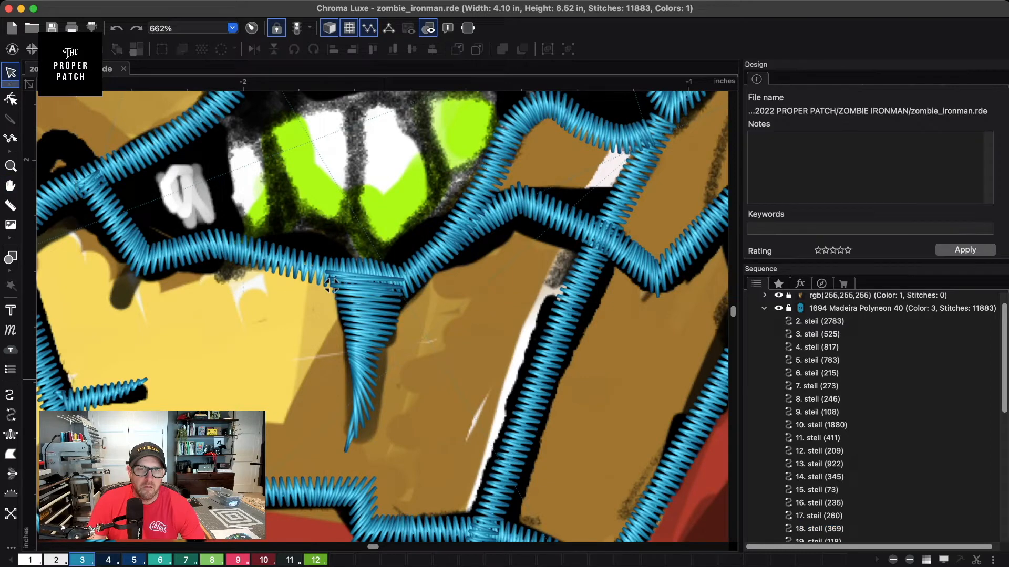
# - Reshape the satin drip, turning its lowest stitch-angle line to span the narrow part and placing its end point at the tip
pyautogui.press('r')
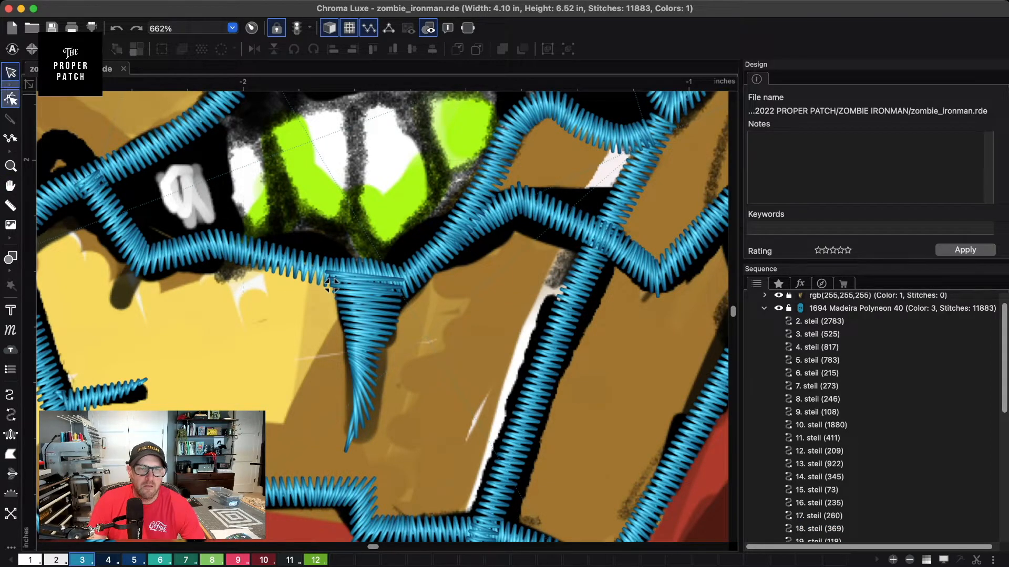
pyautogui.click(330, 284)
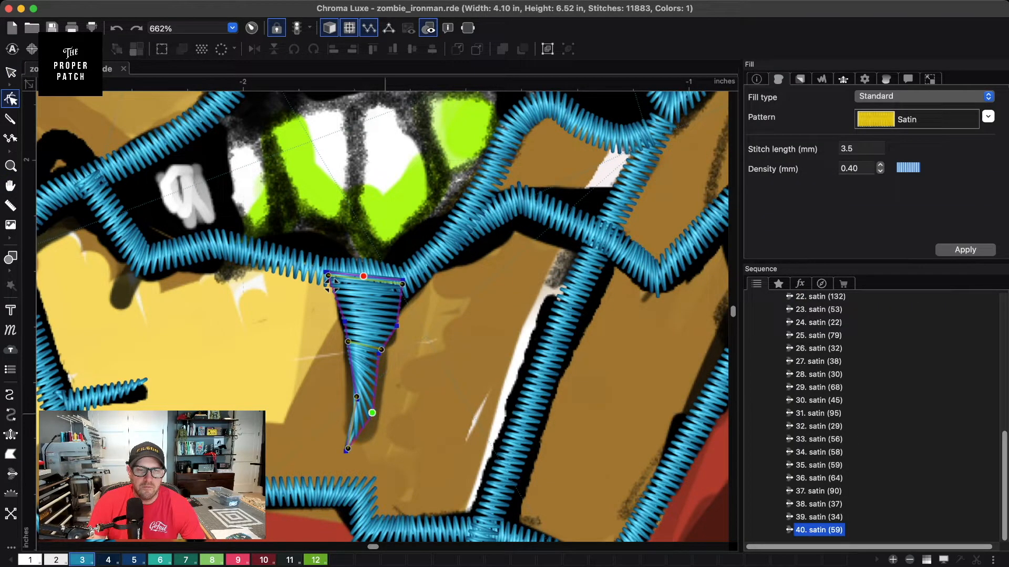
pyautogui.moveTo(348, 449); pyautogui.dragTo(374, 397)
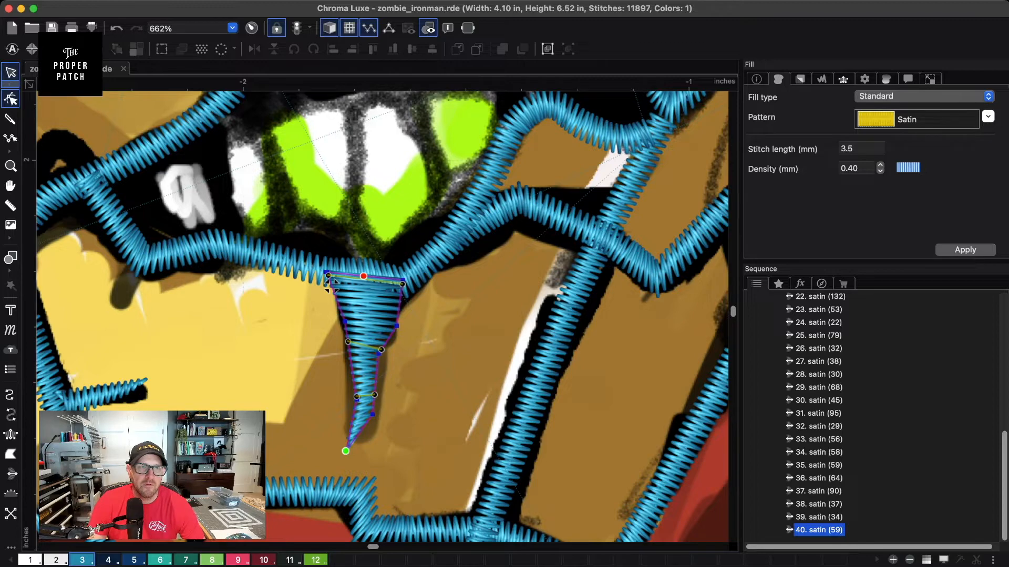
pyautogui.click(10, 73)
pyautogui.click(449, 322)
# - Deselect the drip and start a new complex fill for the open mouth area
pyautogui.moveTo(449, 322); pyautogui.dragTo(438, 484)
pyautogui.moveTo(320, 447); pyautogui.dragTo(312, 455)
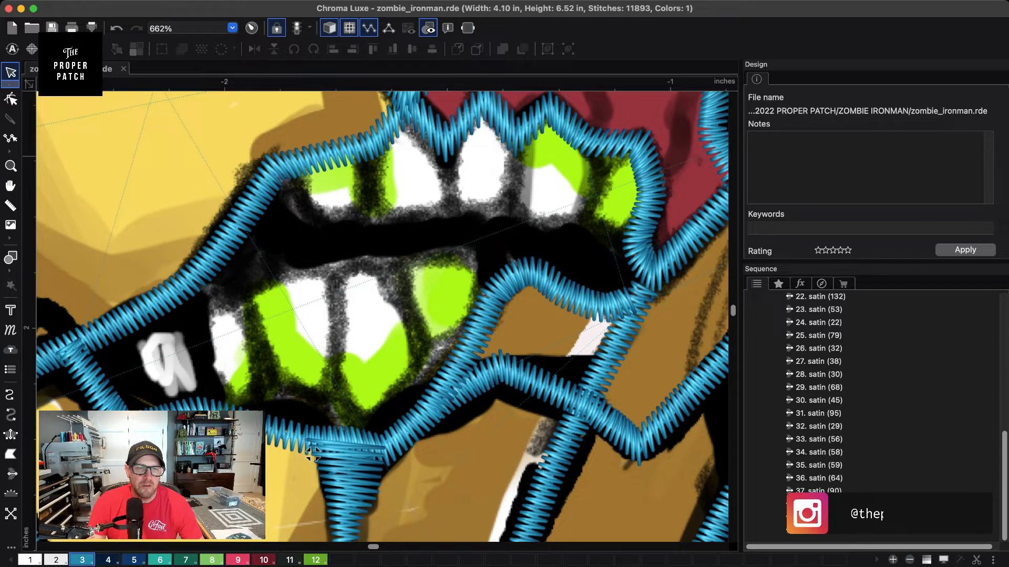
pyautogui.press('r')
pyautogui.press('f')
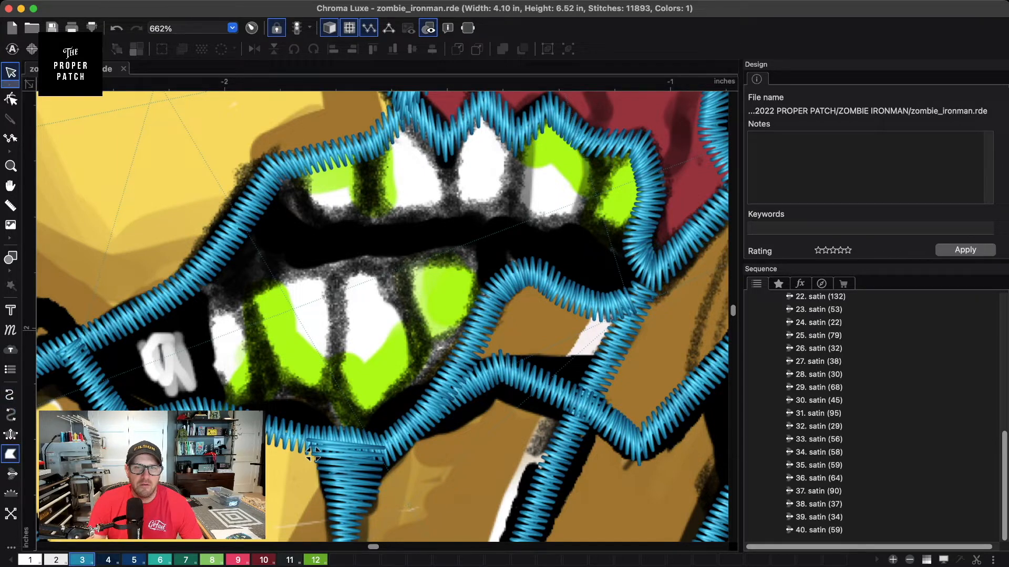
pyautogui.click(642, 229)
pyautogui.click(639, 250)
pyautogui.click(650, 269)
pyautogui.click(642, 292)
pyautogui.click(616, 308)
pyautogui.click(573, 297)
pyautogui.click(537, 277)
pyautogui.click(514, 274)
pyautogui.click(482, 318)
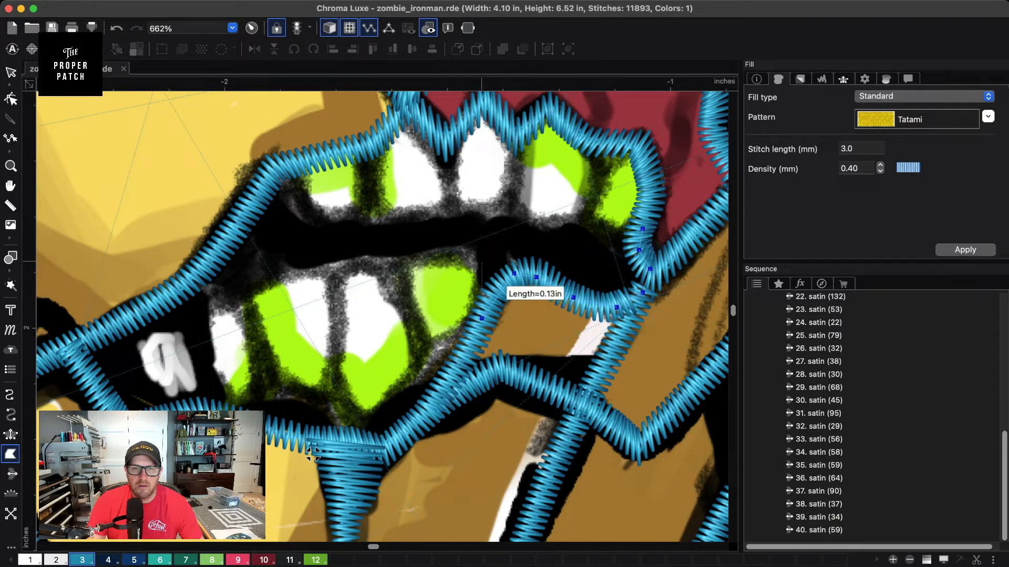
pyautogui.rightClick(480, 257)
pyautogui.rightClick(458, 249)
pyautogui.click(414, 259)
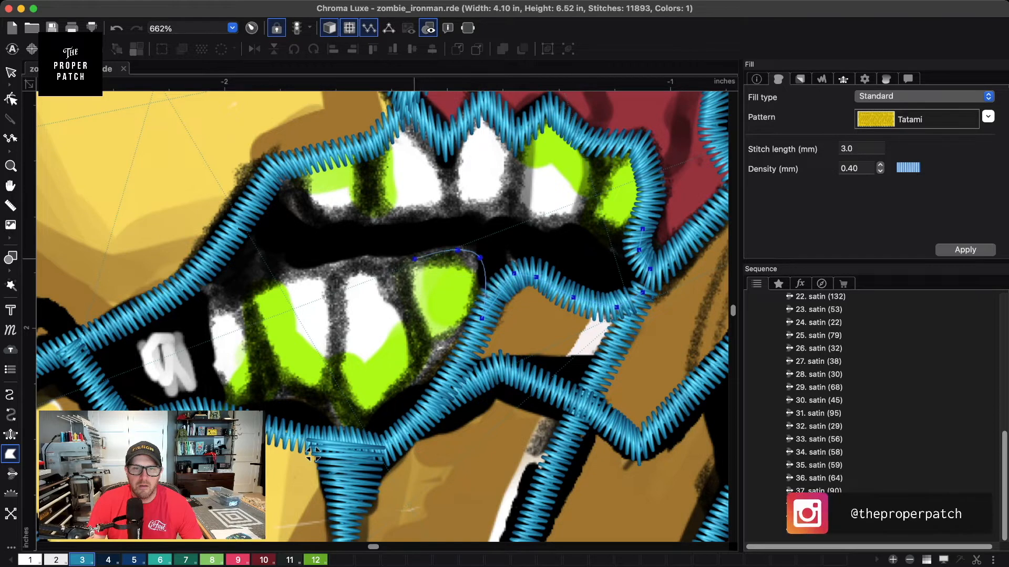
pyautogui.click(393, 258)
pyautogui.click(356, 261)
pyautogui.click(292, 273)
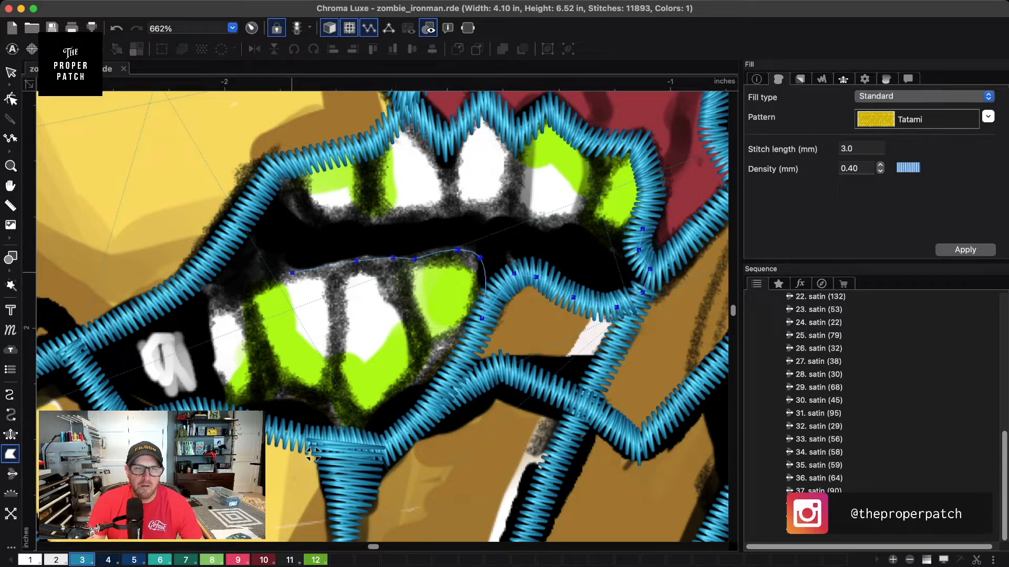
pyautogui.click(255, 300)
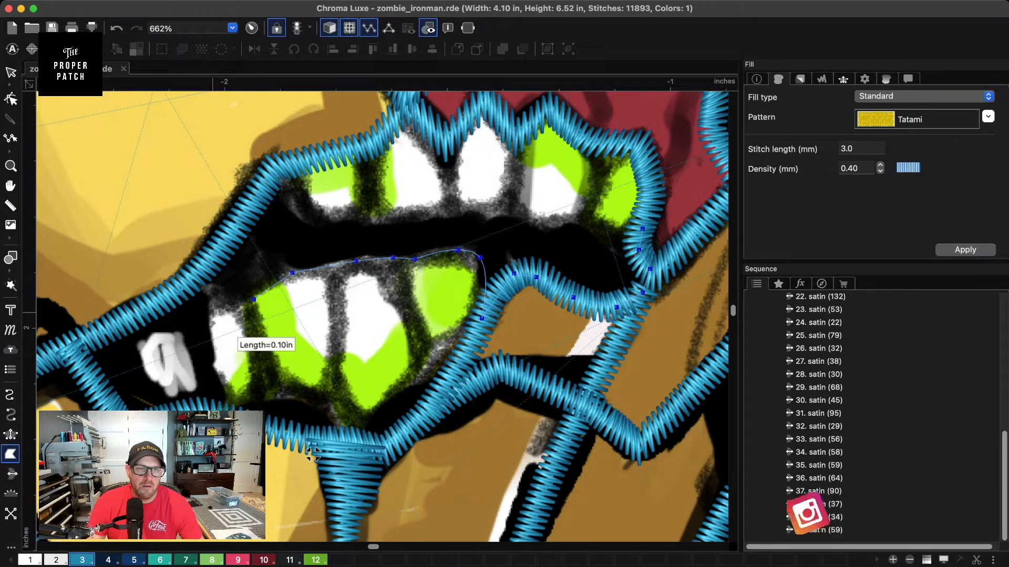
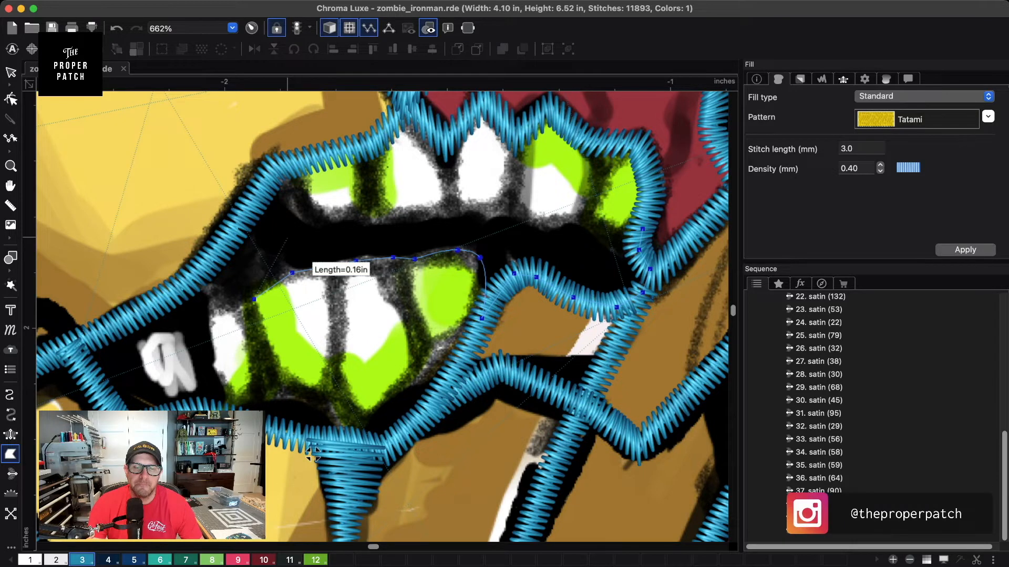
pyautogui.press('BackSpace')
pyautogui.press('BackSpace')
pyautogui.press('BackSpace')
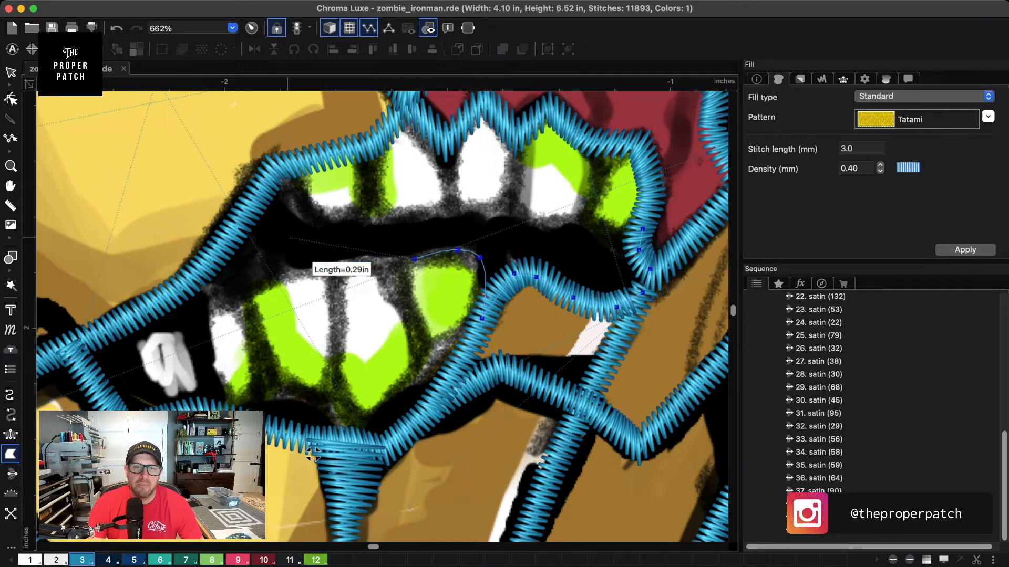
pyautogui.press('BackSpace')
pyautogui.press('BackSpace')
pyautogui.press('BackSpace')
pyautogui.press('BackSpace')
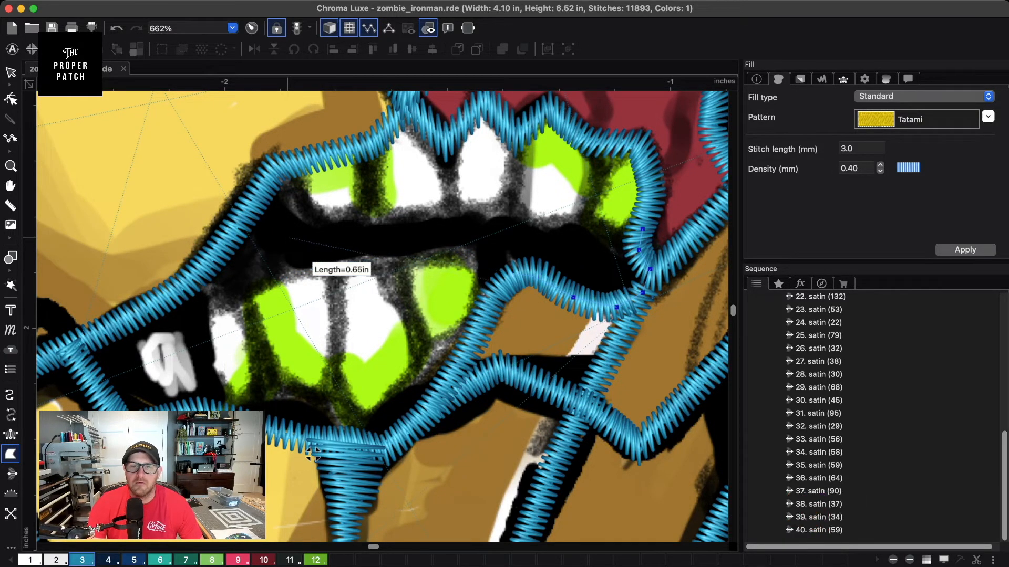
pyautogui.press('BackSpace')
pyautogui.press('BackSpace')
pyautogui.press('BackSpace')
pyautogui.press('BackSpace')
pyautogui.press('BackSpace')
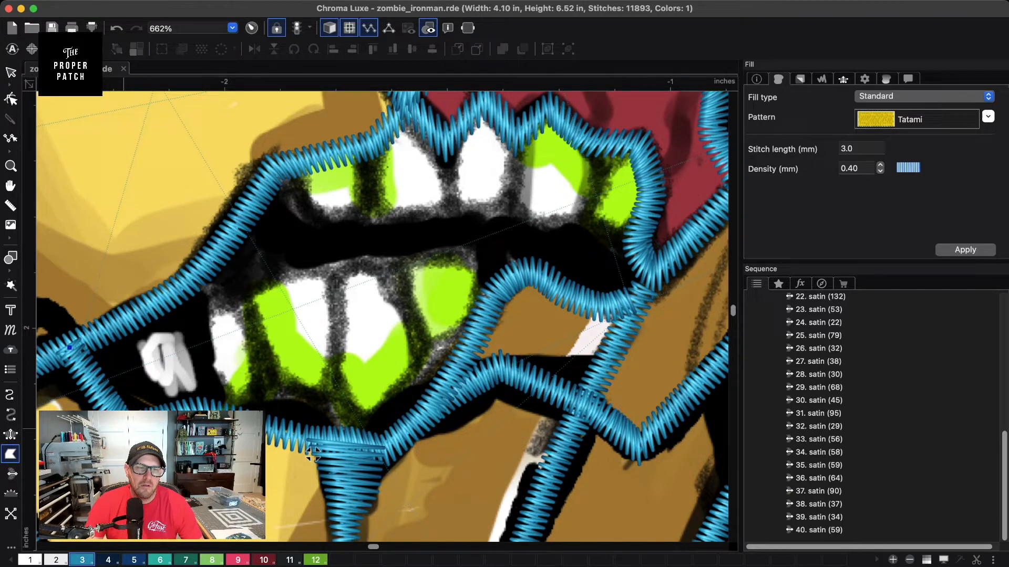
# - Digitize one Tatami fill covering the whole open mouth including the teeth, with its edge running along the stitched mouth outline
pyautogui.click(354, 450)
pyautogui.click(399, 439)
pyautogui.click(445, 388)
pyautogui.click(484, 313)
pyautogui.click(507, 281)
pyautogui.click(532, 271)
pyautogui.click(573, 296)
pyautogui.click(610, 304)
pyautogui.click(637, 296)
pyautogui.click(645, 268)
pyautogui.click(642, 234)
pyautogui.click(651, 195)
pyautogui.click(638, 146)
pyautogui.click(594, 140)
pyautogui.click(550, 108)
pyautogui.click(518, 133)
pyautogui.click(485, 100)
pyautogui.click(445, 141)
pyautogui.click(408, 103)
pyautogui.click(366, 145)
pyautogui.click(277, 168)
pyautogui.click(220, 249)
pyautogui.click(156, 301)
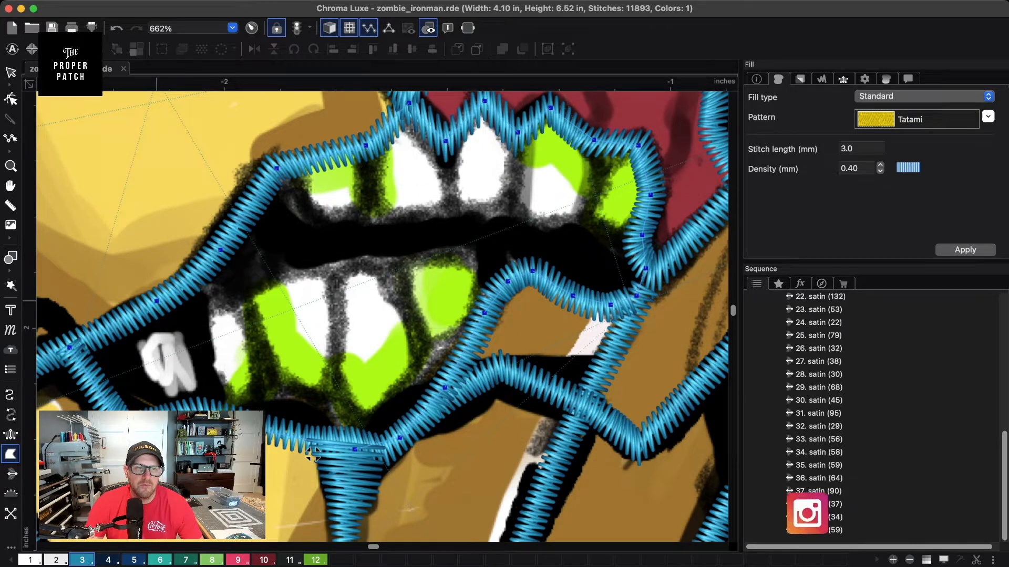
pyautogui.click(70, 347)
pyautogui.press('Return')
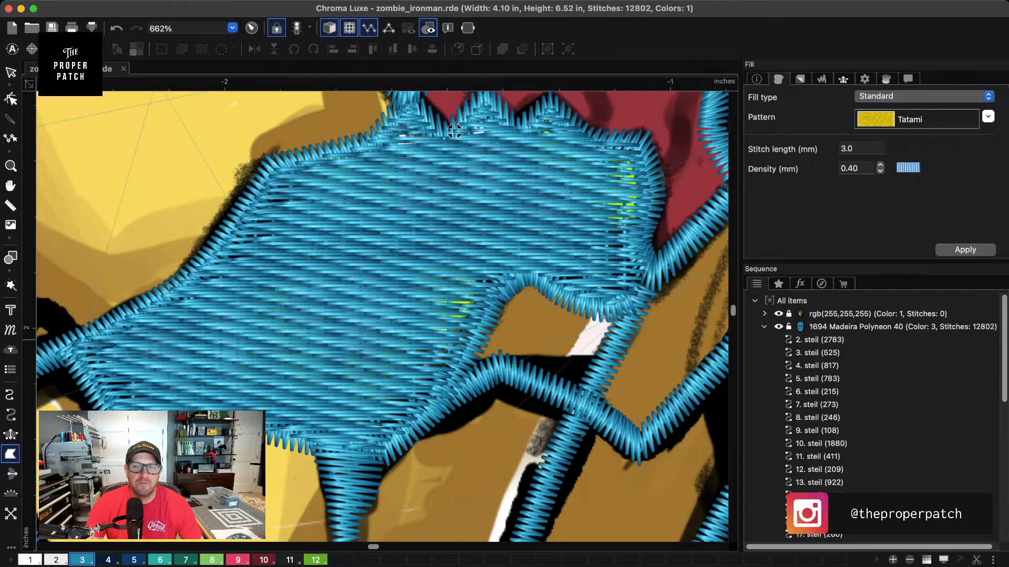
# - Turn off the realistic 3D stitch rendering and put the new mouth fill into node editing
pyautogui.click(329, 28)
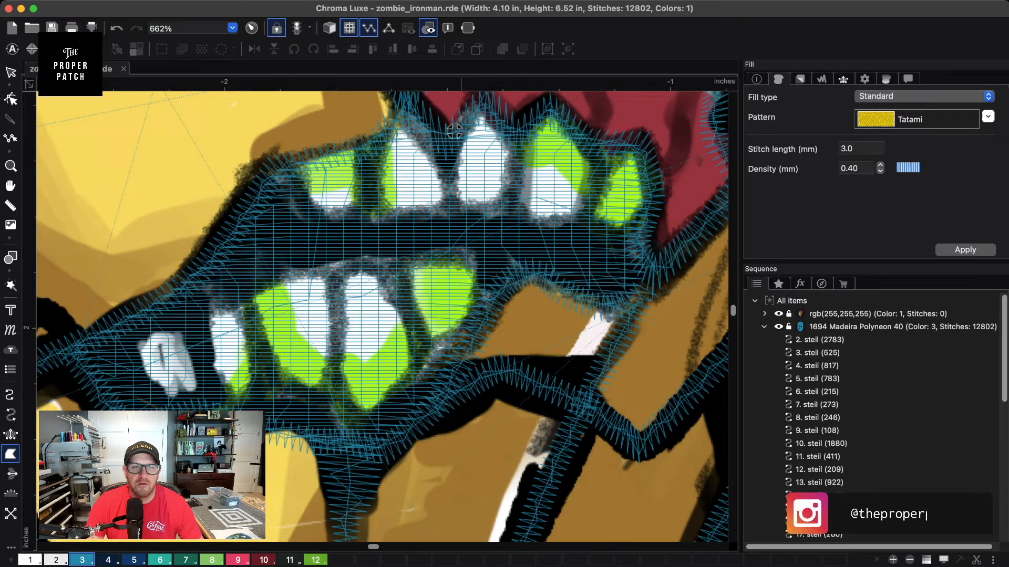
pyautogui.click(11, 99)
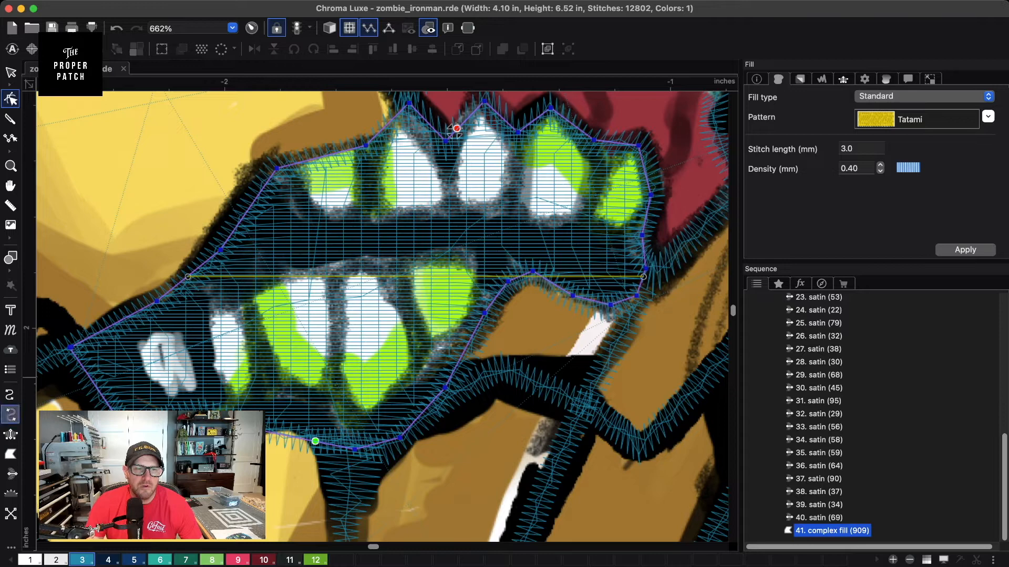
pyautogui.click(10, 454)
pyautogui.press('Escape')
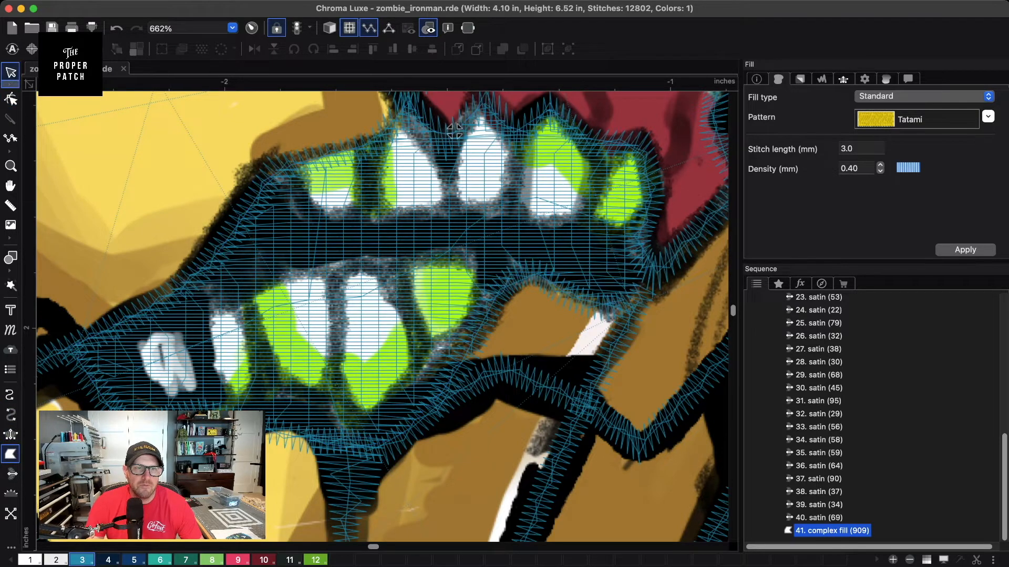
pyautogui.press('e')
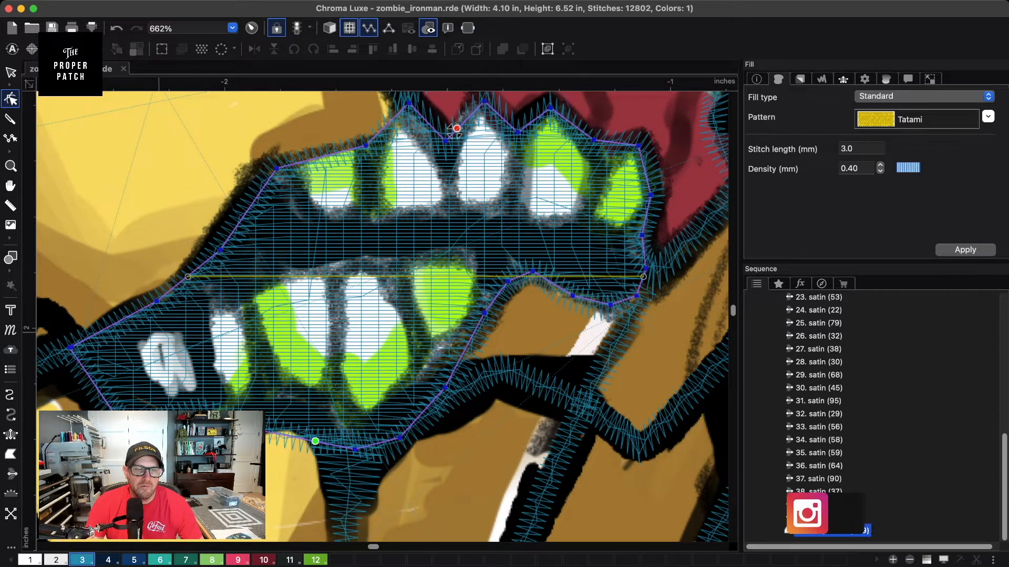
# - Cut a hole in the mouth fill around the small grey tooth at the far left of the lower row
pyautogui.click(140, 345)
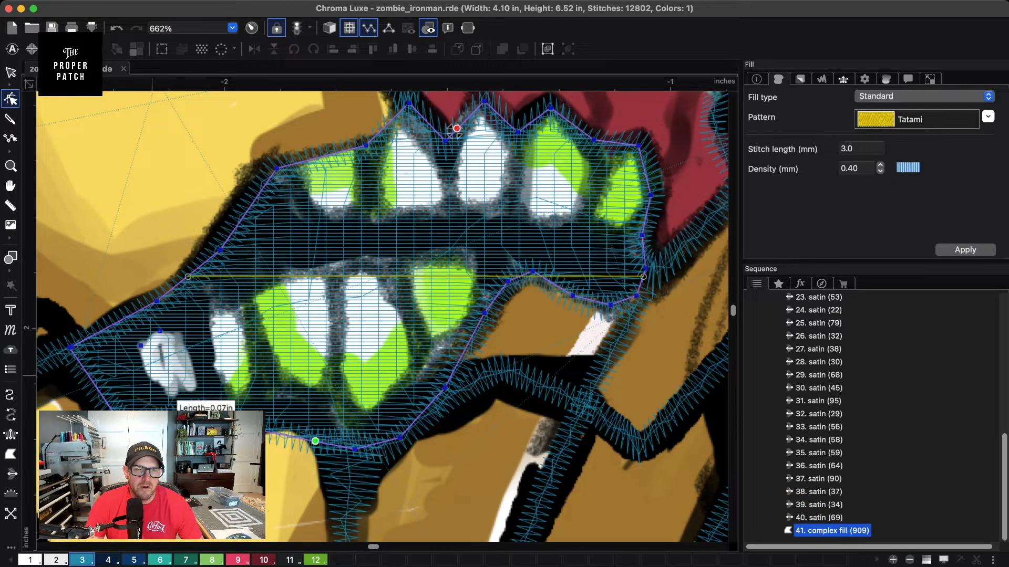
pyautogui.click(148, 371)
pyautogui.click(196, 388)
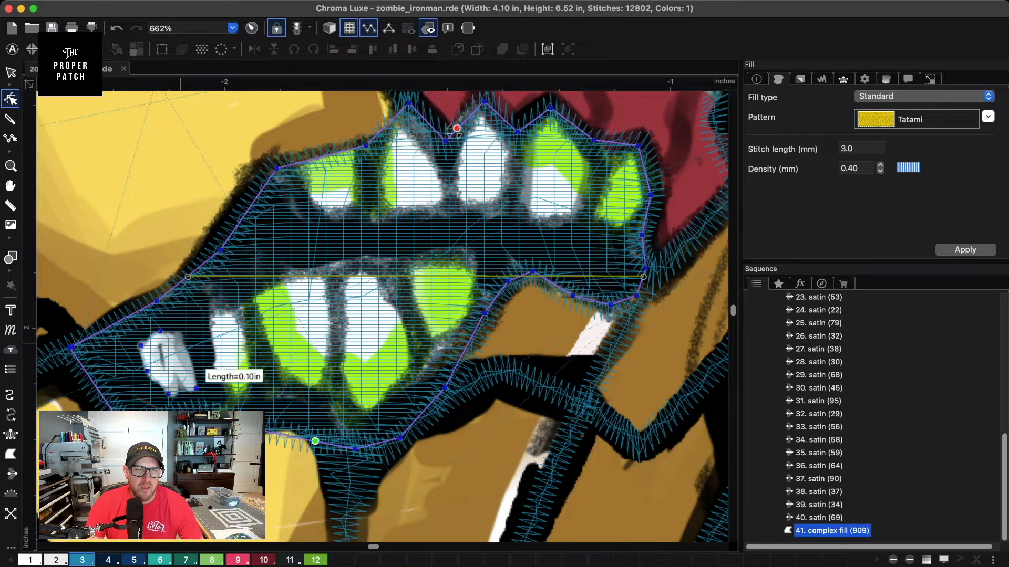
pyautogui.click(180, 337)
pyautogui.click(175, 330)
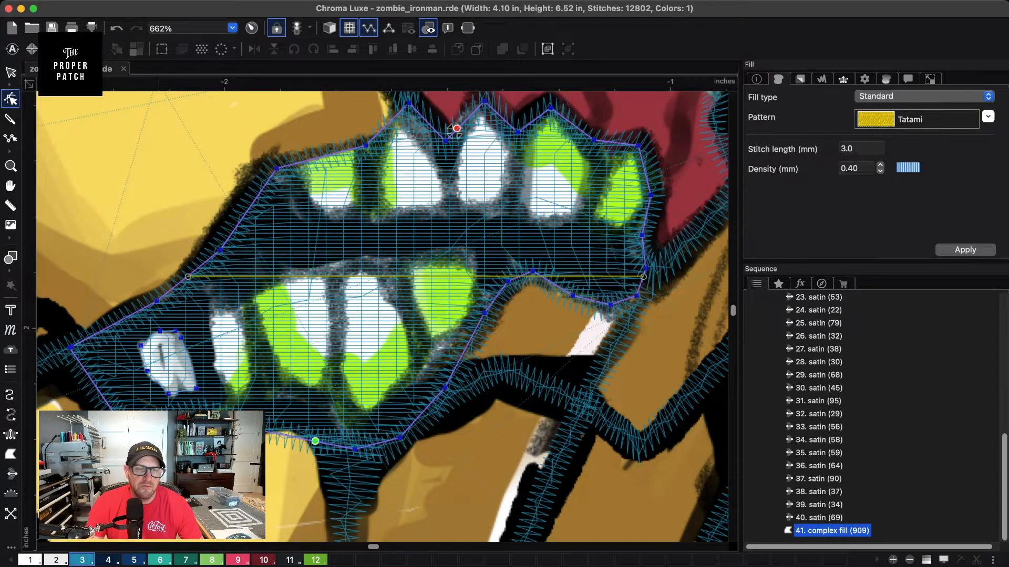
pyautogui.press('Return')
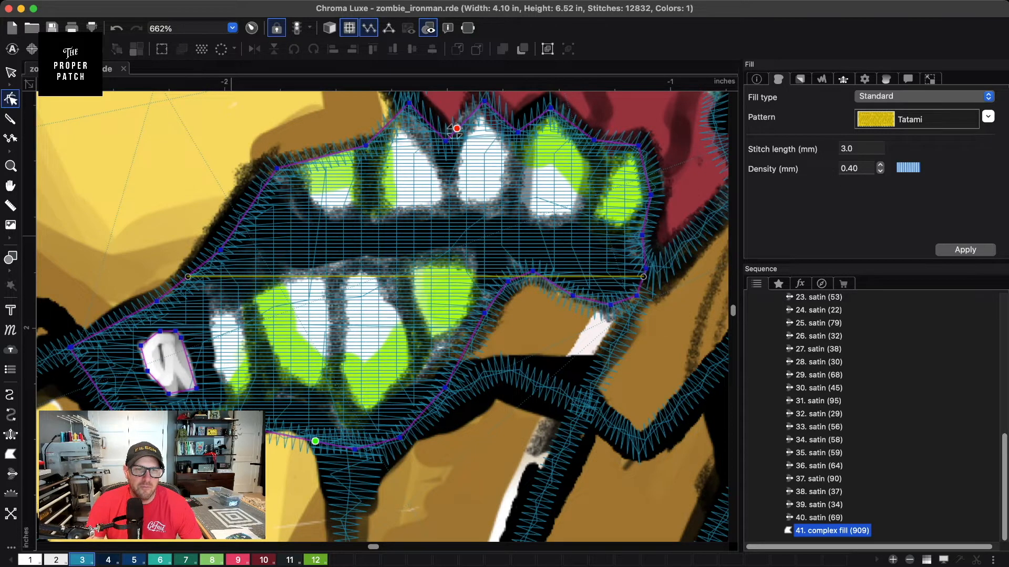
# - Cut a hole in the mouth fill around the narrow second tooth from the left in the lower row
pyautogui.click(237, 306)
pyautogui.click(202, 314)
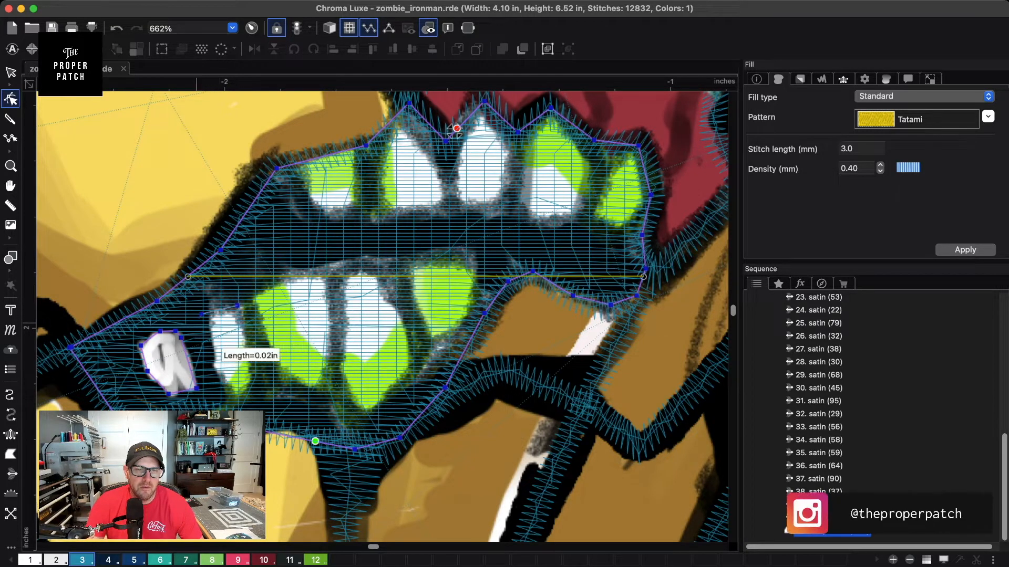
pyautogui.click(209, 361)
pyautogui.click(225, 376)
pyautogui.click(241, 395)
pyautogui.click(252, 373)
pyautogui.press('Return')
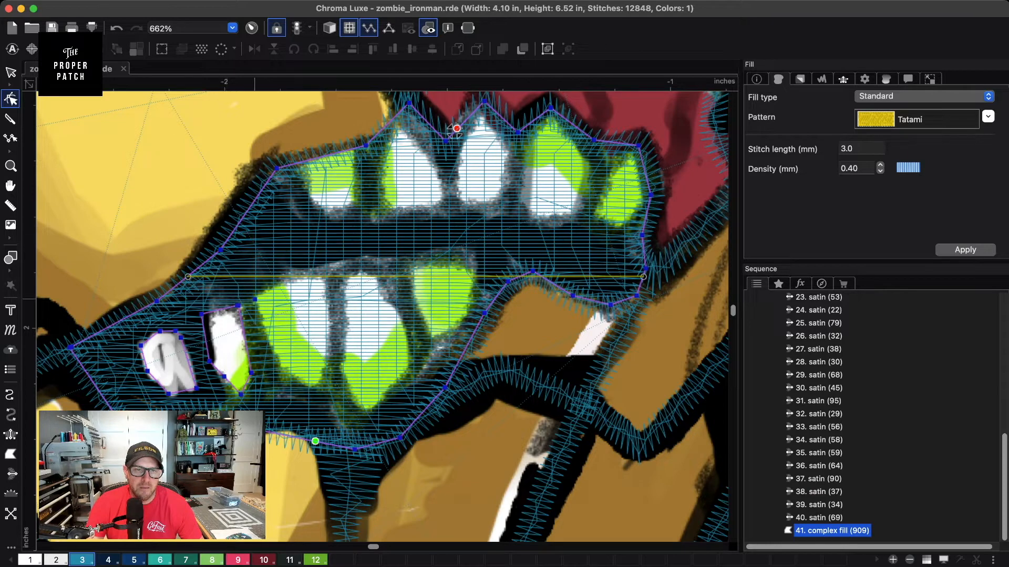
# - Cut a hole in the mouth fill around the wide green-and-white third tooth of the lower row
pyautogui.click(278, 367)
pyautogui.click(311, 388)
pyautogui.click(321, 383)
pyautogui.click(327, 352)
pyautogui.click(323, 275)
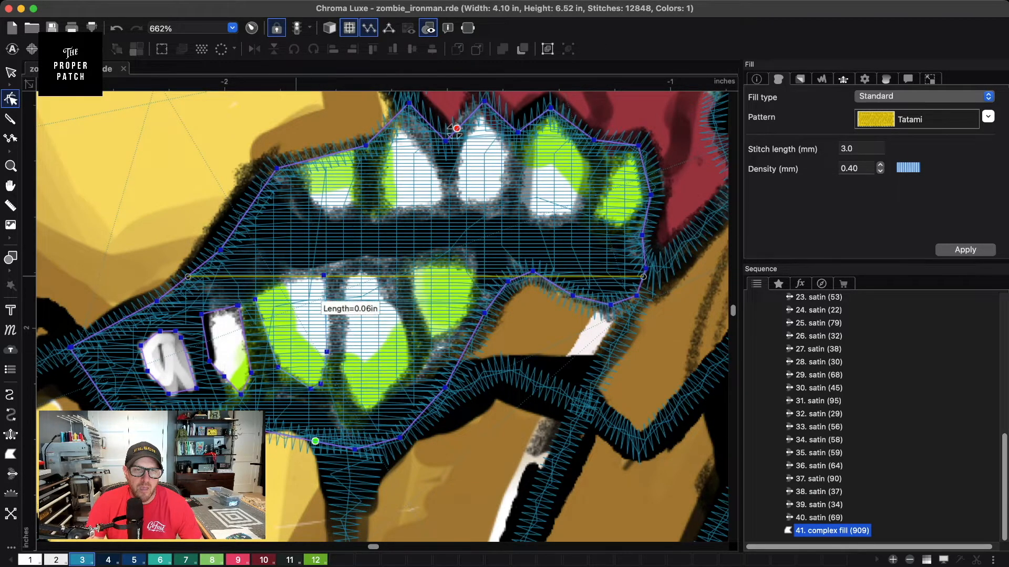
pyautogui.click(295, 279)
pyautogui.press('Return')
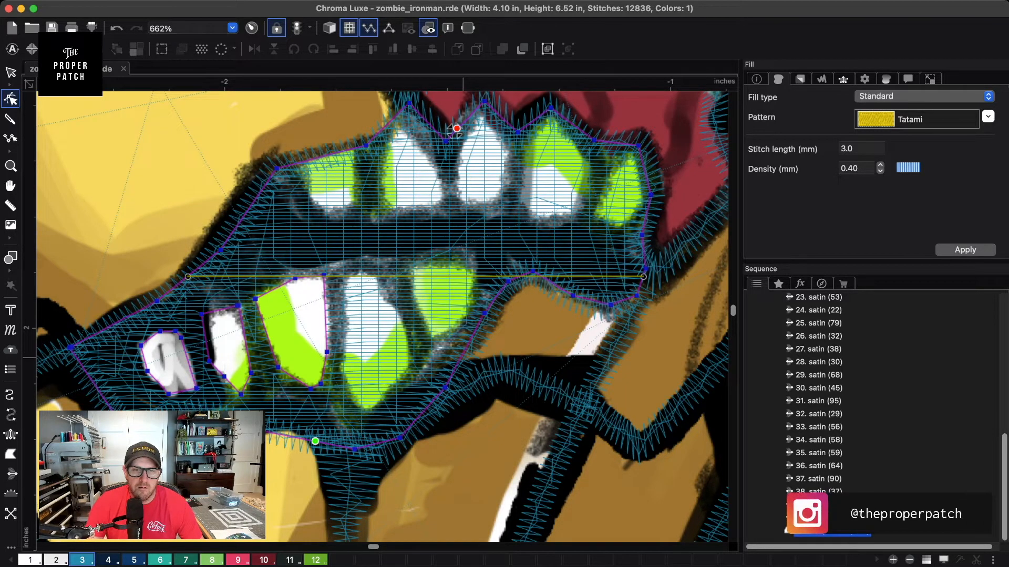
# - Cut a hole in the mouth fill around the large pointed fourth tooth of the lower row
pyautogui.click(344, 272)
pyautogui.click(345, 328)
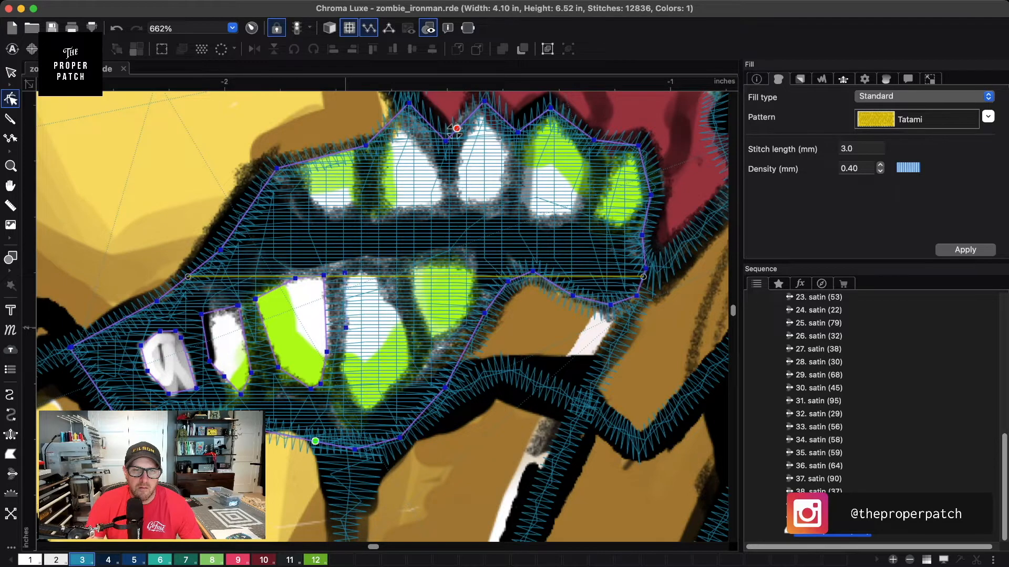
pyautogui.click(341, 372)
pyautogui.click(367, 412)
pyautogui.click(413, 375)
pyautogui.click(408, 329)
pyautogui.click(394, 292)
pyautogui.click(390, 270)
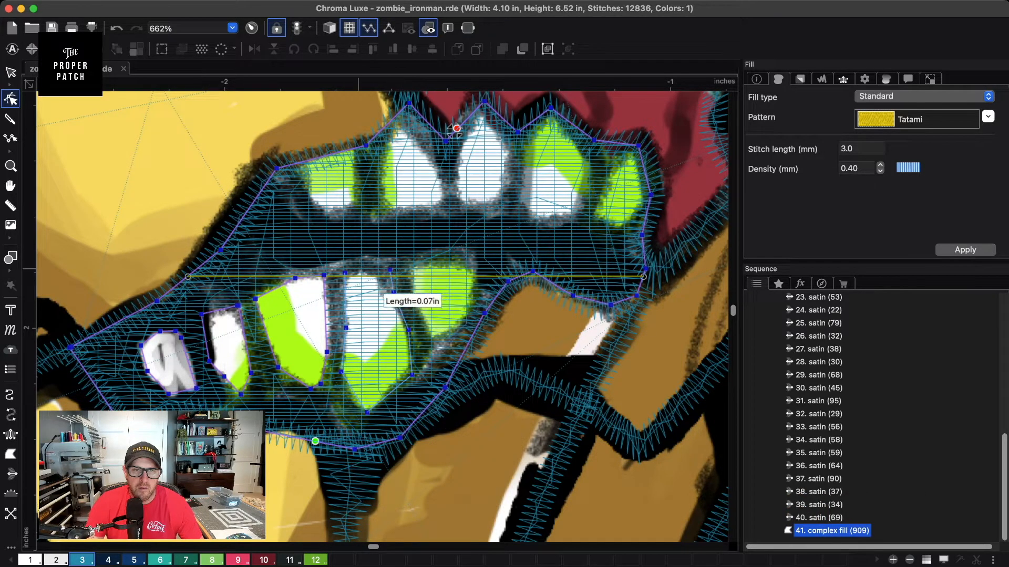
pyautogui.click(347, 271)
pyautogui.press('Return')
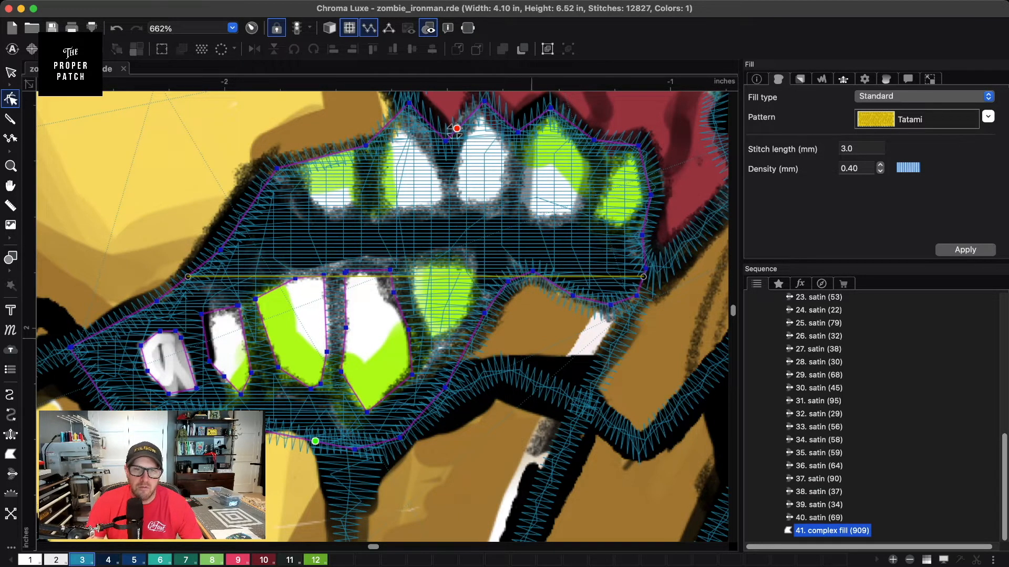
# - Cut a hole in the mouth fill around the green tooth at the right end of the lower row
pyautogui.press('h')
pyautogui.click(411, 268)
pyautogui.click(415, 297)
pyautogui.click(433, 336)
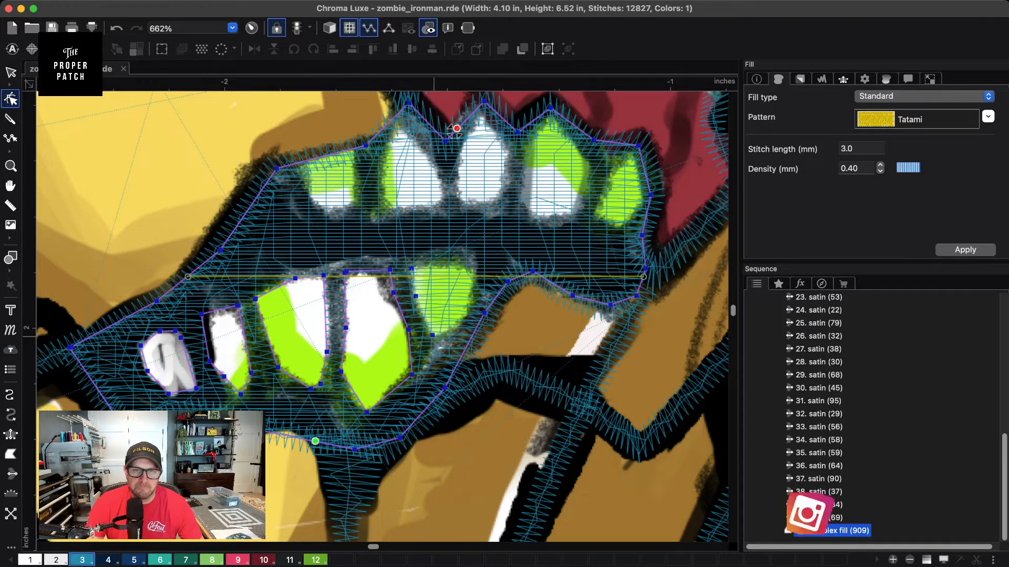
pyautogui.click(463, 317)
pyautogui.click(472, 288)
pyautogui.click(471, 264)
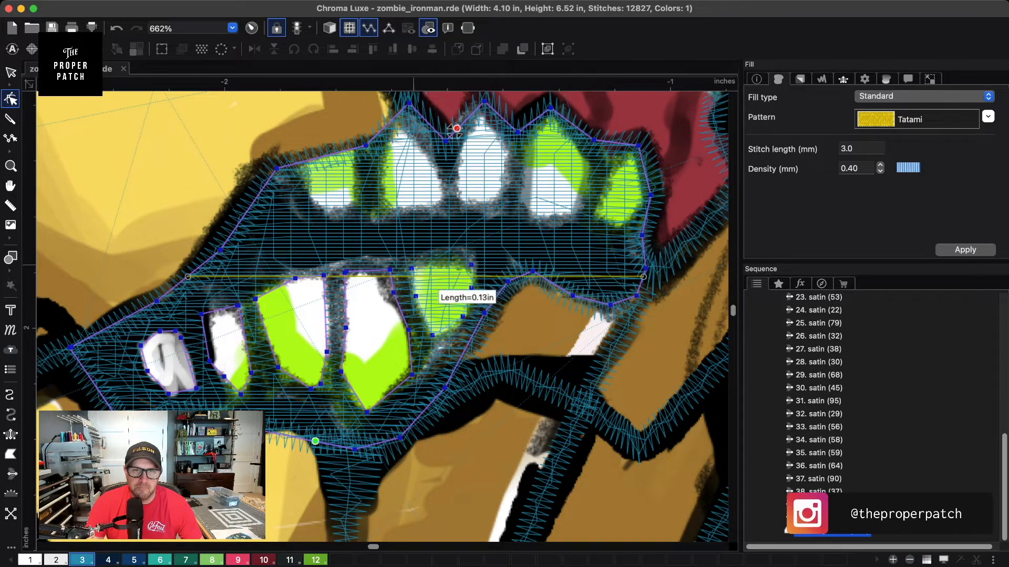
pyautogui.click(438, 262)
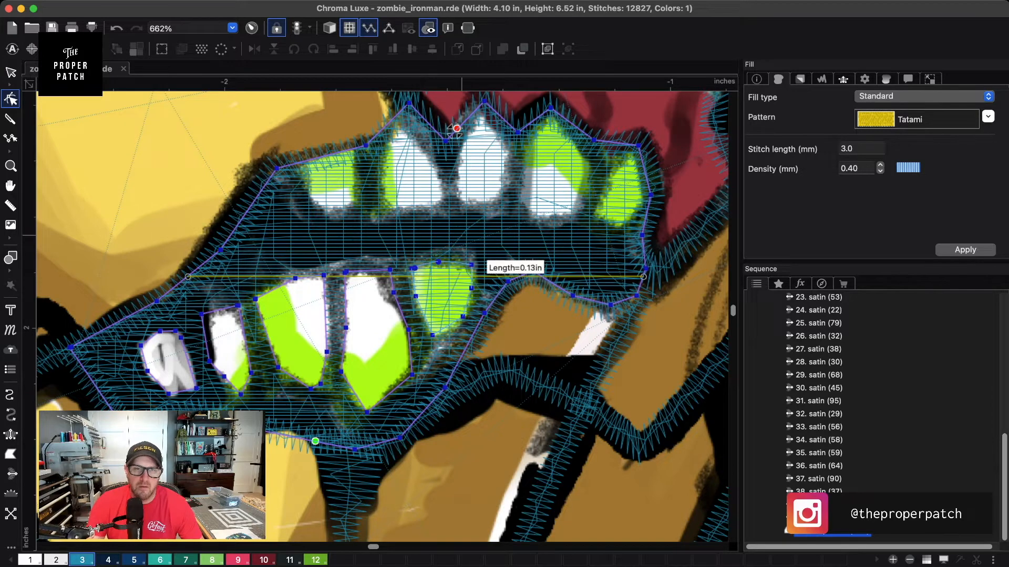
pyautogui.press('Return')
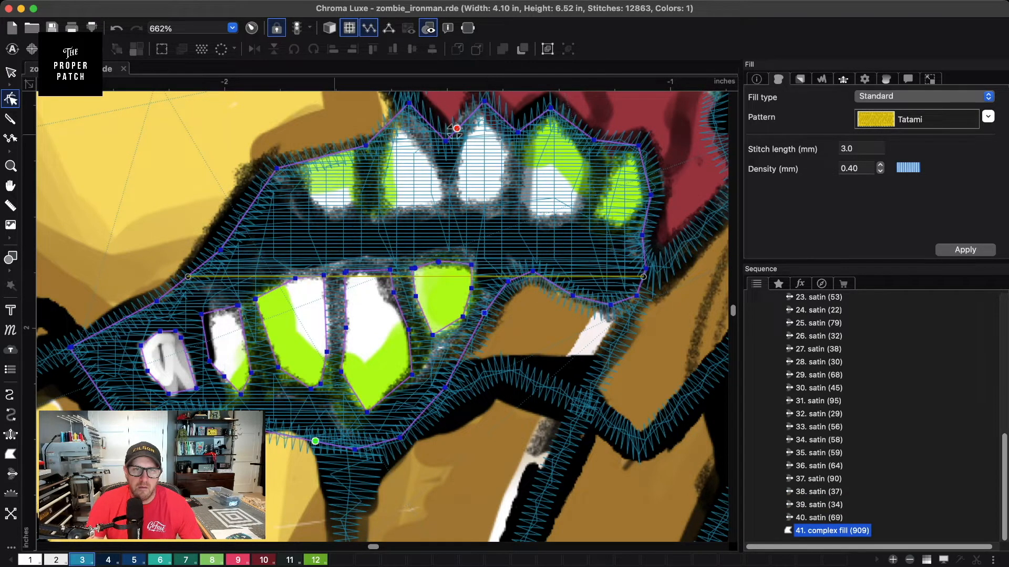
# - Cut a hole in the mouth fill around the short green-and-white tooth at the left end of the upper row
pyautogui.click(303, 176)
pyautogui.click(316, 202)
pyautogui.click(331, 215)
pyautogui.click(353, 207)
pyautogui.click(355, 186)
pyautogui.click(355, 160)
pyautogui.click(304, 174)
pyautogui.press('Return')
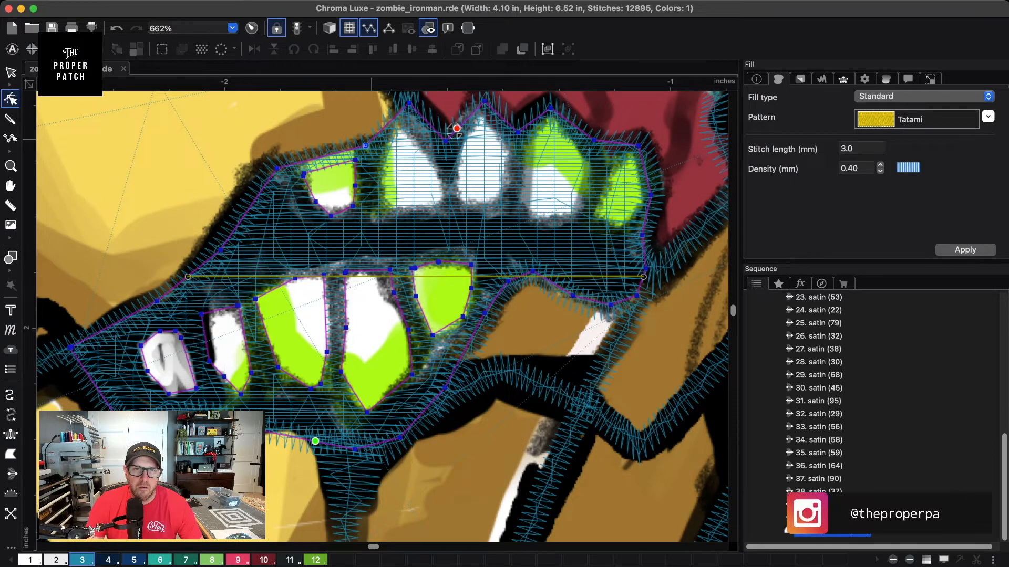
# - Cut a hole in the mouth fill around the second tooth from the left in the upper row
pyautogui.click(366, 145)
pyautogui.click(383, 172)
pyautogui.click(385, 200)
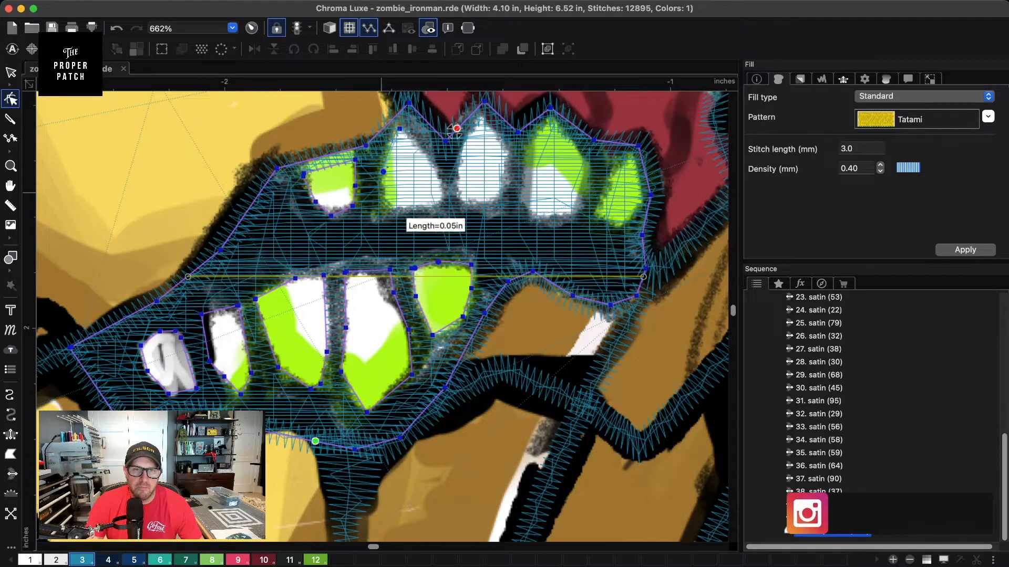
pyautogui.click(395, 209)
pyautogui.click(425, 205)
pyautogui.click(442, 198)
pyautogui.click(437, 172)
pyautogui.click(420, 149)
pyautogui.press('Return')
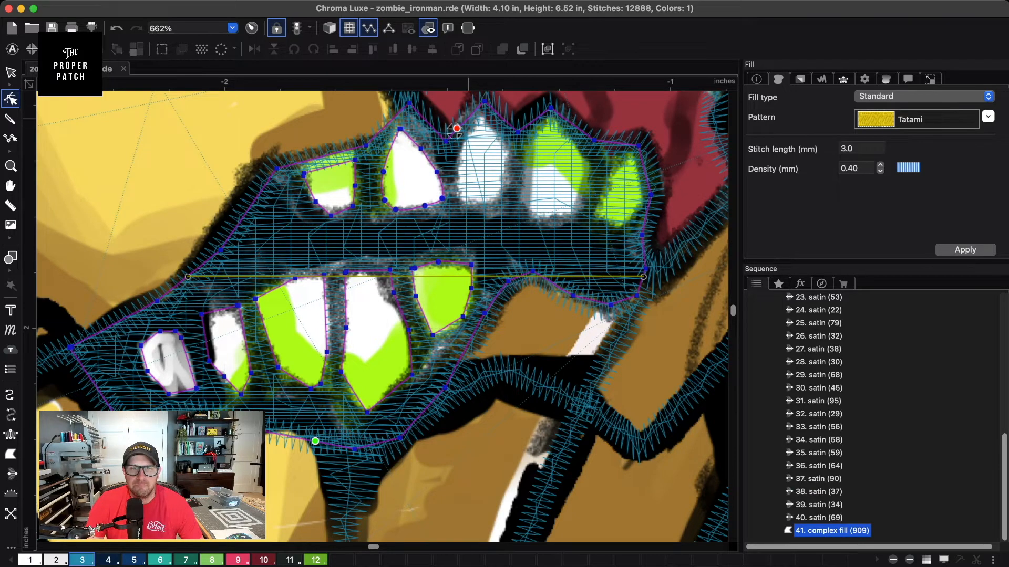
# - Cut a hole in the mouth fill around the white pointed third tooth of the upper row
pyautogui.click(462, 155)
pyautogui.click(458, 192)
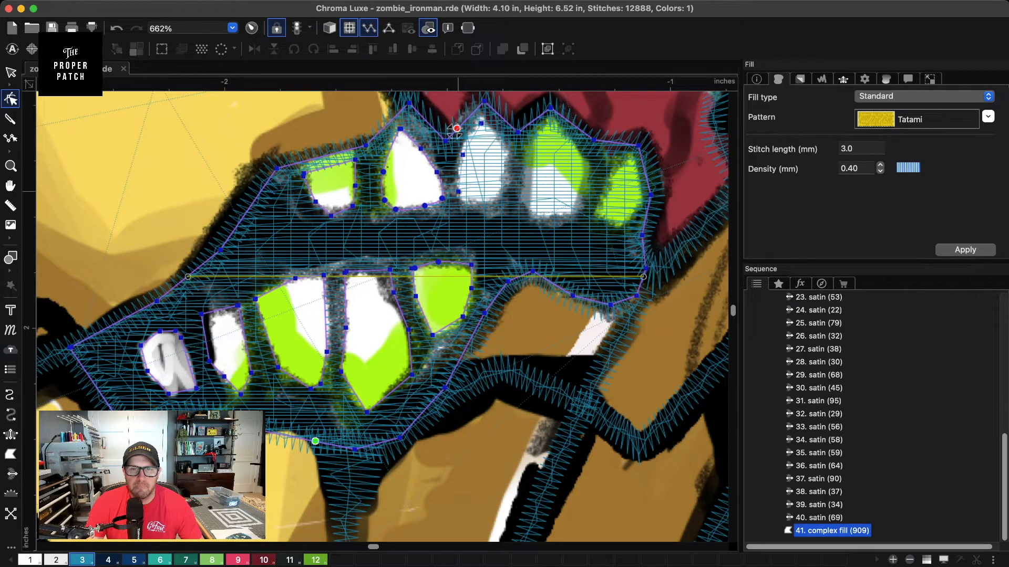
pyautogui.click(486, 209)
pyautogui.click(500, 197)
pyautogui.click(505, 169)
pyautogui.click(507, 148)
pyautogui.click(457, 128)
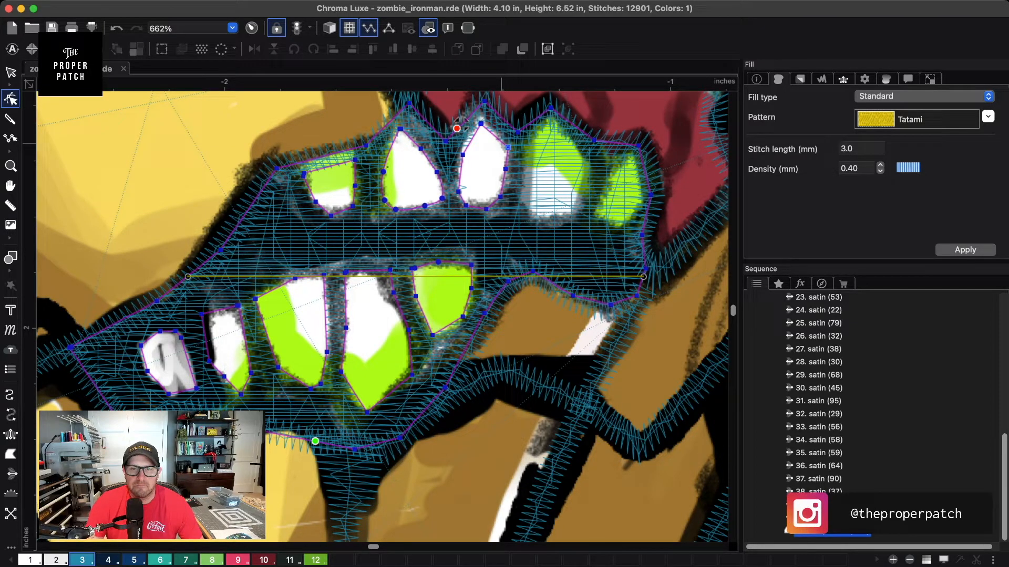
# - Cut a hole in the mouth fill around the green-and-white pointed fourth tooth of the upper row
pyautogui.click(549, 122)
pyautogui.click(528, 150)
pyautogui.click(527, 180)
pyautogui.click(523, 201)
pyautogui.click(534, 214)
pyautogui.click(559, 216)
pyautogui.click(577, 205)
pyautogui.click(586, 166)
pyautogui.click(565, 135)
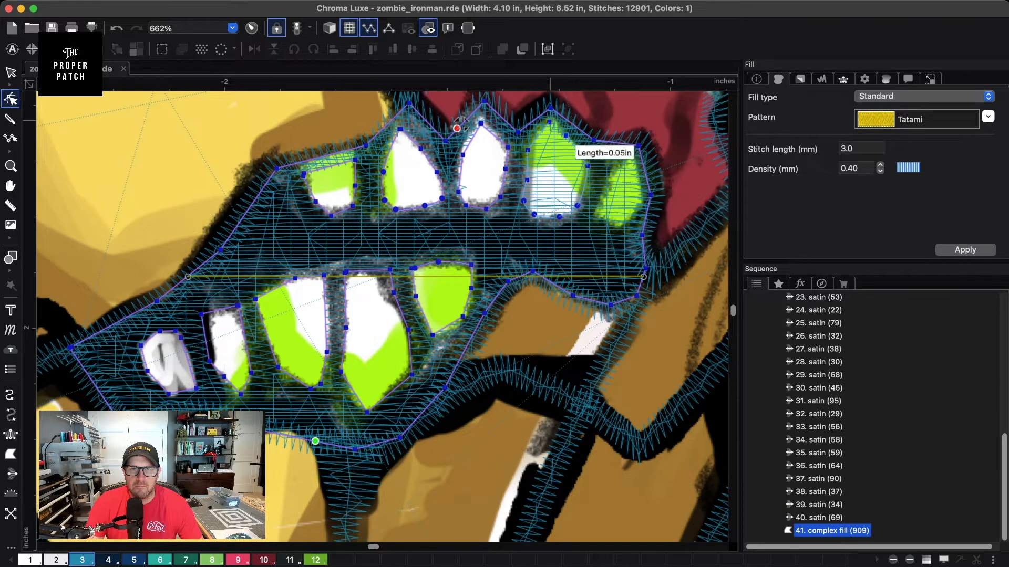
pyautogui.click(550, 122)
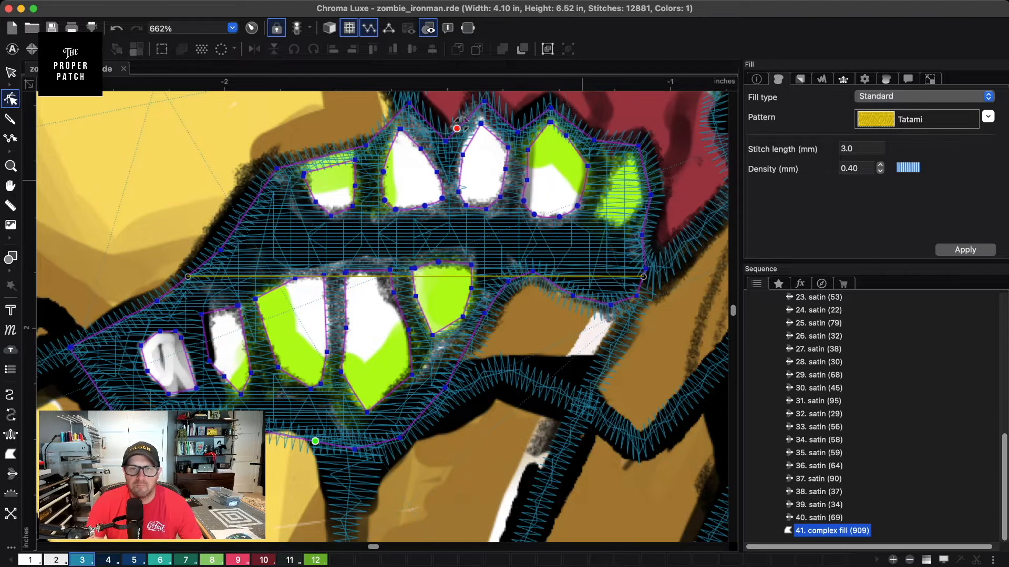
# - Cut a hole in the mouth fill around the narrow green tooth at the right end of the upper row
pyautogui.click(629, 158)
pyautogui.click(607, 181)
pyautogui.click(597, 214)
pyautogui.click(611, 225)
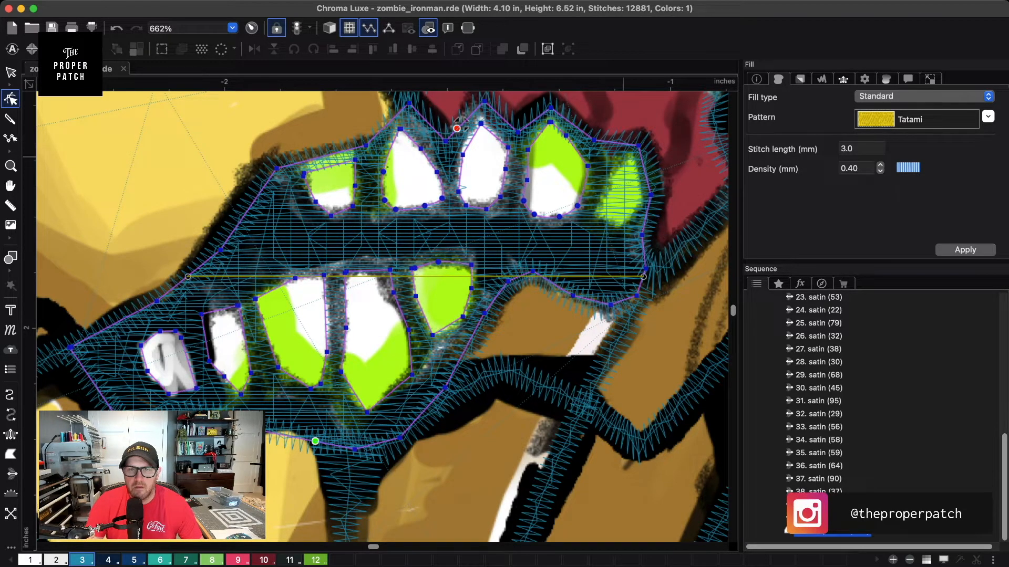
pyautogui.click(613, 227)
pyautogui.click(628, 224)
pyautogui.click(639, 203)
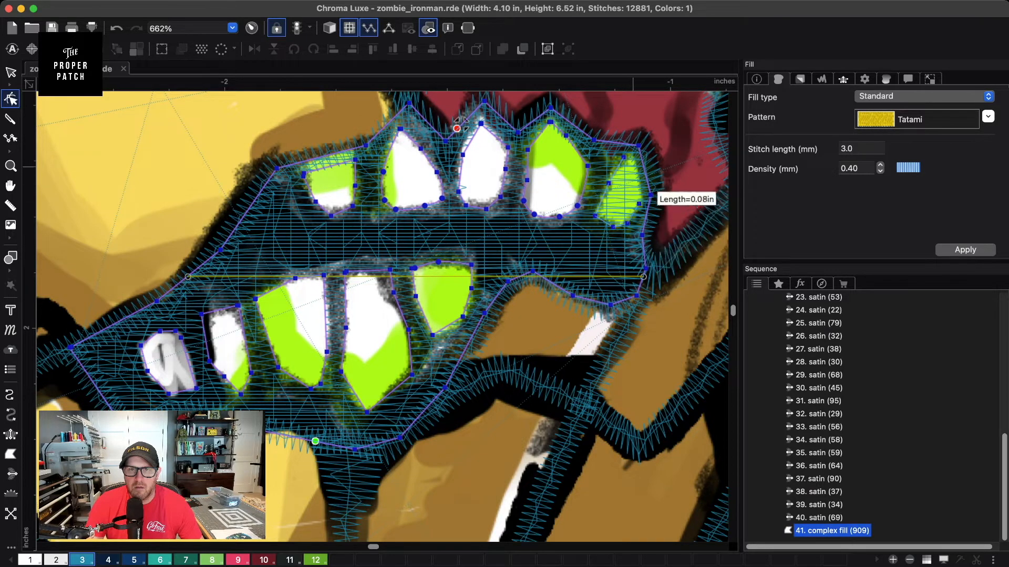
pyautogui.click(632, 164)
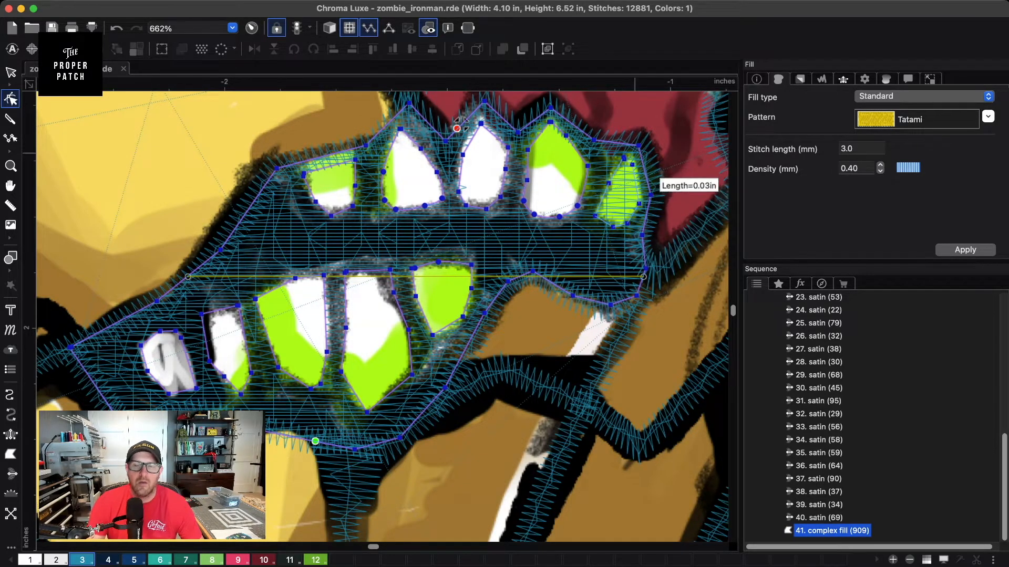
pyautogui.press('Return')
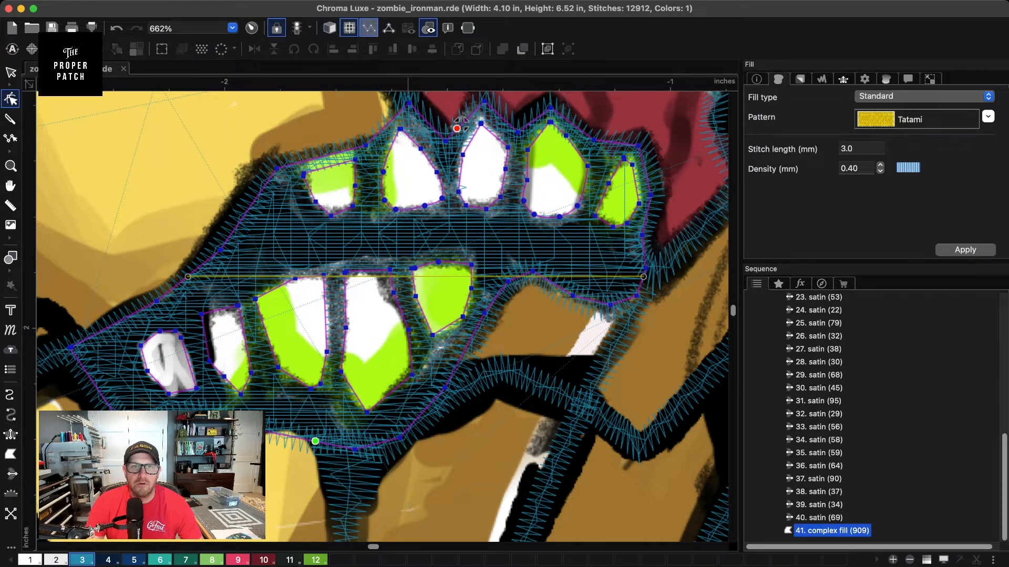
# - Turn on the 3D stitch preview, deselect the mouth fill and examine its tooth holes up close and within the whole mask
pyautogui.click(330, 28)
pyautogui.scroll(-5, 461, 124)
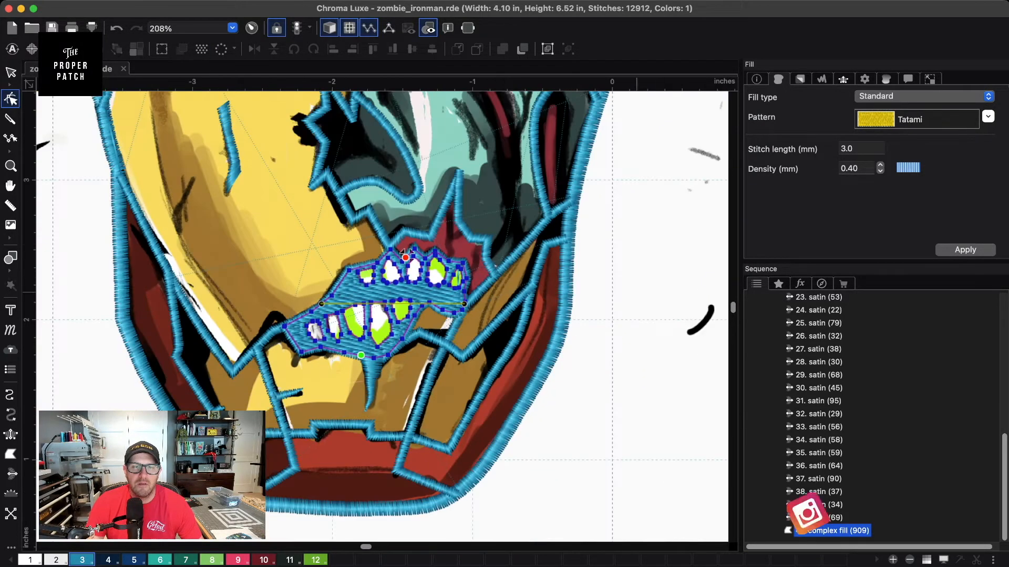
pyautogui.press('Escape')
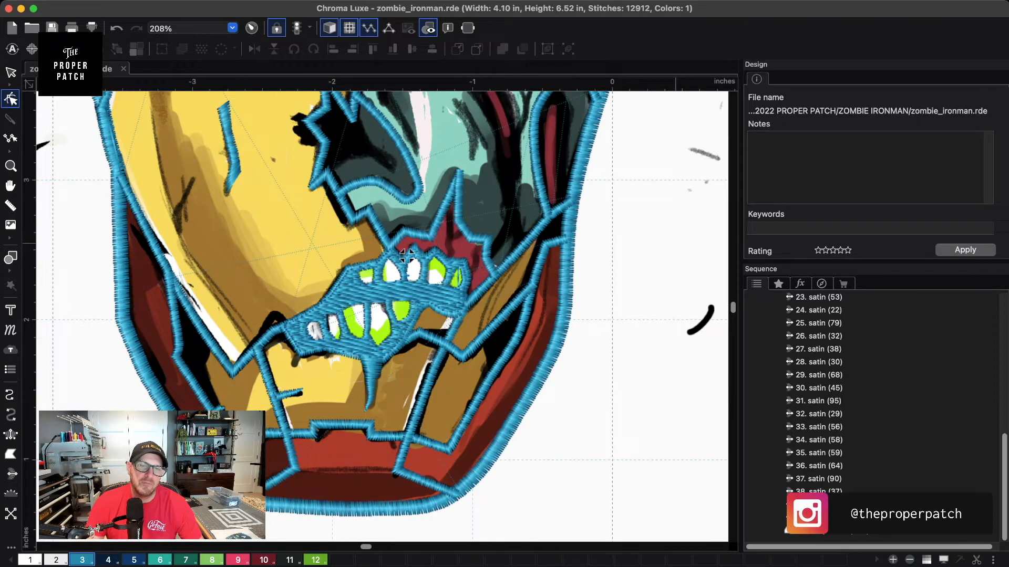
pyautogui.scroll(-3, 407, 256)
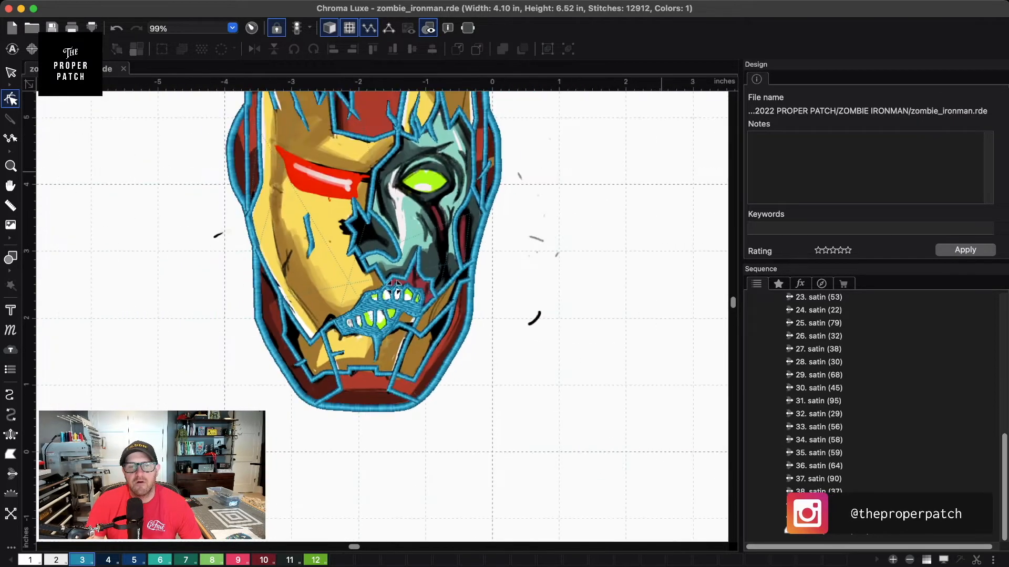
pyautogui.scroll(5, 396, 284)
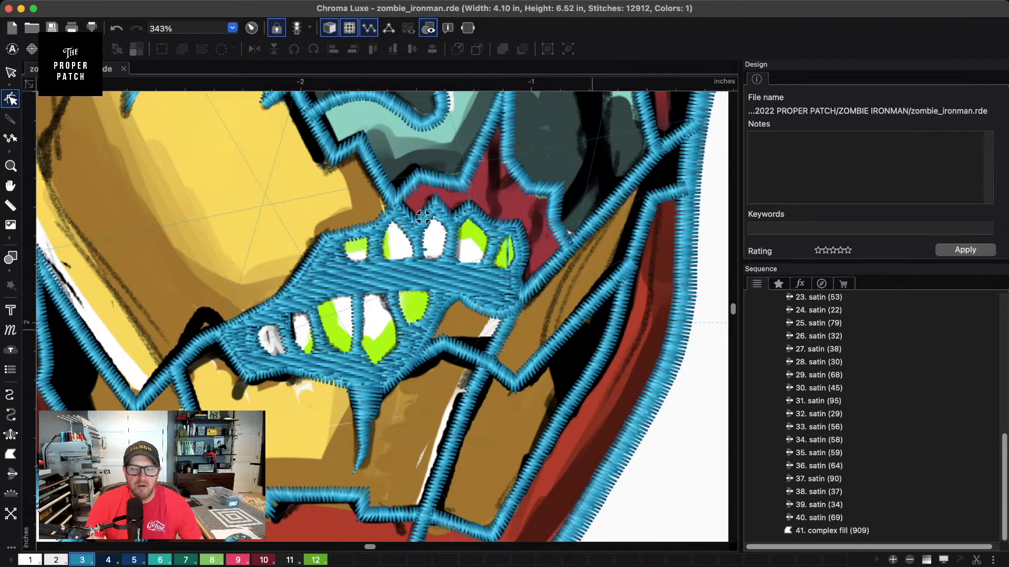
pyautogui.scroll(-2, 423, 216)
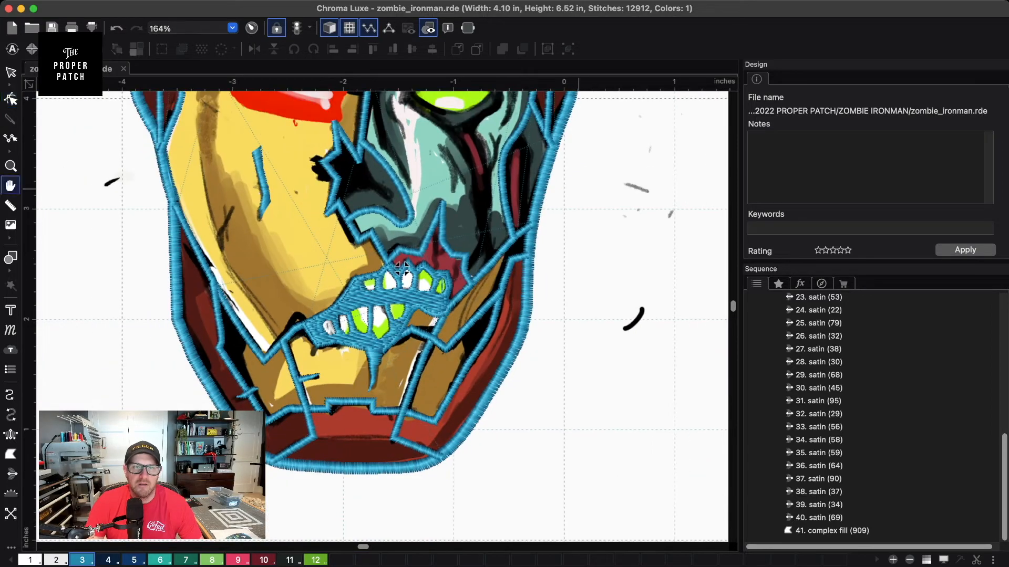
# - Draw a Tatami complex fill over the black nose cavity, following its spiked left edge and the curved shadow on the right
pyautogui.press('space')
pyautogui.moveTo(412, 152); pyautogui.dragTo(372, 442)
pyautogui.scroll(-6, 373, 442)
pyautogui.scroll(2, 373, 441)
pyautogui.scroll(4, 374, 437)
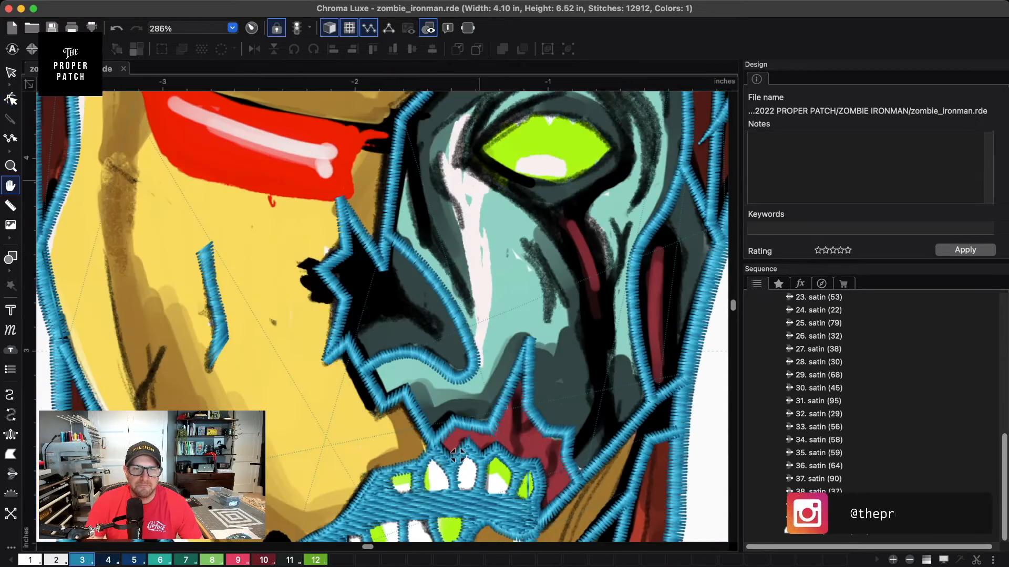
pyautogui.scroll(3, 381, 317)
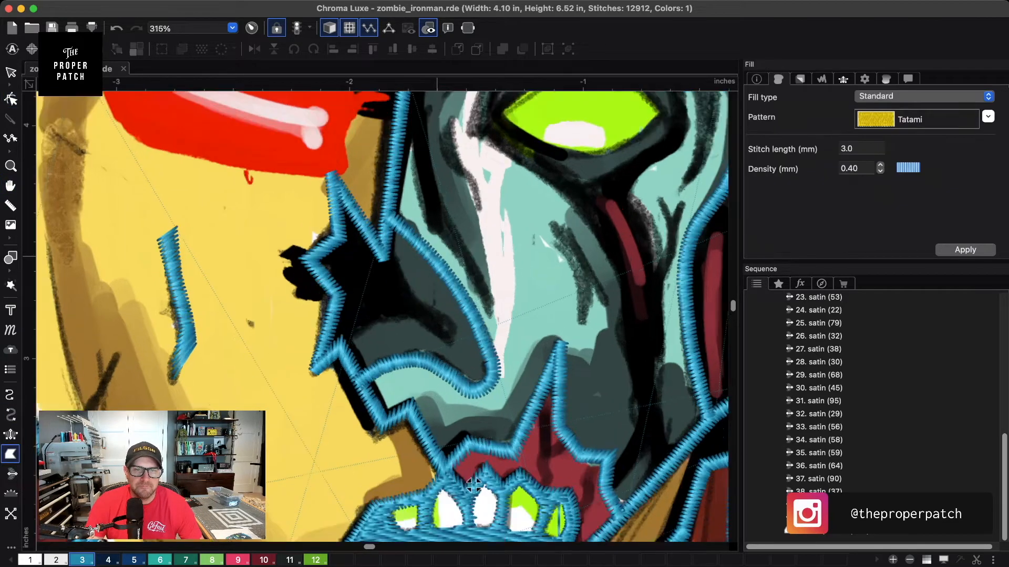
pyautogui.click(278, 235)
pyautogui.click(315, 286)
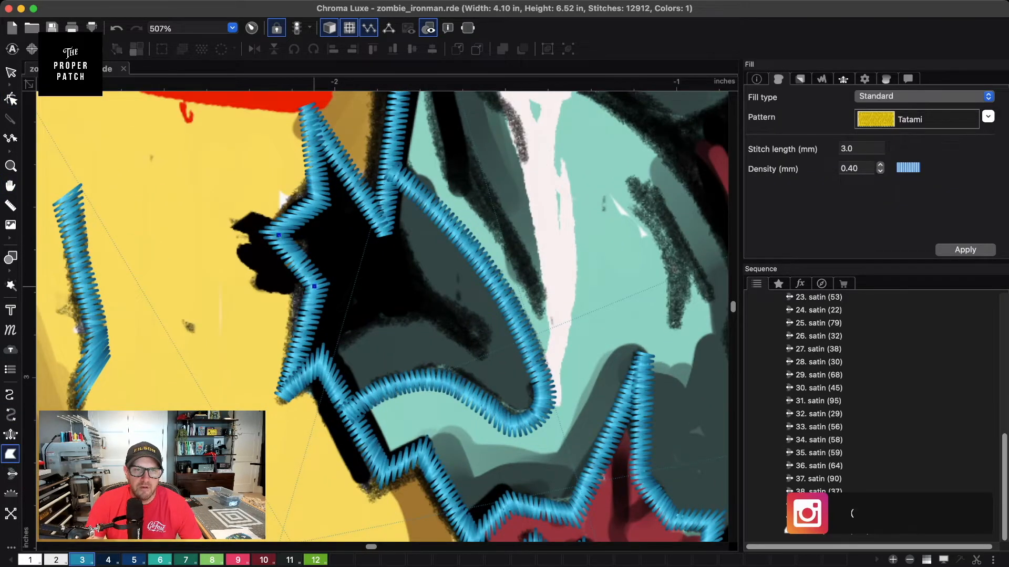
pyautogui.click(288, 383)
pyautogui.click(341, 347)
pyautogui.click(370, 322)
pyautogui.click(407, 317)
pyautogui.click(460, 345)
pyautogui.click(477, 357)
pyautogui.click(484, 335)
pyautogui.click(458, 310)
pyautogui.click(426, 289)
pyautogui.click(413, 255)
pyautogui.click(393, 195)
pyautogui.click(384, 227)
pyautogui.click(313, 122)
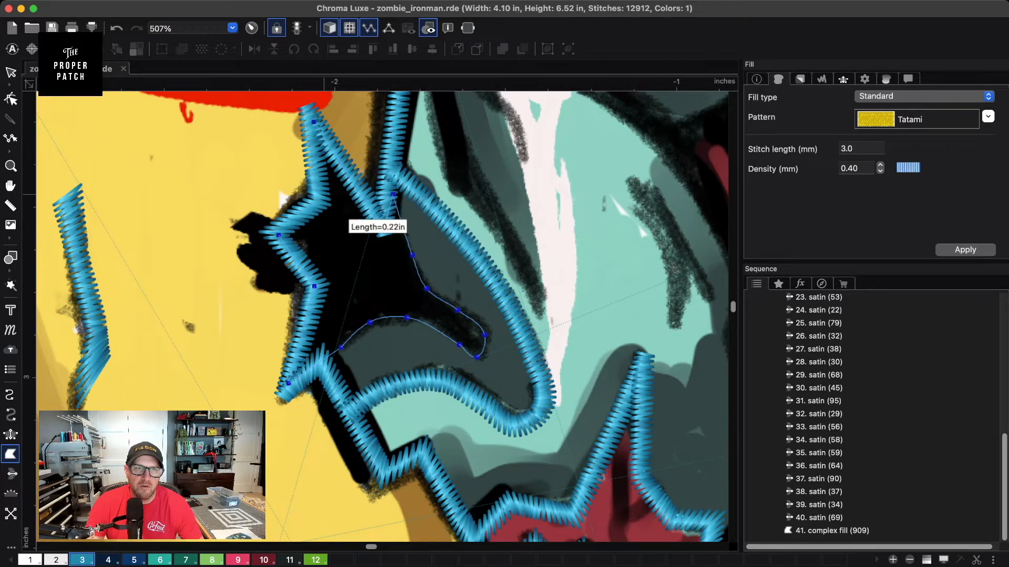
pyautogui.click(317, 201)
pyautogui.press('Return')
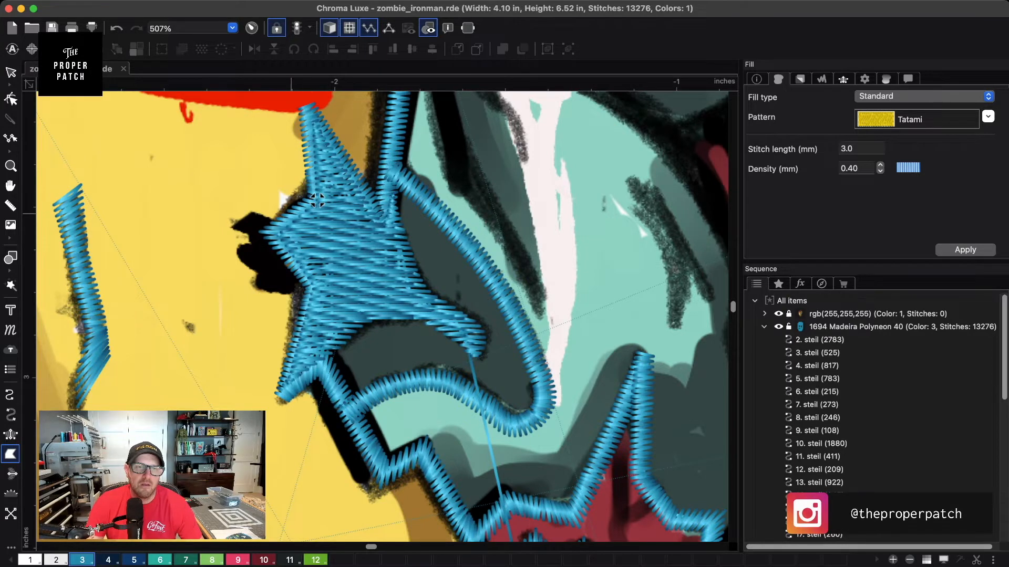
# - Draw a small jagged Tatami complex fill over the black splotch just left of the nose cavity
pyautogui.click(254, 212)
pyautogui.click(226, 227)
pyautogui.click(252, 239)
pyautogui.click(213, 263)
pyautogui.click(255, 280)
pyautogui.click(266, 296)
pyautogui.click(311, 285)
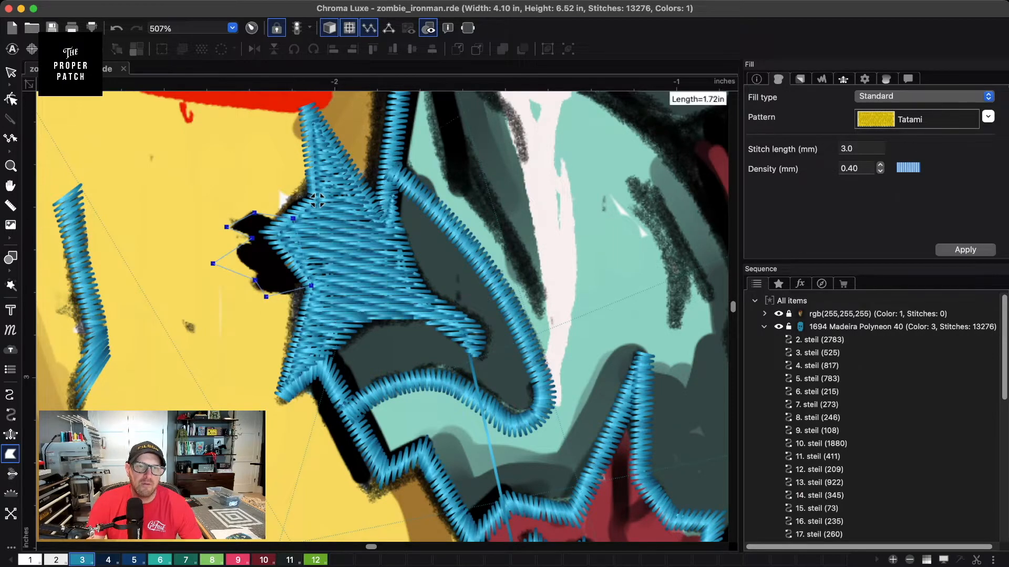
pyautogui.press('Return')
# - Draw a Tatami complex fill over the black shadow strip along the zombie face's left edge, from the forehead down beside the nose
pyautogui.scroll(-5, 230, 270)
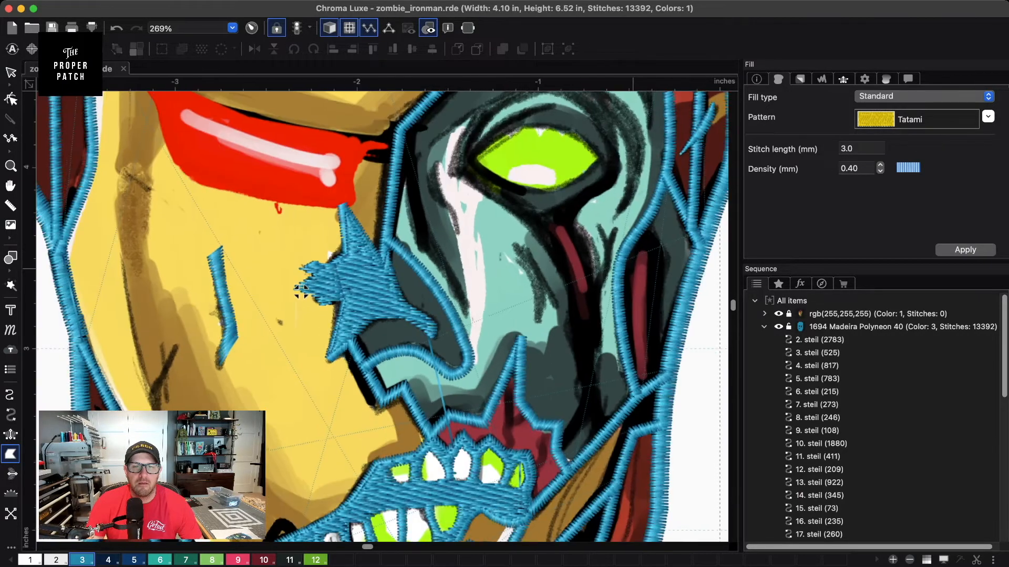
pyautogui.scroll(5, 340, 301)
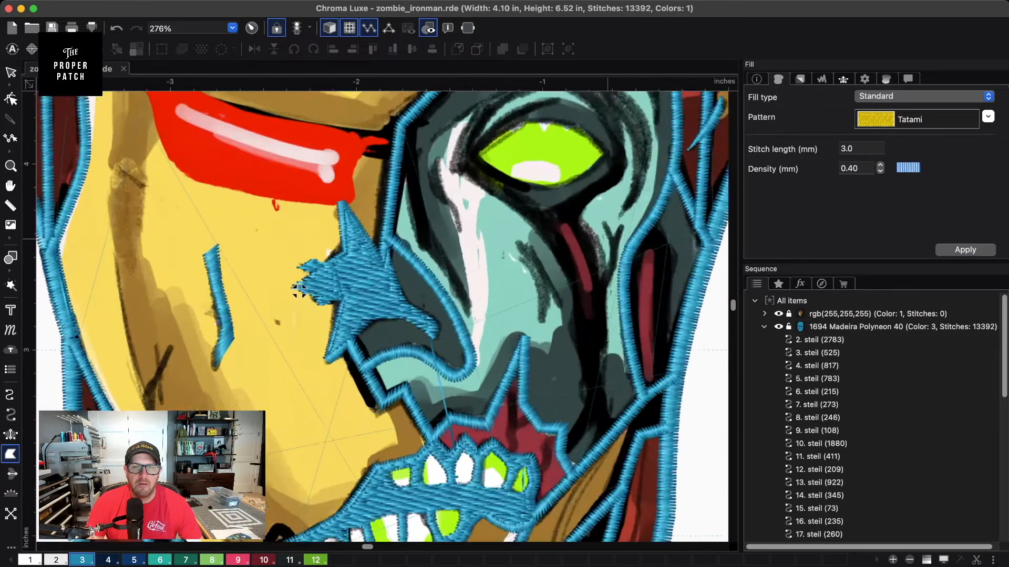
pyautogui.moveTo(588, 284); pyautogui.dragTo(513, 290)
pyautogui.scroll(-3, 128, 304)
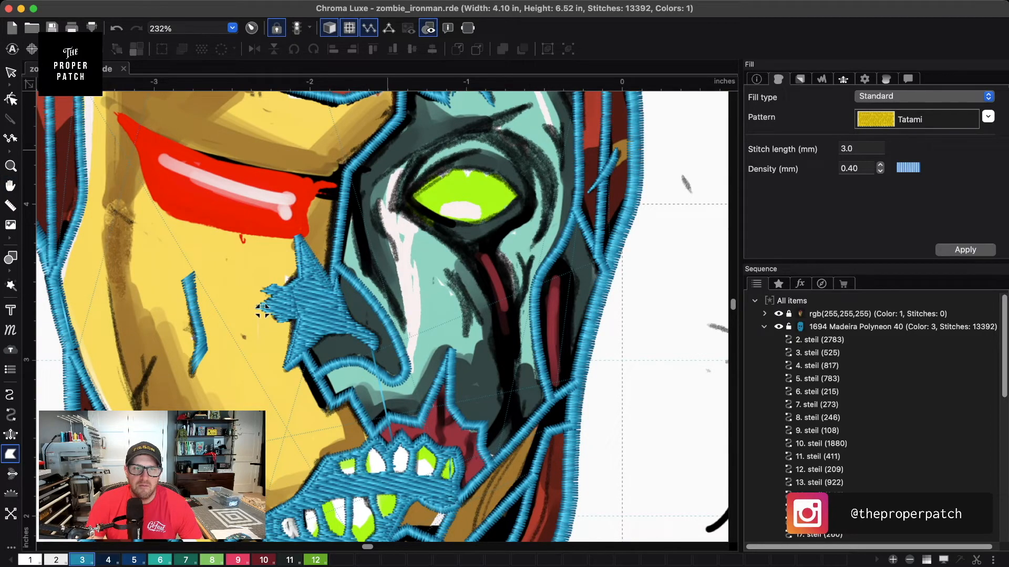
pyautogui.scroll(2, 263, 310)
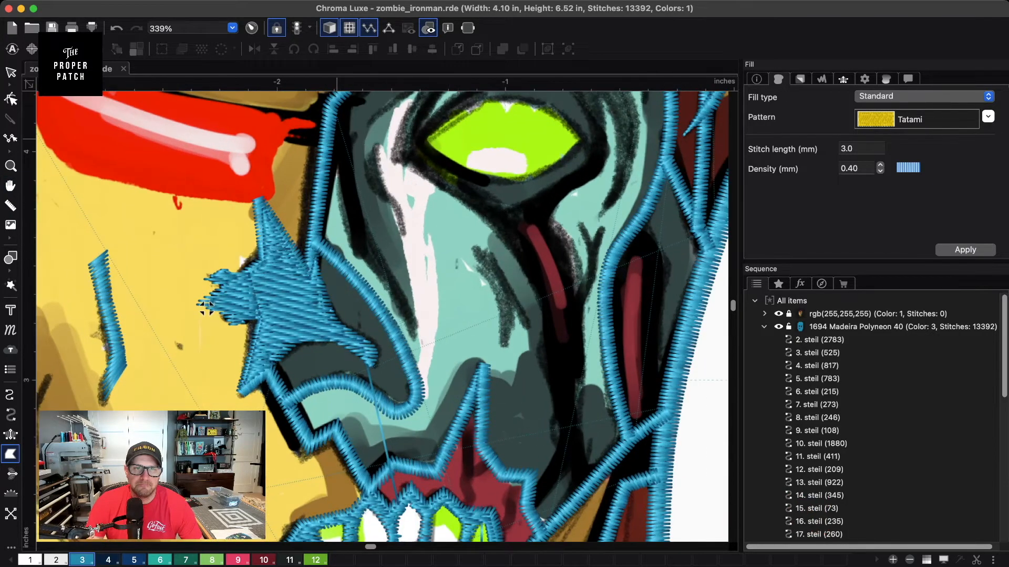
pyautogui.click(330, 125)
pyautogui.click(340, 197)
pyautogui.click(353, 248)
pyautogui.click(373, 271)
pyautogui.click(406, 323)
pyautogui.click(417, 344)
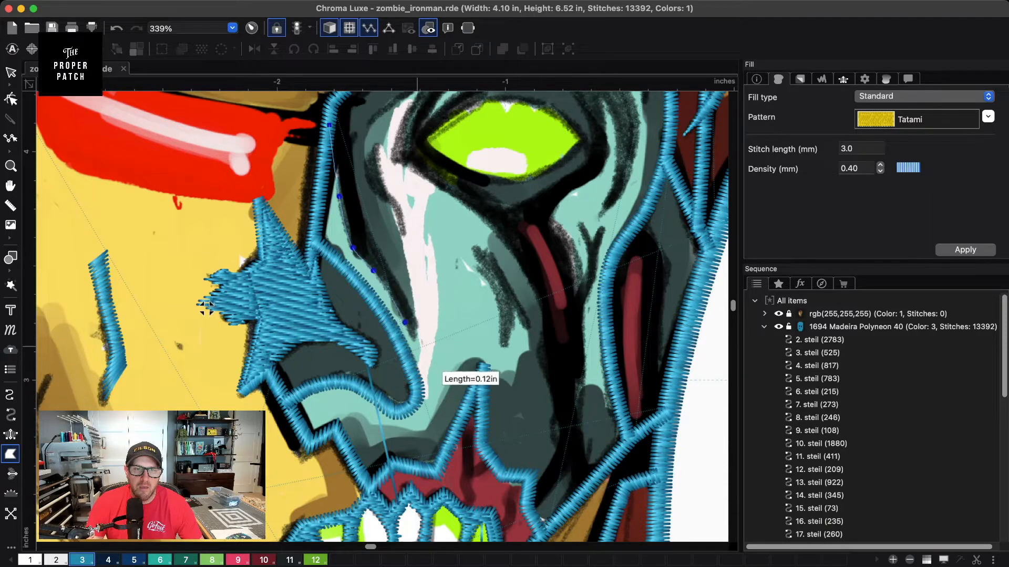
pyautogui.click(407, 297)
pyautogui.click(384, 255)
pyautogui.click(368, 217)
pyautogui.click(356, 172)
pyautogui.click(356, 133)
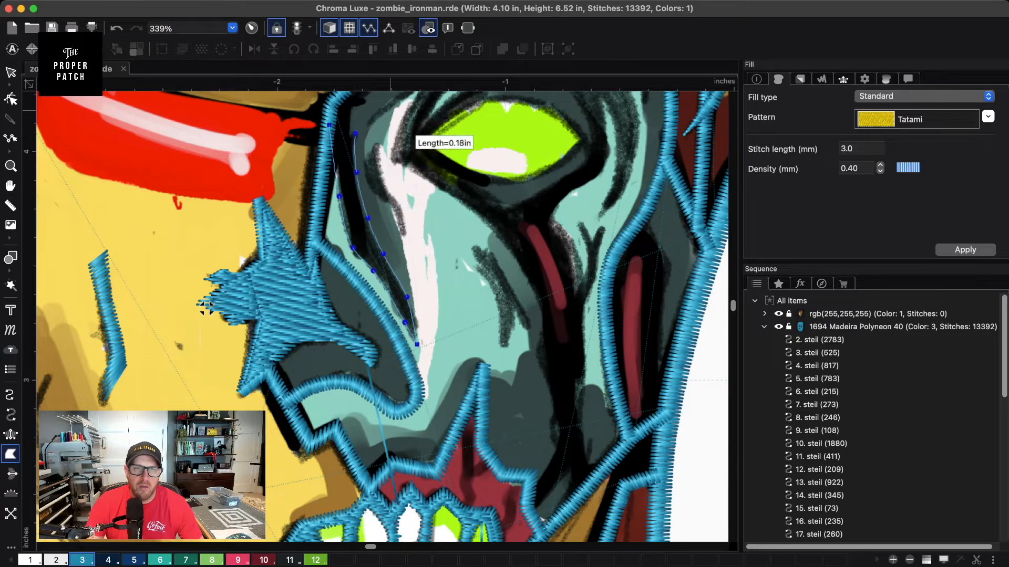
pyautogui.press('space')
pyautogui.moveTo(394, 121); pyautogui.dragTo(405, 249)
pyautogui.click(371, 235)
pyautogui.click(387, 213)
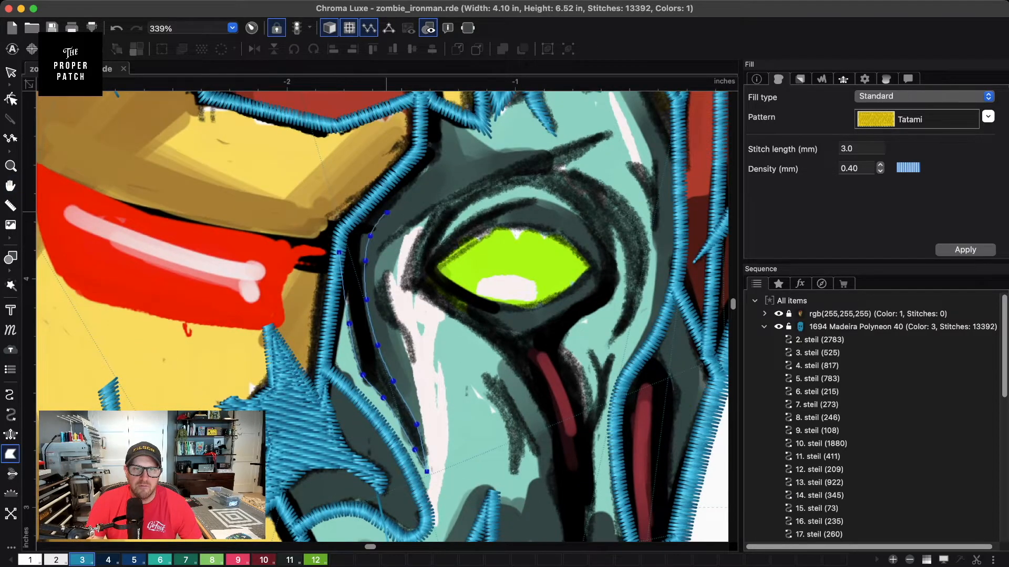
pyautogui.click(415, 183)
pyautogui.click(435, 163)
pyautogui.click(441, 137)
pyautogui.click(439, 104)
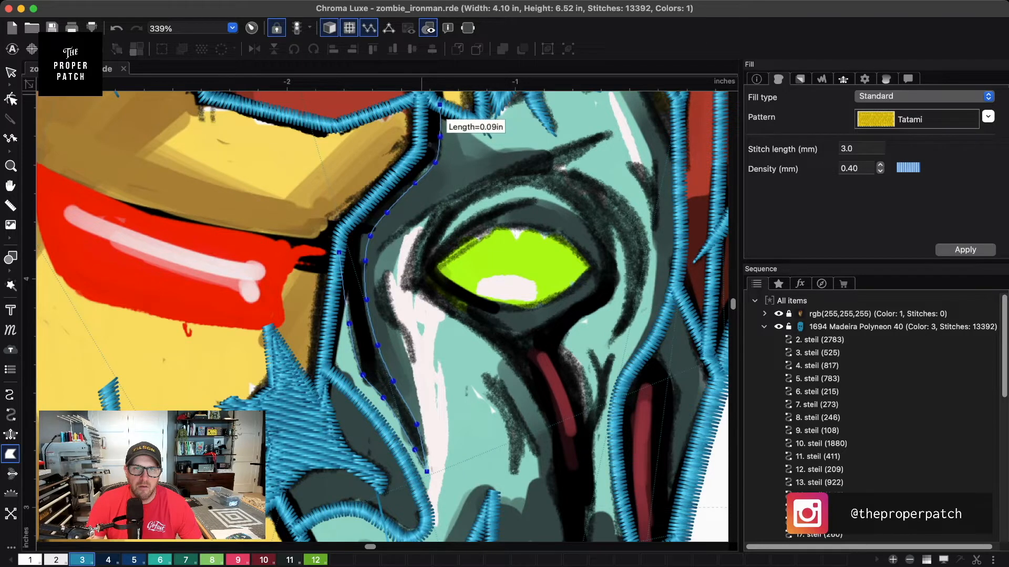
pyautogui.click(421, 94)
pyautogui.click(419, 148)
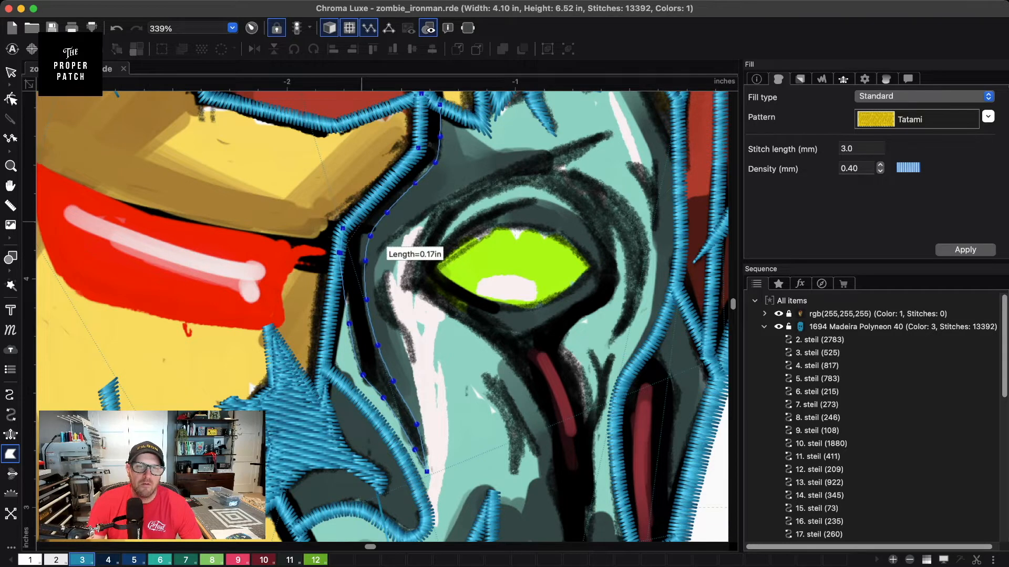
pyautogui.press('Return')
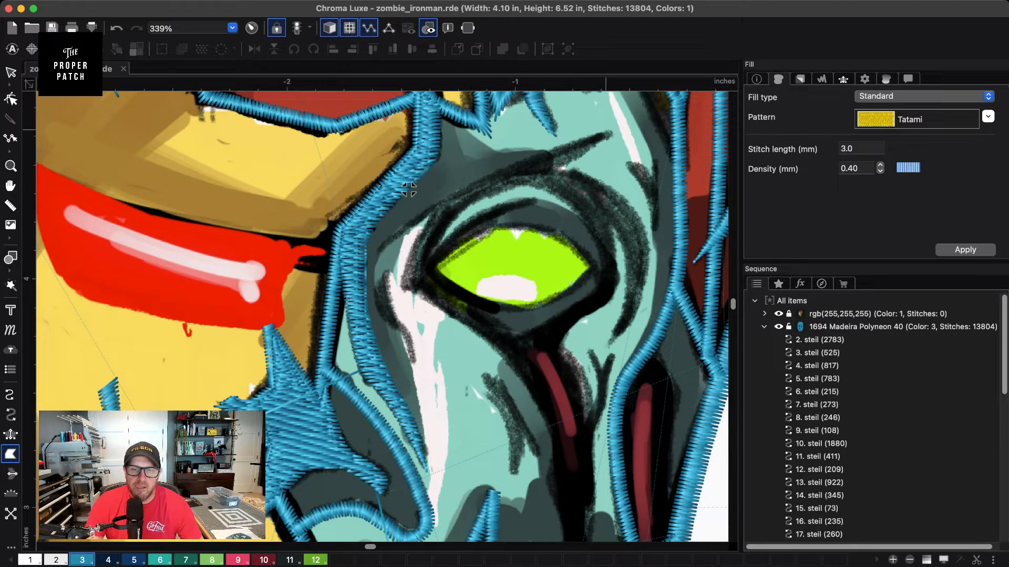
# - Draw a Tatami complex fill over the black cheek panel containing the red streak, at the right side of the zombie face
pyautogui.press('space')
pyautogui.moveTo(541, 403); pyautogui.dragTo(438, 208)
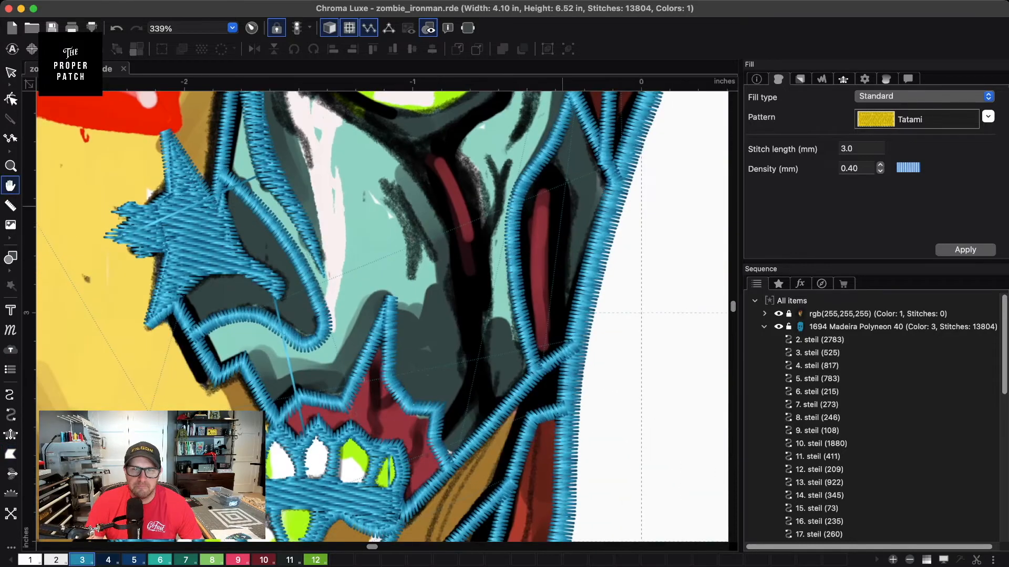
pyautogui.click(546, 146)
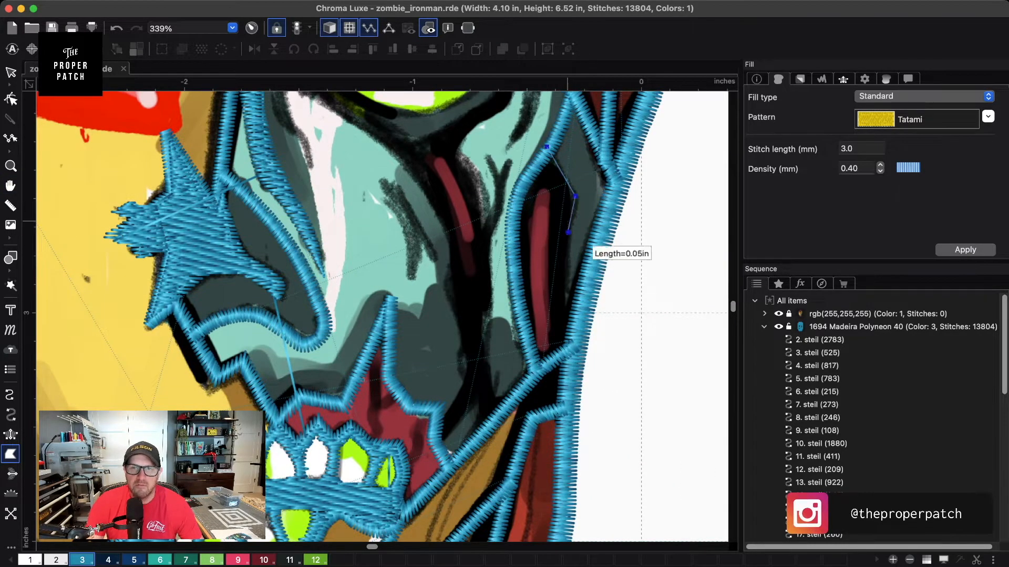
pyautogui.rightClick(567, 176)
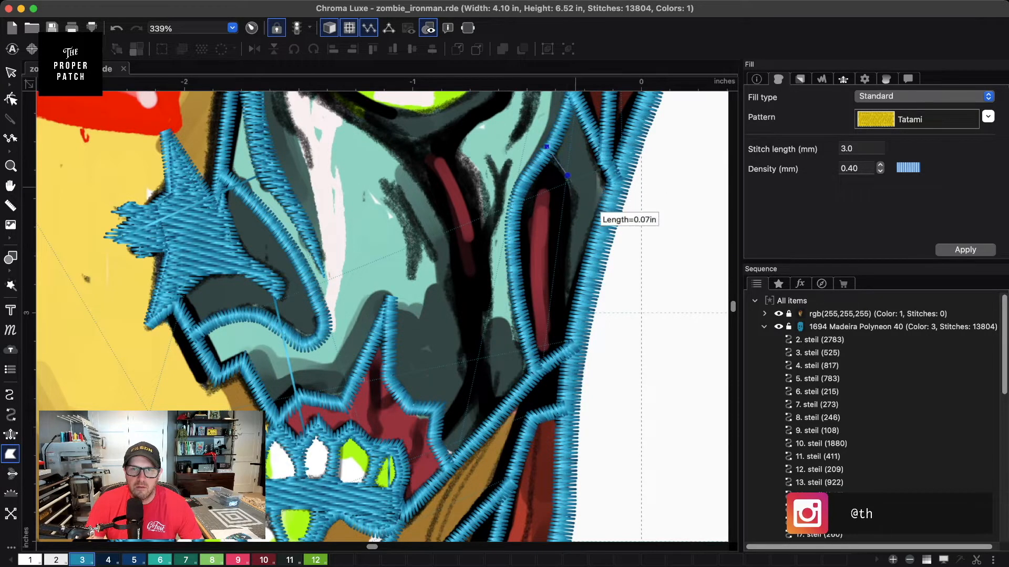
pyautogui.rightClick(573, 196)
pyautogui.rightClick(568, 242)
pyautogui.rightClick(576, 321)
pyautogui.click(572, 349)
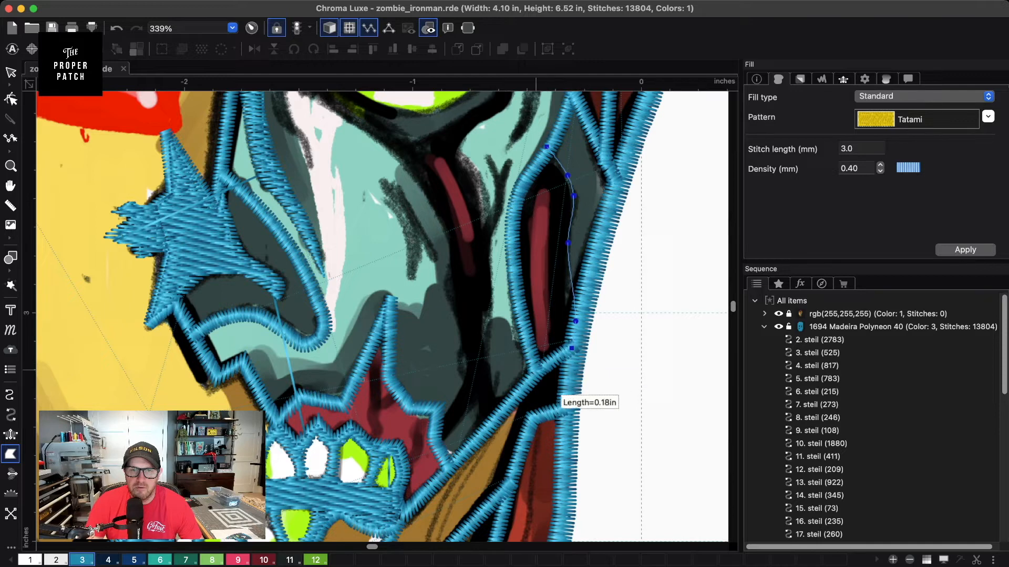
pyautogui.click(520, 314)
pyautogui.click(511, 255)
pyautogui.click(511, 208)
pyautogui.press('BackSpace')
pyautogui.press('BackSpace')
pyautogui.click(513, 242)
pyautogui.click(514, 205)
pyautogui.click(528, 176)
pyautogui.click(546, 148)
pyautogui.press('Return')
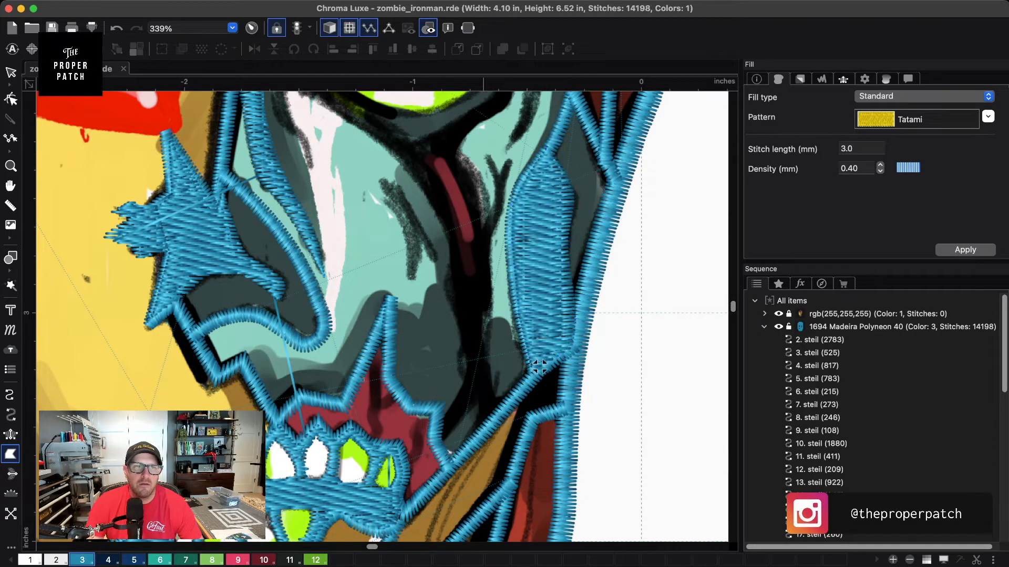
# - Turn off the 3D stitch preview with the cheek panel fill selected and its red streak enlarged
pyautogui.press('Escape')
pyautogui.click(329, 28)
pyautogui.scroll(8, 547, 273)
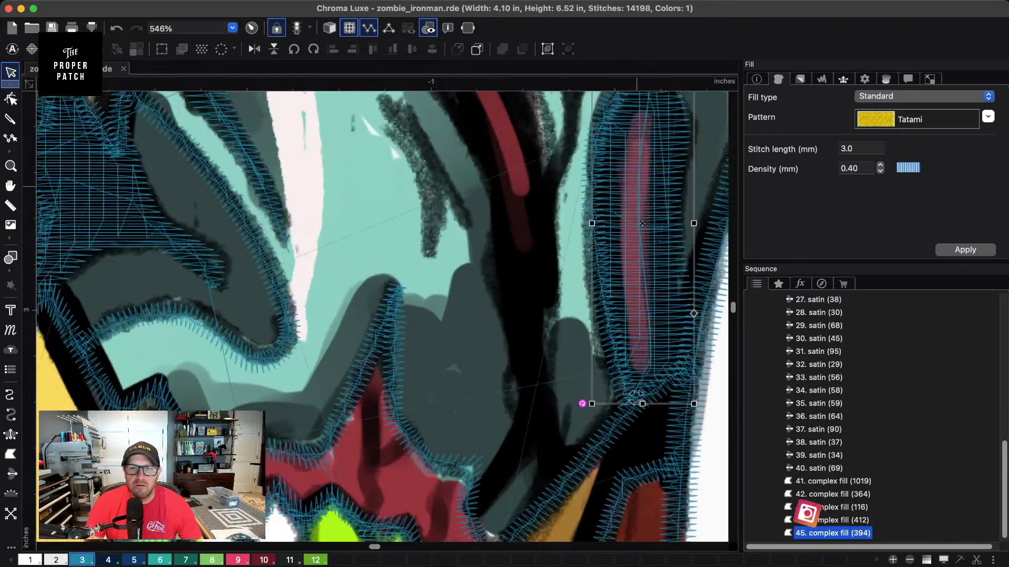
# - Cut a hole in the cheek panel's Tatami fill by tracing all around the red streak
pyautogui.click(593, 252)
pyautogui.press('space')
pyautogui.moveTo(594, 253); pyautogui.dragTo(295, 318)
pyautogui.press('r')
pyautogui.click(422, 489)
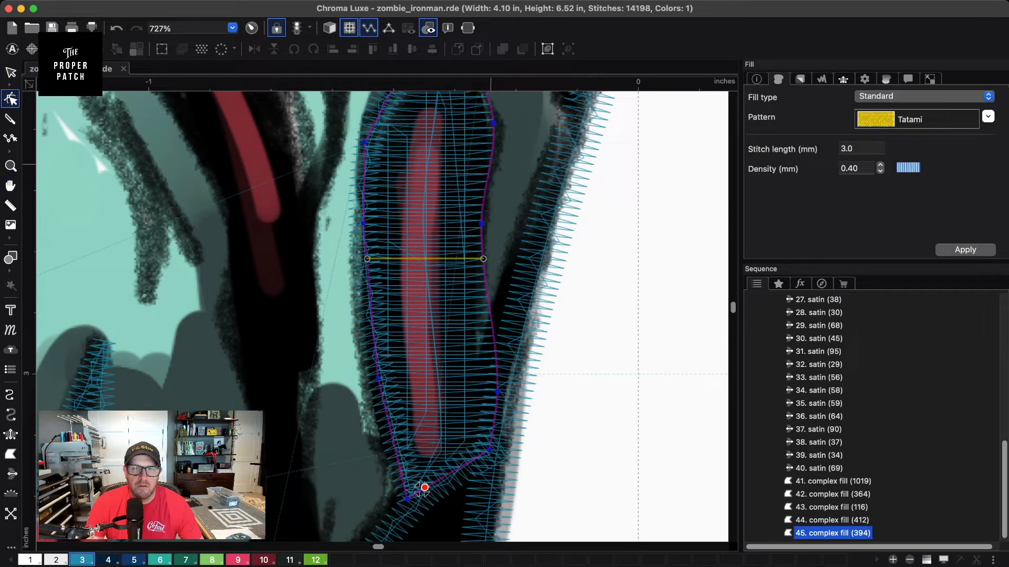
pyautogui.click(429, 113)
pyautogui.click(415, 134)
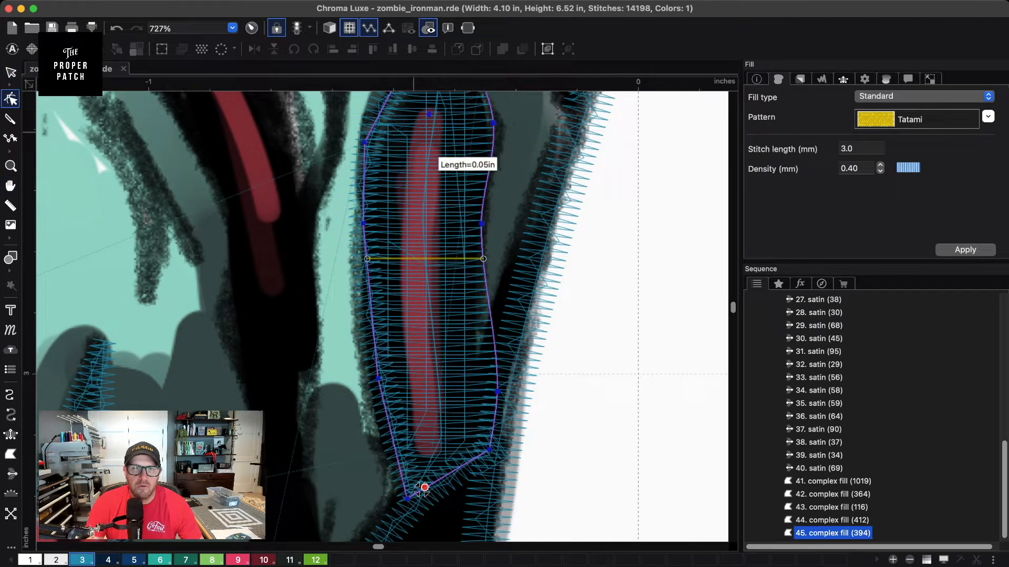
pyautogui.click(408, 190)
pyautogui.click(403, 275)
pyautogui.click(405, 337)
pyautogui.click(413, 386)
pyautogui.click(415, 423)
pyautogui.click(424, 451)
pyautogui.click(441, 443)
pyautogui.click(439, 398)
pyautogui.click(431, 334)
pyautogui.click(431, 266)
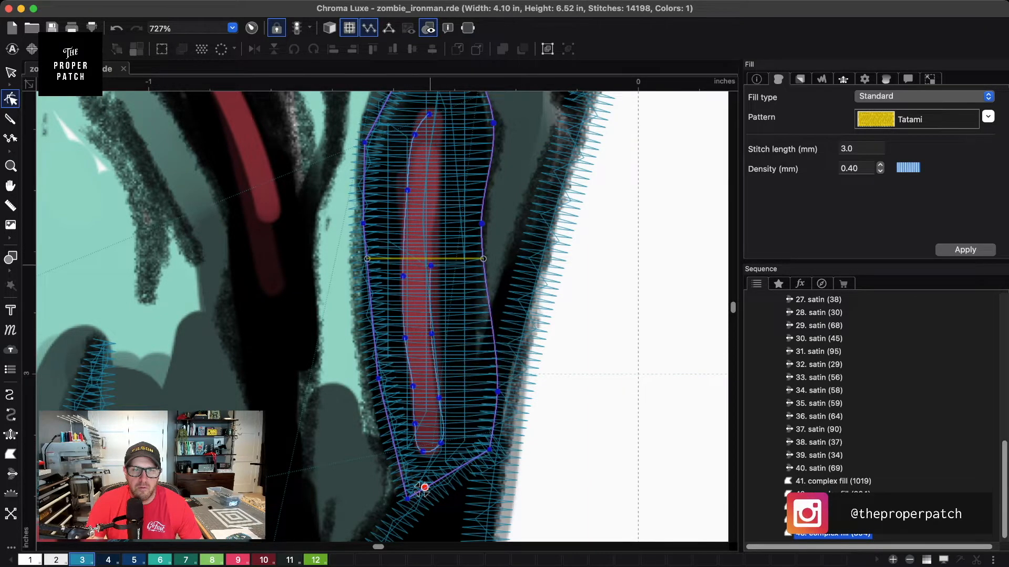
pyautogui.click(435, 201)
pyautogui.click(441, 158)
pyautogui.click(451, 134)
pyautogui.press('Return')
pyautogui.click(433, 113)
pyautogui.press('Return')
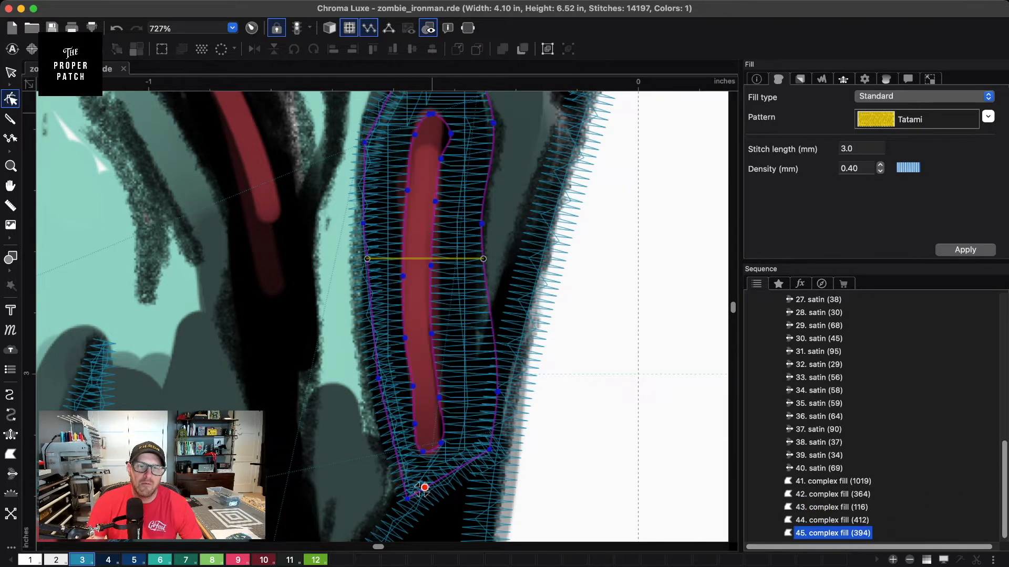
# - Draw a Tatami complex fill over the V-shaped black area below the dark red side strips at the helmet's right edge
pyautogui.scroll(-4, 322, 295)
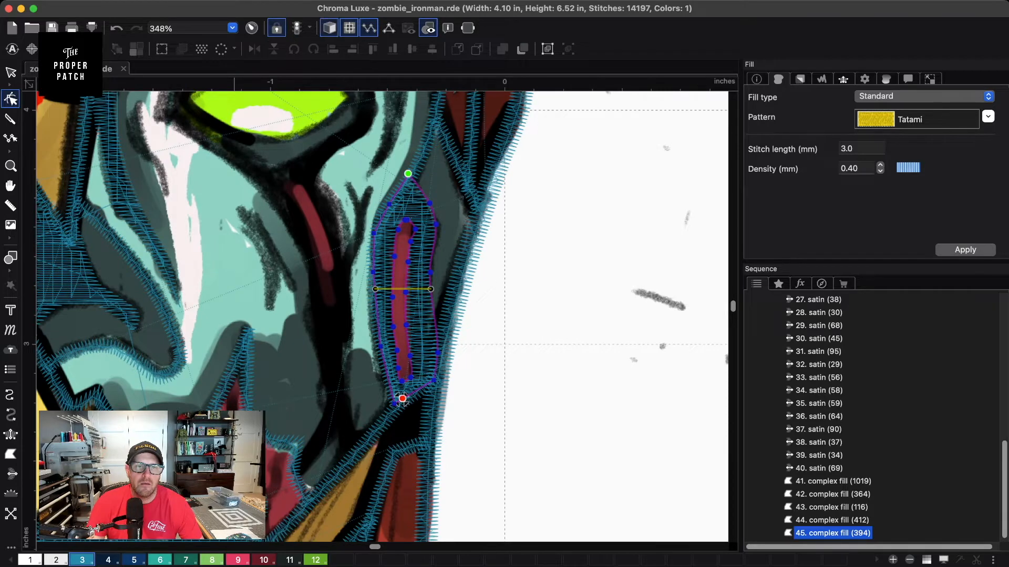
pyautogui.moveTo(402, 398); pyautogui.dragTo(395, 556)
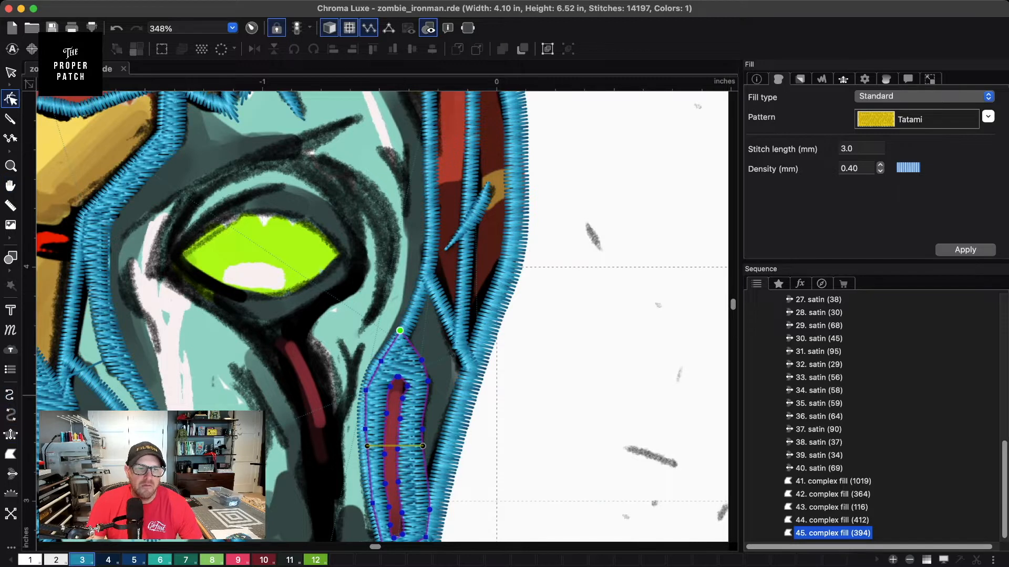
pyautogui.click(10, 454)
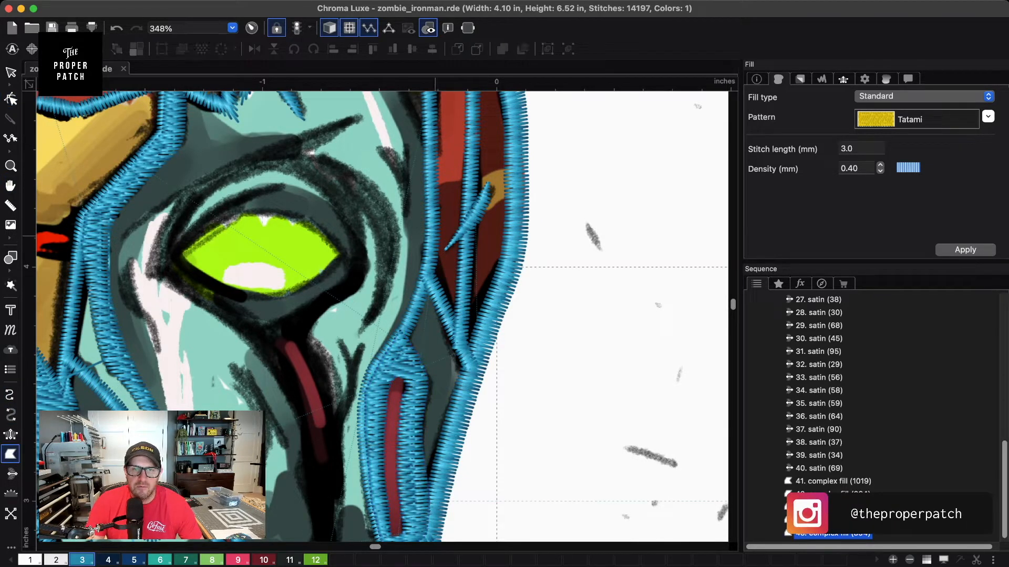
pyautogui.click(446, 274)
pyautogui.click(464, 310)
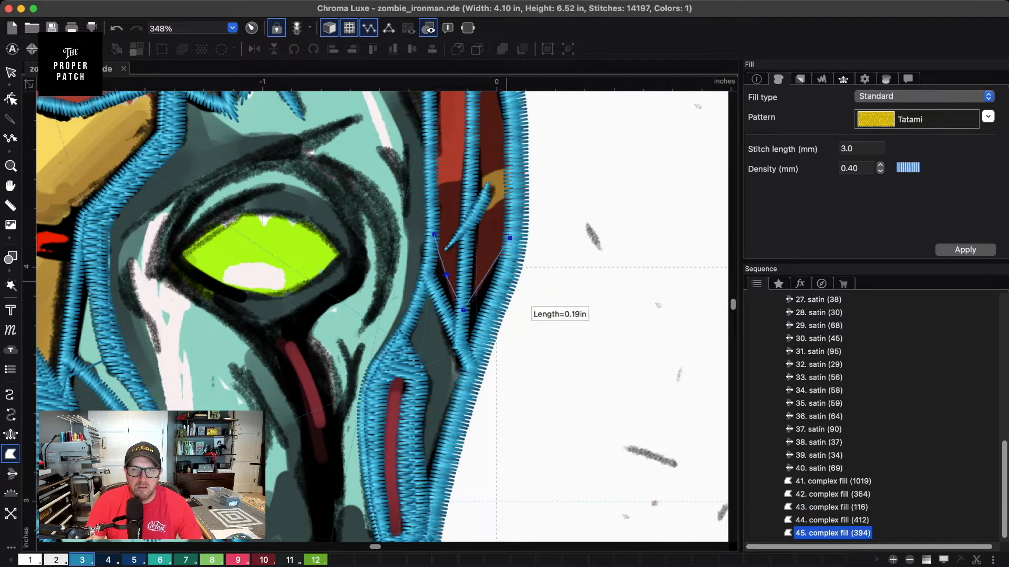
pyautogui.click(505, 278)
pyautogui.click(473, 364)
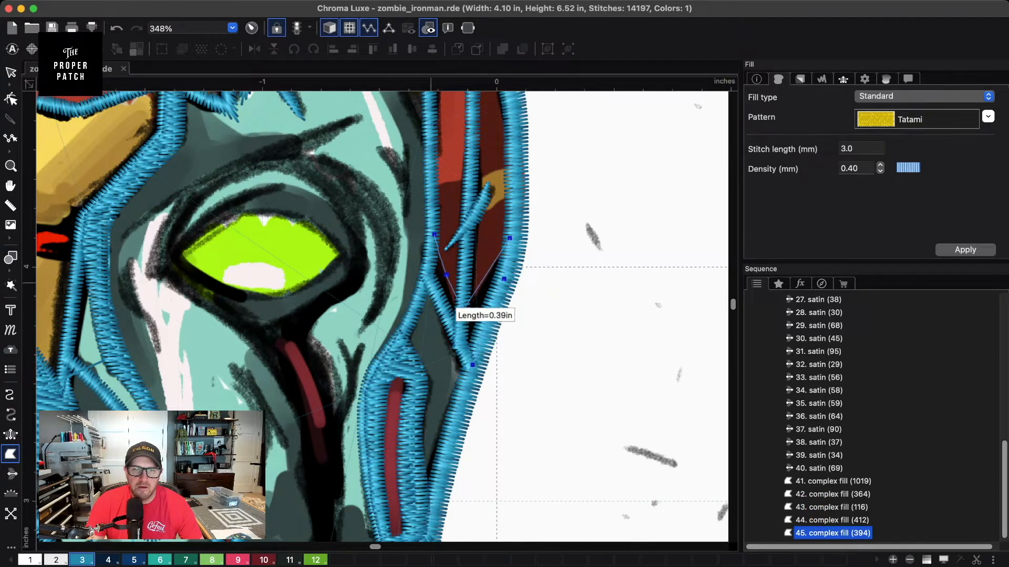
pyautogui.click(429, 278)
pyautogui.press('Return')
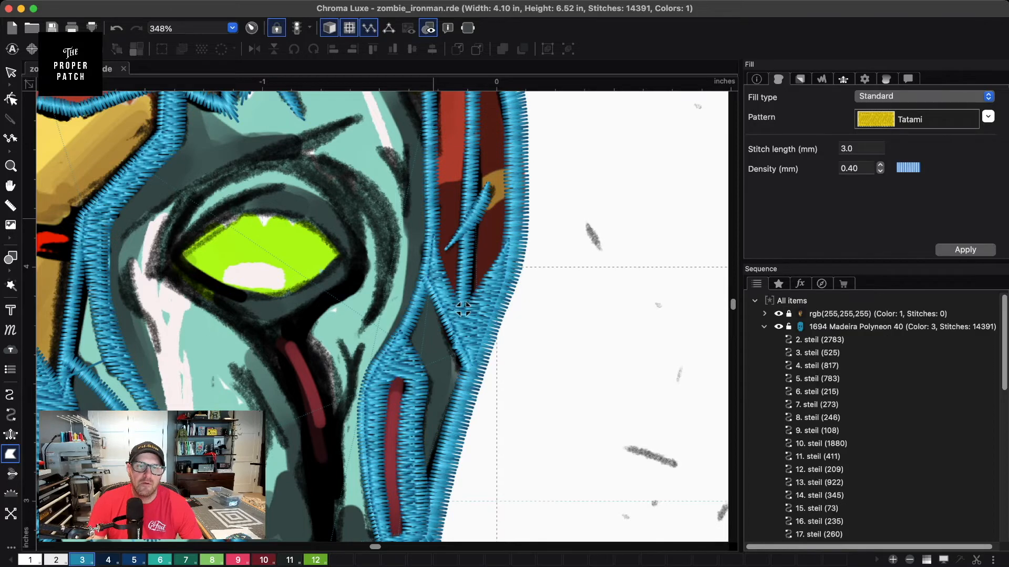
# - Draw a Tatami complex fill over the black wedge beneath the small forehead peak at the zombie face's upper right
pyautogui.moveTo(463, 309); pyautogui.dragTo(541, 427)
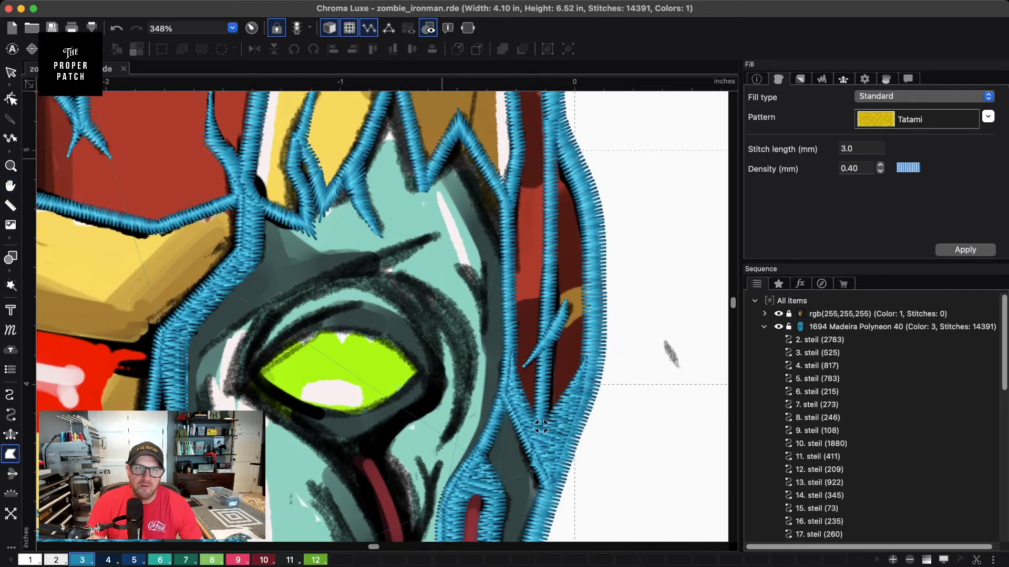
pyautogui.click(444, 151)
pyautogui.click(509, 197)
pyautogui.click(506, 264)
pyautogui.click(459, 125)
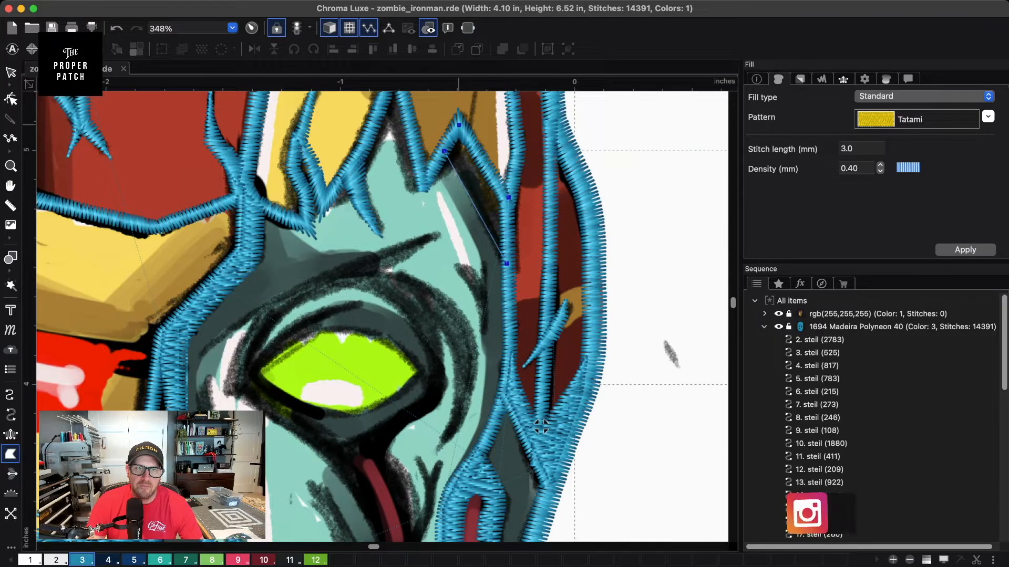
pyautogui.click(458, 125)
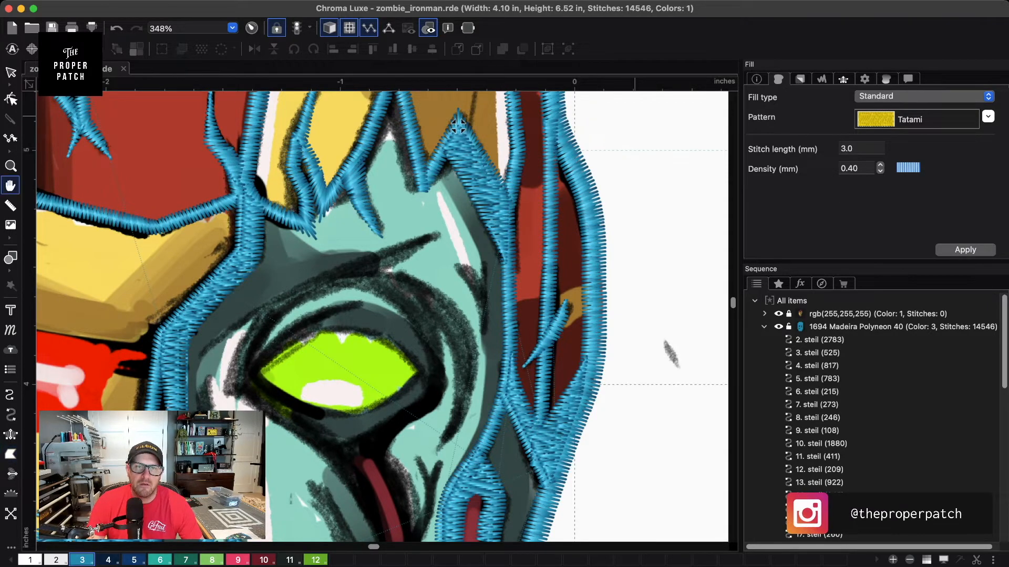
# - Draw a Tatami complex fill over the narrow black wedge inside the tall forehead spike above the eye
pyautogui.moveTo(458, 125); pyautogui.dragTo(467, 256)
pyautogui.click(393, 159)
pyautogui.click(392, 233)
pyautogui.click(414, 316)
pyautogui.click(432, 318)
pyautogui.click(398, 159)
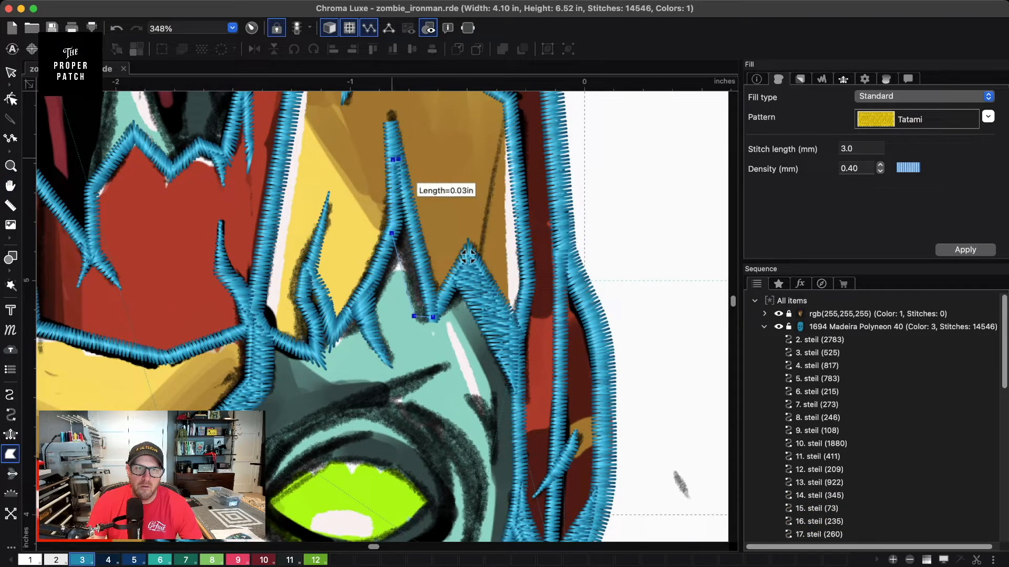
pyautogui.press('Return')
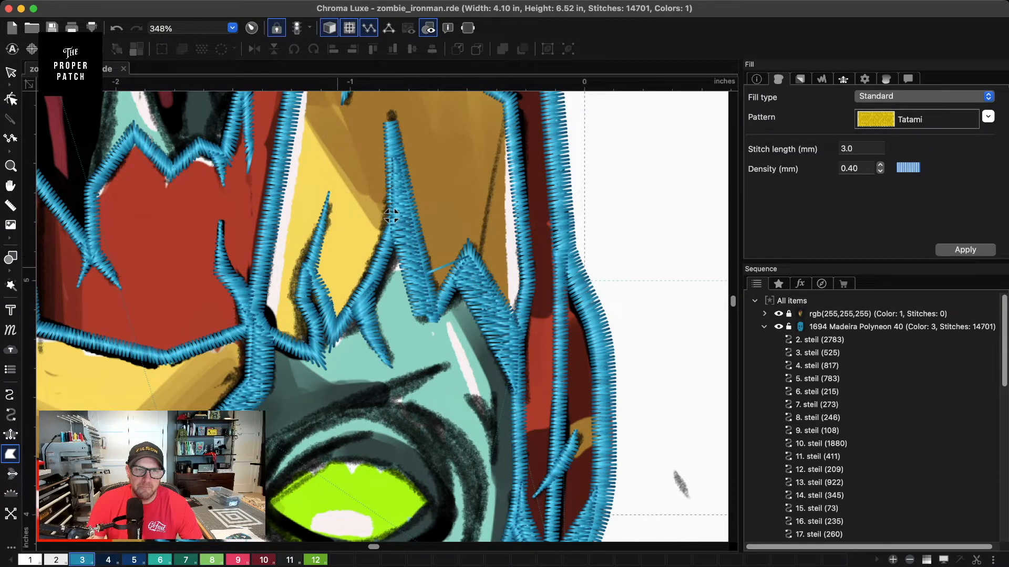
# - Draw a small Tatami complex fill inside the short jagged spike on the yellow forehead panel, down to its lower tip
pyautogui.click(310, 268)
pyautogui.click(301, 294)
pyautogui.click(316, 327)
pyautogui.click(314, 352)
pyautogui.click(334, 332)
pyautogui.click(320, 294)
pyautogui.press('Return')
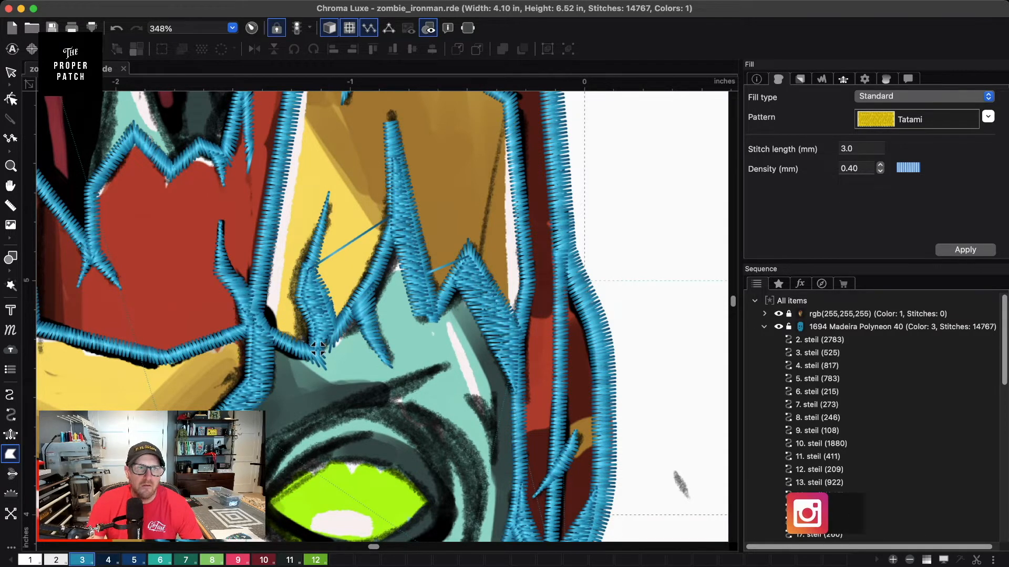
pyautogui.press('Escape')
# - Draw a thin curved complex fill over the black mark along the white highlight's left edge, beside the green eye
pyautogui.click(660, 277)
pyautogui.moveTo(660, 277); pyautogui.dragTo(672, 36)
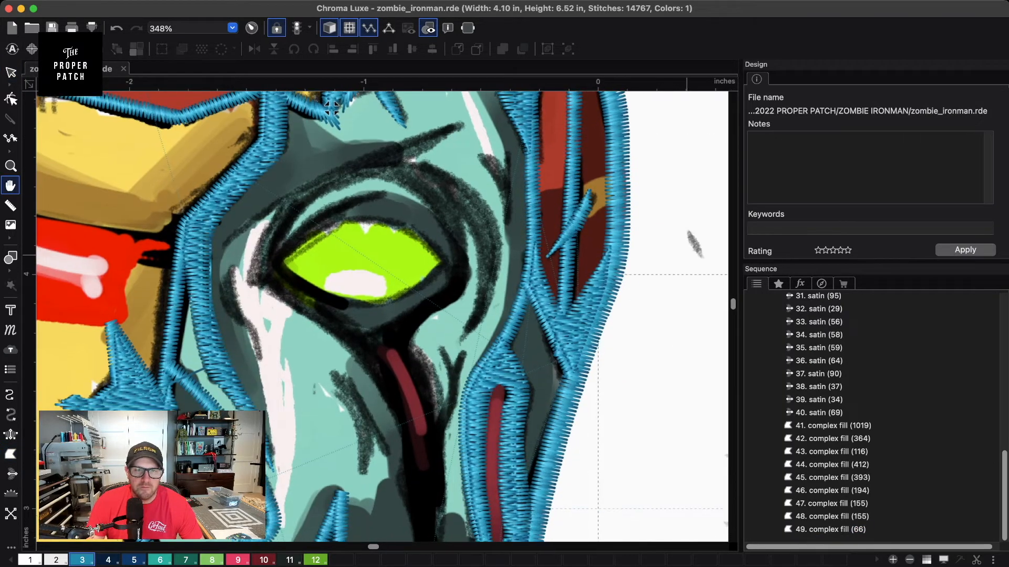
pyautogui.moveTo(662, 317); pyautogui.dragTo(655, 249)
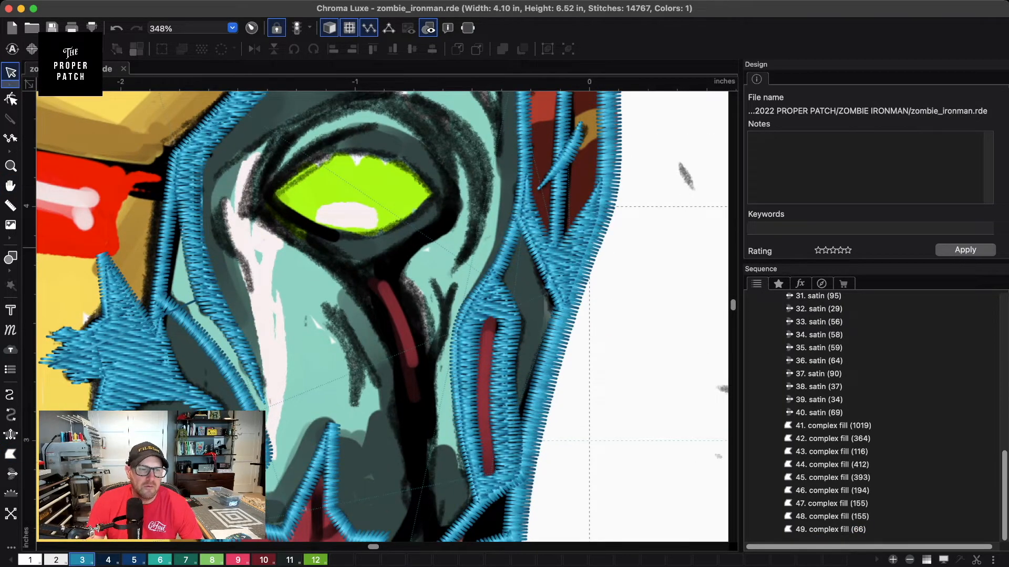
pyautogui.click(10, 454)
pyautogui.click(228, 197)
pyautogui.click(218, 215)
pyautogui.click(219, 239)
pyautogui.click(235, 254)
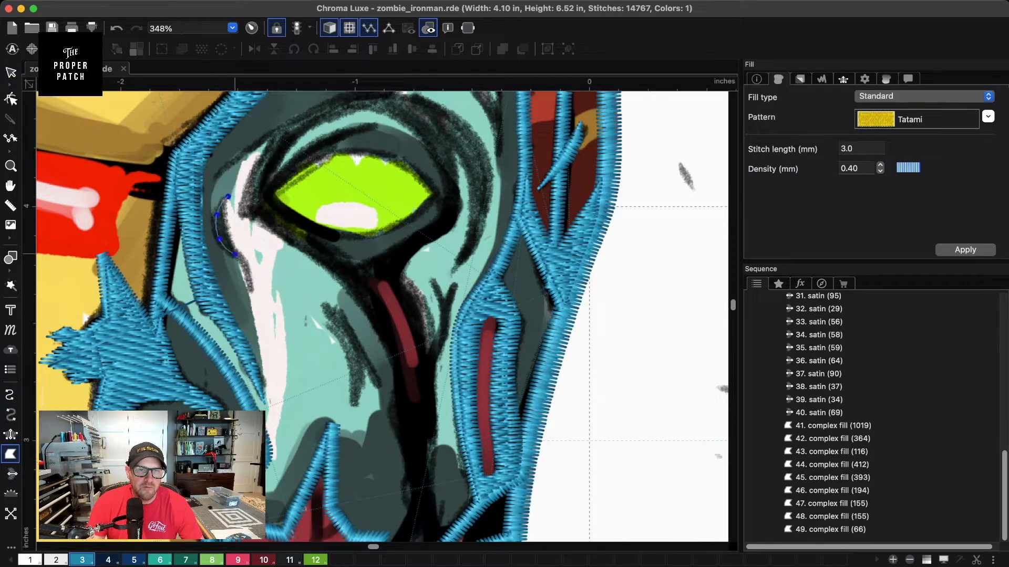
pyautogui.click(248, 285)
pyautogui.click(253, 300)
pyautogui.click(250, 261)
pyautogui.click(234, 240)
pyautogui.click(227, 216)
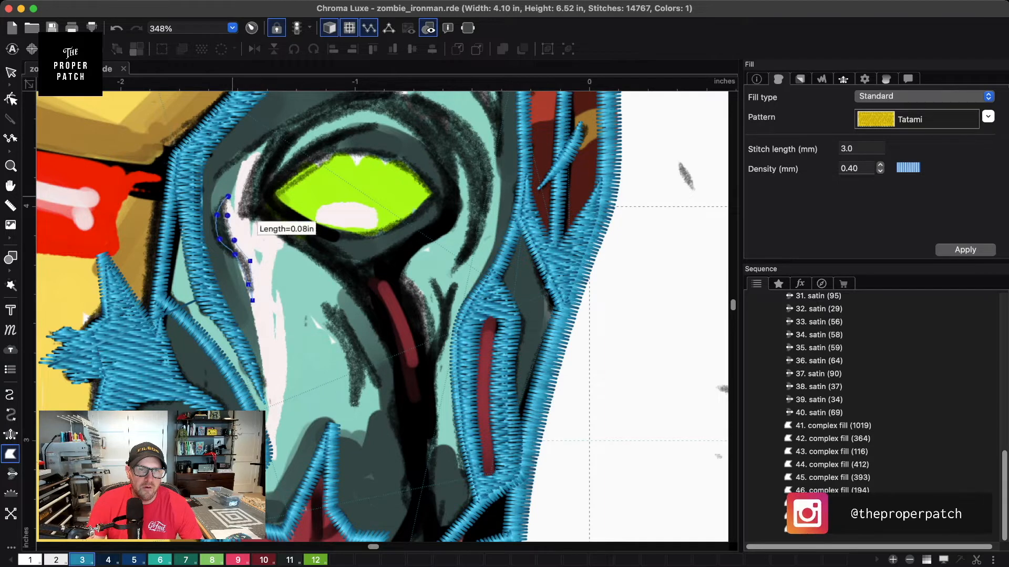
pyautogui.press('Return')
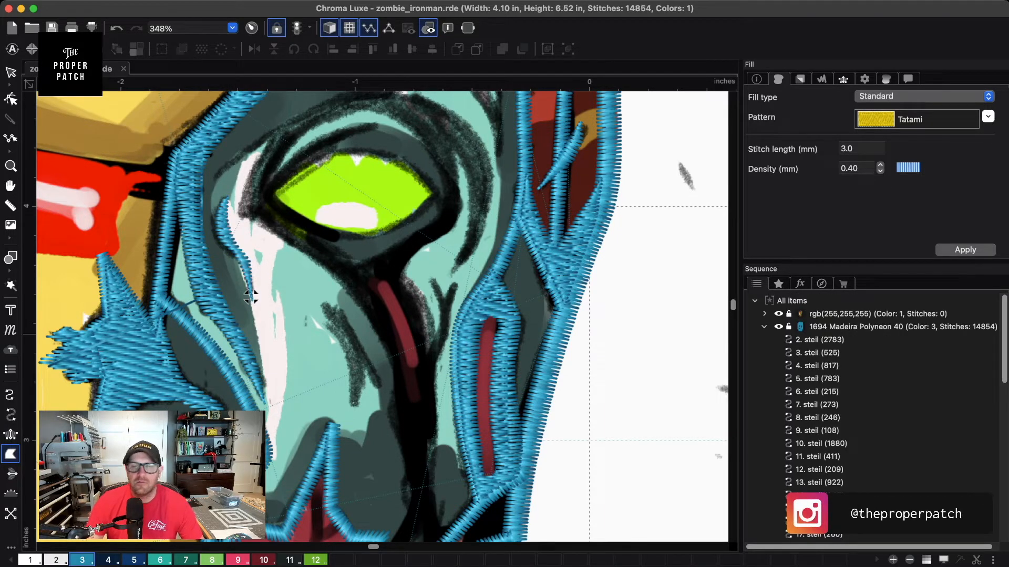
# - Convert the thin curved fill beside the eye to satin and adjust its stitch direction and stop point near the lower tip
pyautogui.press('Escape')
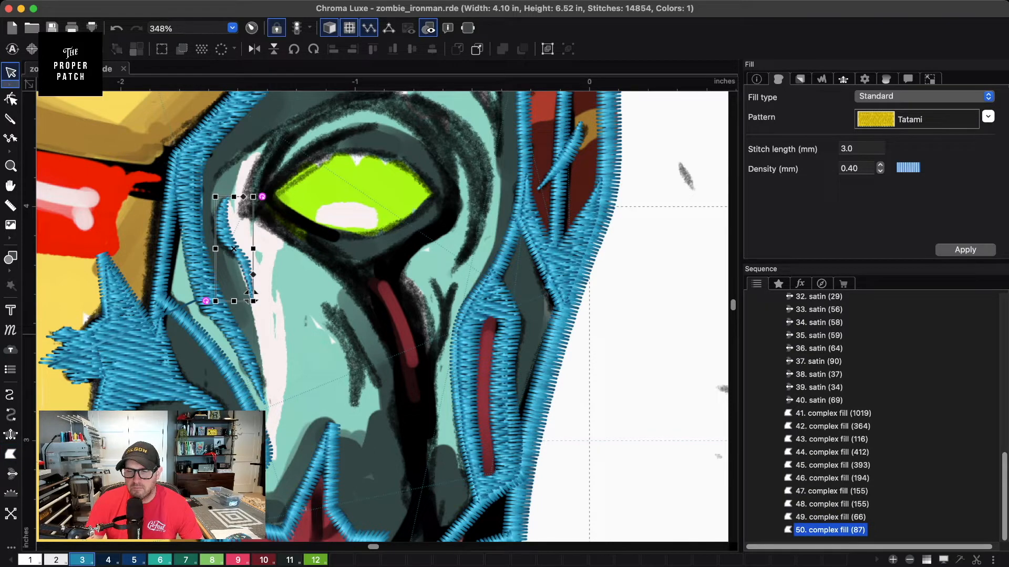
pyautogui.scroll(5, 197, 278)
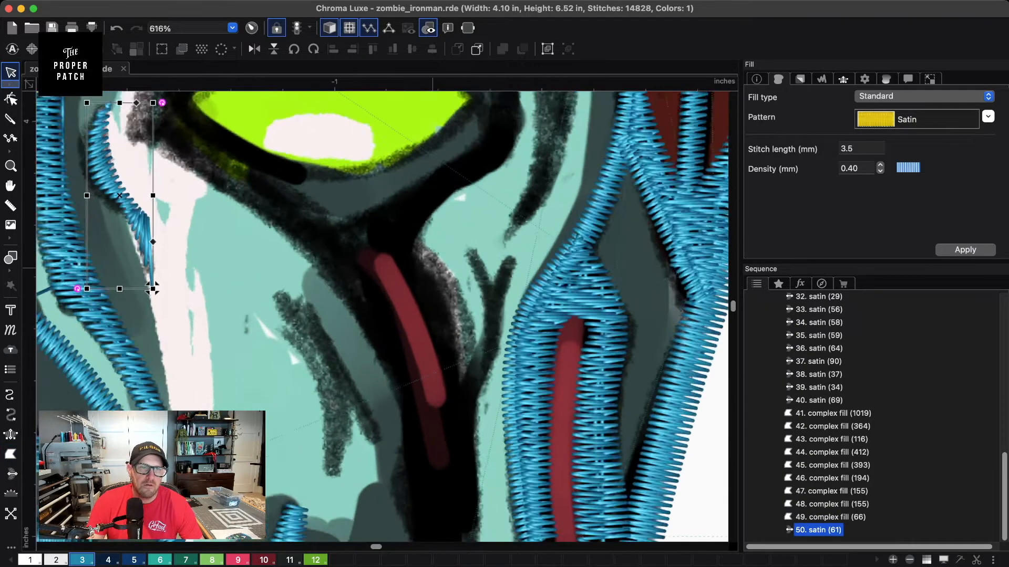
pyautogui.click(10, 100)
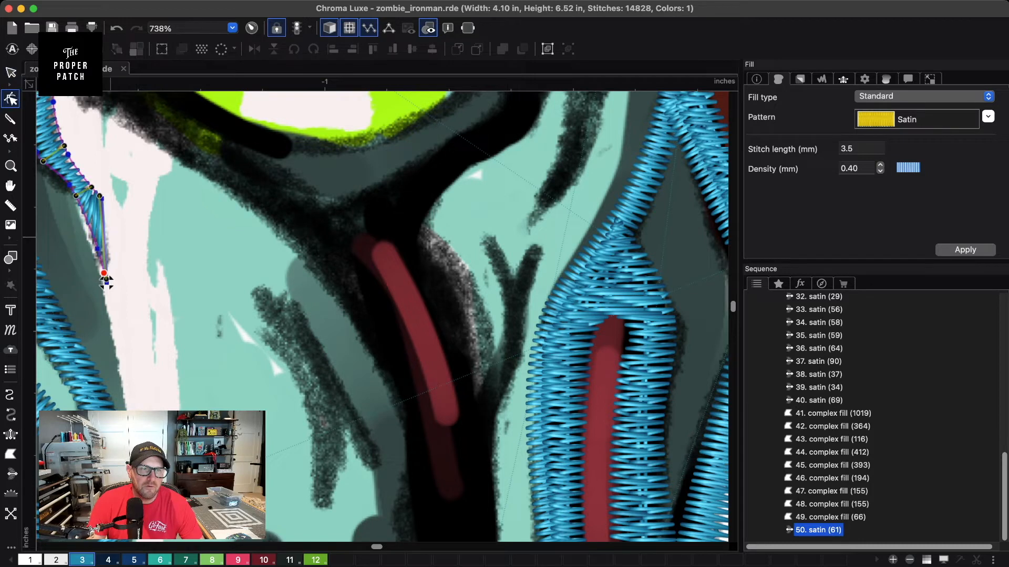
pyautogui.moveTo(106, 279); pyautogui.dragTo(118, 193)
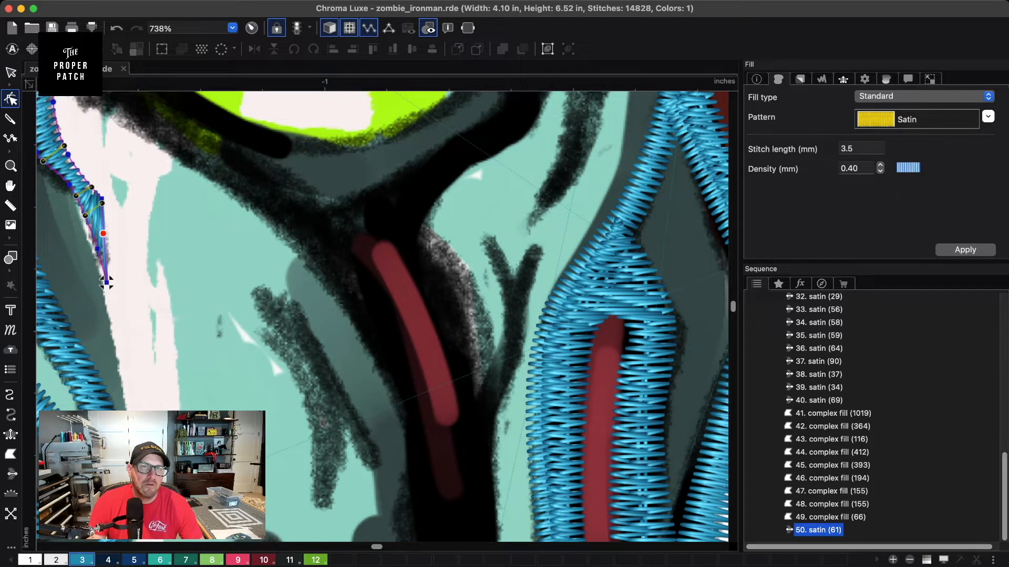
pyautogui.press('g')
pyautogui.moveTo(103, 234); pyautogui.dragTo(271, 374)
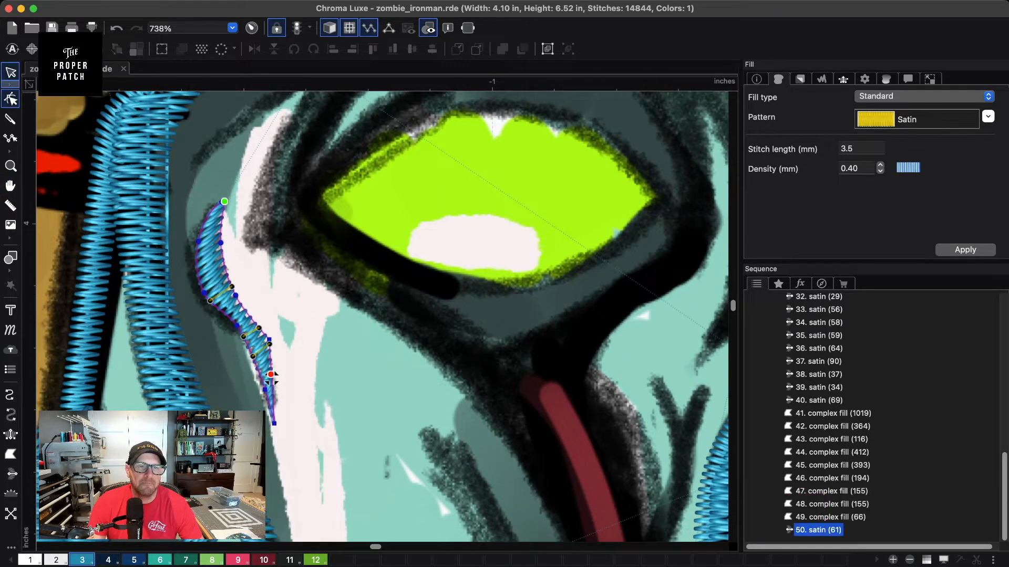
pyautogui.press('Escape')
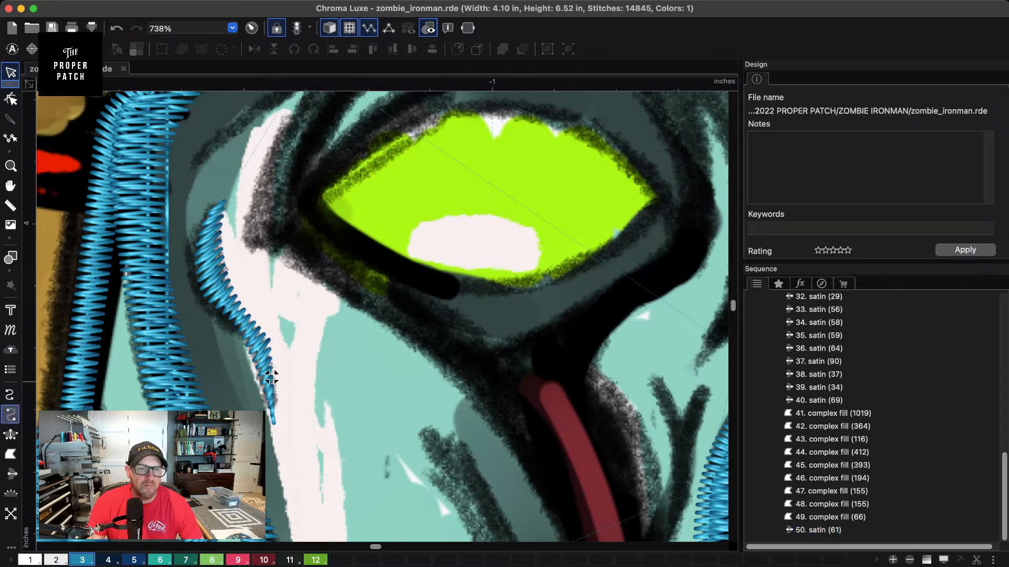
# - Trace a closed 1.5 mm wide Steil outline around the long black brow stroke above the green eye
pyautogui.click(11, 416)
pyautogui.press('space')
pyautogui.moveTo(513, 251); pyautogui.dragTo(394, 470)
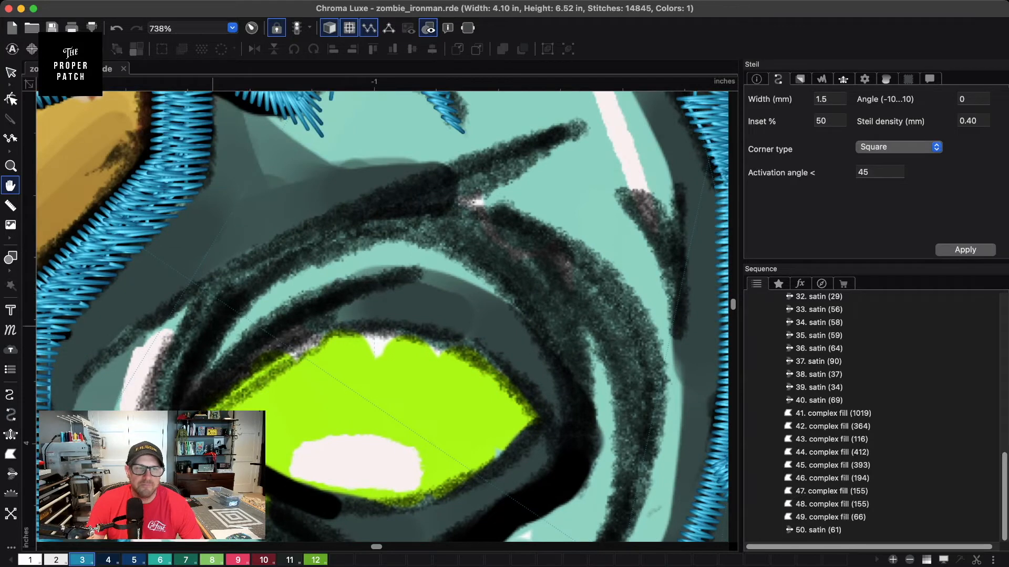
pyautogui.click(76, 382)
pyautogui.click(188, 287)
pyautogui.click(319, 222)
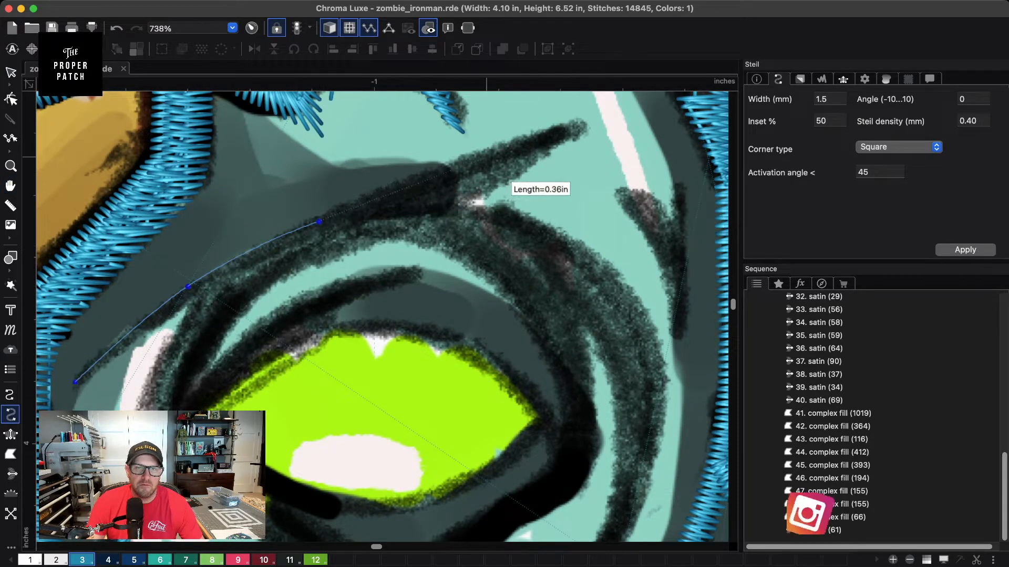
pyautogui.click(333, 207)
pyautogui.click(490, 146)
pyautogui.click(606, 114)
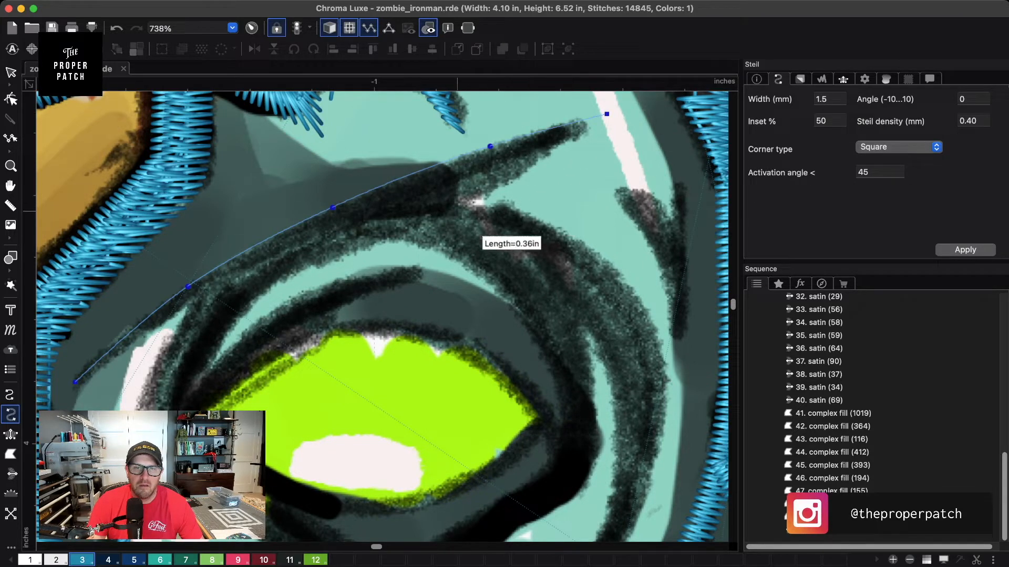
pyautogui.rightClick(459, 208)
pyautogui.click(344, 236)
pyautogui.click(233, 294)
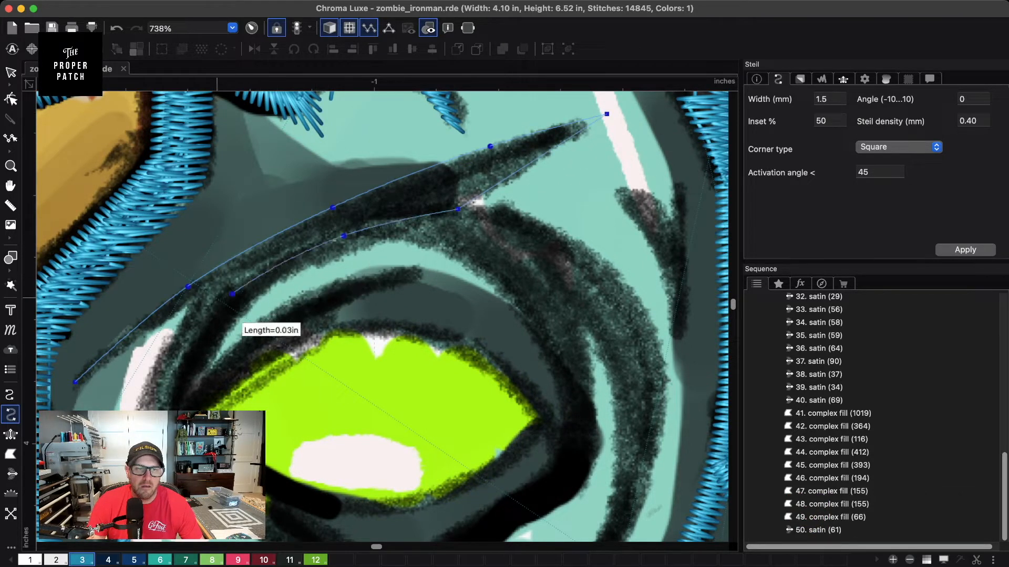
pyautogui.click(77, 384)
pyautogui.press('Return')
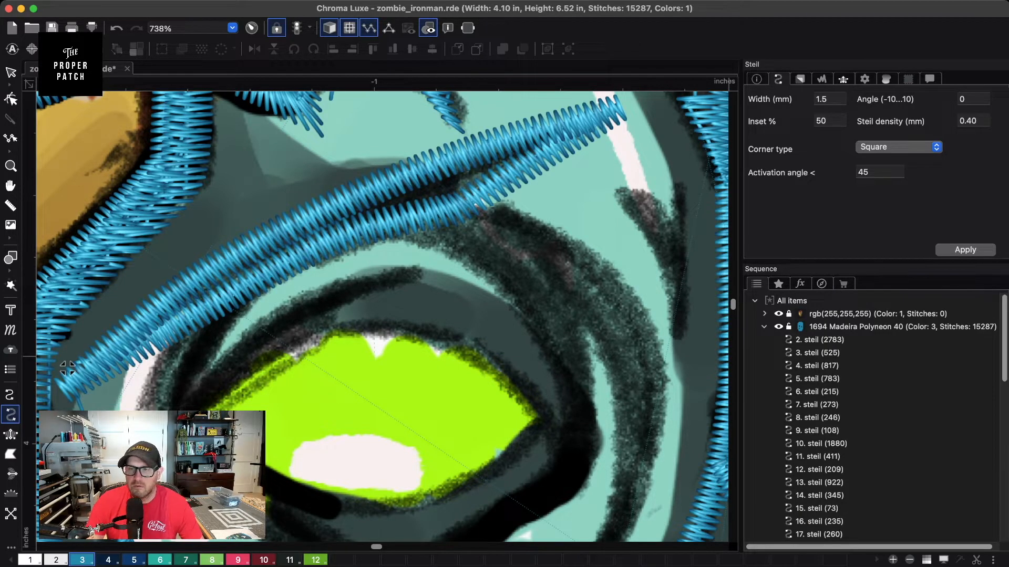
# - Convert the brow outline to a satin fill and place its stitch direction line across the widest part of the stroke
pyautogui.press('Escape')
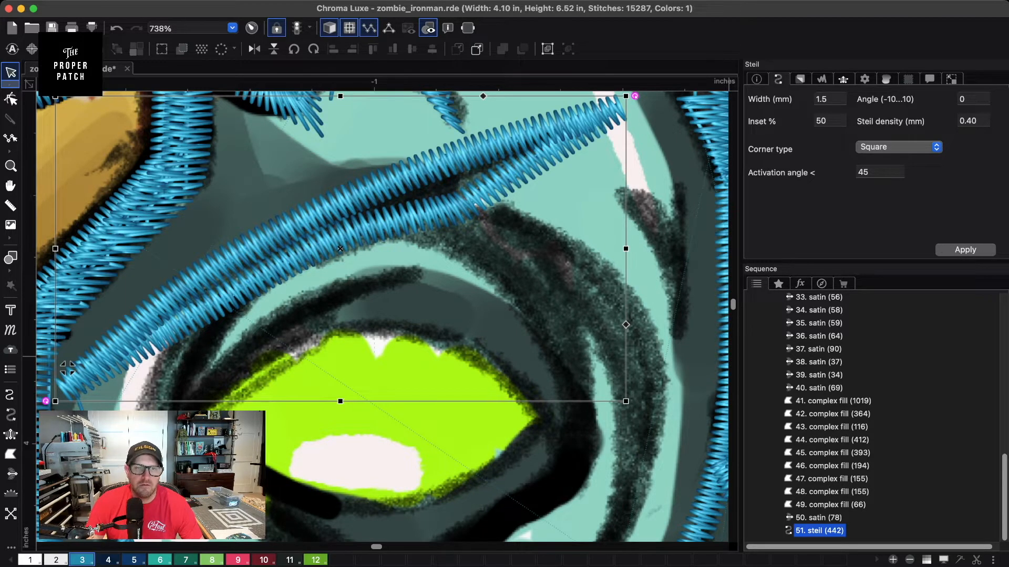
pyautogui.press('s')
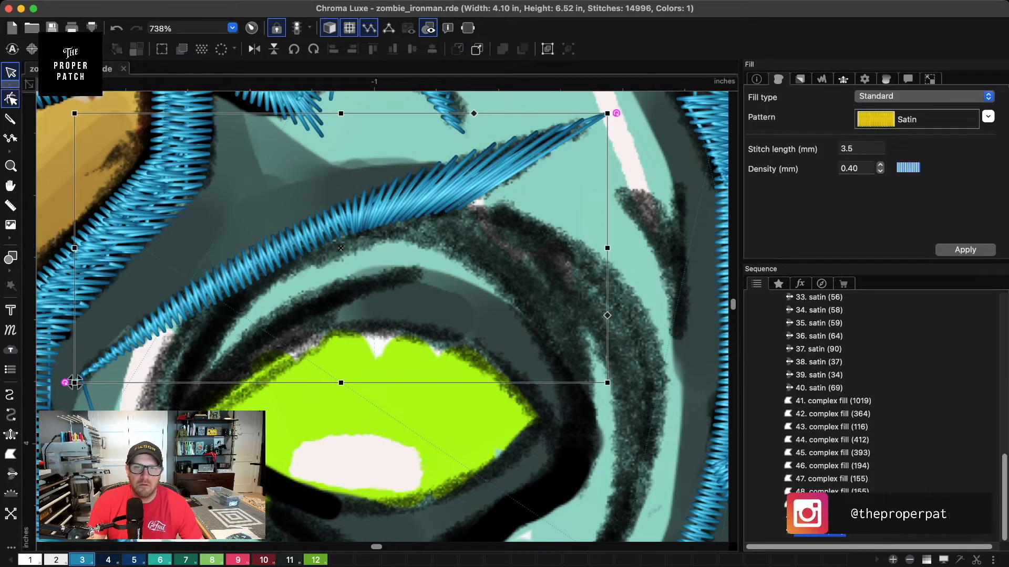
pyautogui.press('r')
pyautogui.moveTo(601, 116); pyautogui.dragTo(465, 156)
pyautogui.moveTo(455, 210); pyautogui.dragTo(489, 188)
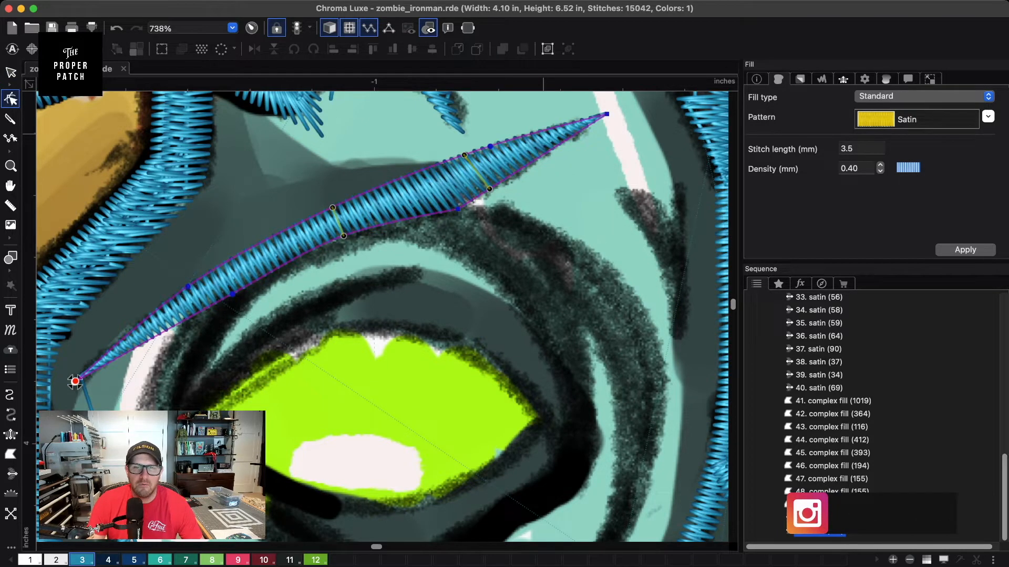
pyautogui.press('s')
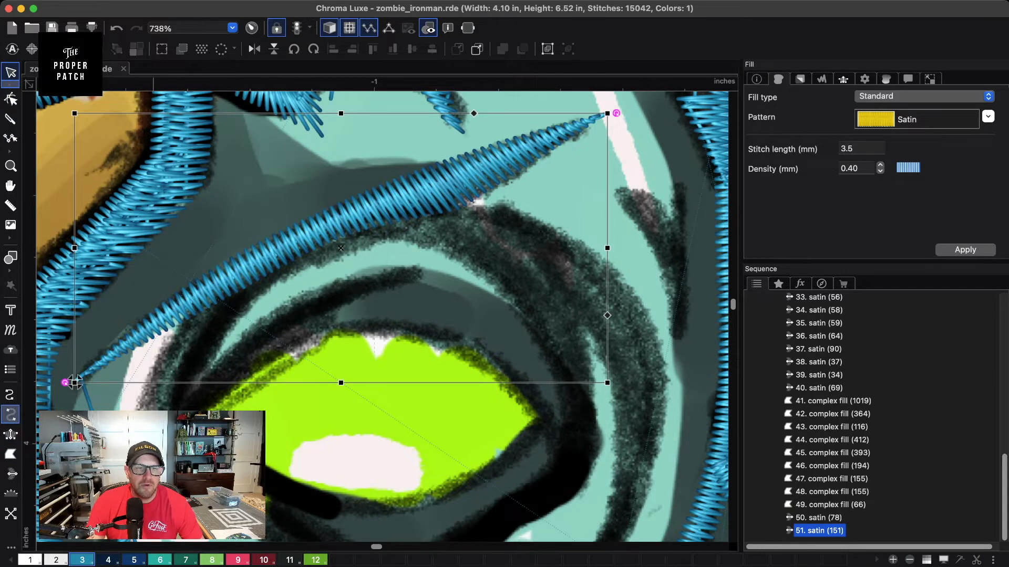
pyautogui.click(11, 415)
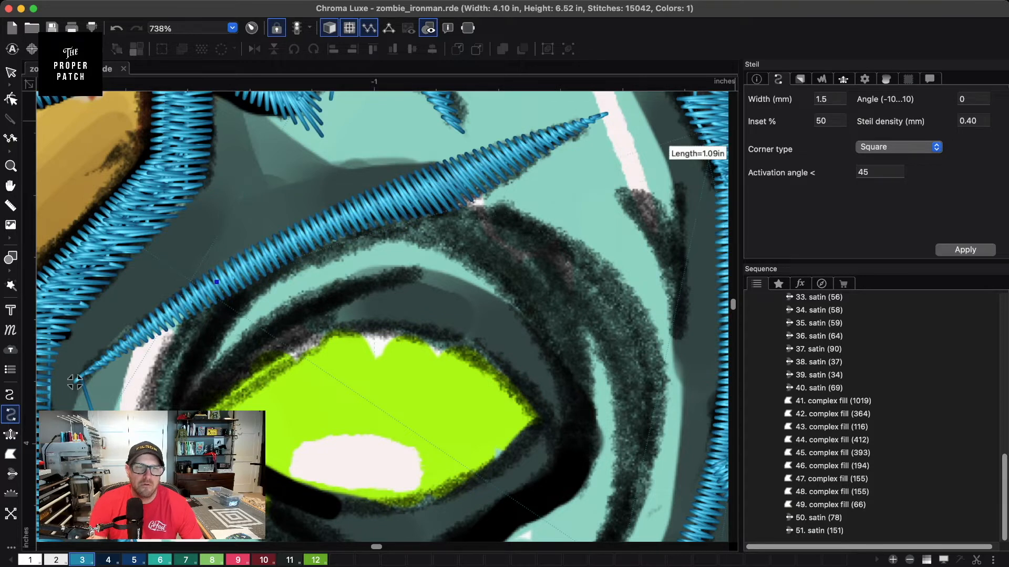
pyautogui.click(11, 72)
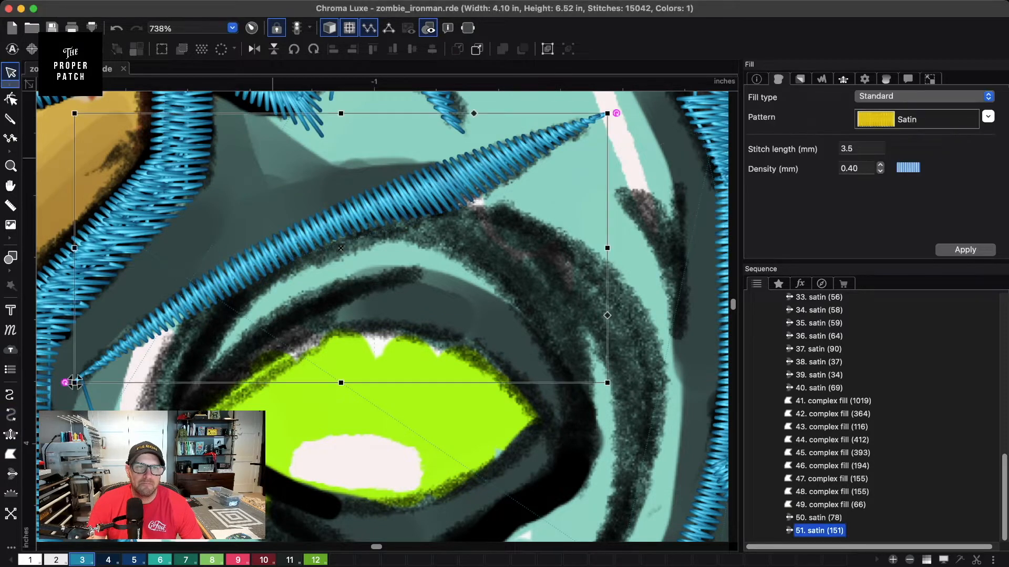
pyautogui.press('Escape')
# - Draw a forked complex fill over the black Y-shaped mark at the lower end of the white highlight and convert it to satin
pyautogui.click(11, 186)
pyautogui.moveTo(569, 268); pyautogui.dragTo(401, 197)
pyautogui.click(11, 73)
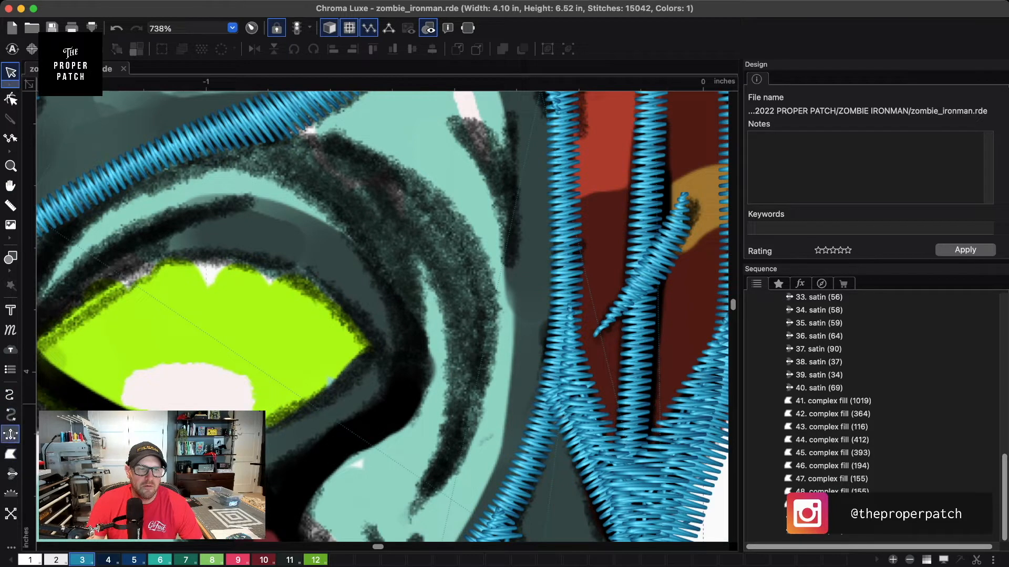
pyautogui.click(10, 454)
pyautogui.click(448, 123)
pyautogui.click(482, 159)
pyautogui.click(500, 210)
pyautogui.click(507, 270)
pyautogui.click(519, 238)
pyautogui.click(519, 167)
pyautogui.click(517, 111)
pyautogui.click(505, 122)
pyautogui.click(503, 154)
pyautogui.rightClick(493, 130)
pyautogui.rightClick(468, 117)
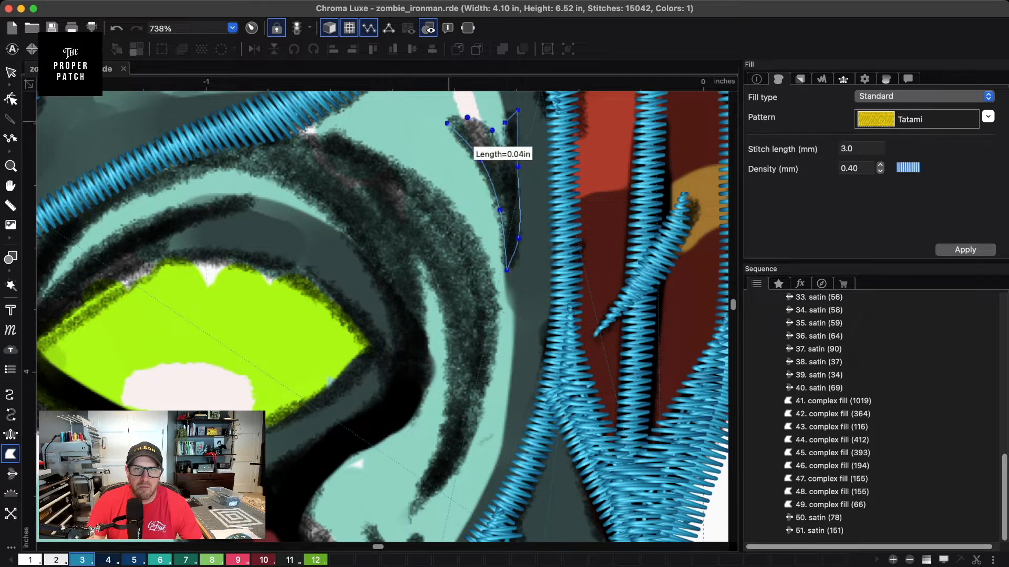
pyautogui.press('Return')
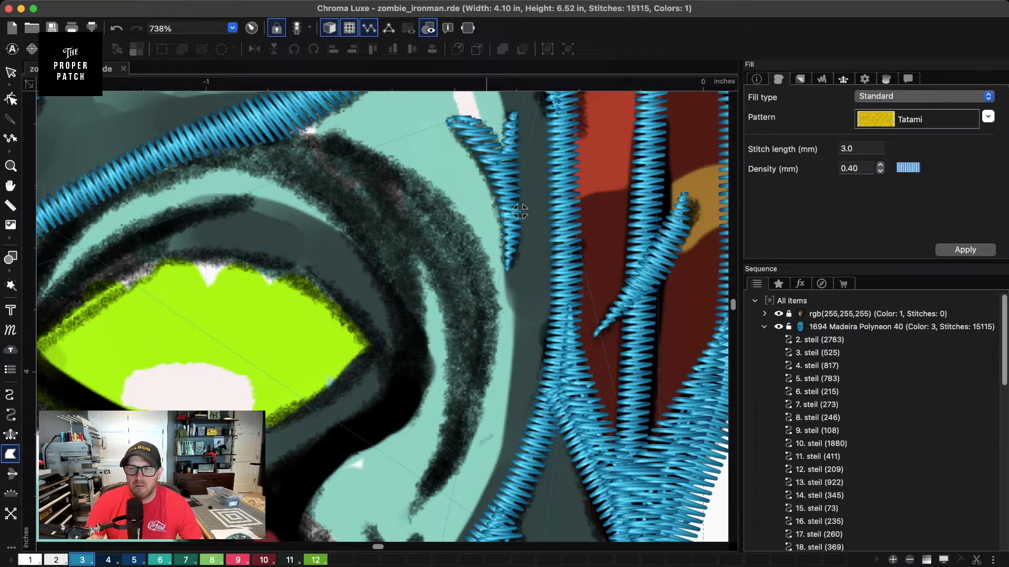
pyautogui.scroll(-10, 873, 420)
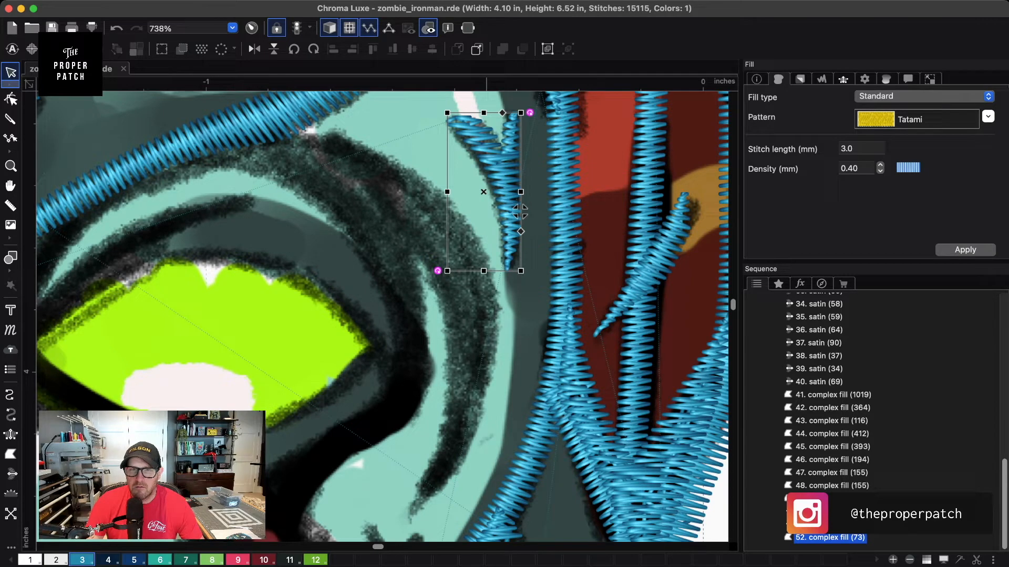
pyautogui.click(124, 148)
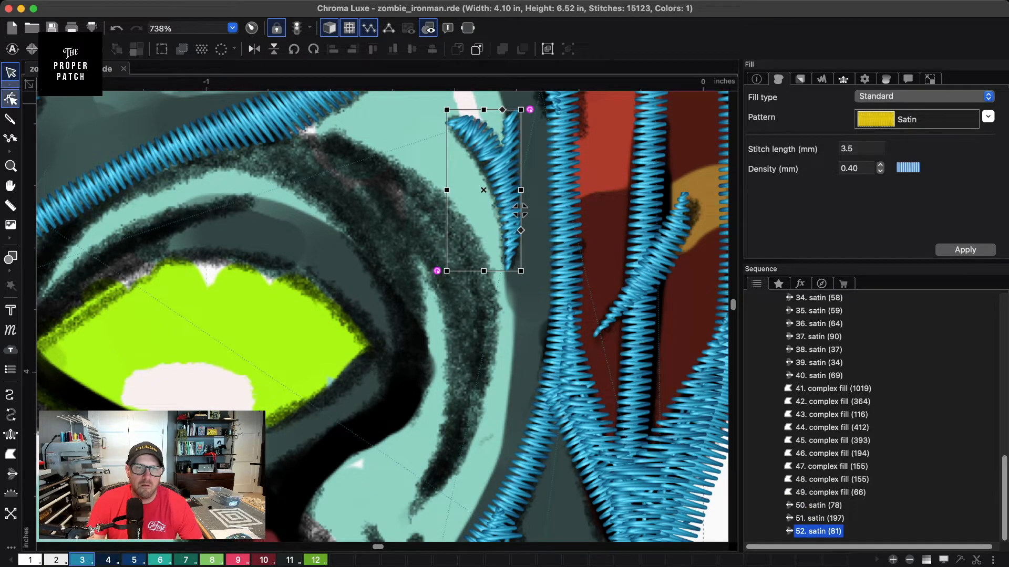
# - Adjust the forked satin's stitch direction lines across its curved left prong and level the line near the right prong's tip
pyautogui.press('space')
pyautogui.moveTo(480, 159); pyautogui.dragTo(484, 167)
pyautogui.scroll(4, 503, 156)
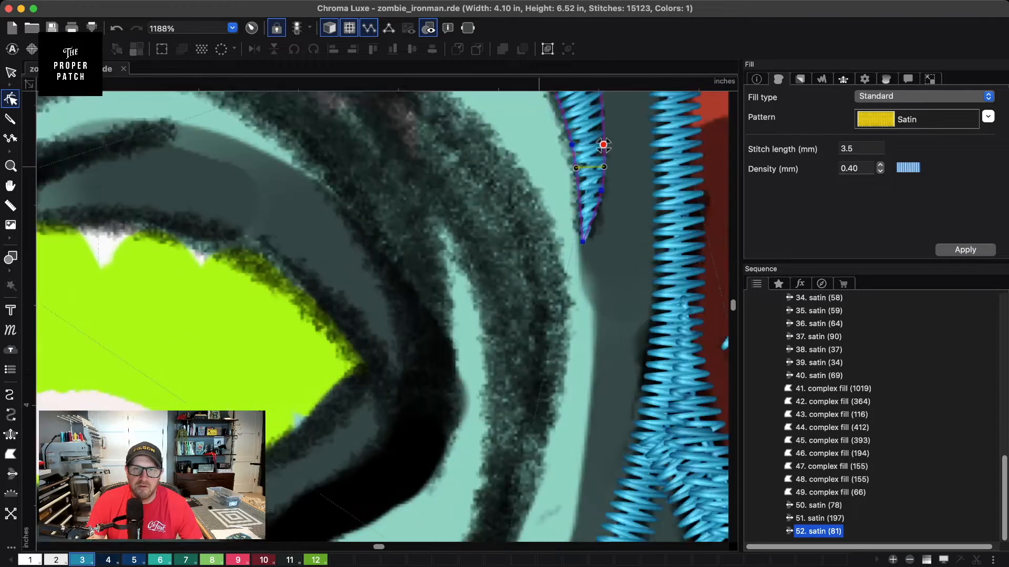
pyautogui.press('space')
pyautogui.moveTo(587, 115); pyautogui.dragTo(469, 329)
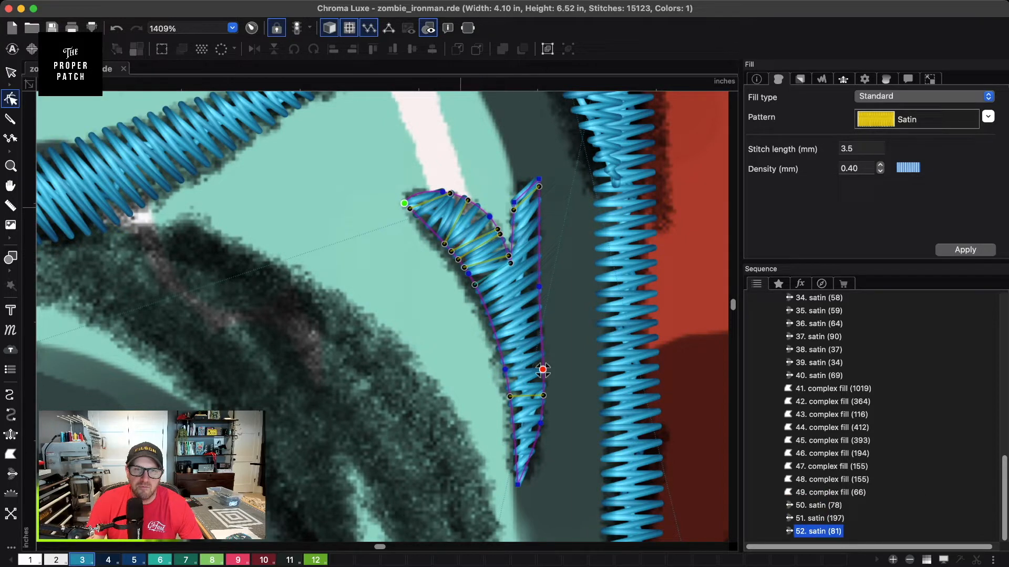
pyautogui.moveTo(444, 244); pyautogui.dragTo(432, 231)
pyautogui.moveTo(499, 234)
pyautogui.mouseDown()
pyautogui.moveTo(487, 215)
pyautogui.moveTo(512, 241)
pyautogui.moveTo(490, 218)
pyautogui.mouseUp()
pyautogui.moveTo(451, 252); pyautogui.dragTo(445, 243)
pyautogui.moveTo(512, 240); pyautogui.dragTo(502, 240)
pyautogui.moveTo(538, 187); pyautogui.dragTo(539, 205)
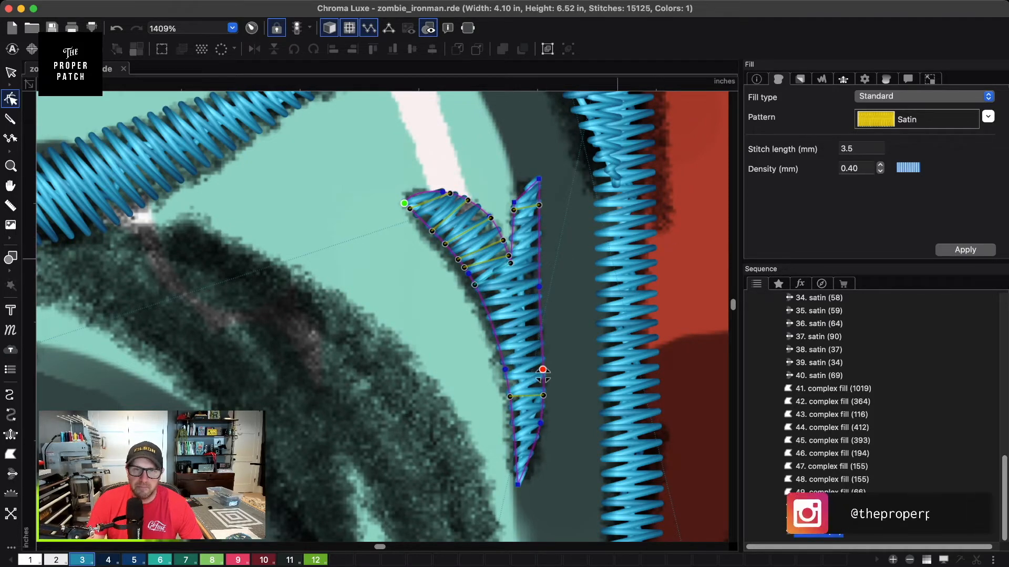
pyautogui.scroll(-5, 543, 374)
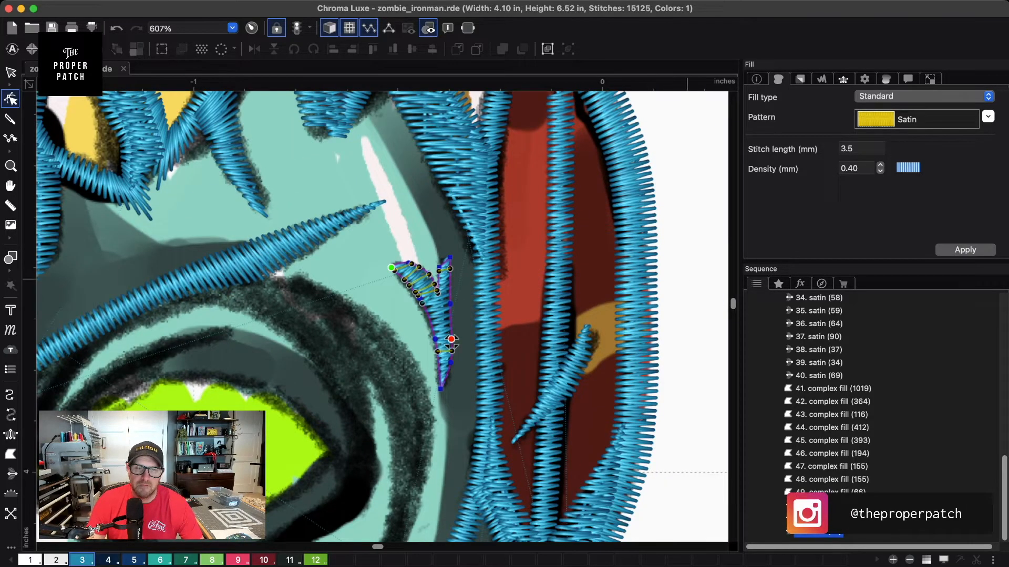
pyautogui.press('Escape')
pyautogui.press('Escape')
# - Draw a thin curved complex fill over the black crease stroke just above the green eye and convert it to satin
pyautogui.press('space')
pyautogui.moveTo(452, 342); pyautogui.dragTo(570, 190)
pyautogui.scroll(-5, 570, 190)
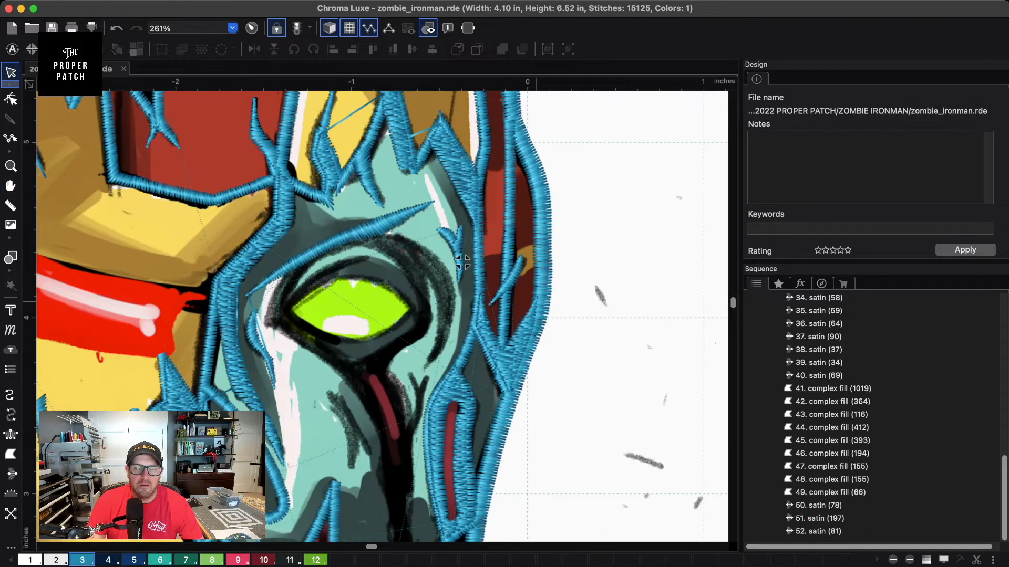
pyautogui.scroll(4, 462, 261)
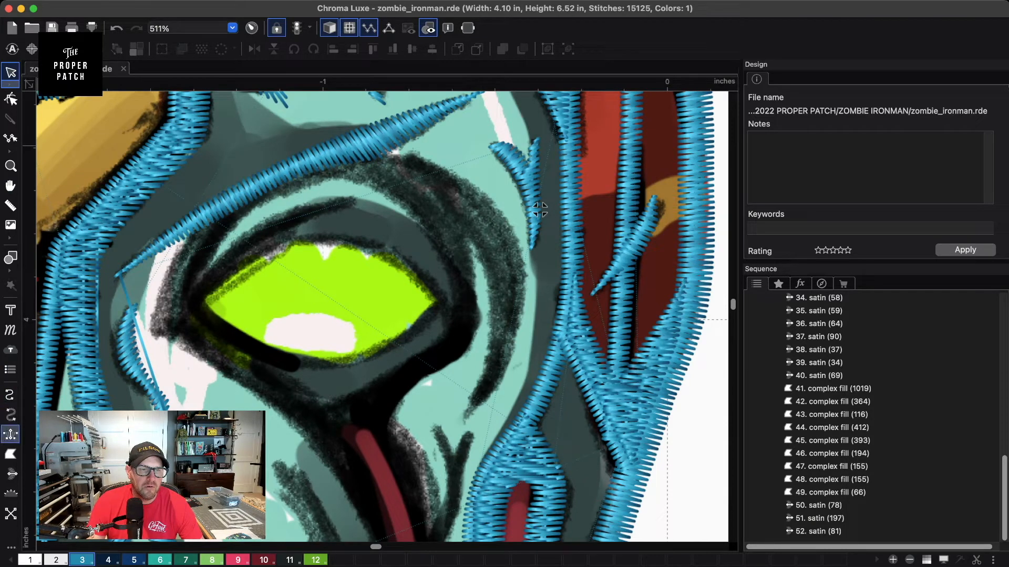
pyautogui.click(538, 209)
pyautogui.click(351, 198)
pyautogui.rightClick(283, 214)
pyautogui.rightClick(216, 255)
pyautogui.rightClick(179, 303)
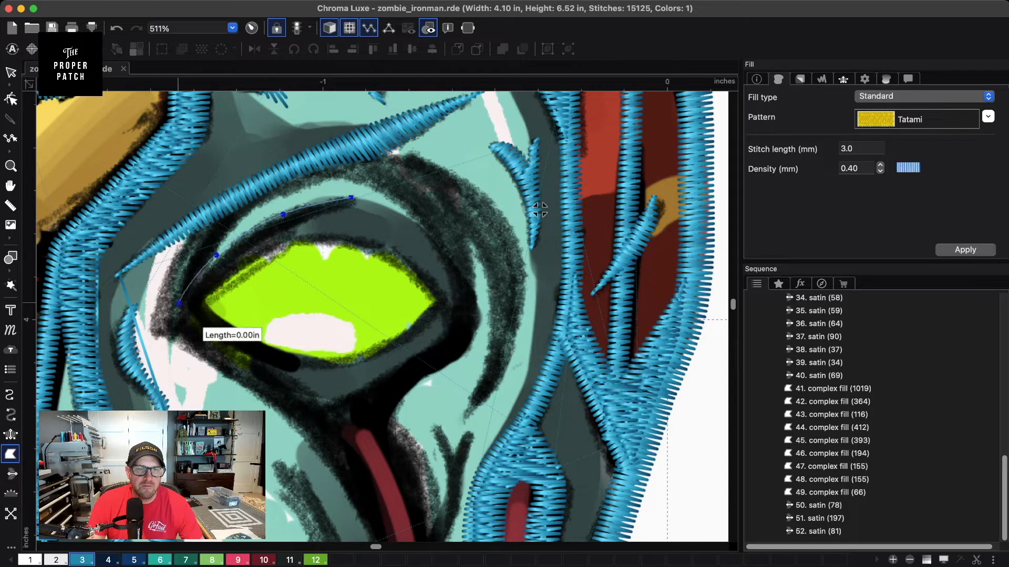
pyautogui.click(176, 316)
pyautogui.rightClick(233, 268)
pyautogui.rightClick(287, 234)
pyautogui.rightClick(355, 206)
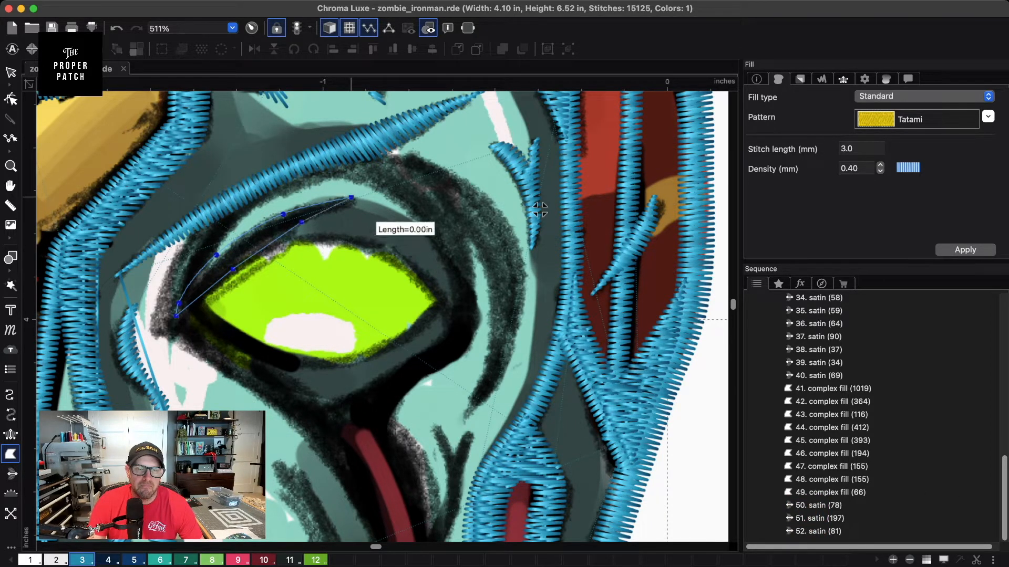
pyautogui.press('Return')
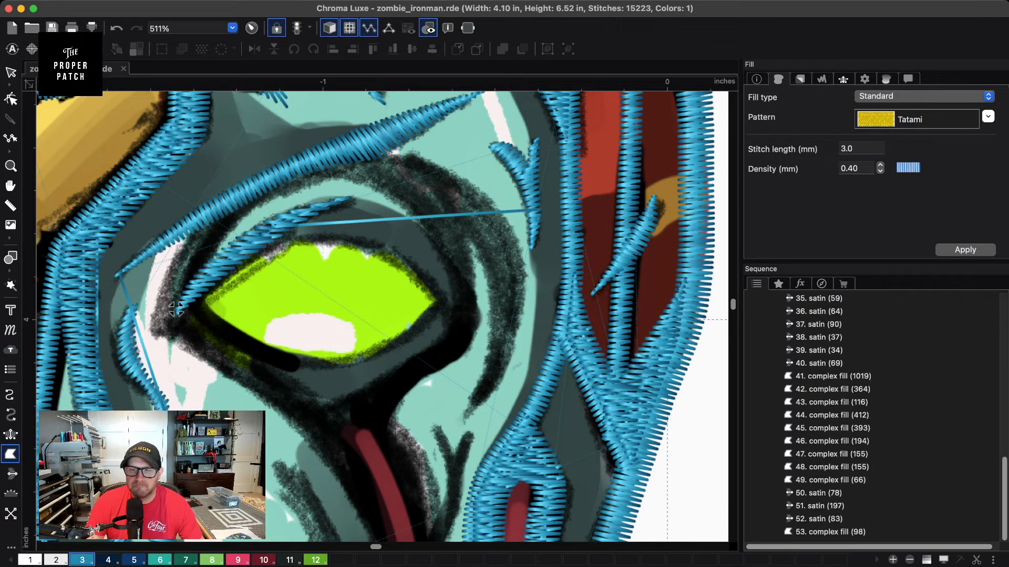
pyautogui.press('Escape')
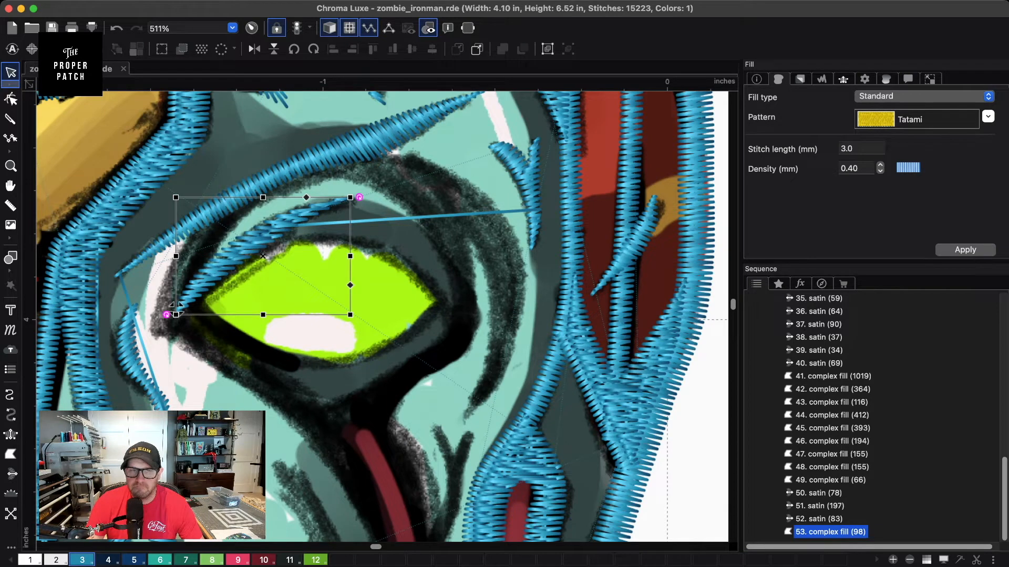
pyautogui.click(215, 183)
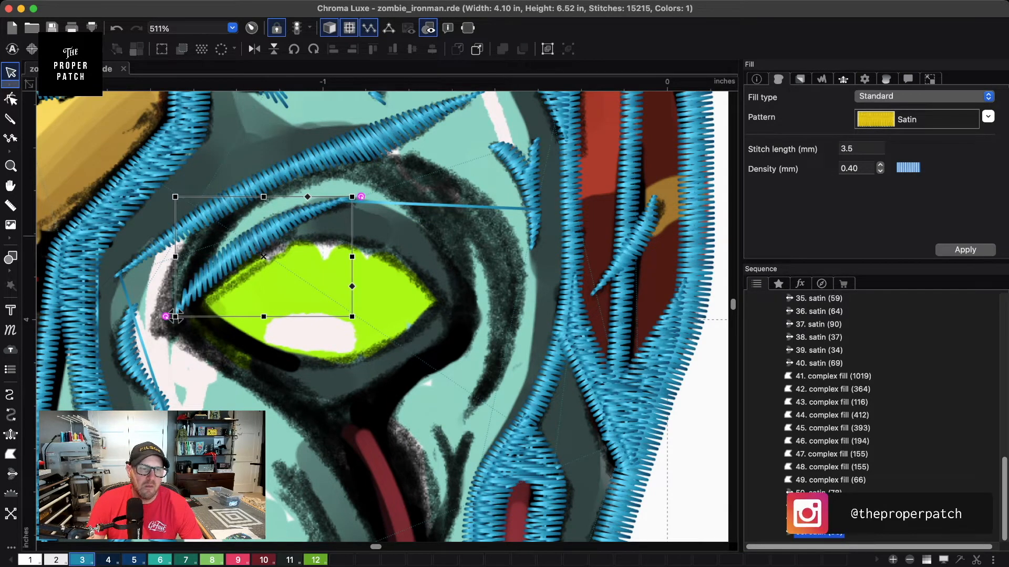
# - Trace a new complex fill outline from the green eye's left corner along the black line under the eye
pyautogui.press('c')
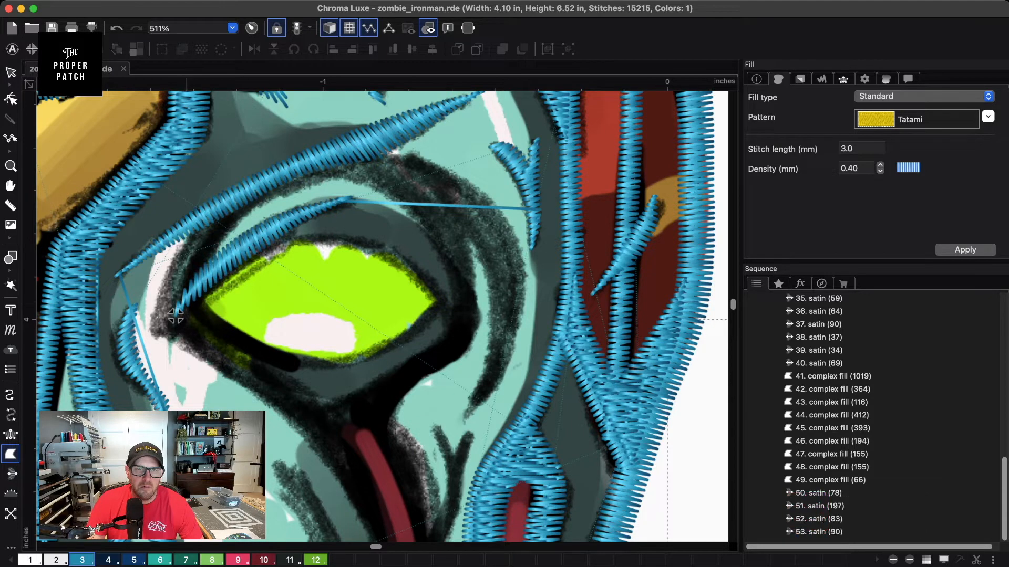
pyautogui.click(186, 303)
pyautogui.click(224, 337)
pyautogui.click(292, 370)
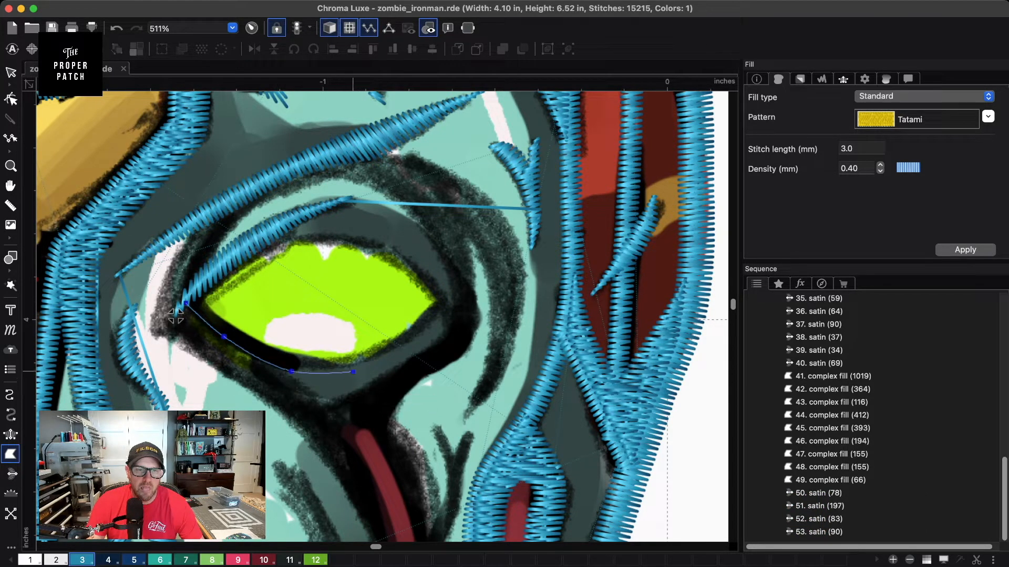
# - Finish the narrow fill along the black lower eyelid line from the eye's left corner, convert it to Satin, and deselect it
pyautogui.click(353, 372)
pyautogui.click(251, 338)
pyautogui.click(215, 307)
pyautogui.click(204, 281)
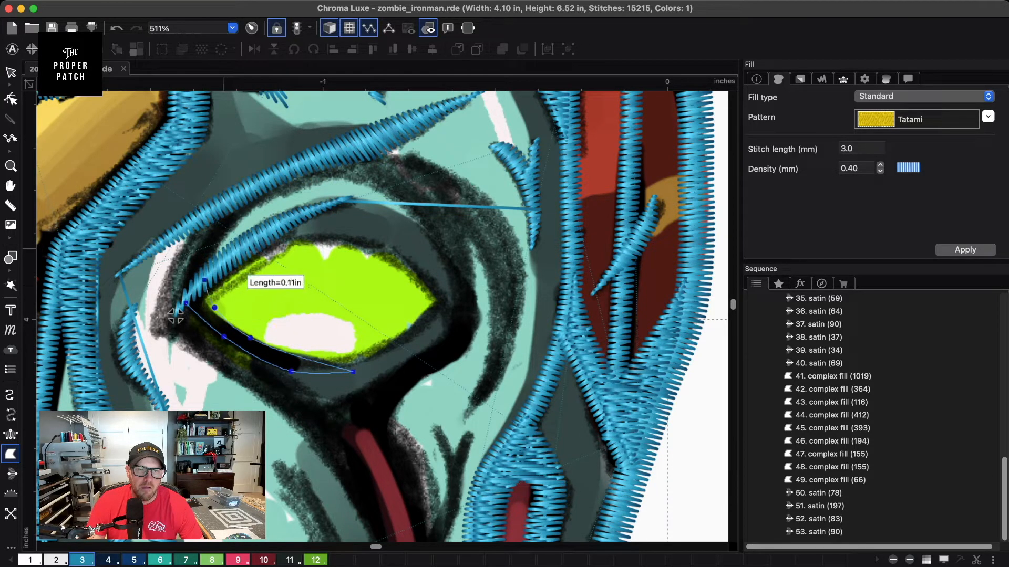
pyautogui.click(353, 371)
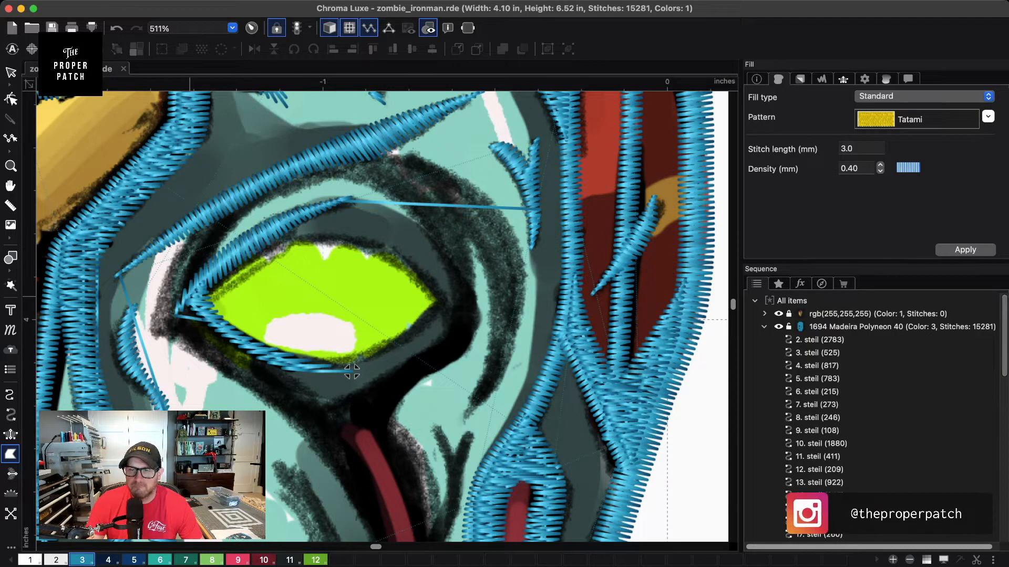
pyautogui.press('Escape')
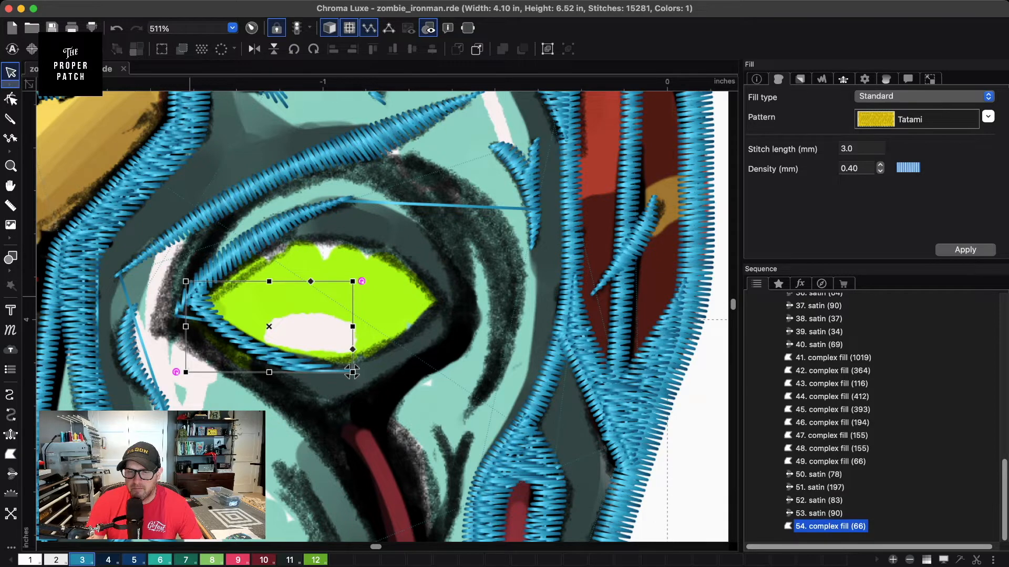
pyautogui.press('s')
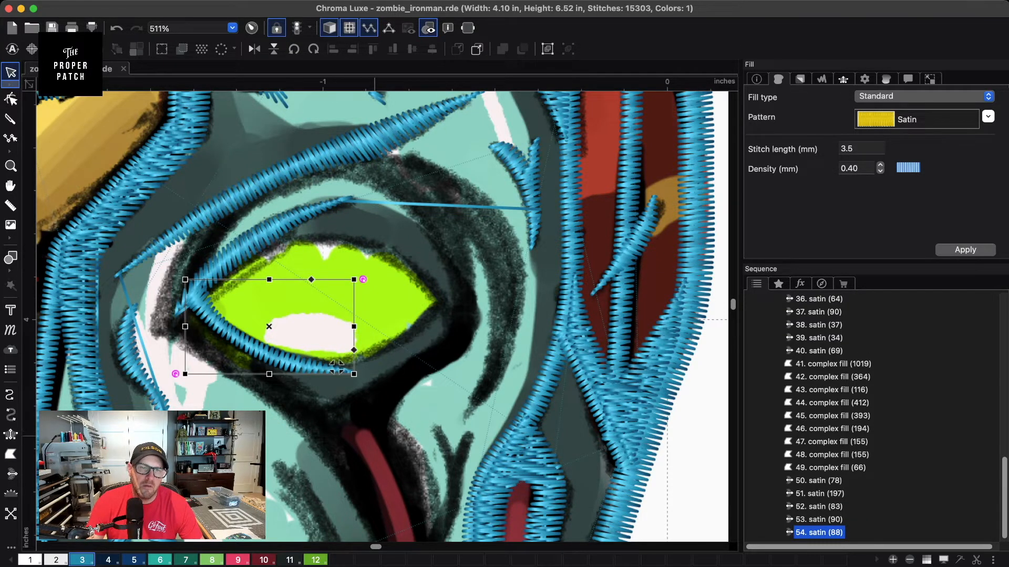
pyautogui.press('Escape')
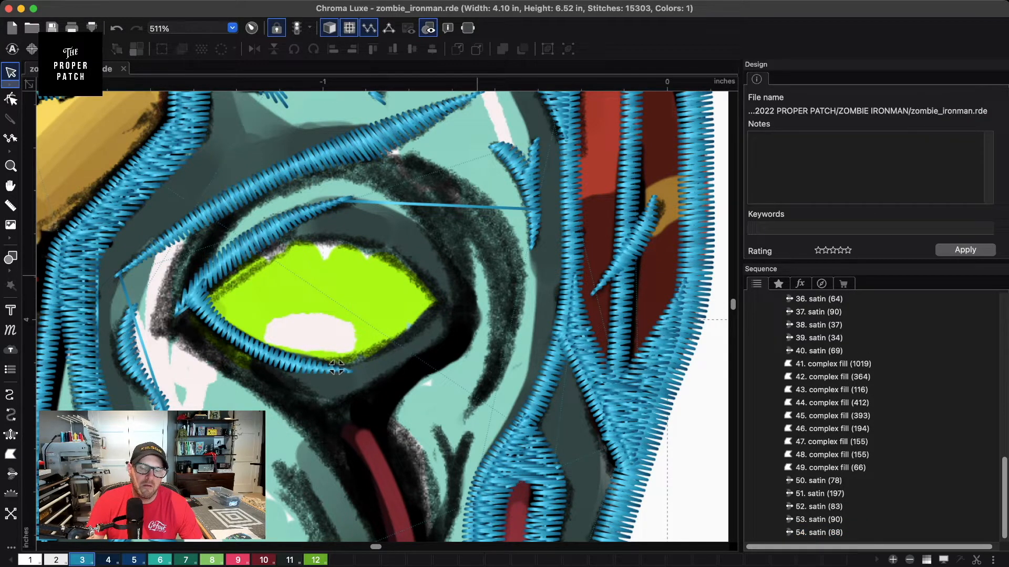
# - Start a Tatami complex fill for the black eye surround, tracing its inner edge from the upper right down to the point beneath the eye
pyautogui.click(11, 454)
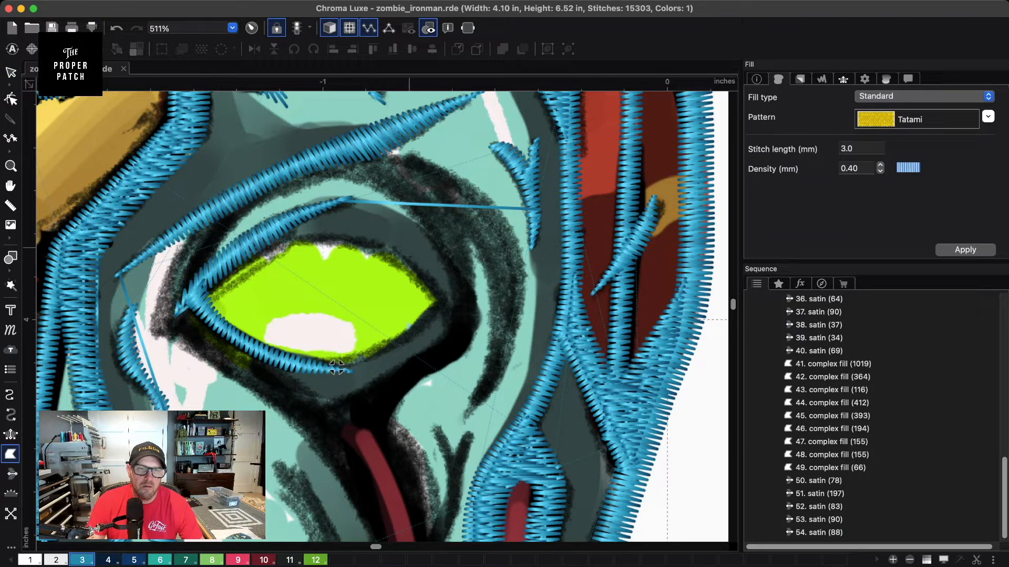
pyautogui.click(424, 231)
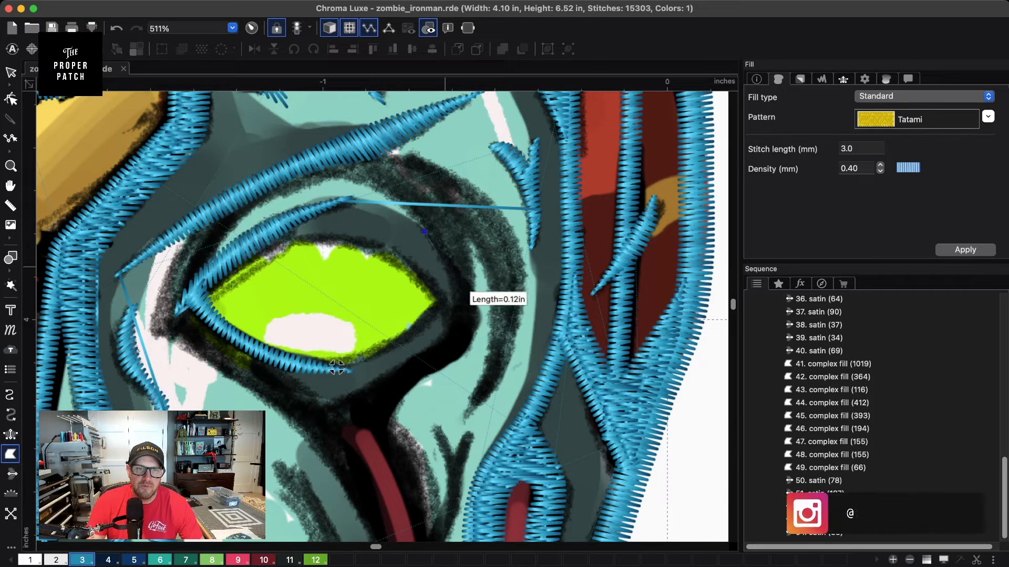
pyautogui.click(448, 270)
pyautogui.click(453, 312)
pyautogui.click(439, 343)
pyautogui.click(370, 386)
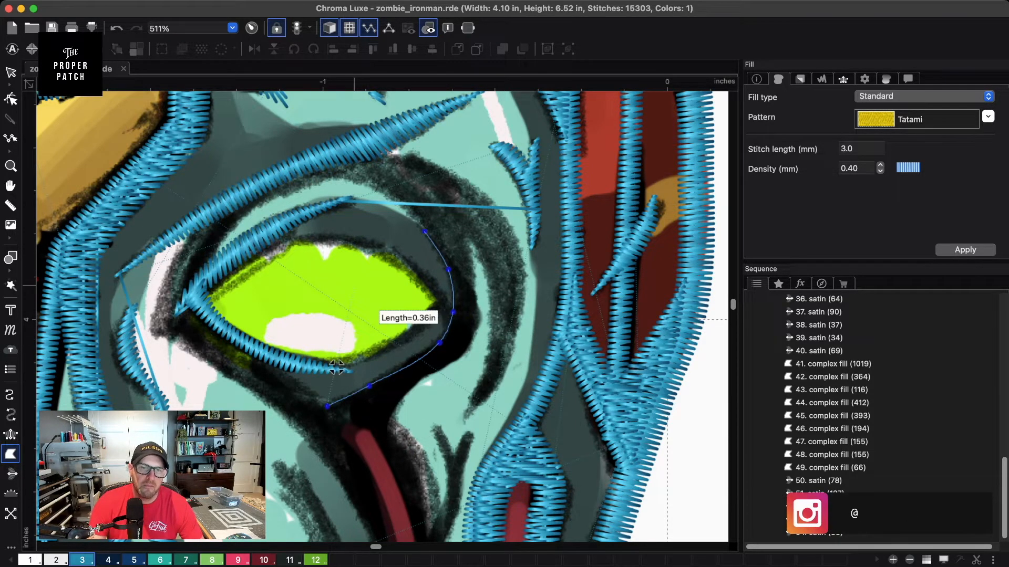
pyautogui.click(334, 403)
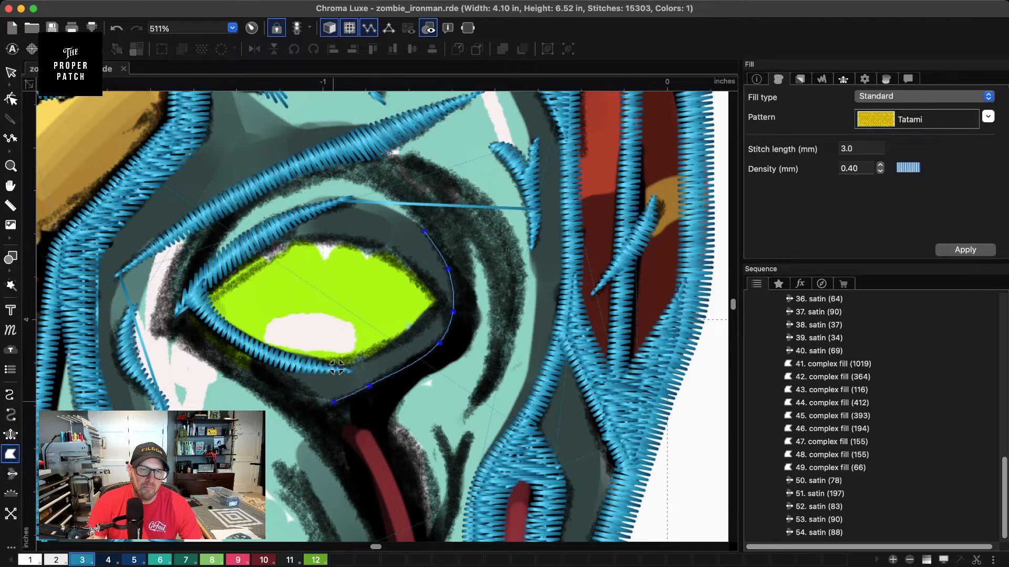
# - Continue the fill outline along the lower eyelid, around the eye's left corner, and up to the brow stitching
pyautogui.click(303, 389)
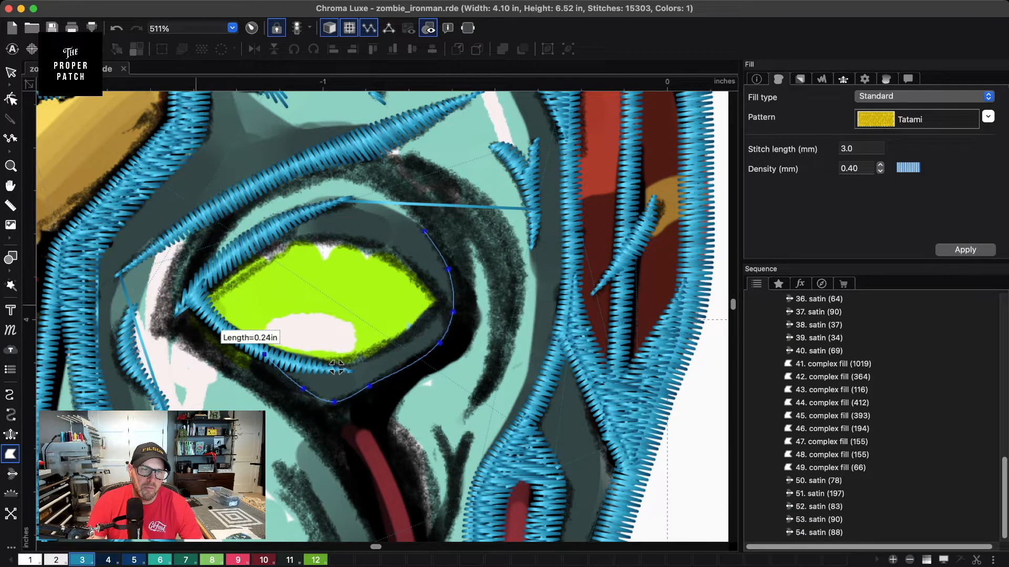
pyautogui.click(219, 324)
pyautogui.click(192, 299)
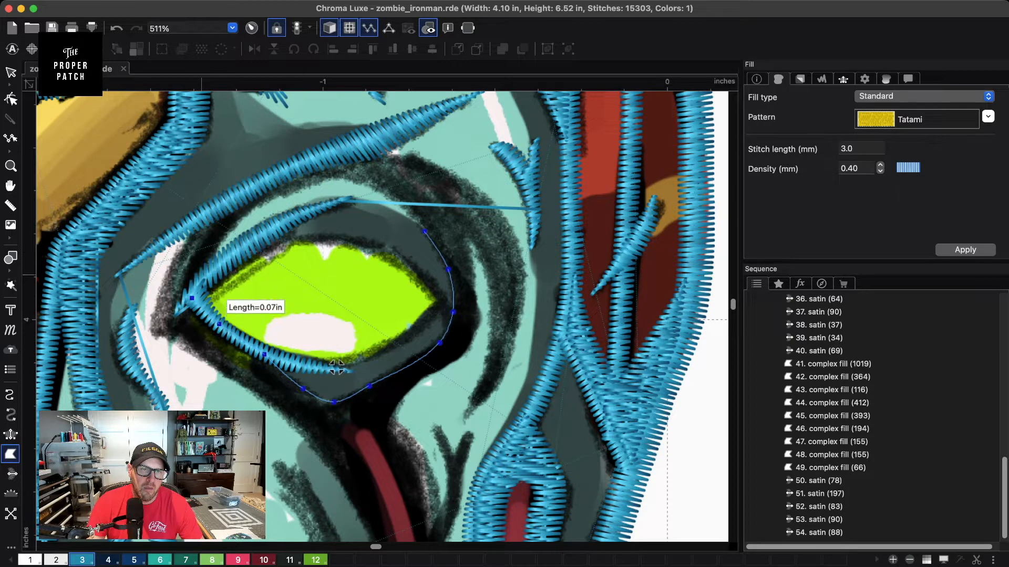
pyautogui.click(224, 237)
pyautogui.click(269, 192)
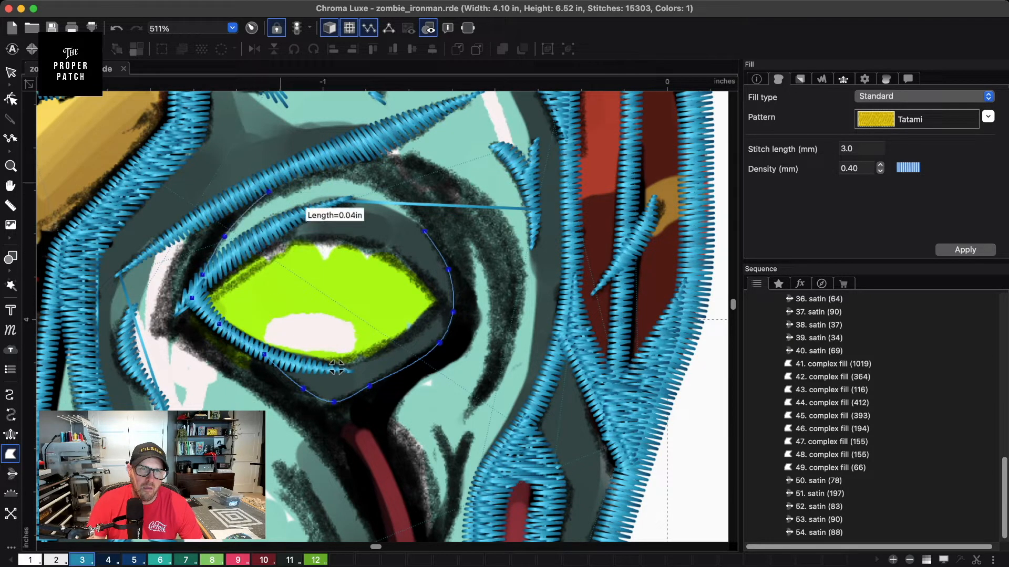
pyautogui.click(320, 156)
# - Trace the outer edge from the brow around the eye's left corner and diagonally down toward the dark red stripe
pyautogui.click(203, 212)
pyautogui.click(173, 266)
pyautogui.click(152, 328)
pyautogui.click(199, 356)
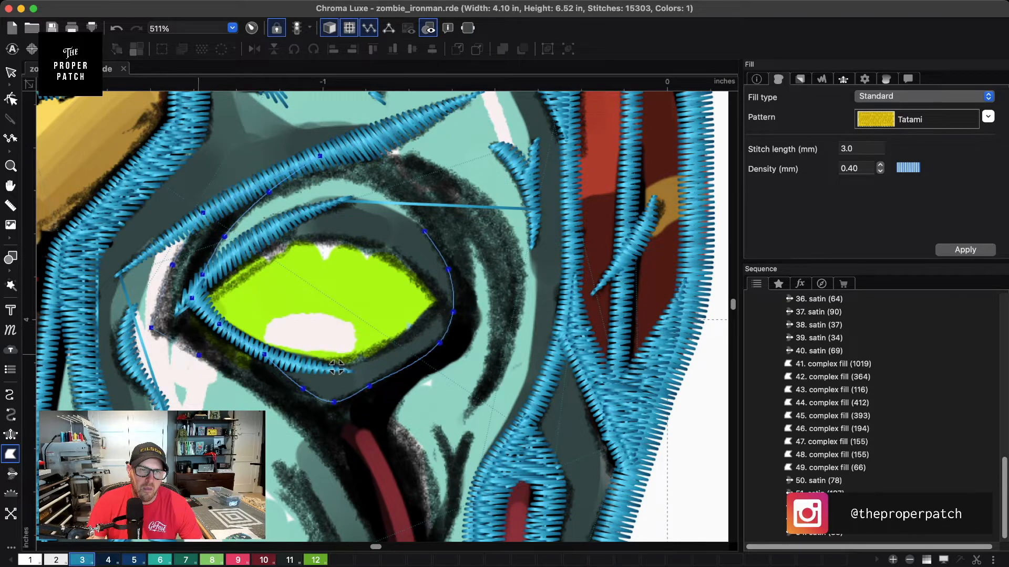
pyautogui.click(281, 411)
pyautogui.click(333, 463)
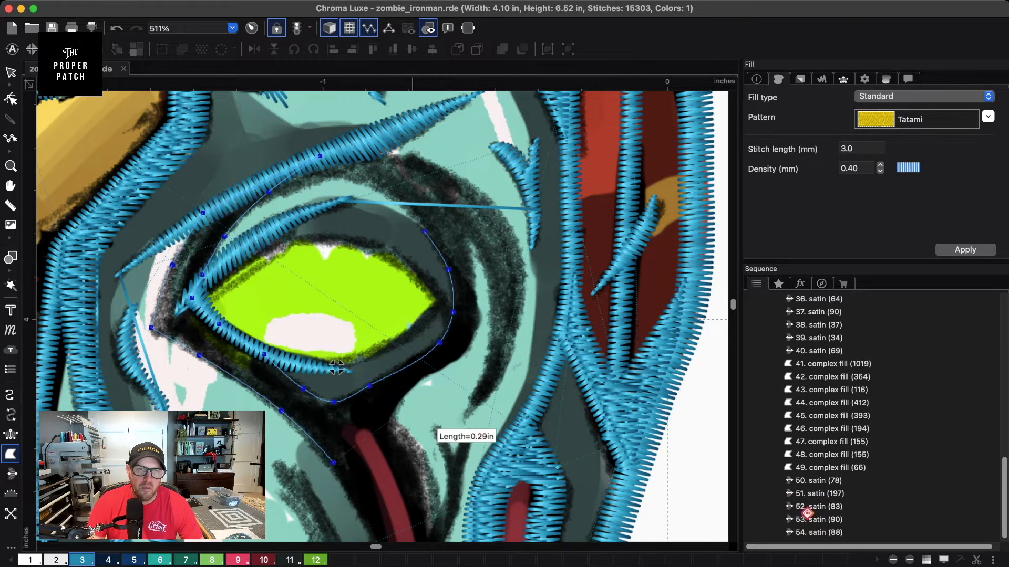
# - Extend the fill outline down the left edge of the black area beside the dark red stripe
pyautogui.press('space')
pyautogui.moveTo(409, 363); pyautogui.dragTo(387, 230)
pyautogui.click(354, 408)
pyautogui.click(359, 457)
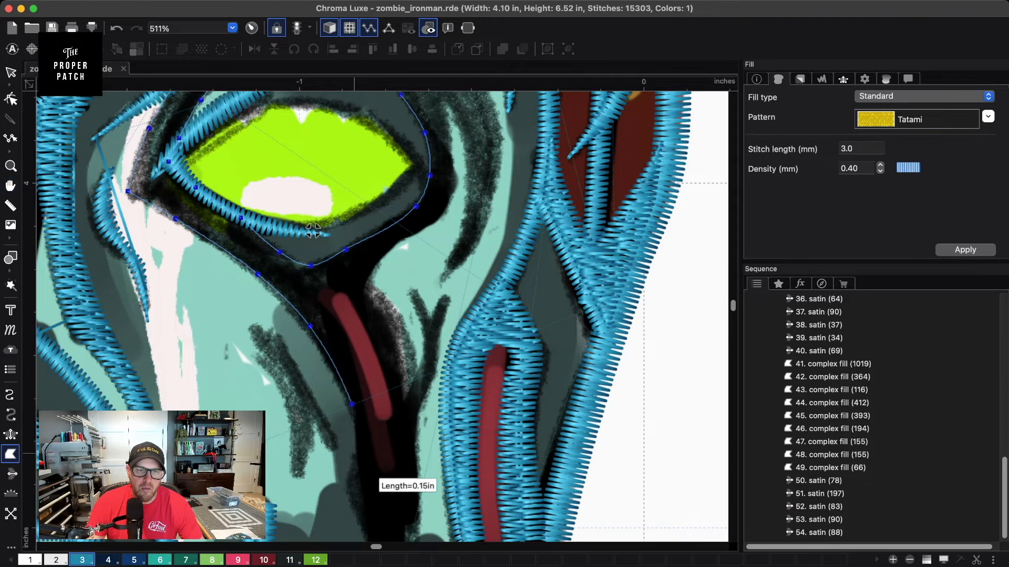
pyautogui.click(352, 494)
pyautogui.press('space')
pyautogui.moveTo(404, 406); pyautogui.dragTo(398, 260)
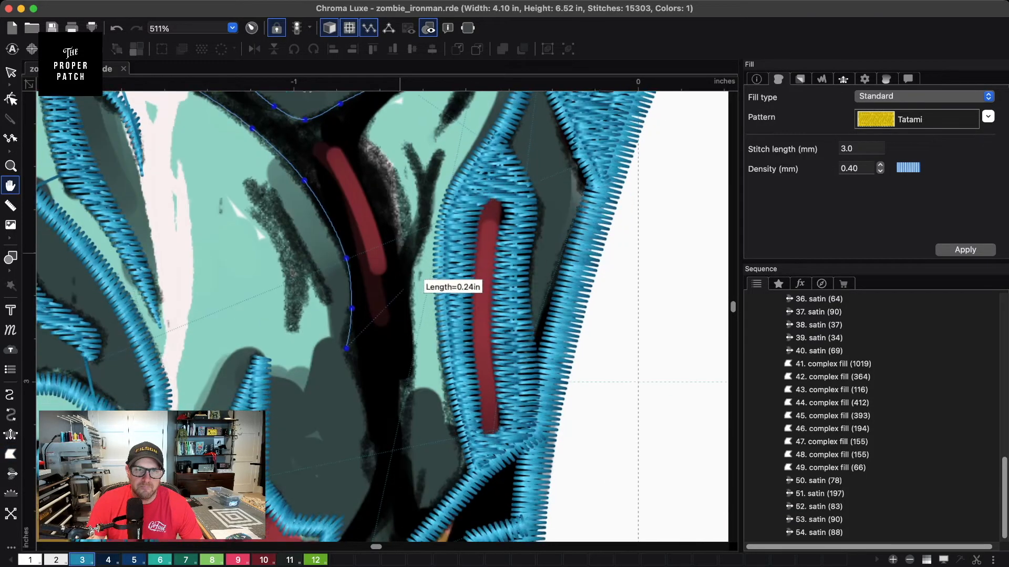
# - Continue down the left edge of the black cheek area to the satin outline at its lower end
pyautogui.click(356, 386)
pyautogui.click(371, 430)
pyautogui.click(375, 479)
pyautogui.click(360, 515)
pyautogui.press('space')
pyautogui.moveTo(445, 373); pyautogui.dragTo(451, 276)
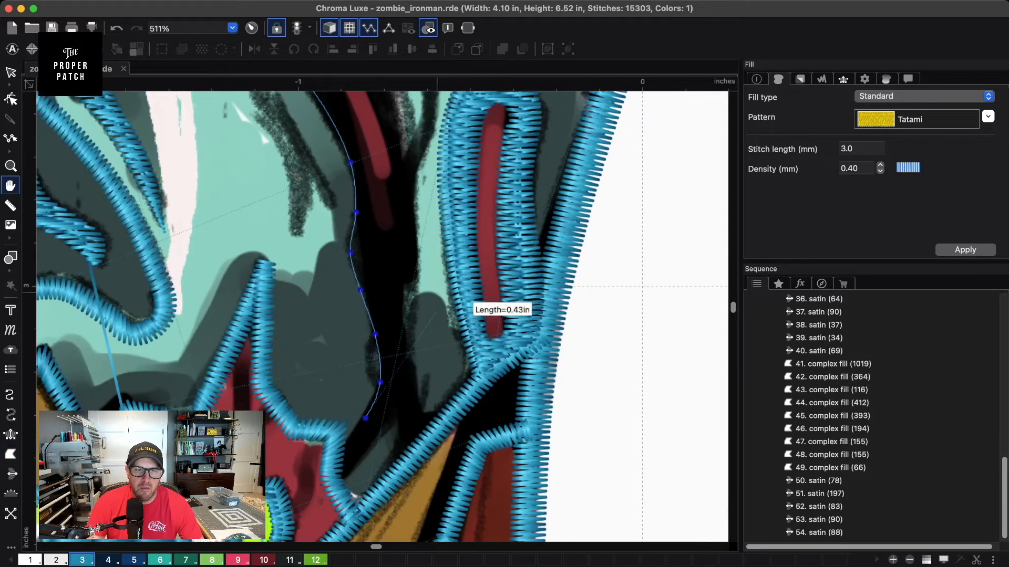
pyautogui.click(338, 449)
pyautogui.click(331, 484)
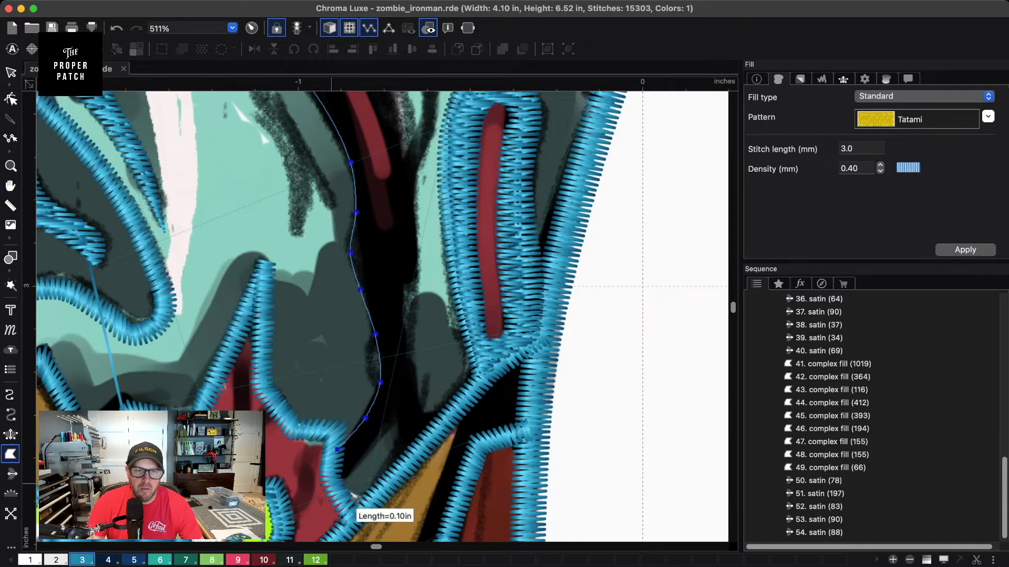
# - Trace around the dark green sliver at the lower end, then bring the outline back up the black area's right edge
pyautogui.click(398, 421)
pyautogui.click(390, 450)
pyautogui.click(363, 510)
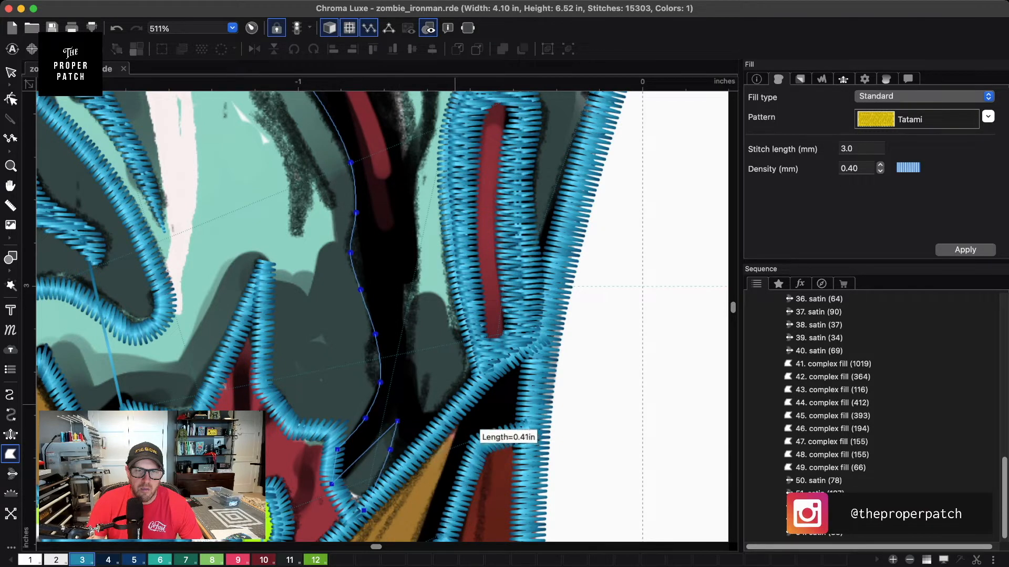
pyautogui.click(438, 405)
pyautogui.click(421, 392)
pyautogui.click(407, 335)
pyautogui.click(405, 286)
pyautogui.click(414, 242)
pyautogui.click(416, 188)
# - Continue up the right edge past the dark red stripe and curve the outline around the eye's lower right side
pyautogui.scroll(5, 526, 152)
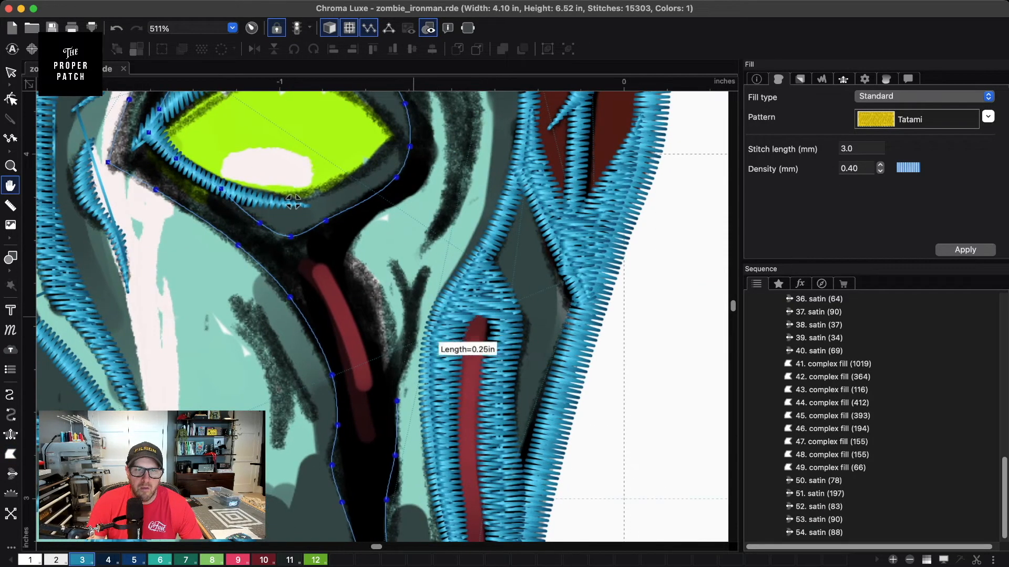
pyautogui.click(394, 350)
pyautogui.click(380, 298)
pyautogui.click(352, 258)
pyautogui.click(356, 236)
pyautogui.click(393, 208)
pyautogui.click(428, 182)
pyautogui.click(437, 145)
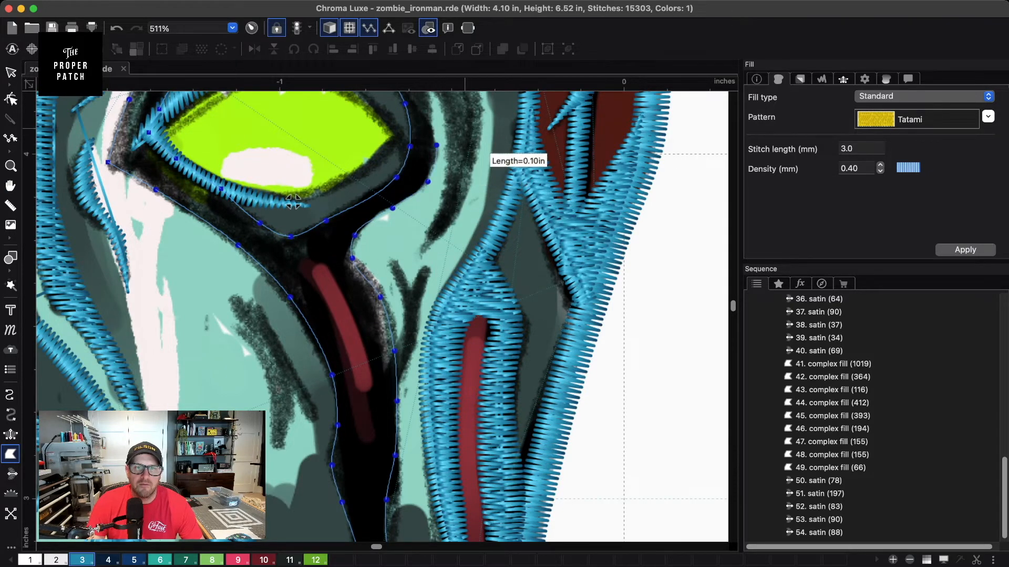
# - Place the last outer points right of the eye and close the shape to generate the complex fill
pyautogui.moveTo(446, 104); pyautogui.dragTo(488, 260)
pyautogui.click(472, 258)
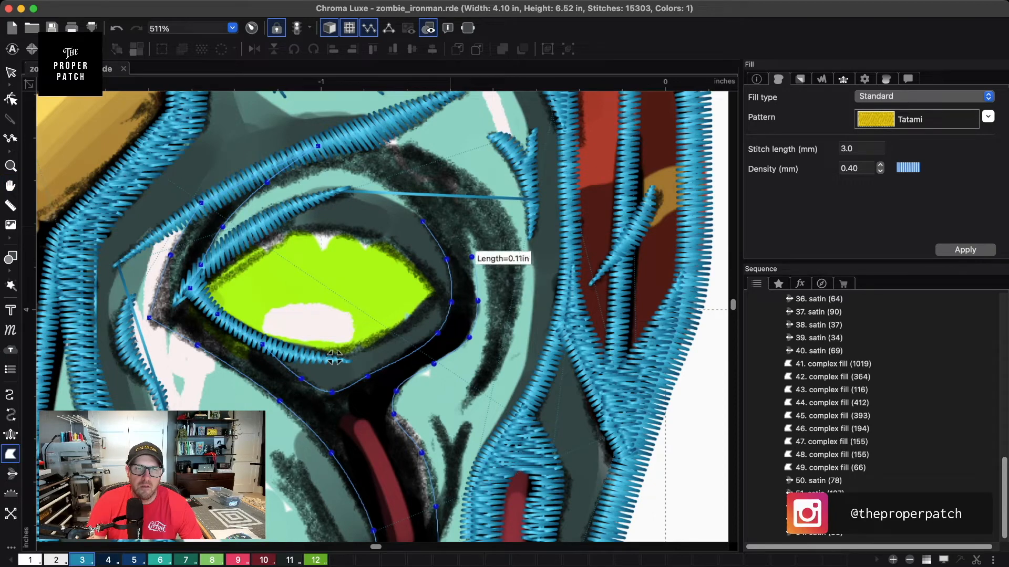
pyautogui.click(438, 218)
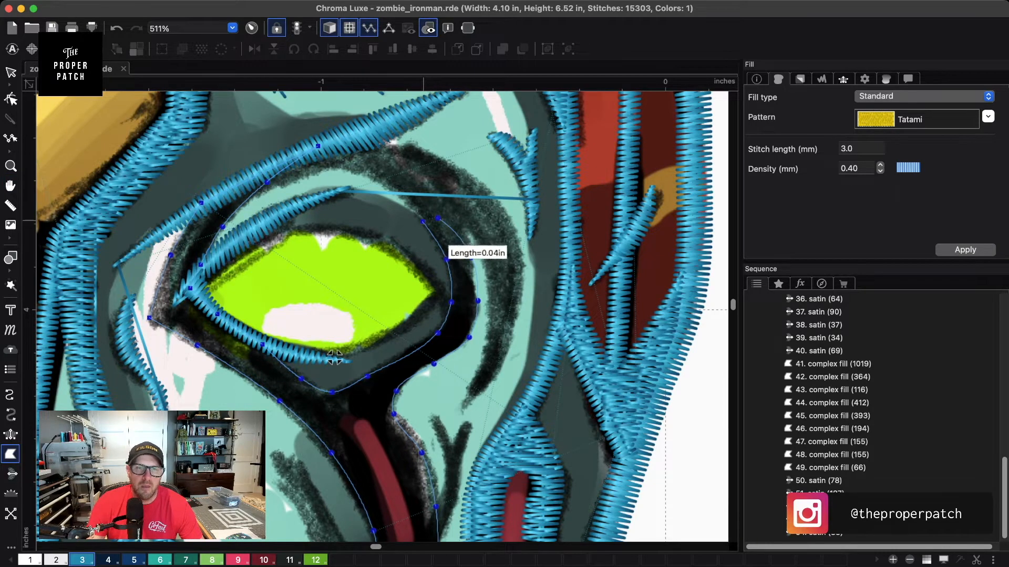
pyautogui.click(334, 357)
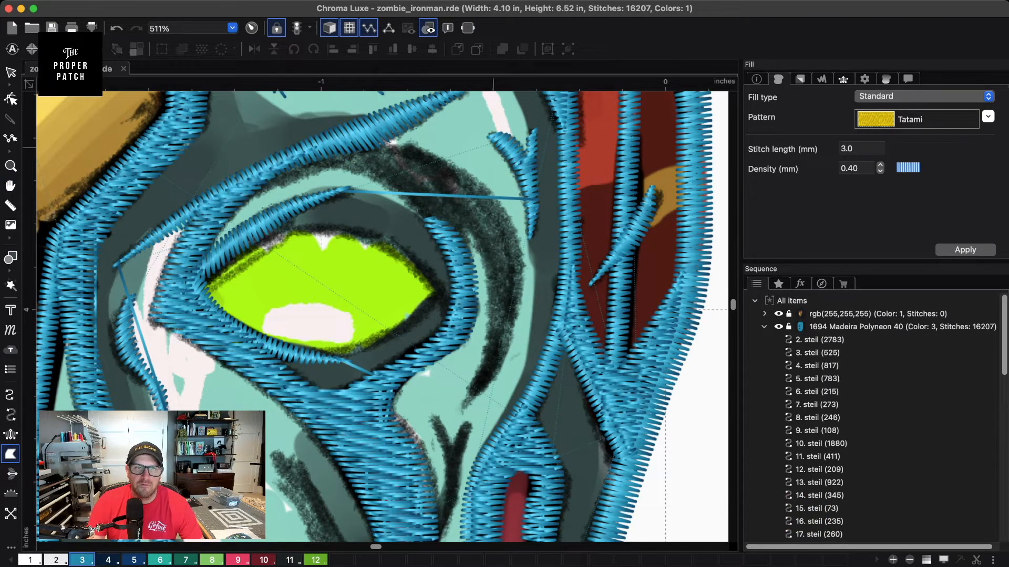
# - Turn off the 3D stitch preview and open the new eye-surround fill for shape editing around the dark red stripe
pyautogui.click(330, 28)
pyautogui.scroll(-6, 367, 207)
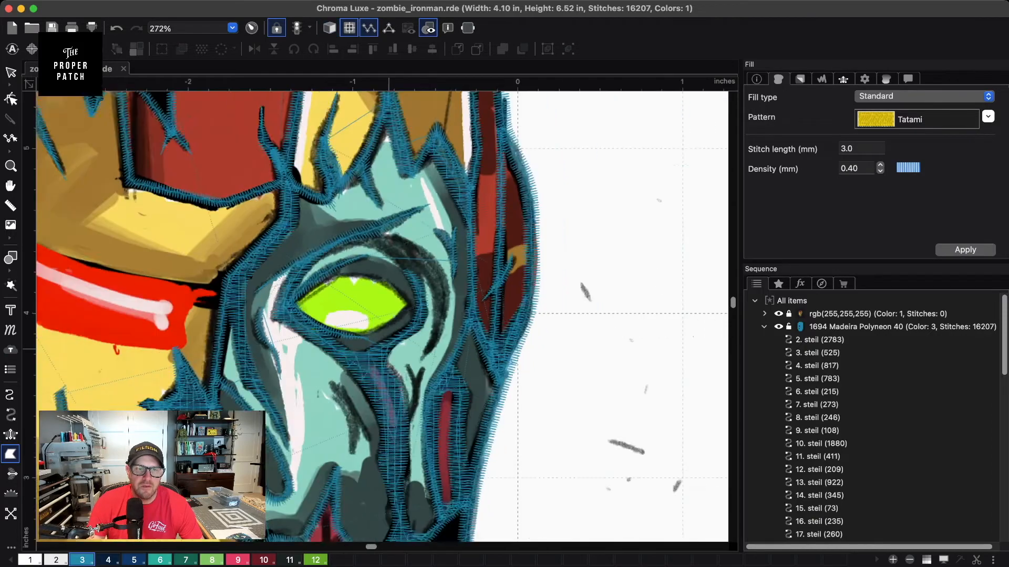
pyautogui.scroll(10, 268, 327)
pyautogui.click(10, 98)
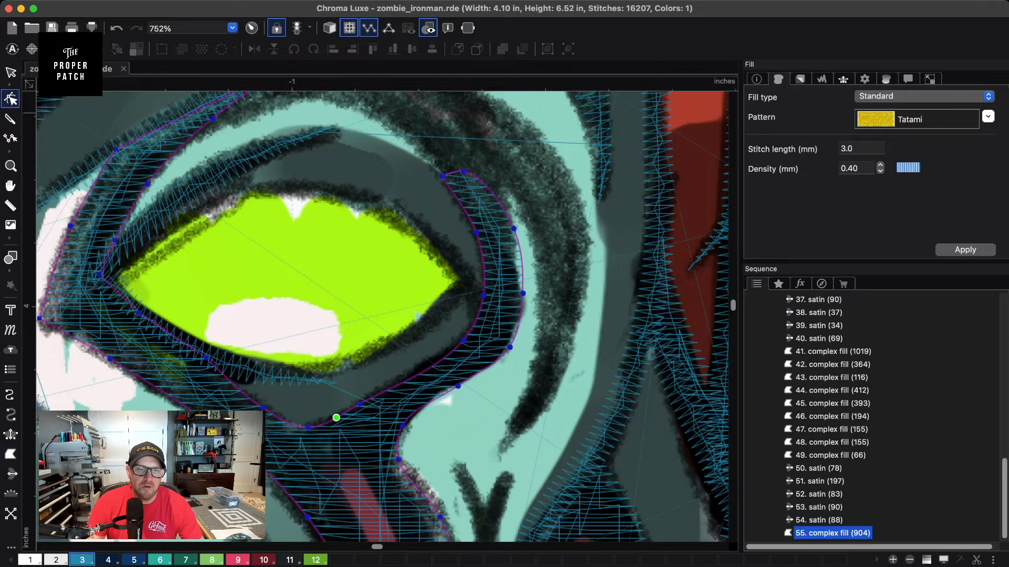
pyautogui.press('space')
pyautogui.moveTo(426, 462); pyautogui.dragTo(445, 269)
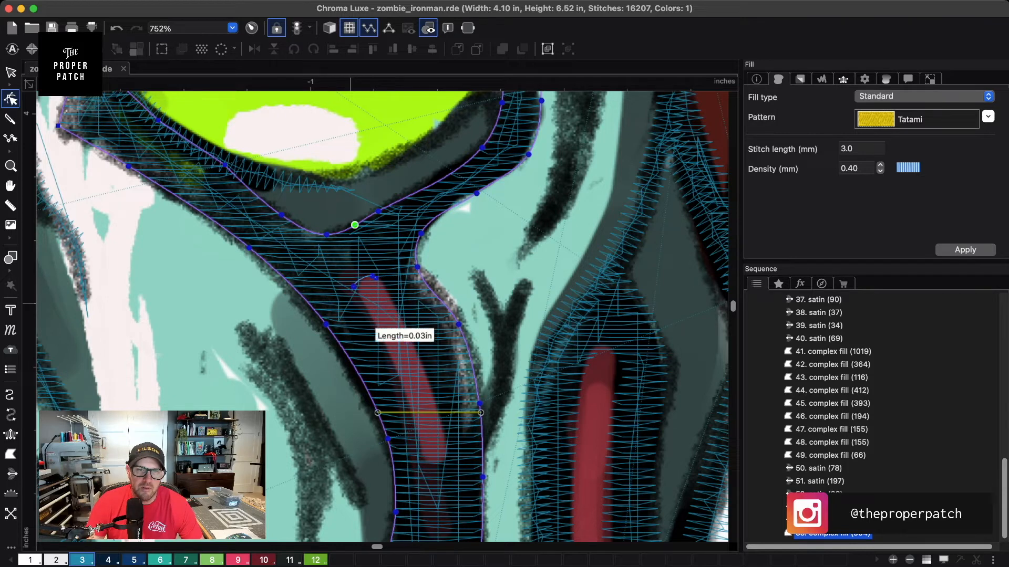
# - Cut an opening in the fill by tracing around the dark red stripe beneath the eye, restore the 3D preview, and deselect
pyautogui.click(366, 320)
pyautogui.click(395, 364)
pyautogui.click(411, 406)
pyautogui.click(423, 447)
pyautogui.click(428, 515)
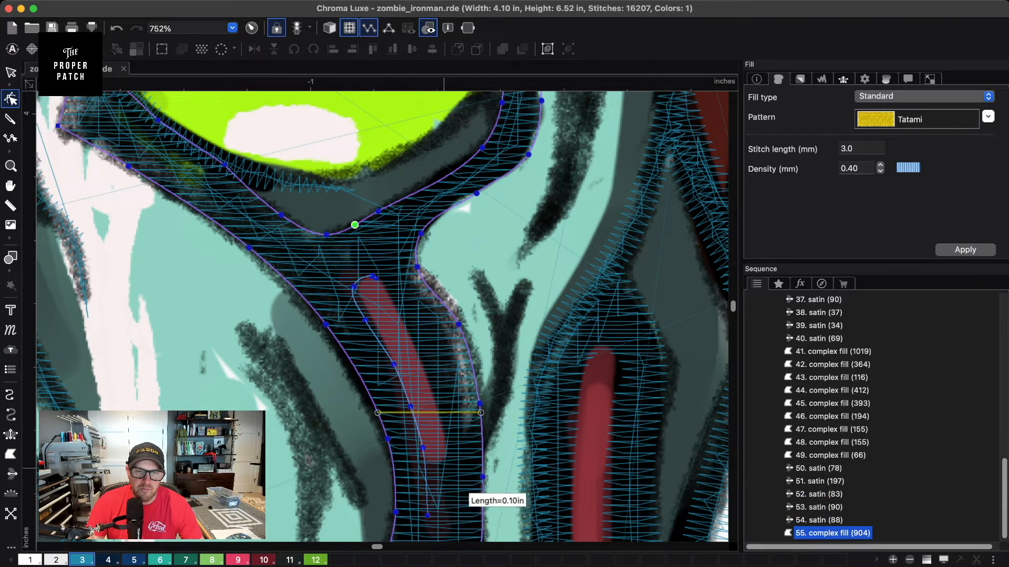
pyautogui.click(443, 451)
pyautogui.click(440, 415)
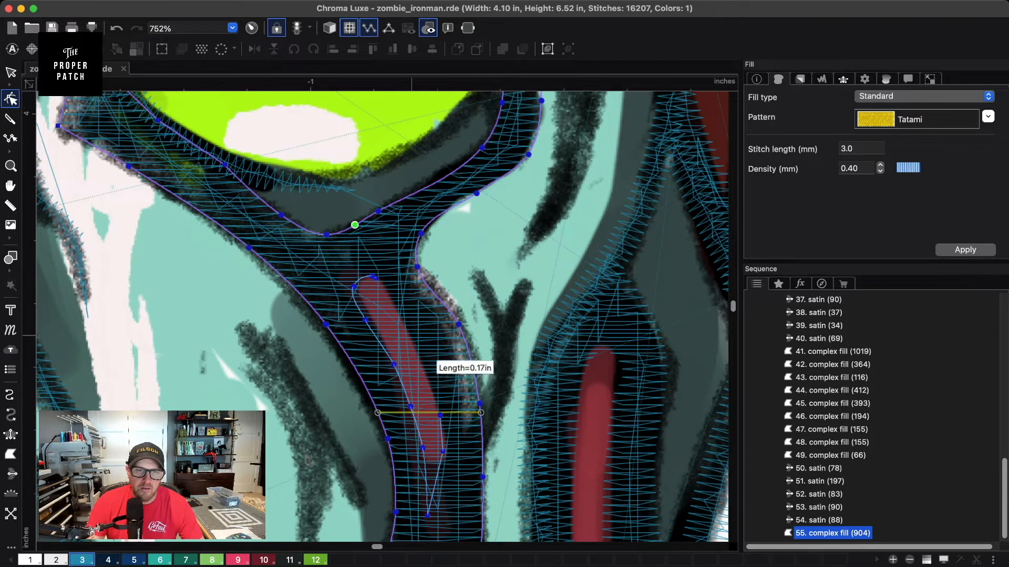
pyautogui.click(412, 334)
pyautogui.click(395, 297)
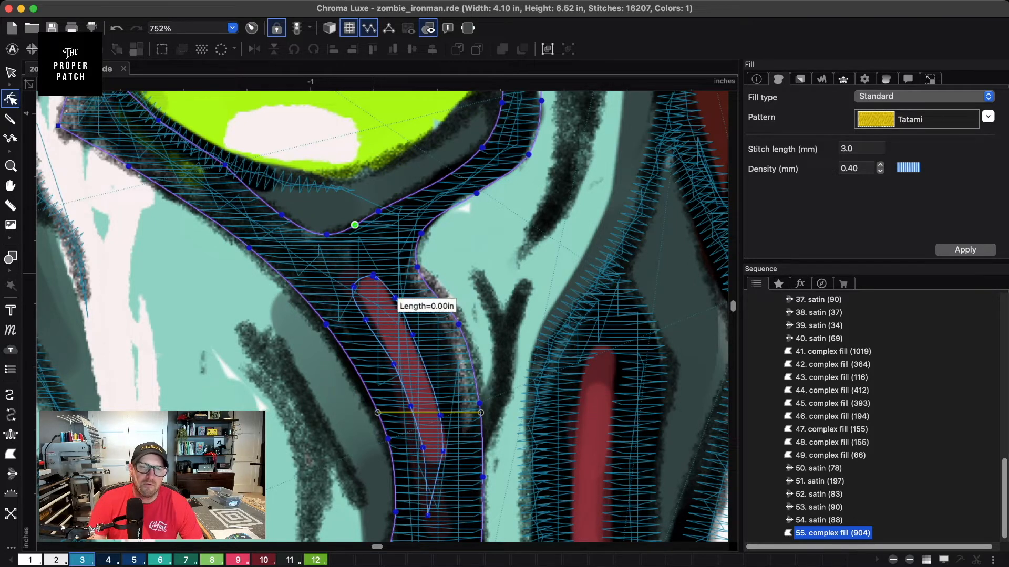
pyautogui.click(374, 276)
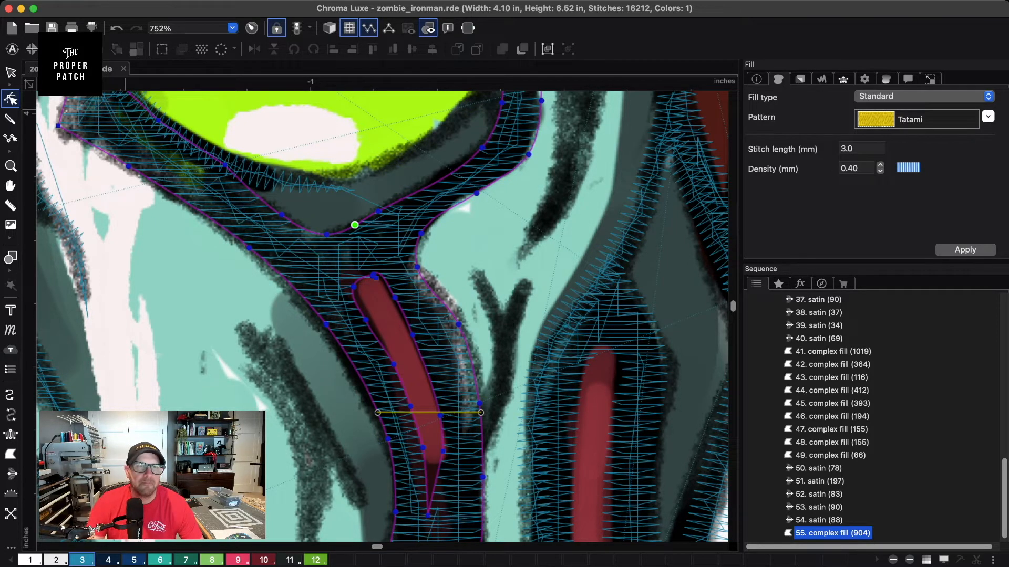
pyautogui.press('Escape')
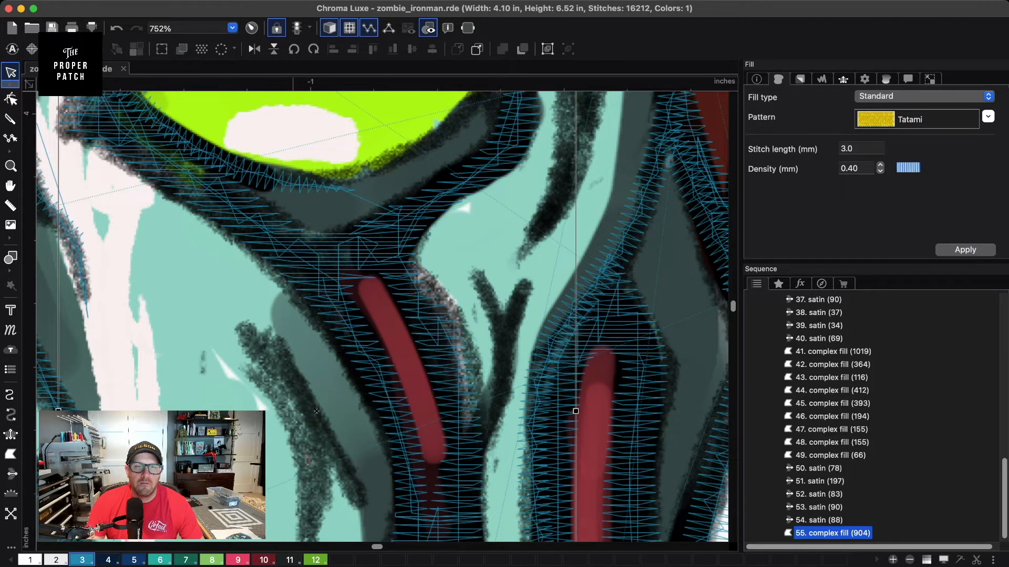
pyautogui.click(520, 179)
# - Start a new complex fill above the eye and trace the lower edge of the curved black crease from its left end toward the right
pyautogui.press('space')
pyautogui.moveTo(519, 180); pyautogui.dragTo(478, 317)
pyautogui.press('space')
pyautogui.moveTo(379, 182); pyautogui.dragTo(347, 335)
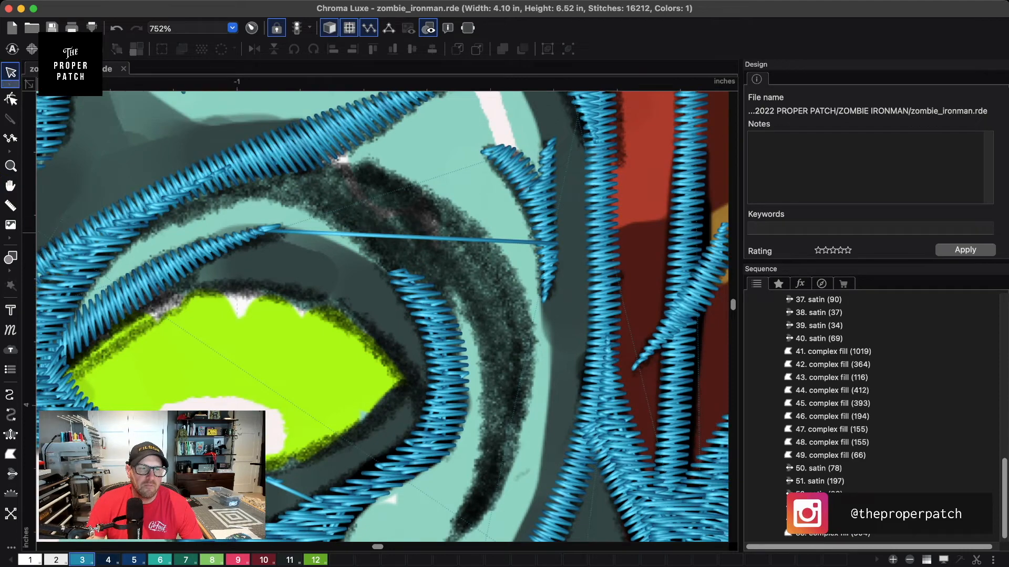
pyautogui.click(11, 454)
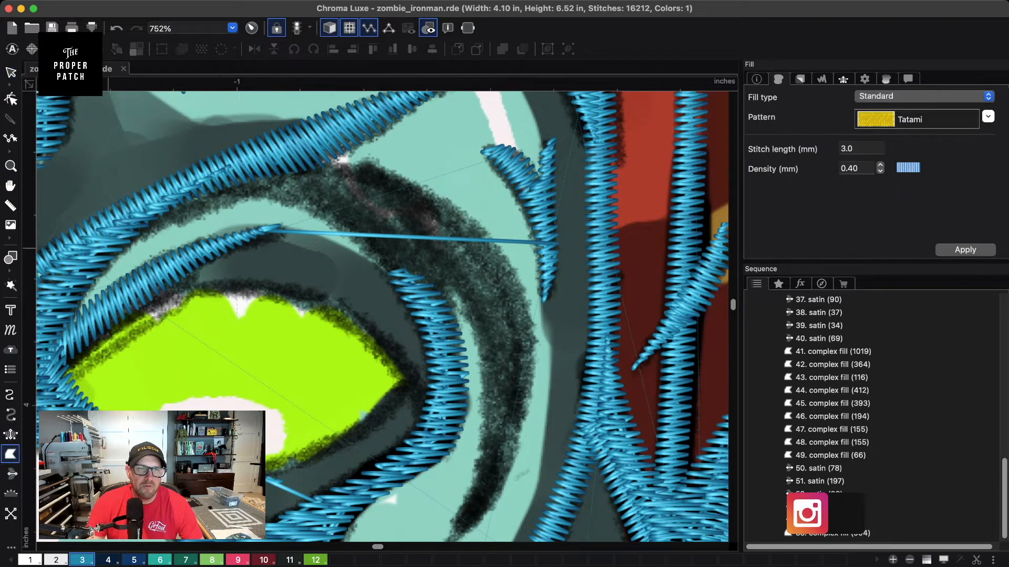
pyautogui.click(105, 252)
pyautogui.click(207, 208)
pyautogui.click(281, 199)
pyautogui.click(377, 255)
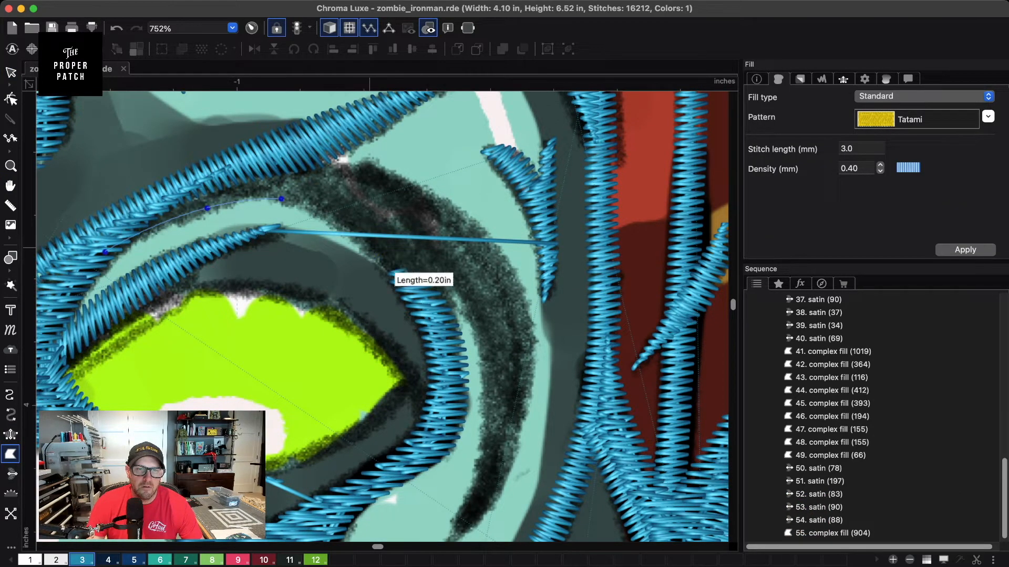
# - Continue the crease's inner edge down along the right side of the eye toward its lower tip
pyautogui.click(406, 284)
pyautogui.click(444, 304)
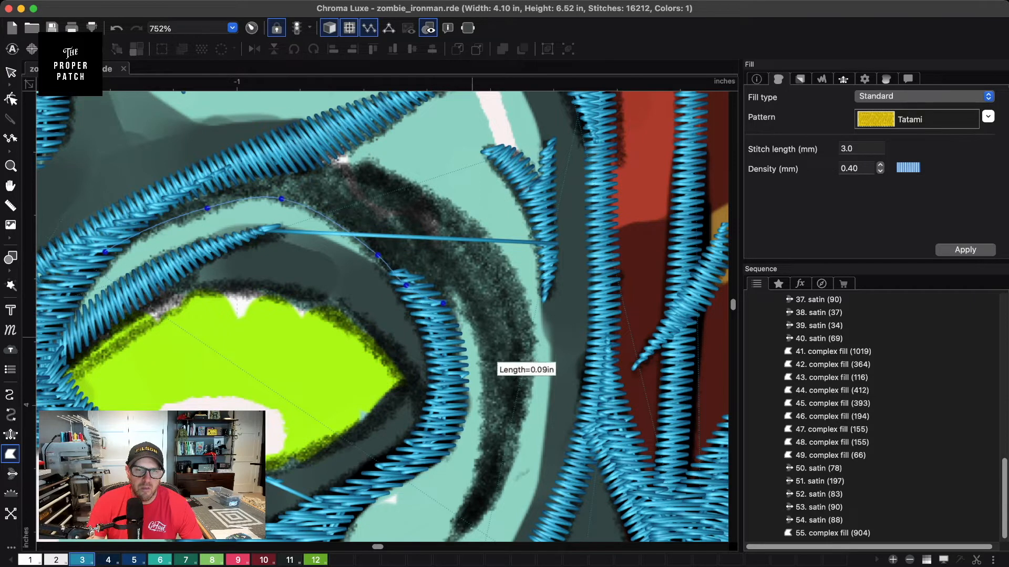
pyautogui.click(477, 342)
pyautogui.click(485, 412)
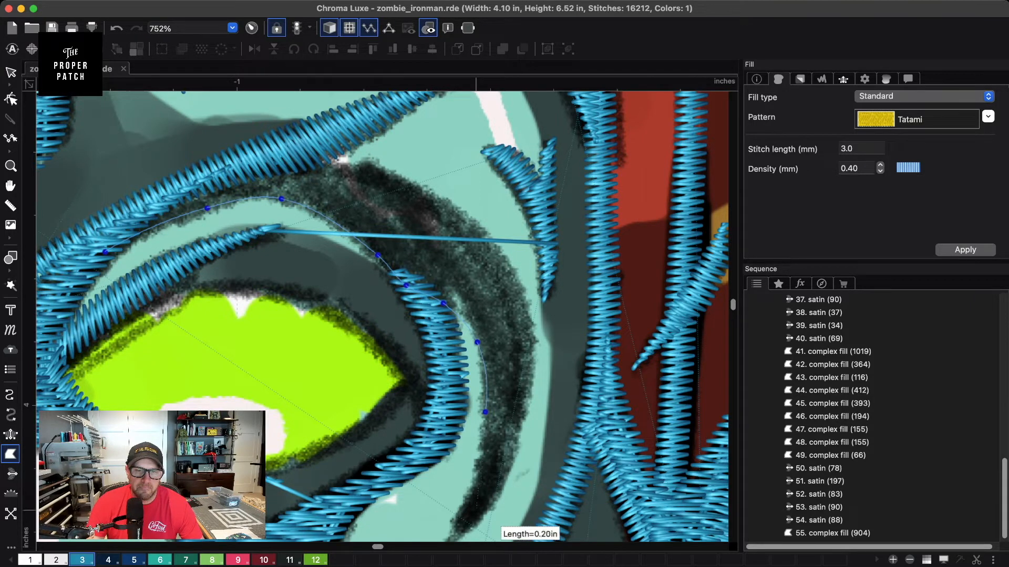
# - Trace the crease's outer edge back up and over the eye, and close the shape to generate the complex fill
pyautogui.click(504, 459)
pyautogui.click(524, 405)
pyautogui.click(533, 351)
pyautogui.click(510, 267)
pyautogui.click(445, 202)
pyautogui.click(375, 166)
pyautogui.click(295, 156)
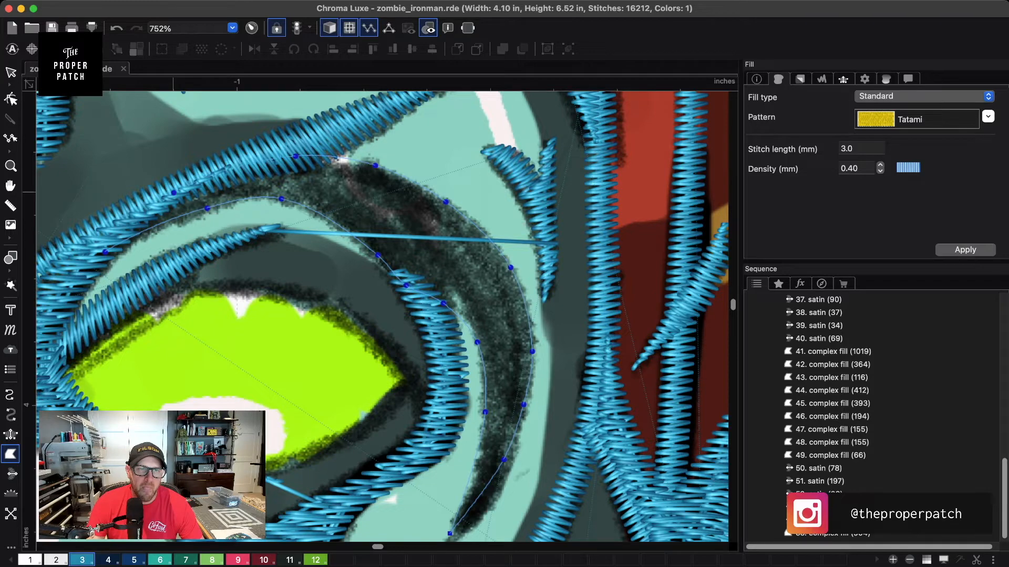
pyautogui.press('Return')
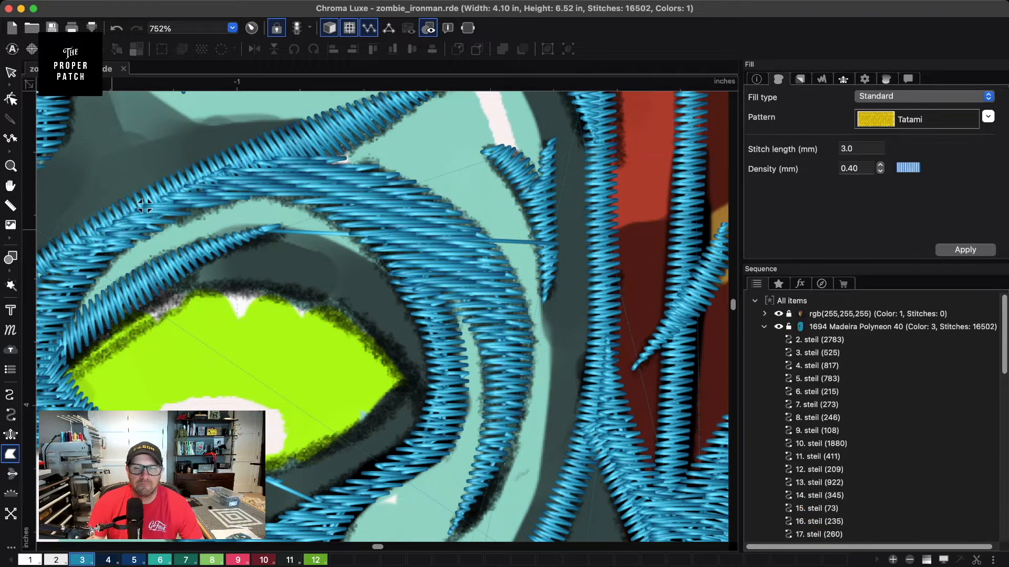
# - Select the new crease fill together with the eye-surround fill and merge them into one complex fill
pyautogui.scroll(-5, 145, 207)
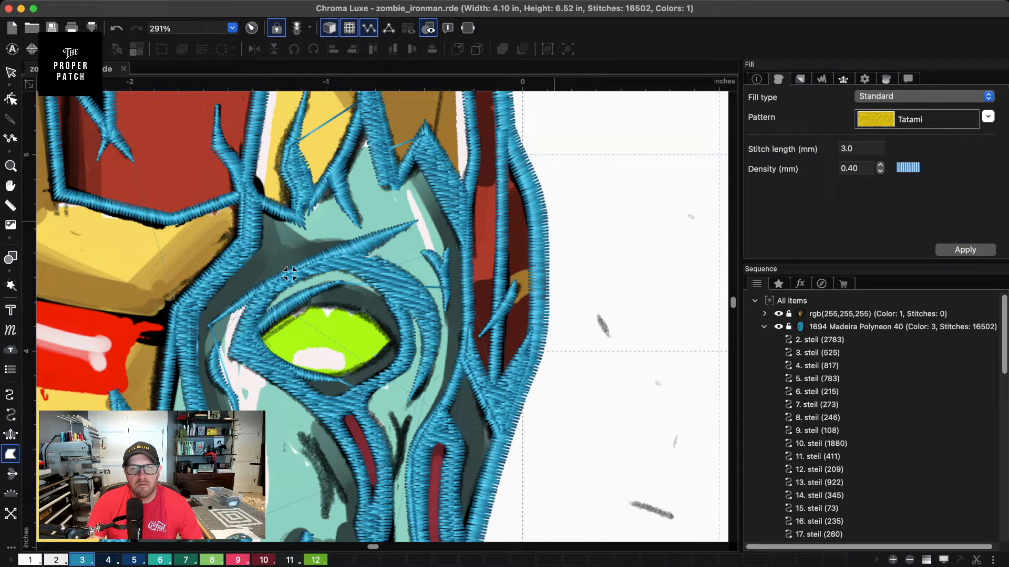
pyautogui.press('Escape')
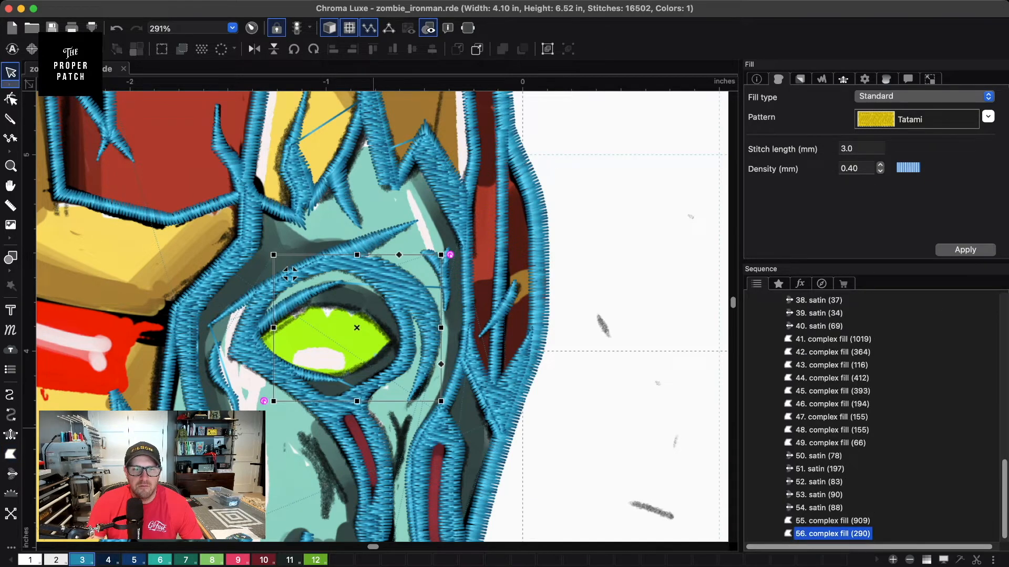
pyautogui.press('super+z')
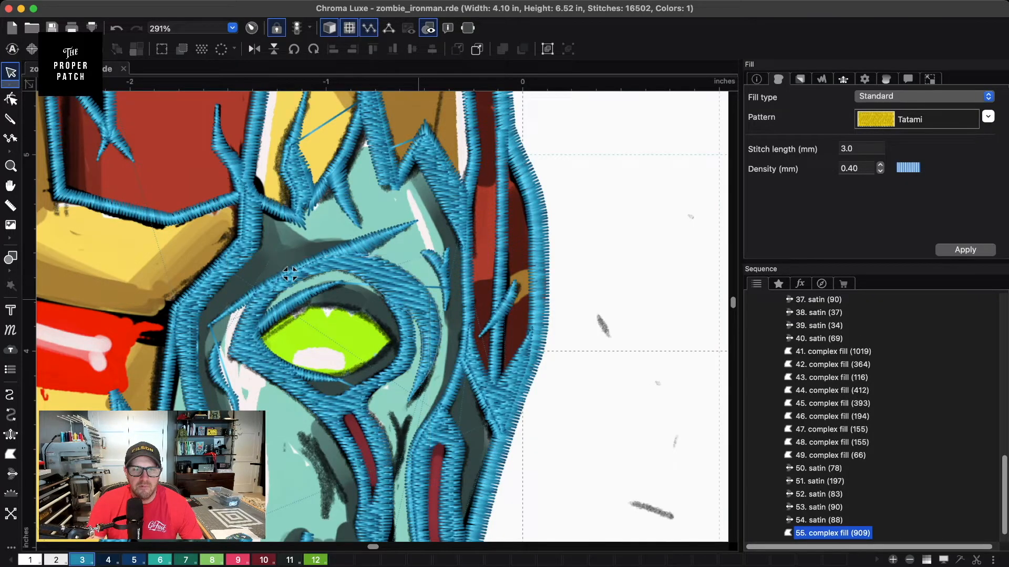
pyautogui.press('super+shift+z')
pyautogui.keyDown('shift'); pyautogui.click(290, 273); pyautogui.keyUp('shift')
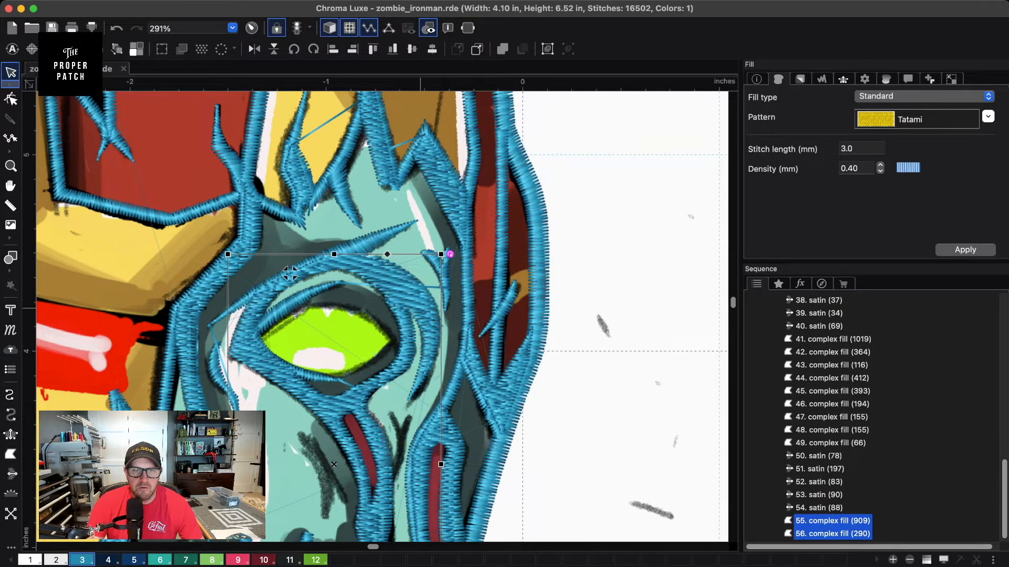
pyautogui.click(565, 459)
pyautogui.scroll(-5, 587, 388)
pyautogui.scroll(5, 613, 308)
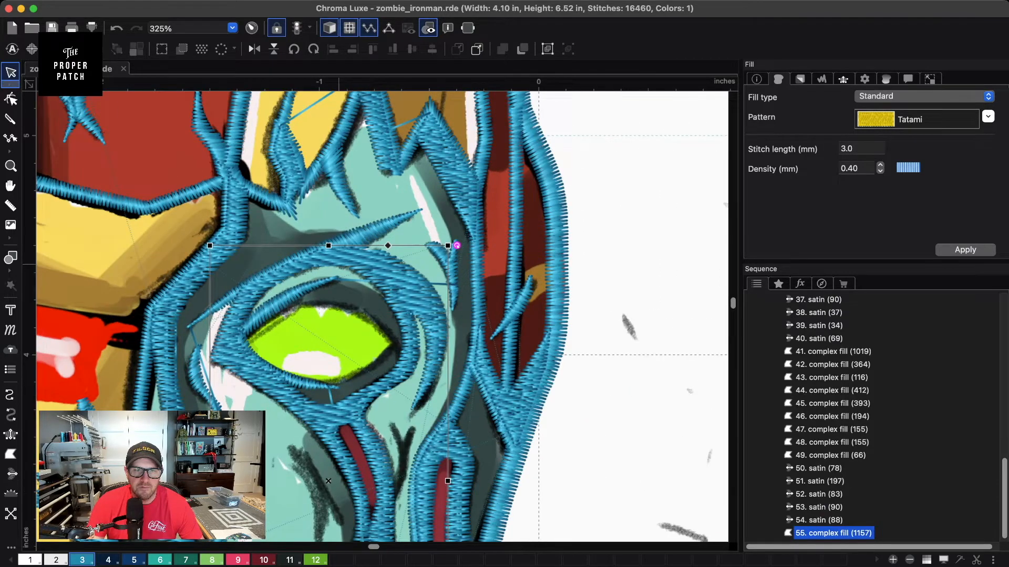
# - Open the merged eye fill for shape editing to examine its outline nodes, and deselect it
pyautogui.click(11, 99)
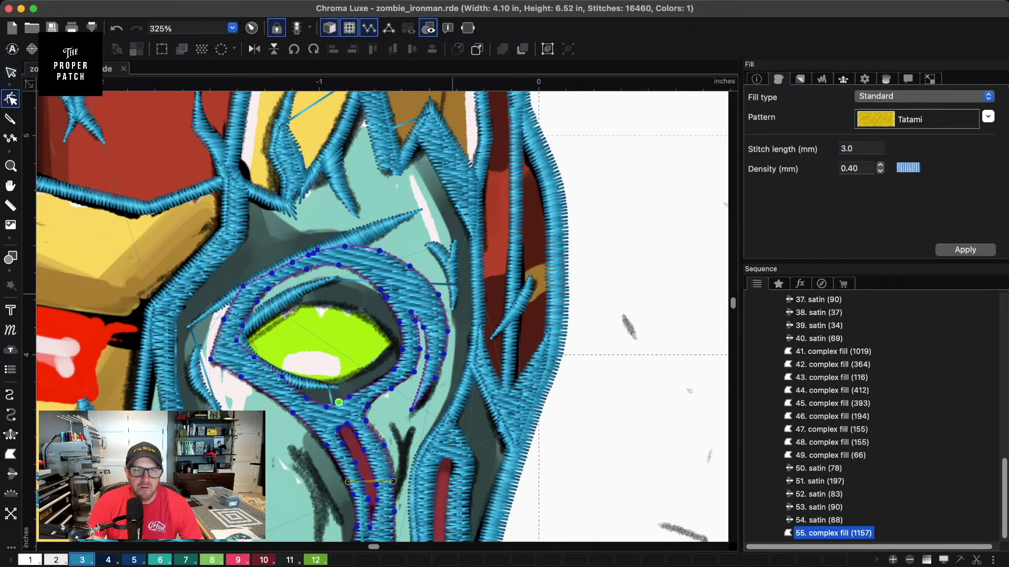
pyautogui.click(11, 72)
pyautogui.click(652, 278)
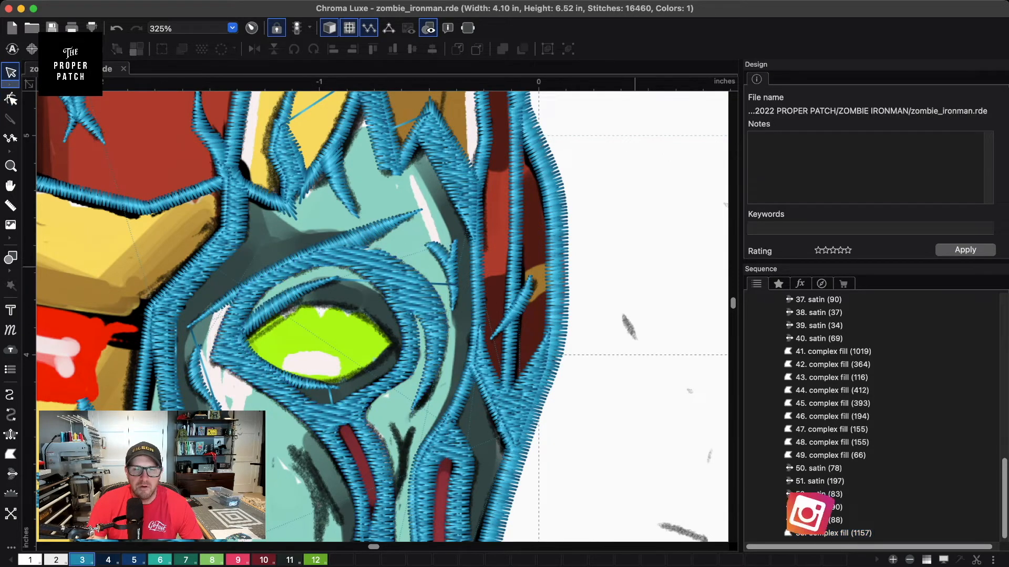
# - Start a complex fill on the small Y-shaped black crease below the eye and trace its left edge up to the left branch
pyautogui.scroll(-3, 652, 278)
pyautogui.press('space')
pyautogui.moveTo(652, 278); pyautogui.dragTo(612, 450)
pyautogui.scroll(4, 639, 94)
pyautogui.press('space')
pyautogui.moveTo(618, 285); pyautogui.dragTo(626, 322)
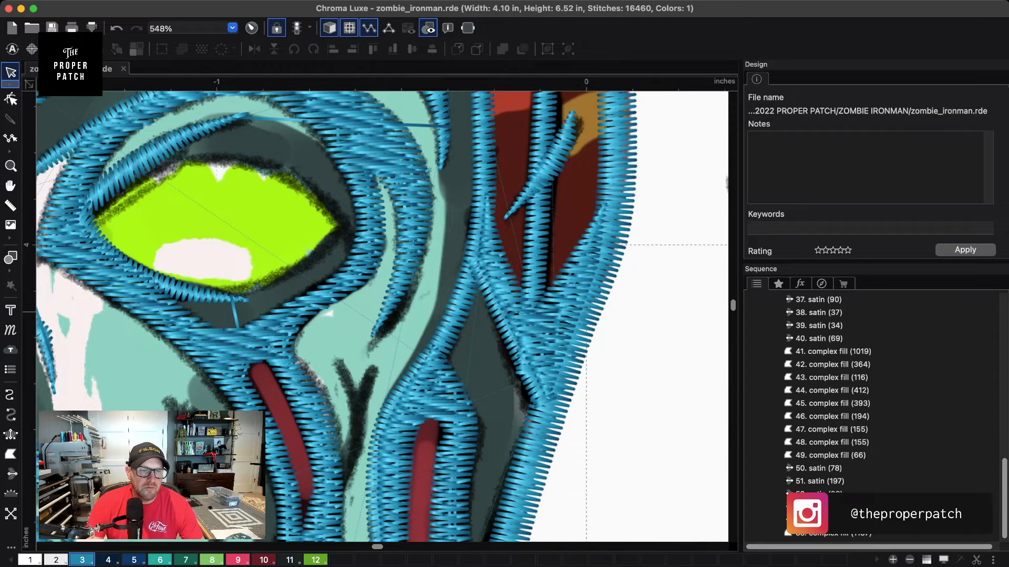
pyautogui.click(10, 454)
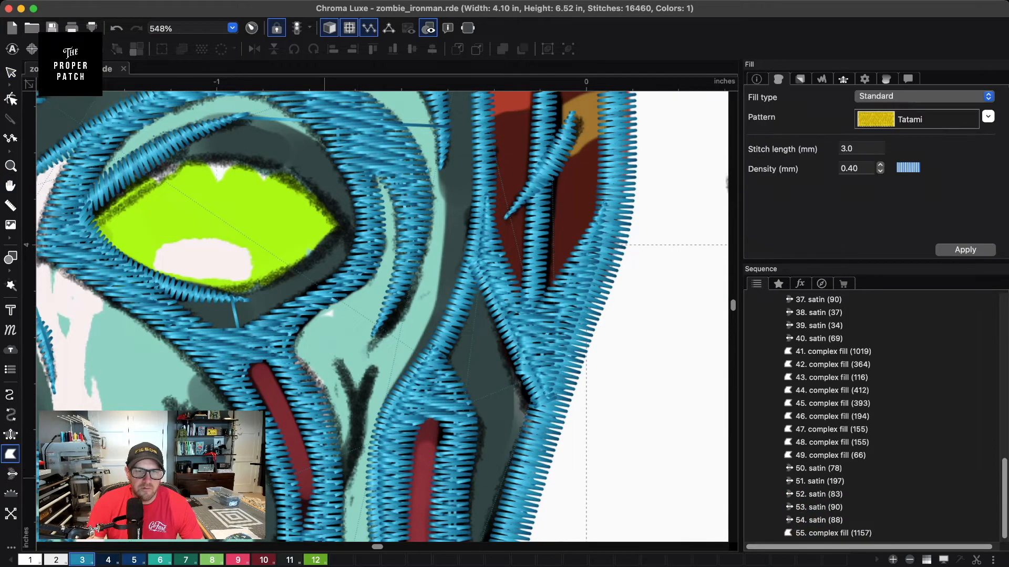
pyautogui.click(327, 466)
pyautogui.click(351, 436)
pyautogui.click(351, 402)
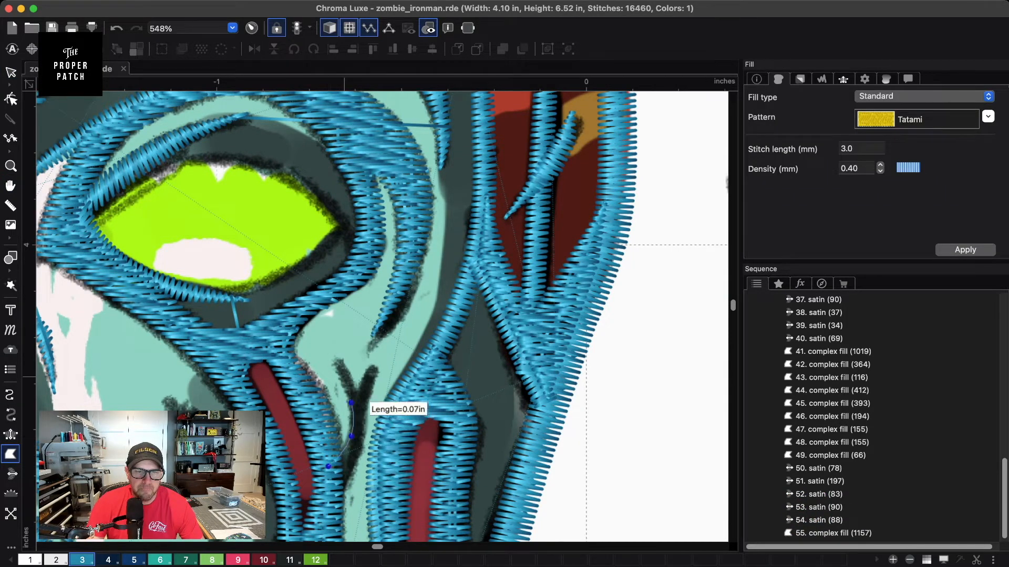
pyautogui.click(334, 365)
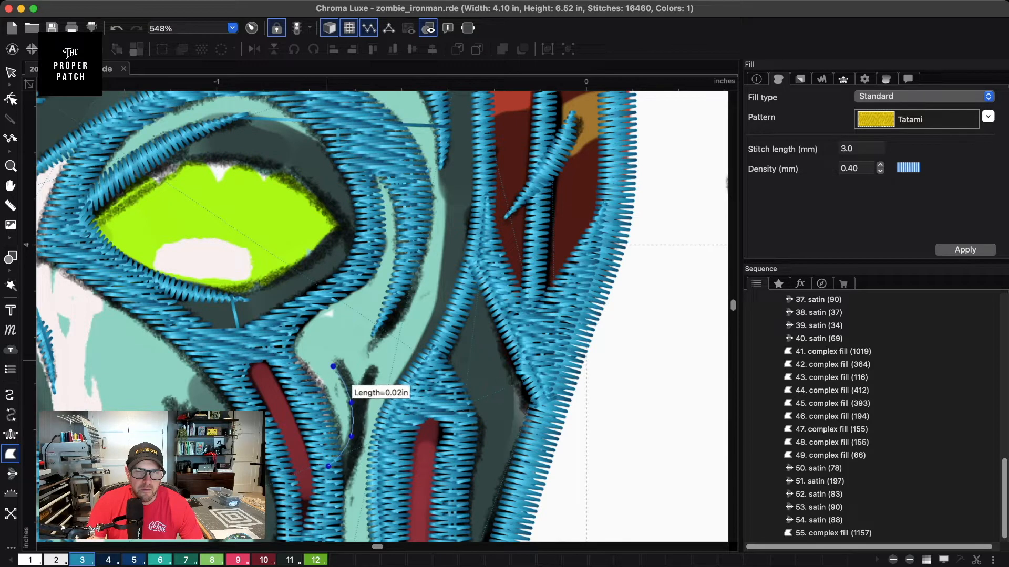
# - Outline the notch between the two branches and place the right branch's tip as a corner point, replacing the misplaced one
pyautogui.click(352, 380)
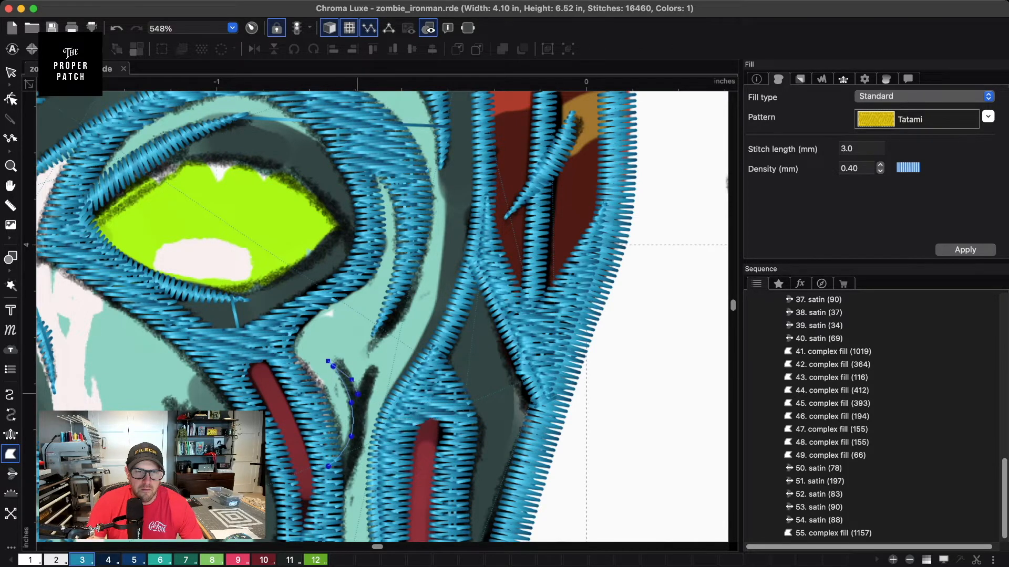
pyautogui.click(363, 374)
pyautogui.click(359, 393)
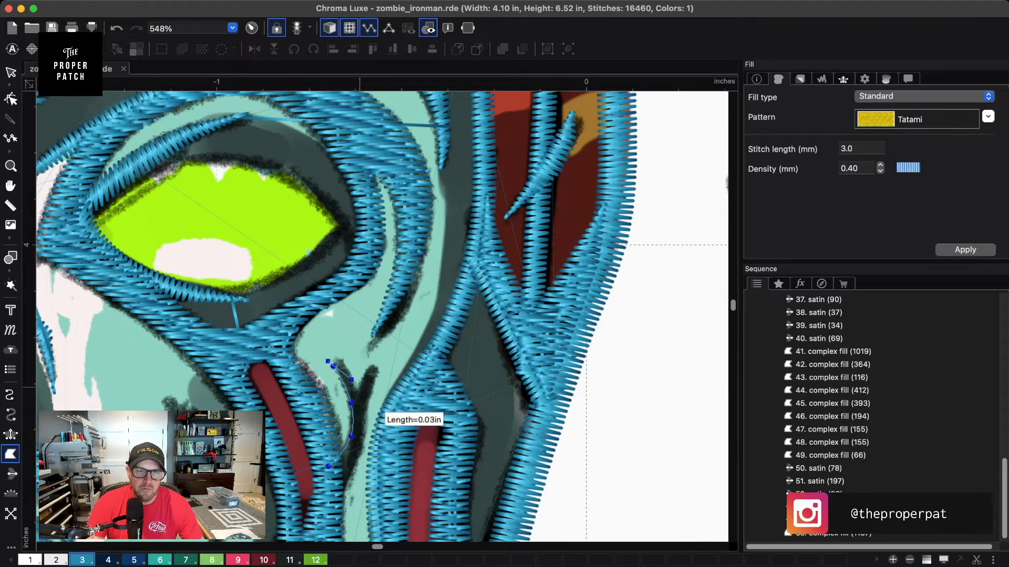
pyautogui.click(363, 371)
pyautogui.click(377, 351)
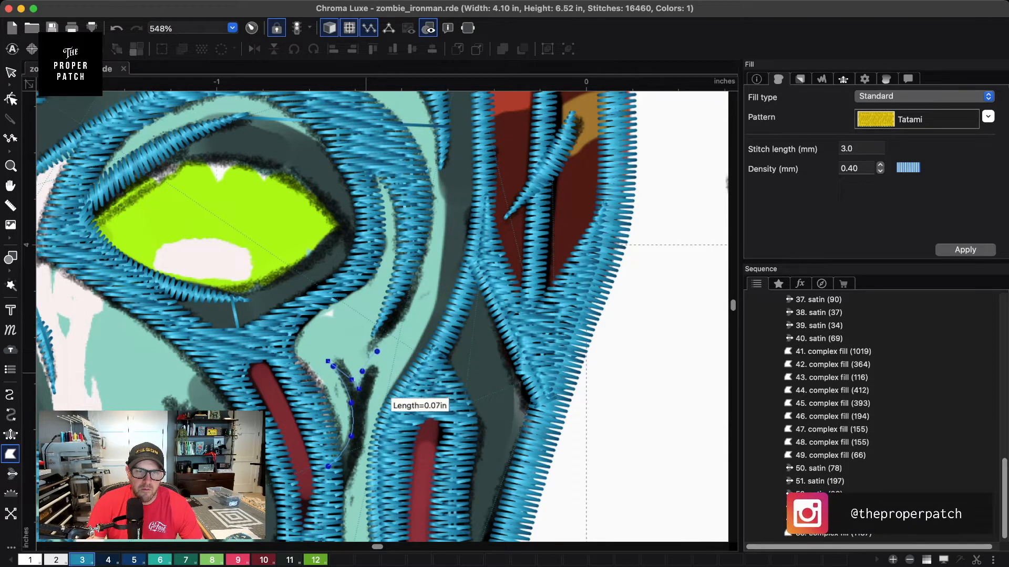
pyautogui.press('BackSpace')
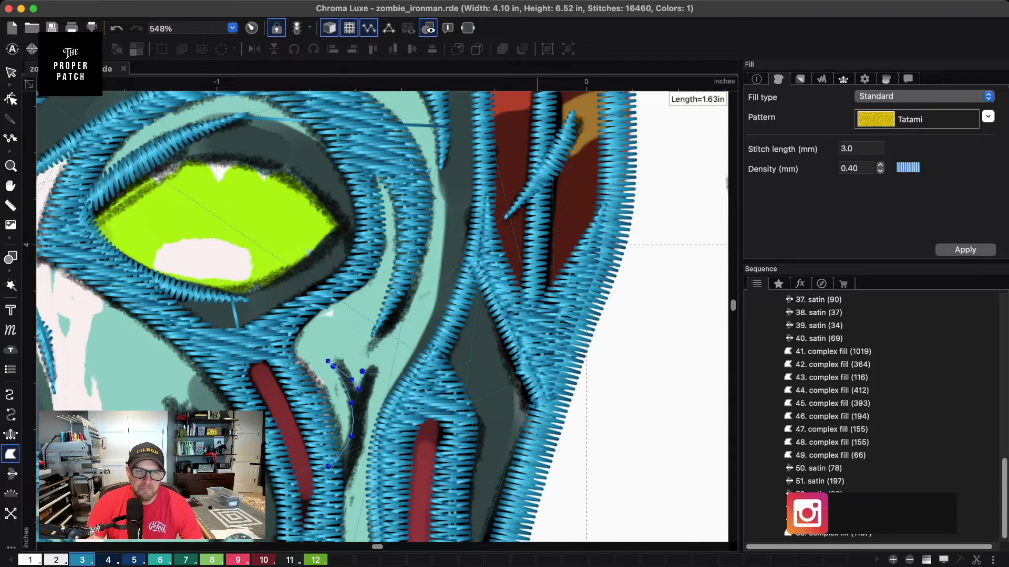
pyautogui.click(374, 354)
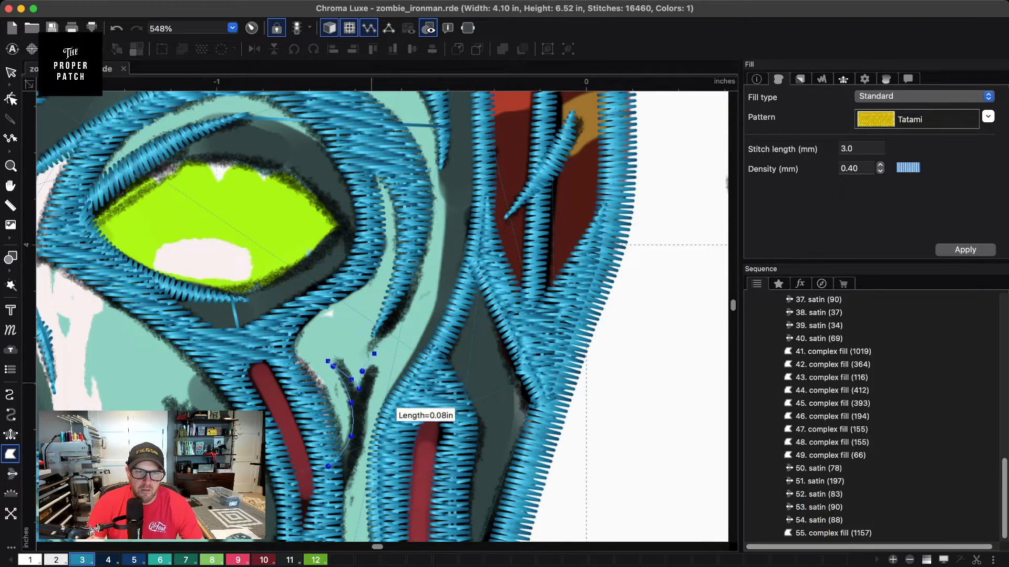
# - Trace the Y-shaped crease's right edge down into the neighbouring outline, and close the shape to generate the complex fill
pyautogui.click(368, 425)
pyautogui.click(362, 453)
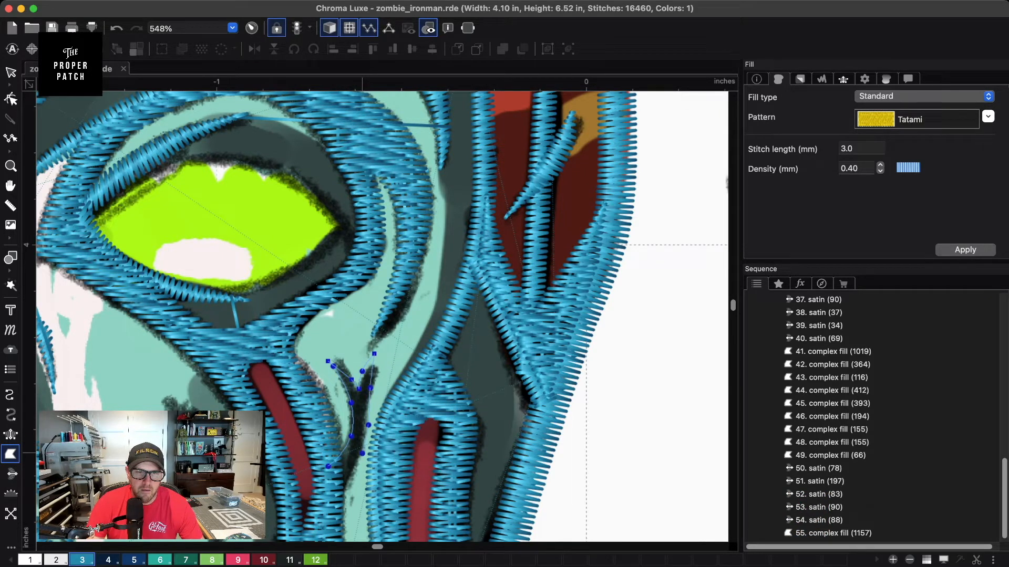
pyautogui.click(326, 508)
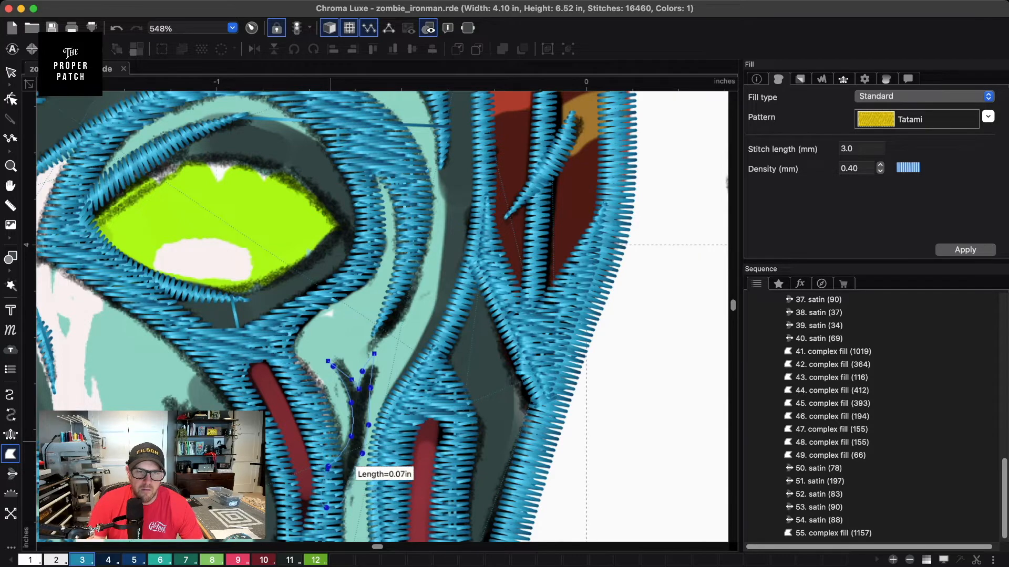
pyautogui.press('Return')
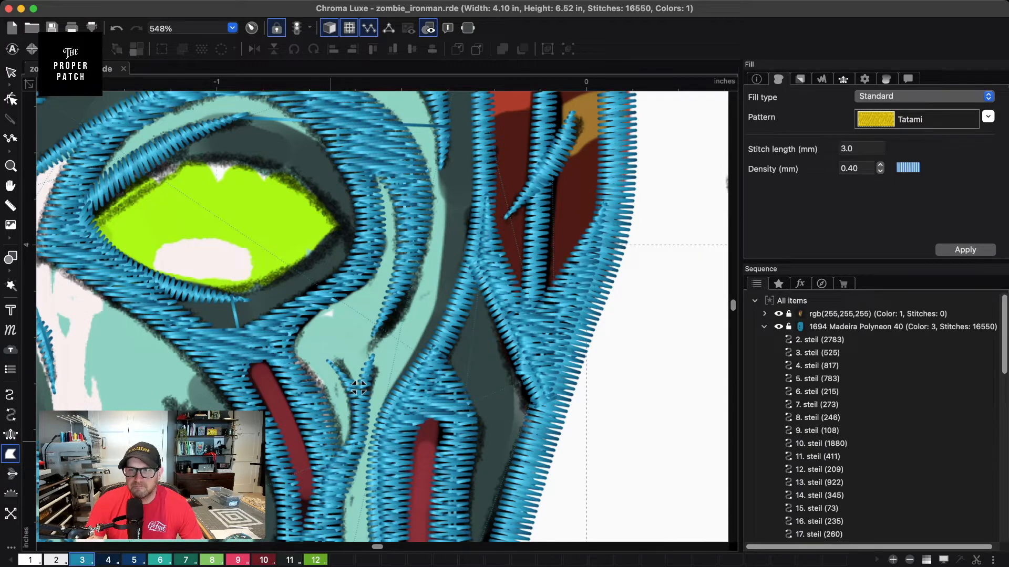
pyautogui.press('Escape')
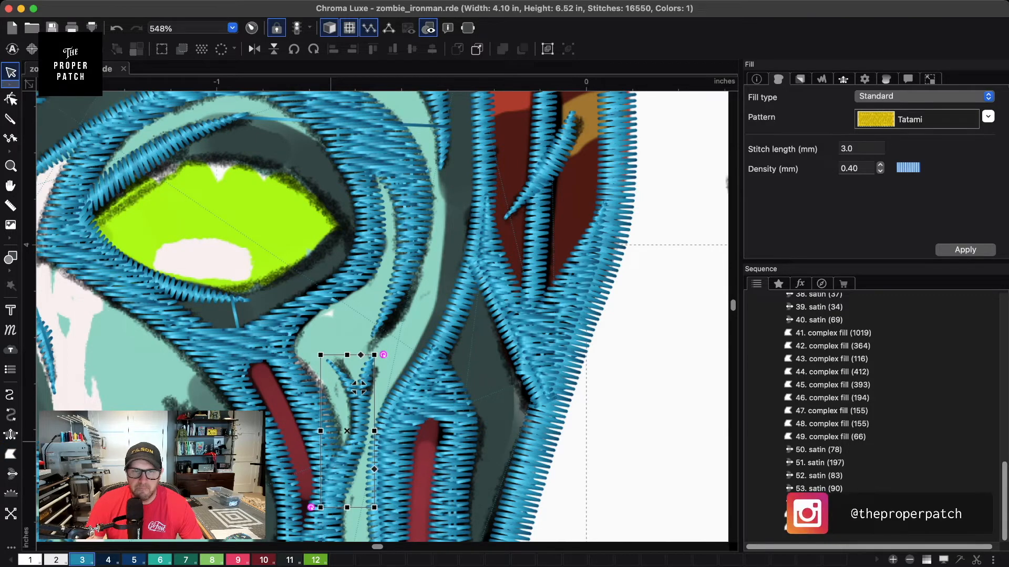
# - Convert the Y-shaped crease fill to satin, adjust its shape around the fork, regenerate the stitches, and deselect it
pyautogui.press('s')
pyautogui.scroll(9, 382, 319)
pyautogui.press('e')
pyautogui.moveTo(327, 480); pyautogui.dragTo(322, 336)
pyautogui.moveTo(333, 394); pyautogui.dragTo(340, 347)
pyautogui.press('g')
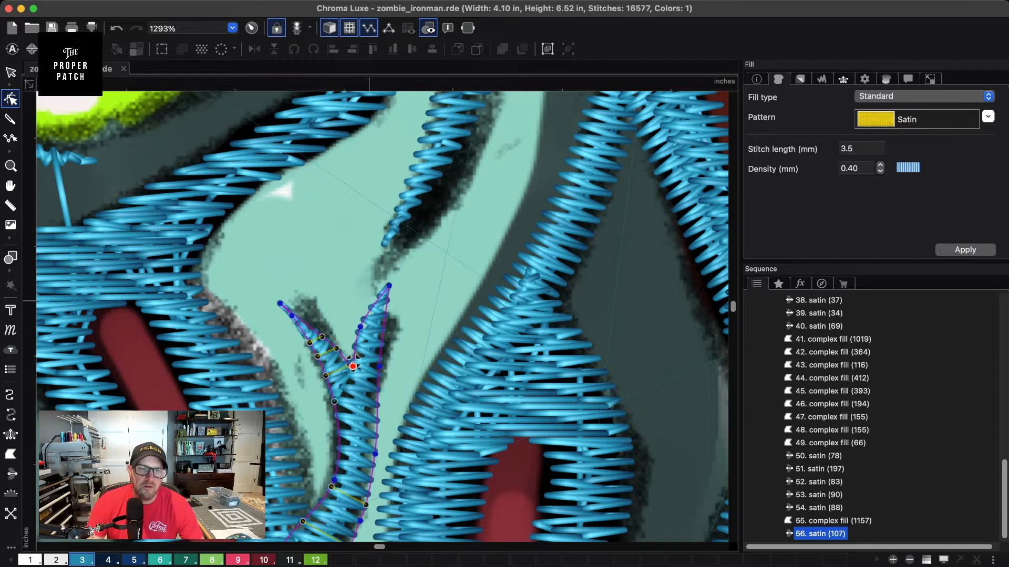
pyautogui.scroll(-5, 354, 357)
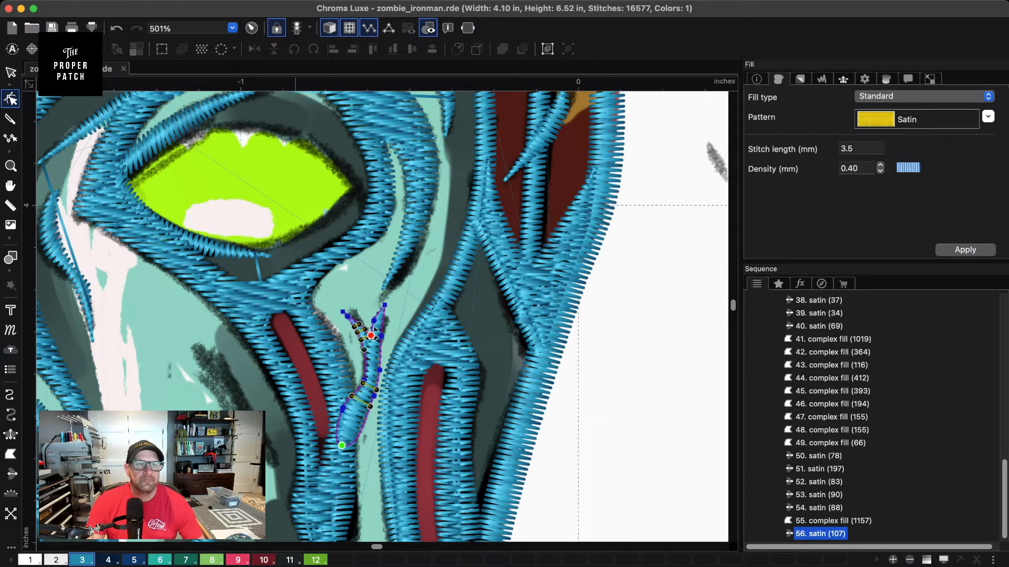
pyautogui.click(10, 73)
pyautogui.click(662, 318)
pyautogui.scroll(-3, 662, 245)
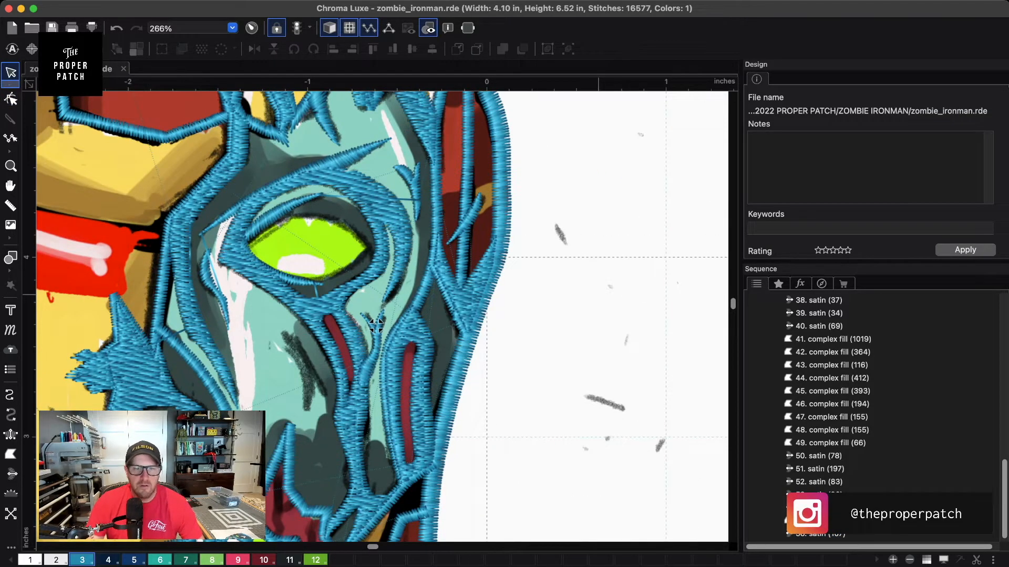
# - Start a complex fill on the forked black crease on the cheek and trace its right edge down to the lower right tip
pyautogui.moveTo(341, 331); pyautogui.dragTo(405, 379)
pyautogui.scroll(8, 442, 192)
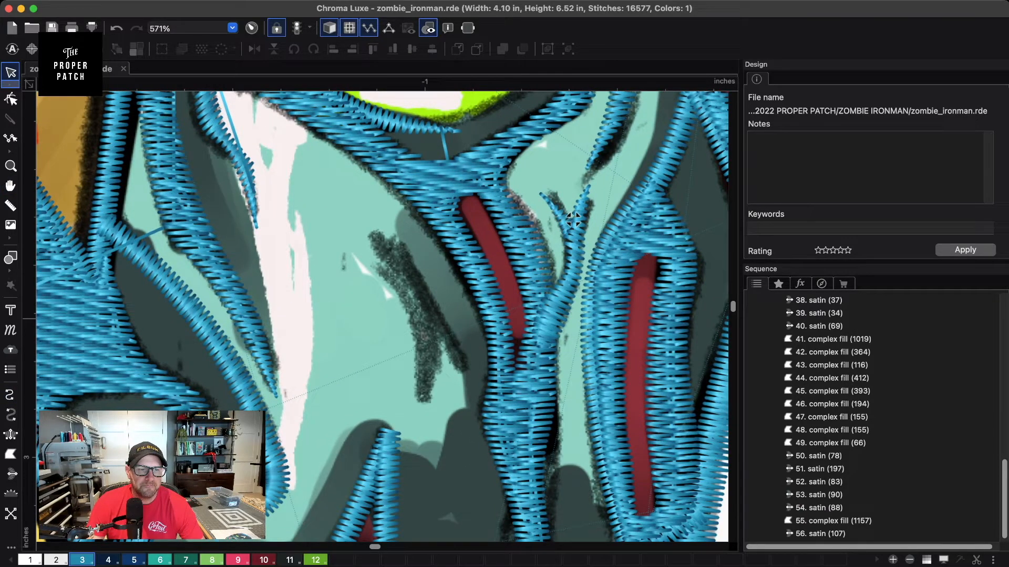
pyautogui.click(573, 220)
pyautogui.click(377, 225)
pyautogui.click(415, 272)
pyautogui.click(450, 333)
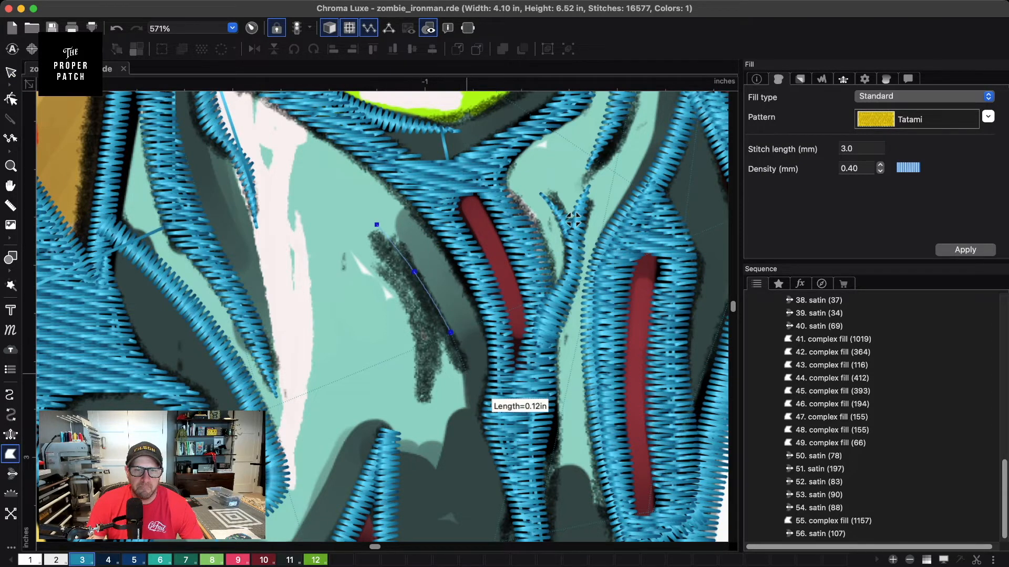
pyautogui.click(469, 380)
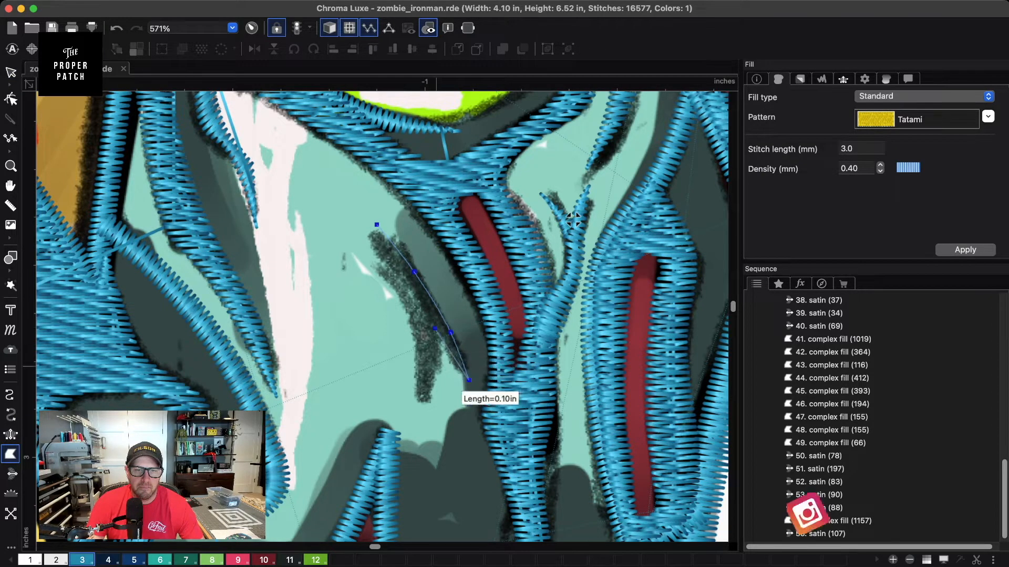
# - Trace the forked cheek crease's lower left branch and left edge up to its upper tip, correcting the misplaced point, and generate the complex fill
pyautogui.click(425, 408)
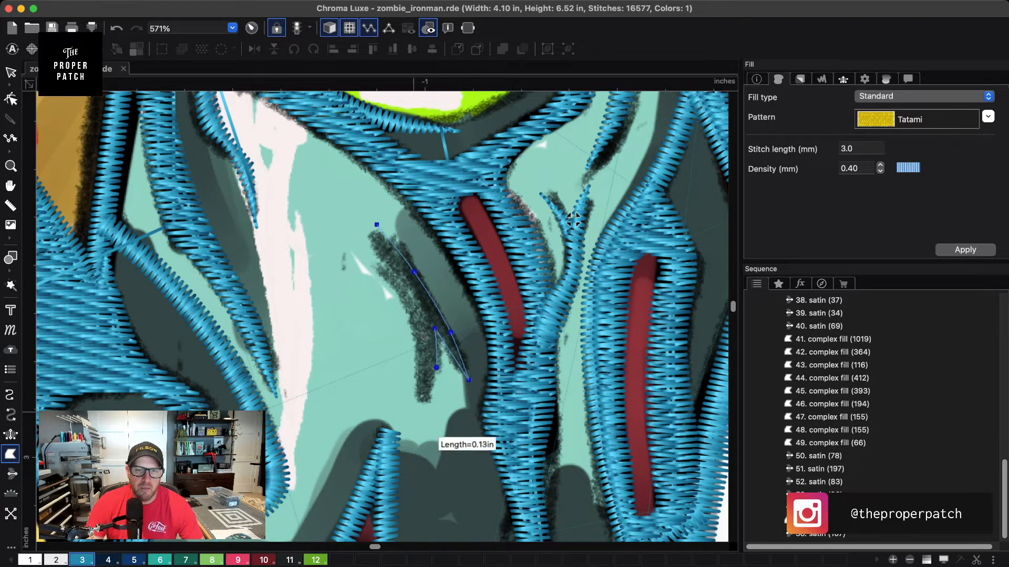
pyautogui.click(423, 415)
pyautogui.click(417, 326)
pyautogui.click(401, 289)
pyautogui.click(381, 259)
pyautogui.click(351, 219)
pyautogui.press('BackSpace')
pyautogui.press('BackSpace')
pyautogui.click(346, 218)
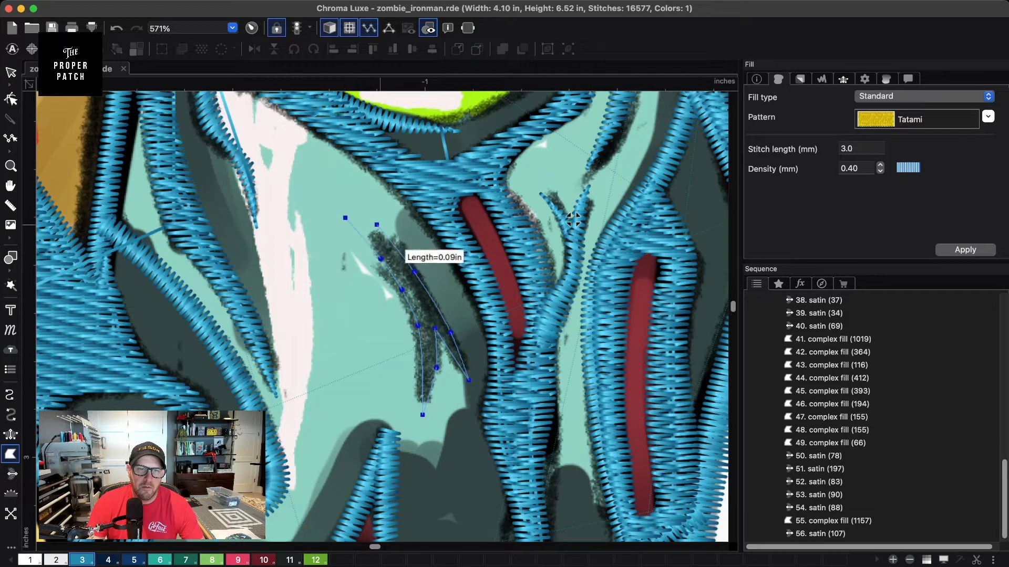
pyautogui.press('Return')
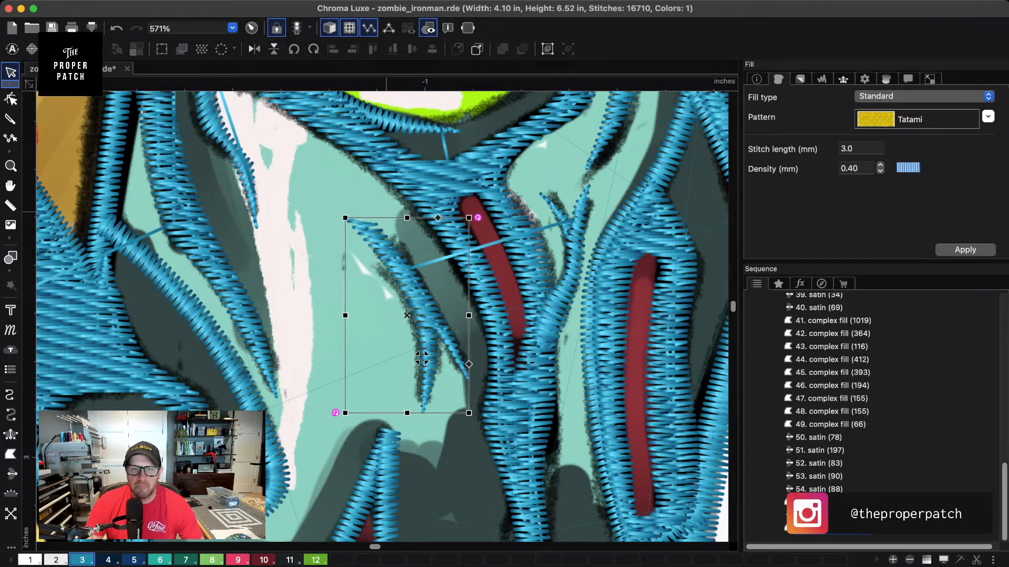
# - Convert the forked cheek crease fill to satin, realign its stitch direction lines around the fork, regenerate the stitches, and deselect it
pyautogui.click(422, 359)
pyautogui.doubleClick(421, 358)
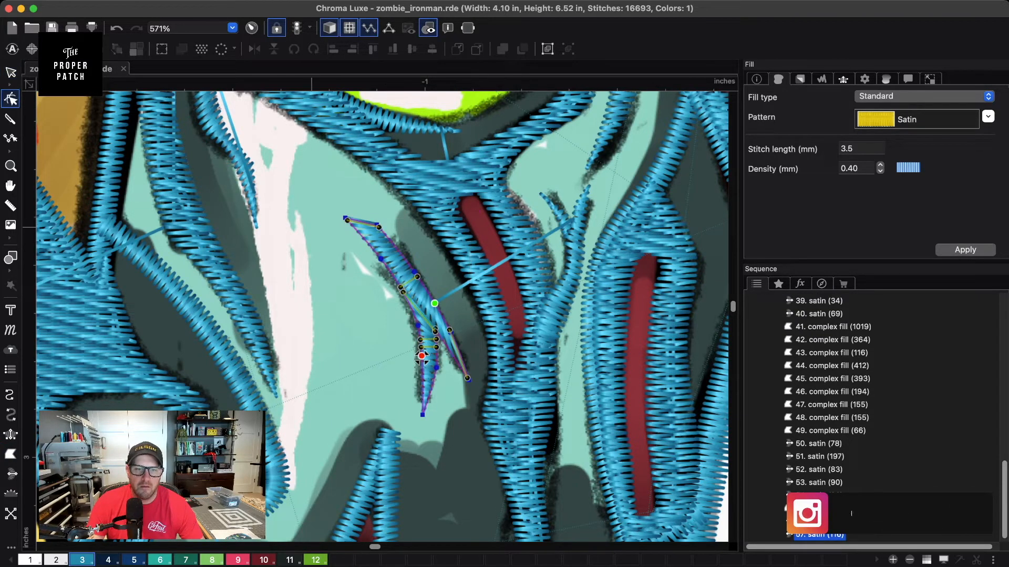
pyautogui.moveTo(466, 377); pyautogui.dragTo(455, 343)
pyautogui.moveTo(404, 293); pyautogui.dragTo(412, 269)
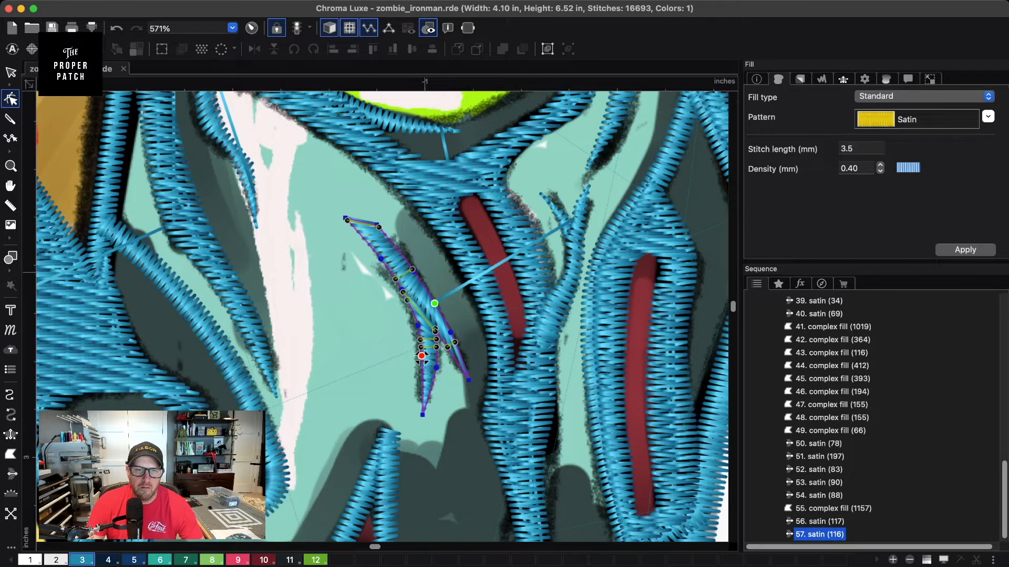
pyautogui.moveTo(434, 330); pyautogui.dragTo(437, 331)
pyautogui.moveTo(406, 300); pyautogui.dragTo(409, 322)
pyautogui.moveTo(421, 356); pyautogui.dragTo(421, 357)
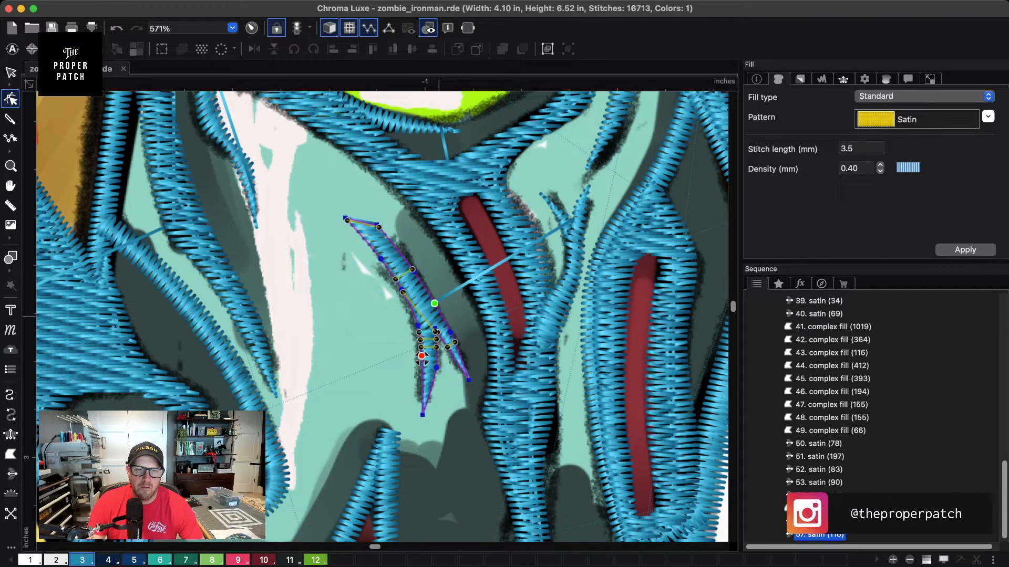
pyautogui.scroll(-5, 415, 347)
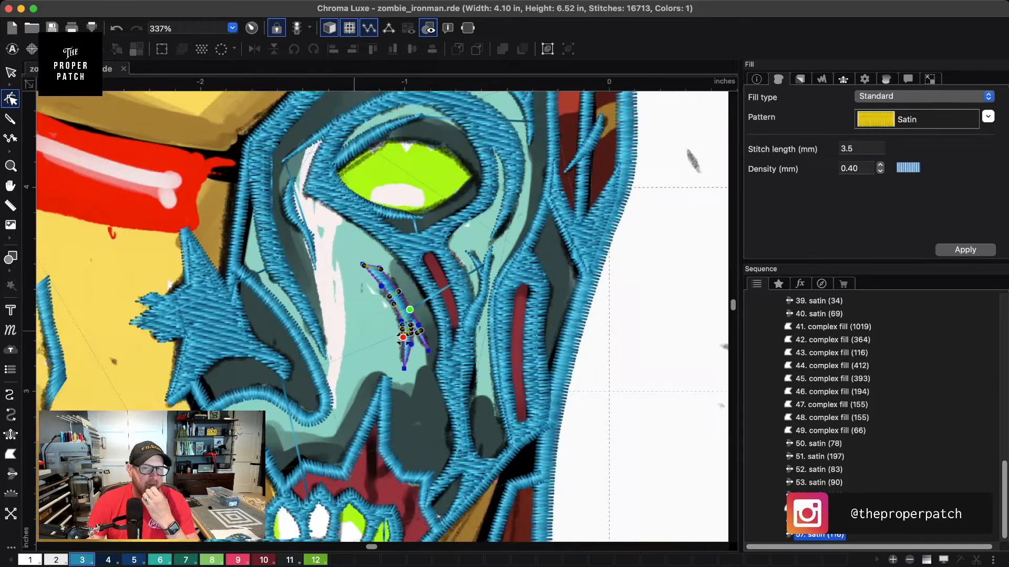
pyautogui.scroll(-3, 395, 332)
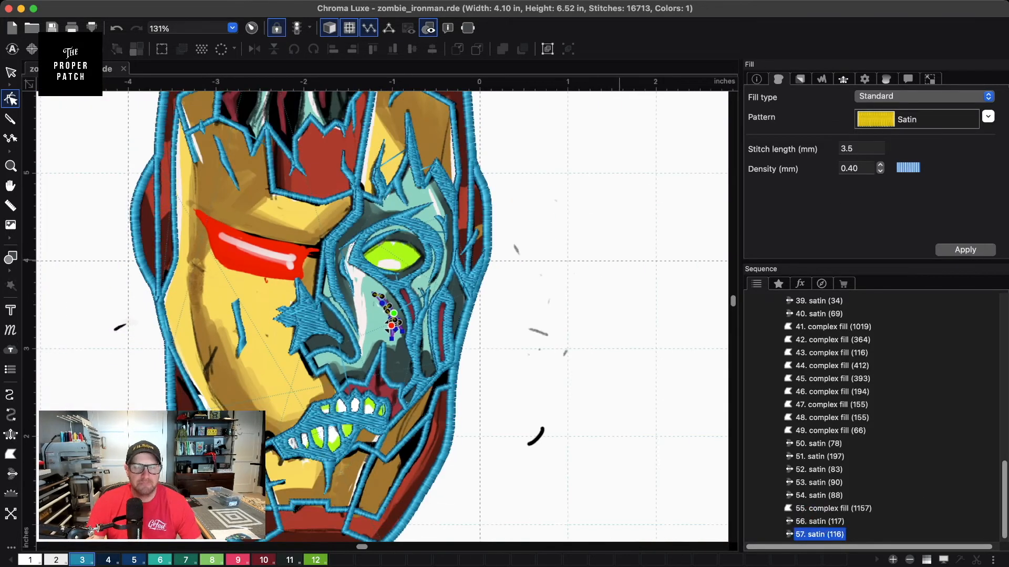
pyautogui.click(11, 73)
pyautogui.click(553, 354)
# - Start a complex fill on the black wedge on the jaw's right side, trace its left edge, and undo the misplaced point
pyautogui.moveTo(542, 362); pyautogui.dragTo(546, 233)
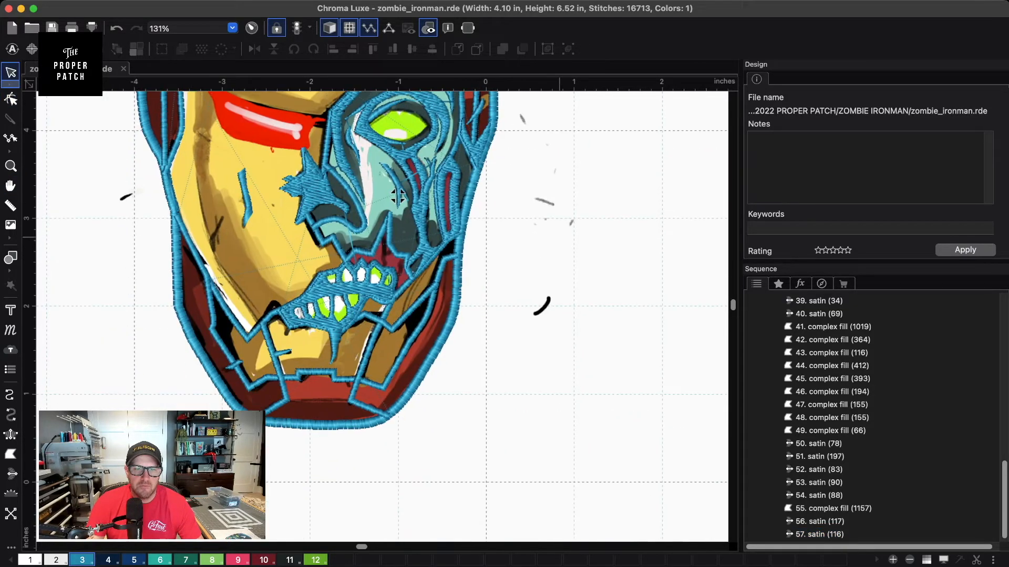
pyautogui.scroll(4, 551, 247)
pyautogui.scroll(-3, 545, 251)
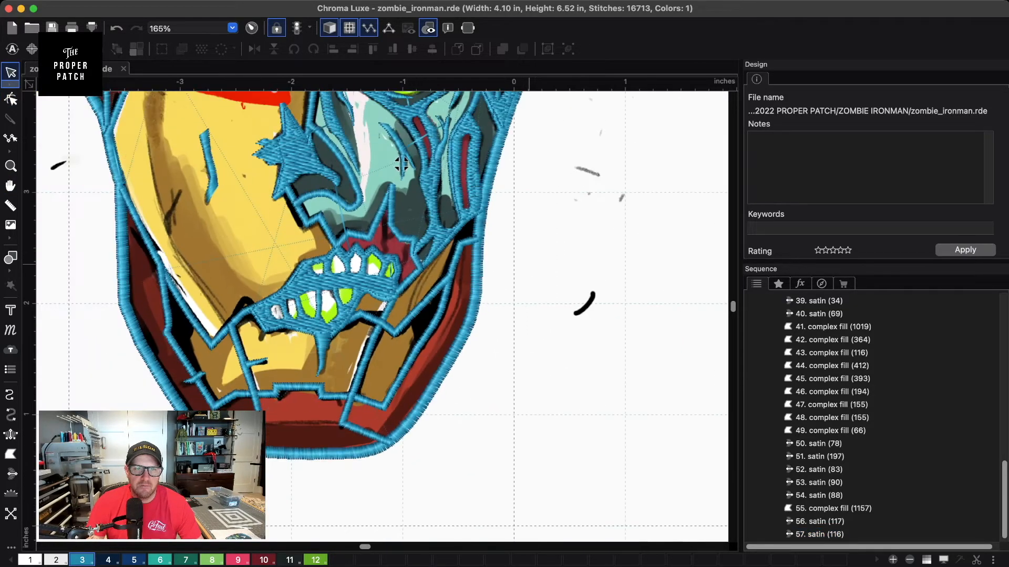
pyautogui.scroll(-5, 401, 164)
pyautogui.scroll(7, 384, 315)
pyautogui.scroll(3, 380, 312)
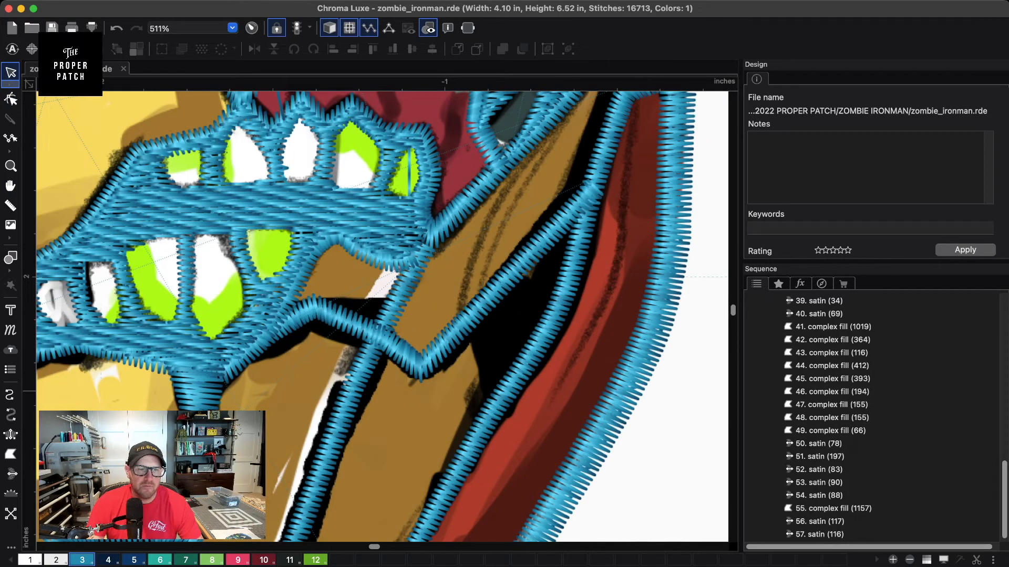
pyautogui.click(10, 455)
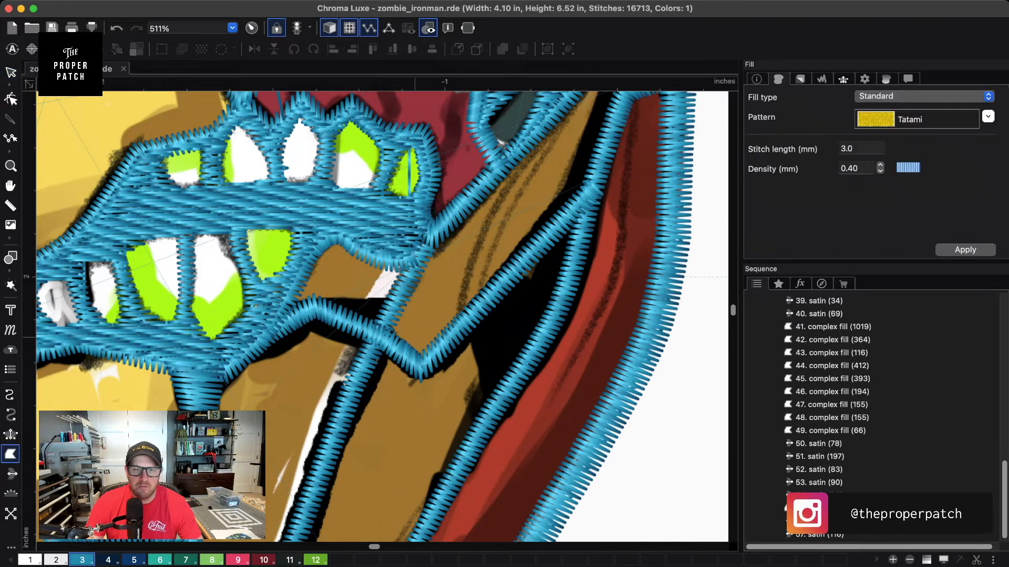
pyautogui.click(474, 316)
pyautogui.click(482, 364)
pyautogui.click(472, 446)
pyautogui.click(534, 355)
pyautogui.press('super+z')
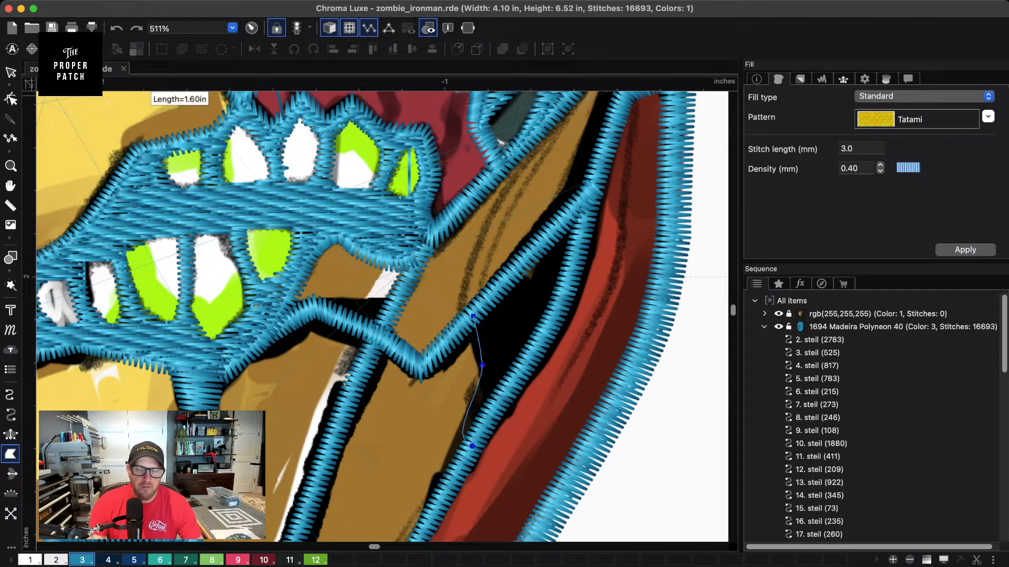
# - Replace the right jaw wedge's lower point, trace its right edge up to the upper tip, and generate the complex fill
pyautogui.scroll(-5, 630, 305)
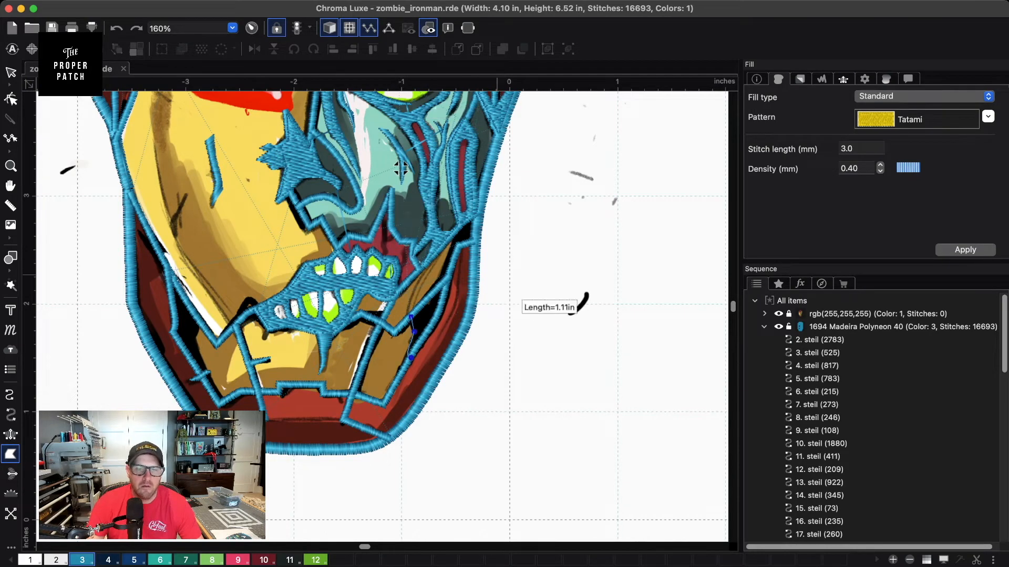
pyautogui.scroll(5, 383, 315)
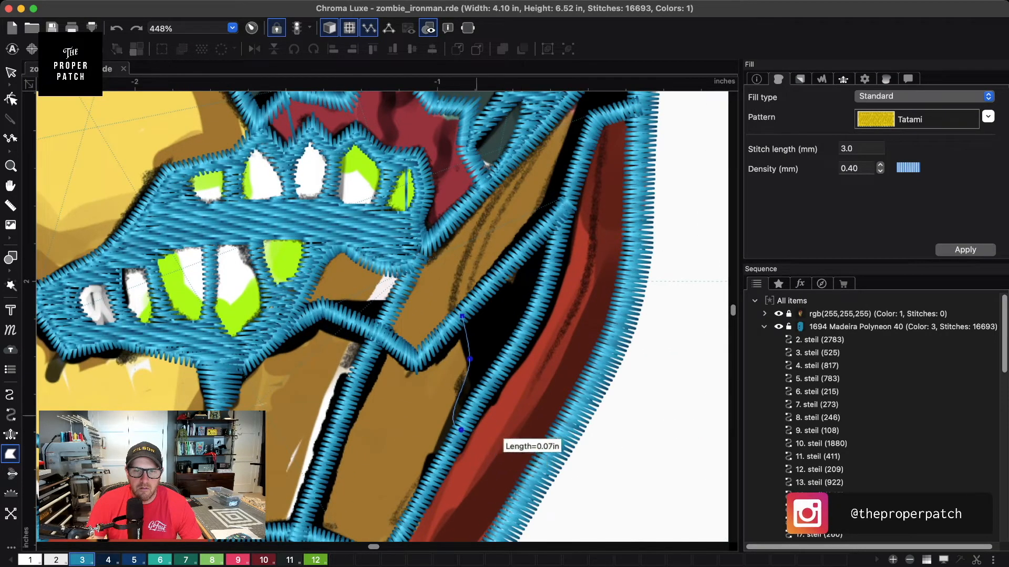
pyautogui.click(500, 372)
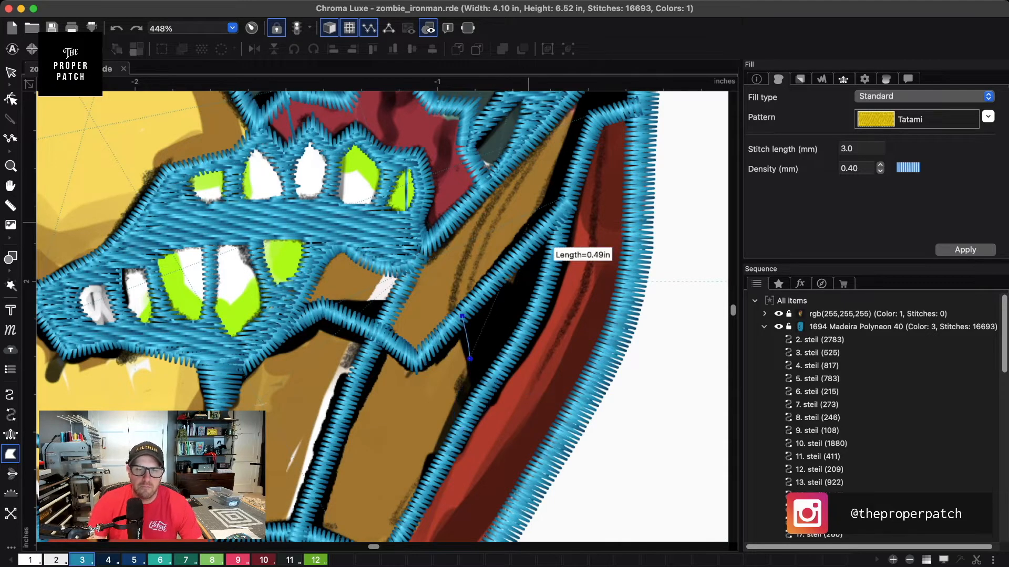
pyautogui.click(458, 439)
pyautogui.click(517, 347)
pyautogui.click(539, 303)
pyautogui.click(562, 210)
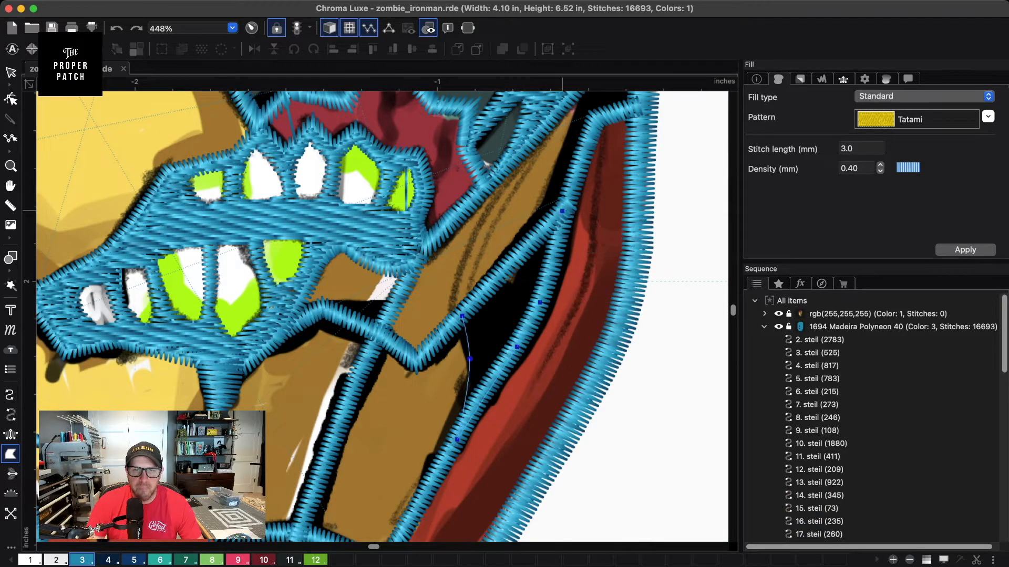
pyautogui.click(458, 431)
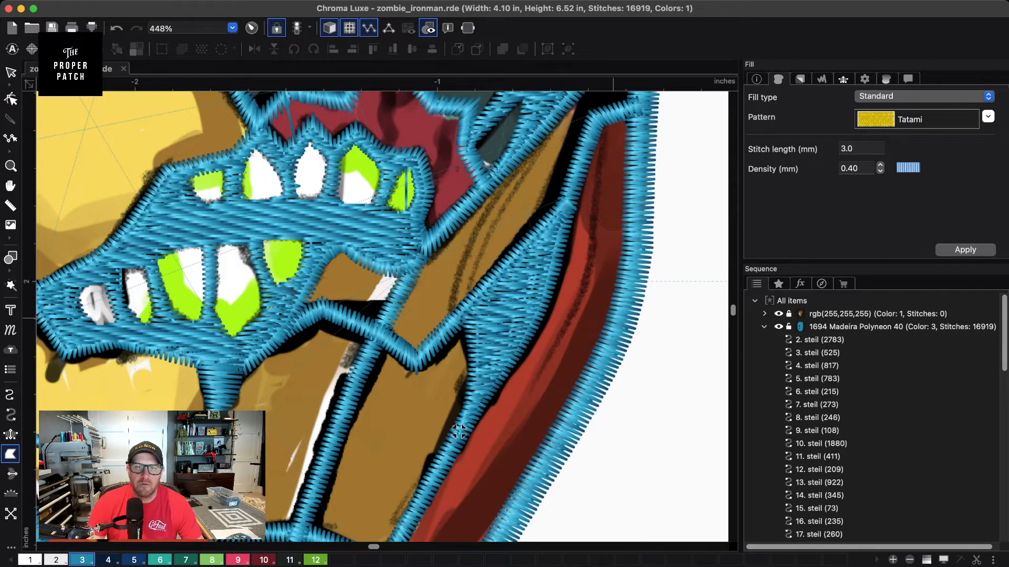
pyautogui.scroll(-3, 458, 431)
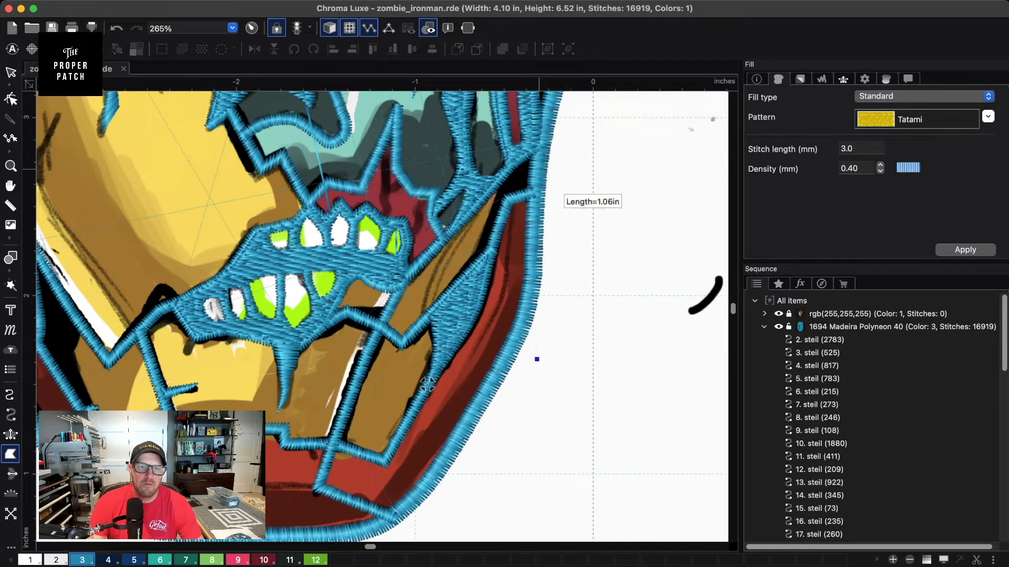
pyautogui.press('Escape')
# - Start a complex fill on the black wedge on the jaw's left side and trace its outer edge downward from the upper tip
pyautogui.press('space')
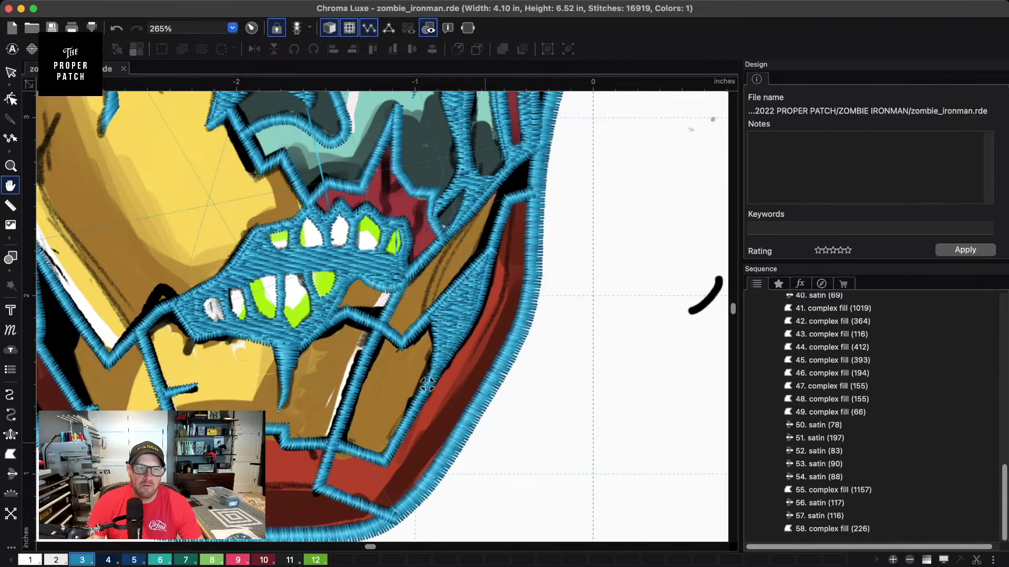
pyautogui.moveTo(462, 378); pyautogui.dragTo(706, 260)
pyautogui.scroll(4, 395, 189)
pyautogui.press('space')
pyautogui.moveTo(262, 239); pyautogui.dragTo(305, 216)
pyautogui.scroll(3, 304, 216)
pyautogui.scroll(-5, 305, 216)
pyautogui.scroll(-2, 379, 324)
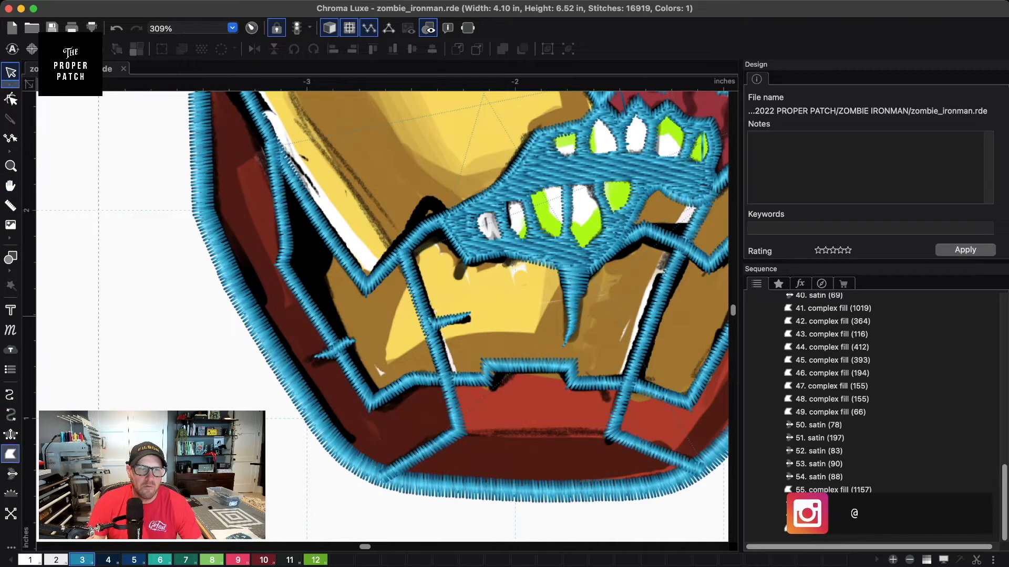
pyautogui.click(10, 455)
pyautogui.click(275, 150)
pyautogui.click(286, 241)
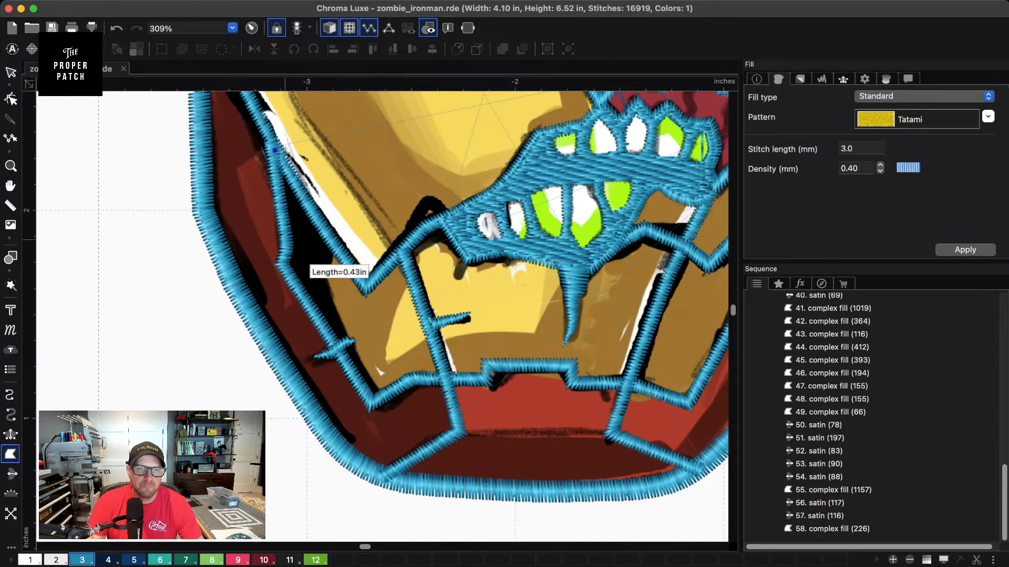
pyautogui.click(283, 262)
pyautogui.click(357, 384)
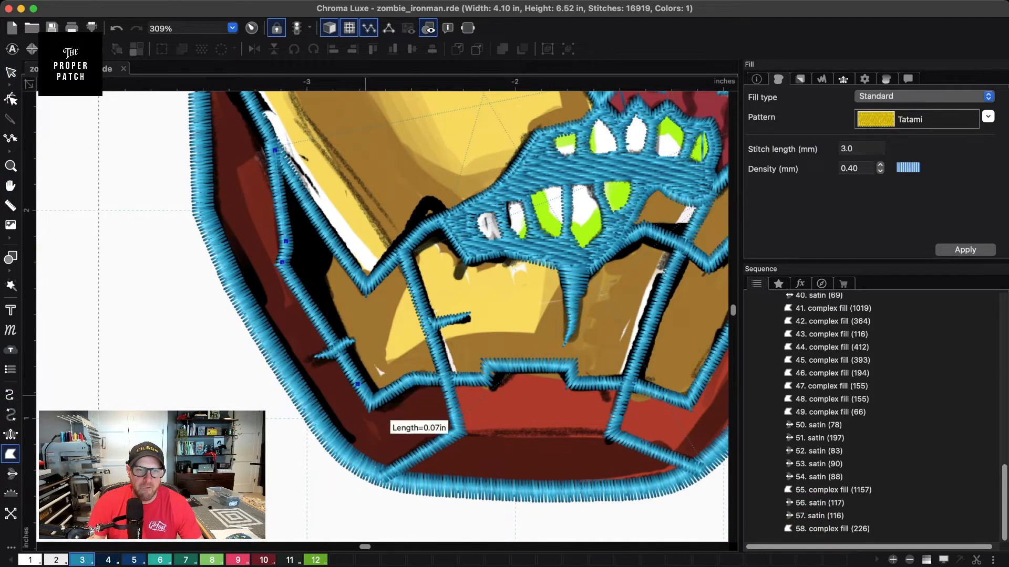
# - Trace the left jaw wedge from its lower tip up the inner edge, and close the shape to generate the complex fill
pyautogui.click(372, 404)
pyautogui.click(336, 314)
pyautogui.click(325, 276)
pyautogui.click(335, 243)
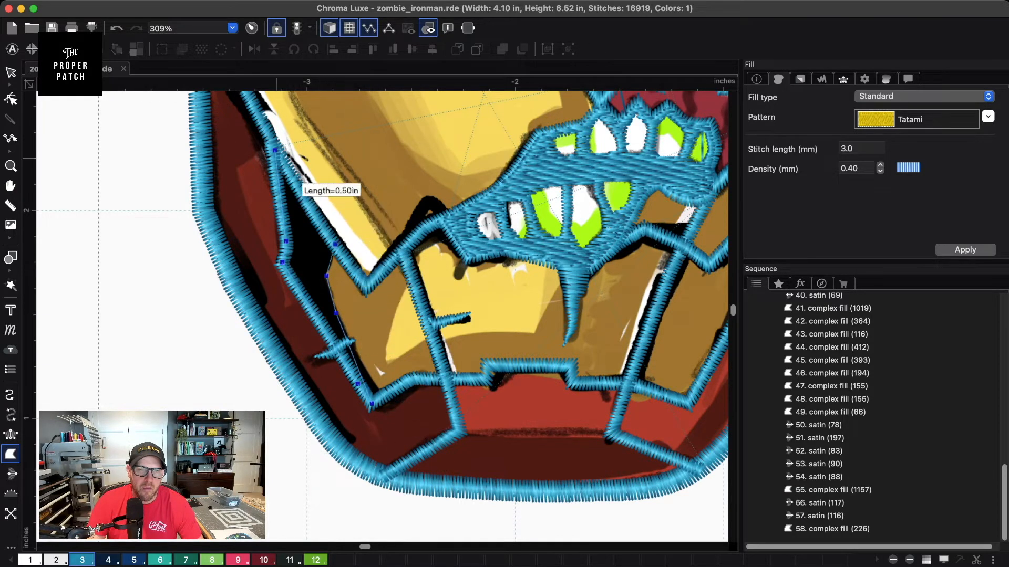
pyautogui.click(276, 151)
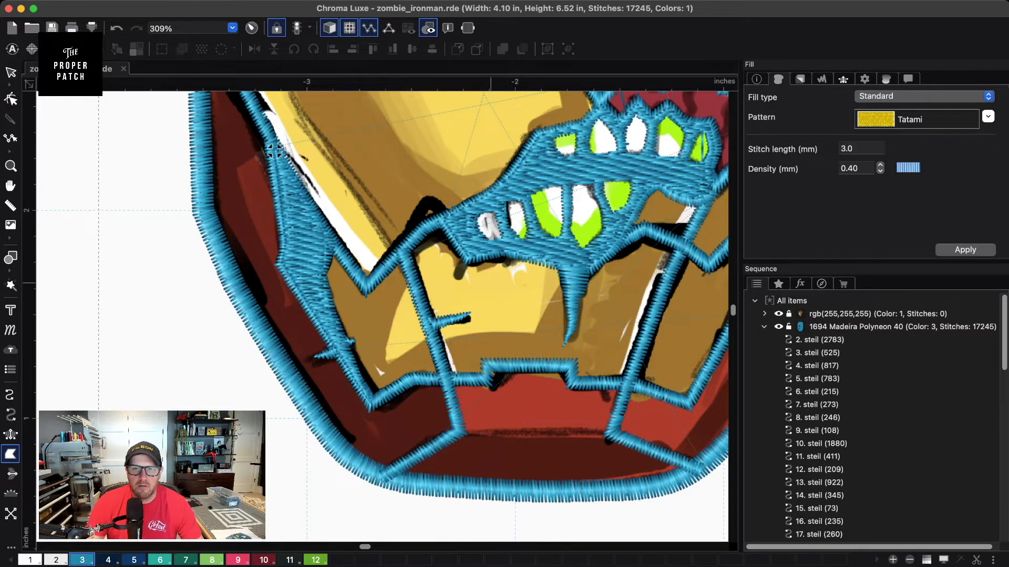
# - Outline the black gap between the right cheek, jaw wedge and outer face outline, and close it as a complex fill
pyautogui.scroll(-3, 276, 150)
pyautogui.scroll(3, 391, 250)
pyautogui.press('space')
pyautogui.moveTo(391, 249); pyautogui.dragTo(116, 413)
pyautogui.moveTo(565, 318); pyautogui.dragTo(500, 389)
pyautogui.click(542, 333)
pyautogui.click(498, 464)
pyautogui.click(528, 434)
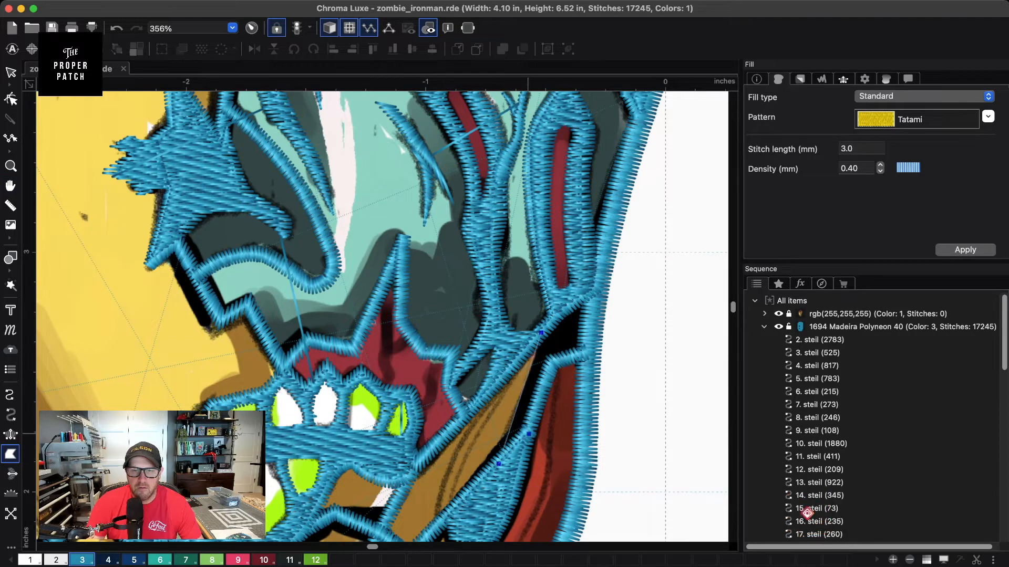
pyautogui.click(550, 366)
pyautogui.click(594, 294)
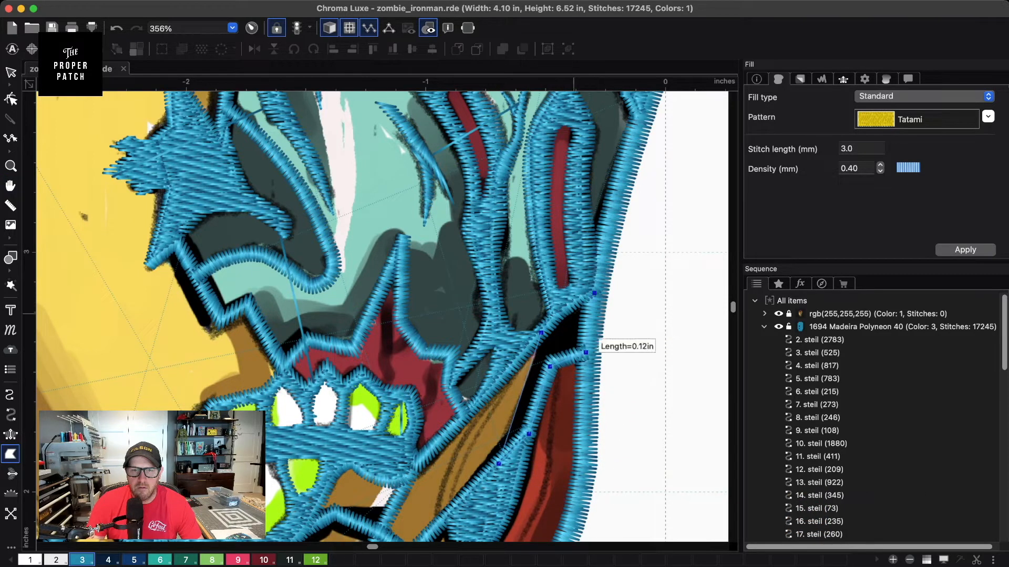
pyautogui.click(541, 330)
pyautogui.rightClick(555, 304)
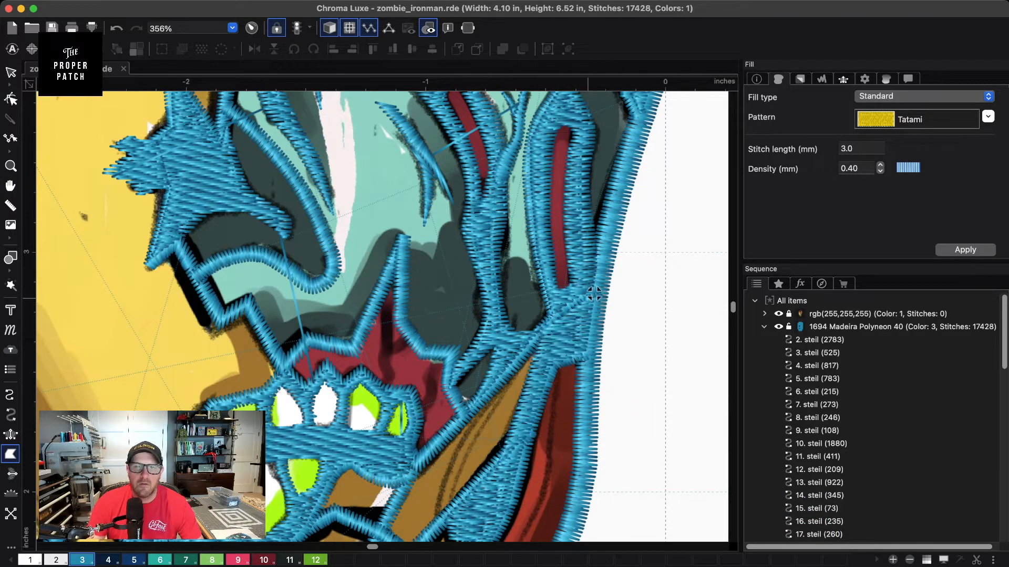
pyautogui.scroll(-5, 594, 294)
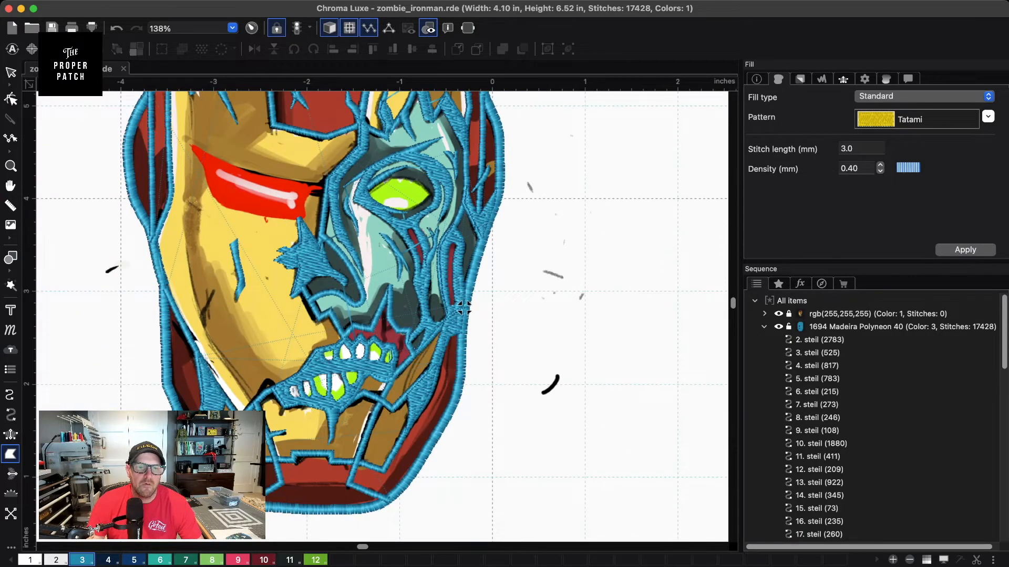
pyautogui.press('Escape')
# - Start a run stitch object and set its stitch length to 1.0 mm
pyautogui.press('space')
pyautogui.moveTo(598, 204); pyautogui.dragTo(668, 214)
pyautogui.scroll(4, 523, 399)
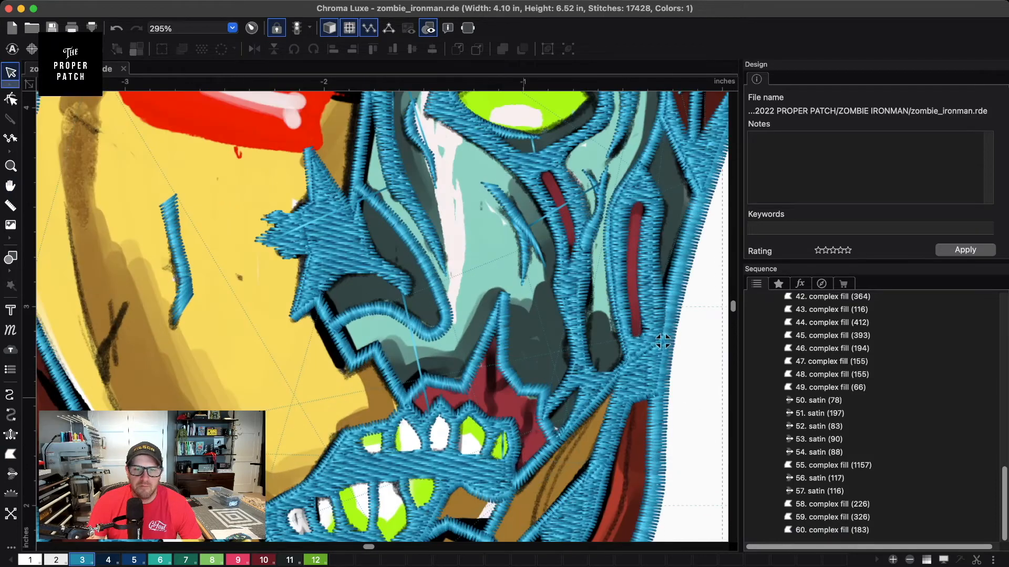
pyautogui.click(10, 394)
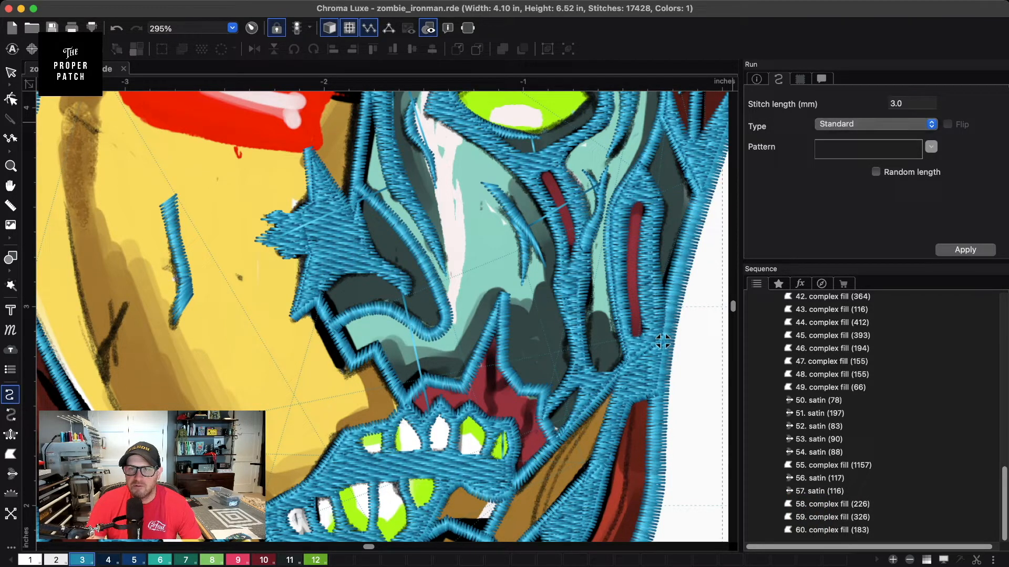
pyautogui.write('.0')
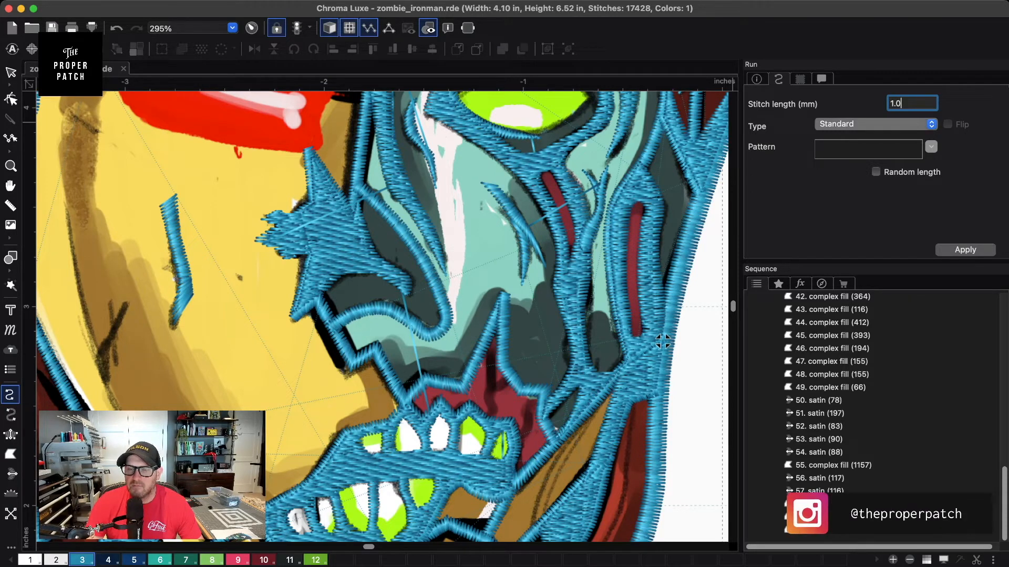
# - Trace the dark crease in the red gum from the upper teeth into the pointed peak, and generate it as a run stitch
pyautogui.scroll(4, 496, 381)
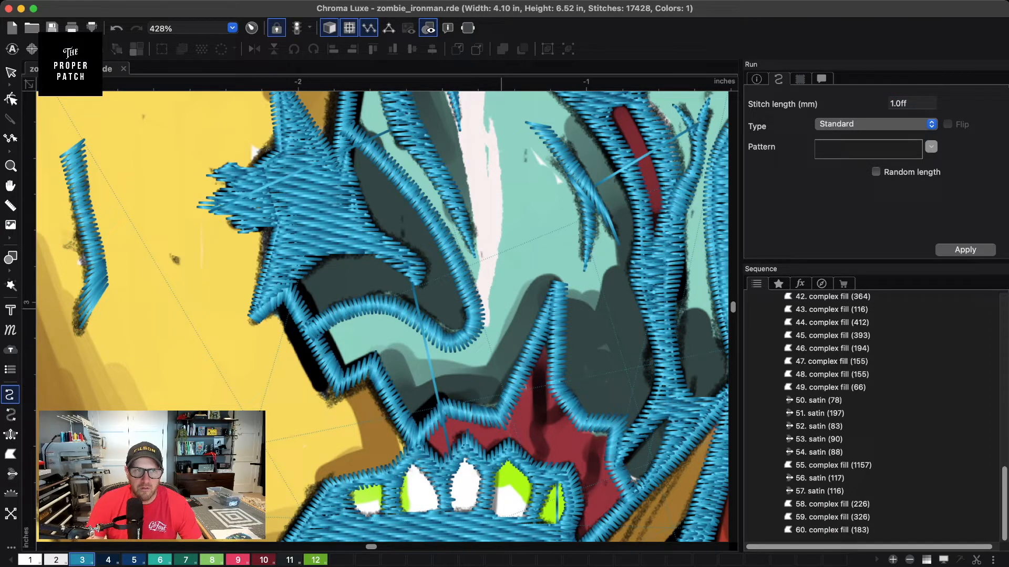
pyautogui.click(531, 468)
pyautogui.click(541, 451)
pyautogui.click(538, 432)
pyautogui.click(541, 415)
pyautogui.click(542, 391)
pyautogui.click(554, 356)
pyautogui.press('Return')
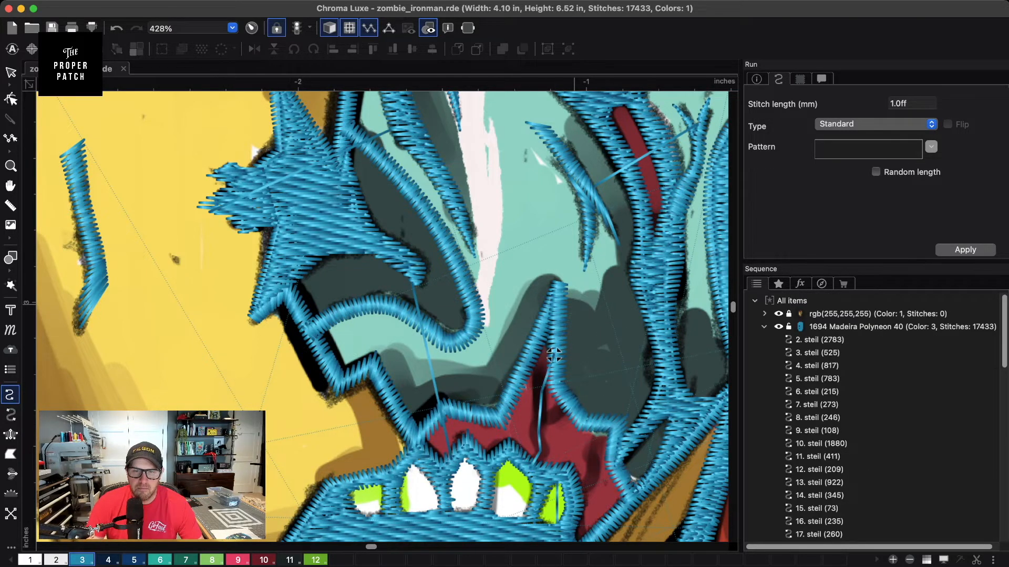
# - Try to trace the short diagonal branch right of the central gum crease as a run stitch
pyautogui.click(567, 402)
pyautogui.click(554, 419)
pyautogui.click(546, 426)
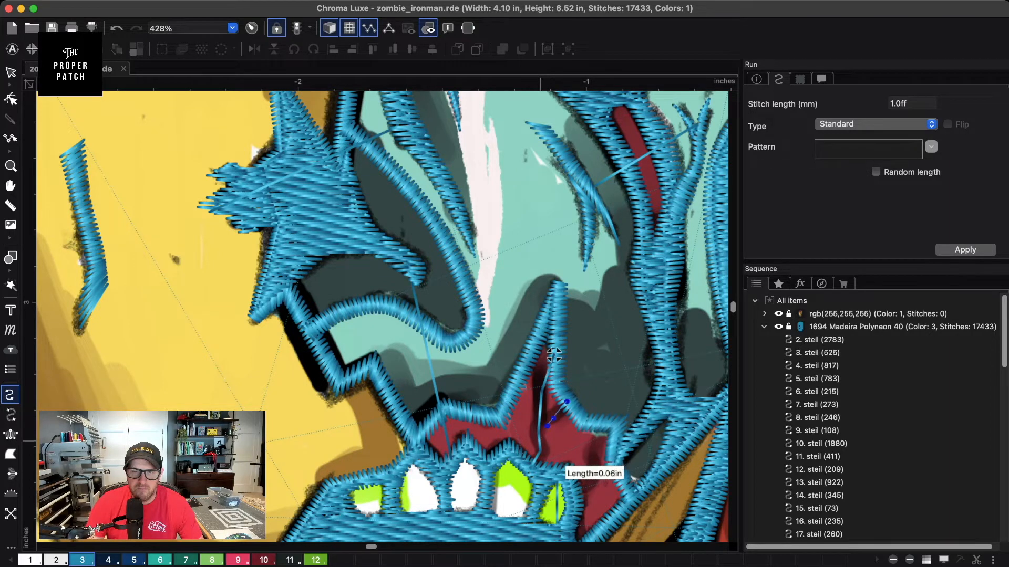
pyautogui.press('Return')
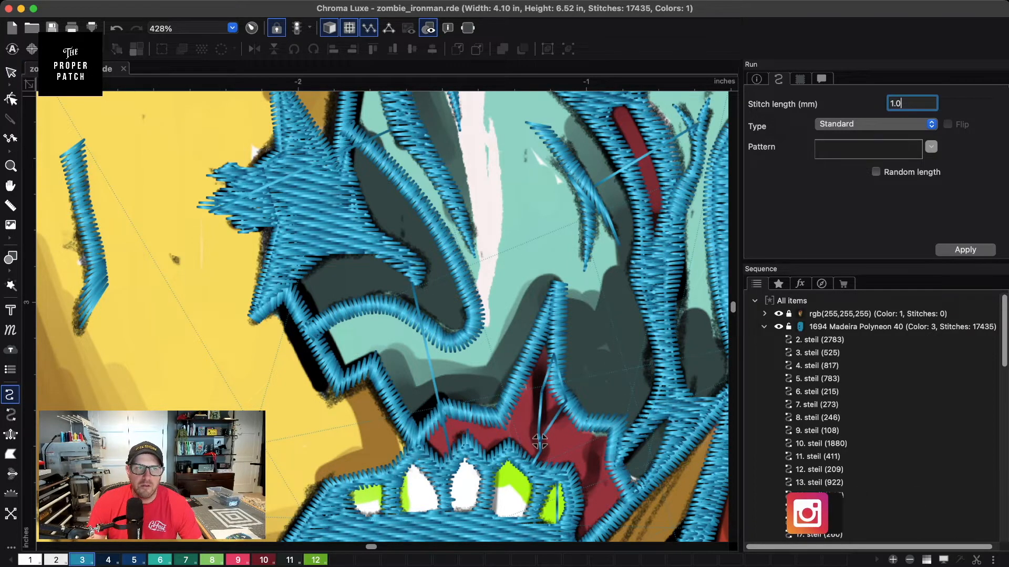
# - Trace the wavy dark crease in the right part of the red gum, from the teeth up to the gum outline, as a run stitch
pyautogui.click(10, 72)
pyautogui.click(222, 384)
pyautogui.scroll(-3, 540, 441)
pyautogui.press('space')
pyautogui.moveTo(540, 442); pyautogui.dragTo(454, 361)
pyautogui.scroll(5, 454, 361)
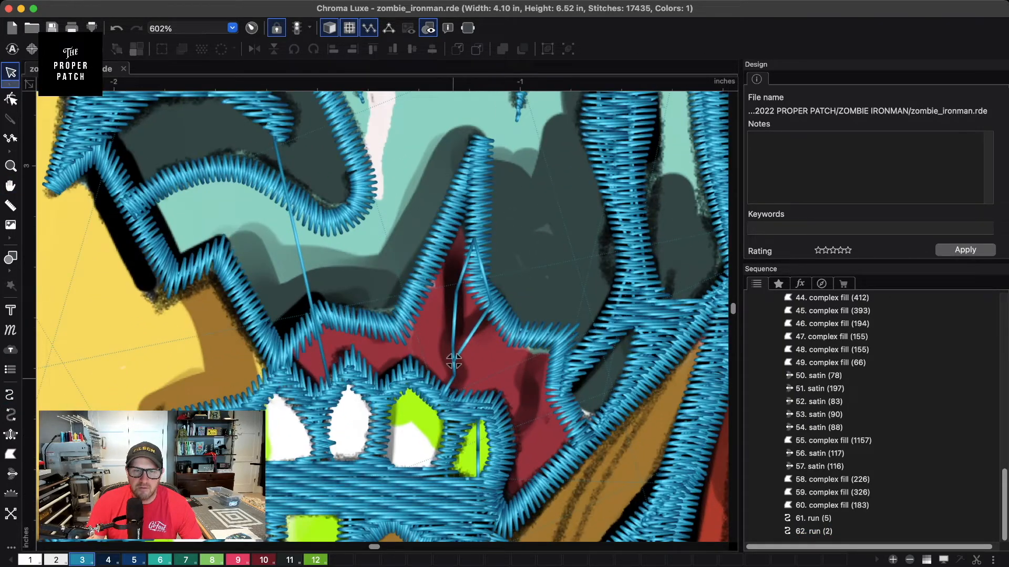
pyautogui.press('r')
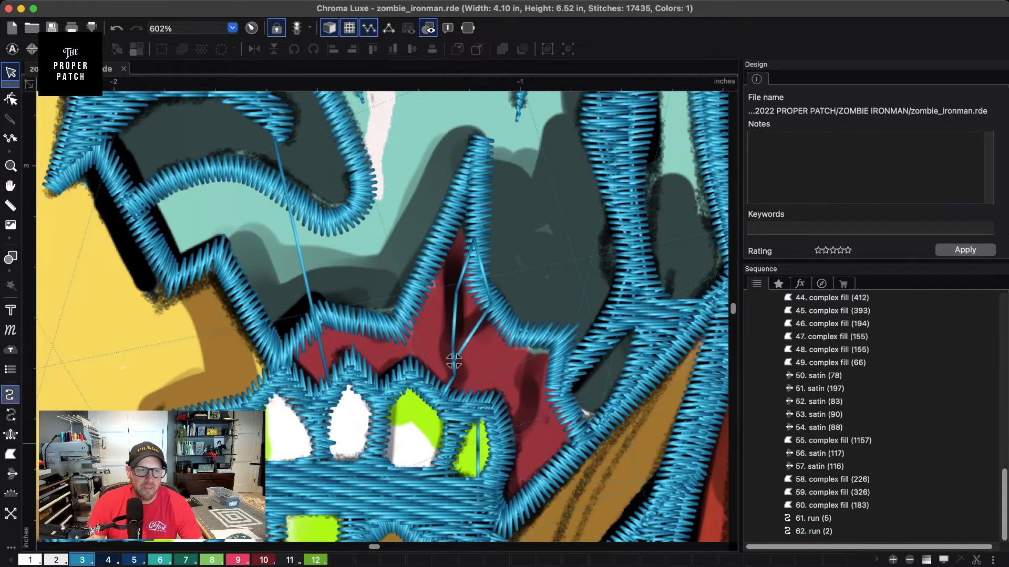
pyautogui.click(518, 425)
pyautogui.click(528, 406)
pyautogui.click(526, 387)
pyautogui.click(509, 379)
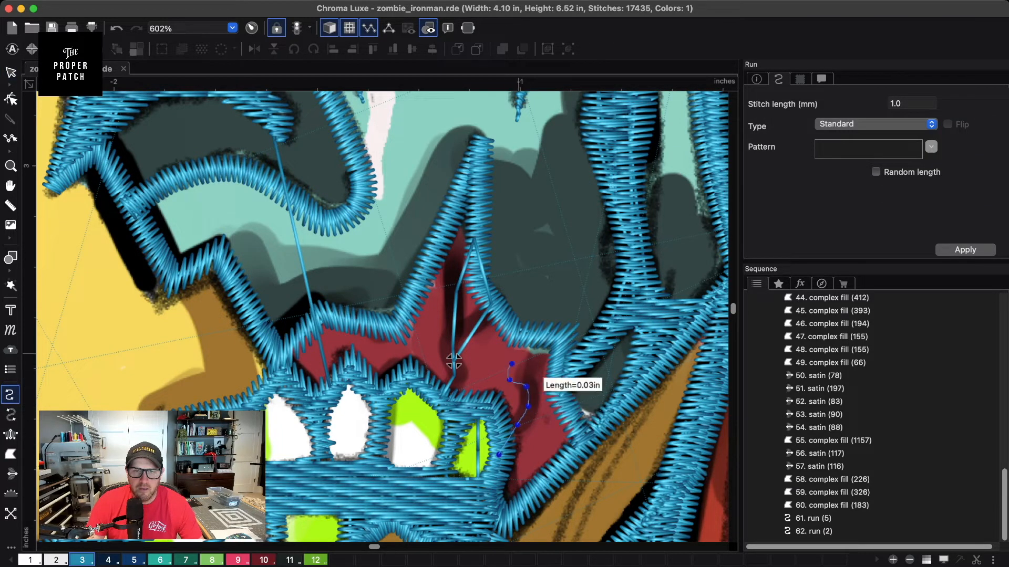
pyautogui.click(527, 339)
pyautogui.press('Return')
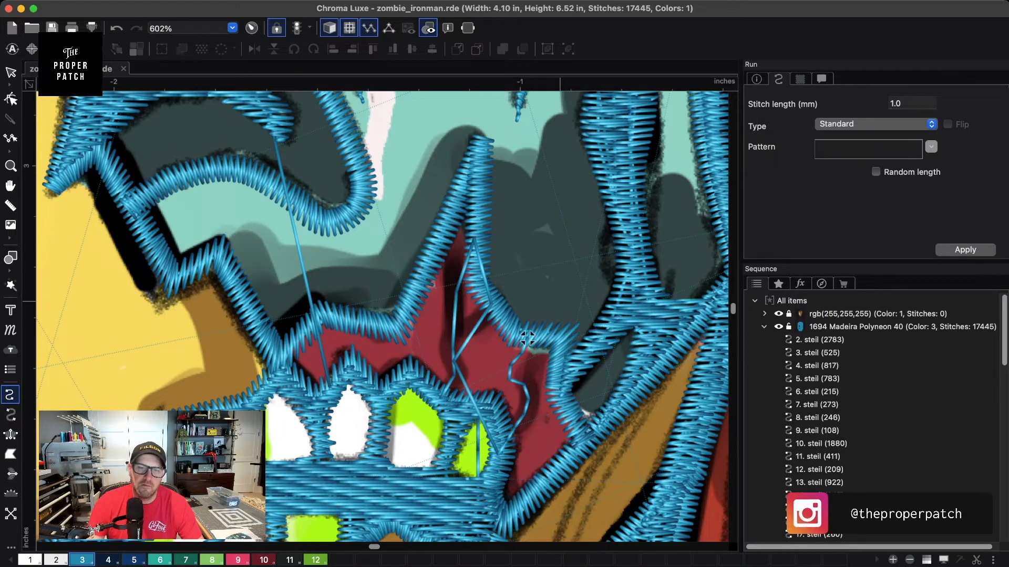
# - Delete the short diagonal run beside the central gum crease
pyautogui.press('Escape')
pyautogui.click(469, 337)
pyautogui.click(527, 338)
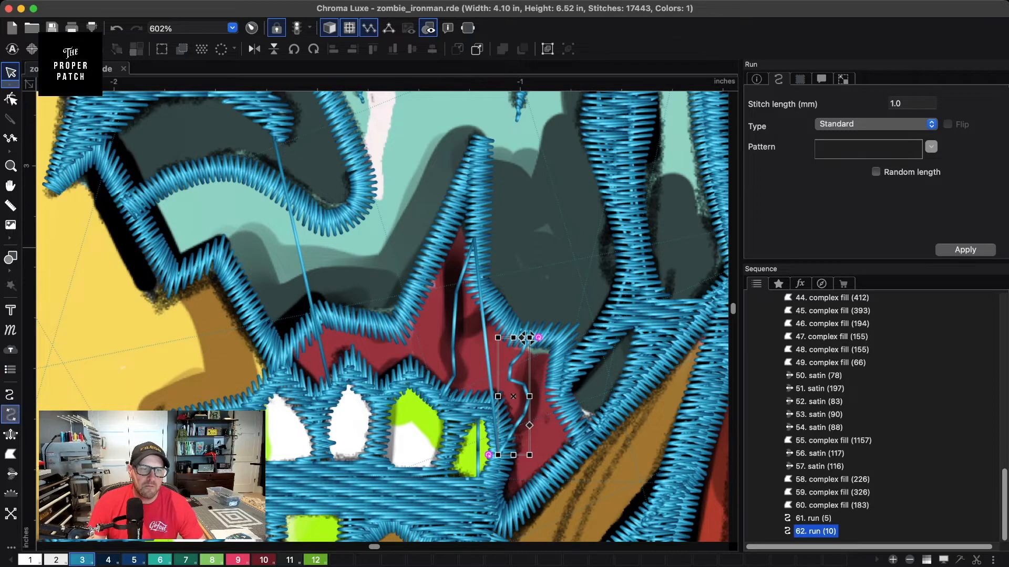
# - Trace the curved side branch from the central gum crease to the right gum outline, and generate it as a run stitch
pyautogui.click(10, 395)
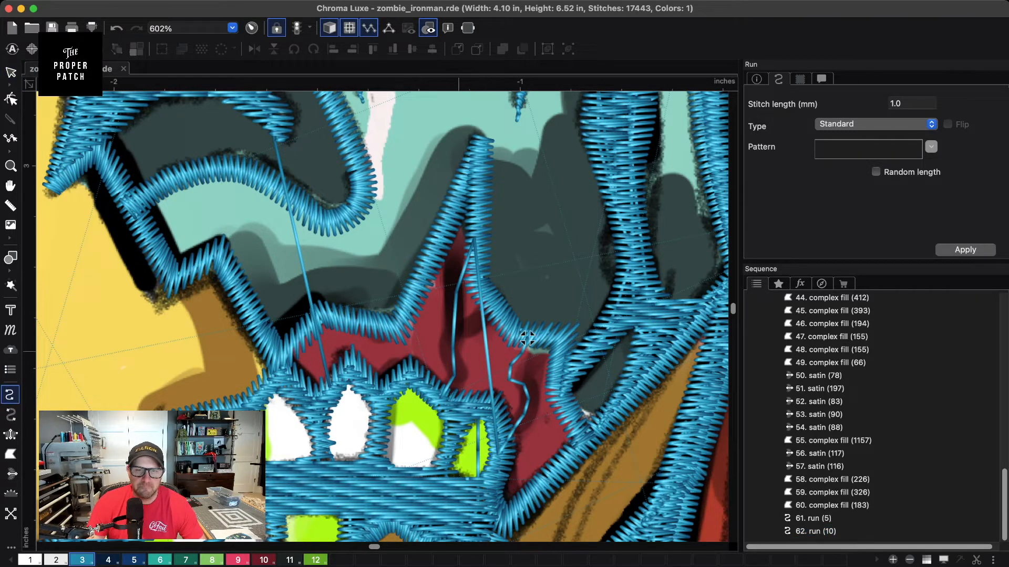
pyautogui.click(453, 360)
pyautogui.click(459, 342)
pyautogui.click(469, 338)
pyautogui.click(482, 346)
pyautogui.click(491, 337)
pyautogui.click(497, 311)
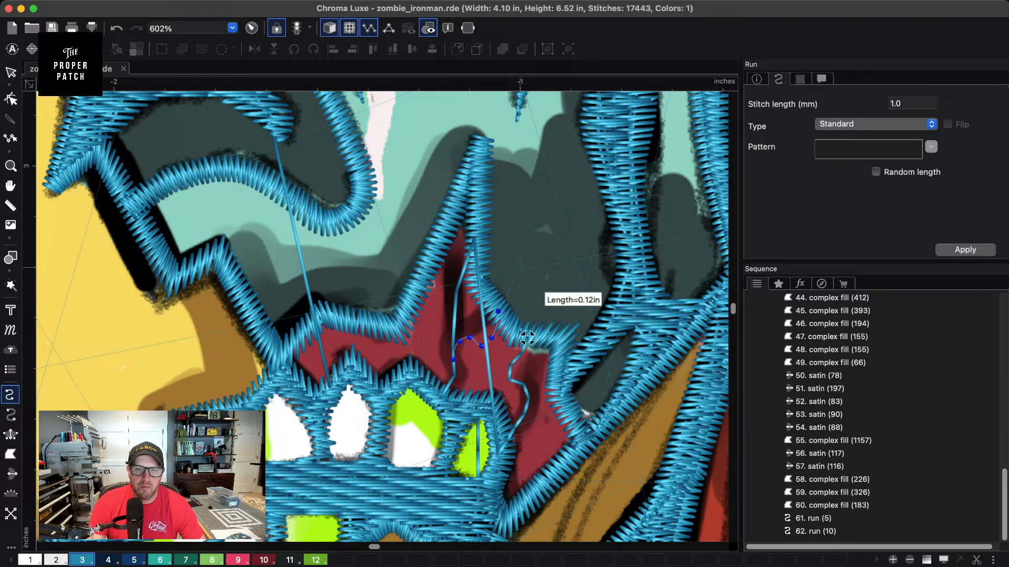
pyautogui.press('Return')
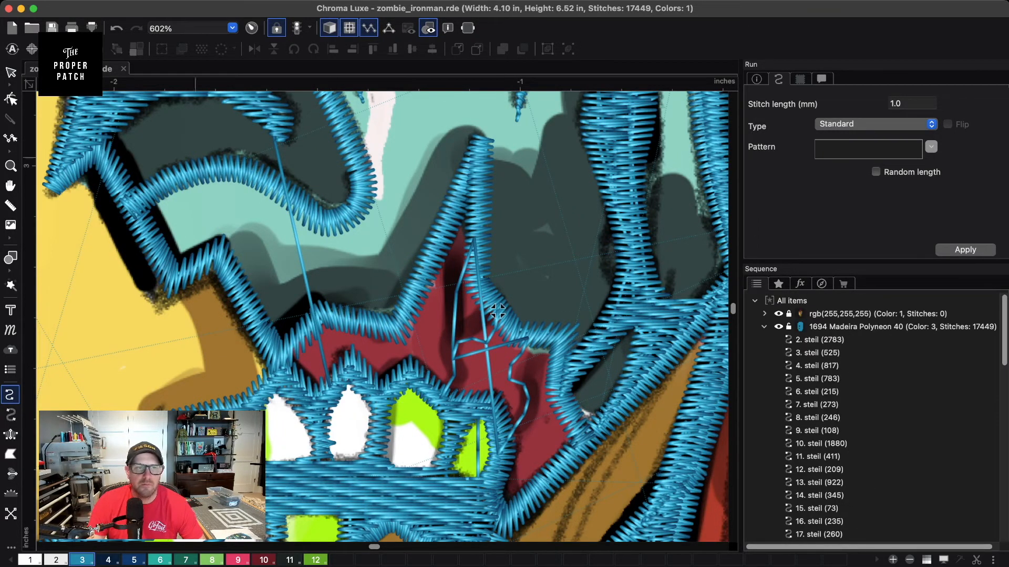
# - Select and delete the run stitch along the central gum crease
pyautogui.click(11, 72)
pyautogui.click(454, 290)
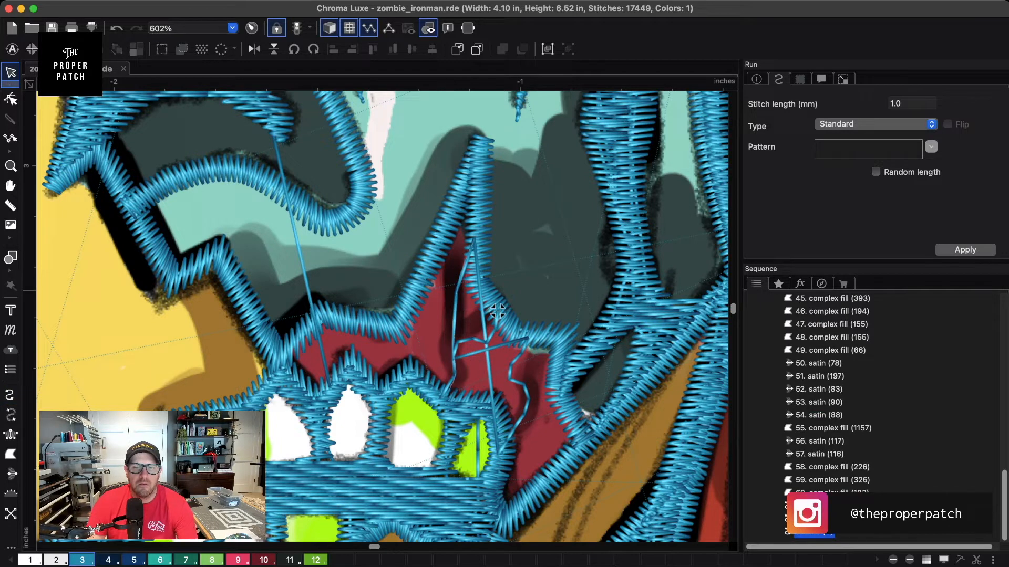
pyautogui.click(498, 311)
pyautogui.press('Delete')
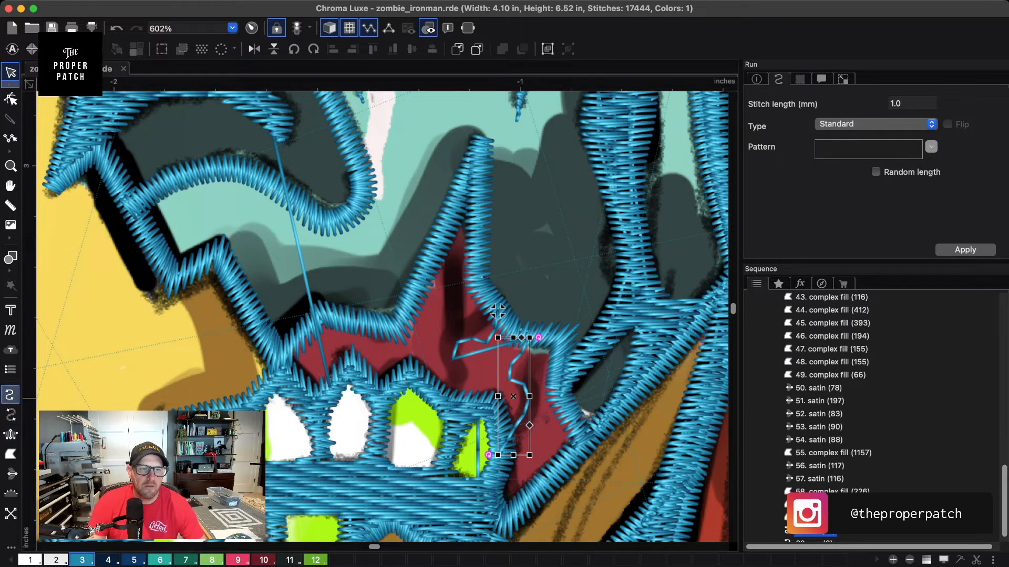
# - Retrace the central gum crease with more points, from the upper teeth into the pointed peak, and generate it as a run stitch
pyautogui.click(11, 395)
pyautogui.click(440, 391)
pyautogui.click(450, 372)
pyautogui.click(454, 356)
pyautogui.click(454, 335)
pyautogui.click(444, 324)
pyautogui.click(442, 302)
pyautogui.click(454, 283)
pyautogui.click(463, 257)
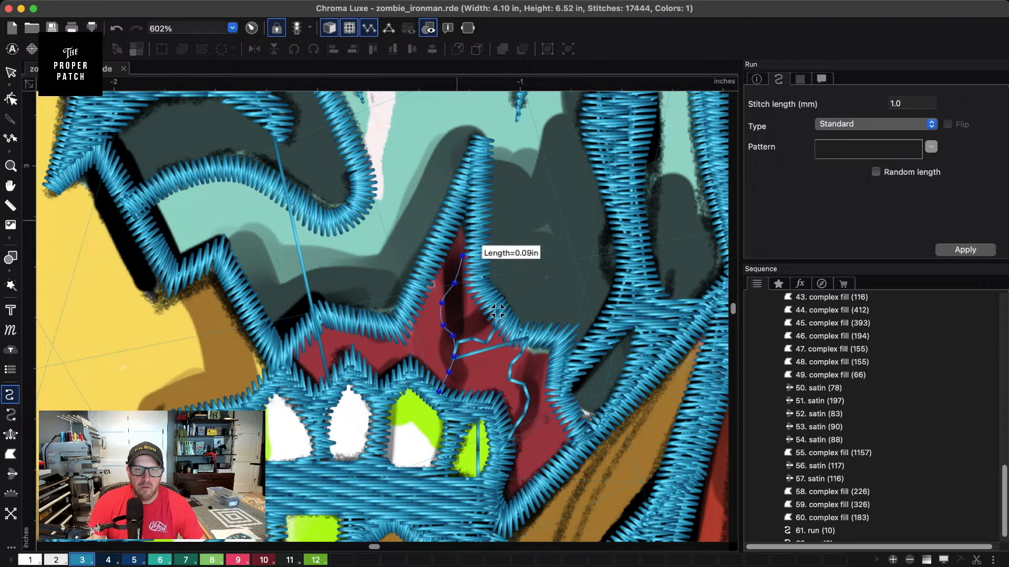
pyautogui.click(452, 219)
pyautogui.click(453, 219)
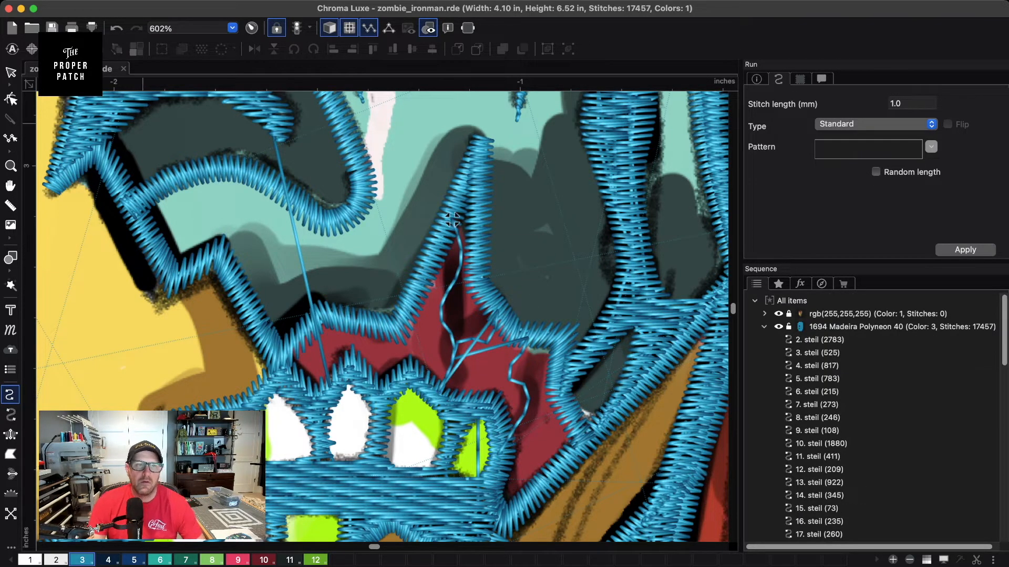
# - Start a complex fill on the black forehead opening and plot its left edge from the upper-left peak to the lower-left corner
pyautogui.click(10, 72)
pyautogui.scroll(-5, 397, 342)
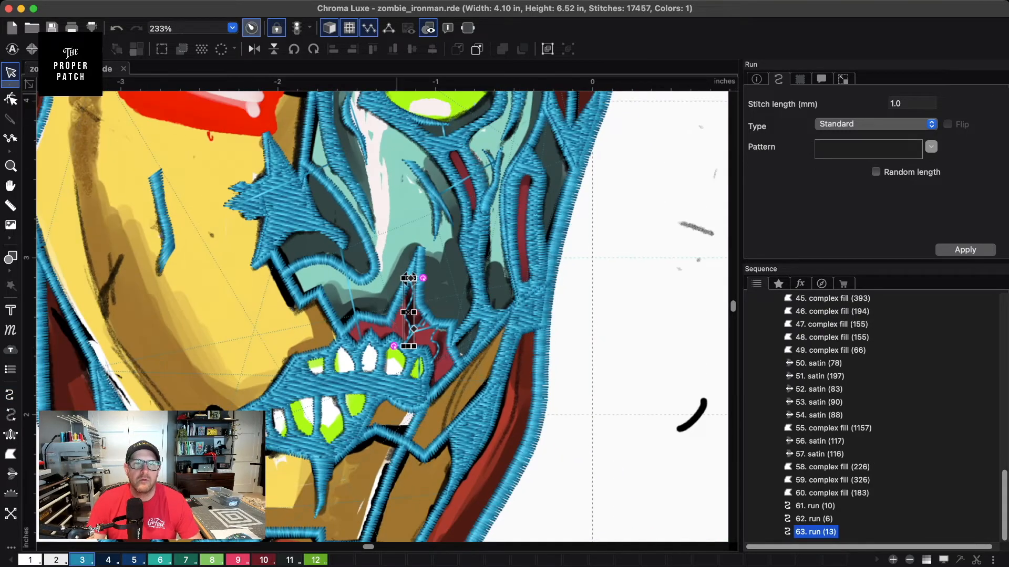
pyautogui.press('Escape')
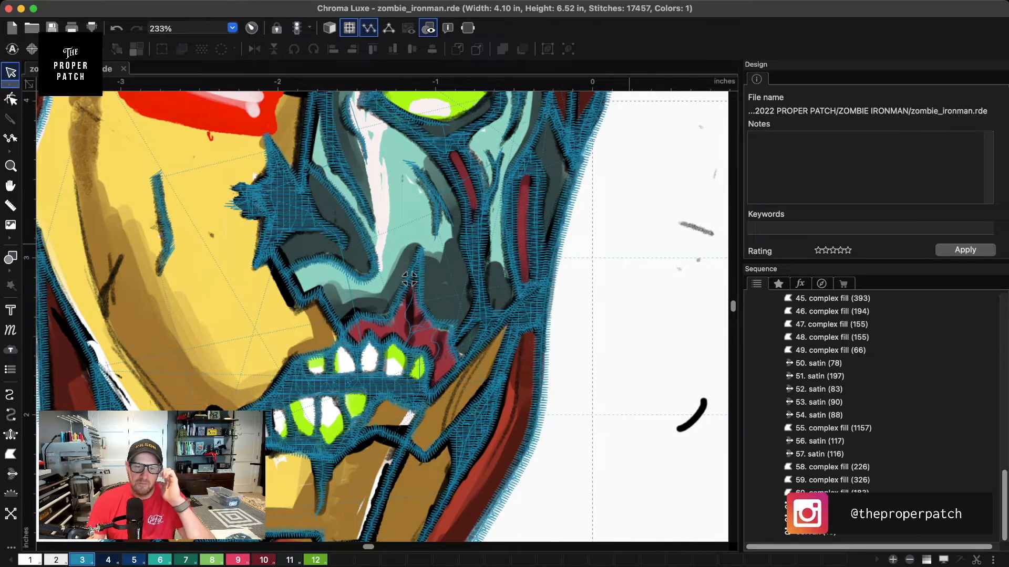
pyautogui.scroll(-5, 409, 279)
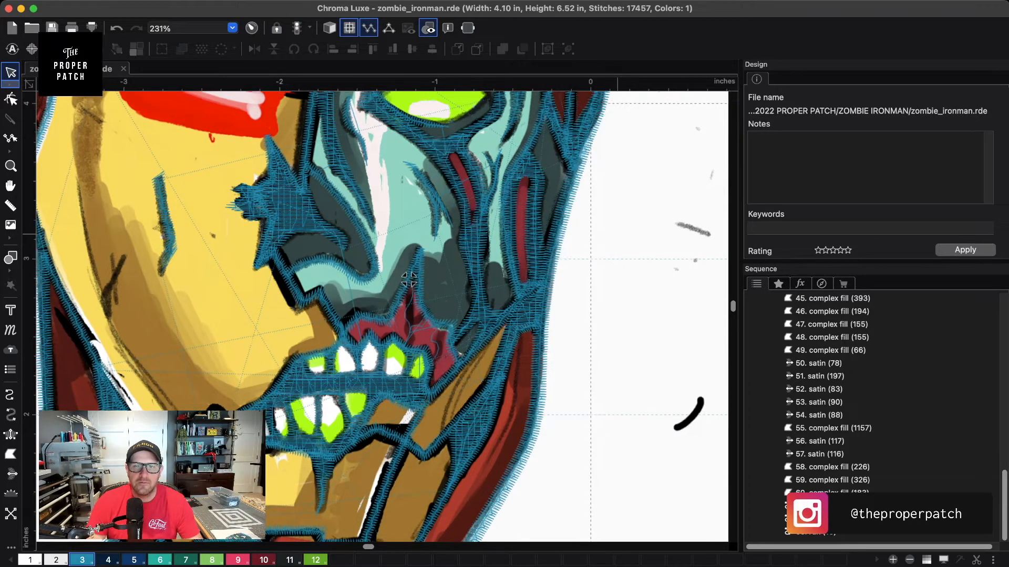
pyautogui.moveTo(397, 297); pyautogui.dragTo(394, 526)
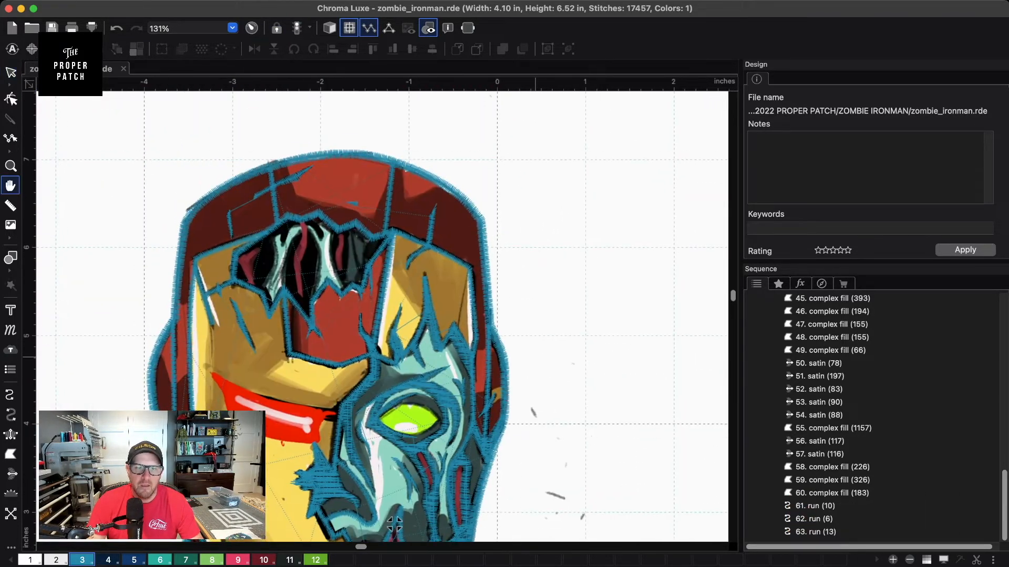
pyautogui.scroll(5, 203, 229)
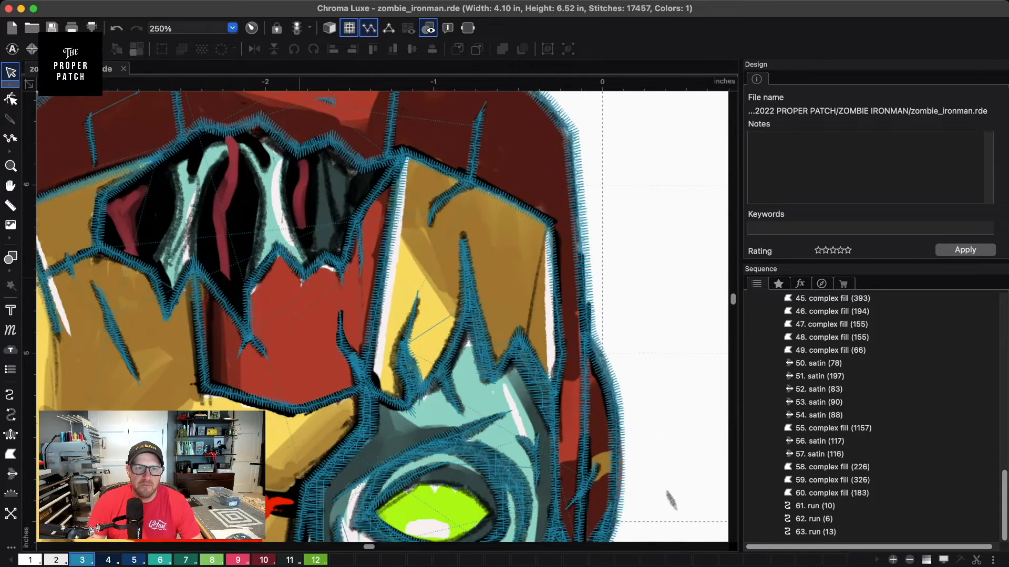
pyautogui.scroll(2, 384, 315)
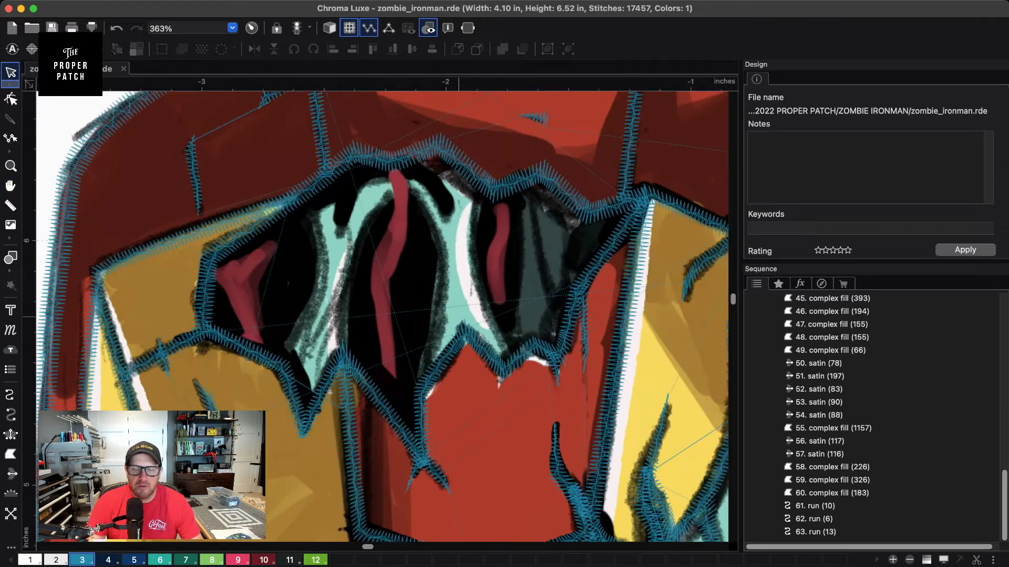
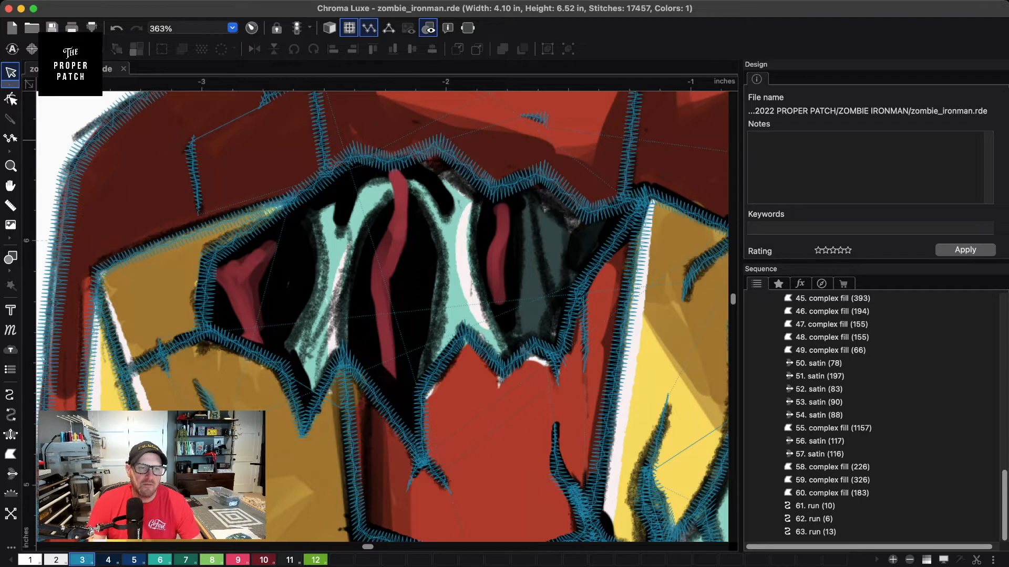
pyautogui.click(11, 454)
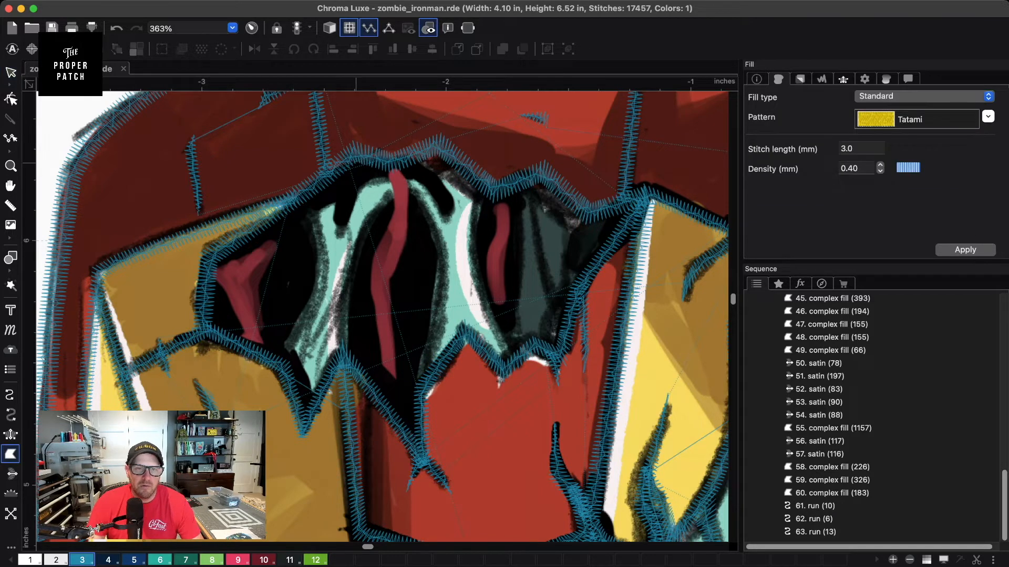
pyautogui.click(355, 155)
pyautogui.click(214, 252)
pyautogui.click(208, 281)
pyautogui.click(204, 325)
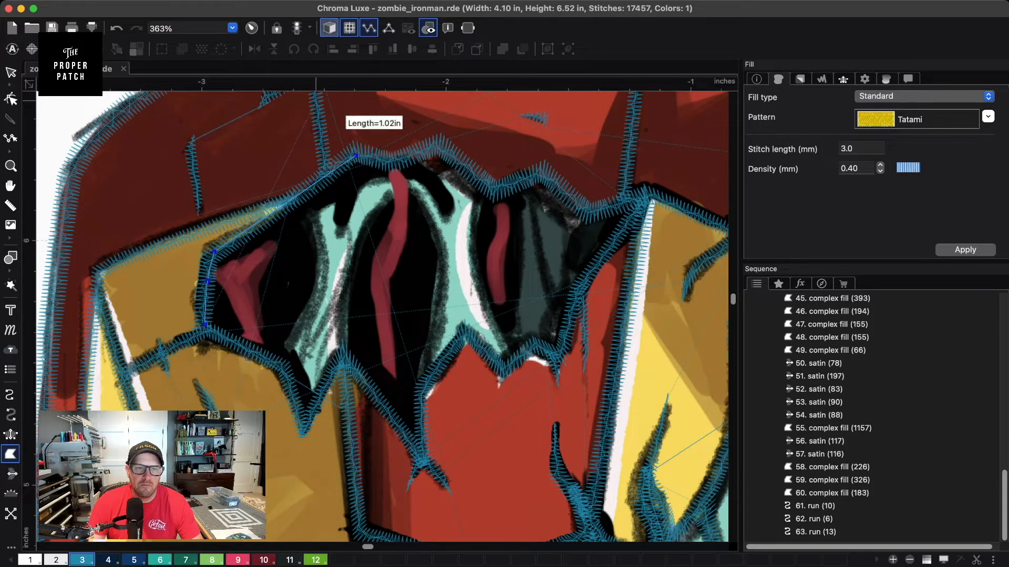
# - Turn the 3D stitch view on and continue the fill outline along the jagged lower edge, around the two long downward spikes
pyautogui.click(330, 28)
pyautogui.click(234, 345)
pyautogui.click(283, 368)
pyautogui.click(301, 431)
pyautogui.click(342, 360)
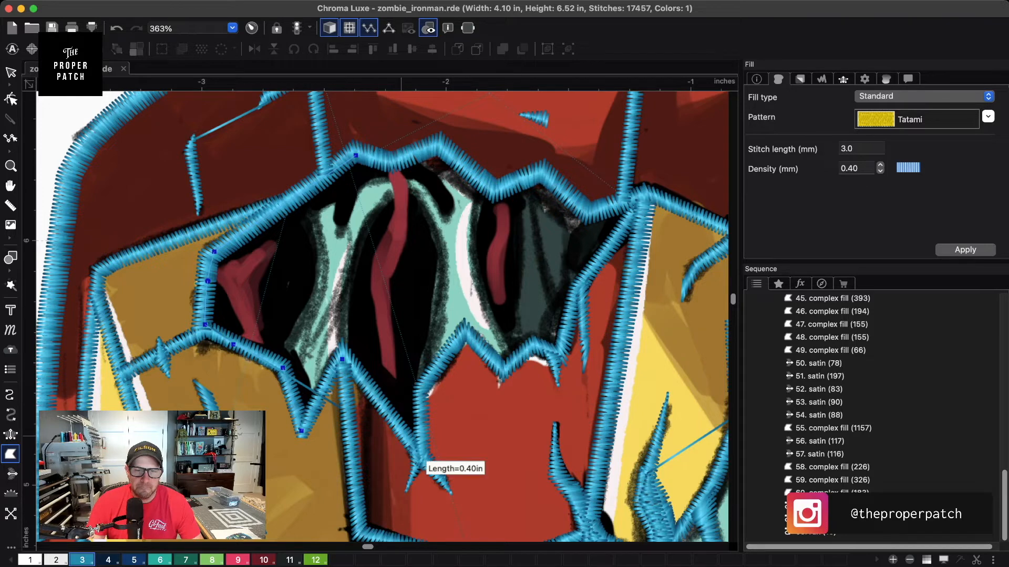
pyautogui.click(420, 458)
pyautogui.click(420, 389)
# - Continue the forehead fill outline along the lower-right zigzag and up to the opening's far right corner
pyautogui.click(463, 332)
pyautogui.click(503, 369)
pyautogui.click(533, 347)
pyautogui.click(562, 352)
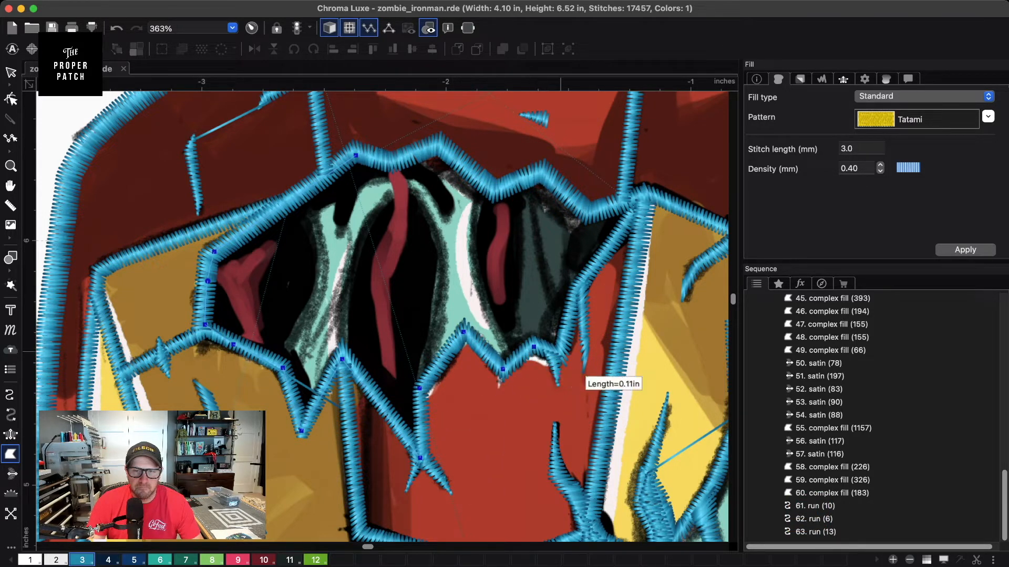
pyautogui.click(576, 293)
pyautogui.click(640, 197)
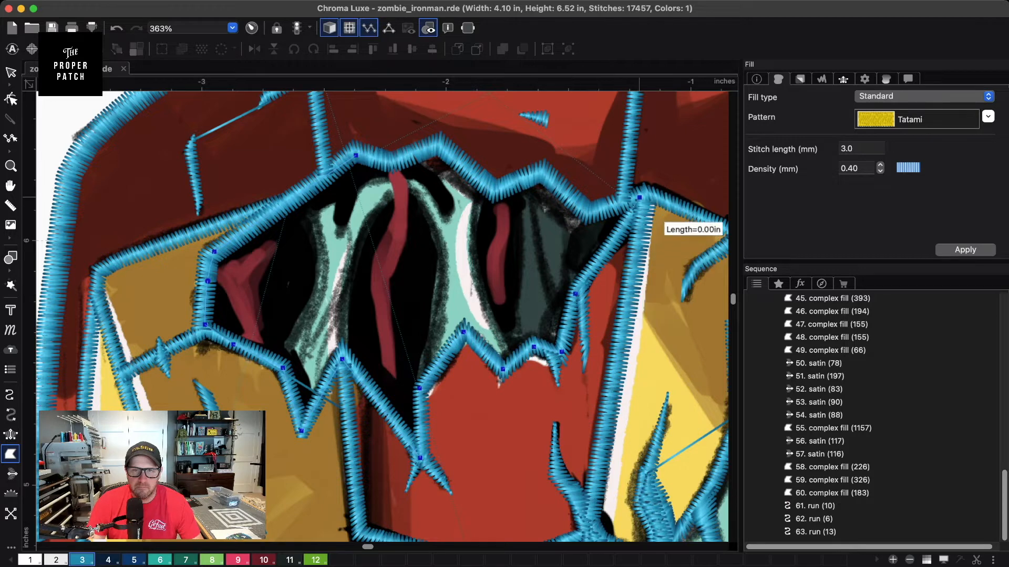
# - Plot the jagged top edge of the forehead opening back towards the starting point and generate the complex fill
pyautogui.click(588, 214)
pyautogui.click(542, 170)
pyautogui.click(493, 189)
pyautogui.click(439, 144)
pyautogui.click(391, 161)
pyautogui.press('Return')
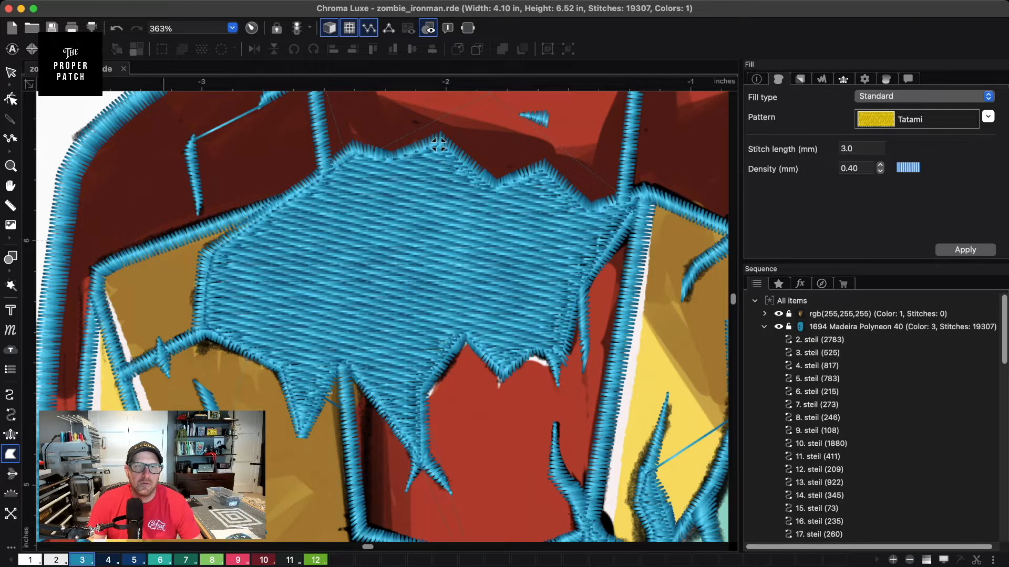
# - Turn off the 3D stitch view, edit the forehead fill, and trace a hole down the left side of the first teal strand
pyautogui.click(329, 28)
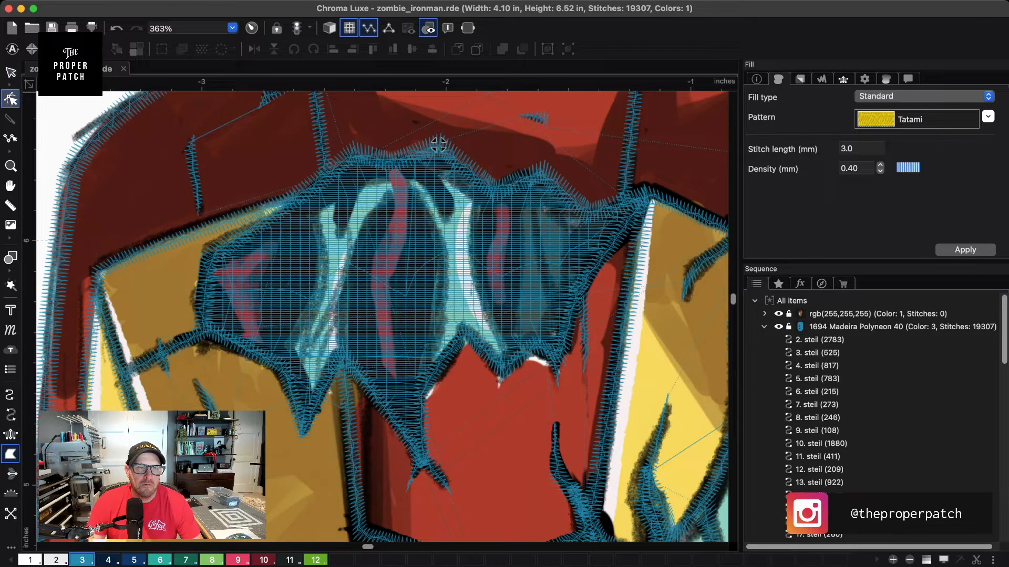
pyautogui.click(11, 99)
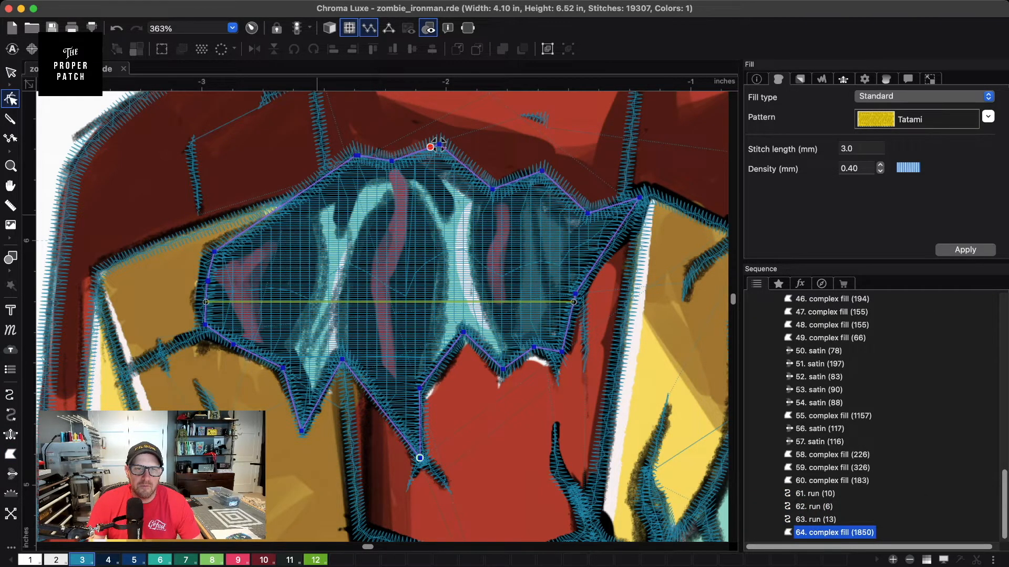
pyautogui.click(320, 240)
pyautogui.click(322, 268)
pyautogui.click(311, 305)
pyautogui.click(292, 347)
pyautogui.click(311, 391)
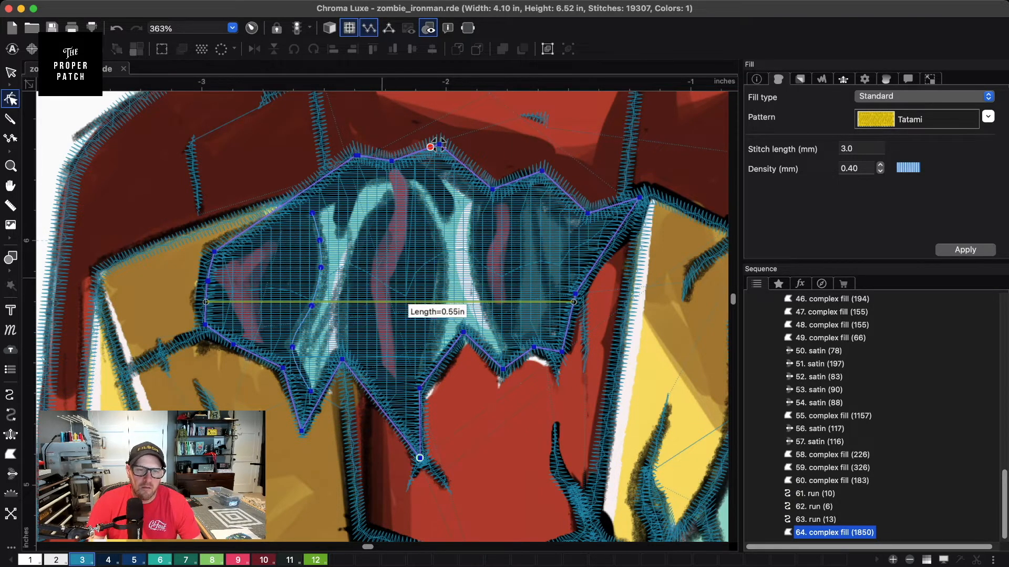
# - Continue the hole outline up the right side of the first teal strand and around its upper-right end
pyautogui.click(340, 343)
pyautogui.click(335, 320)
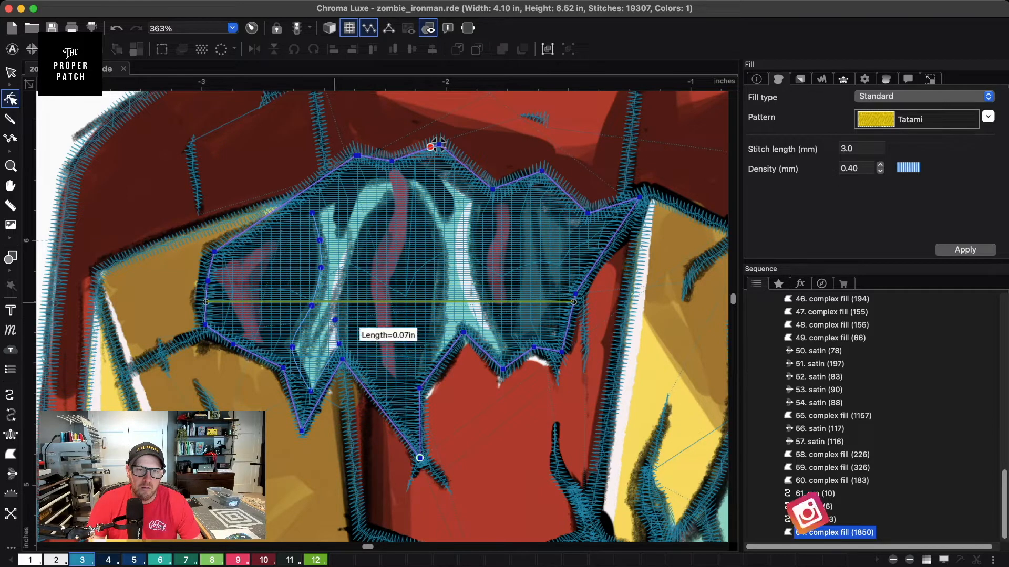
pyautogui.click(339, 285)
pyautogui.click(352, 245)
pyautogui.click(367, 214)
pyautogui.click(389, 194)
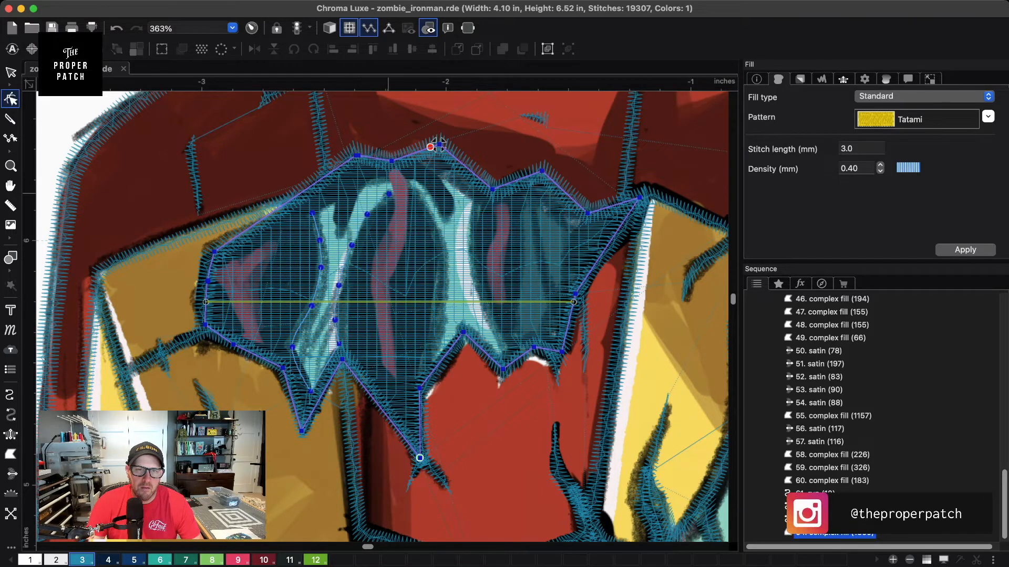
pyautogui.click(388, 183)
pyautogui.click(370, 185)
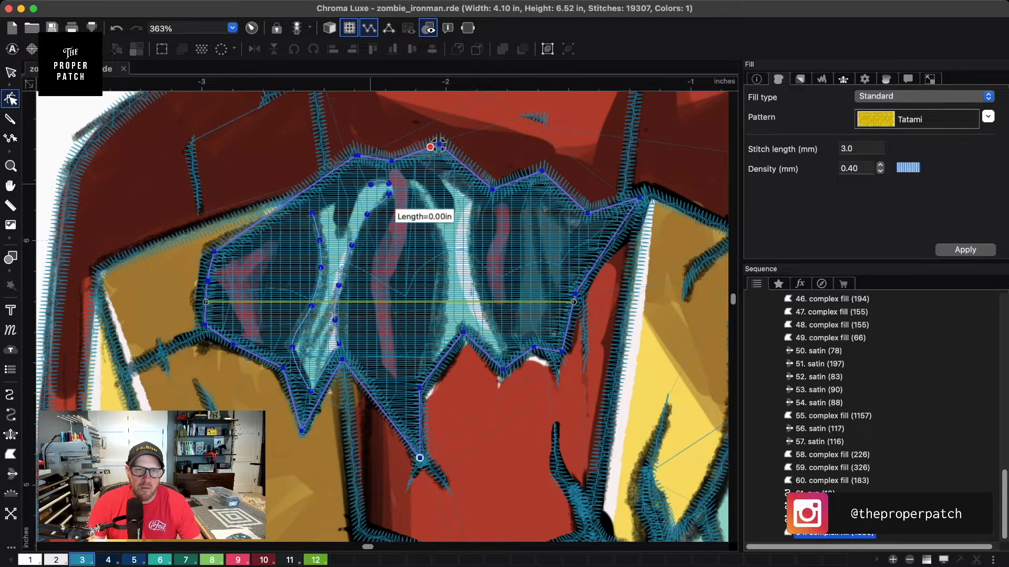
# - Trace the notch between the teal strand's two upper forks and close the outline to cut the hole from the fill
pyautogui.click(354, 205)
pyautogui.click(346, 227)
pyautogui.click(340, 235)
pyautogui.click(340, 214)
pyautogui.click(342, 204)
pyautogui.click(330, 201)
pyautogui.click(352, 246)
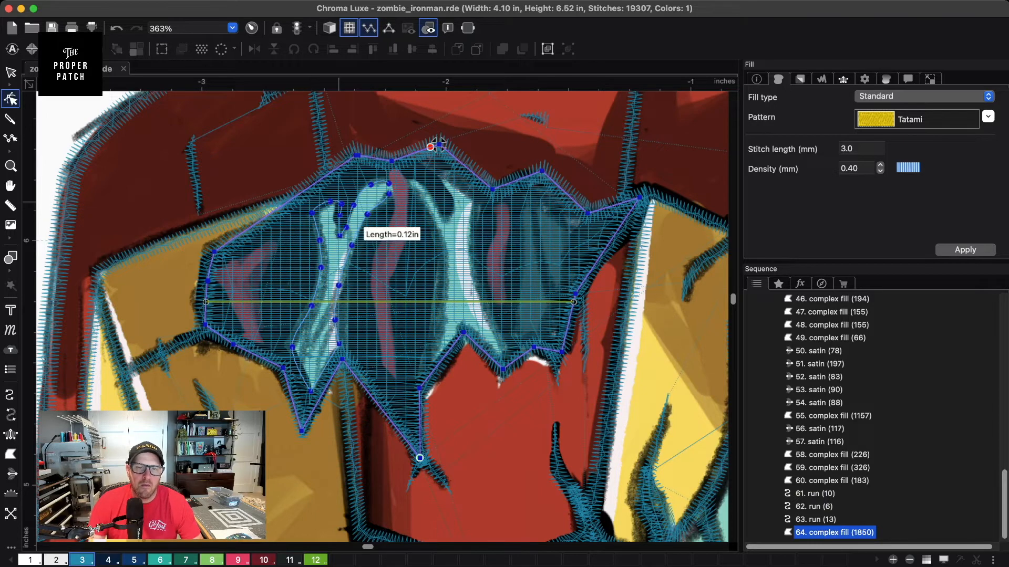
pyautogui.press('Return')
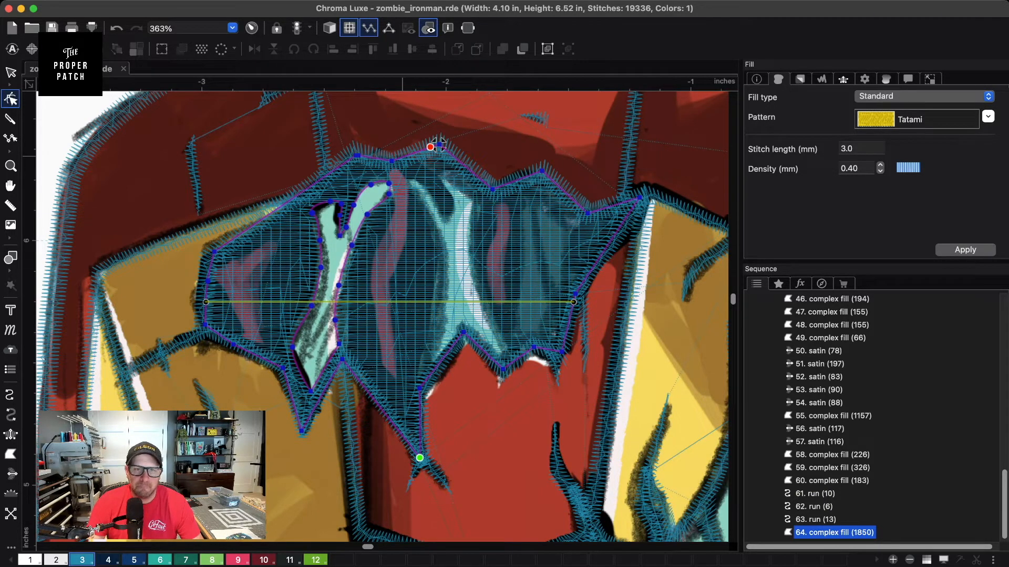
# - Trace a second hole in the forehead fill, starting at the middle teal strand's upper-left tip and following its left edge down
pyautogui.click(420, 180)
pyautogui.click(413, 179)
pyautogui.click(414, 187)
pyautogui.click(424, 199)
pyautogui.click(440, 229)
pyautogui.click(448, 259)
pyautogui.click(444, 301)
pyautogui.click(433, 356)
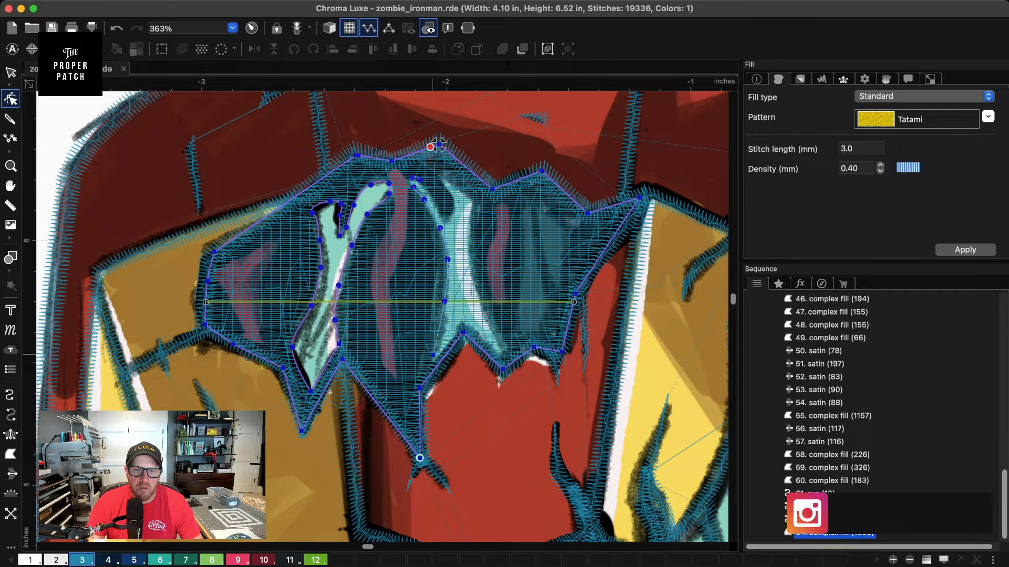
# - Continue the hole outline across the middle teal strand's split base and up its right edge
pyautogui.click(460, 315)
pyautogui.click(477, 325)
pyautogui.click(489, 344)
pyautogui.click(502, 354)
pyautogui.click(534, 347)
pyautogui.click(507, 346)
pyautogui.click(488, 312)
pyautogui.click(475, 285)
pyautogui.click(471, 251)
pyautogui.click(468, 221)
pyautogui.click(475, 200)
# - Trace the middle strand's upper-right fork and the notch between its forks, and close the outline to cut the hole
pyautogui.click(451, 172)
pyautogui.click(440, 161)
pyautogui.click(436, 169)
pyautogui.click(445, 185)
pyautogui.click(456, 212)
pyautogui.click(450, 221)
pyautogui.click(444, 210)
pyautogui.click(433, 196)
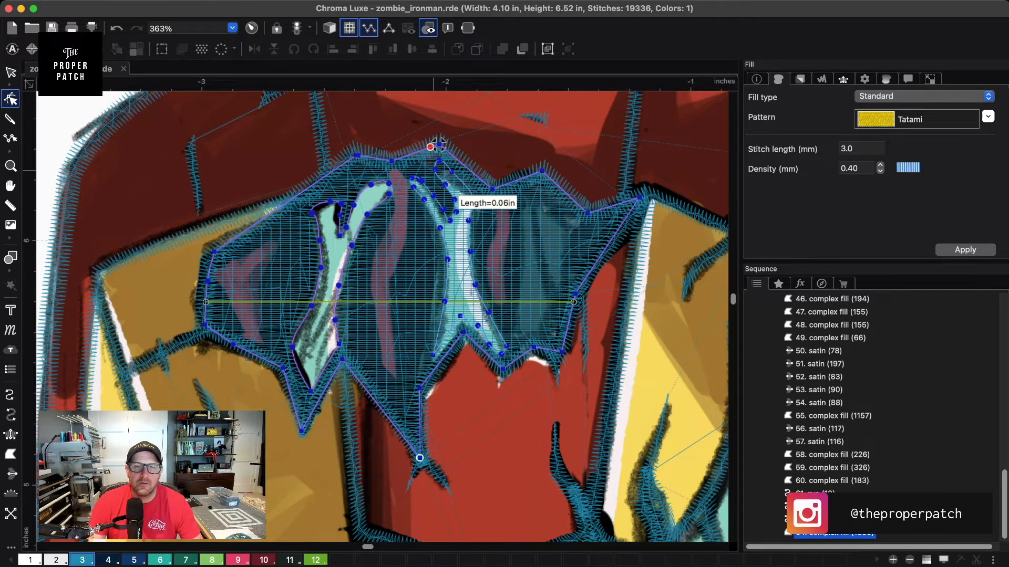
pyautogui.click(440, 144)
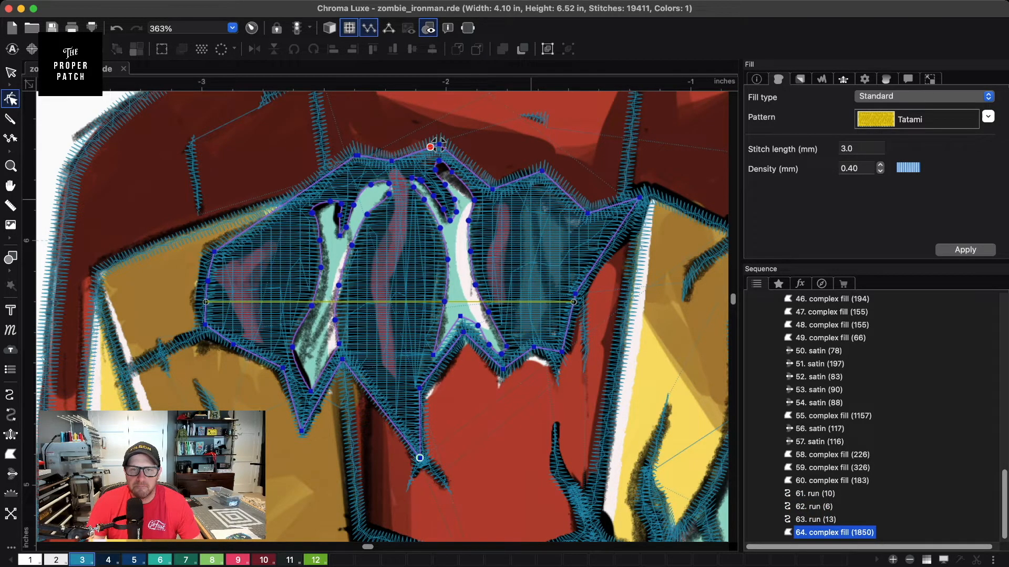
# - Trace around the long dark strand to the right of the teal strands and cut it out of the forehead fill
pyautogui.click(524, 230)
pyautogui.click(524, 269)
pyautogui.click(517, 298)
pyautogui.click(514, 319)
pyautogui.click(523, 334)
pyautogui.click(543, 327)
pyautogui.click(550, 308)
pyautogui.click(543, 283)
pyautogui.click(536, 257)
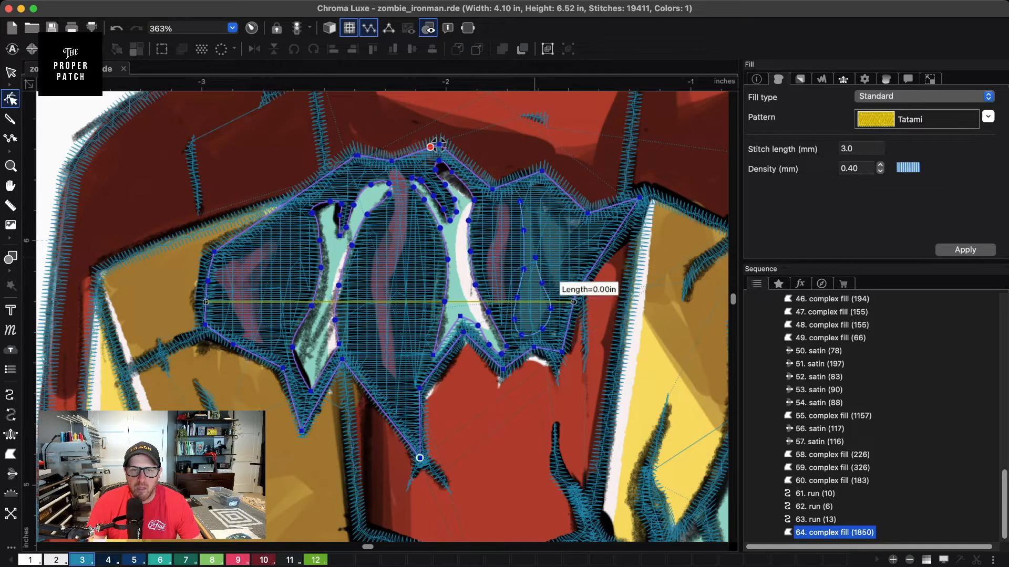
pyautogui.click(529, 223)
pyautogui.click(535, 191)
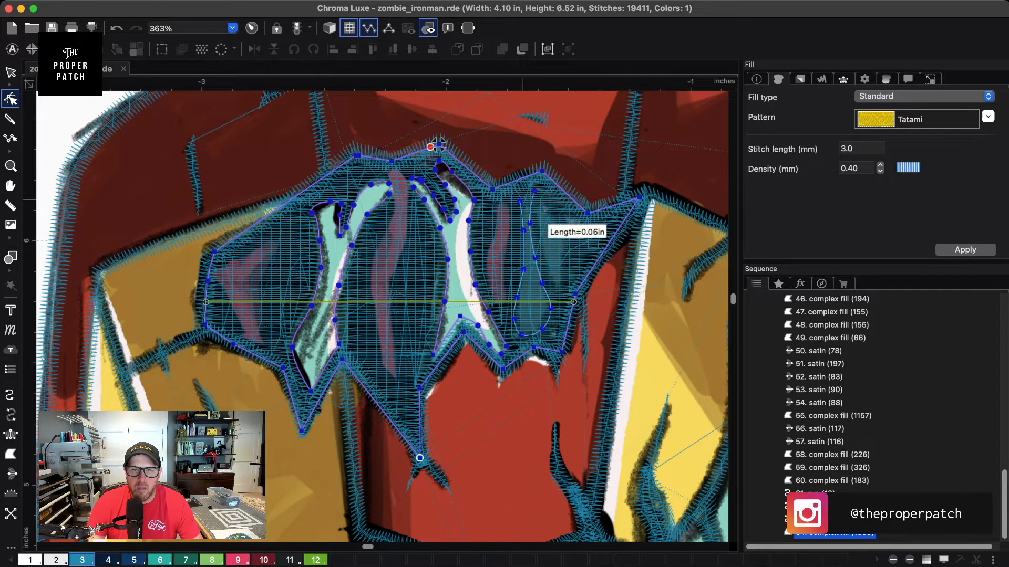
pyautogui.press('Return')
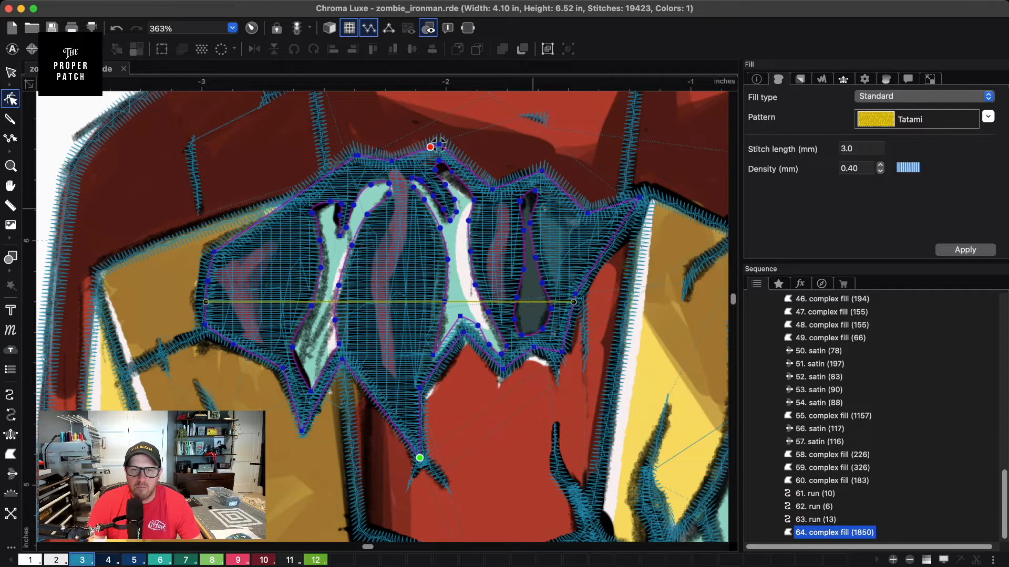
# - Trace a small hole around the short dark strand at the opening's right end, cut it out and finish editing the fill
pyautogui.click(546, 212)
pyautogui.click(545, 228)
pyautogui.click(550, 252)
pyautogui.click(556, 273)
pyautogui.click(556, 289)
pyautogui.click(567, 276)
pyautogui.click(569, 252)
pyautogui.click(559, 236)
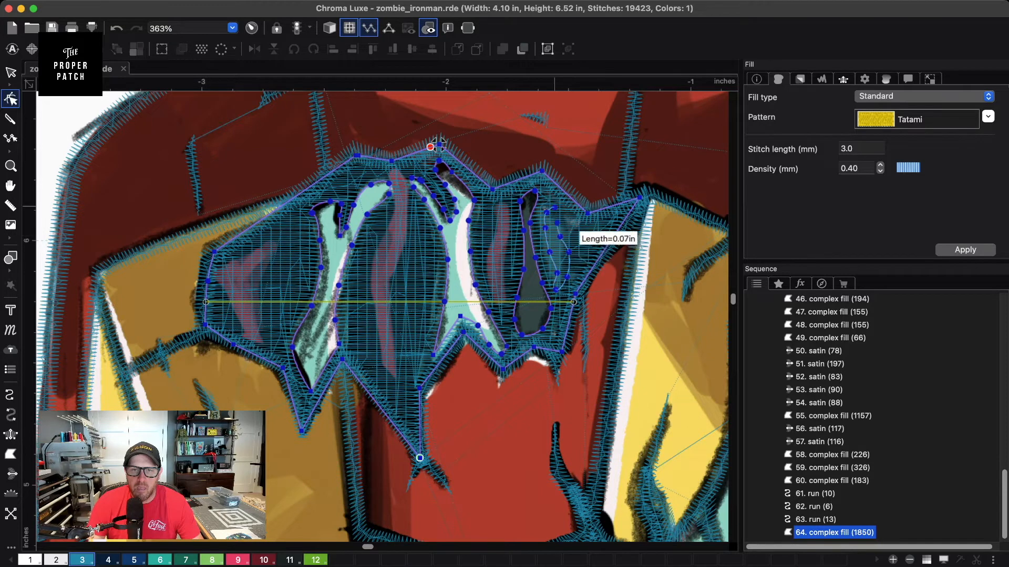
pyautogui.press('Return')
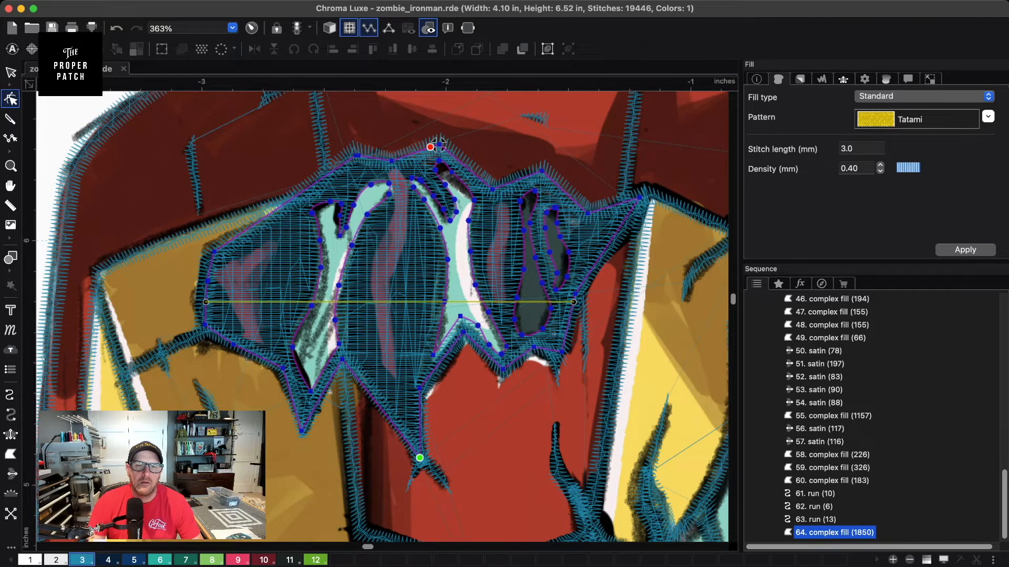
pyautogui.press('Escape')
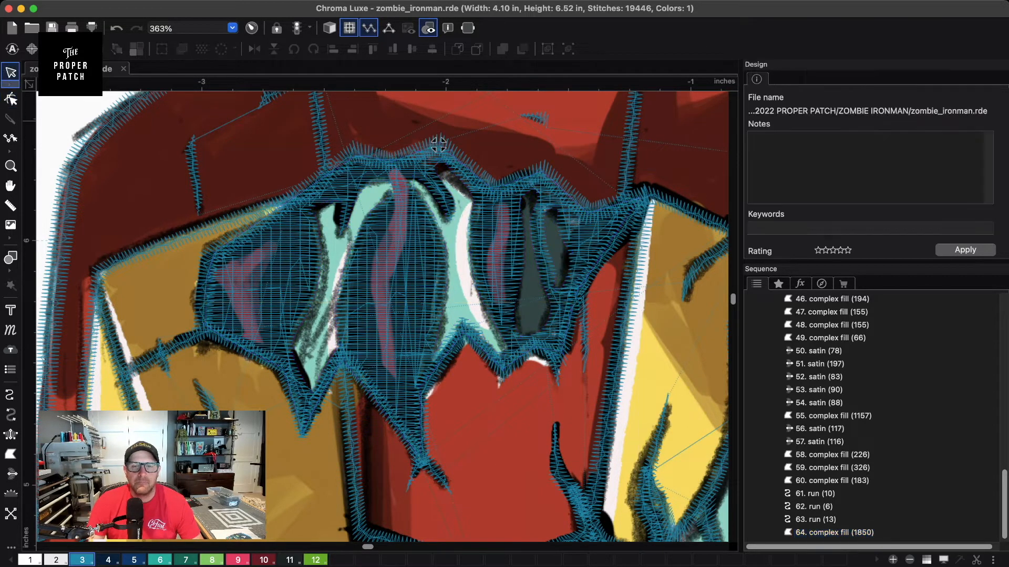
# - Examine the whole face in 3D stitch view for black outline areas still without stitches, ending at the mouth
pyautogui.scroll(-3, 438, 145)
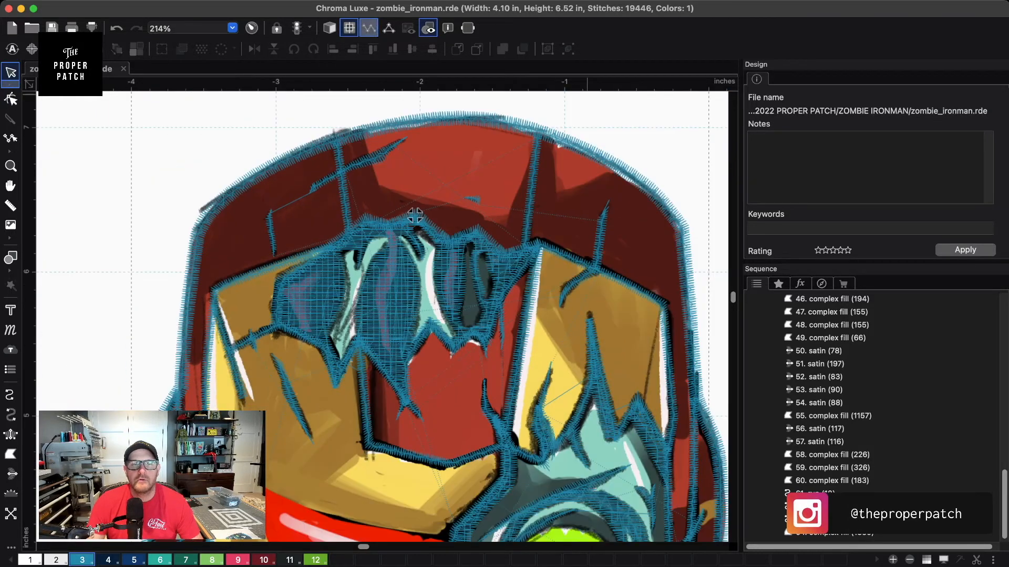
pyautogui.scroll(-3, 415, 215)
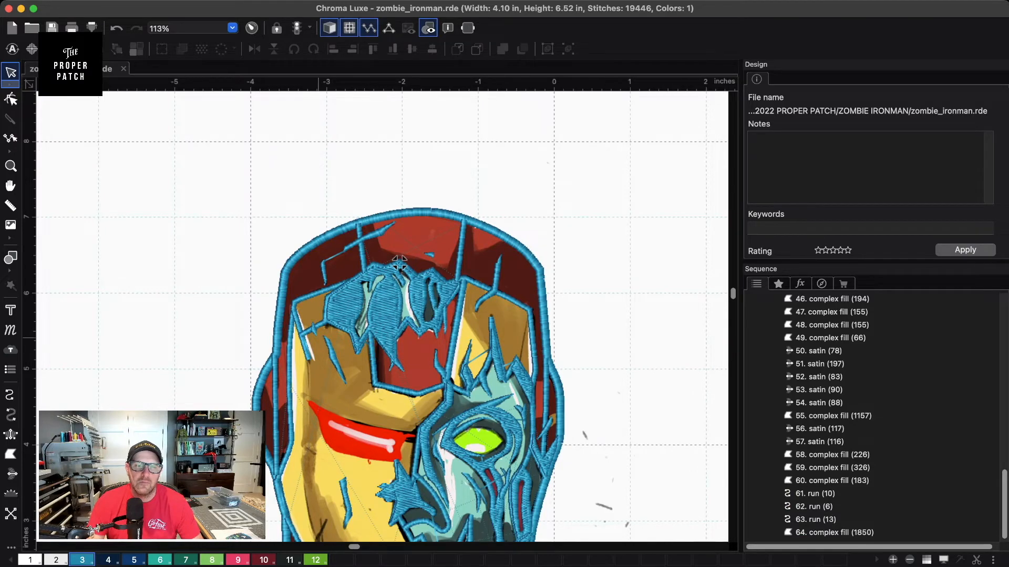
pyautogui.scroll(-3, 399, 264)
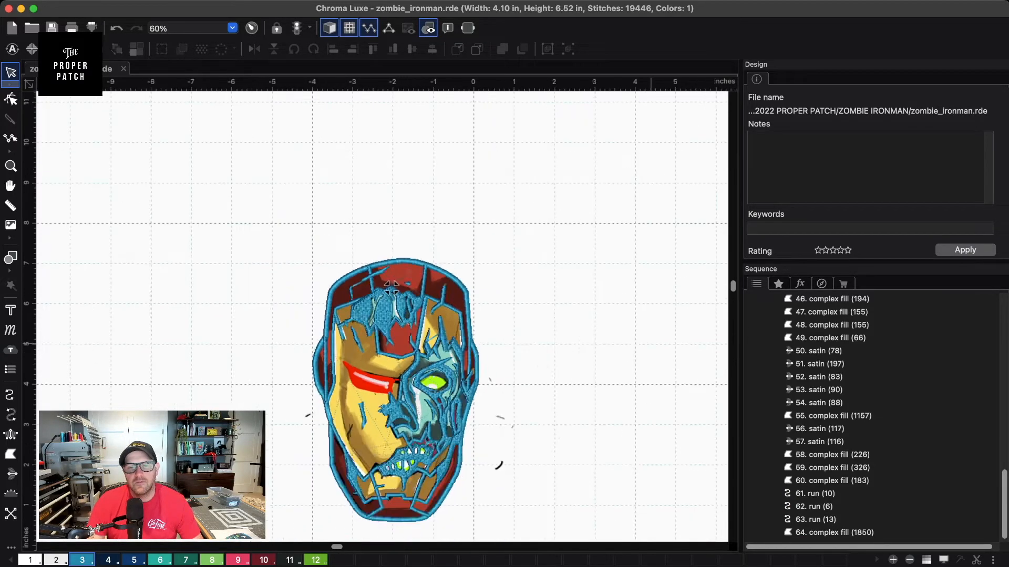
pyautogui.scroll(1, 393, 280)
pyautogui.moveTo(394, 279); pyautogui.dragTo(389, 73)
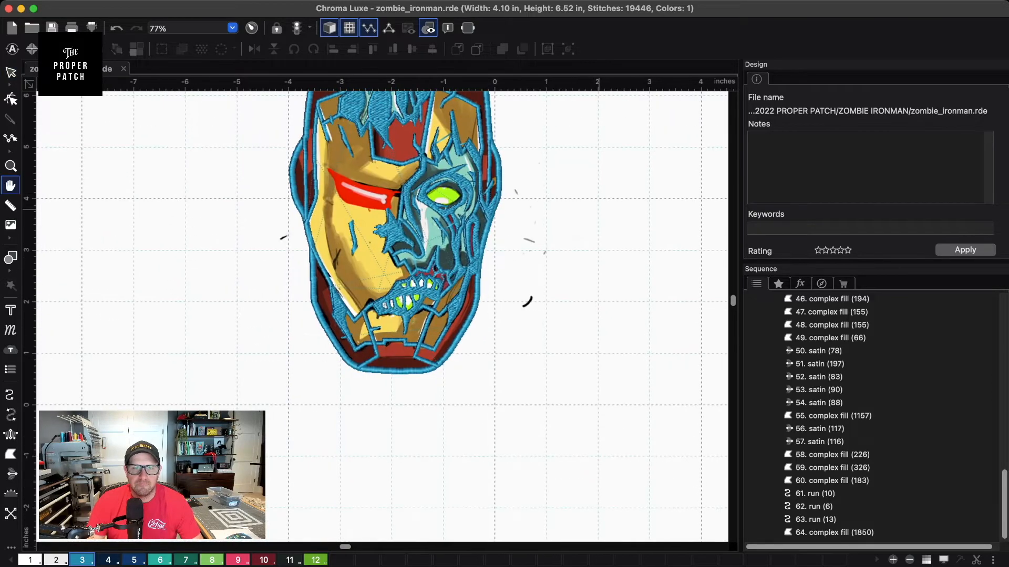
pyautogui.scroll(3, 382, 319)
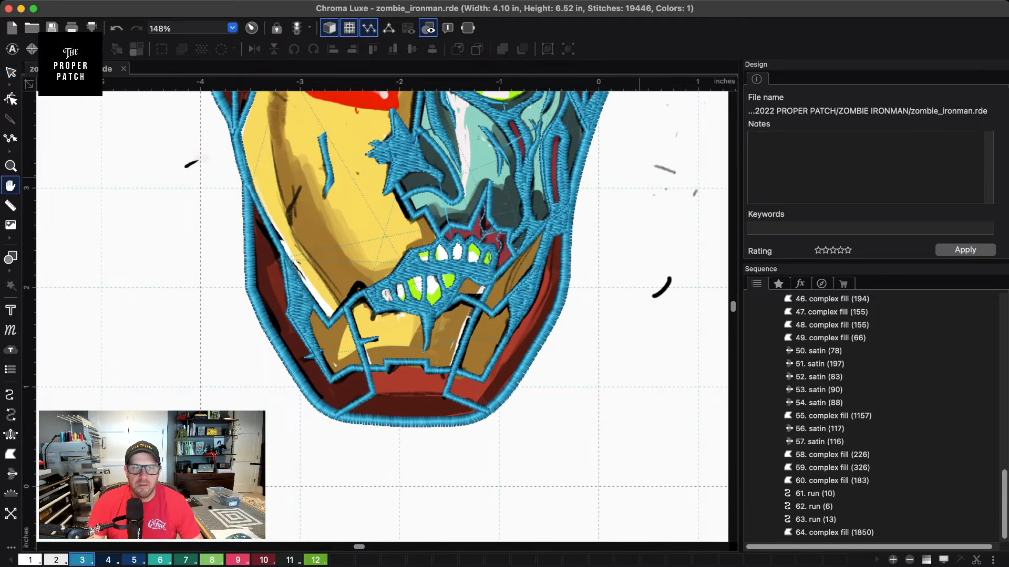
pyautogui.moveTo(639, 177); pyautogui.dragTo(632, 402)
pyautogui.press('space')
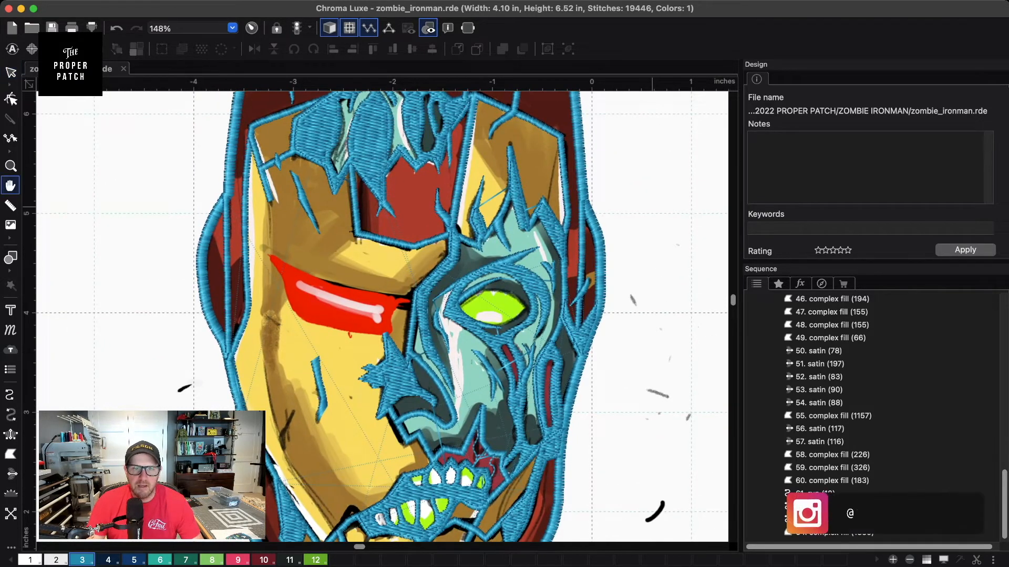
pyautogui.moveTo(645, 333); pyautogui.dragTo(645, 504)
pyautogui.moveTo(389, 247); pyautogui.dragTo(382, 203)
pyautogui.moveTo(638, 460); pyautogui.dragTo(628, 216)
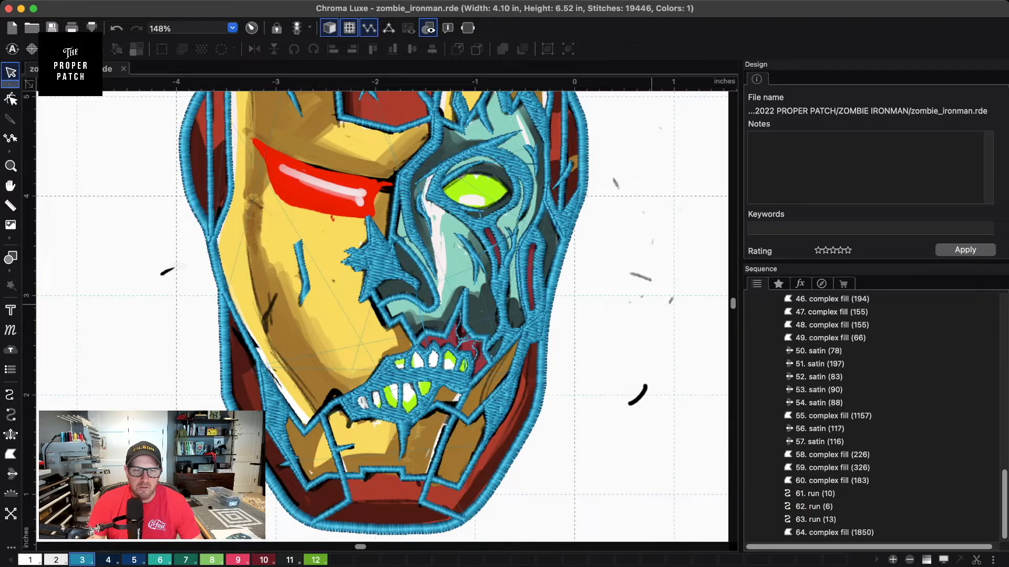
pyautogui.scroll(5, 625, 314)
pyautogui.scroll(-3, 579, 315)
pyautogui.scroll(5, 525, 341)
pyautogui.press('space')
pyautogui.moveTo(366, 433); pyautogui.dragTo(419, 219)
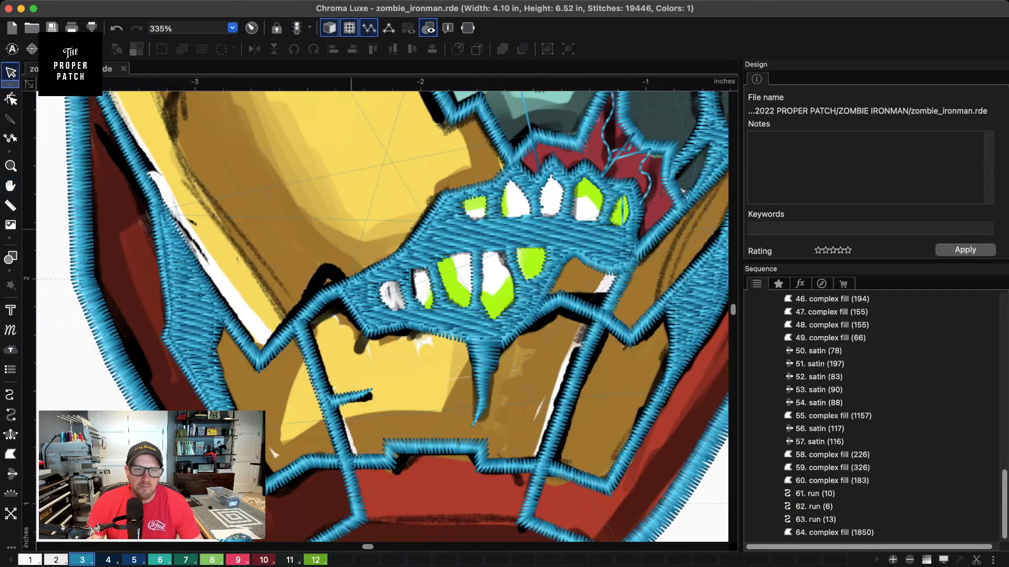
# - Create a complex fill over the uncovered black peak at the left corner of the mouth
pyautogui.click(10, 454)
pyautogui.click(282, 334)
pyautogui.click(313, 280)
pyautogui.click(325, 261)
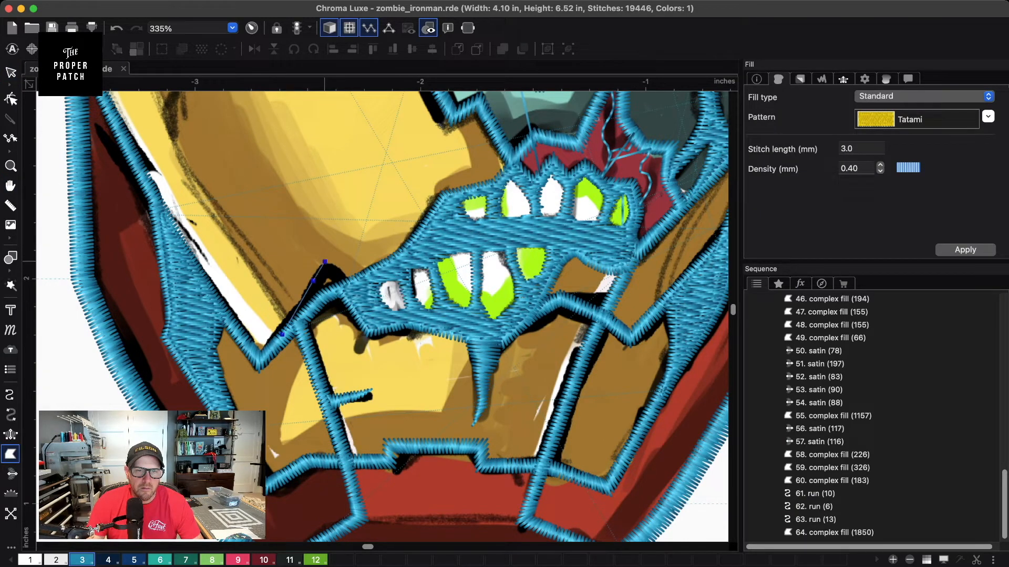
pyautogui.click(354, 283)
pyautogui.click(323, 298)
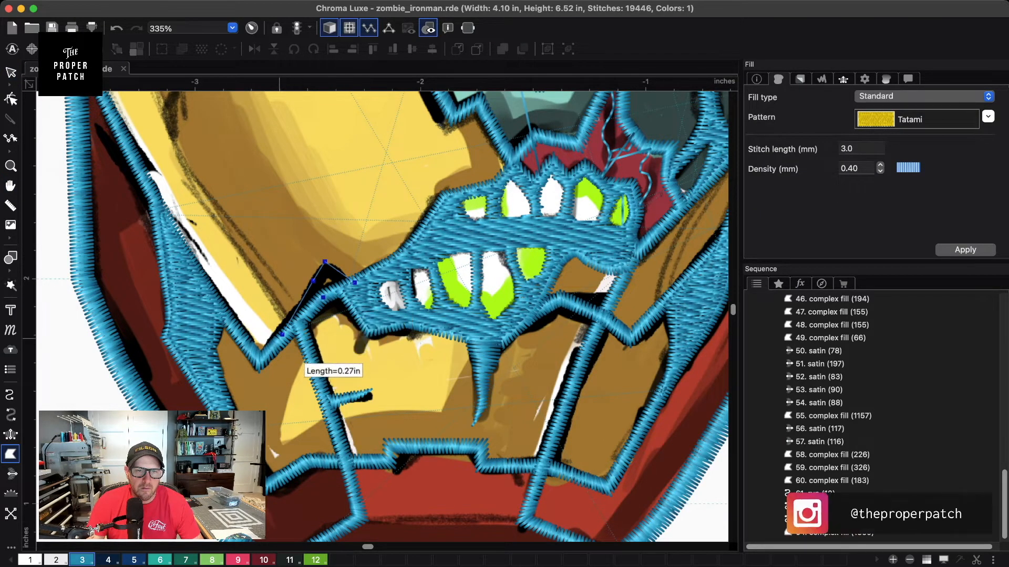
pyautogui.press('Return')
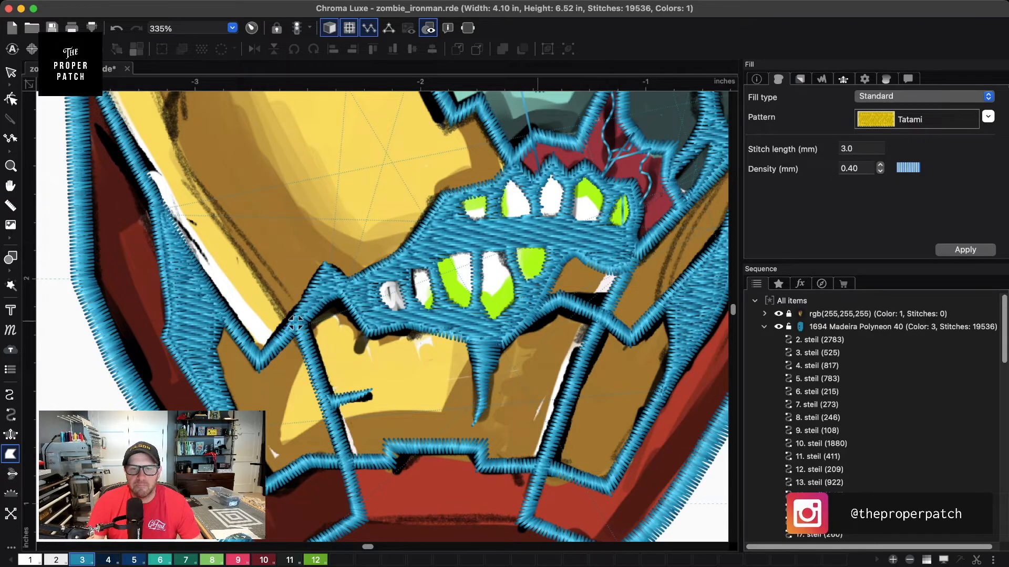
# - Create a complex fill over the uncovered black area below the right side of the lower lip and leave the fill tool
pyautogui.click(561, 313)
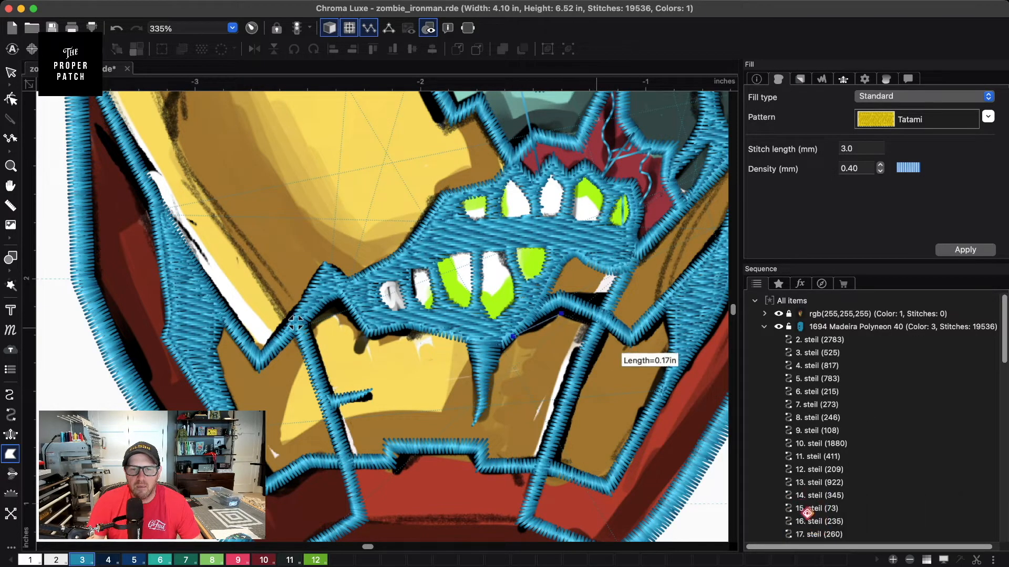
pyautogui.click(611, 298)
pyautogui.click(559, 299)
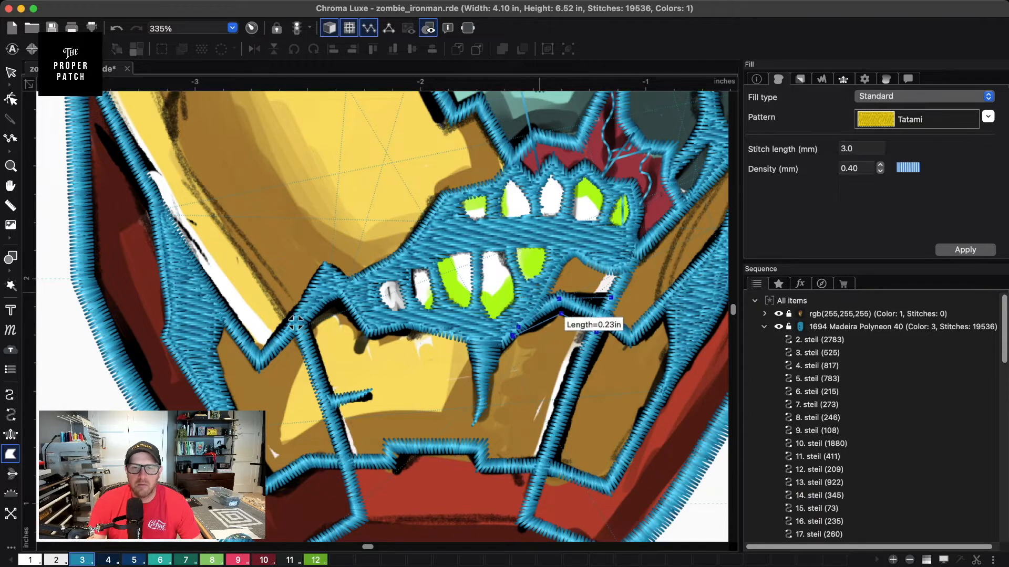
pyautogui.press('Return')
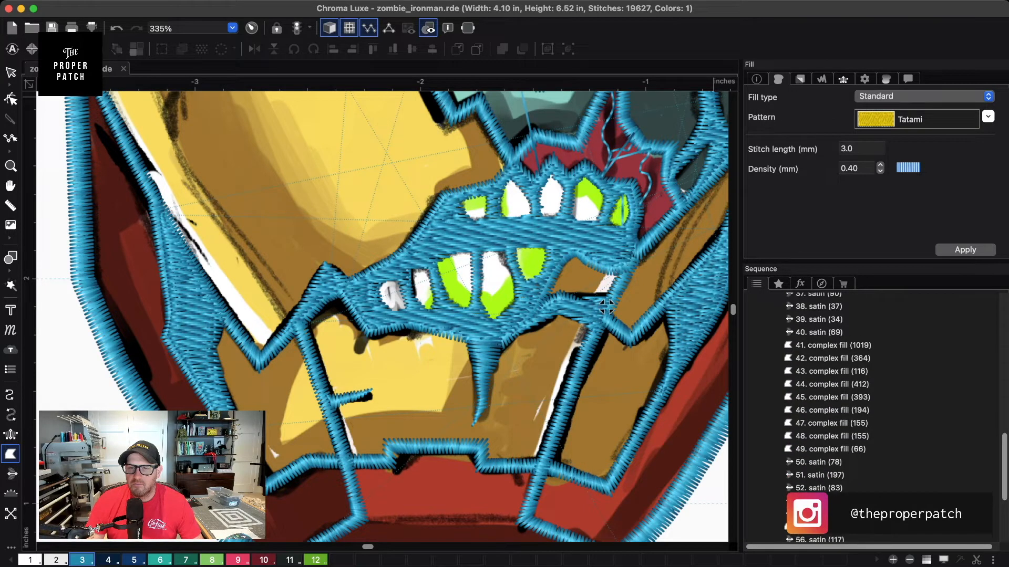
pyautogui.press('Escape')
# - Select complex fills 41 to 49 in the sequence and move them to the very beginning of the stitching order
pyautogui.keyDown('shift'); pyautogui.click(830, 450); pyautogui.keyUp('shift')
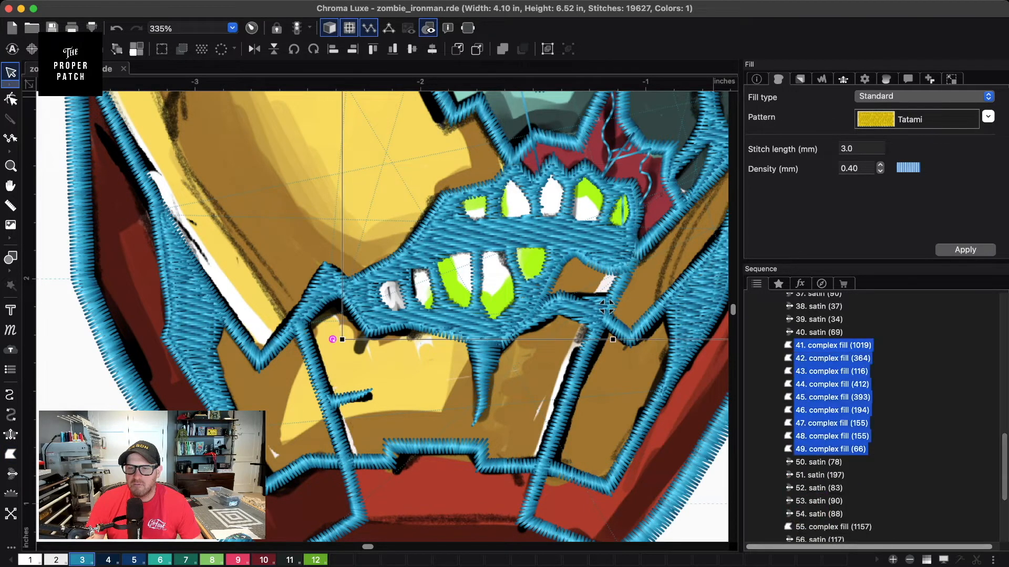
pyautogui.scroll(7, 830, 421)
pyautogui.scroll(-9, 830, 421)
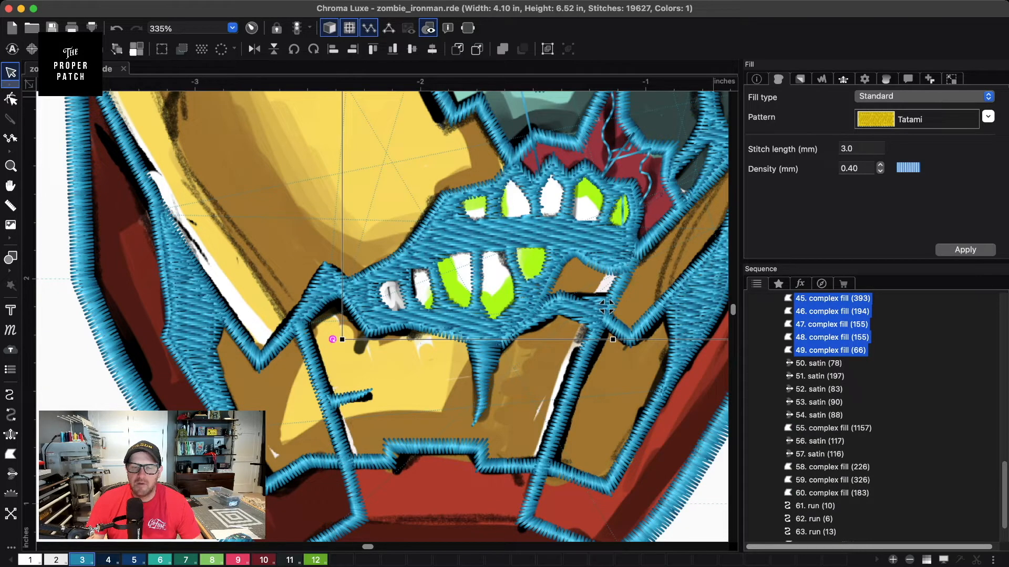
pyautogui.scroll(8, 830, 420)
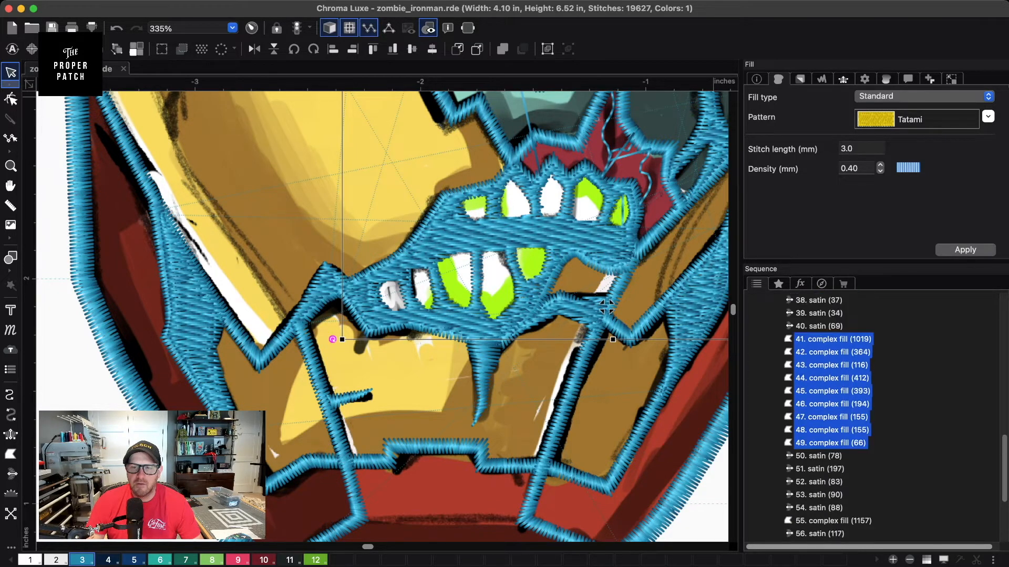
pyautogui.scroll(-5, 830, 420)
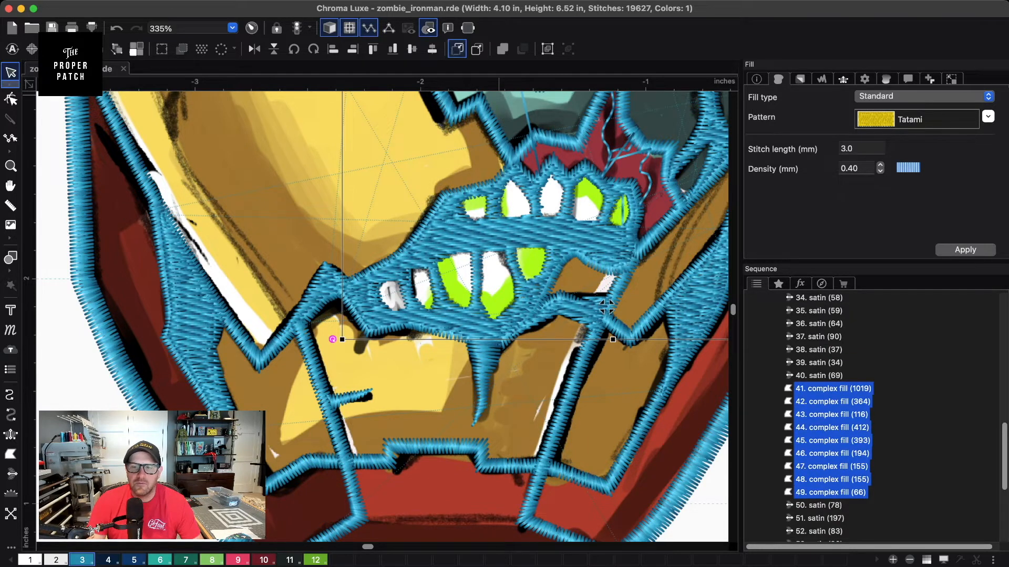
pyautogui.click(457, 49)
pyautogui.click(476, 49)
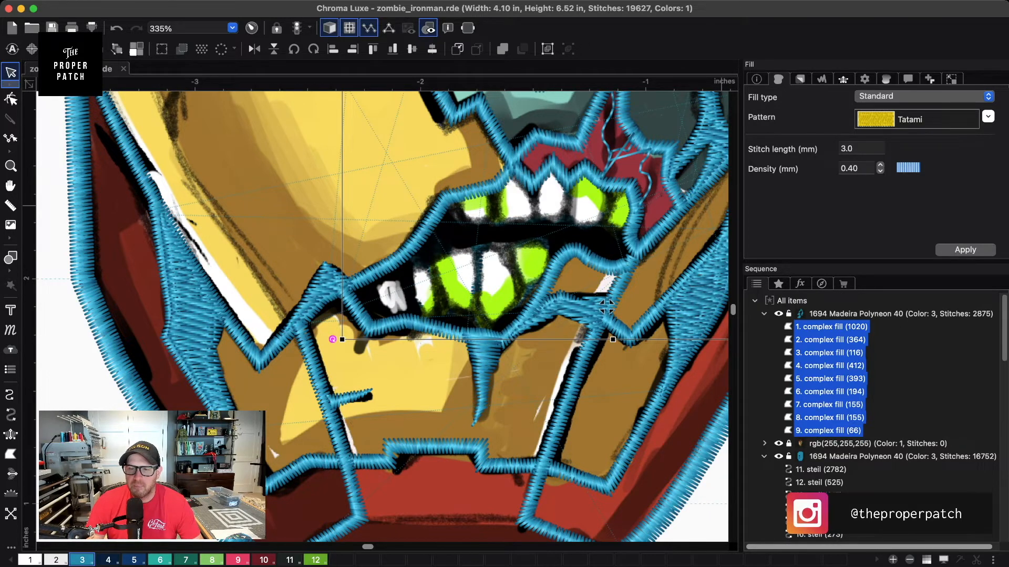
# - Select objects 55 to 66 at the end of the sequence and move them to the beginning of the stitching order
pyautogui.scroll(-15, 869, 415)
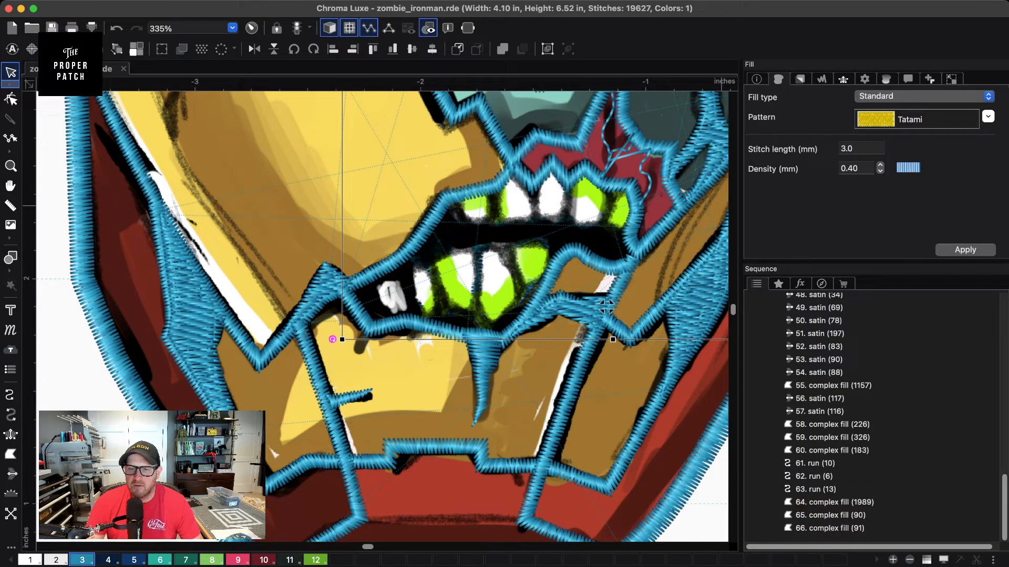
pyautogui.click(606, 308)
pyautogui.click(606, 308)
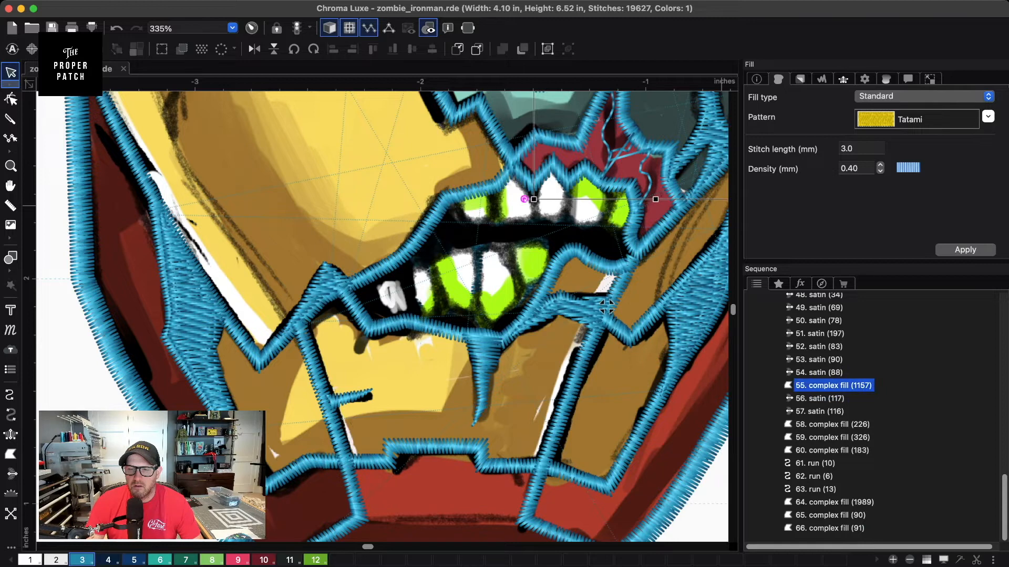
pyautogui.hotkey('shift', 'End')
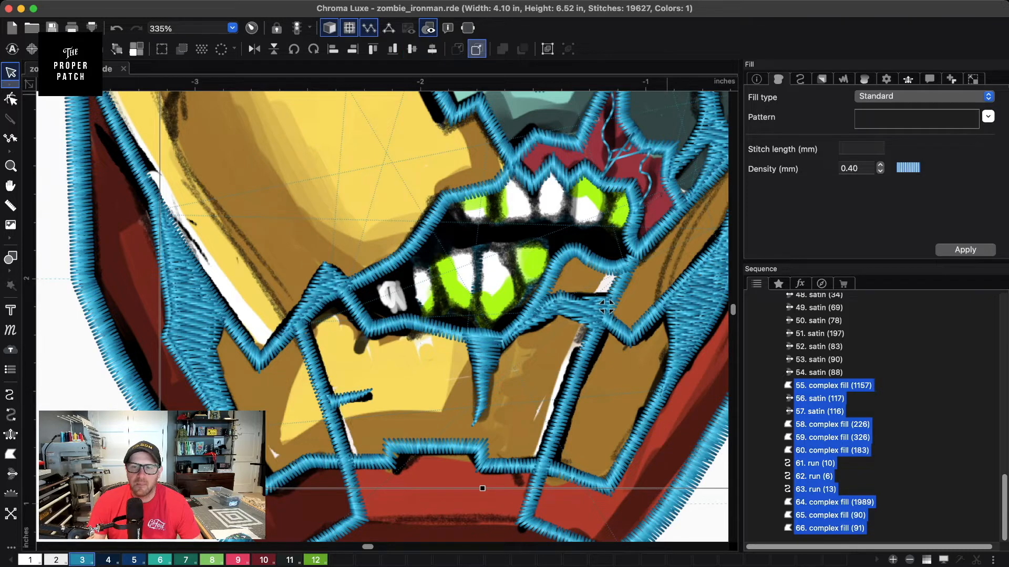
pyautogui.click(476, 49)
# - Move the remaining Madeira Polyneon 1694 outline group ahead of the artwork image, joining the other stitches, and collapse the colour group
pyautogui.scroll(-5, 872, 415)
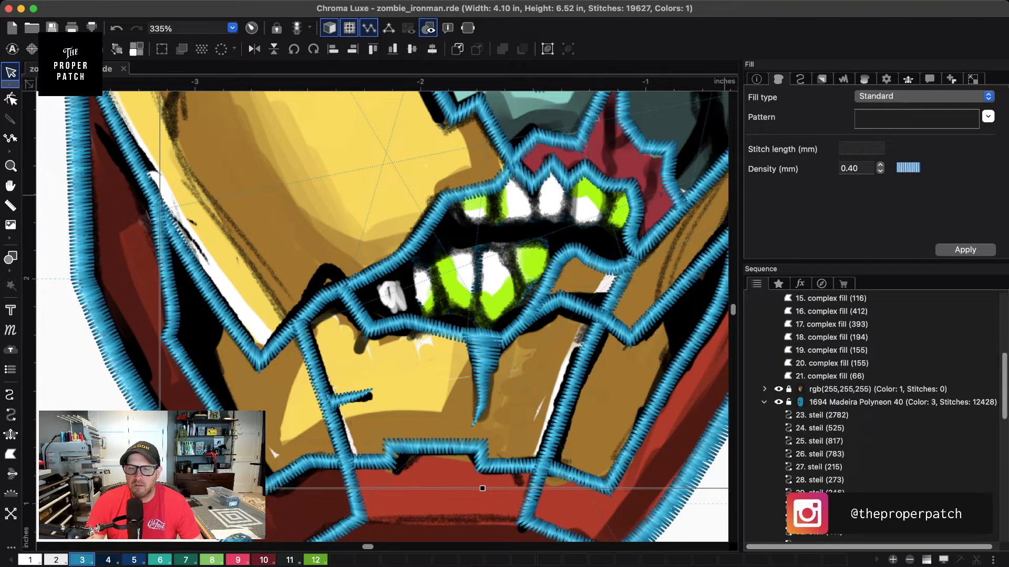
pyautogui.click(893, 402)
pyautogui.click(877, 389)
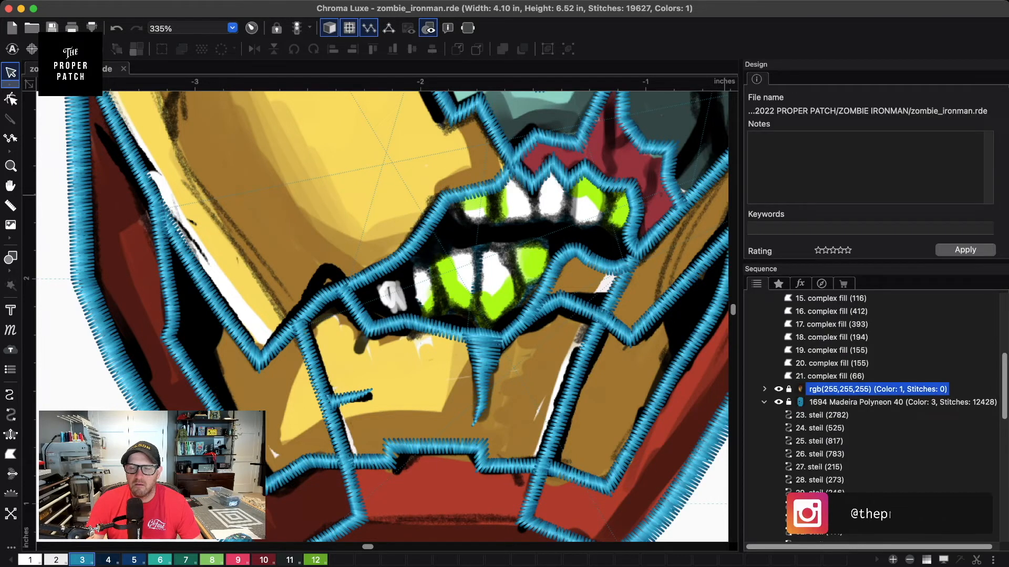
pyautogui.moveTo(862, 402); pyautogui.dragTo(841, 377)
pyautogui.scroll(3, 872, 421)
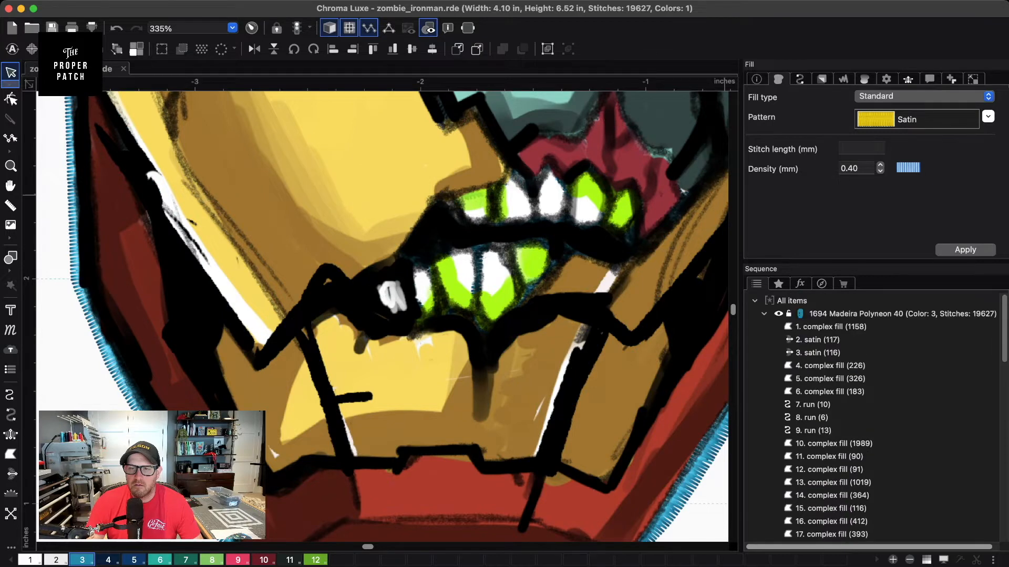
pyautogui.click(764, 314)
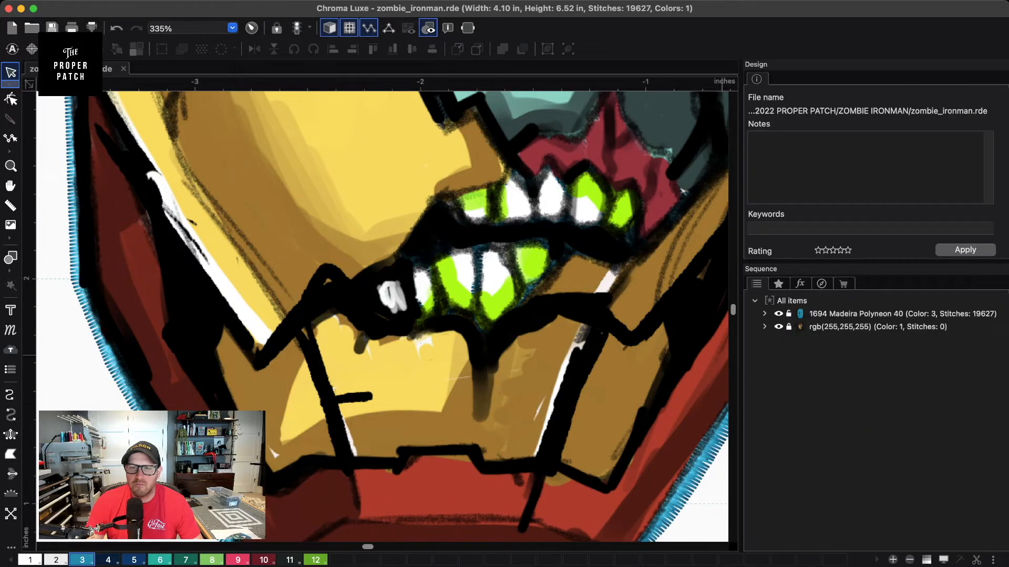
# - Unlock the artwork image and move it ahead of the outline stitch group in the sequence
pyautogui.click(877, 327)
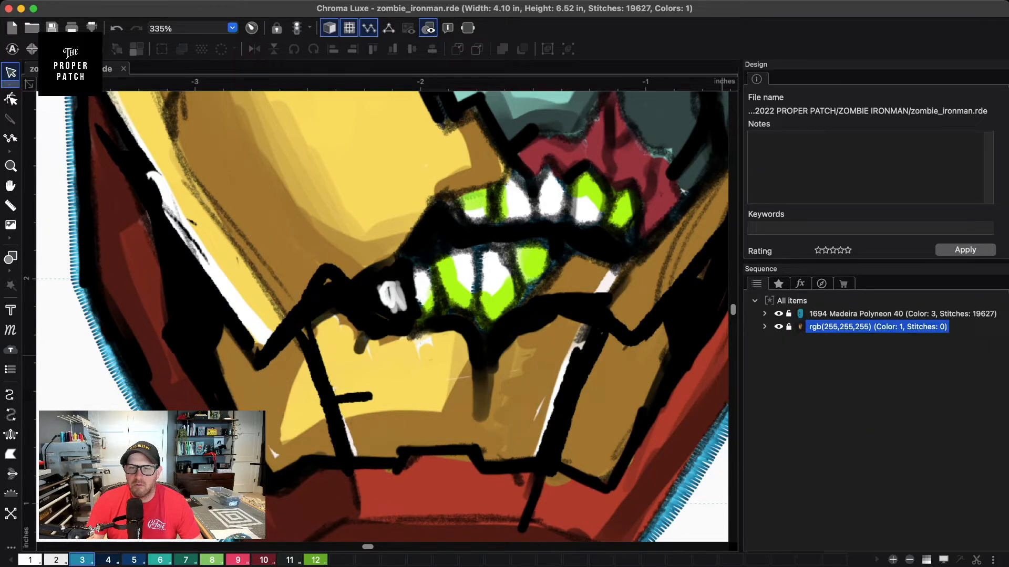
pyautogui.click(778, 327)
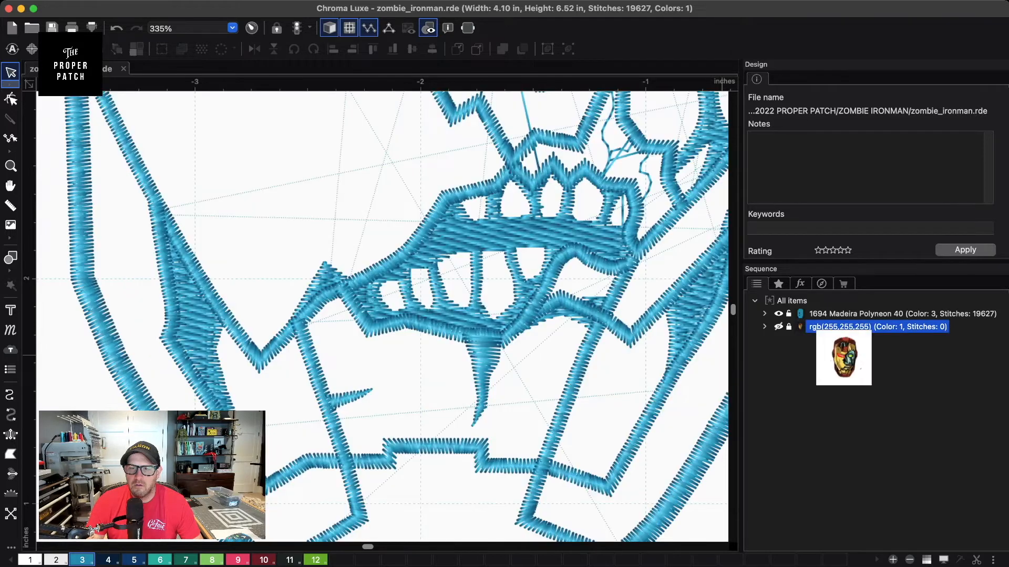
pyautogui.click(778, 327)
pyautogui.click(789, 326)
pyautogui.moveTo(830, 327)
pyautogui.mouseDown()
pyautogui.moveTo(831, 315)
pyautogui.moveTo(840, 315)
pyautogui.moveTo(841, 331)
pyautogui.mouseUp()
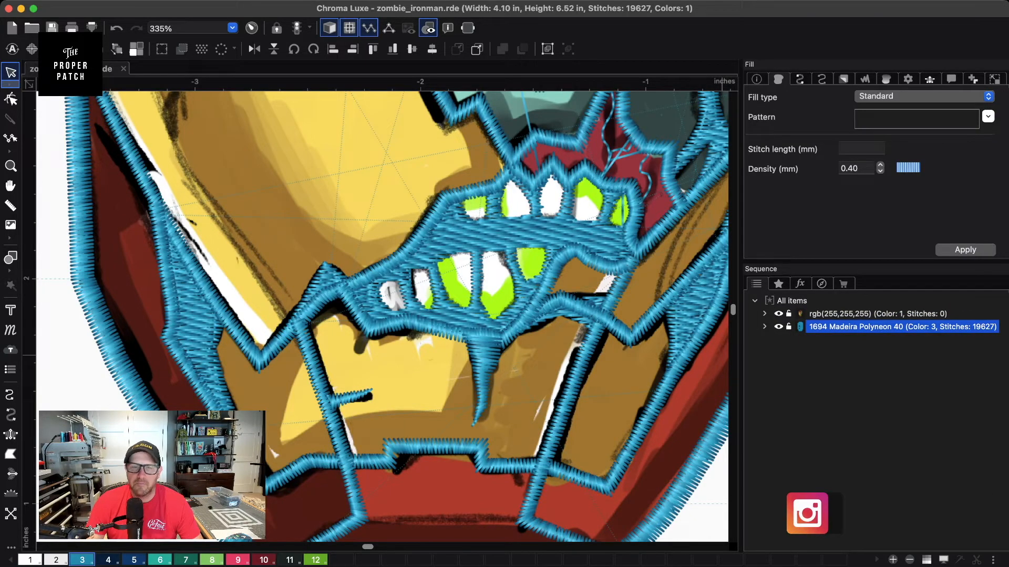
# - Inspect the outline stitches against the artwork across the jaw, mouth, eyes and whole helmet
pyautogui.scroll(-5, 477, 155)
pyautogui.scroll(5, 382, 317)
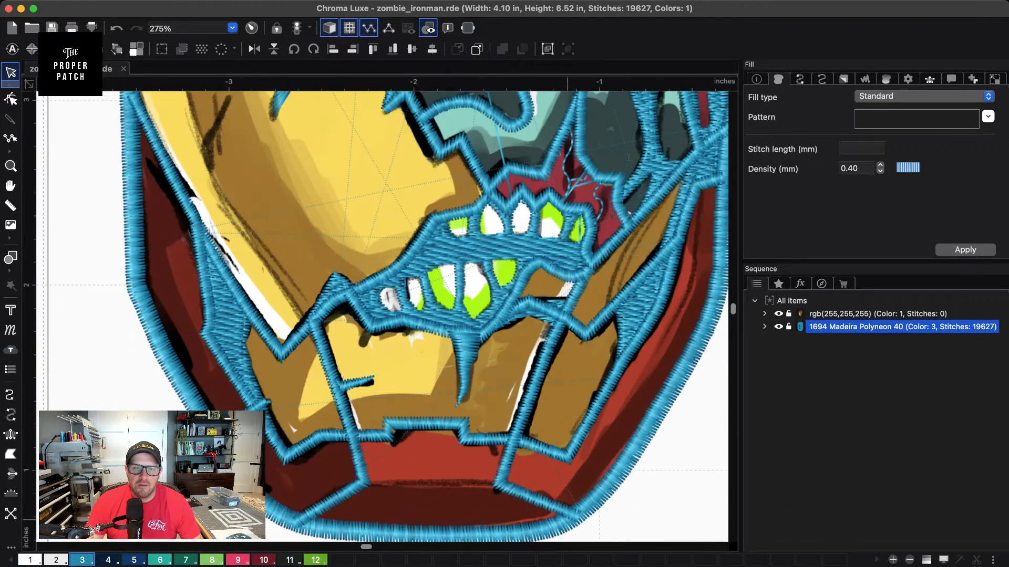
pyautogui.scroll(-3, 604, 233)
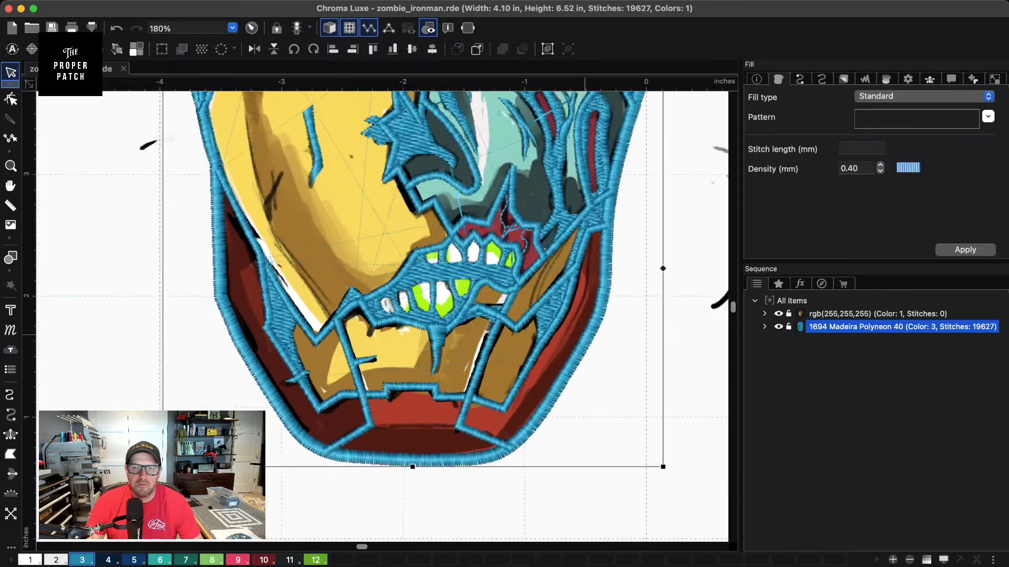
pyautogui.click(656, 212)
pyautogui.press('space')
pyautogui.moveTo(513, 100); pyautogui.dragTo(453, 284)
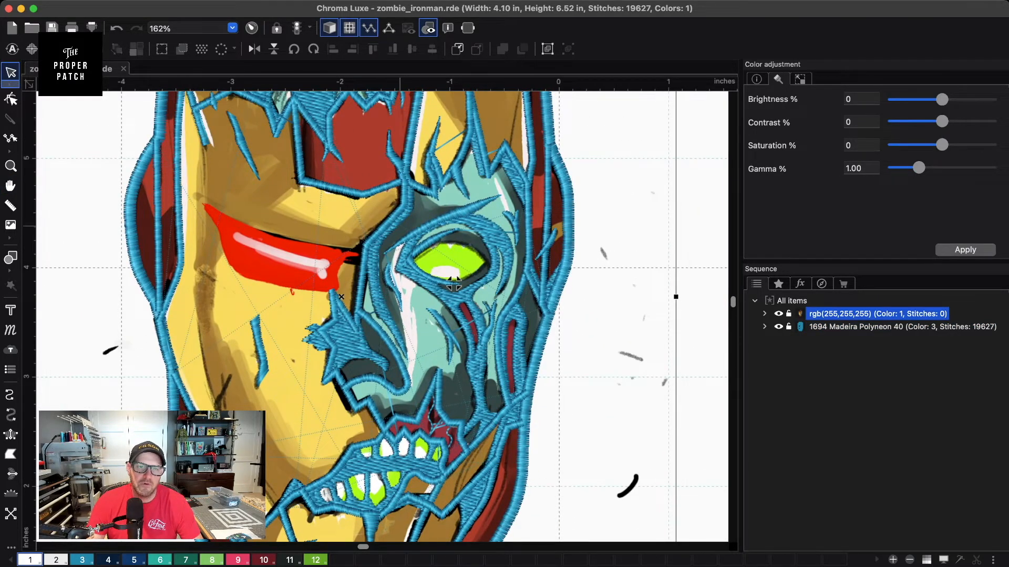
pyautogui.scroll(-3, 453, 283)
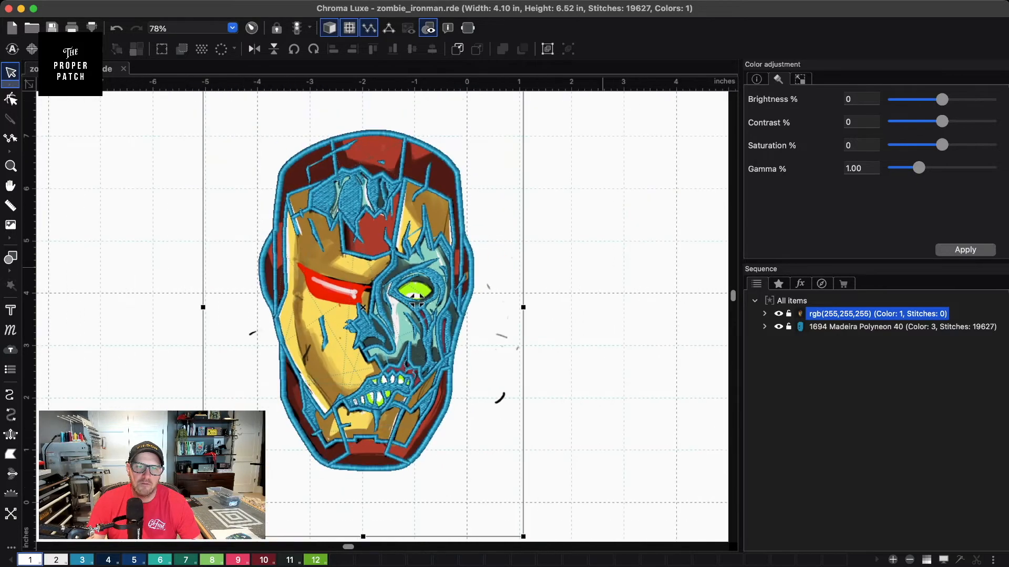
pyautogui.scroll(3, 450, 283)
pyautogui.press('space')
pyautogui.moveTo(450, 285); pyautogui.dragTo(447, 286)
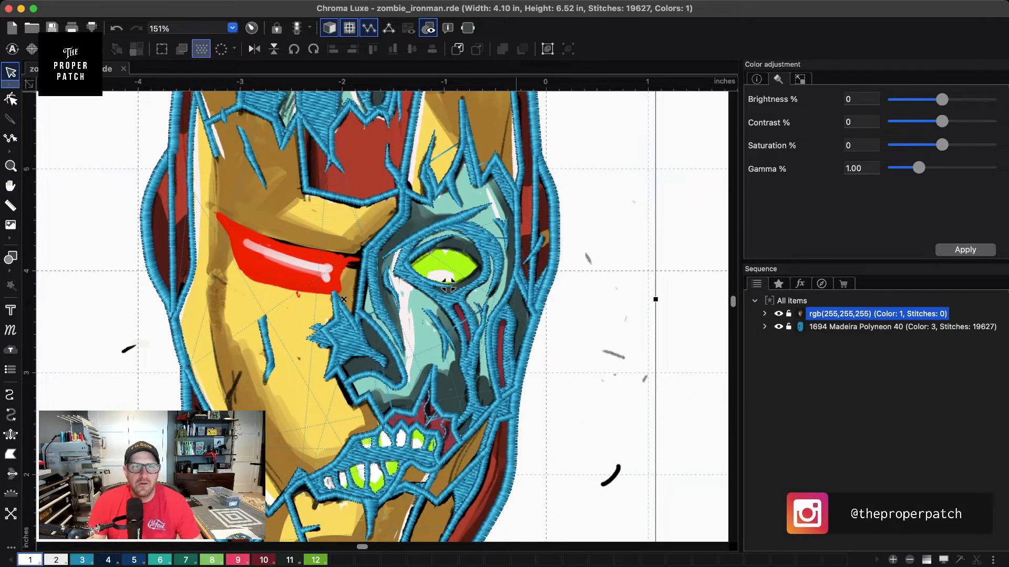
# - Run the stitch simulation and move the 2.5 mm wide outer border steil to the end of the stitching order
pyautogui.click(251, 28)
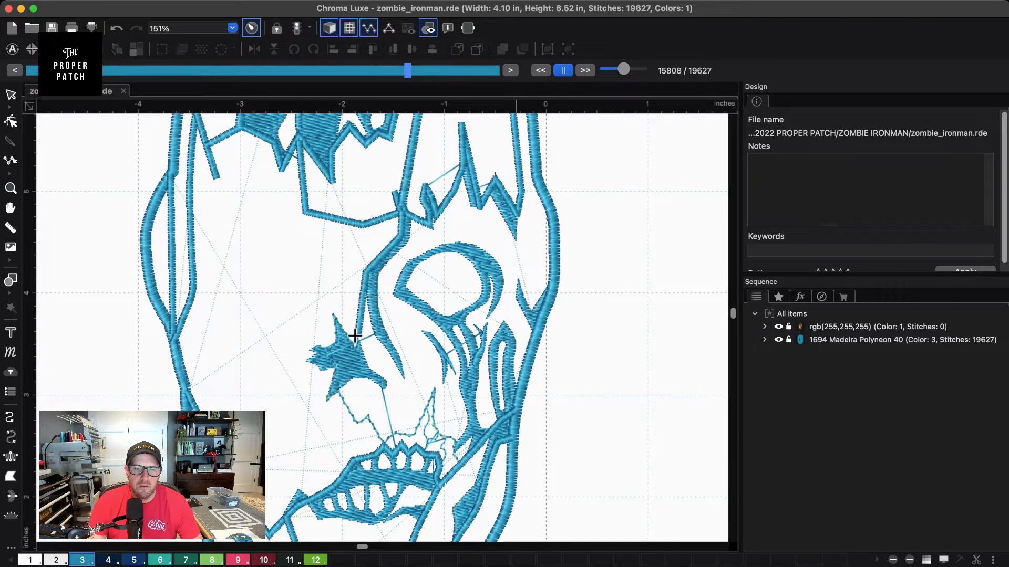
pyautogui.click(462, 503)
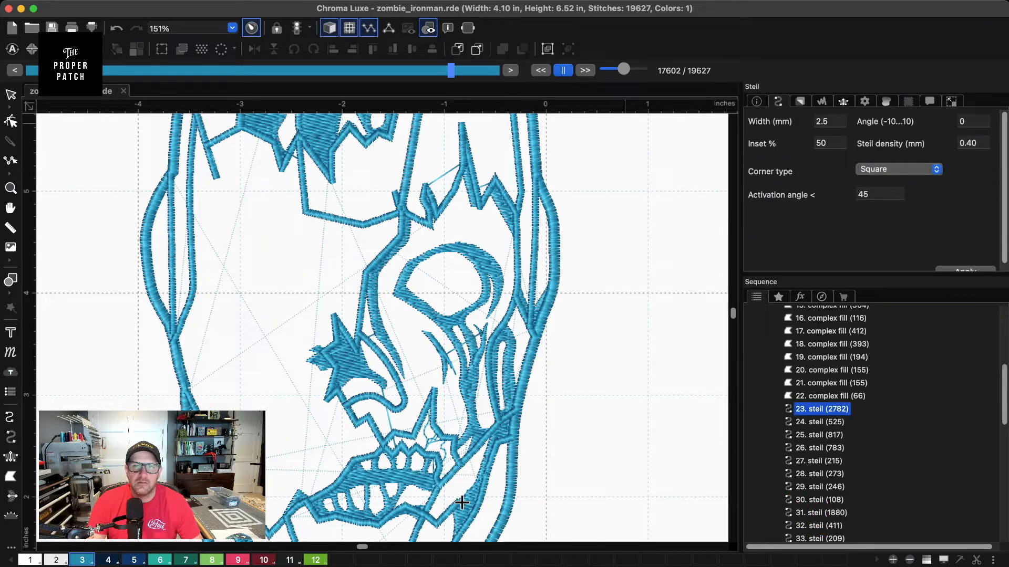
pyautogui.click(477, 49)
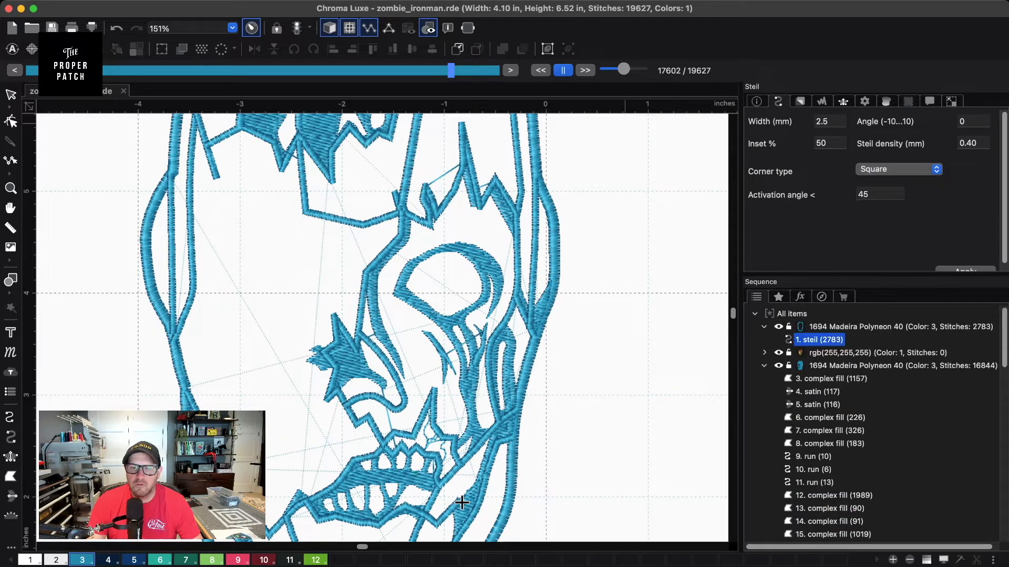
pyautogui.click(457, 49)
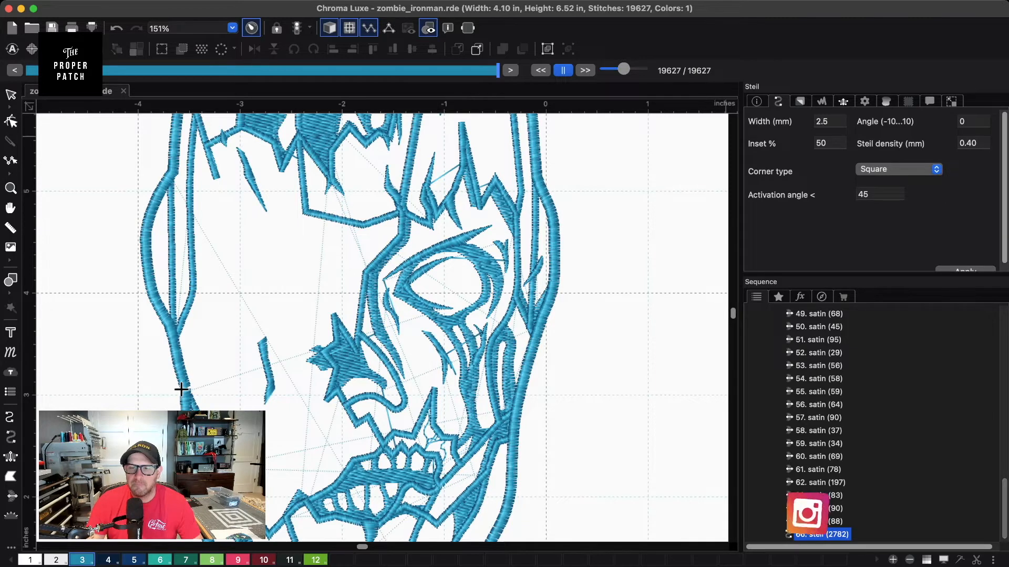
pyautogui.press('Escape')
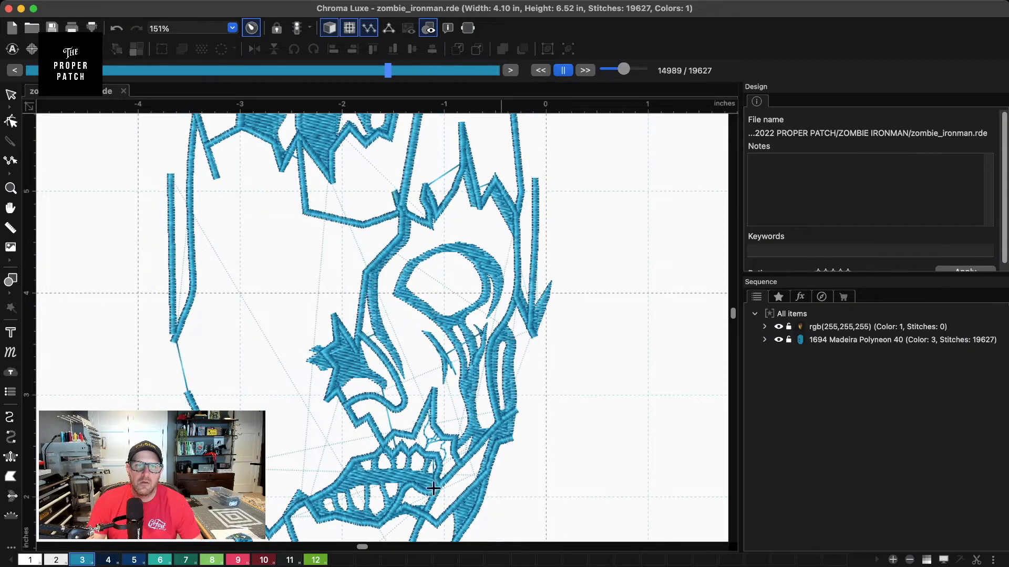
# - Recolour the whole outline stitch group with colour 11, Madeira Polyneon 1800, and compare it with and without 3D rendering
pyautogui.scroll(-5, 433, 402)
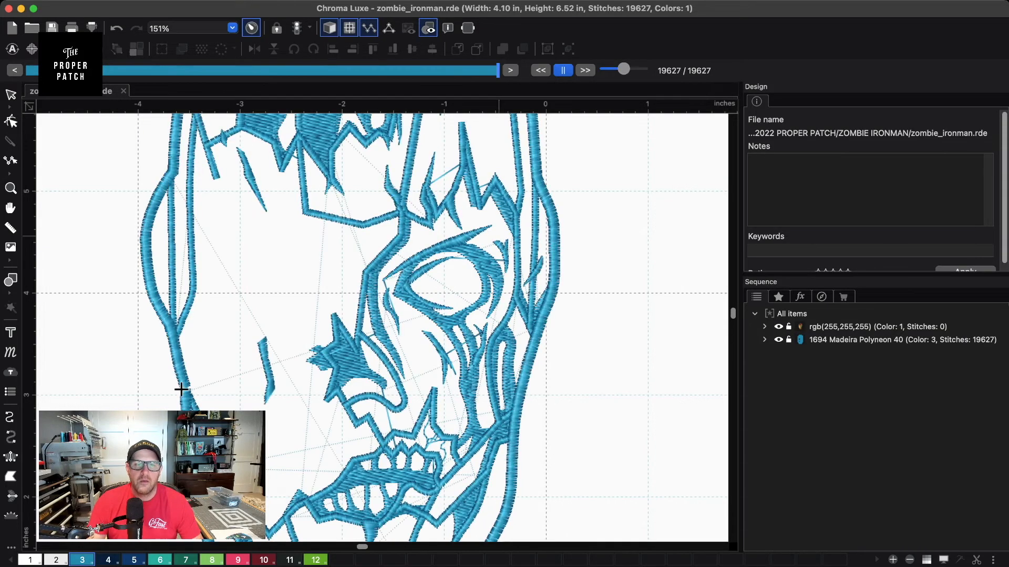
pyautogui.scroll(3, 314, 348)
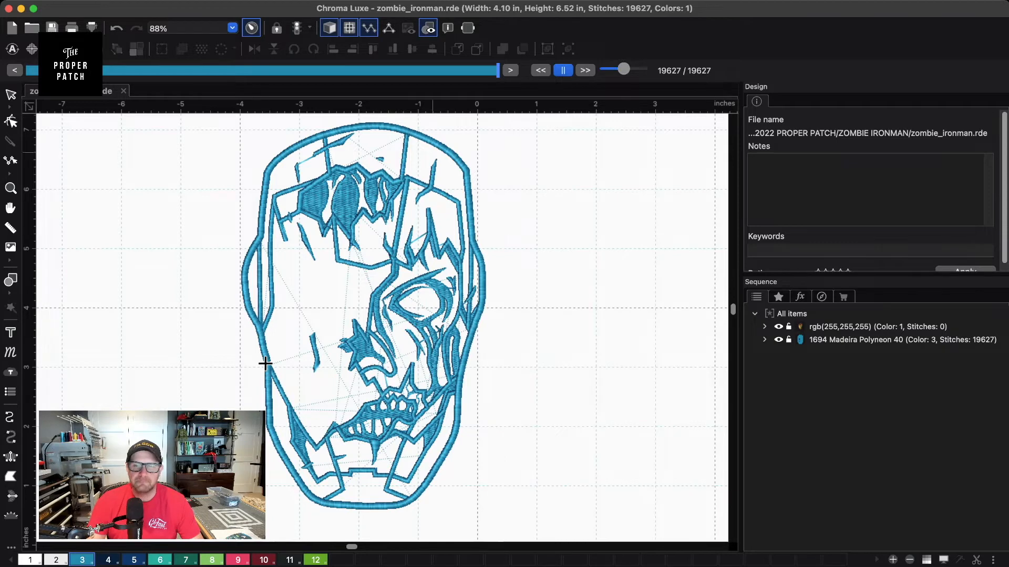
pyautogui.click(265, 363)
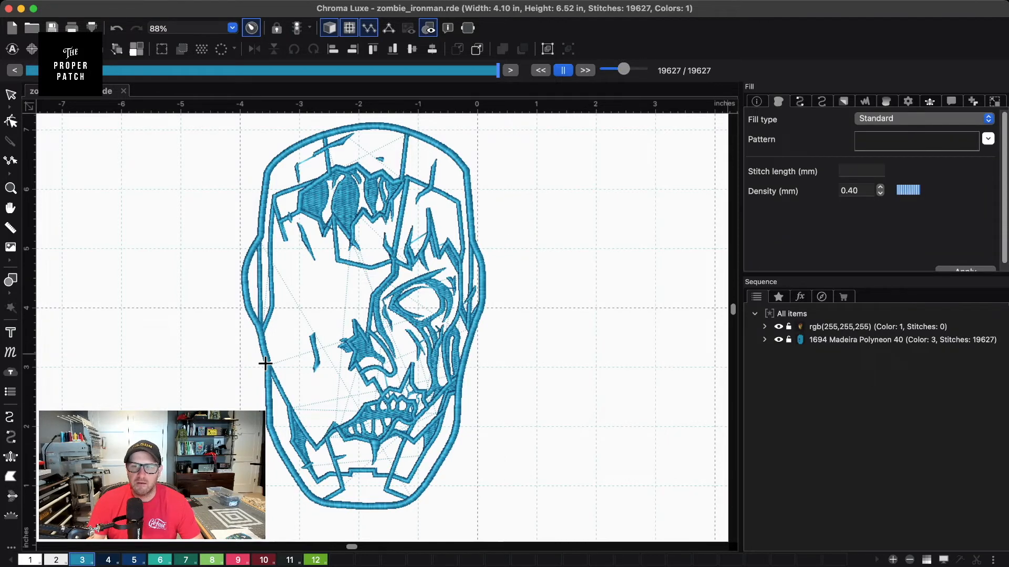
pyautogui.click(265, 363)
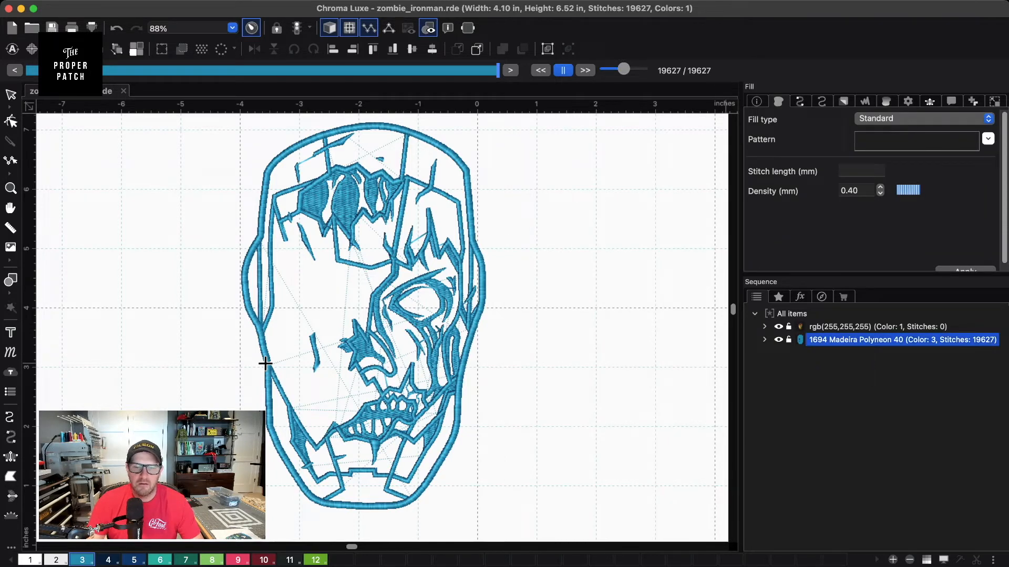
pyautogui.click(289, 560)
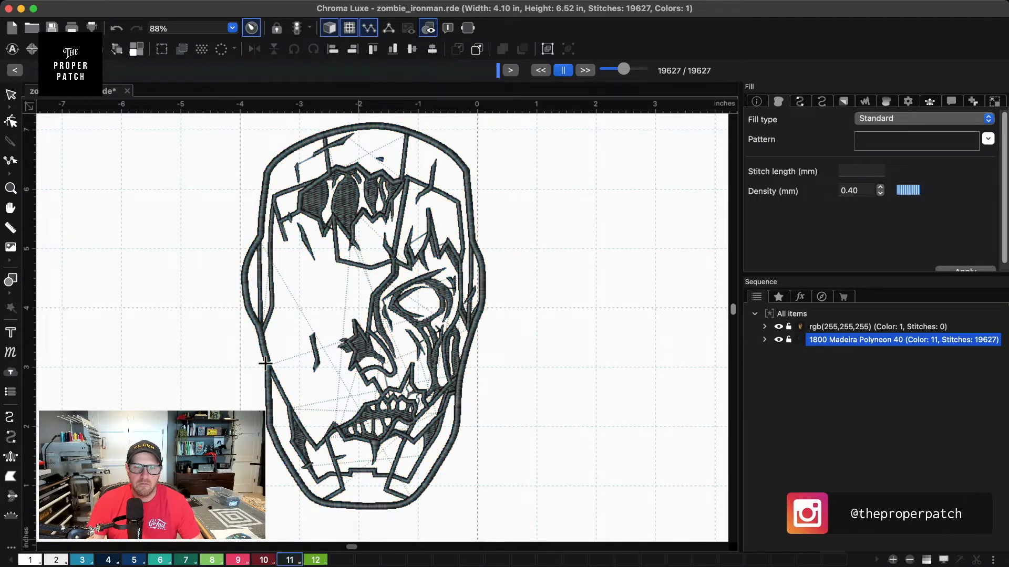
pyautogui.click(330, 28)
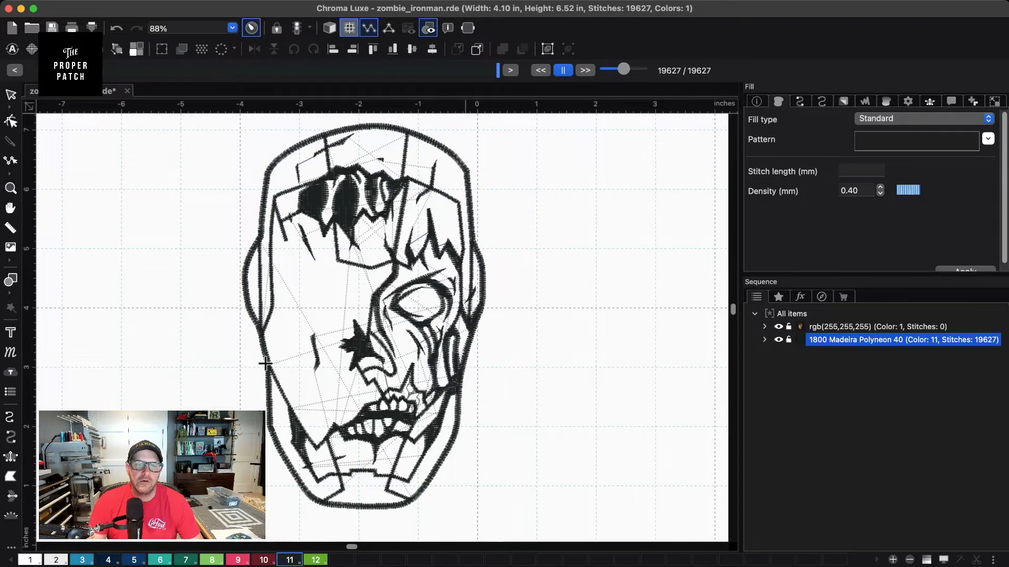
pyautogui.click(329, 28)
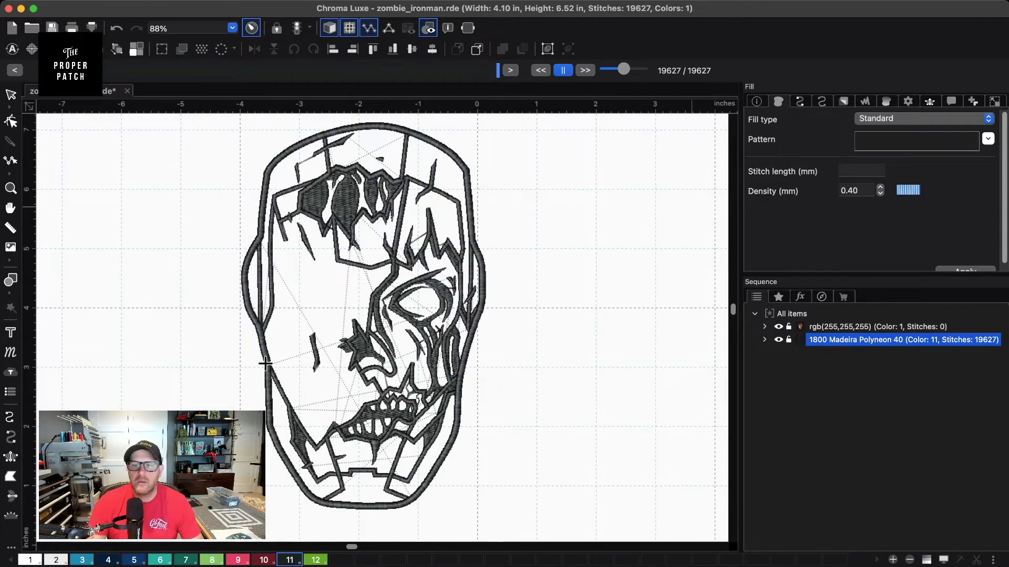
# - Expand the artwork's colour group to its bitmap and exit the stitch simulation to display the artwork again
pyautogui.click(265, 363)
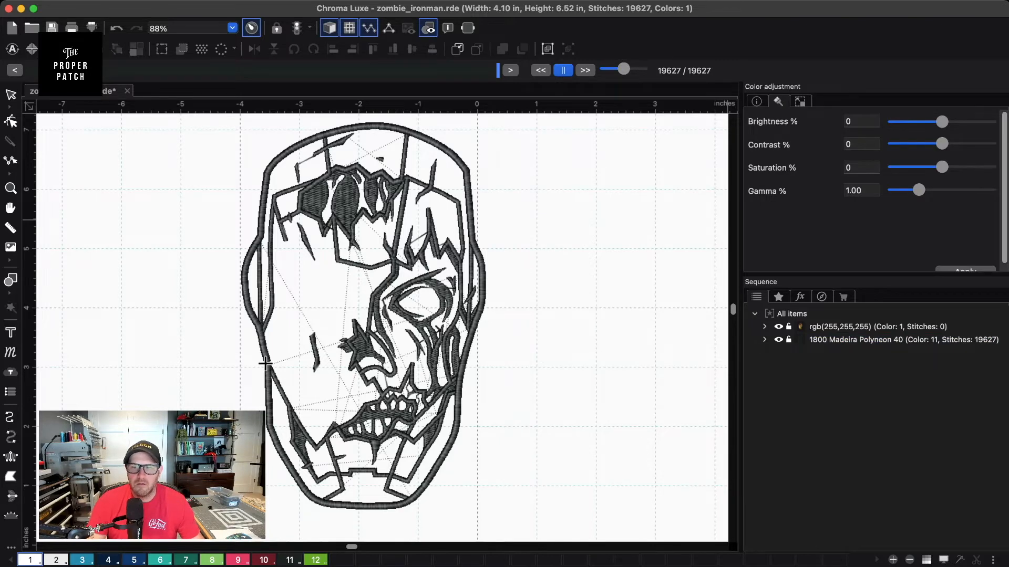
pyautogui.click(876, 327)
pyautogui.click(779, 326)
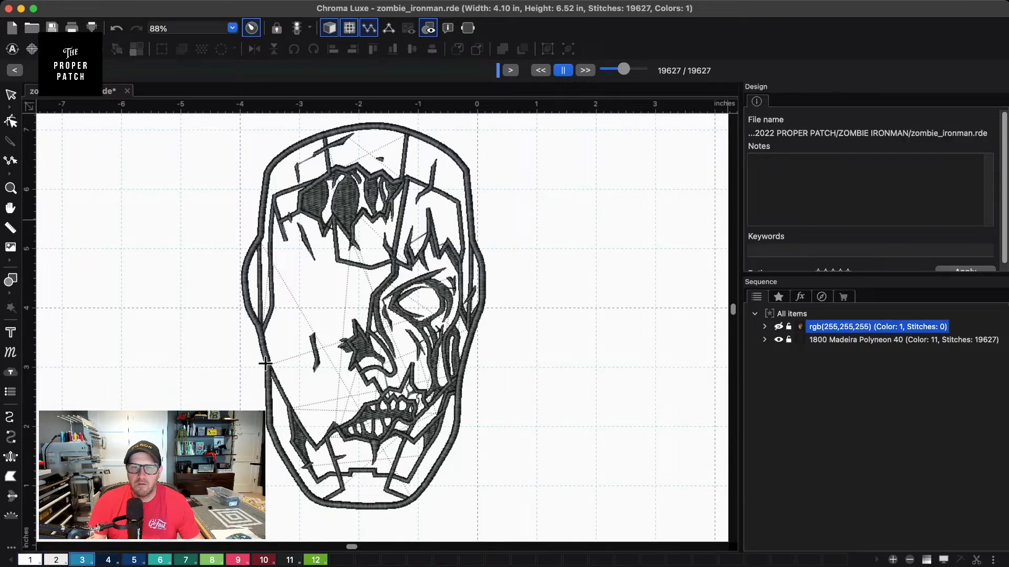
pyautogui.press('super+z')
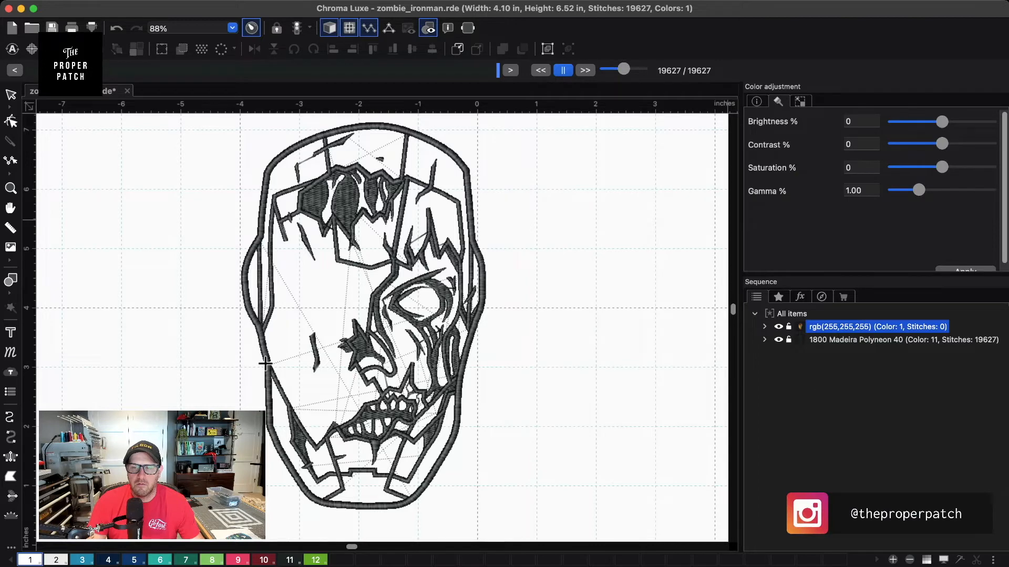
pyautogui.click(764, 327)
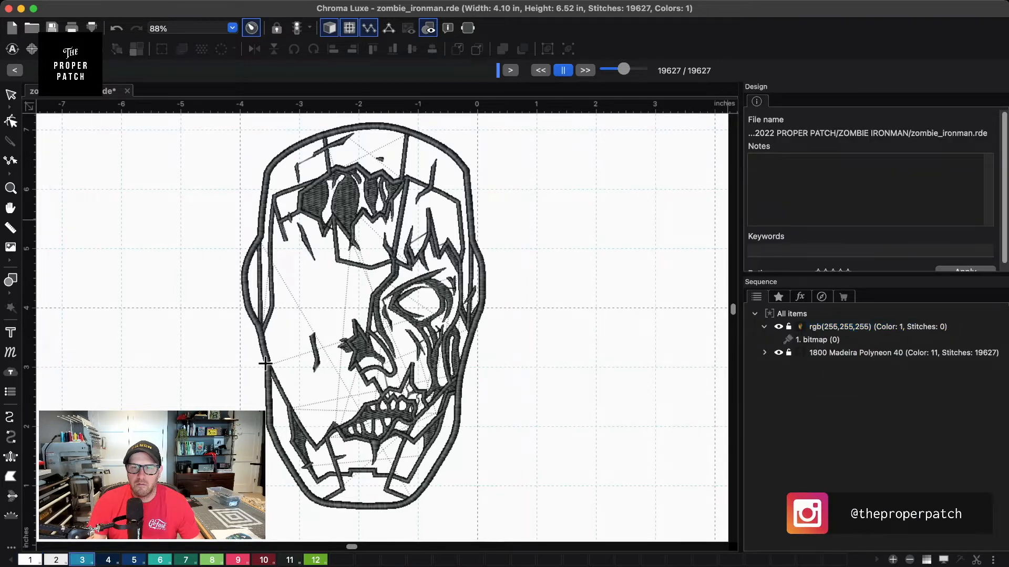
pyautogui.click(817, 340)
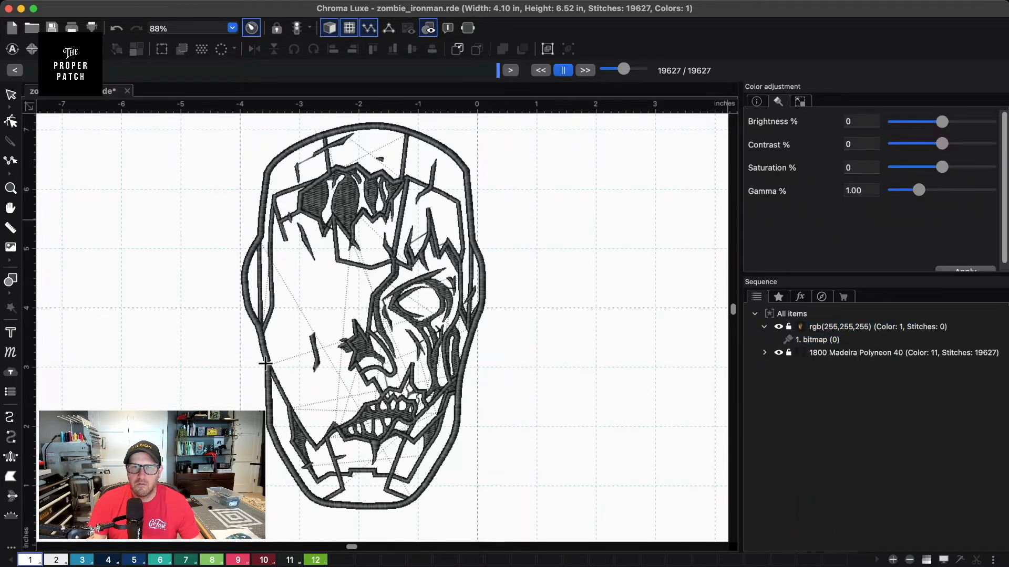
pyautogui.click(251, 27)
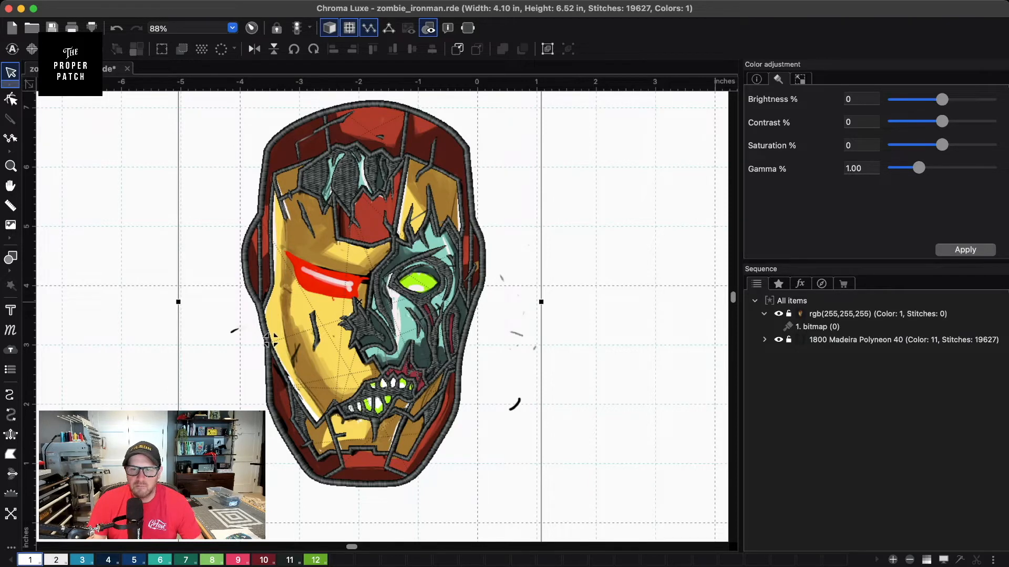
# - Lock the black outline stitch group and the artwork image in the sequence, and save the design
pyautogui.click(271, 341)
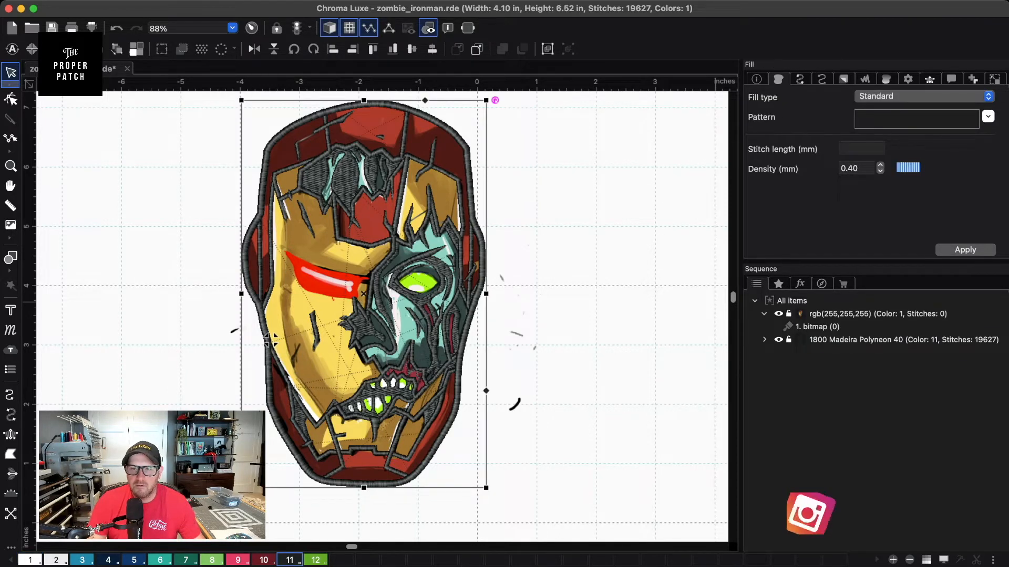
pyautogui.press('Escape')
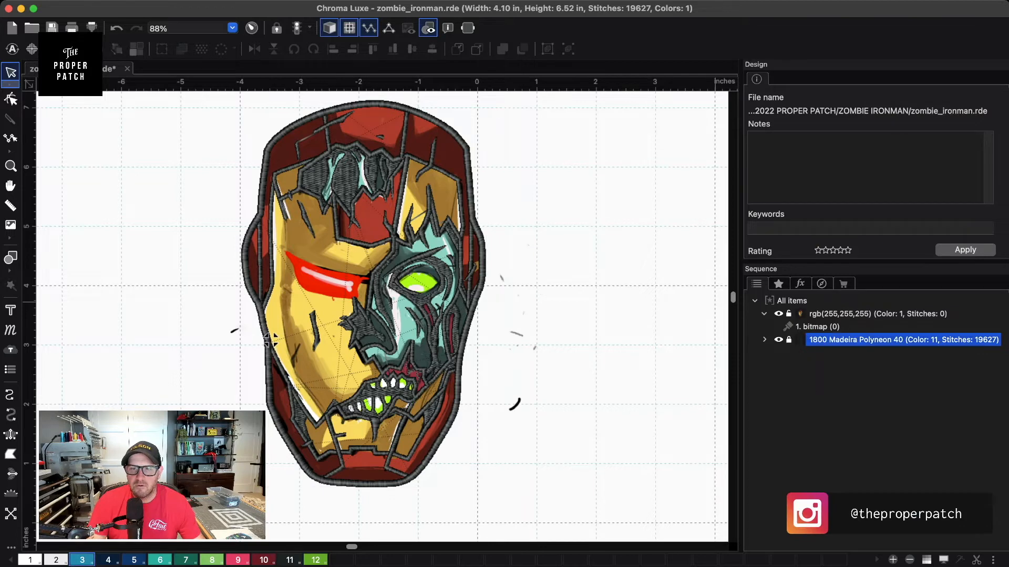
pyautogui.scroll(2, 271, 341)
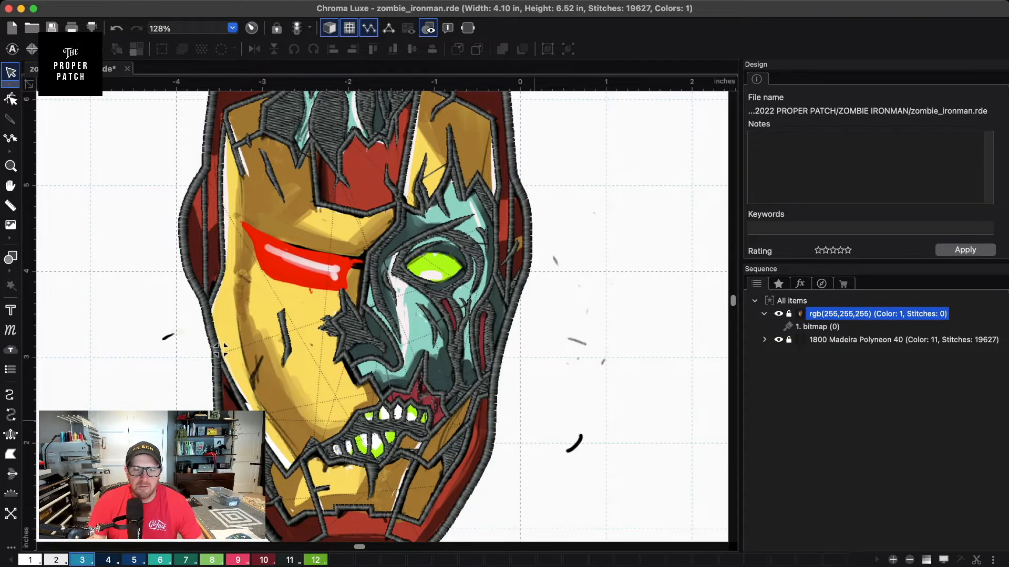
pyautogui.moveTo(220, 349); pyautogui.dragTo(217, 462)
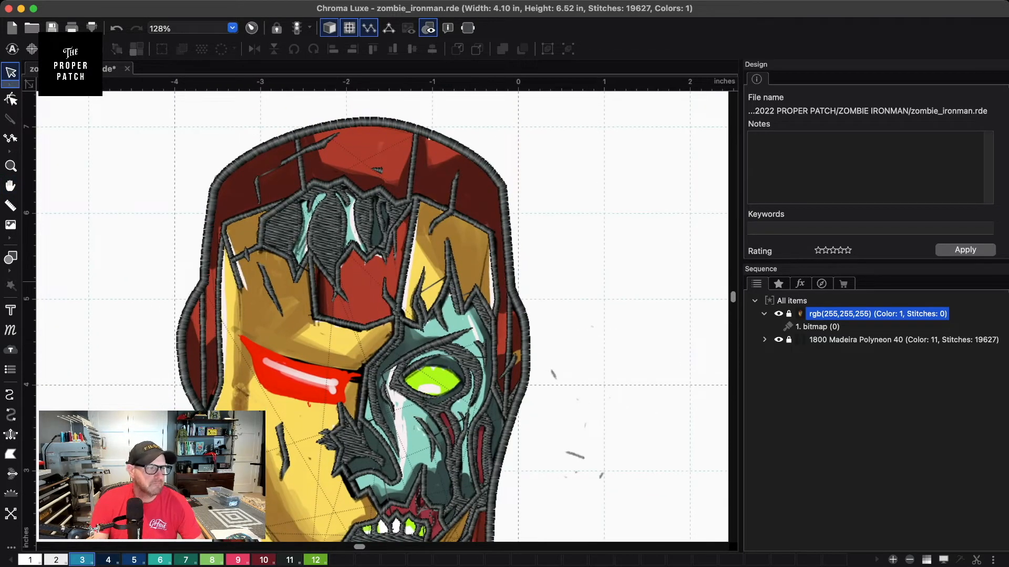
pyautogui.press('super+Tab')
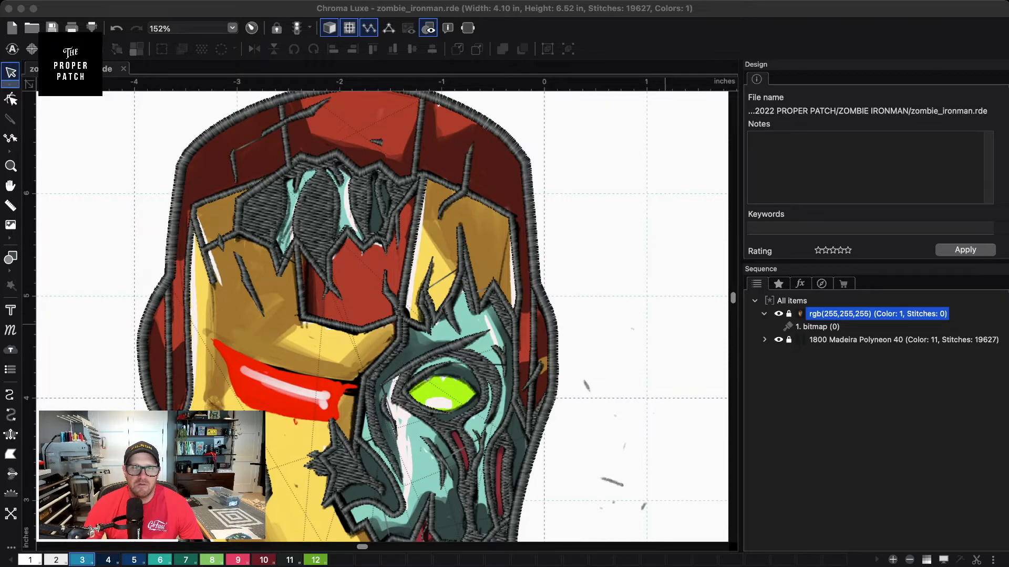
# - Set thread colour 10 and start a standard Tatami complex fill outline down the left outer edge of the jaw
pyautogui.click(659, 324)
pyautogui.press('space')
pyautogui.moveTo(621, 354); pyautogui.dragTo(670, 192)
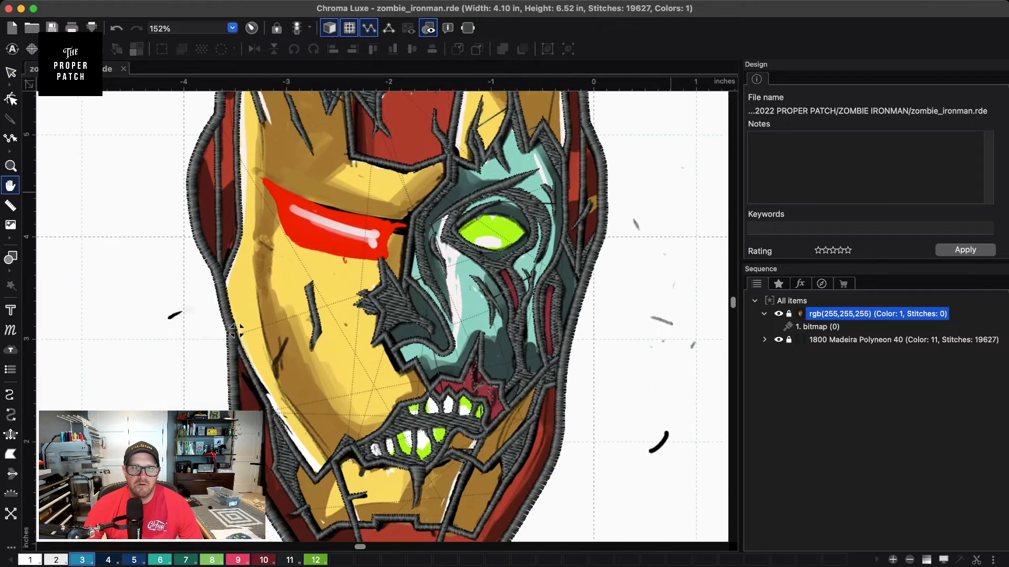
pyautogui.moveTo(234, 330); pyautogui.dragTo(238, 317)
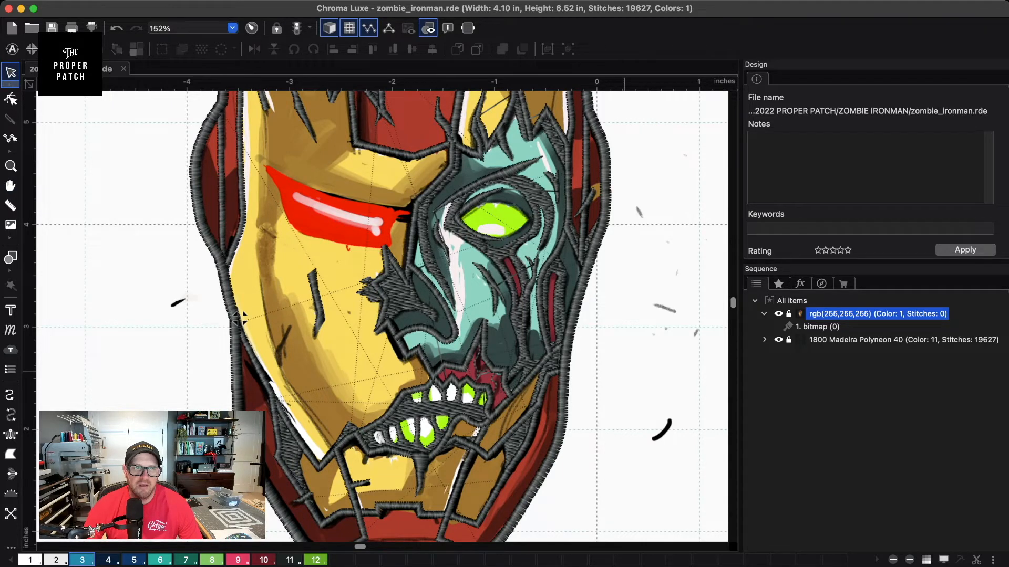
pyautogui.moveTo(238, 317); pyautogui.dragTo(235, 167)
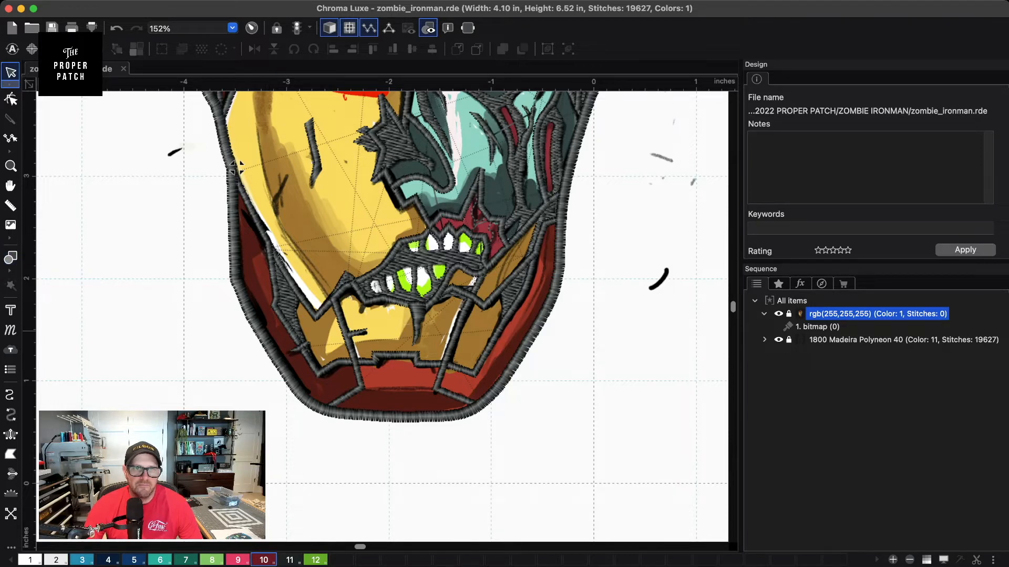
pyautogui.click(10, 454)
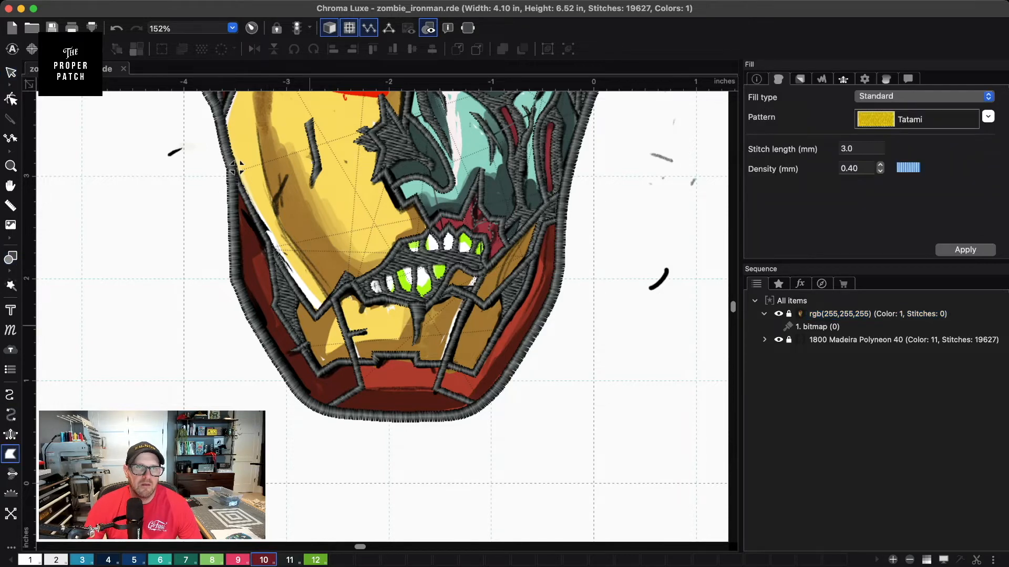
pyautogui.scroll(3, 236, 167)
pyautogui.click(168, 111)
pyautogui.click(172, 261)
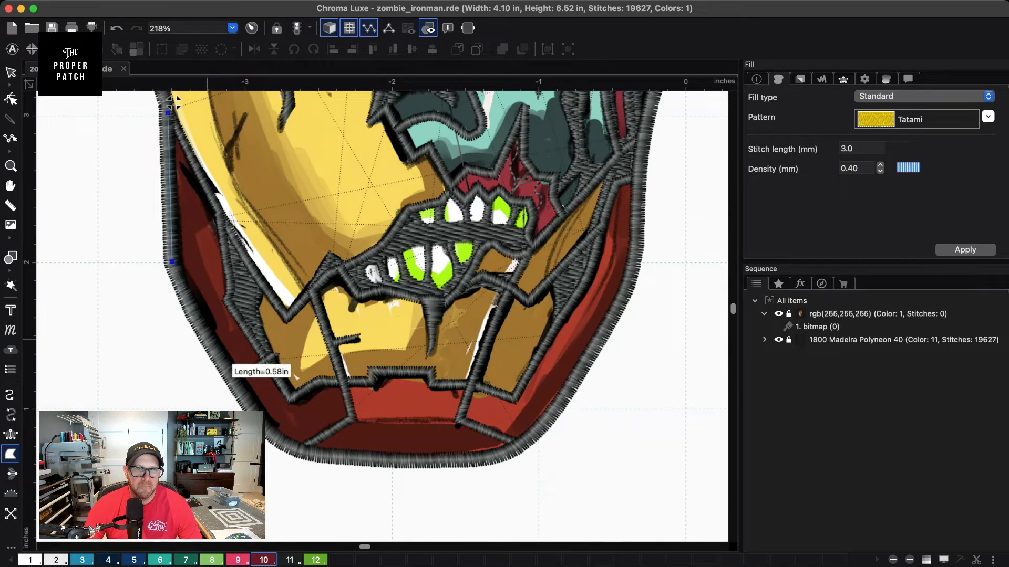
# - Continue the fill outline along the outer border, down the left jaw and under the chin to its lower right corner
pyautogui.click(207, 339)
pyautogui.click(285, 445)
pyautogui.click(311, 453)
pyautogui.click(369, 460)
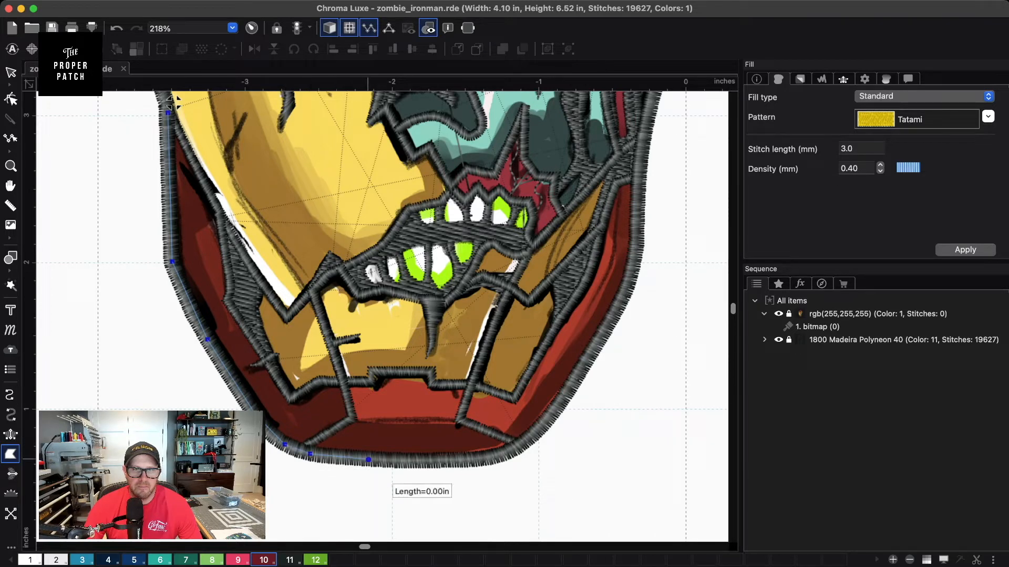
pyautogui.click(462, 461)
pyautogui.click(513, 450)
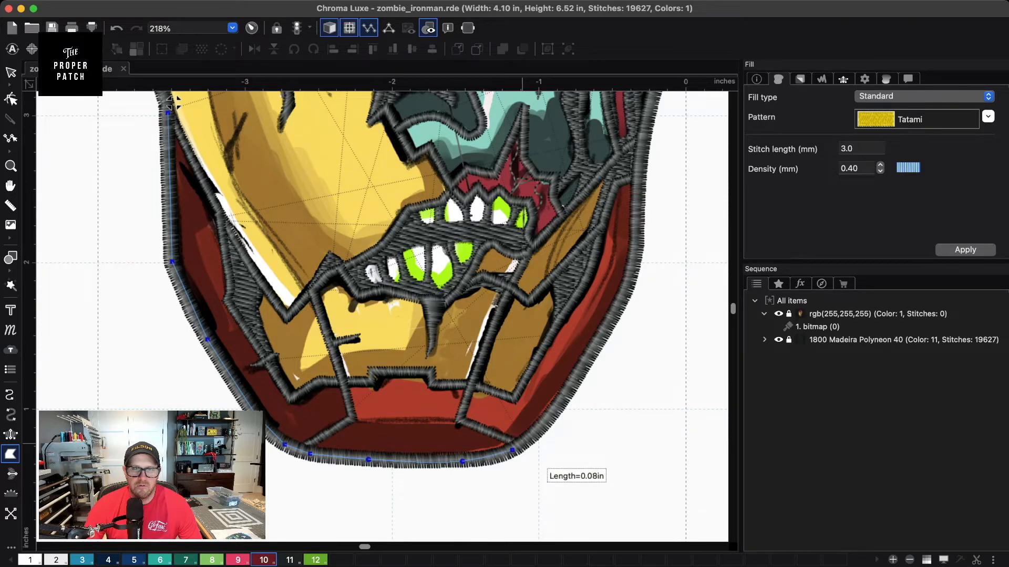
pyautogui.click(525, 439)
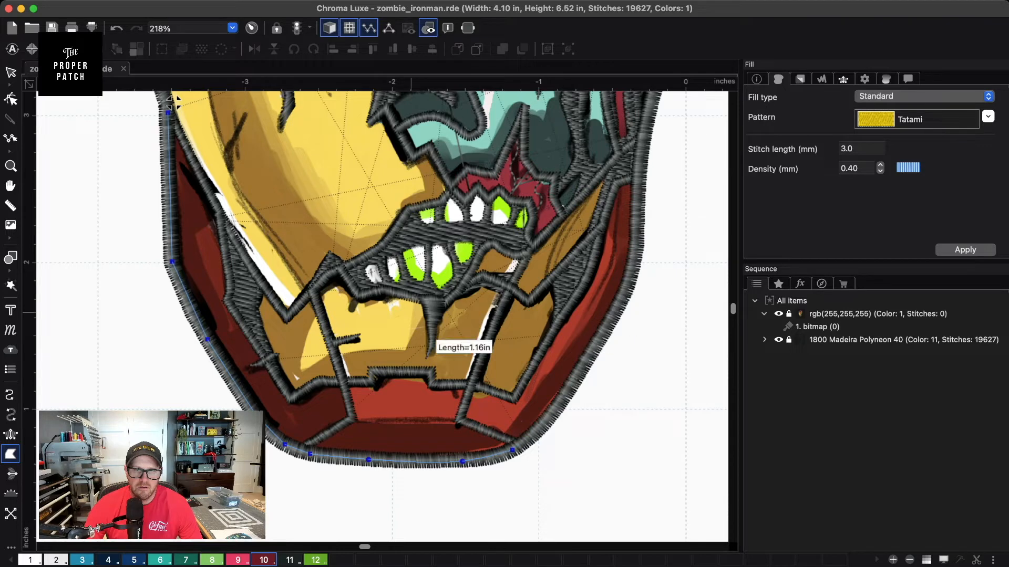
pyautogui.click(520, 443)
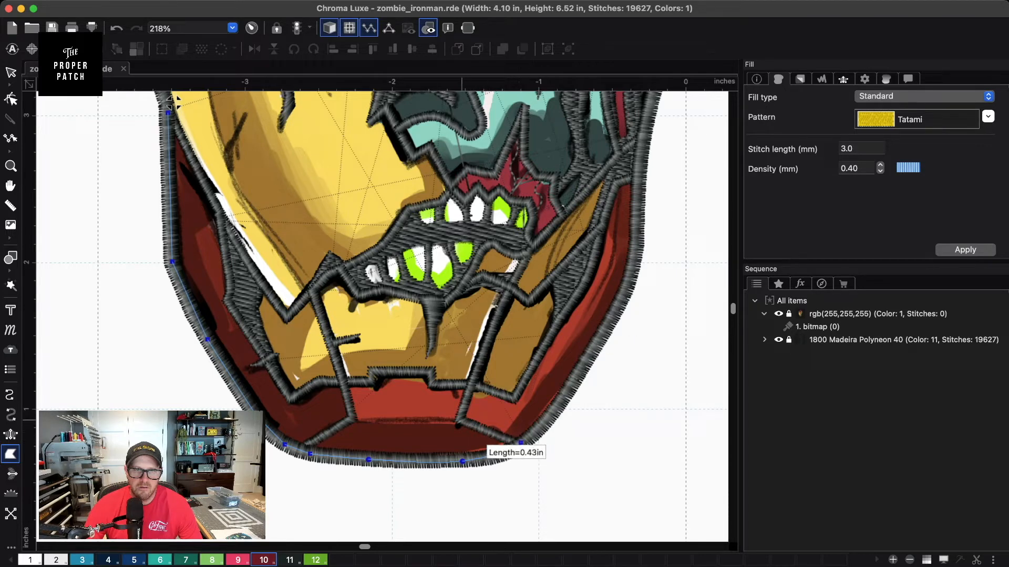
# - Trace the dark red shading's inner edge back across the chin and up the left jaw, and generate the fill
pyautogui.click(461, 420)
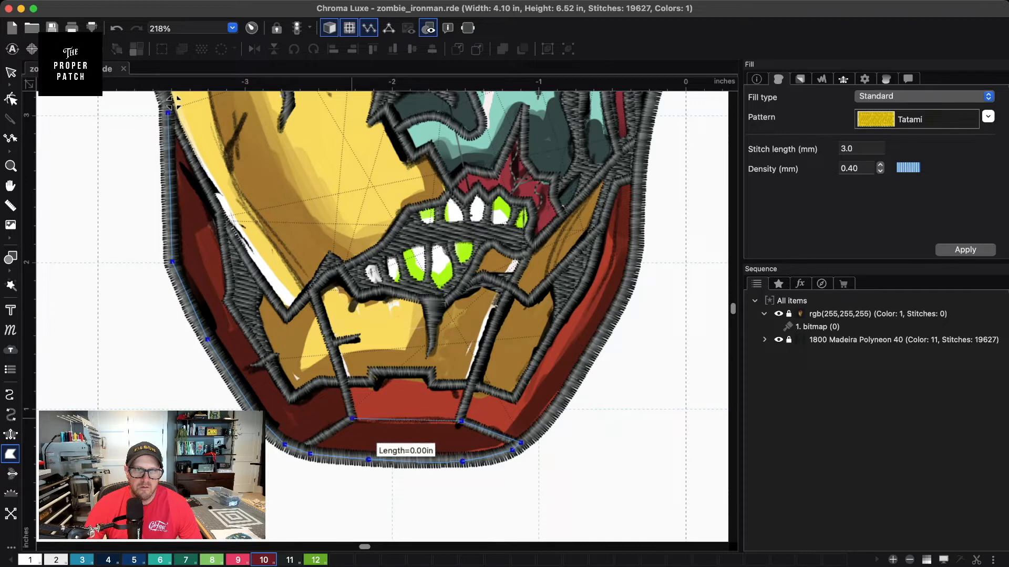
pyautogui.click(342, 381)
pyautogui.click(320, 380)
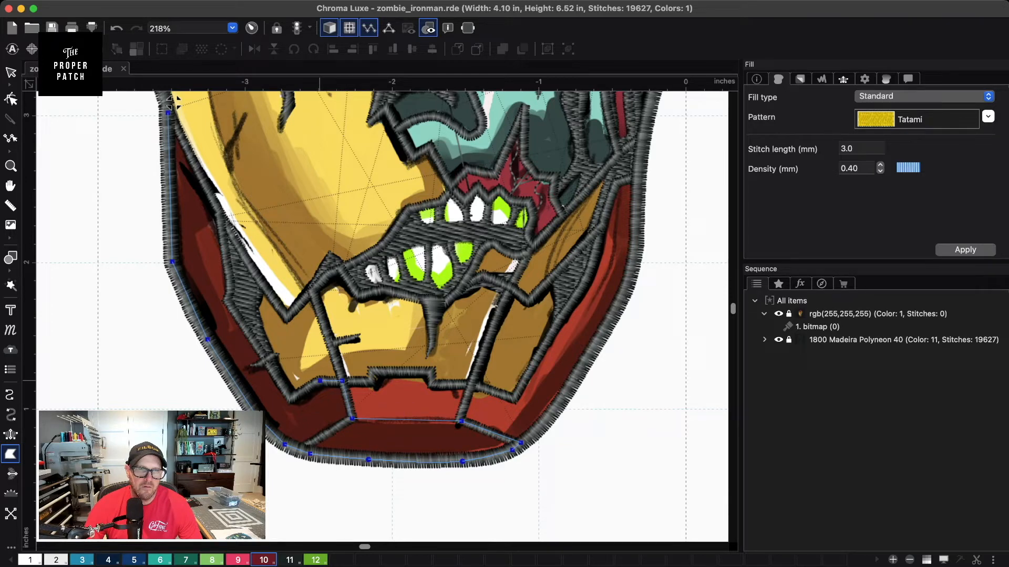
pyautogui.click(290, 399)
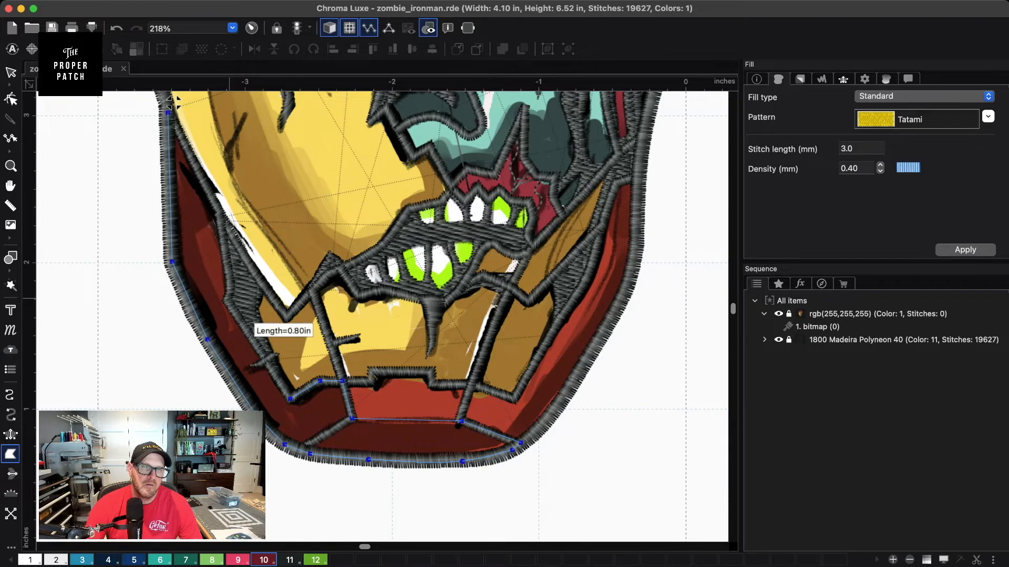
pyautogui.click(230, 299)
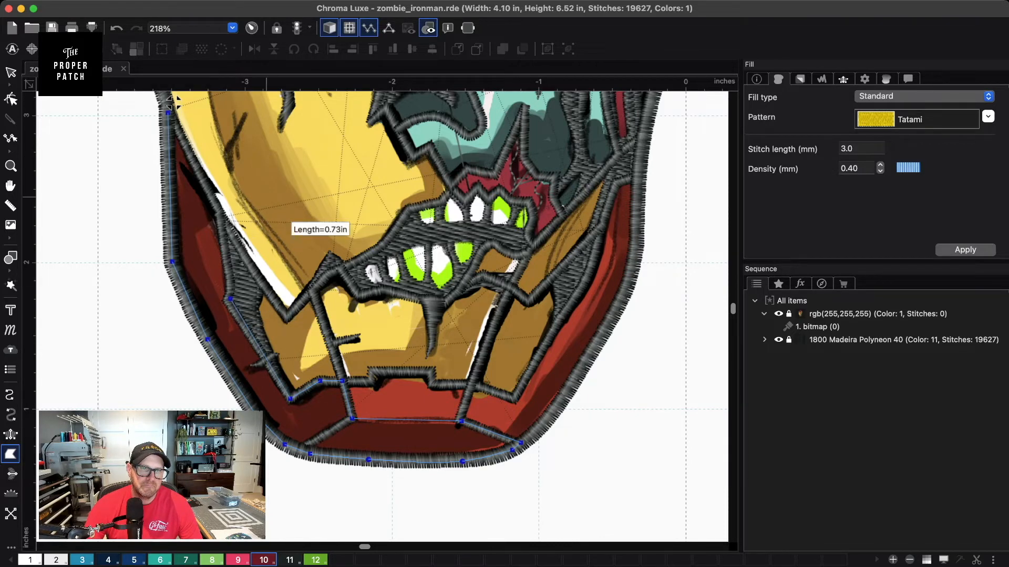
pyautogui.click(226, 300)
pyautogui.click(213, 289)
pyautogui.click(198, 249)
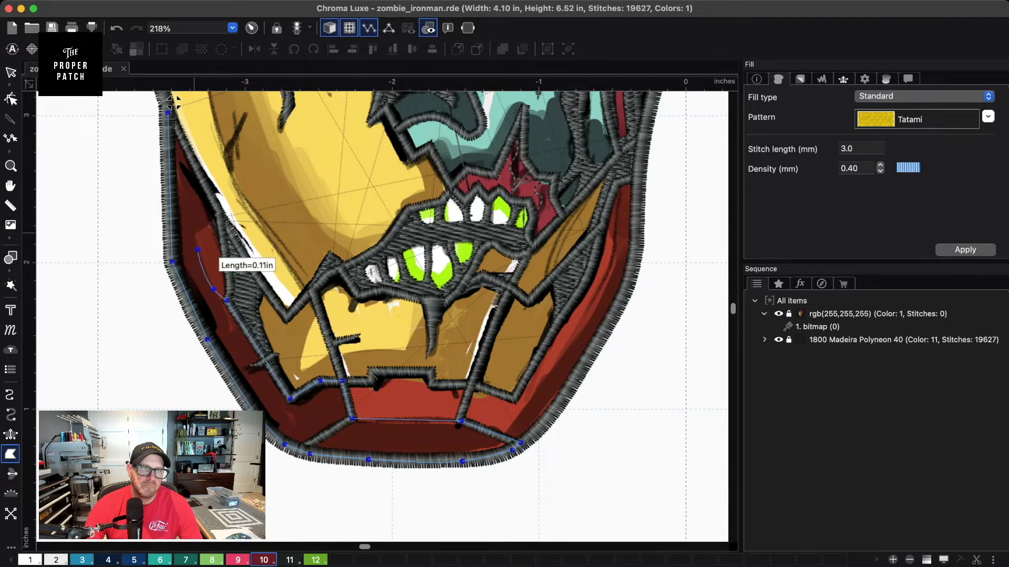
pyautogui.click(195, 234)
pyautogui.click(222, 215)
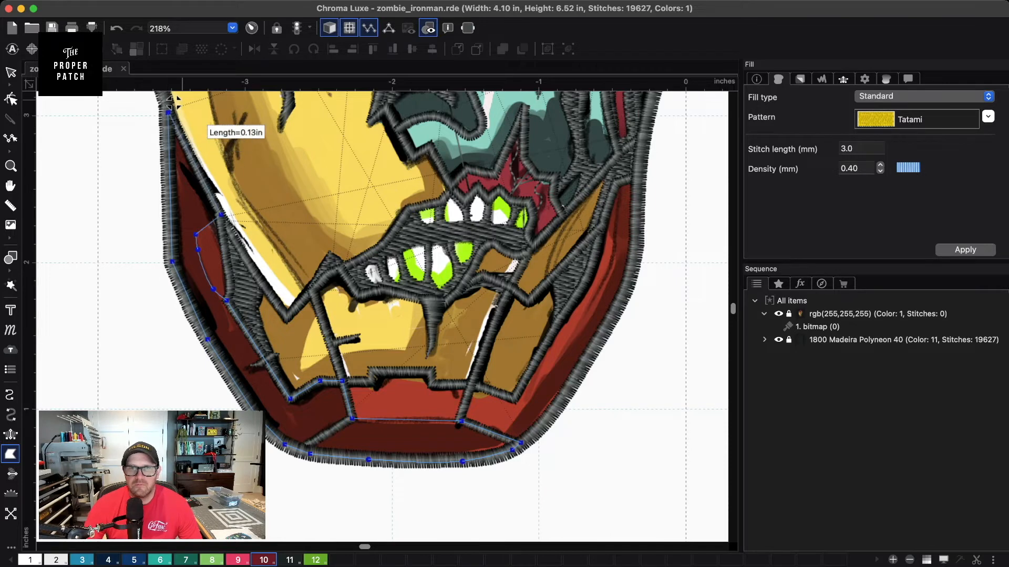
pyautogui.click(520, 443)
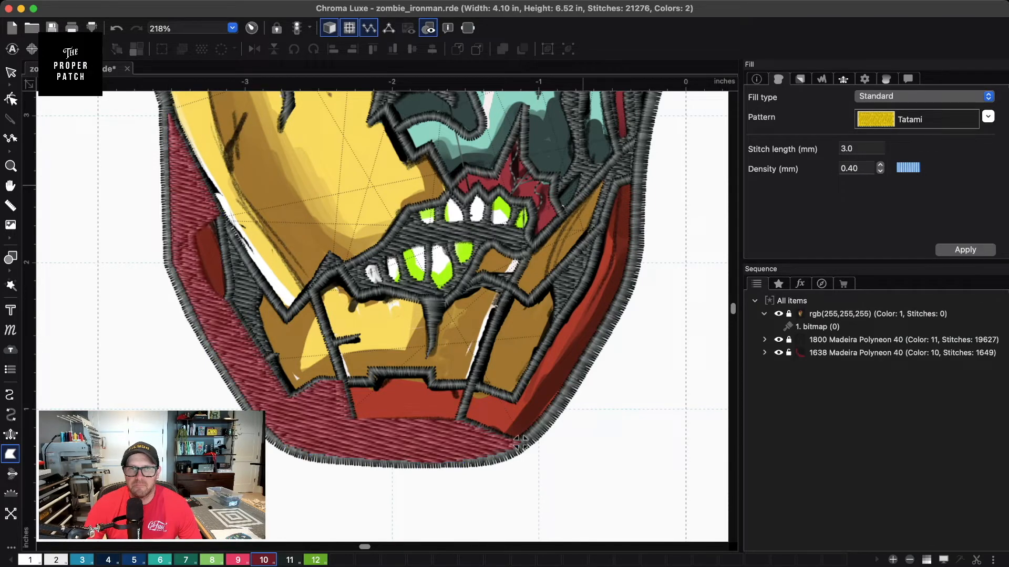
# - Start a second colour 10 fill outline down the inner edge of the dark red shading on the right jaw
pyautogui.click(607, 223)
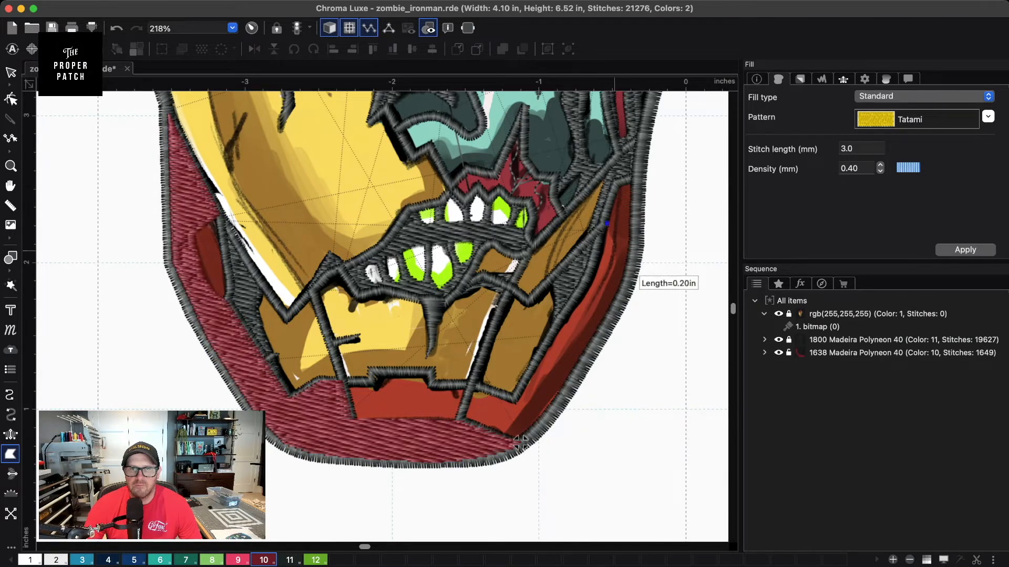
pyautogui.click(616, 249)
pyautogui.click(611, 278)
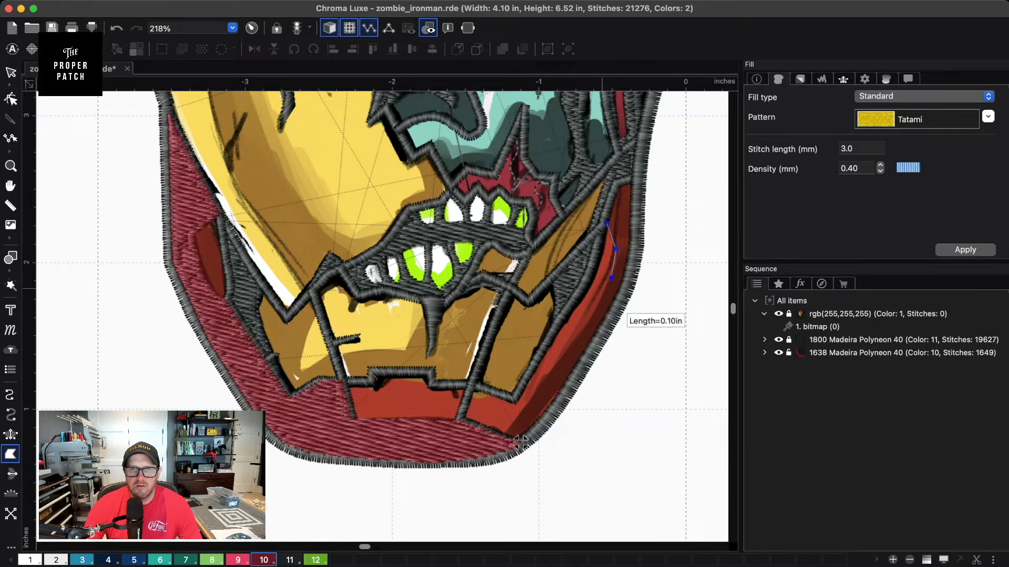
pyautogui.click(587, 328)
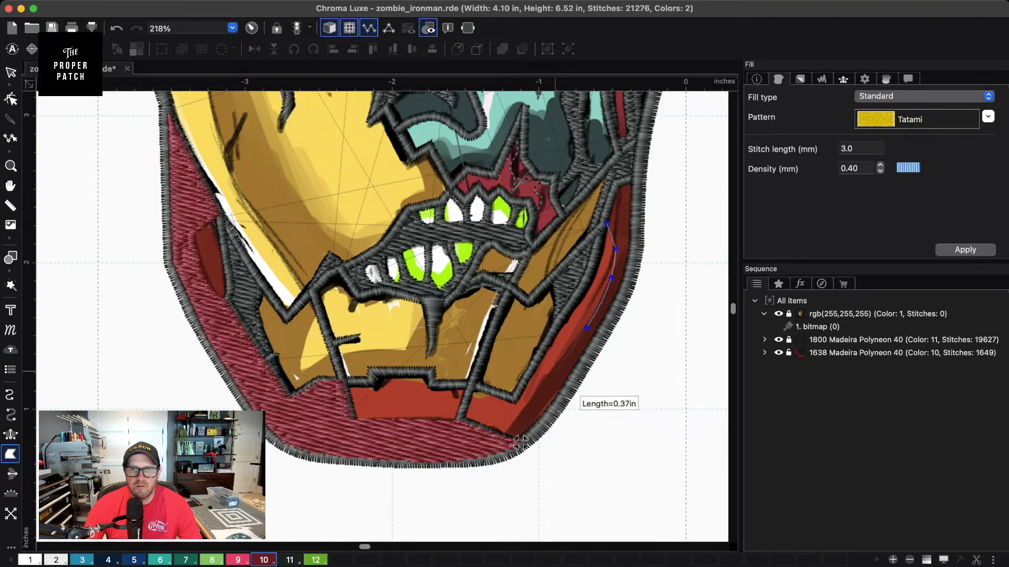
pyautogui.click(549, 385)
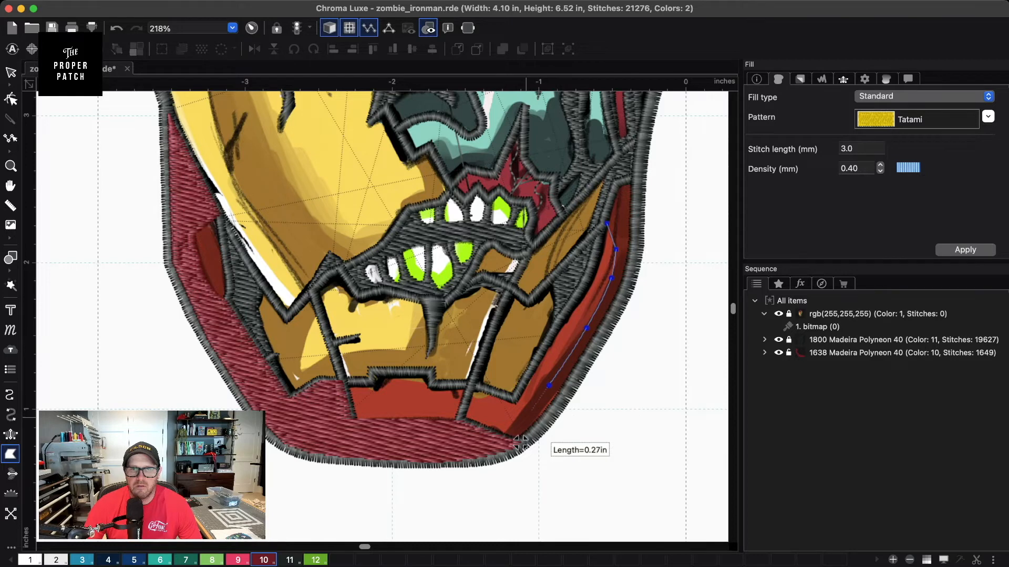
pyautogui.click(525, 417)
pyautogui.click(504, 437)
pyautogui.click(519, 448)
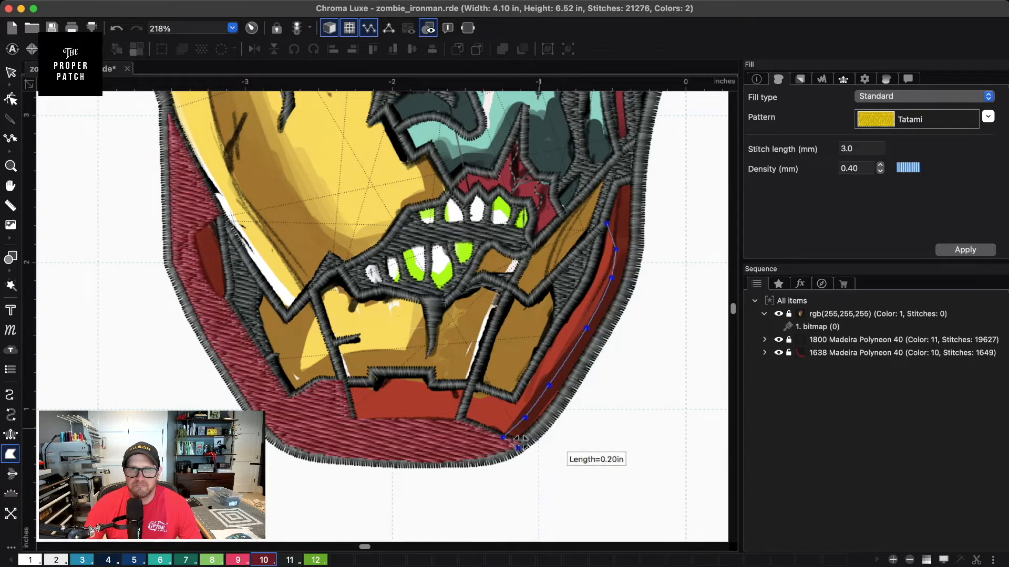
# - Trace the outer border back up the right jaw, close the outline at its start and generate the fill
pyautogui.click(585, 367)
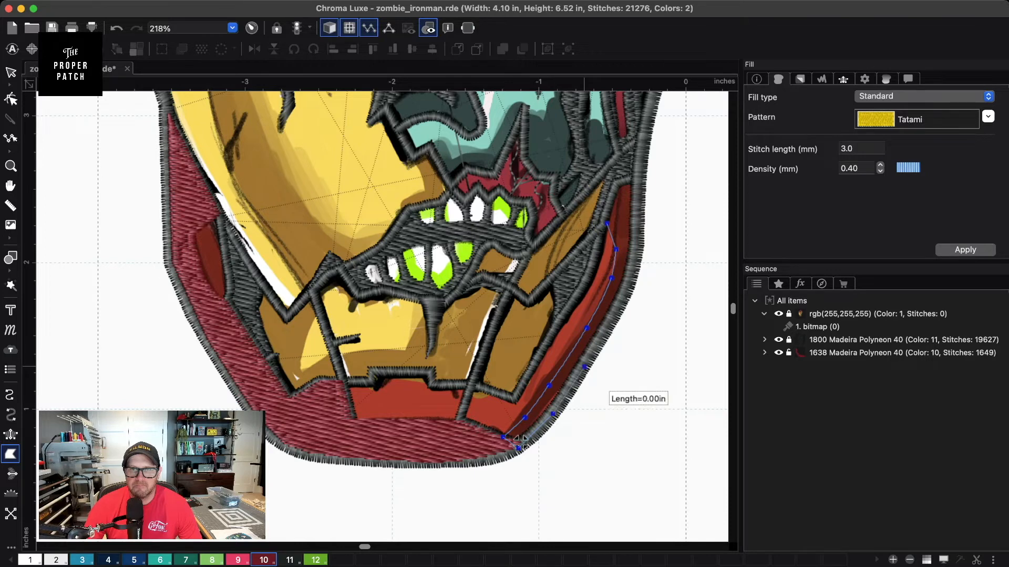
pyautogui.click(620, 307)
pyautogui.click(634, 259)
pyautogui.click(636, 208)
pyautogui.click(638, 176)
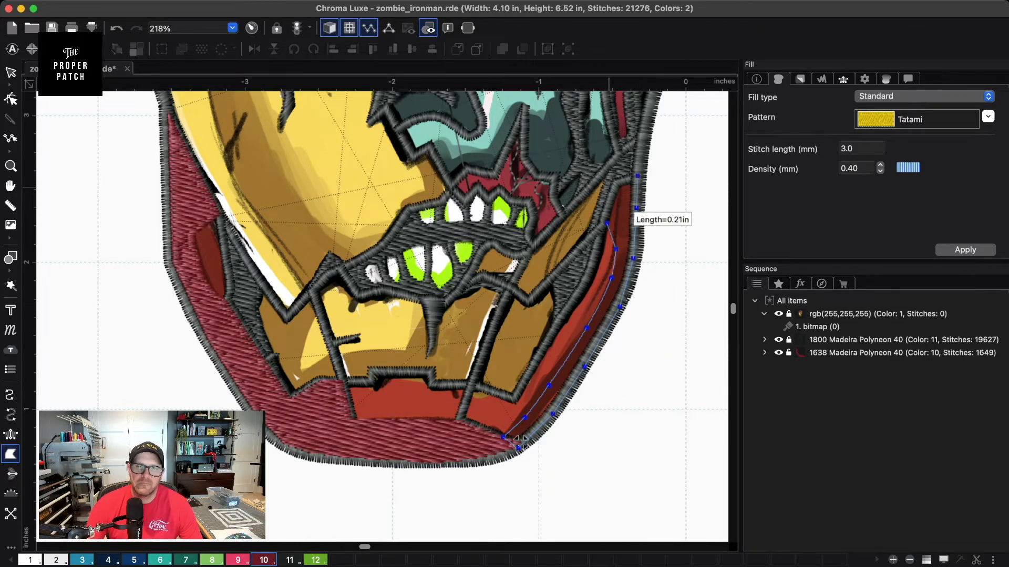
pyautogui.click(615, 182)
pyautogui.click(606, 222)
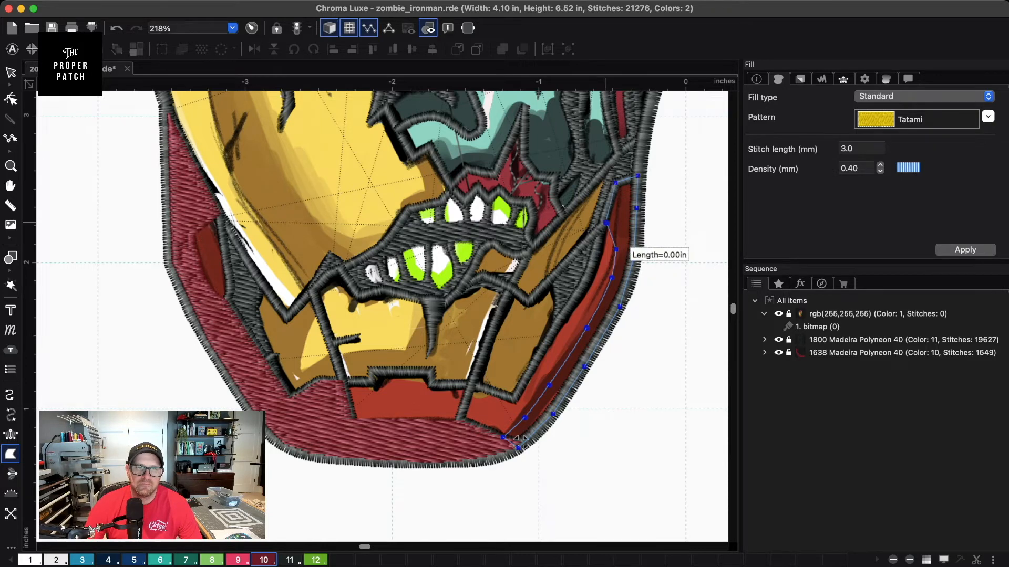
pyautogui.press('Return')
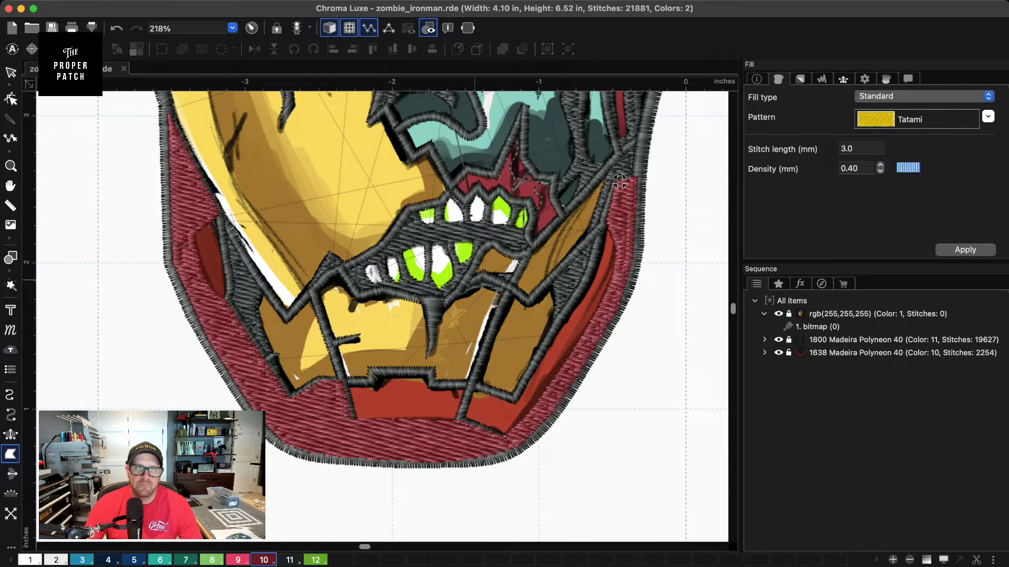
# - Outline the inner and lower edges of the dark red area on the right ear piece for a colour 10 fill
pyautogui.scroll(-5, 620, 180)
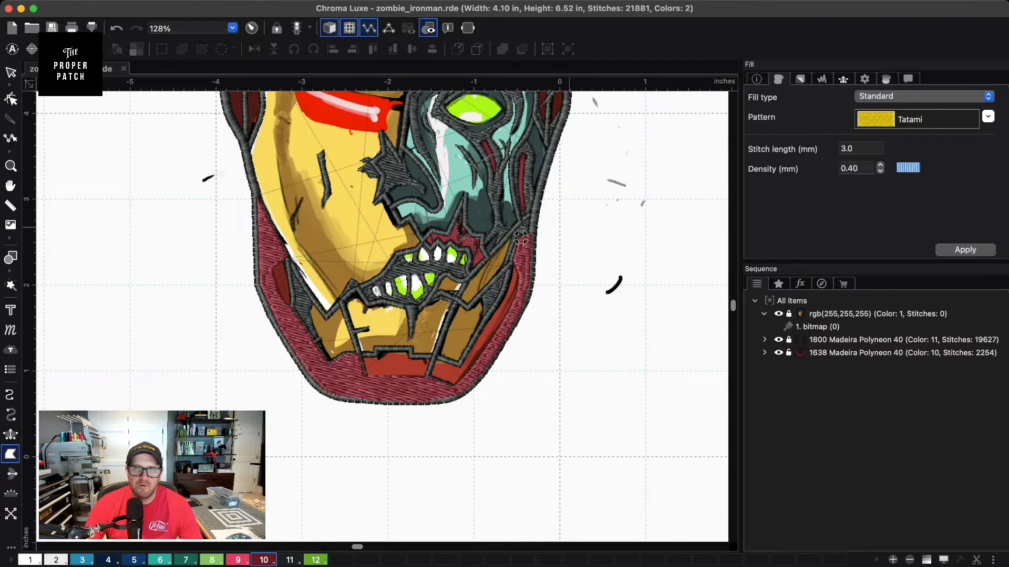
pyautogui.press('space')
pyautogui.moveTo(575, 186); pyautogui.dragTo(541, 370)
pyautogui.scroll(5, 541, 371)
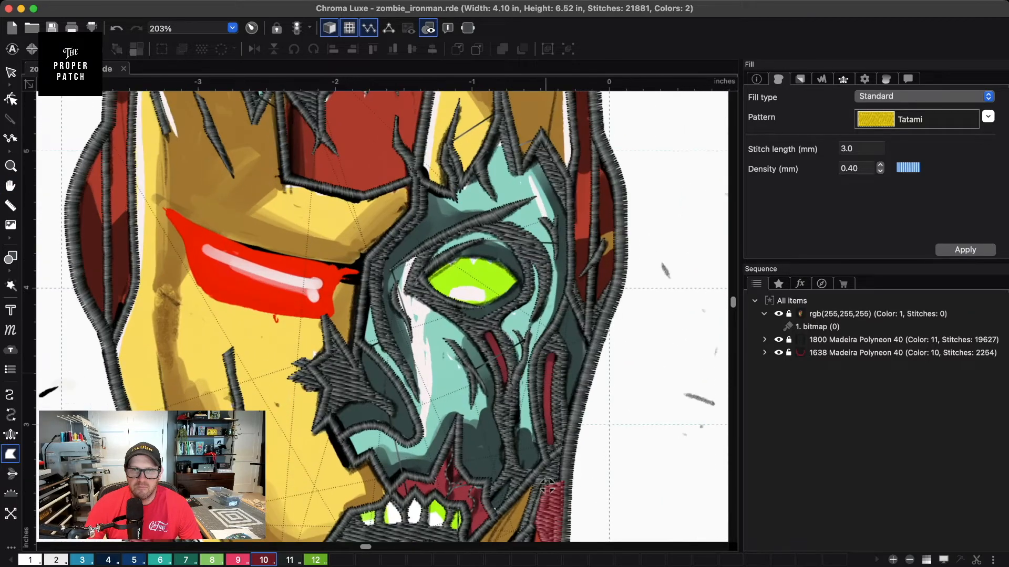
pyautogui.moveTo(546, 486); pyautogui.dragTo(515, 566)
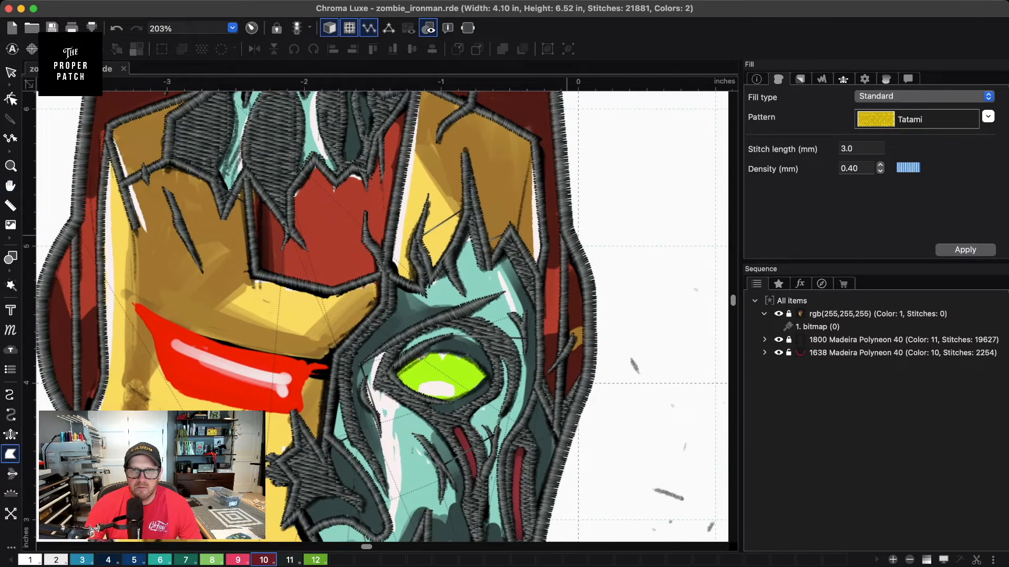
pyautogui.click(564, 332)
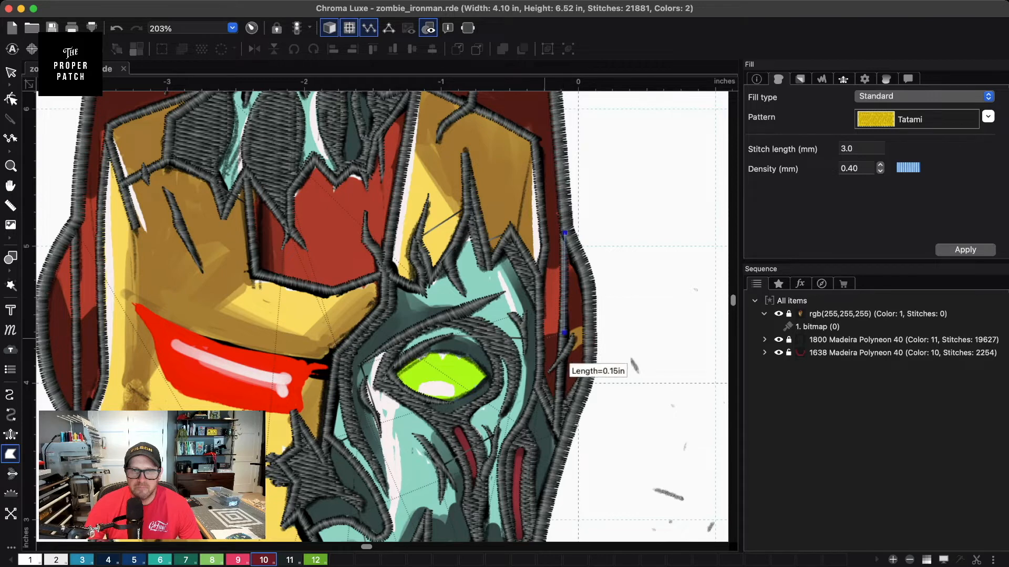
pyautogui.click(542, 338)
pyautogui.click(539, 381)
pyautogui.click(547, 403)
pyautogui.click(559, 423)
# - Trace the right ear piece's curved outer edge back to the start point and generate the fill
pyautogui.click(585, 381)
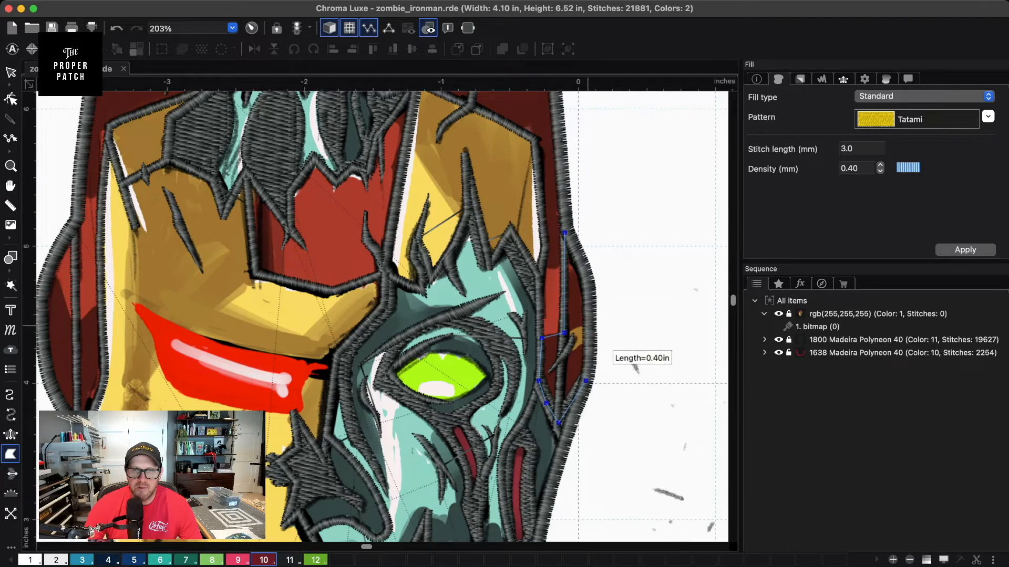
pyautogui.click(588, 359)
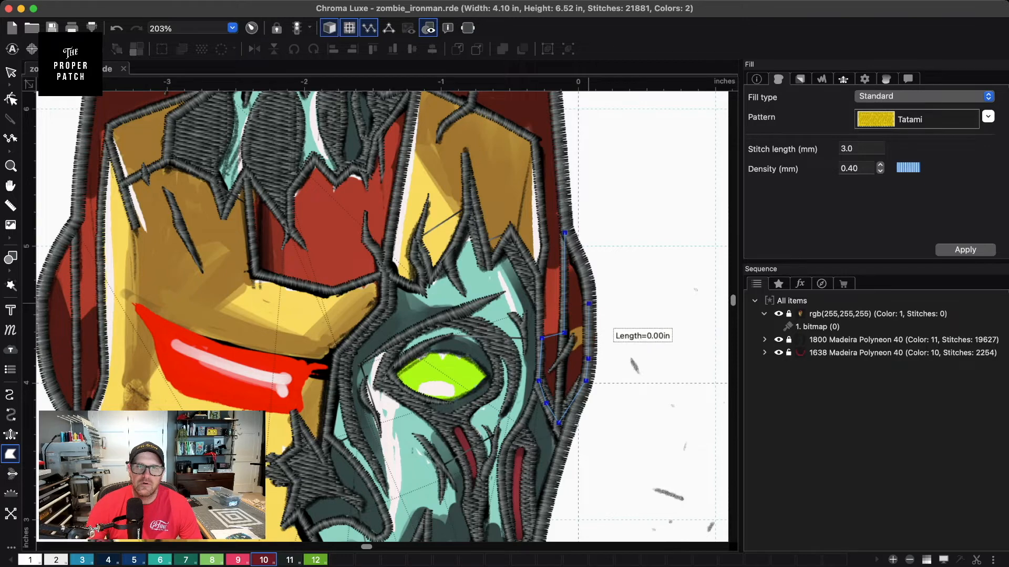
pyautogui.click(590, 304)
pyautogui.click(585, 270)
pyautogui.click(565, 233)
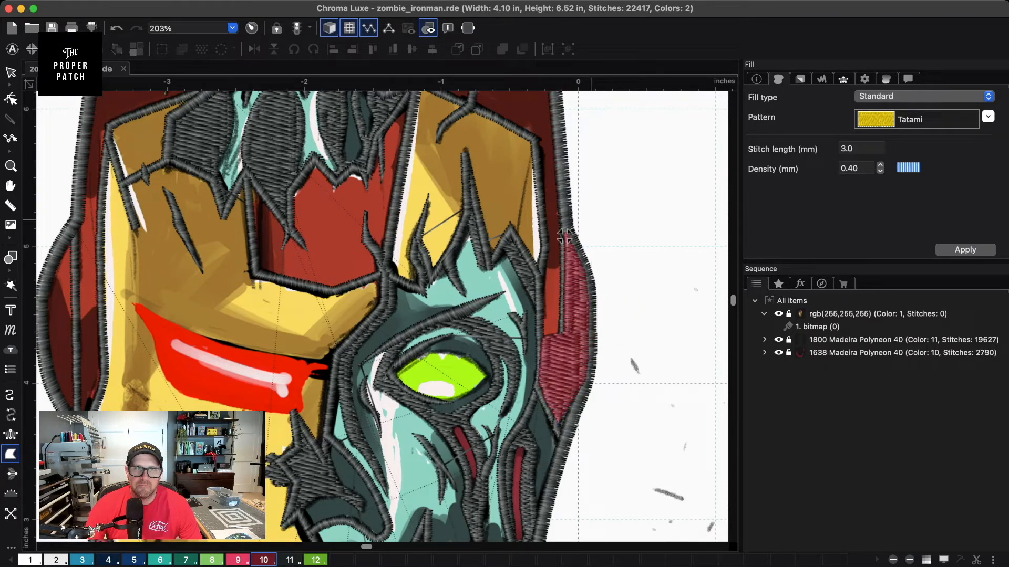
# - Start a colour 10 fill outline at the helmet's left side and trace its inner edge across the torn forehead to the centre-right seam
pyautogui.press('space')
pyautogui.moveTo(603, 187); pyautogui.dragTo(628, 331)
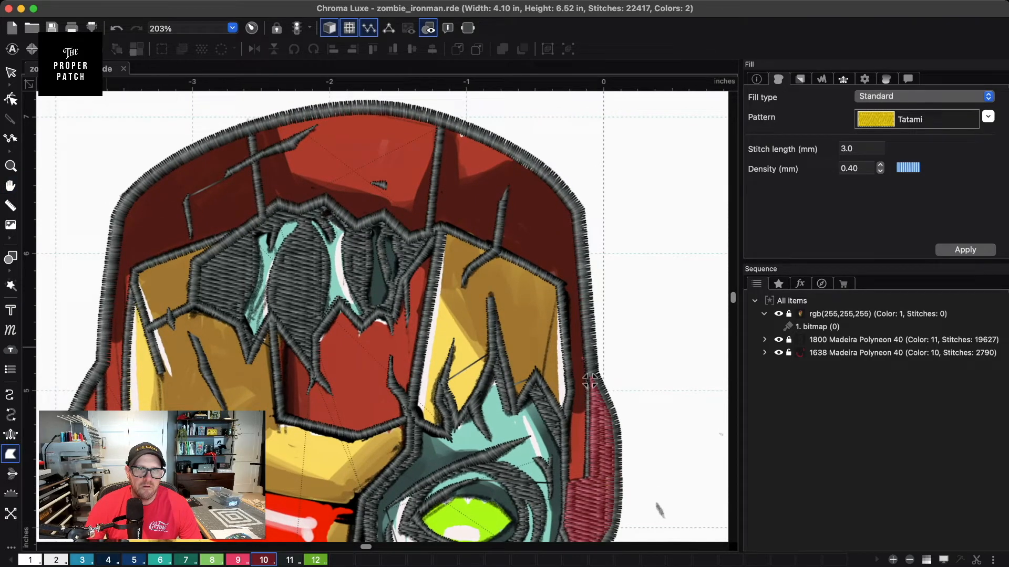
pyautogui.click(128, 337)
pyautogui.click(137, 270)
pyautogui.click(253, 227)
pyautogui.click(277, 204)
pyautogui.click(299, 210)
pyautogui.click(326, 200)
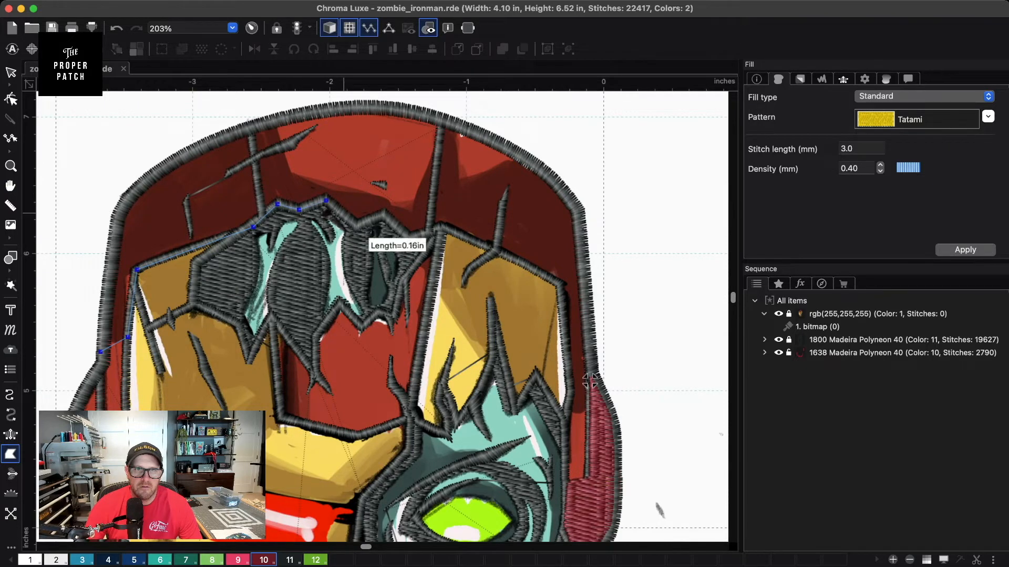
pyautogui.click(359, 229)
pyautogui.click(385, 216)
pyautogui.click(409, 239)
pyautogui.click(442, 229)
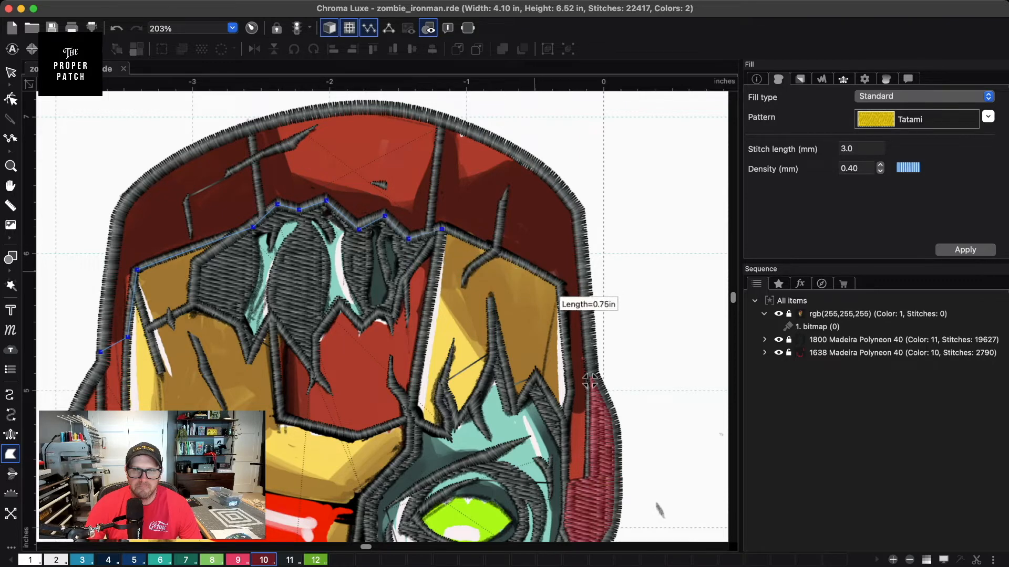
# - Continue the helmet outline along the right faceplate edge down to the red patch, crossing to the outer border above the ear piece
pyautogui.click(535, 272)
pyautogui.click(561, 284)
pyautogui.click(569, 383)
pyautogui.click(568, 410)
pyautogui.click(591, 420)
pyautogui.click(591, 343)
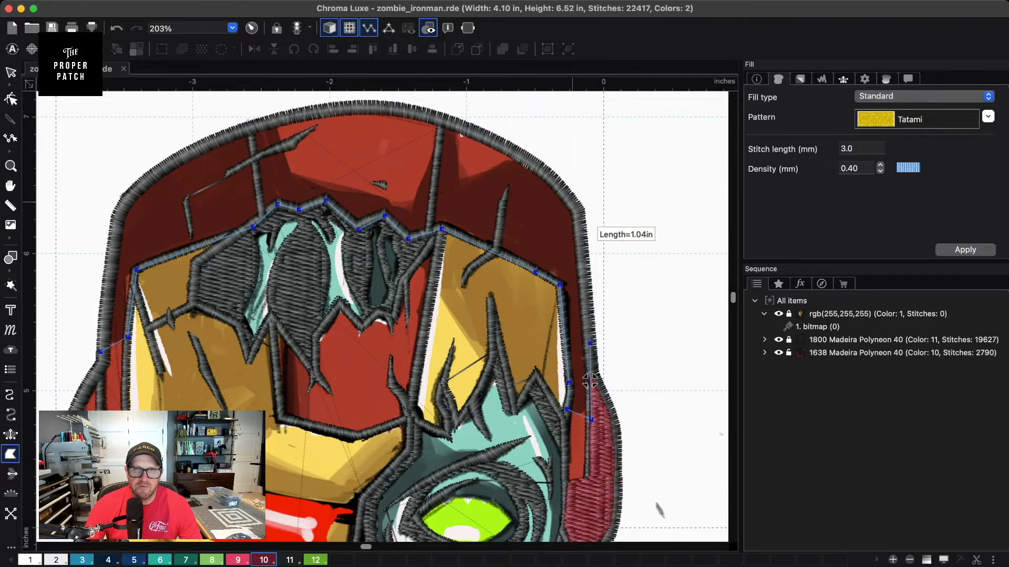
# - Trace the helmet's right outer border upward, leaving out the small right highlight and following the right side of the central red highlight
pyautogui.click(578, 206)
pyautogui.click(544, 168)
pyautogui.click(462, 181)
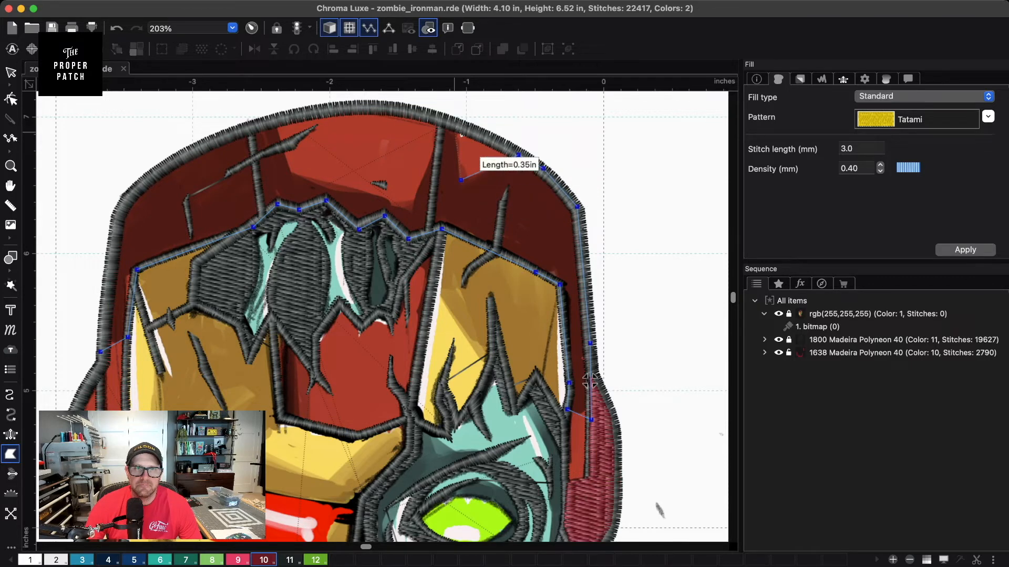
pyautogui.click(456, 124)
pyautogui.click(437, 120)
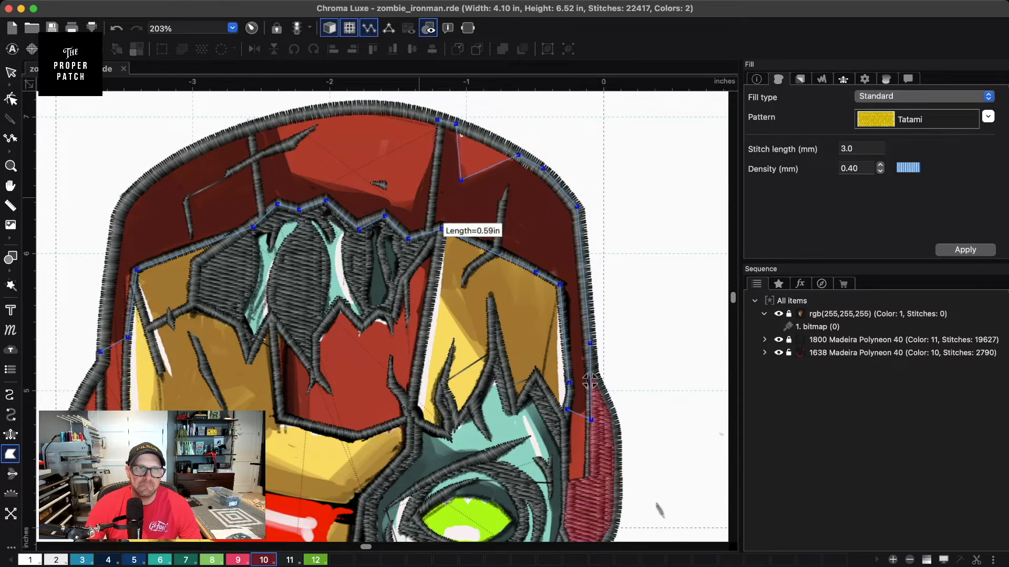
pyautogui.click(412, 208)
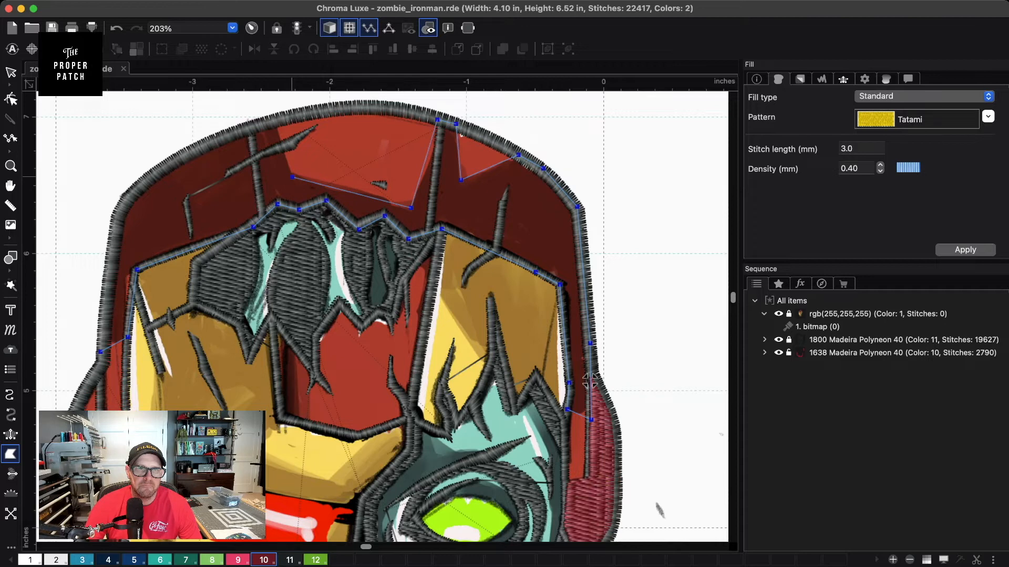
# - Trace around the rest of the central highlight and down the helmet's left outer border, and generate the dark red fill
pyautogui.click(293, 177)
pyautogui.click(274, 121)
pyautogui.click(220, 139)
pyautogui.click(163, 170)
pyautogui.click(125, 204)
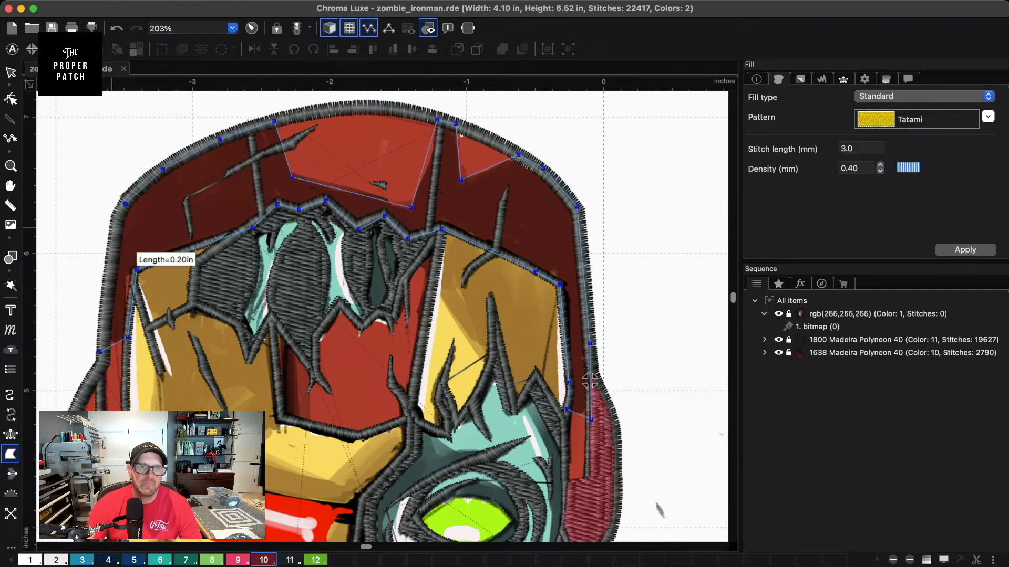
pyautogui.click(115, 235)
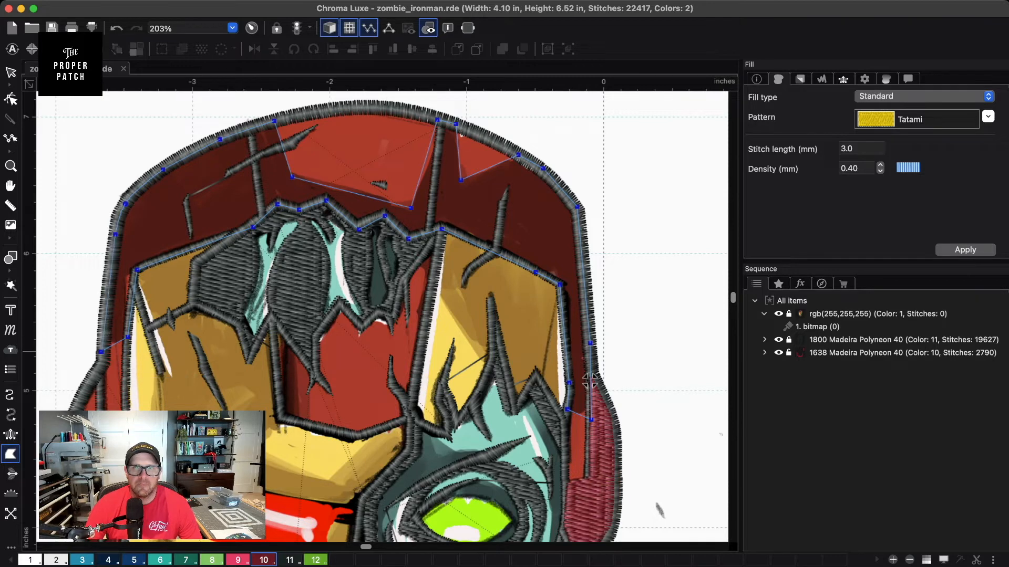
pyautogui.press('Return')
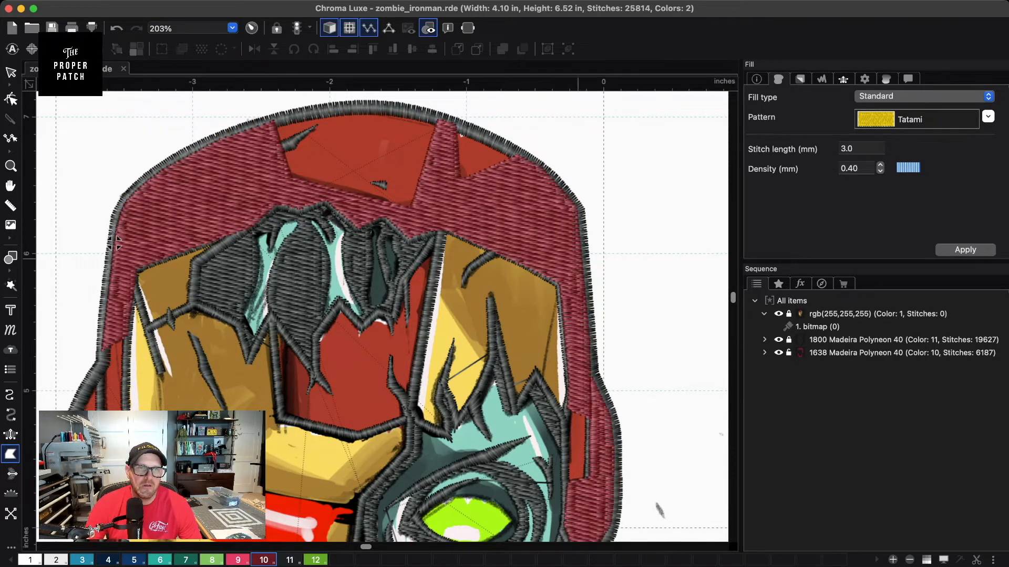
# - Outline the dark red shading on the left ear piece, excluding its bright red upper part, and generate a colour 10 fill
pyautogui.scroll(-5, 115, 243)
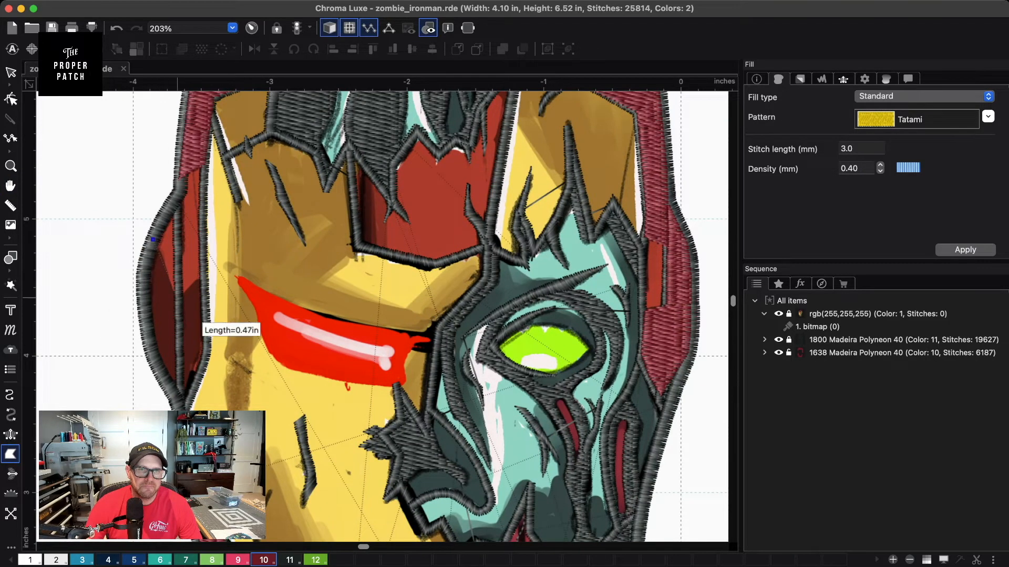
pyautogui.click(177, 297)
pyautogui.click(204, 274)
pyautogui.click(209, 347)
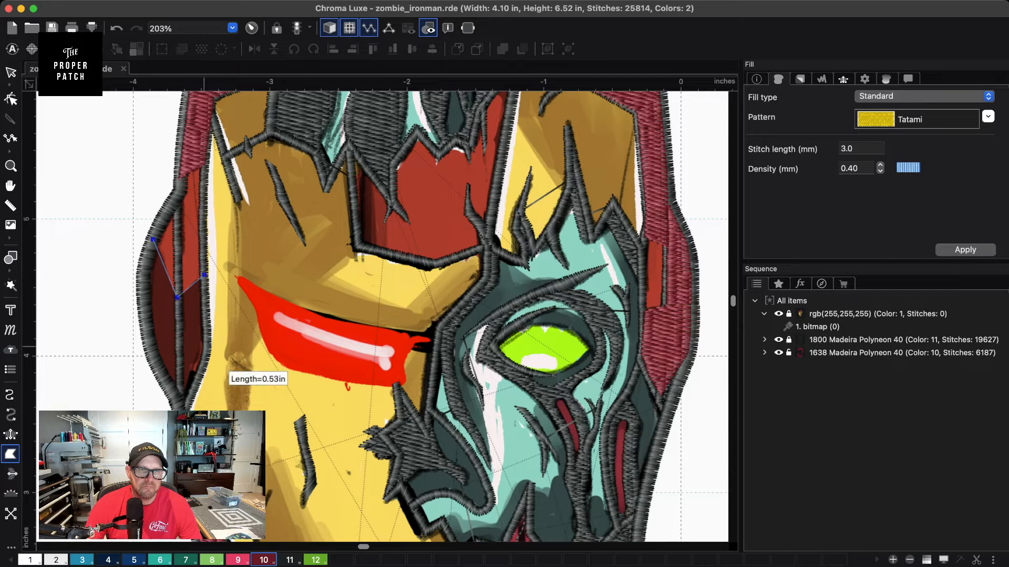
pyautogui.click(191, 396)
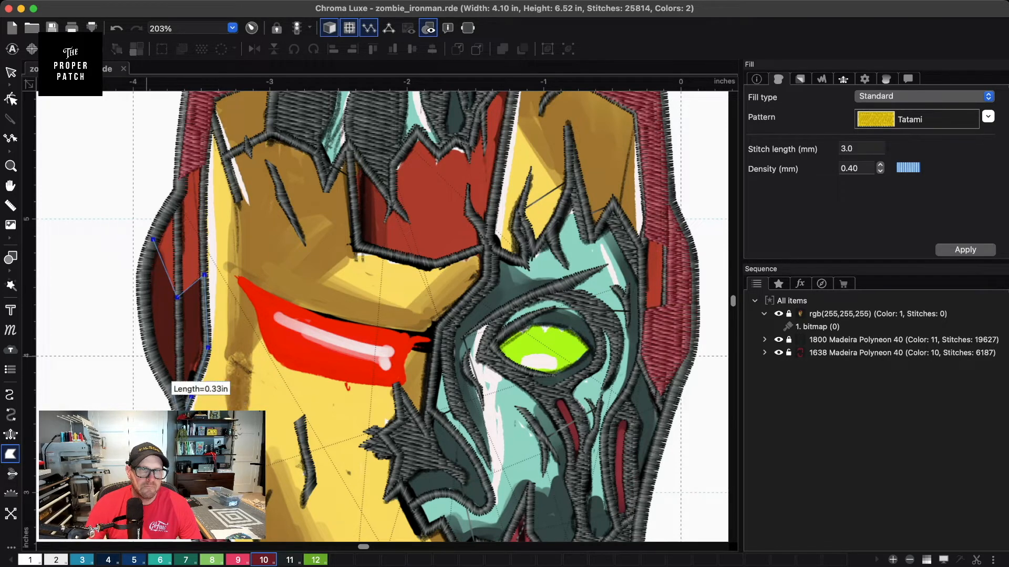
pyautogui.click(154, 360)
pyautogui.click(147, 319)
pyautogui.click(143, 277)
pyautogui.click(151, 240)
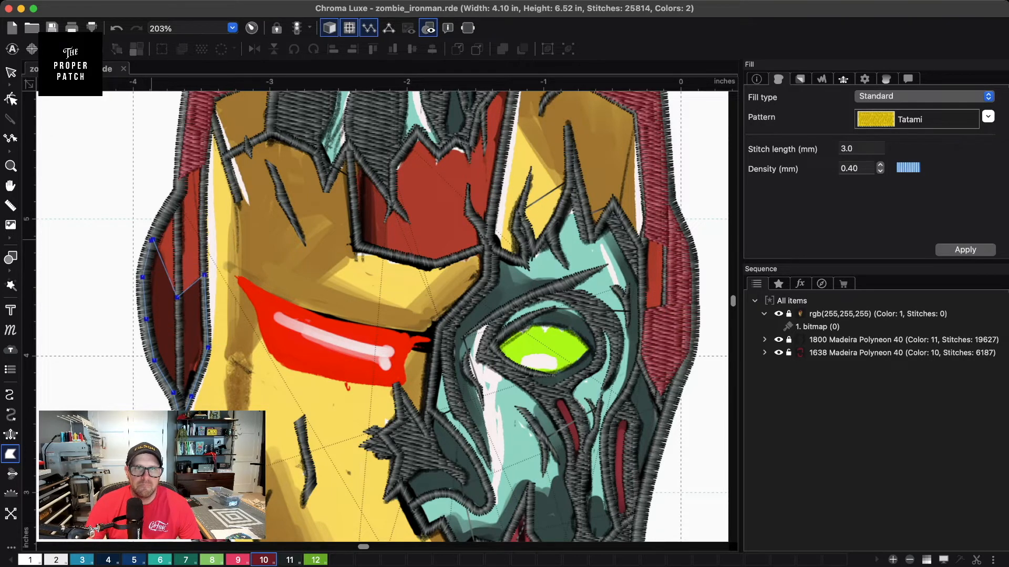
pyautogui.press('Return')
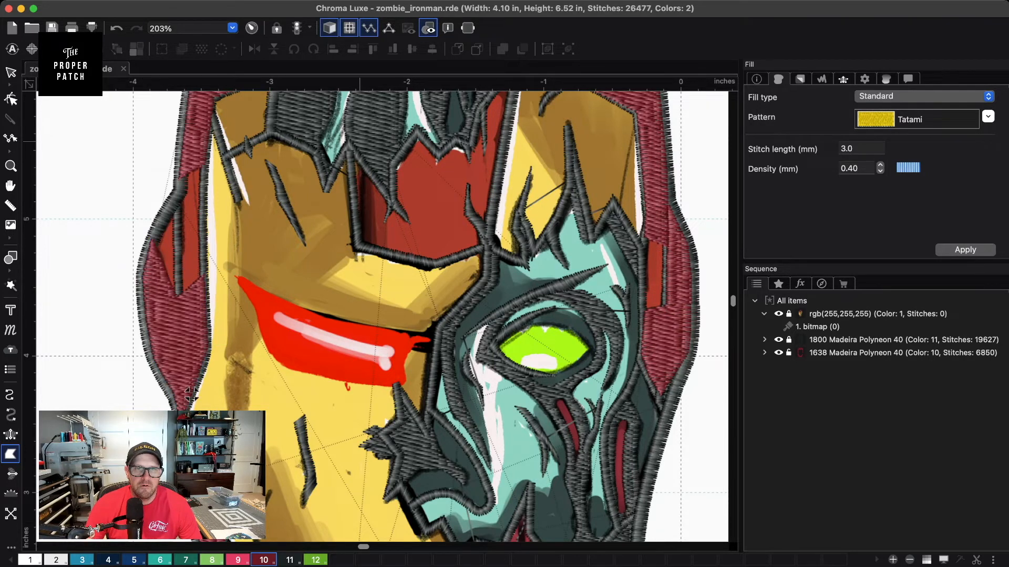
# - Outline the narrow dark red shadow on the left side of the central forehead panel and generate a colour 10 fill
pyautogui.click(348, 144)
pyautogui.click(358, 245)
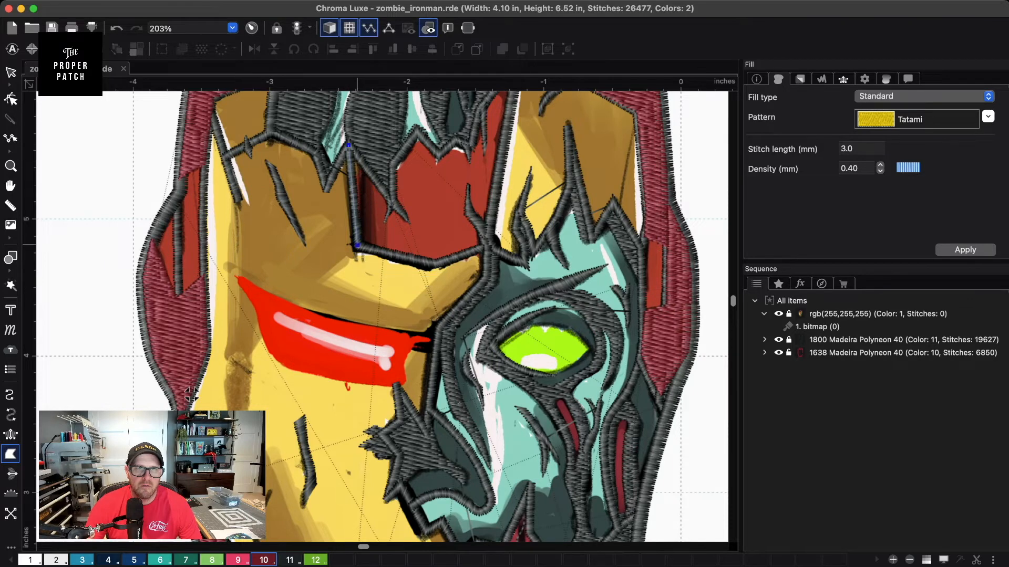
pyautogui.click(378, 250)
pyautogui.click(372, 174)
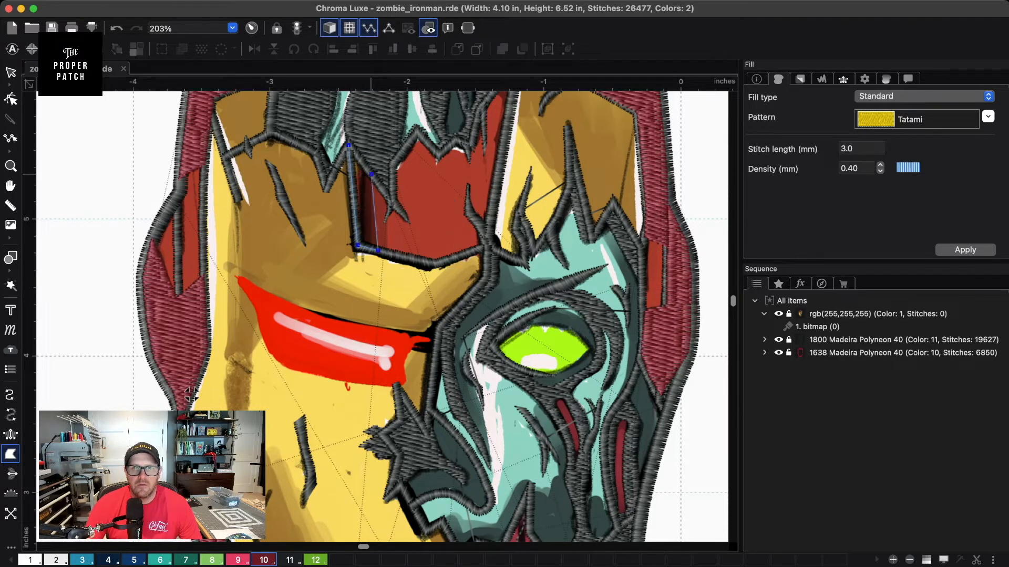
pyautogui.press('Return')
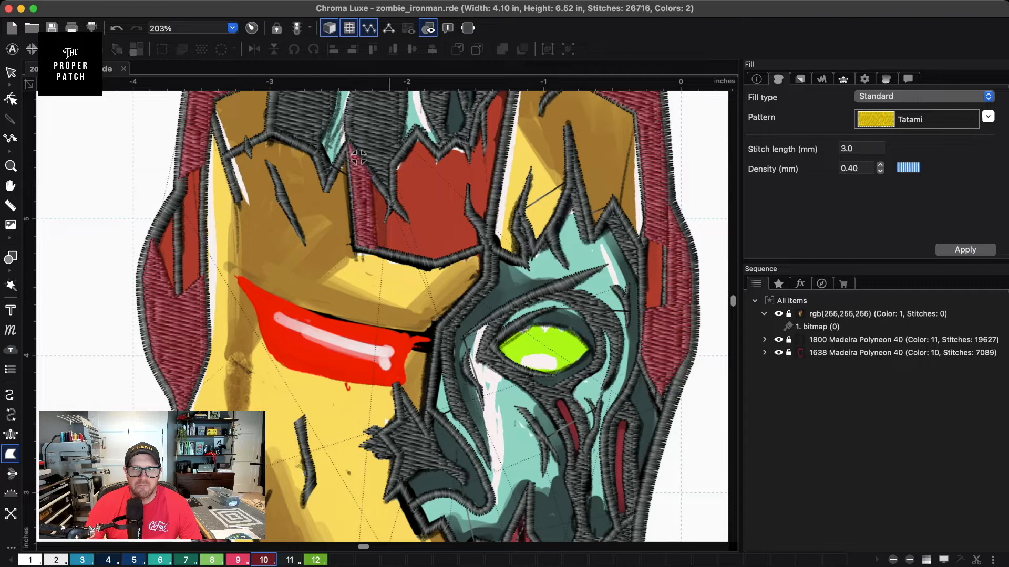
# - Leave the fill tool and inspect the dark red fills across the helmet, face and jaw for remaining areas
pyautogui.scroll(-3, 358, 156)
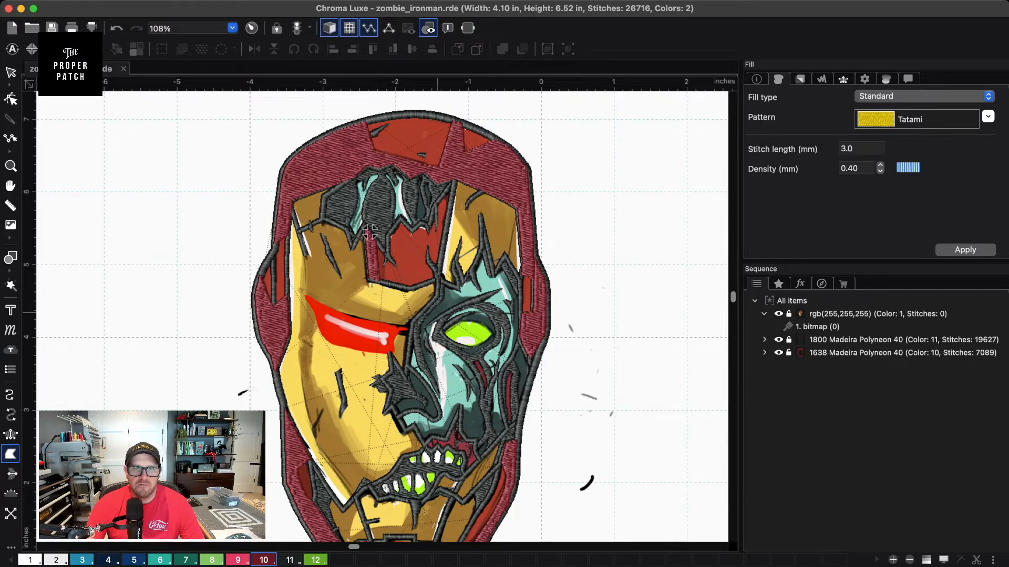
pyautogui.press('Escape')
pyautogui.press('Escape')
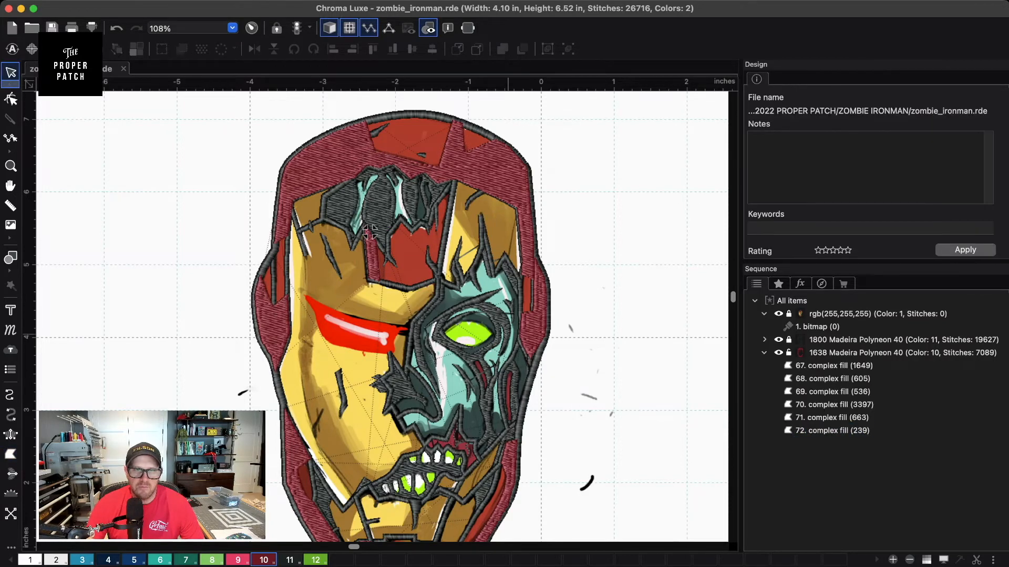
pyautogui.press('super+equal')
pyautogui.press('super+equal')
pyautogui.press('space')
pyautogui.scroll(-10, 360, 166)
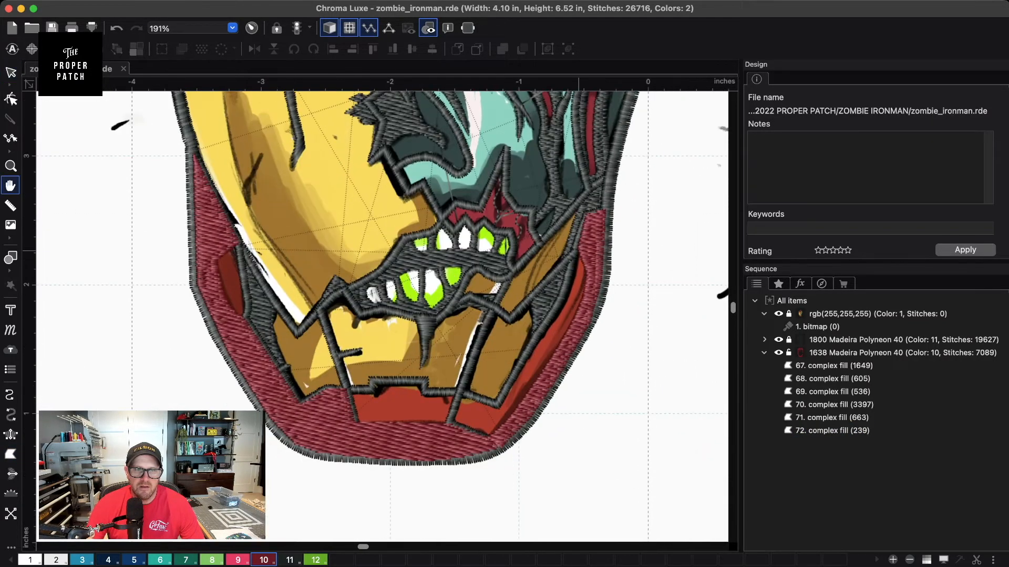
pyautogui.scroll(8, 315, 98)
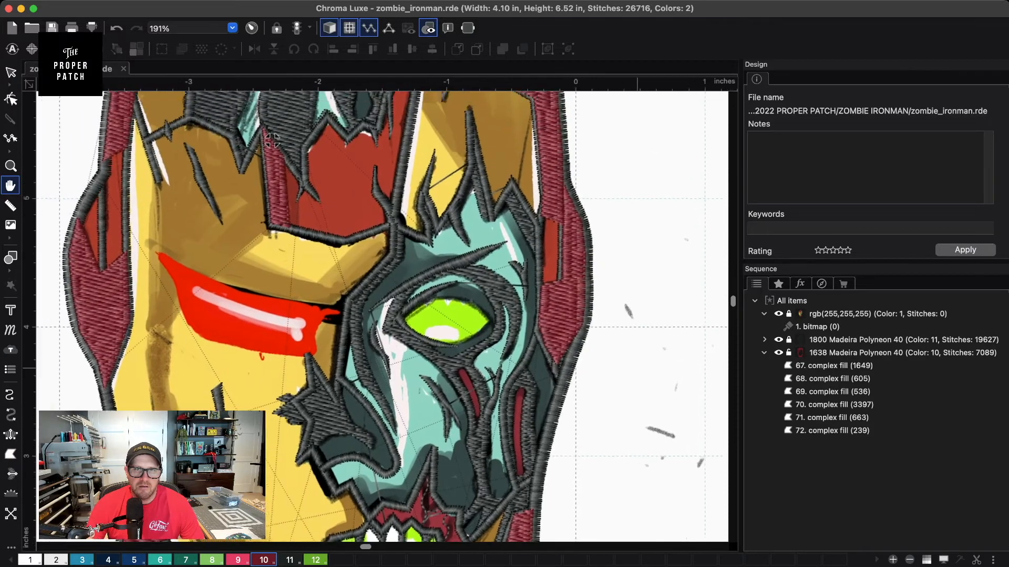
pyautogui.press('space')
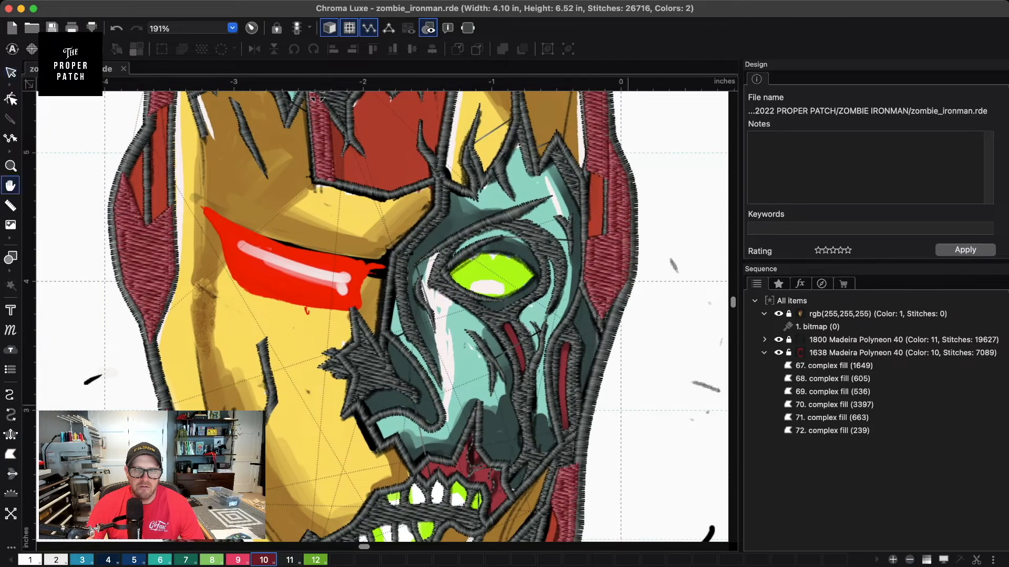
# - Start a complex fill in colour 13 and fill the brighter red patch on the left jaw
pyautogui.scroll(-6, 314, 98)
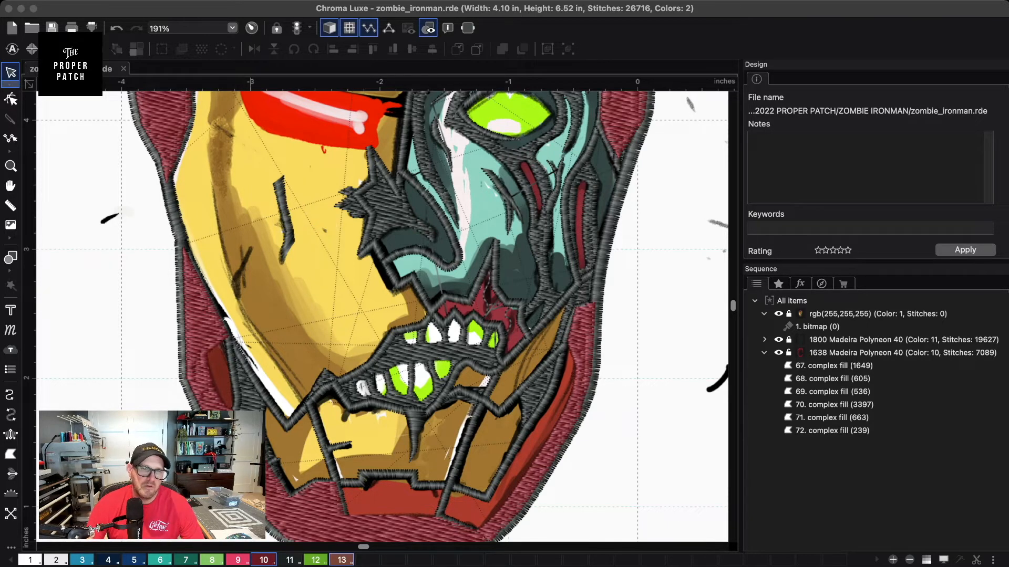
pyautogui.click(294, 312)
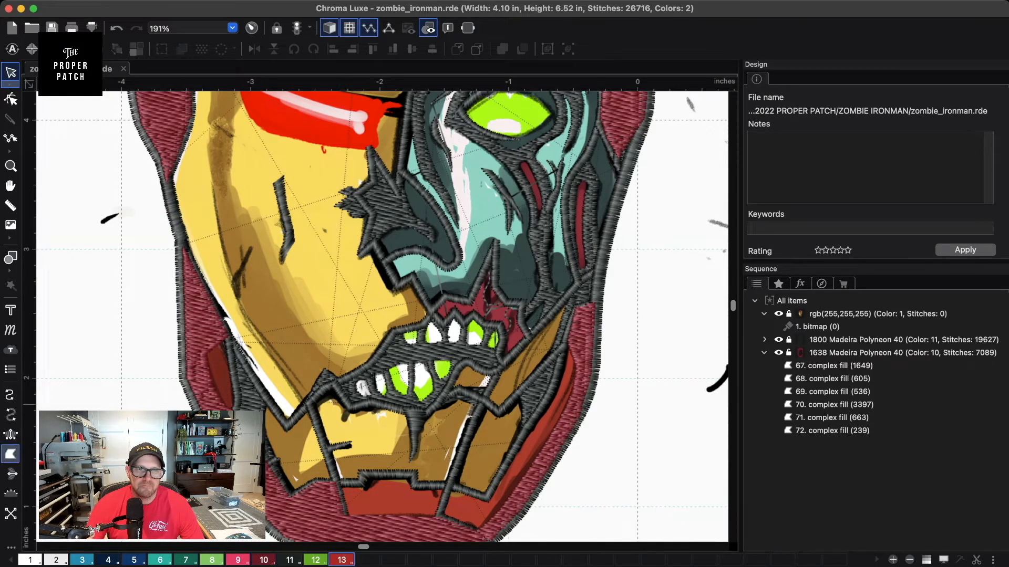
pyautogui.click(10, 454)
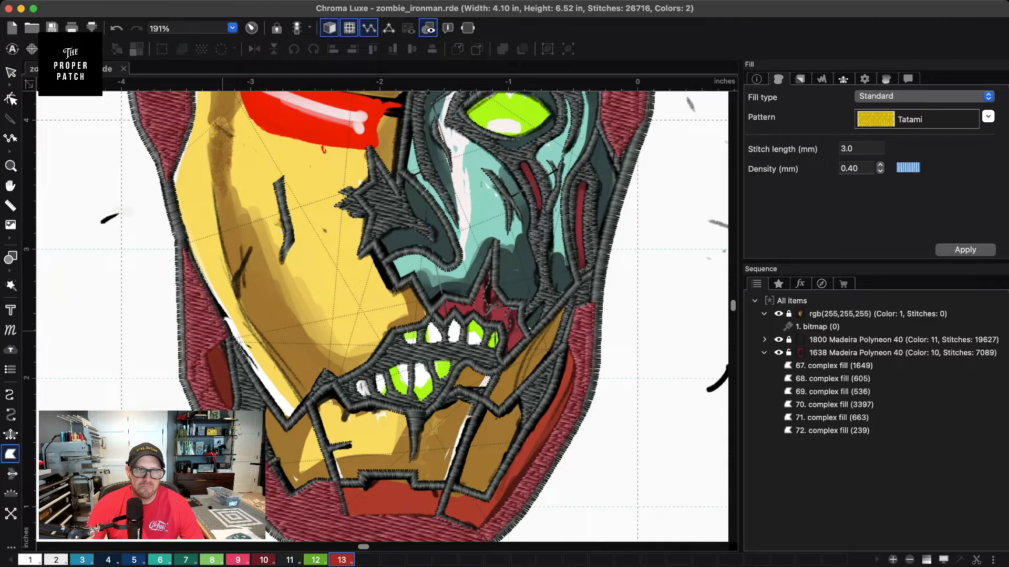
pyautogui.click(198, 350)
pyautogui.click(202, 377)
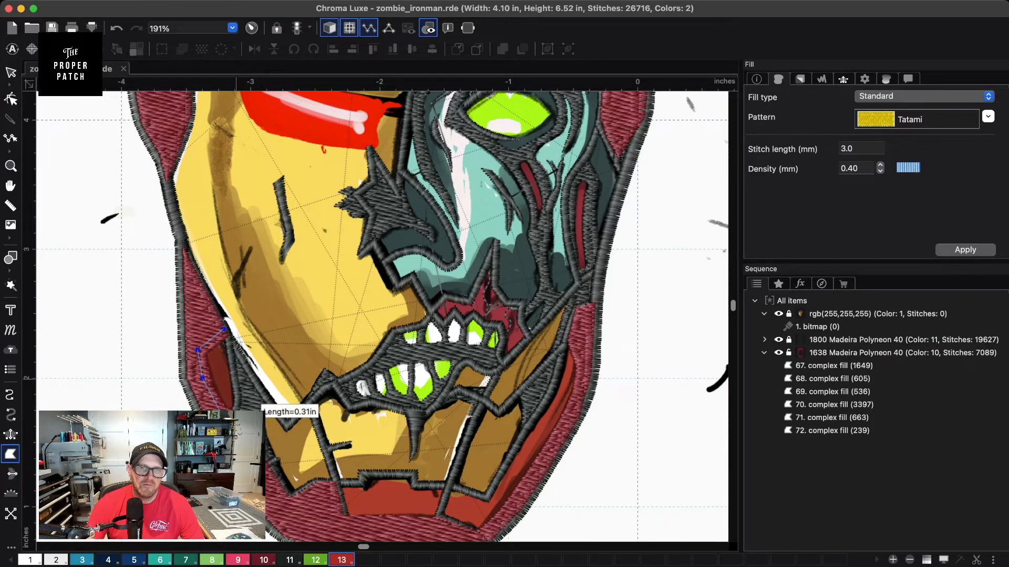
pyautogui.click(224, 328)
pyautogui.press('Return')
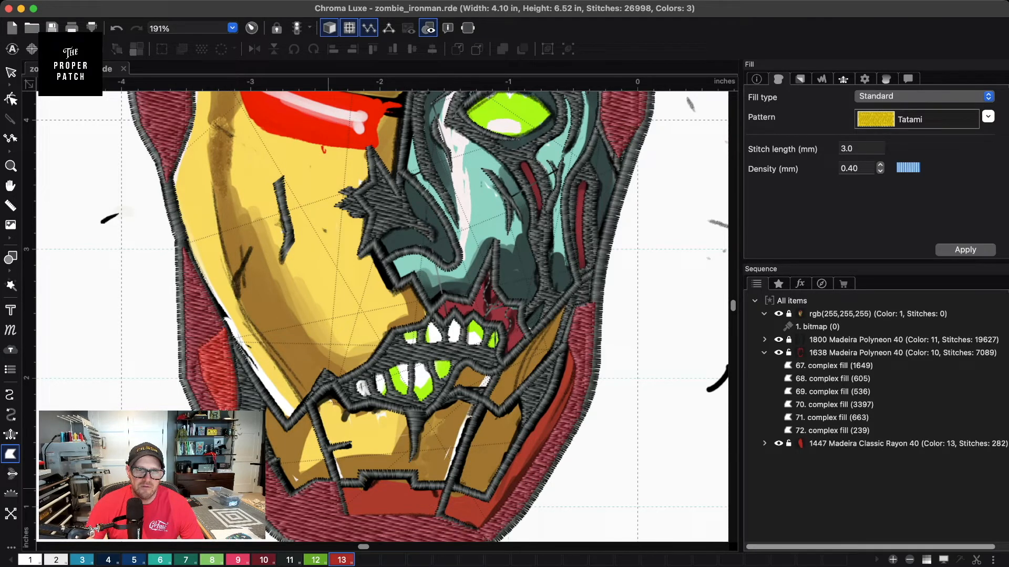
# - Start a second colour 13 fill outline along the lower edge of the bright red chin and up the outer right jaw
pyautogui.click(340, 521)
pyautogui.click(374, 521)
pyautogui.click(426, 525)
pyautogui.click(467, 540)
pyautogui.click(489, 530)
pyautogui.click(541, 464)
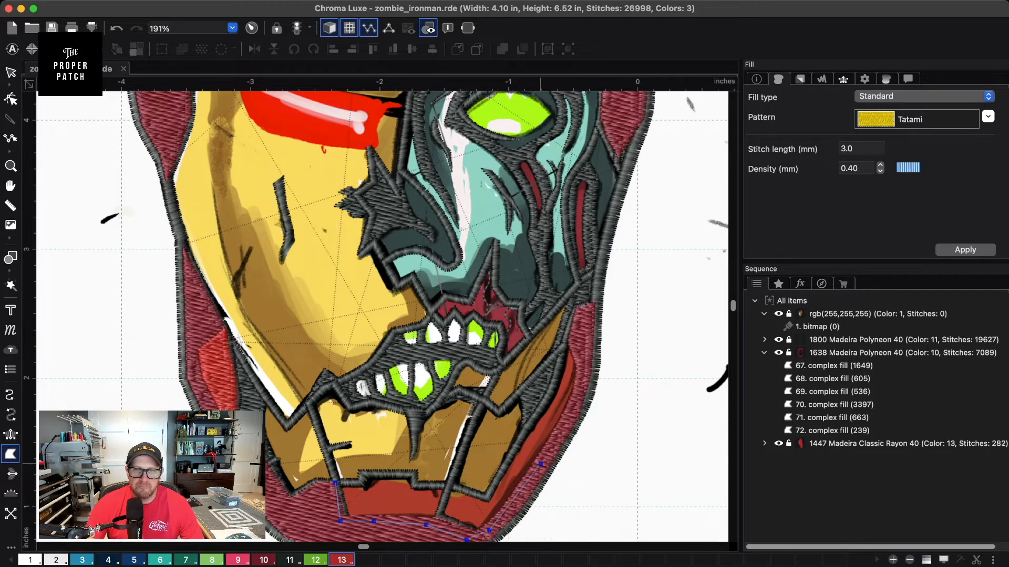
# - Continue the bright red outline to the top of the right jaw and back down its inner edge to the chin
pyautogui.click(579, 400)
pyautogui.click(584, 360)
pyautogui.click(566, 336)
pyautogui.click(556, 373)
pyautogui.click(541, 405)
pyautogui.click(524, 432)
pyautogui.click(489, 498)
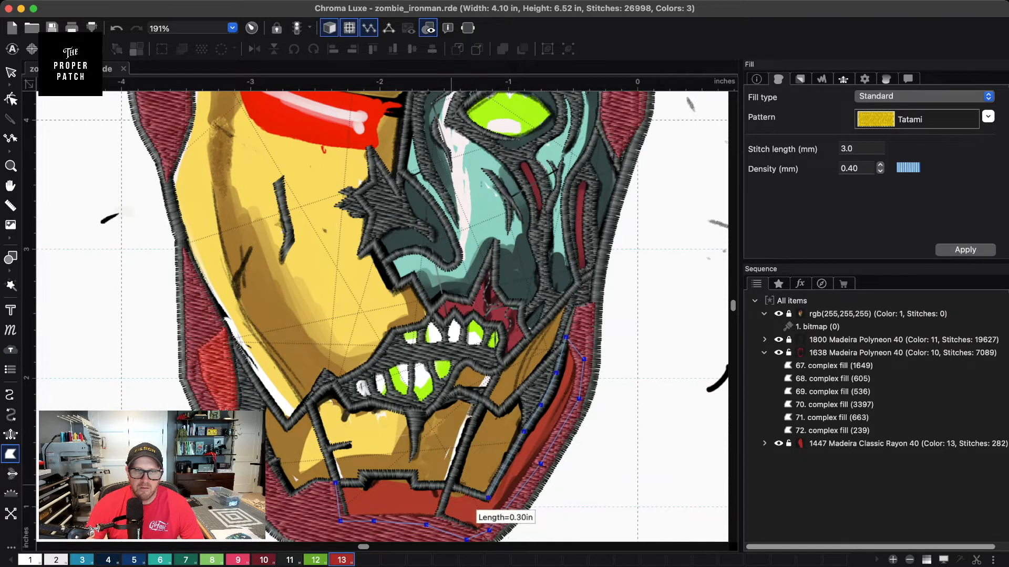
# - Trace the chin's notched upper edge to close the outline, generate the bright red fill and leave the fill tool
pyautogui.click(450, 484)
pyautogui.click(416, 487)
pyautogui.click(413, 473)
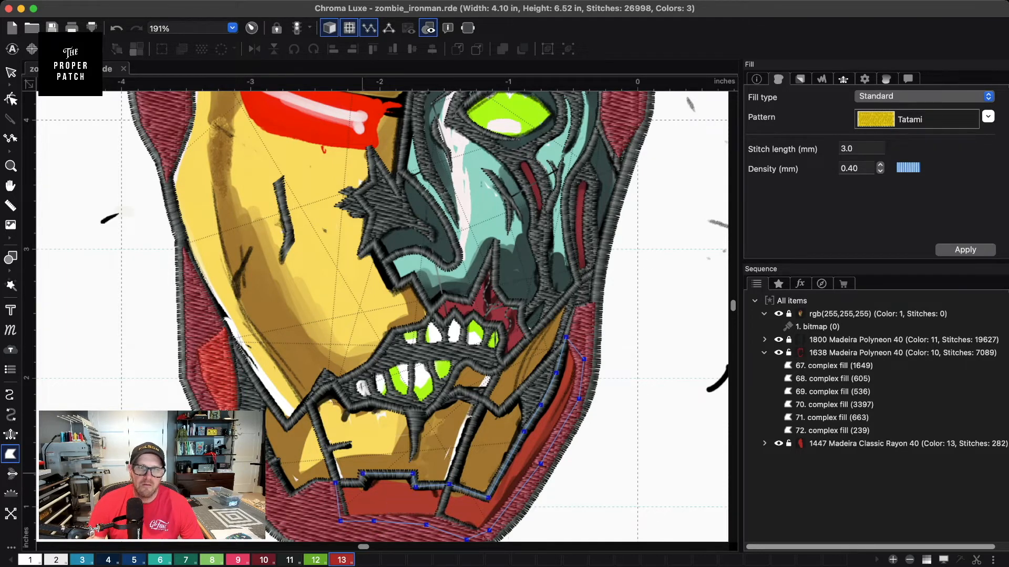
pyautogui.click(362, 473)
pyautogui.click(362, 482)
pyautogui.click(374, 521)
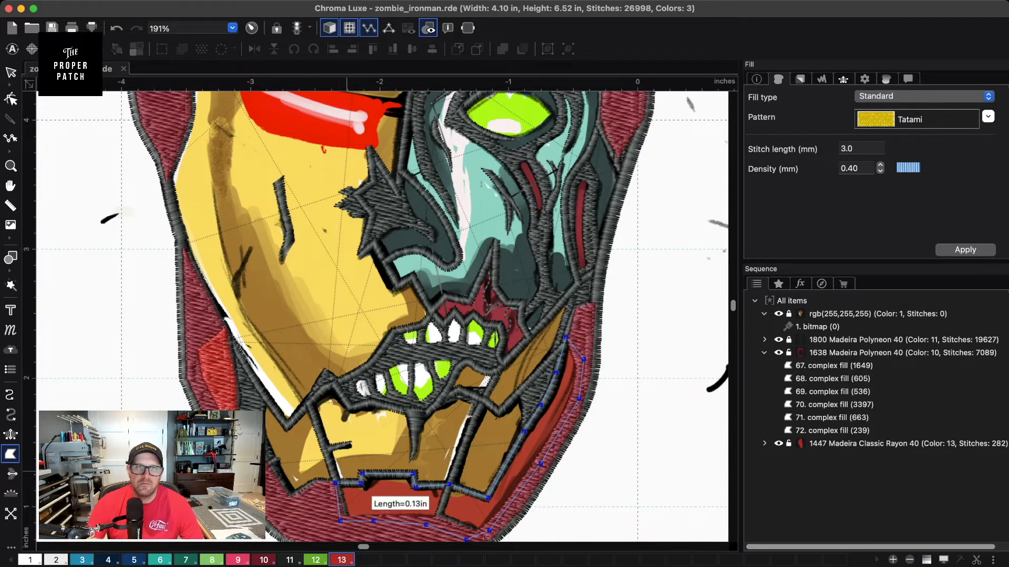
pyautogui.press('Return')
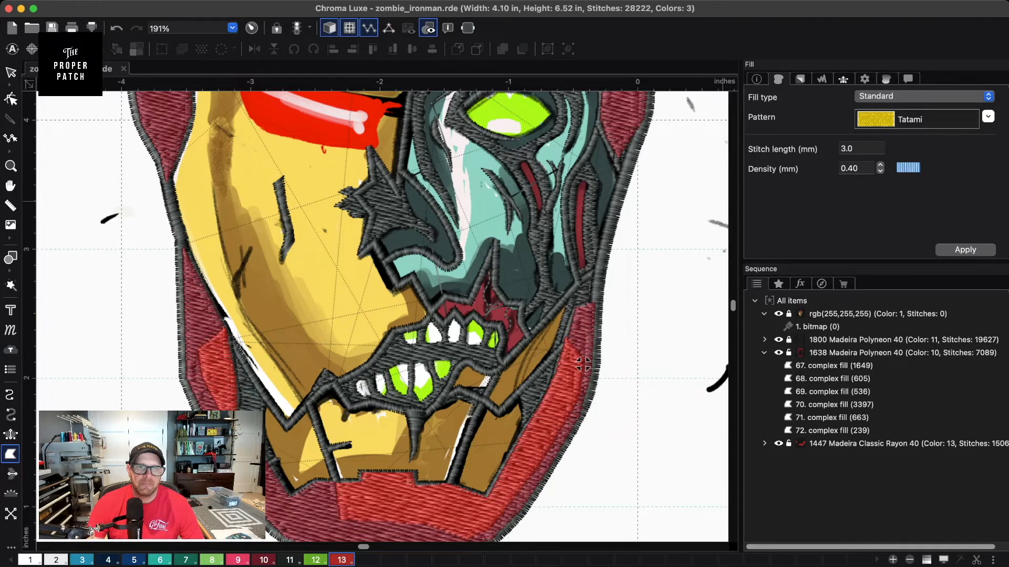
pyautogui.click(11, 72)
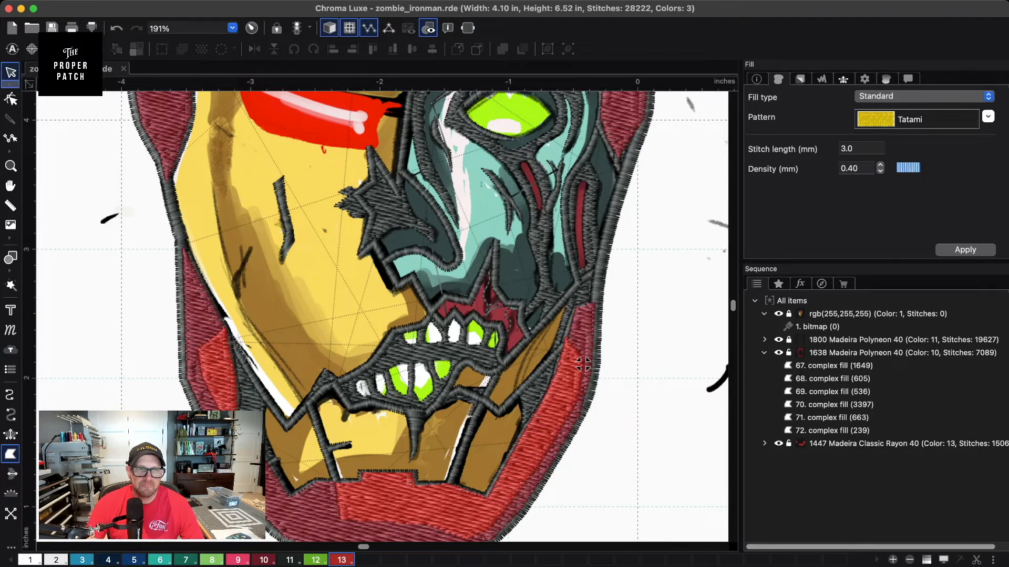
pyautogui.press('space')
pyautogui.moveTo(658, 217); pyautogui.dragTo(544, 347)
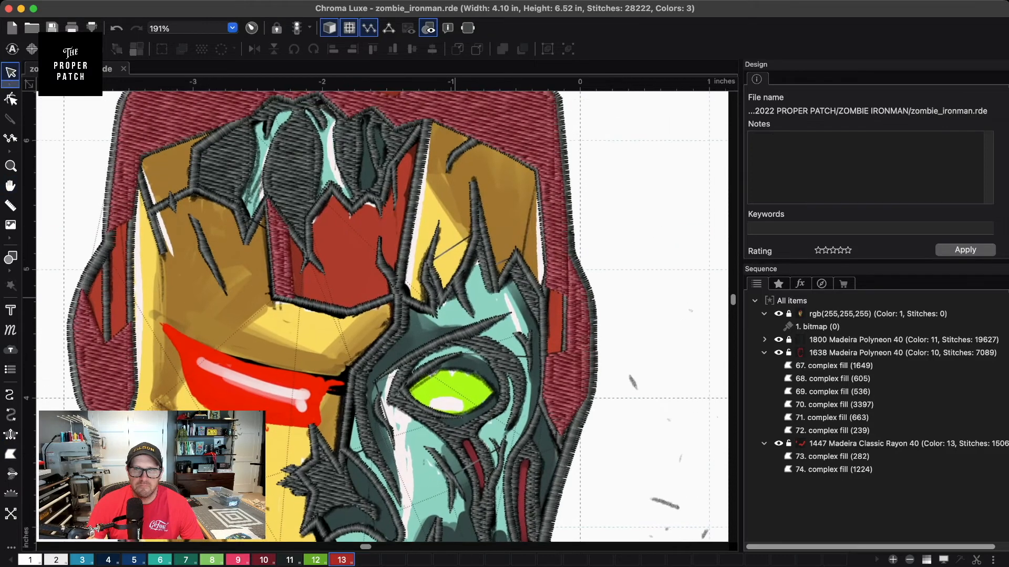
# - Outline the narrow bright red patch at the right temple and fill it with a colour 13 complex fill
pyautogui.click(11, 454)
pyautogui.click(546, 281)
pyautogui.click(547, 363)
pyautogui.click(572, 354)
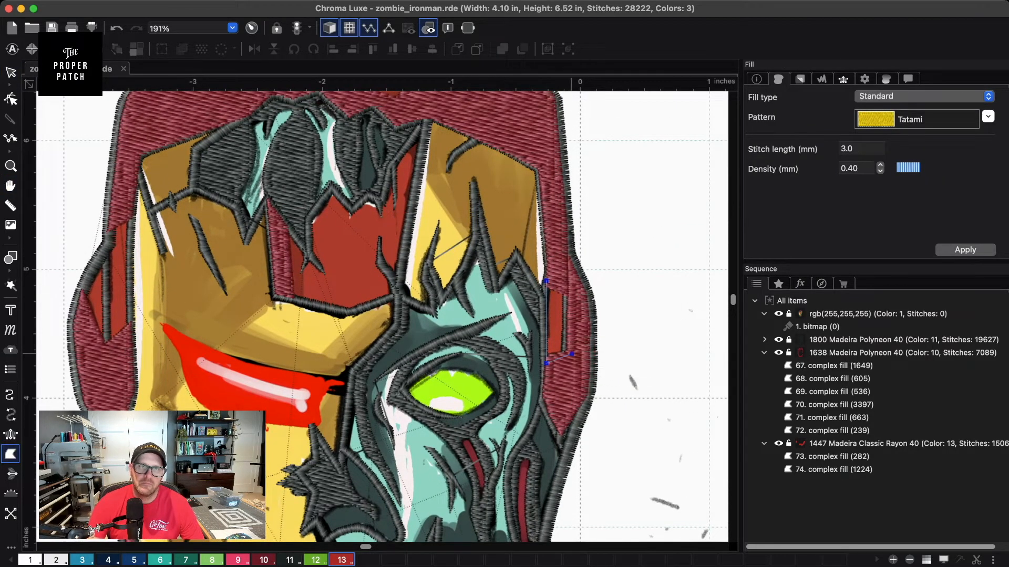
pyautogui.click(572, 293)
pyautogui.click(546, 281)
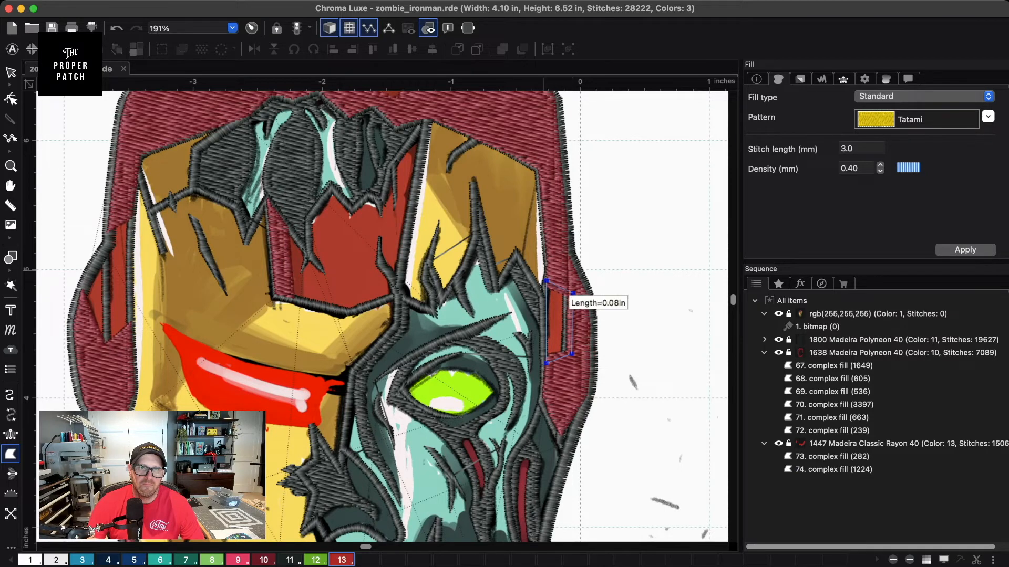
pyautogui.press('Return')
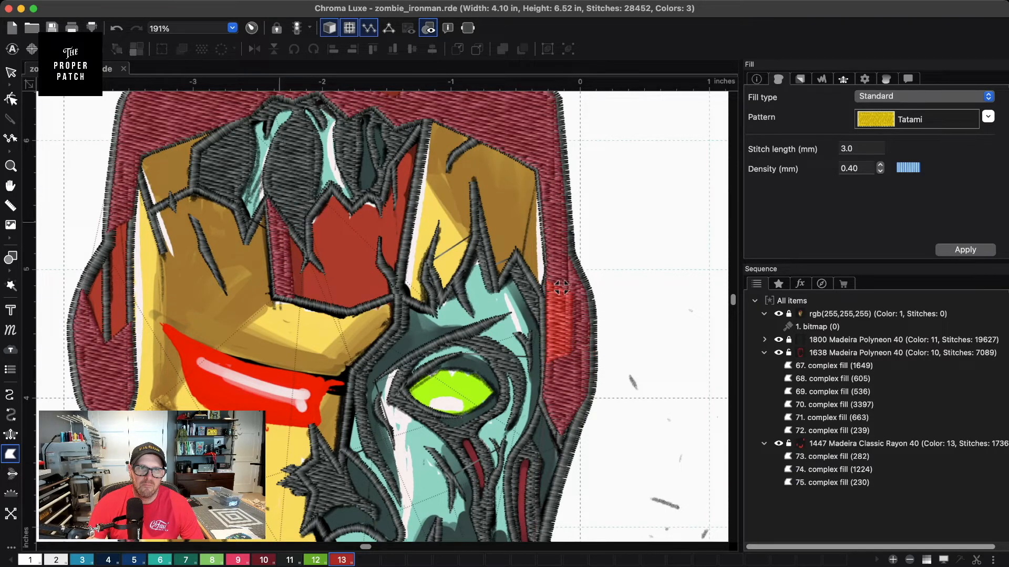
# - Start a colour 13 fill outline along the lower edge of the red forehead panel and up its right side
pyautogui.click(287, 297)
pyautogui.click(347, 312)
pyautogui.click(398, 292)
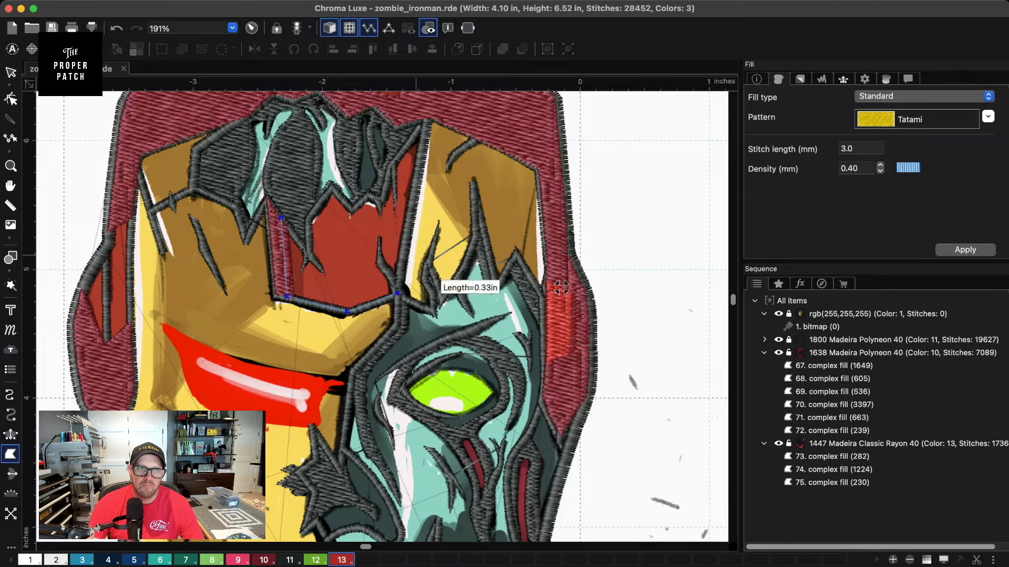
pyautogui.click(426, 121)
pyautogui.click(394, 166)
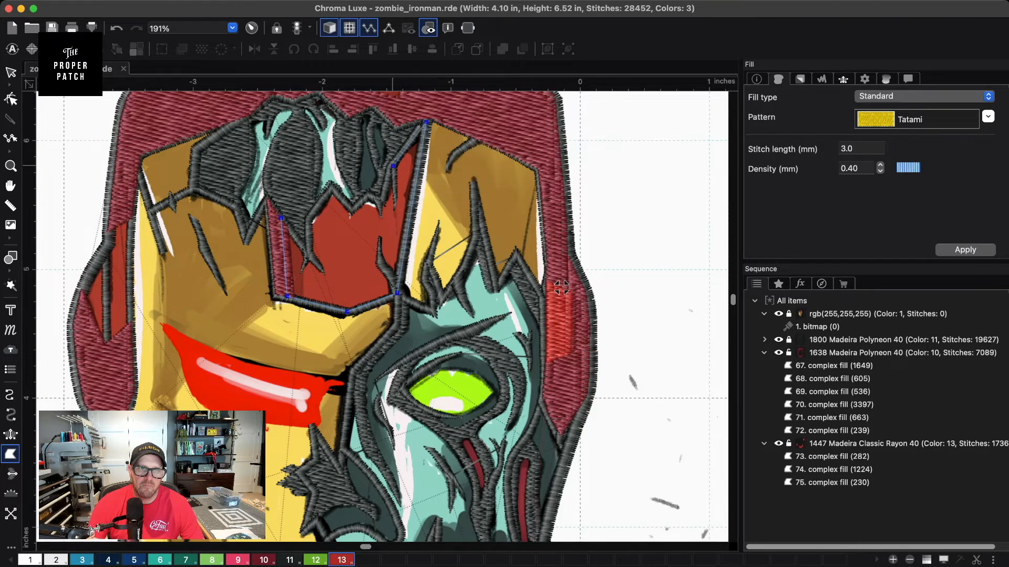
# - Trace the forehead panel's jagged upper edge back to the starting point and generate the bright red fill
pyautogui.click(383, 198)
pyautogui.click(368, 194)
pyautogui.click(353, 212)
pyautogui.click(330, 188)
pyautogui.click(308, 219)
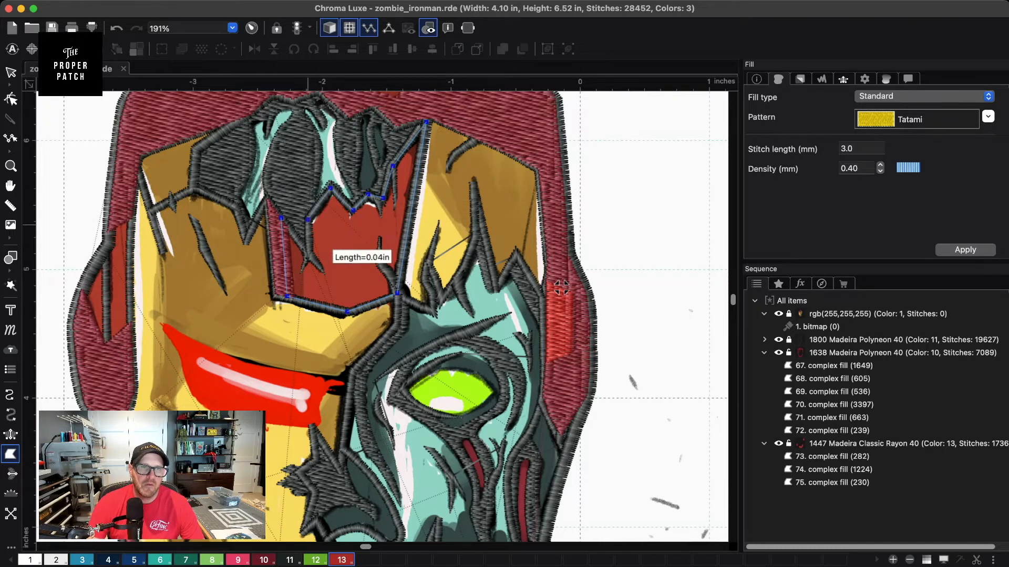
pyautogui.click(307, 252)
pyautogui.click(281, 218)
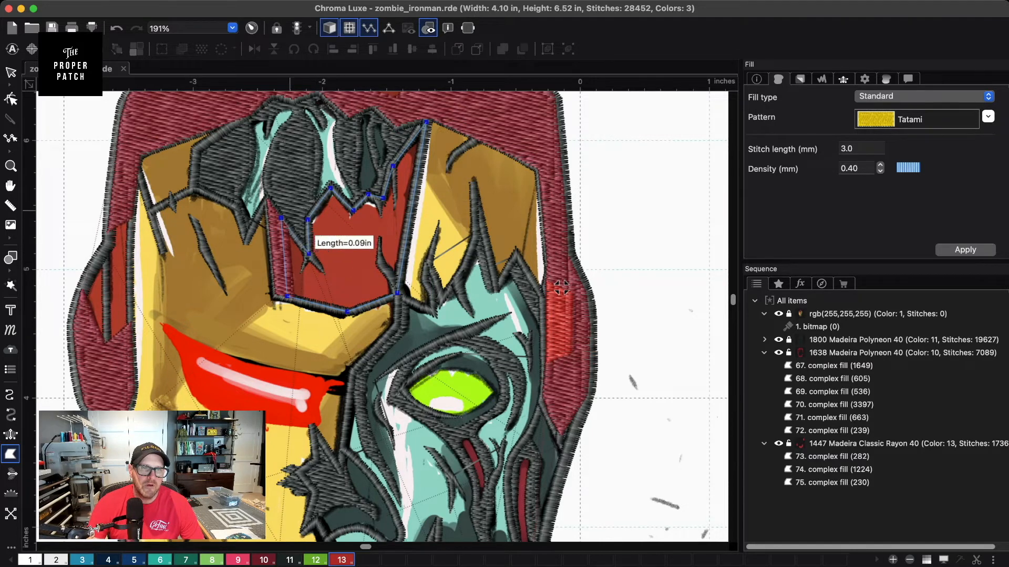
pyautogui.press('Return')
# - Outline the bright red patch at the left temple, generate its colour 13 fill and leave the fill tool
pyautogui.click(110, 227)
pyautogui.click(109, 244)
pyautogui.click(86, 283)
pyautogui.click(81, 295)
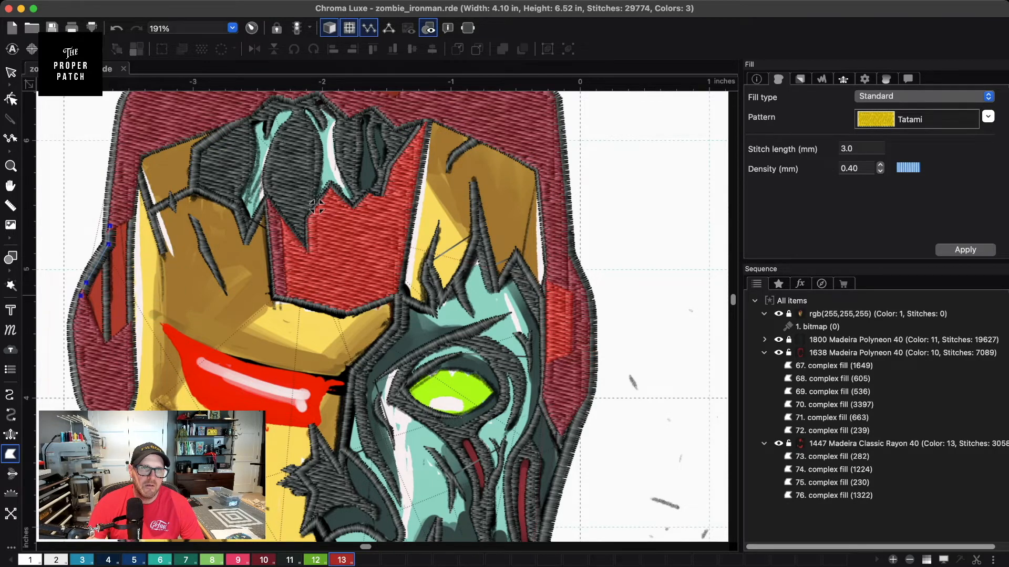
pyautogui.click(103, 354)
pyautogui.click(132, 330)
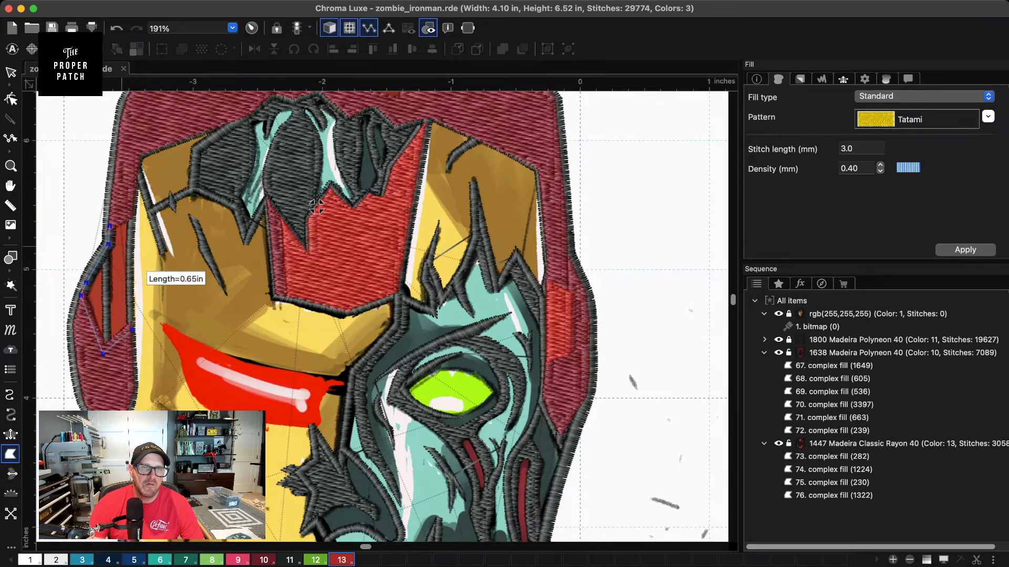
pyautogui.click(130, 211)
pyautogui.click(110, 226)
pyautogui.press('Return')
pyautogui.click(10, 73)
pyautogui.click(71, 187)
# - Reorder the sequence so the 1447 bright red group stitches before the 1638 dark red group, and both before the 1800 black outlines
pyautogui.scroll(-2, 71, 188)
pyautogui.scroll(-3, 155, 343)
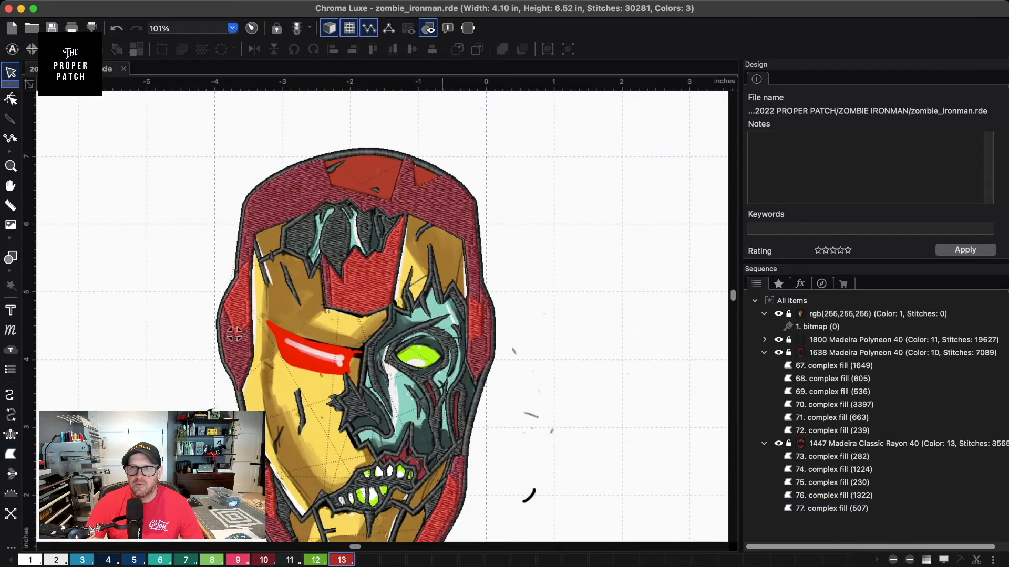
pyautogui.moveTo(851, 444); pyautogui.dragTo(852, 347)
pyautogui.press('Escape')
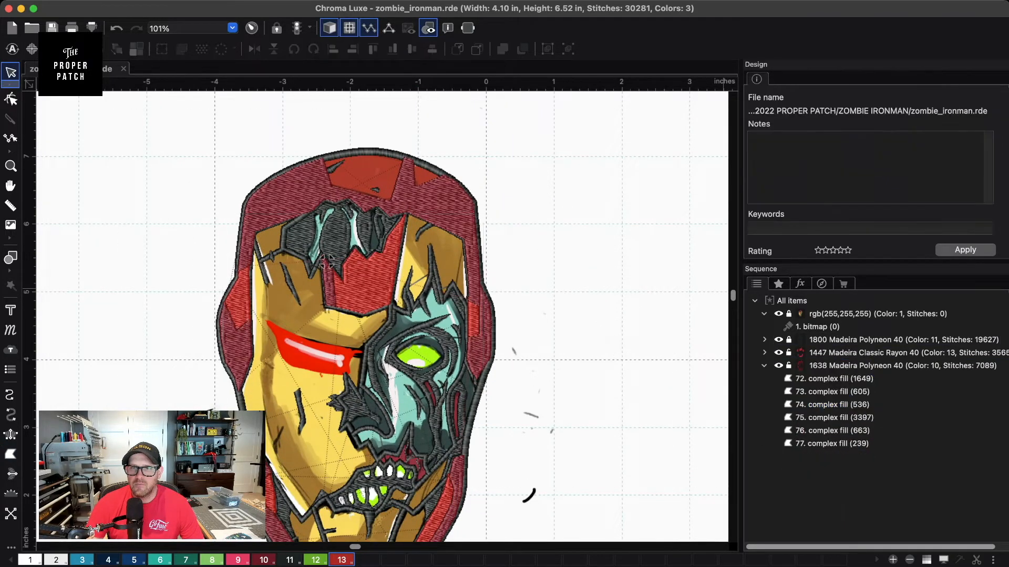
pyautogui.click(326, 260)
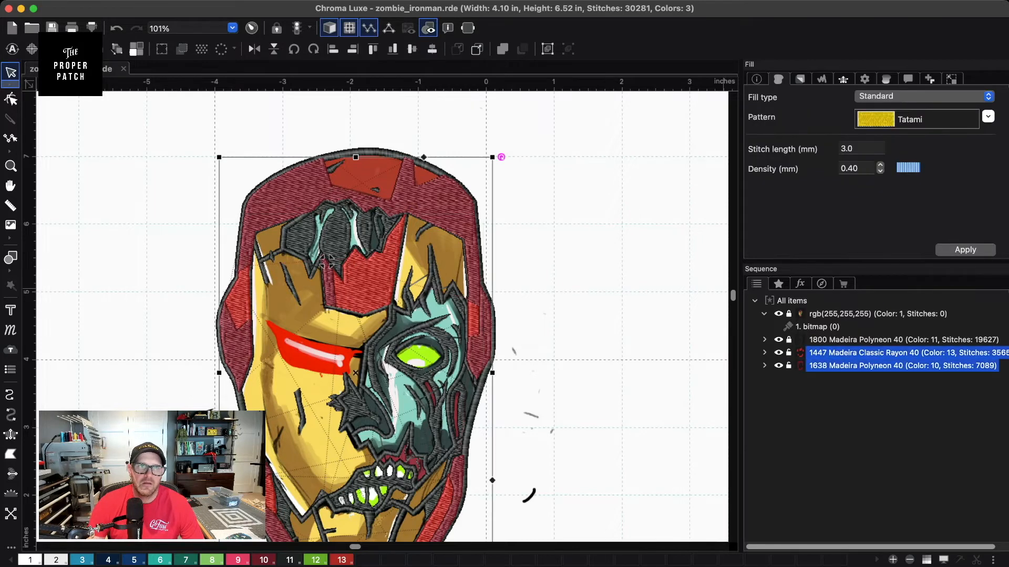
pyautogui.hotkey('shift', 'pagedown')
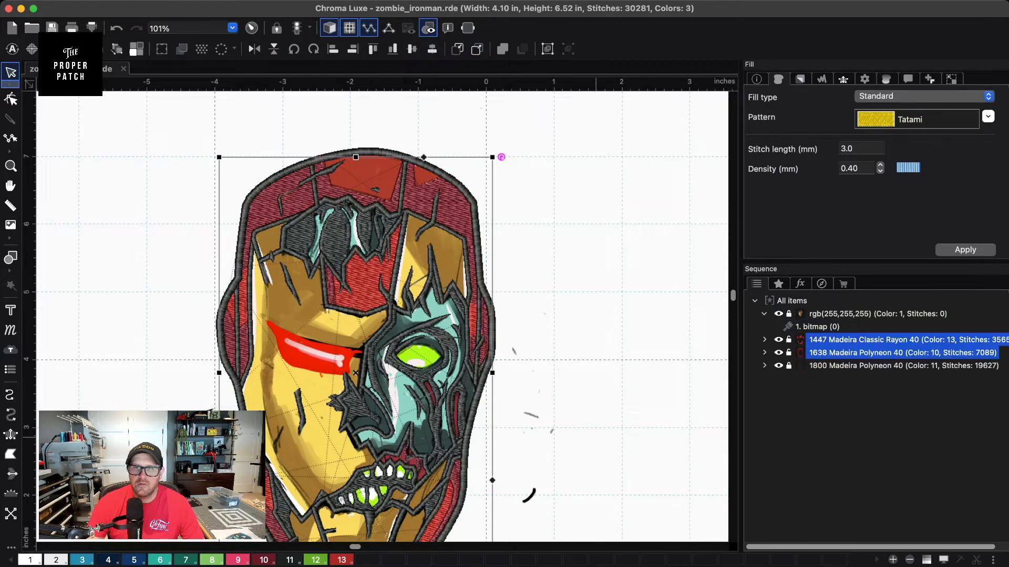
# - Hide the artwork bitmap, inspect the whole stitched design without the 3D preview, and restore the 3D preview
pyautogui.click(330, 27)
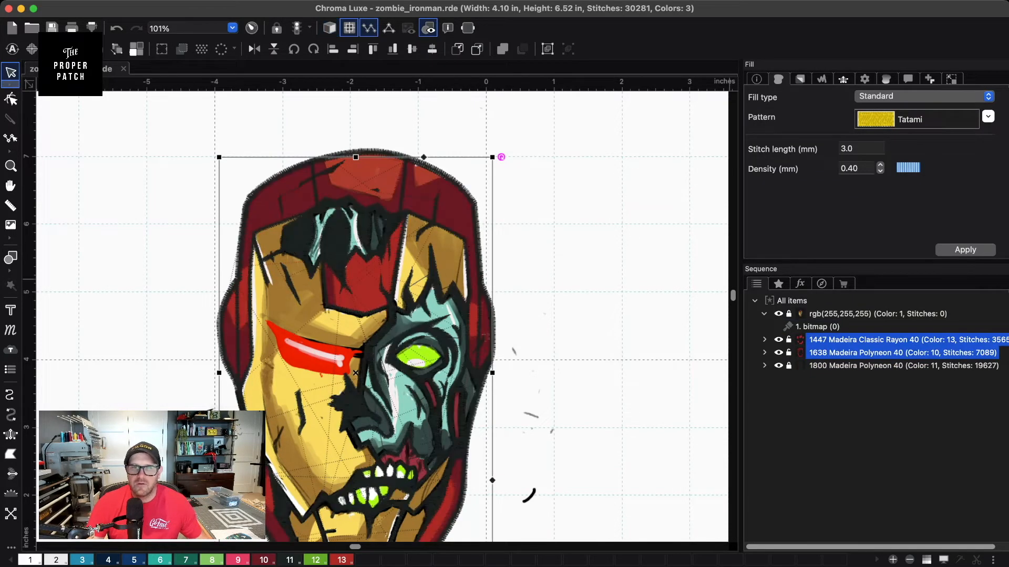
pyautogui.click(877, 314)
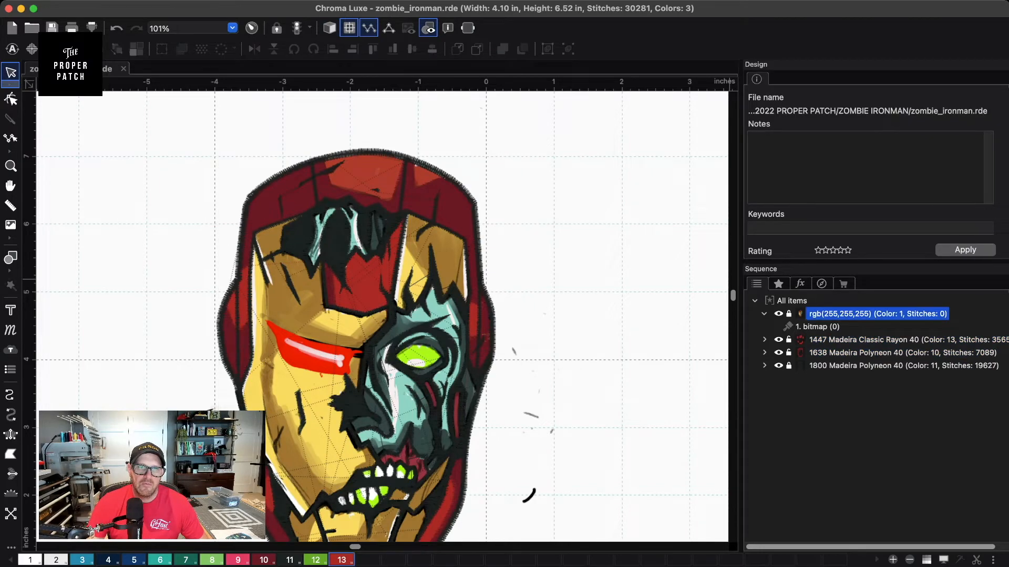
pyautogui.click(778, 313)
pyautogui.scroll(-9, 680, 337)
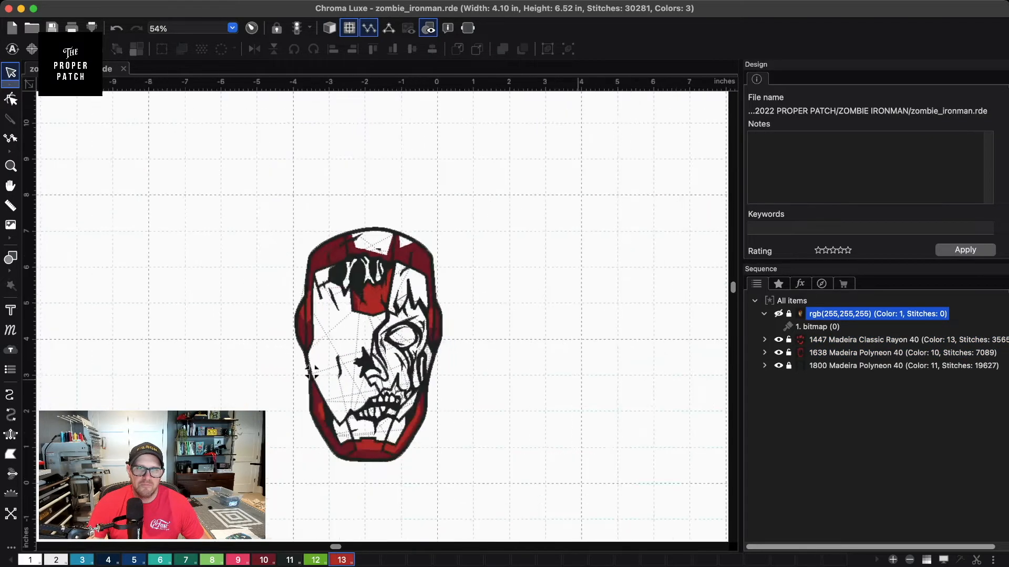
pyautogui.scroll(10, 580, 315)
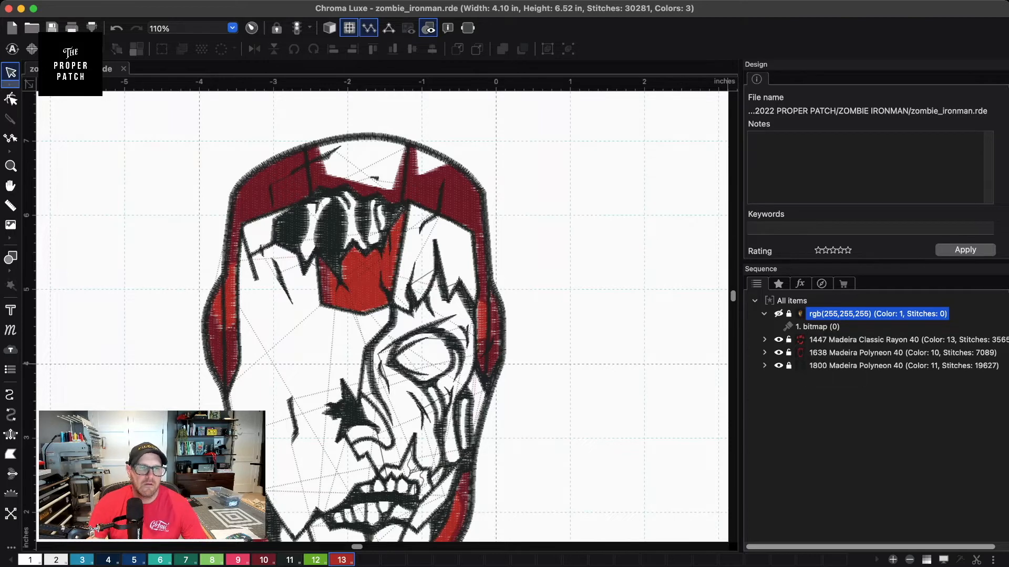
pyautogui.click(846, 340)
pyautogui.click(330, 28)
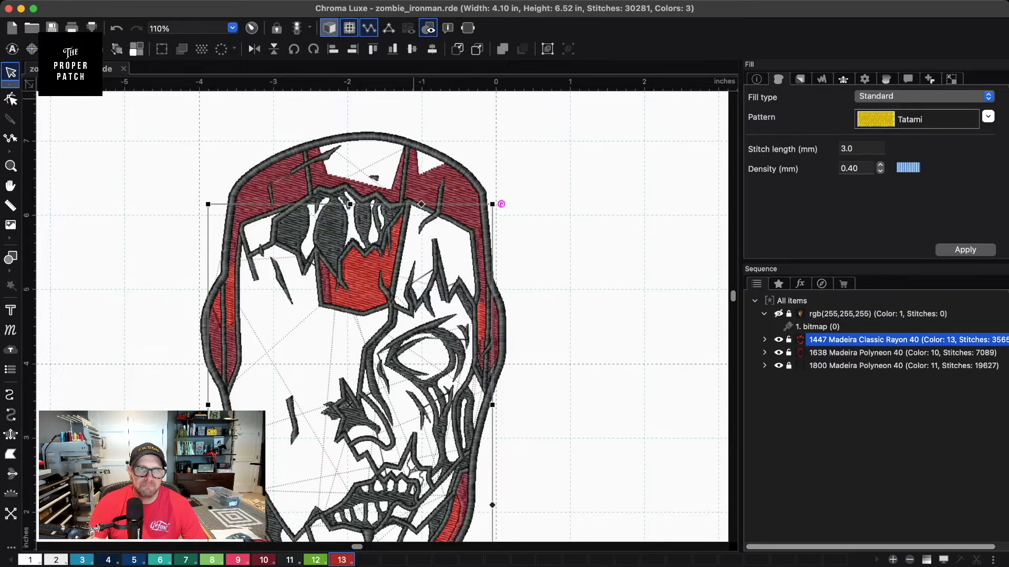
# - Start a colour 13 complex fill outline down the left side and along the lower edge of the empty top helmet panel
pyautogui.click(10, 454)
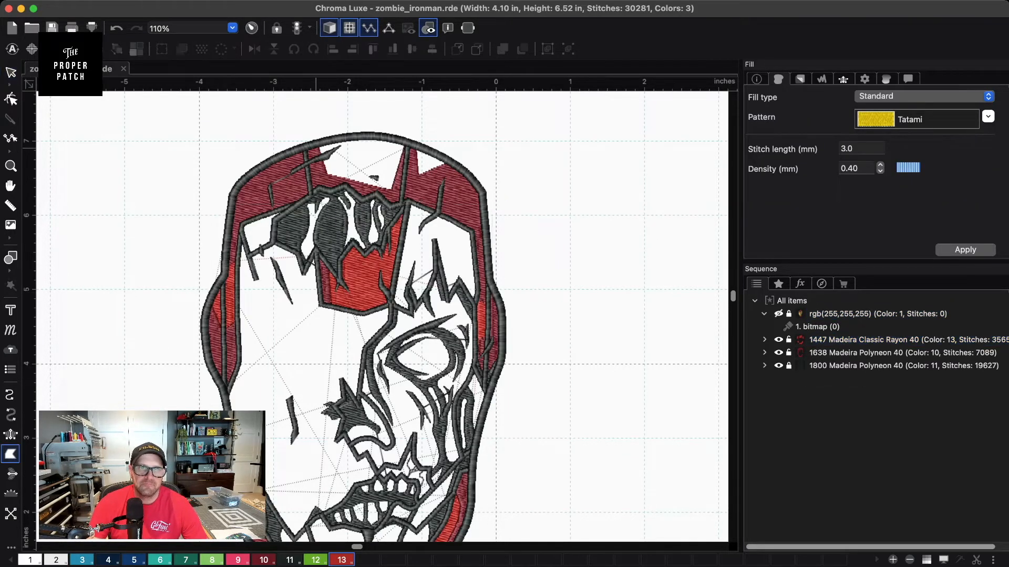
pyautogui.click(310, 144)
pyautogui.scroll(8, 340, 194)
pyautogui.press('space')
pyautogui.moveTo(367, 200); pyautogui.dragTo(426, 462)
pyautogui.click(309, 280)
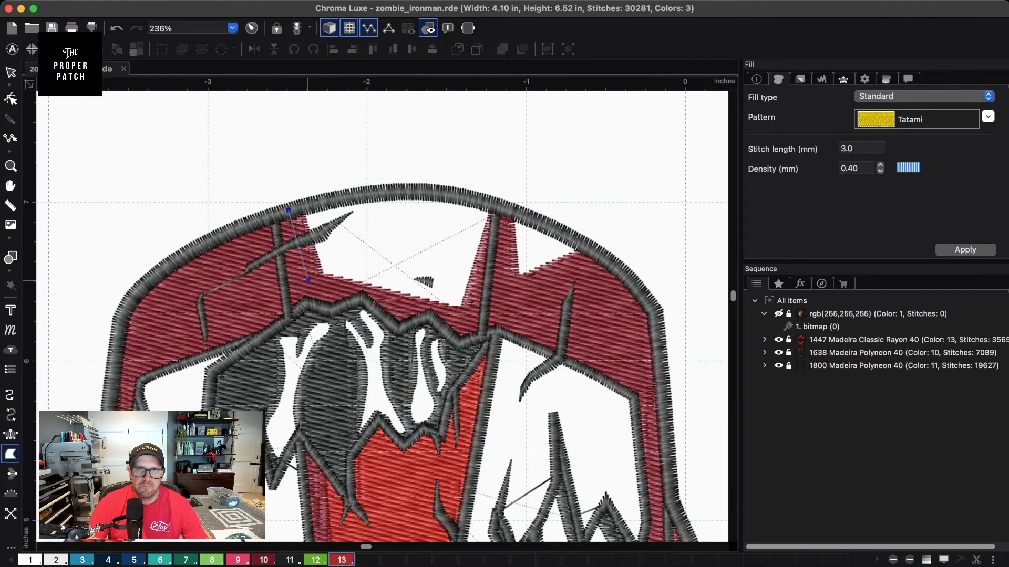
pyautogui.click(419, 308)
pyautogui.click(471, 320)
# - Trace the top helmet panel's right side and curved upper edge, and generate the bright red fill
pyautogui.click(498, 208)
pyautogui.click(443, 192)
pyautogui.click(324, 203)
pyautogui.click(288, 210)
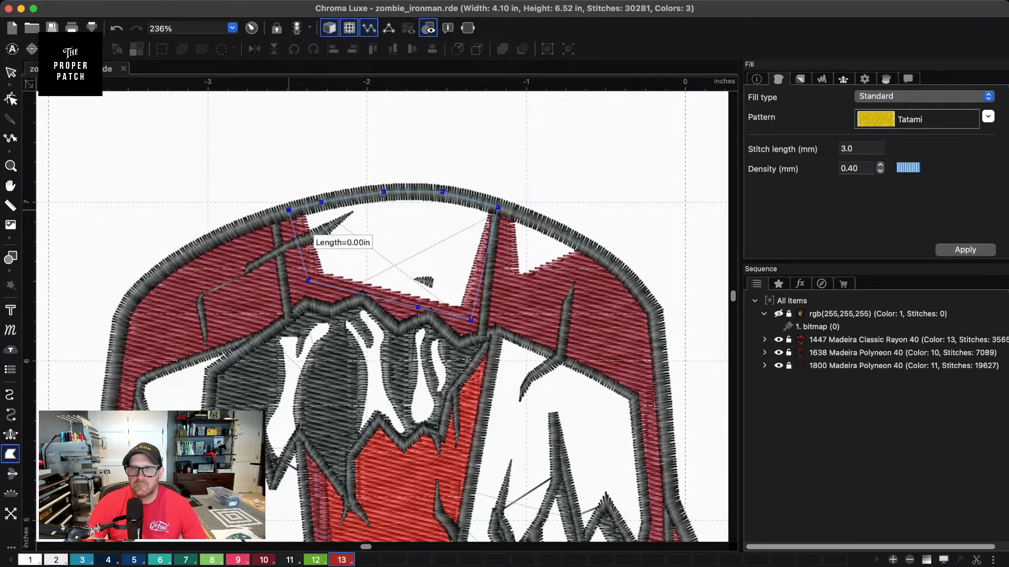
pyautogui.press('Return')
pyautogui.press('Escape')
pyautogui.press('Escape')
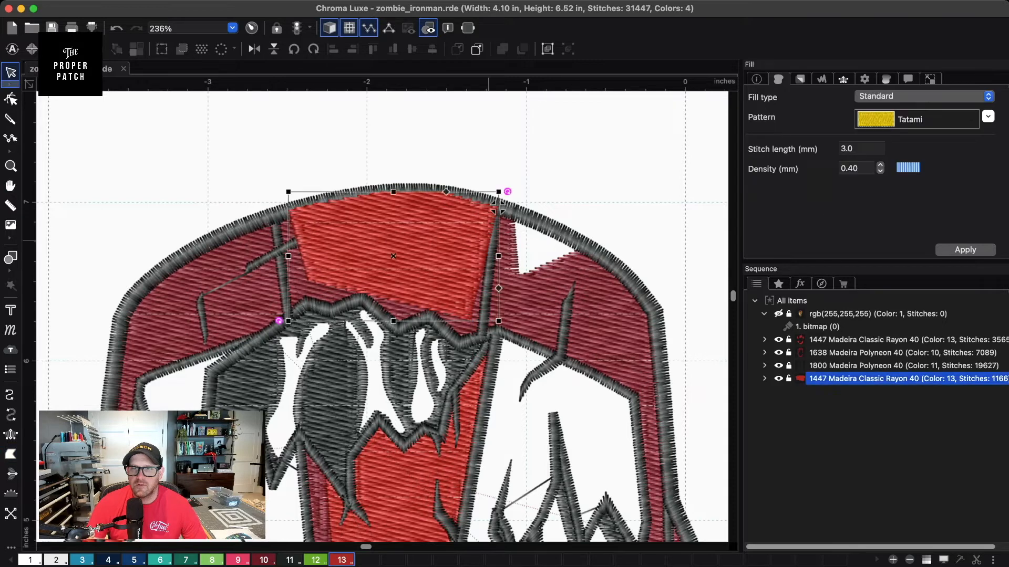
# - Move the new top helmet fill into the 1447 bright red group ahead of the dark red and black groups
pyautogui.press('Escape')
pyautogui.press('Escape')
pyautogui.moveTo(862, 379); pyautogui.dragTo(862, 340)
pyautogui.press('Escape')
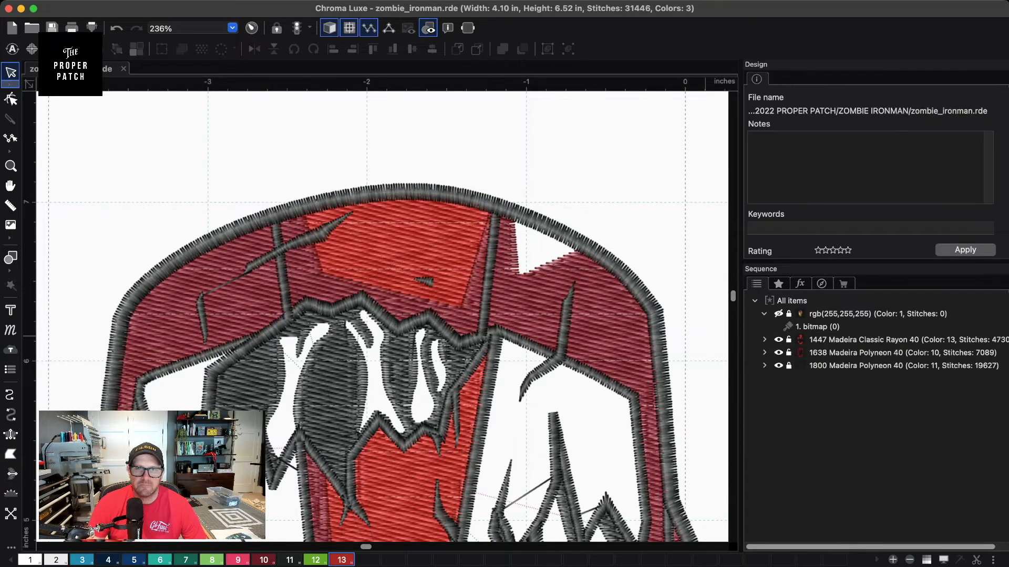
# - Fill the small white triangle on the helmet's upper right in colour 13 and move that fill into the 1447 bright red group
pyautogui.click(10, 454)
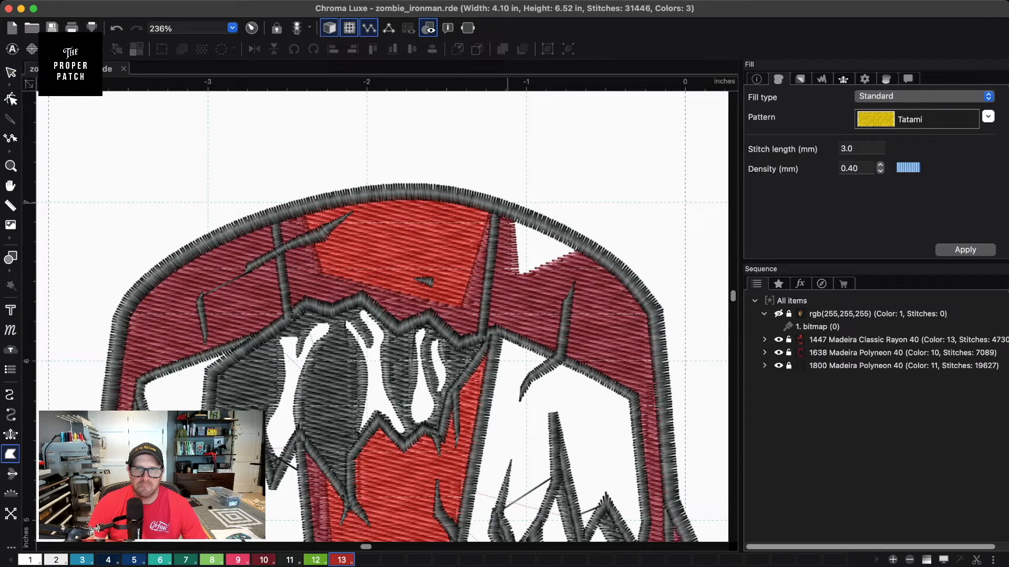
pyautogui.click(503, 207)
pyautogui.click(507, 287)
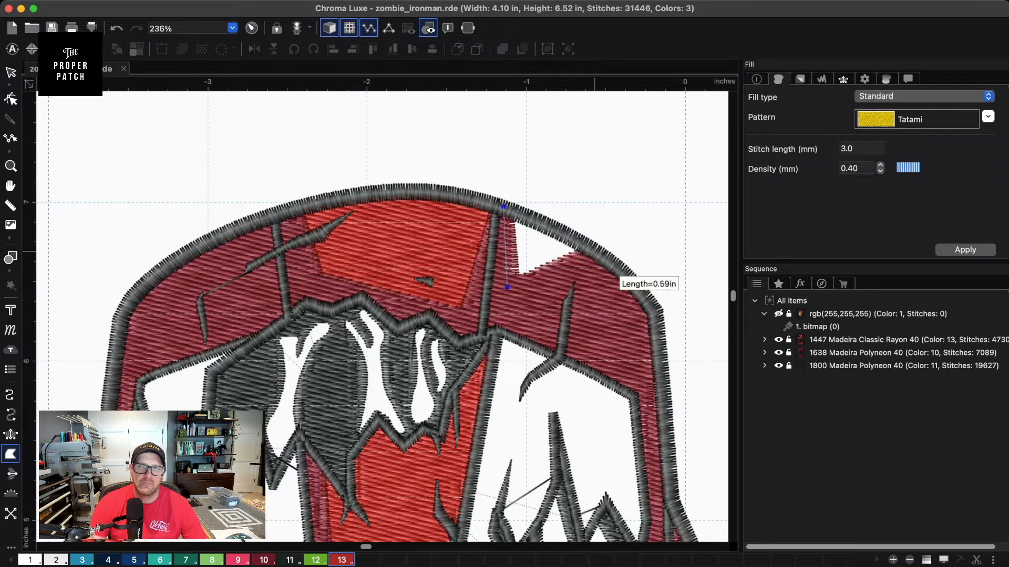
pyautogui.click(595, 252)
pyautogui.click(540, 223)
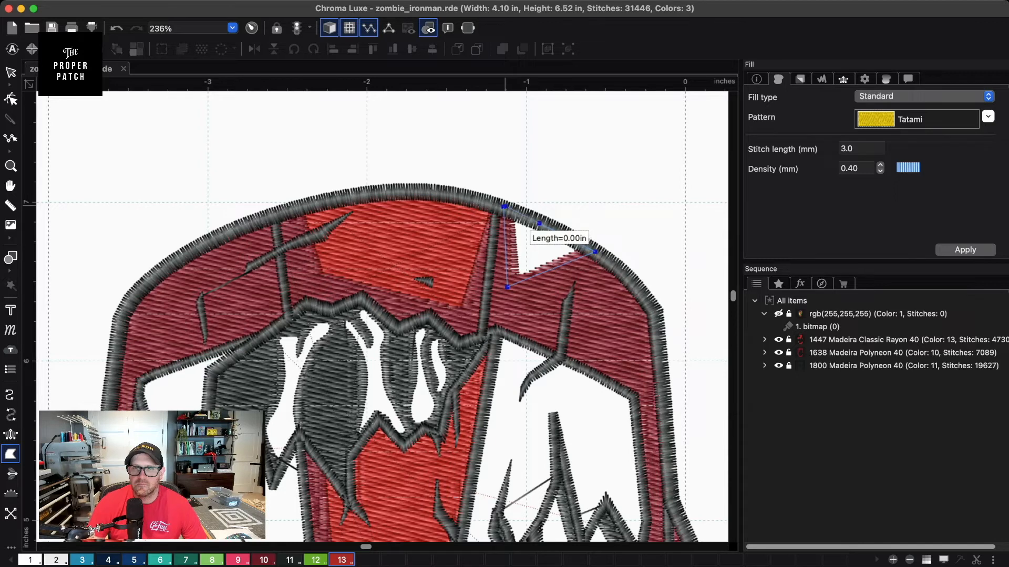
pyautogui.press('Return')
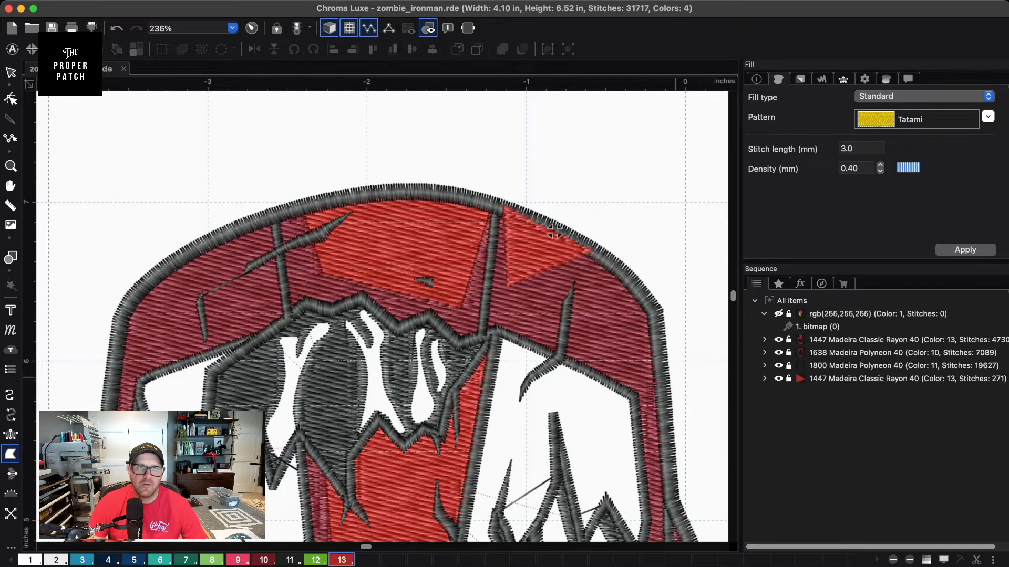
pyautogui.moveTo(851, 379); pyautogui.dragTo(851, 346)
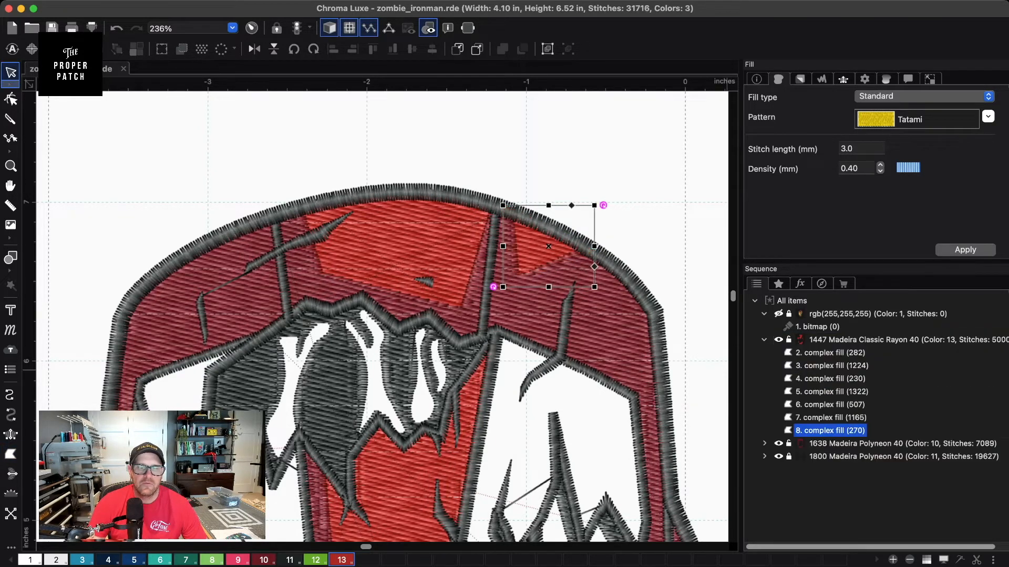
pyautogui.press('Escape')
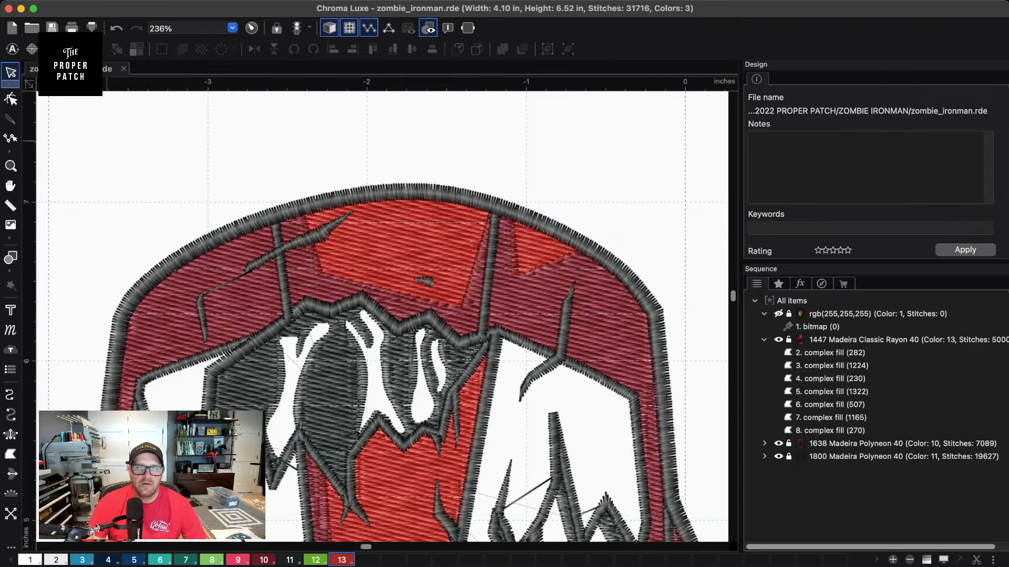
# - Collapse the 1447 bright red group in the sequence and show the artwork bitmap again
pyautogui.scroll(-5, 381, 216)
pyautogui.press('space')
pyautogui.moveTo(647, 488); pyautogui.dragTo(654, 205)
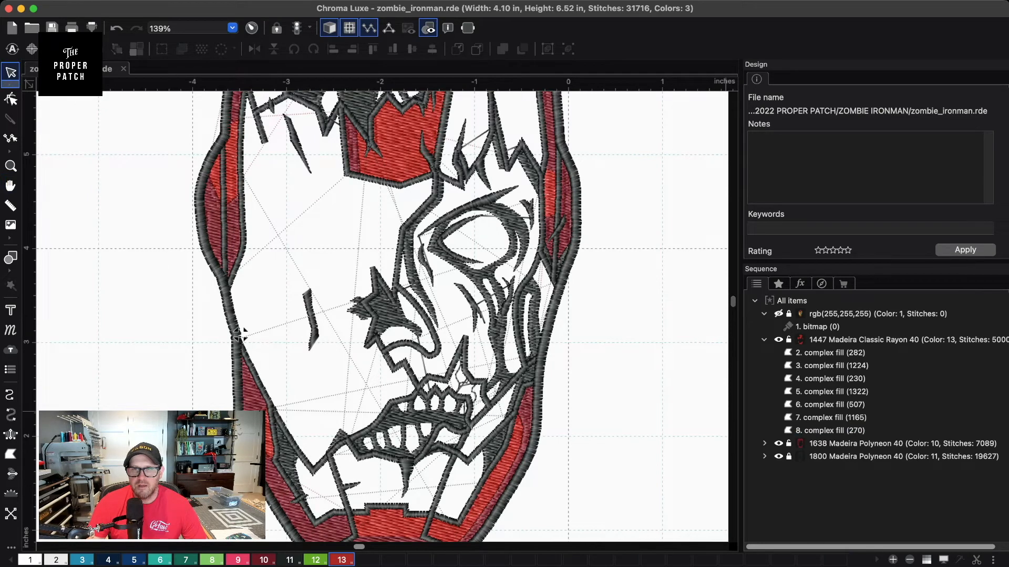
pyautogui.click(764, 340)
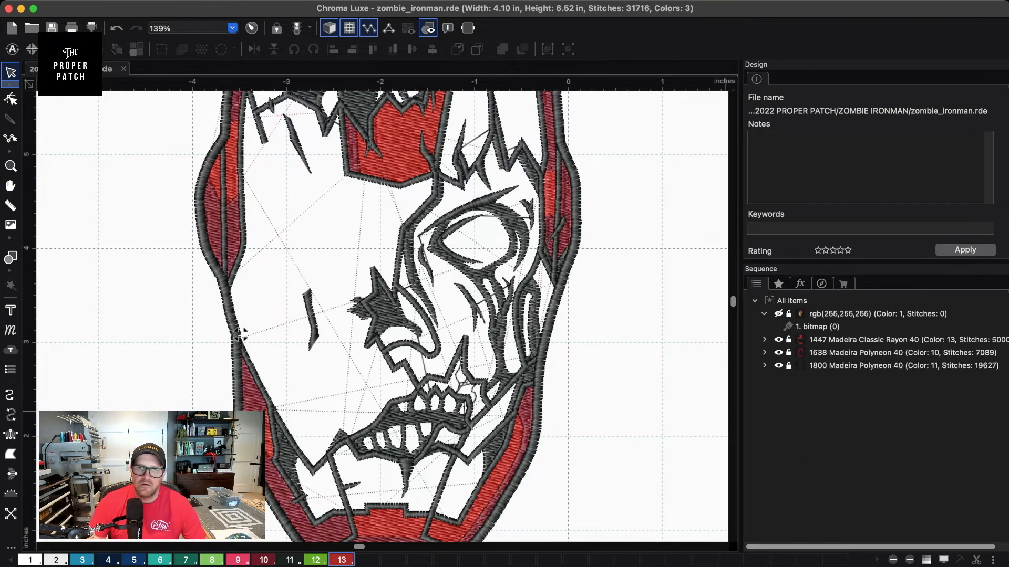
pyautogui.click(876, 314)
pyautogui.click(779, 314)
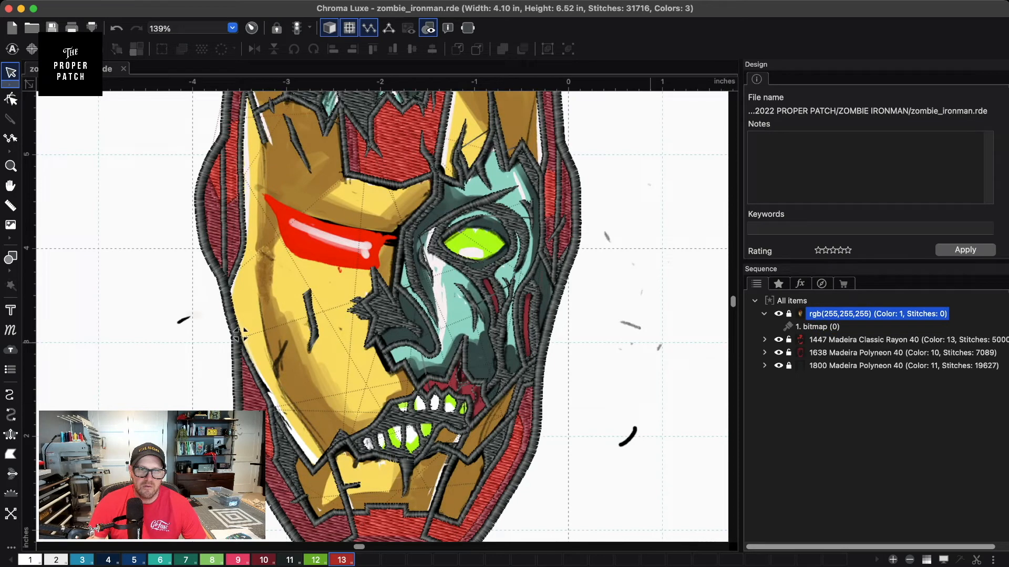
# - Add the dark gold thread 1191 Madeira Classic Rayon 40 to the palette as colour 14
pyautogui.click(903, 366)
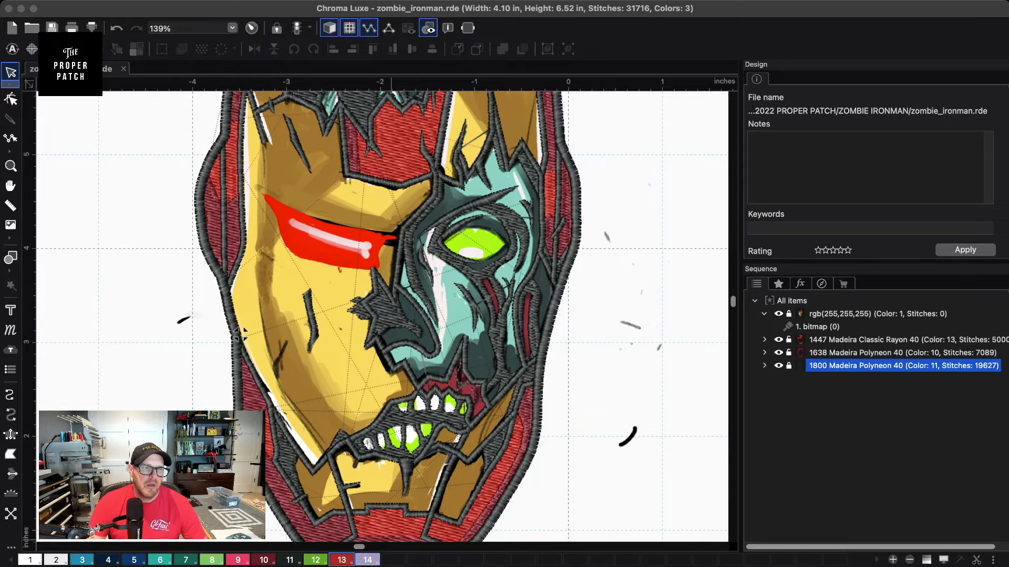
pyautogui.click(239, 334)
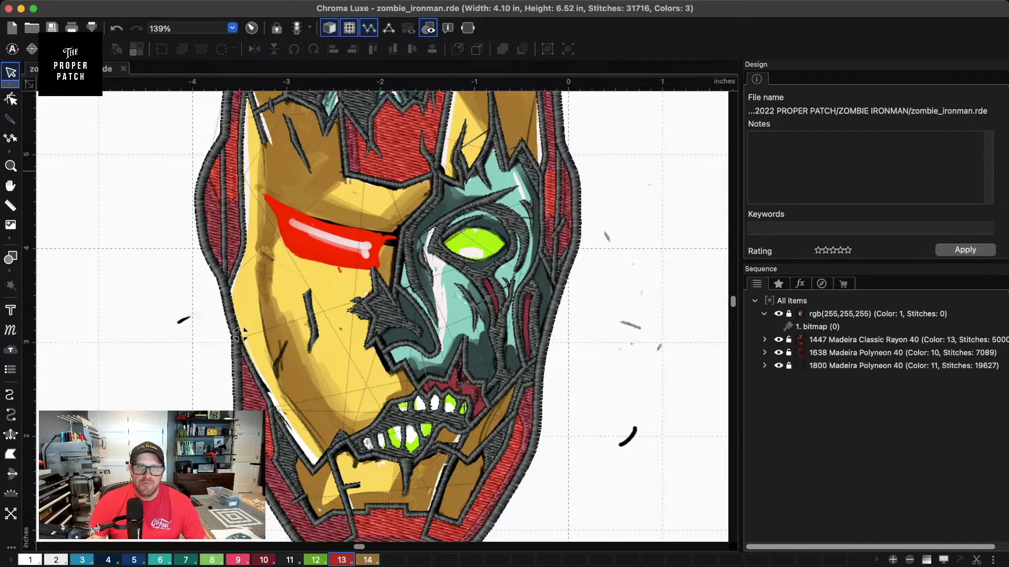
# - Start a complex fill outline down the chin's left edge and along its lower outline to the centre notch's left corner
pyautogui.click(10, 454)
pyautogui.scroll(4, 306, 439)
pyautogui.press('space')
pyautogui.moveTo(307, 439); pyautogui.dragTo(322, 336)
pyautogui.moveTo(186, 239); pyautogui.dragTo(215, 93)
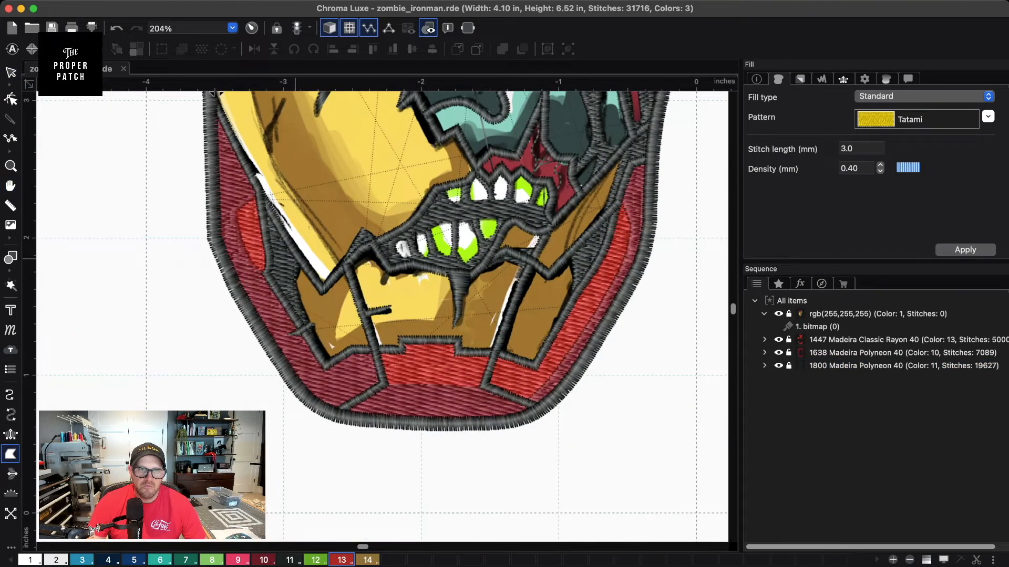
pyautogui.click(288, 277)
pyautogui.click(300, 324)
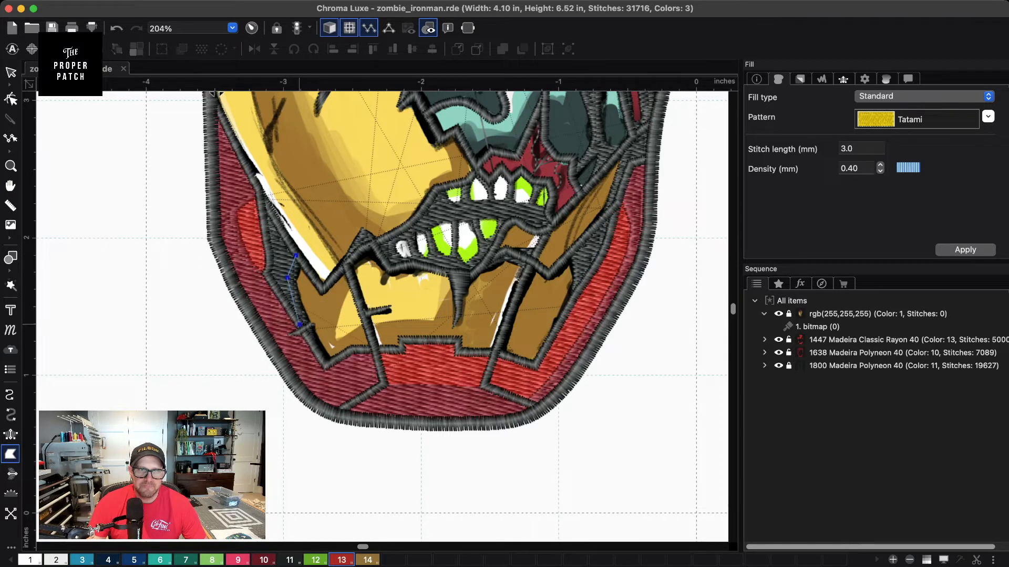
pyautogui.click(325, 365)
pyautogui.click(353, 349)
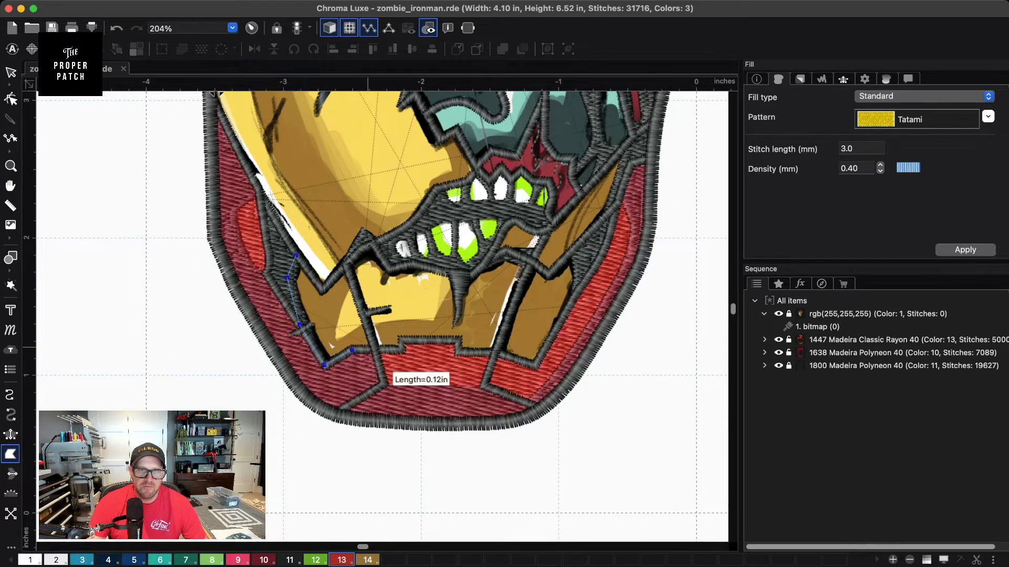
pyautogui.click(387, 348)
pyautogui.click(402, 349)
pyautogui.click(401, 338)
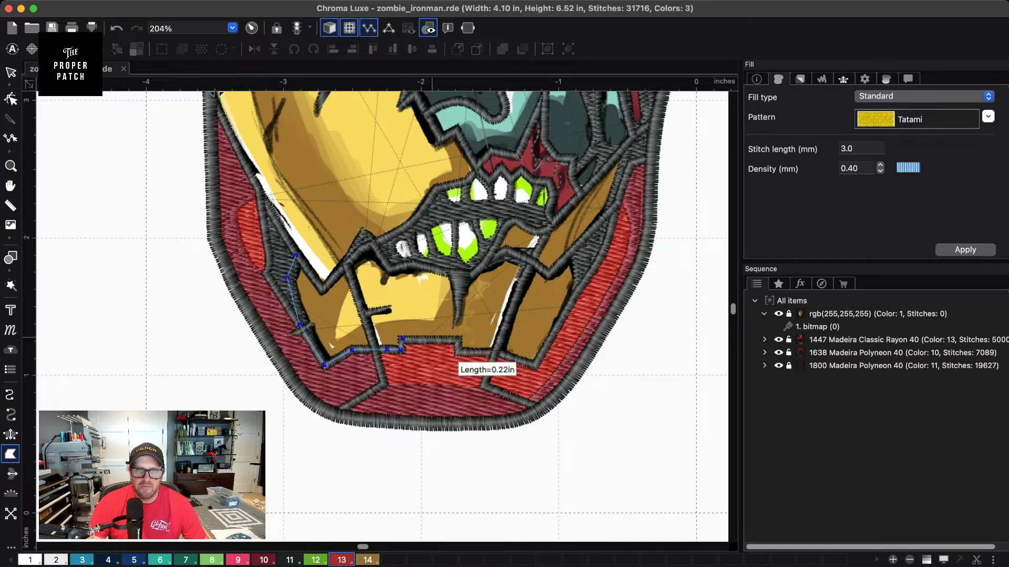
# - Continue the chin outline across the centre notch, up the right jaw to its tip and back toward the mouth corner
pyautogui.click(459, 339)
pyautogui.click(459, 352)
pyautogui.click(498, 352)
pyautogui.click(537, 368)
pyautogui.click(585, 281)
pyautogui.click(583, 240)
pyautogui.click(612, 210)
pyautogui.click(636, 135)
pyautogui.click(598, 178)
pyautogui.click(573, 203)
pyautogui.click(552, 225)
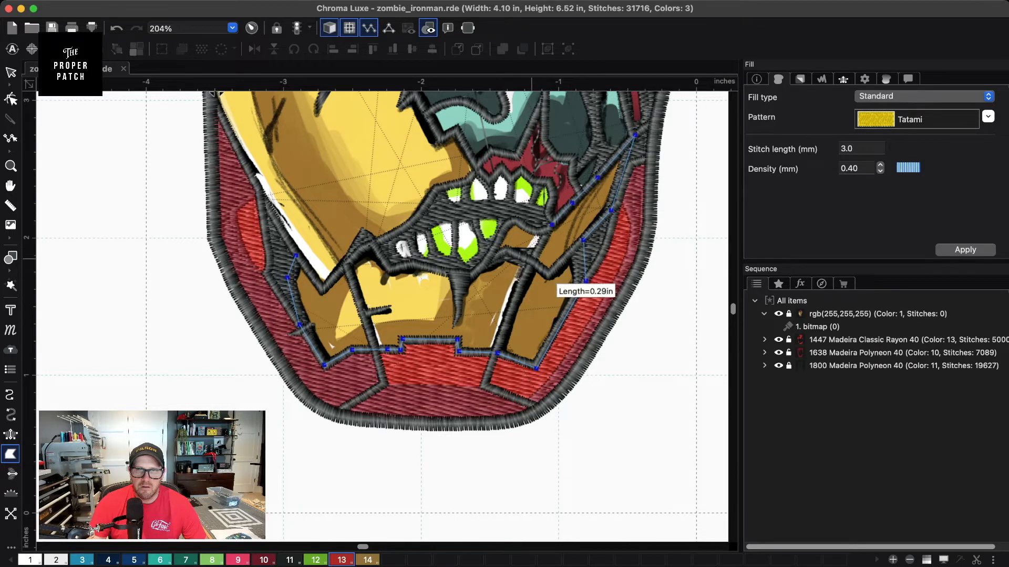
# - Trace beneath the teeth back to the chin's left side and generate one fill covering the whole chin
pyautogui.click(542, 231)
pyautogui.click(530, 228)
pyautogui.click(516, 219)
pyautogui.click(507, 228)
pyautogui.click(484, 264)
pyautogui.click(465, 279)
pyautogui.click(443, 270)
pyautogui.click(406, 264)
pyautogui.click(391, 269)
pyautogui.click(372, 243)
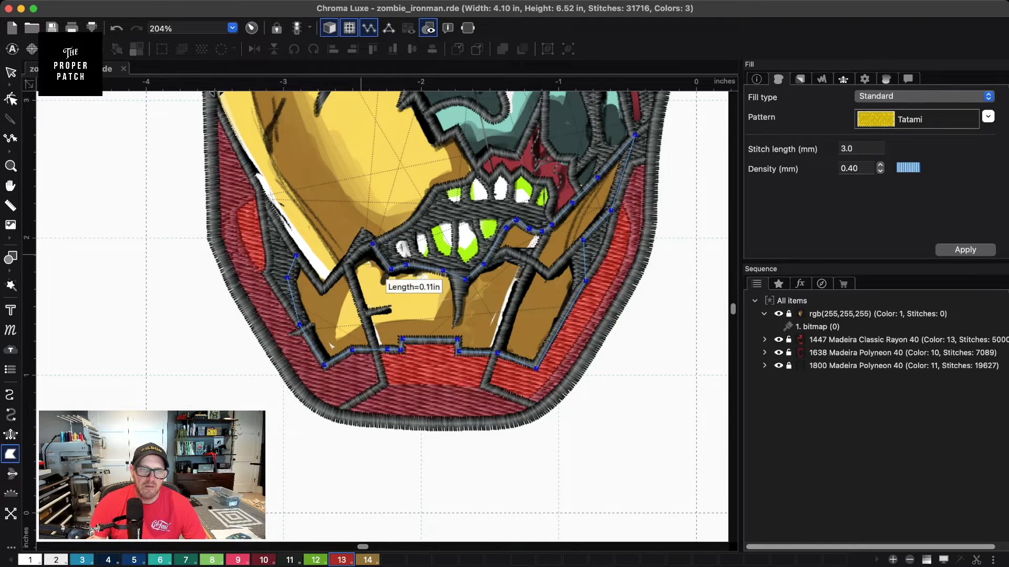
pyautogui.click(346, 265)
pyautogui.click(323, 289)
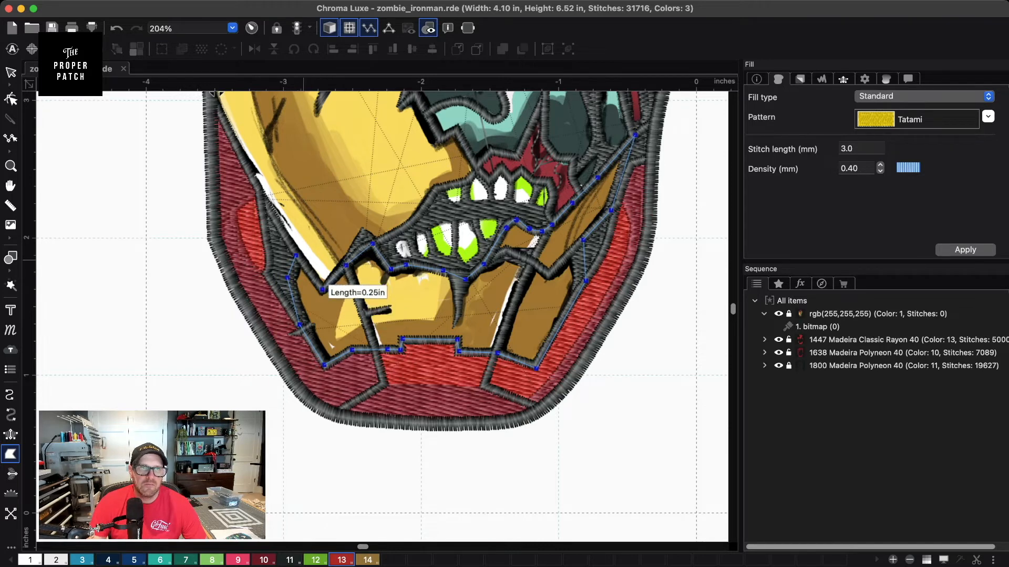
pyautogui.click(612, 210)
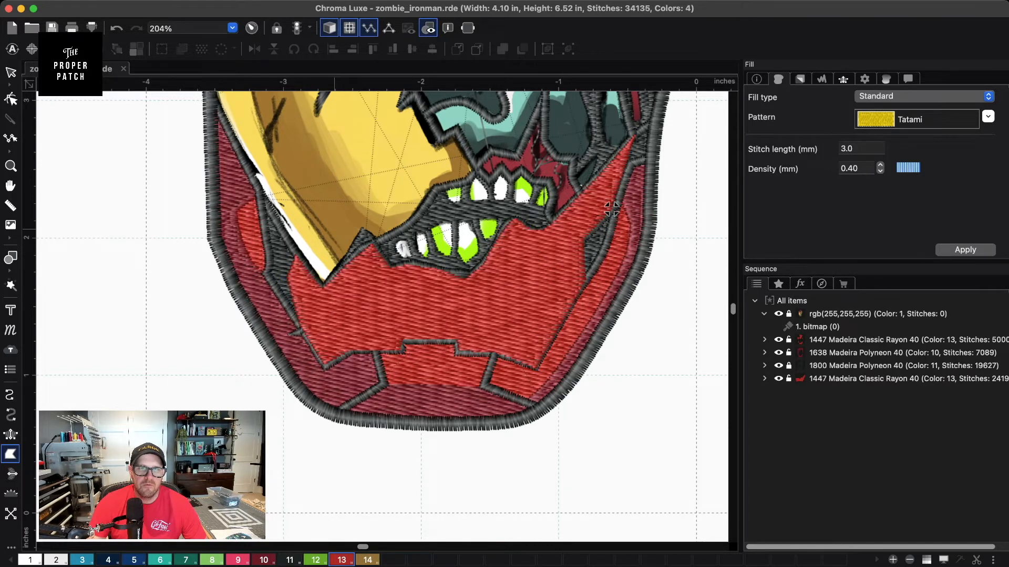
# - Recolour the chin fill to colour 14 and turn off the 3D stitch view
pyautogui.press('Escape')
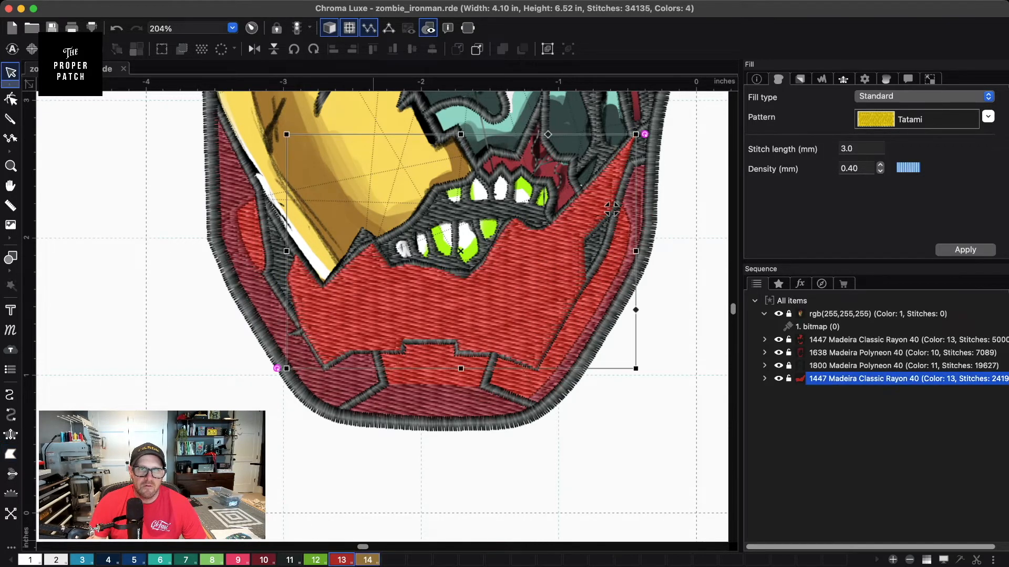
pyautogui.click(370, 560)
pyautogui.click(330, 27)
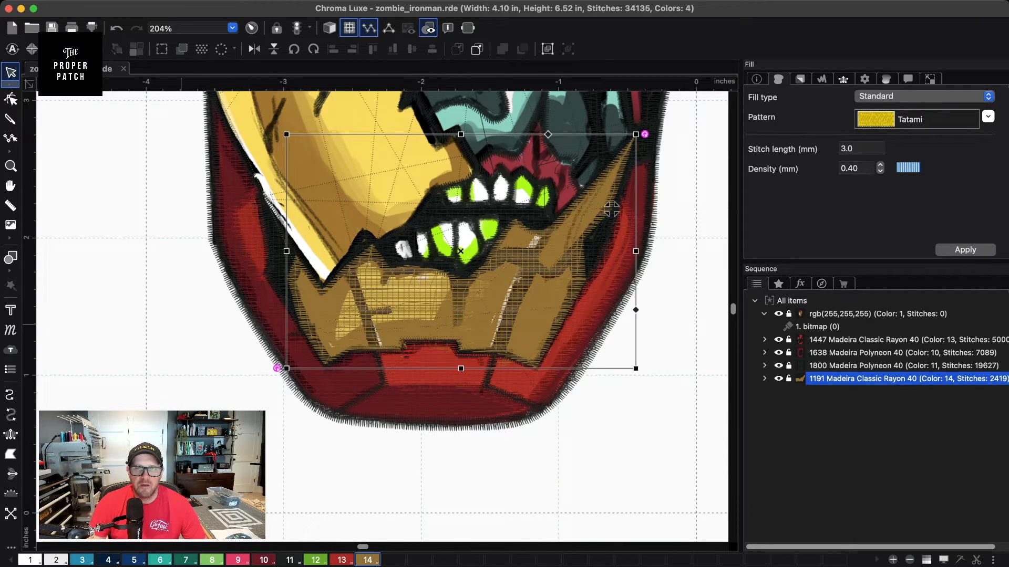
pyautogui.press('Escape')
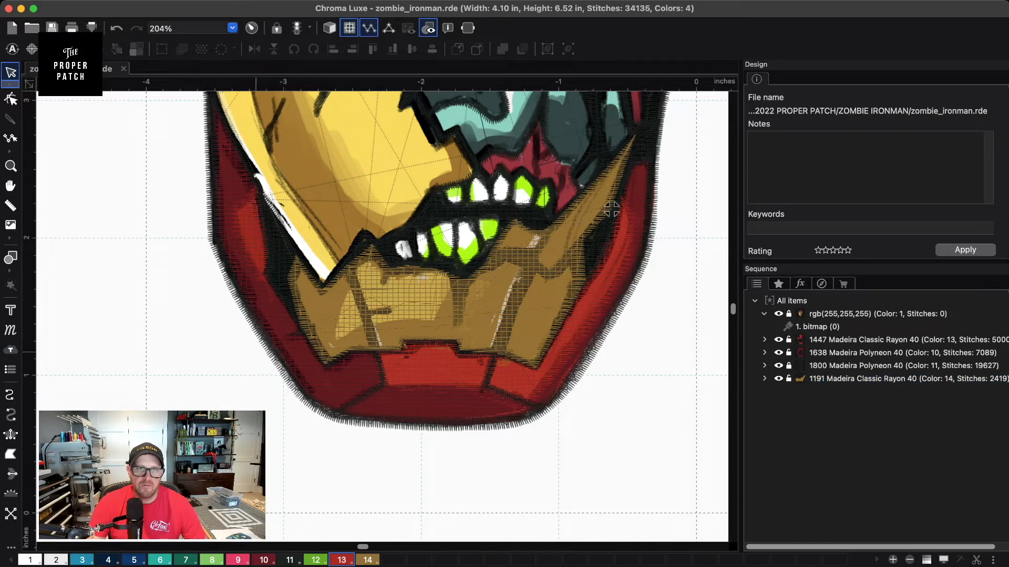
# - Undo the recolouring and delete the whole-chin fill
pyautogui.press('super+z')
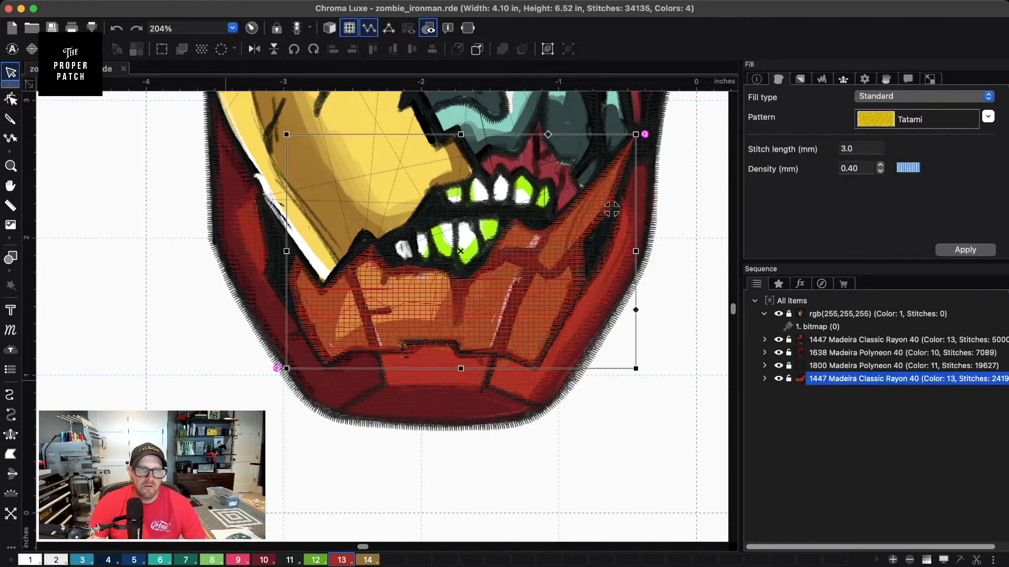
pyautogui.press('Delete')
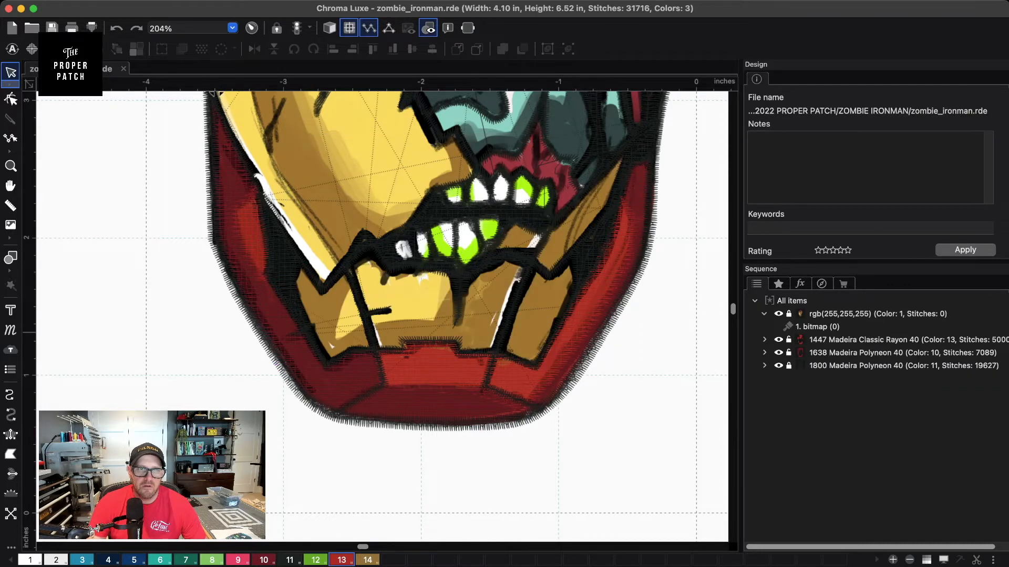
# - Restore the 3D stitch view and outline a new complex fill down the chin's left side and along its notched lower edge
pyautogui.click(10, 454)
pyautogui.click(330, 28)
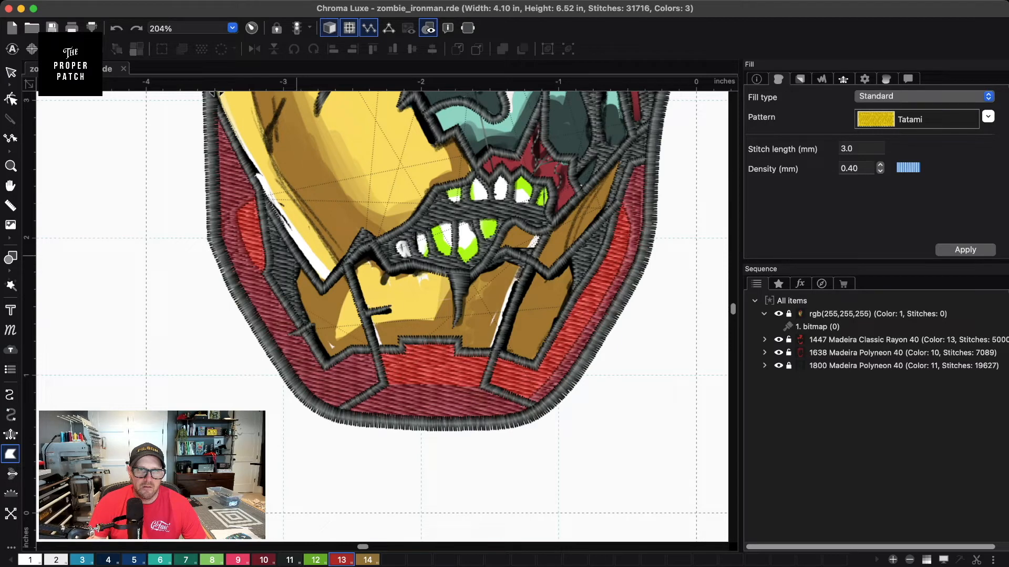
pyautogui.click(288, 284)
pyautogui.click(312, 345)
pyautogui.click(324, 366)
pyautogui.click(353, 349)
pyautogui.click(401, 350)
pyautogui.click(403, 340)
pyautogui.click(459, 340)
pyautogui.click(457, 350)
pyautogui.click(498, 353)
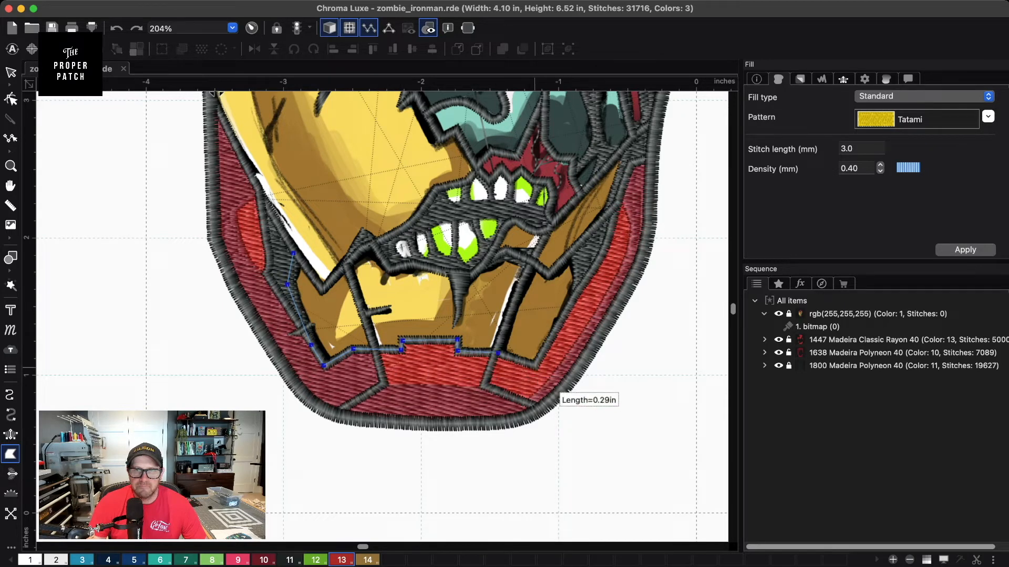
# - Extend the chin outline up the right jaw to its pointed tip and back down to the mouth's right corner
pyautogui.click(585, 281)
pyautogui.click(581, 242)
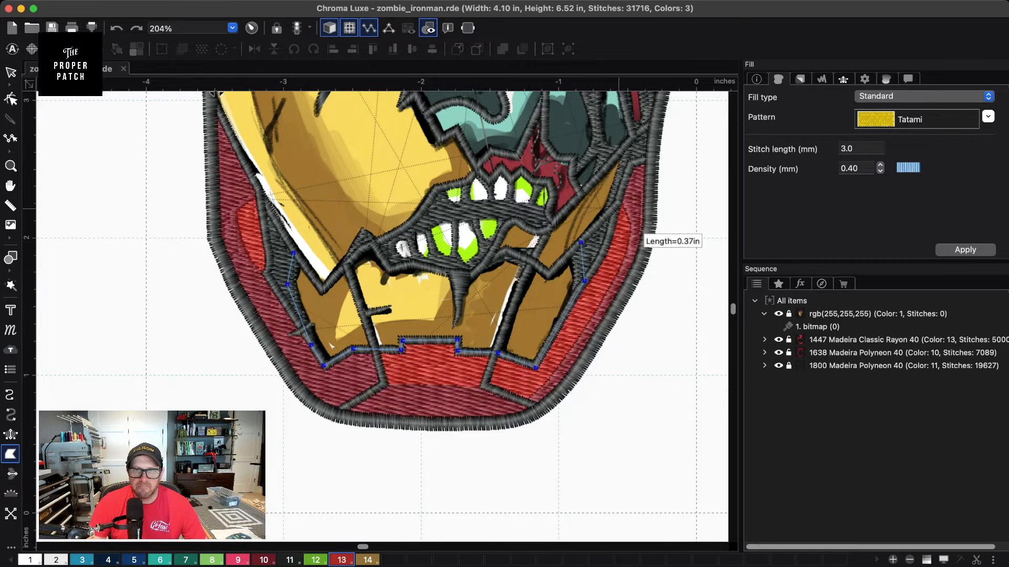
pyautogui.click(613, 208)
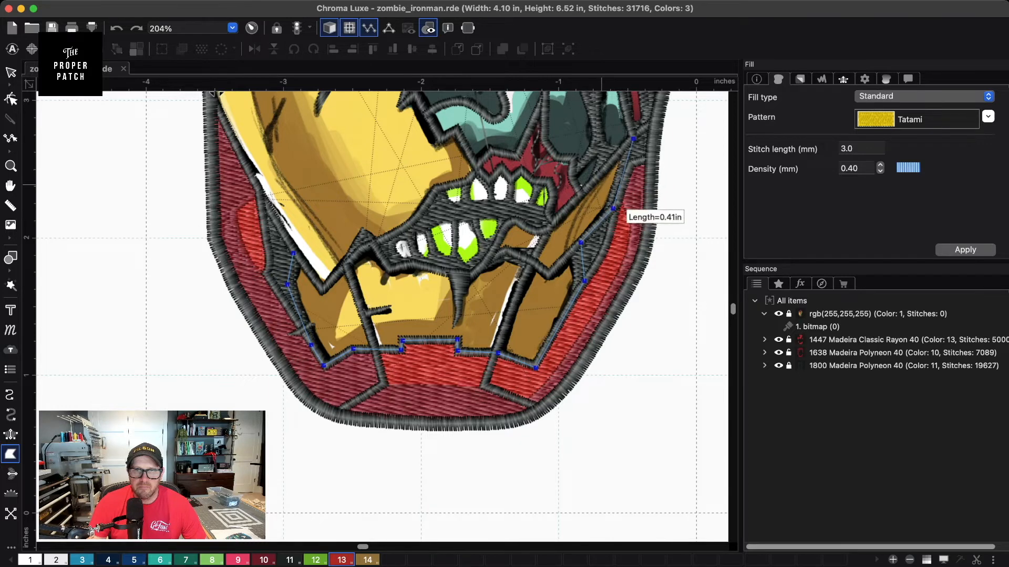
pyautogui.click(550, 225)
pyautogui.click(543, 232)
pyautogui.click(525, 226)
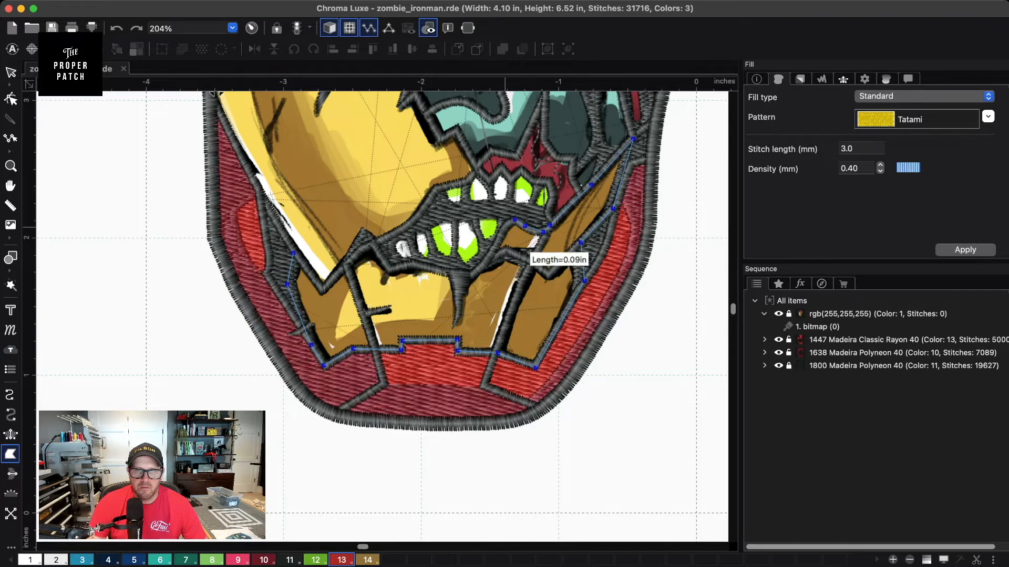
# - Trace below the right teeth to the mouth's lowest point, then along the lower edge of the light yellow chin highlight
pyautogui.click(515, 219)
pyautogui.click(502, 232)
pyautogui.click(486, 260)
pyautogui.click(471, 276)
pyautogui.click(457, 275)
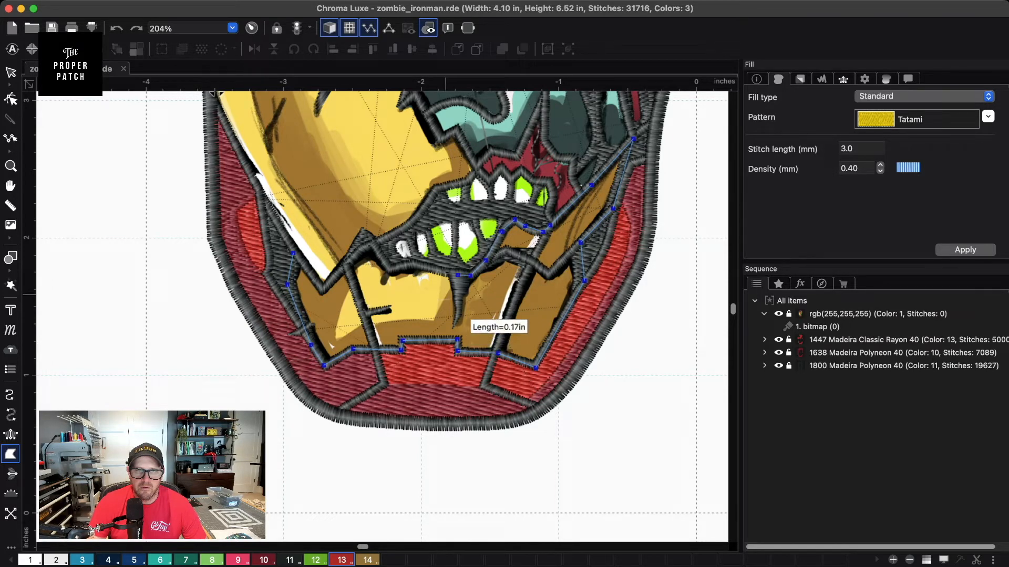
pyautogui.click(433, 320)
pyautogui.click(408, 319)
pyautogui.click(389, 321)
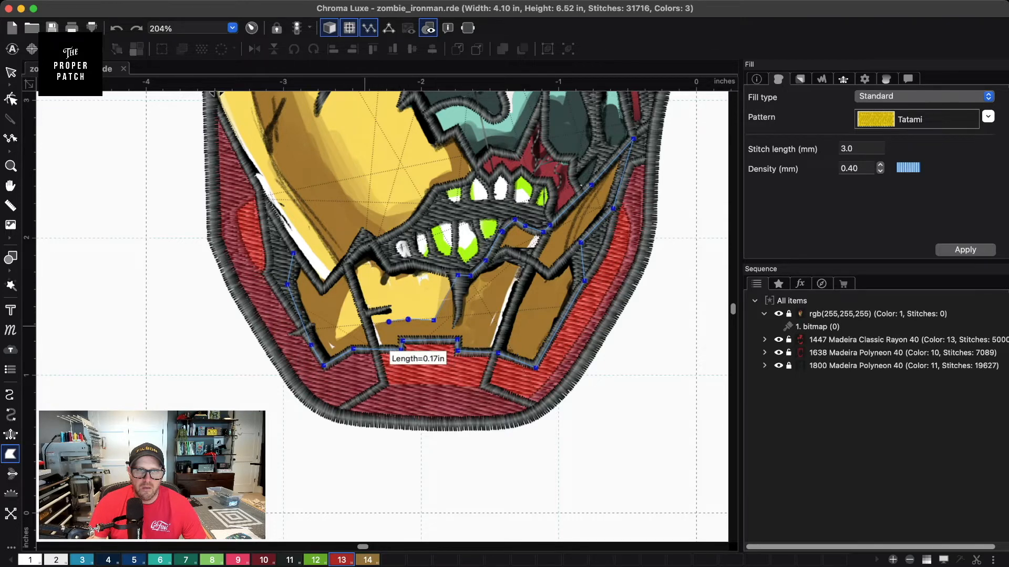
pyautogui.click(364, 328)
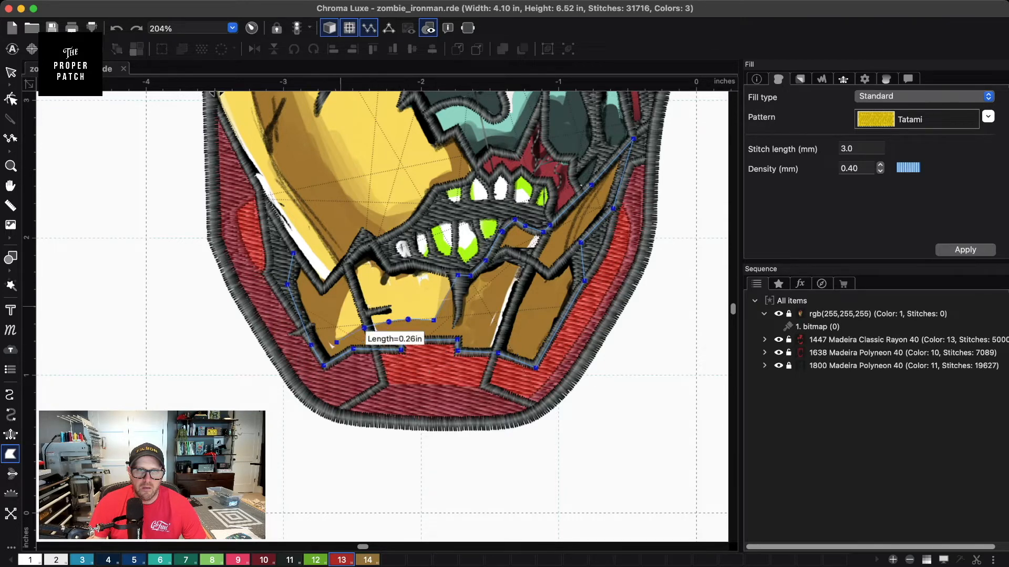
# - Trace up the highlight's left edge and around the mouth's left corner, and generate the chin fill with the light yellow area left open
pyautogui.click(342, 318)
pyautogui.click(354, 289)
pyautogui.click(368, 266)
pyautogui.click(380, 253)
pyautogui.click(372, 241)
pyautogui.click(349, 264)
pyautogui.click(321, 289)
pyautogui.click(630, 141)
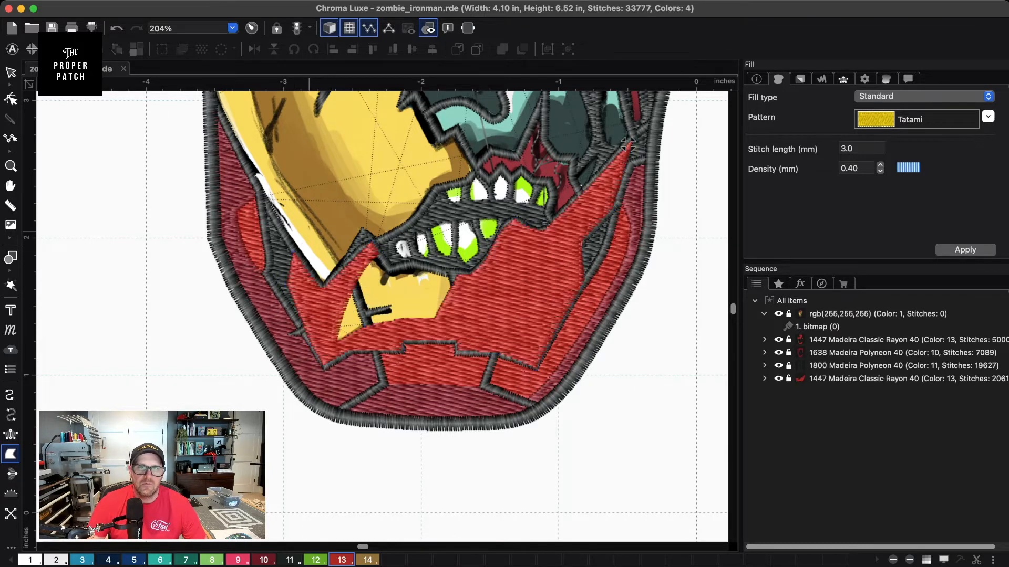
# - Recolour the new chin fill to dark gold colour 14 and deselect it
pyautogui.press('Escape')
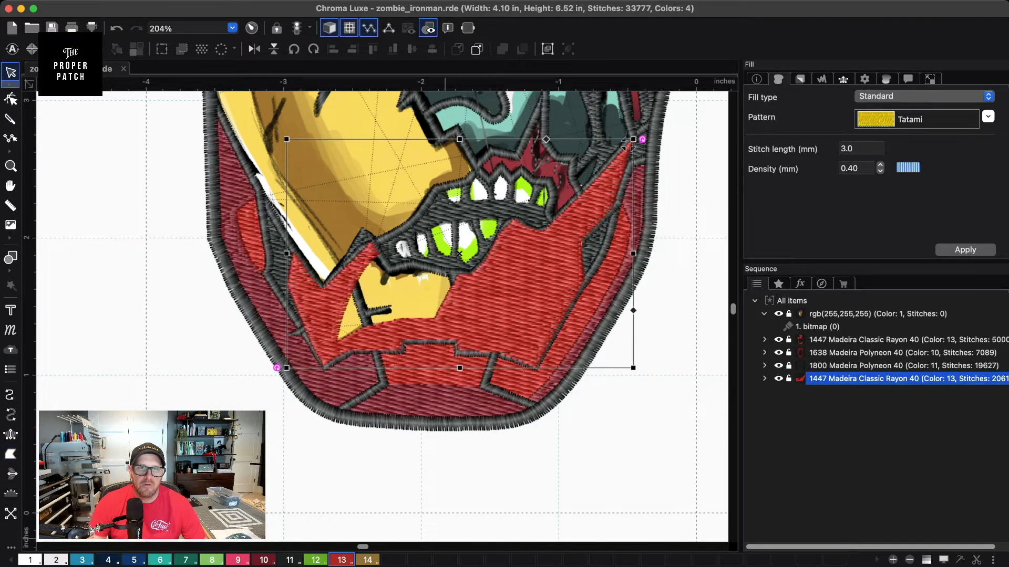
pyautogui.click(368, 560)
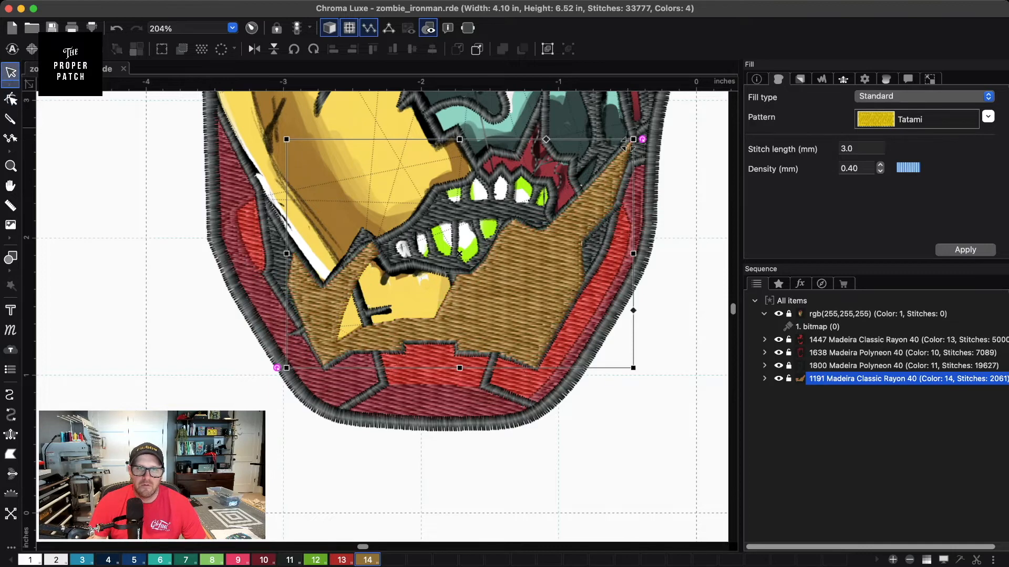
pyautogui.press('Escape')
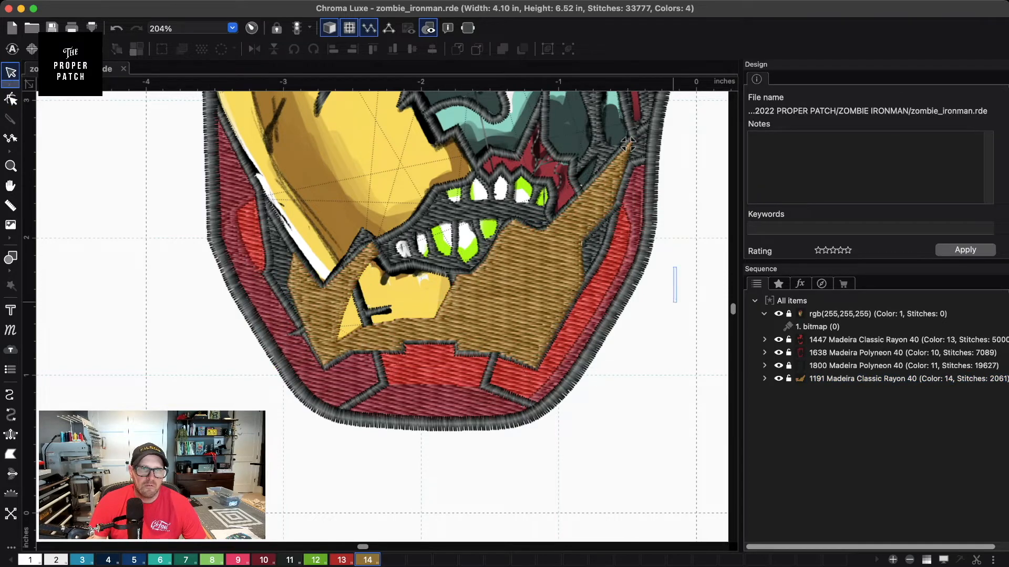
# - Start a complex fill on the dark gold shadow above the upper teeth, tracing its curved left edge down to the lip
pyautogui.moveTo(628, 143); pyautogui.dragTo(594, 313)
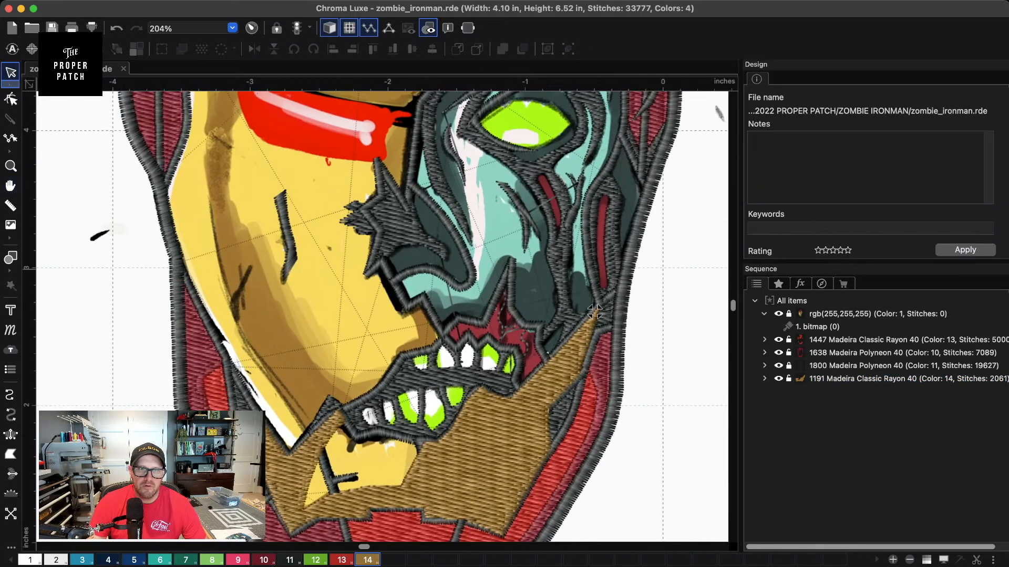
pyautogui.click(10, 455)
pyautogui.click(408, 307)
pyautogui.rightClick(419, 330)
pyautogui.rightClick(421, 339)
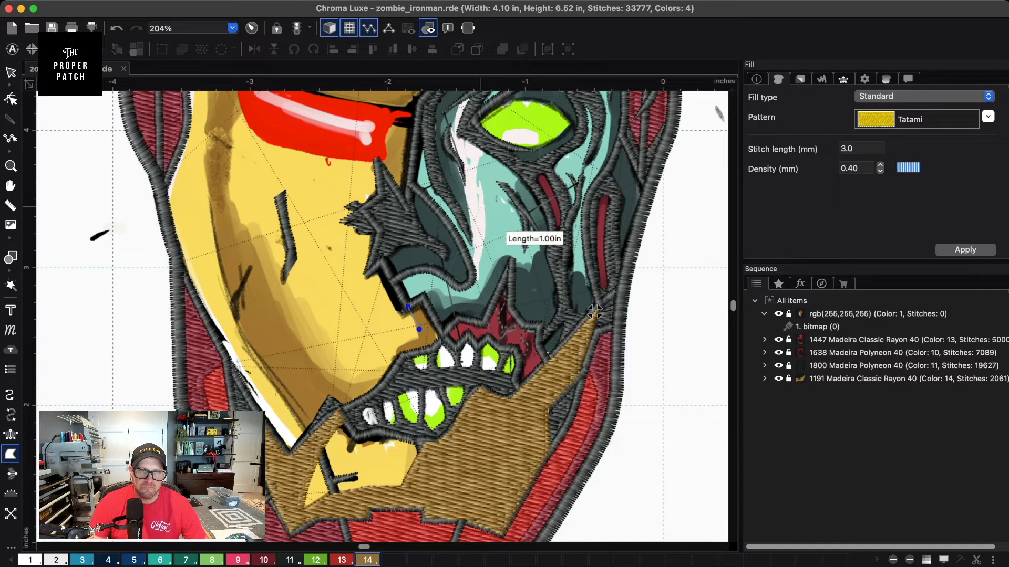
pyautogui.rightClick(405, 343)
pyautogui.rightClick(394, 354)
pyautogui.click(384, 379)
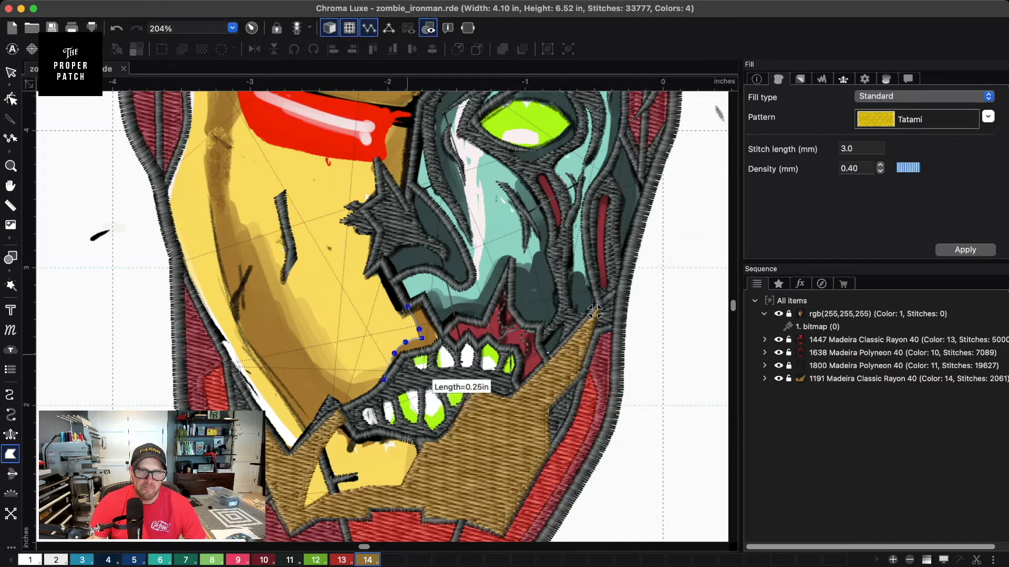
# - Trace the shadow's edge along the upper lip and back up its right side, and generate the dark gold fill
pyautogui.rightClick(403, 358)
pyautogui.rightClick(434, 349)
pyautogui.click(443, 337)
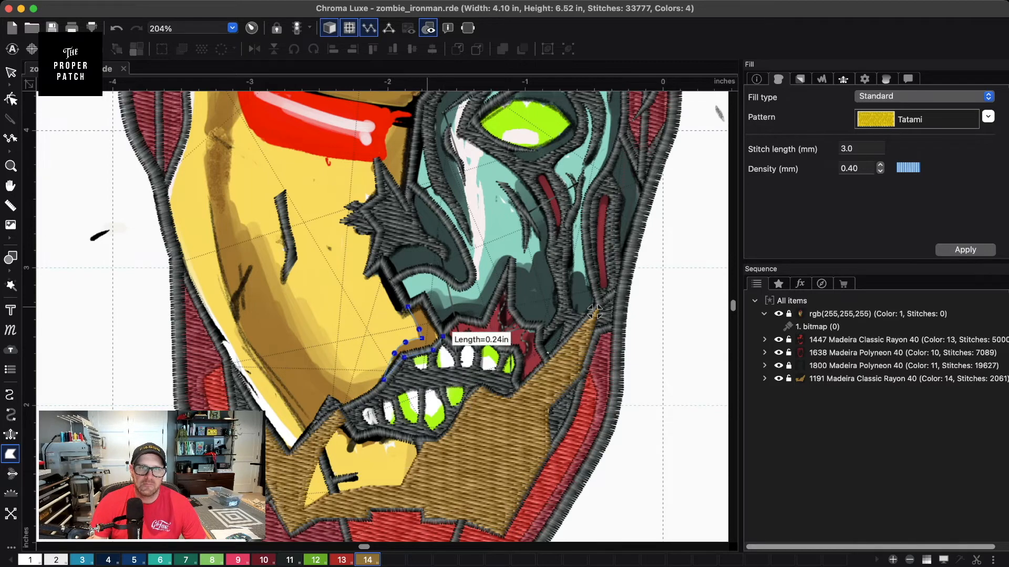
pyautogui.click(424, 299)
pyautogui.press('Return')
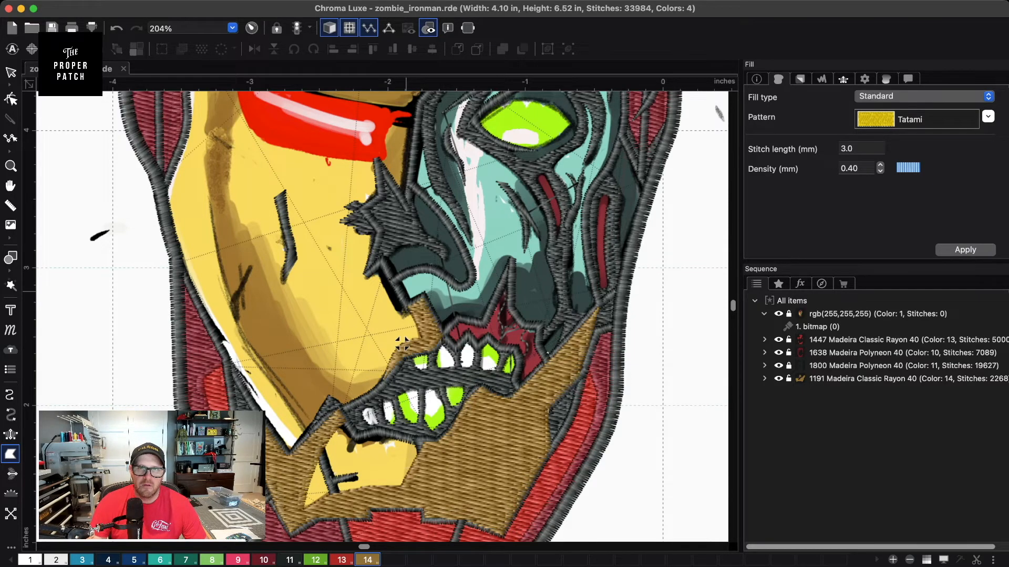
# - Outline the left edge of the dark gold forehead panel above the zombie eye, down the yellow highlight border to the first black spike
pyautogui.moveTo(402, 344); pyautogui.dragTo(524, 462)
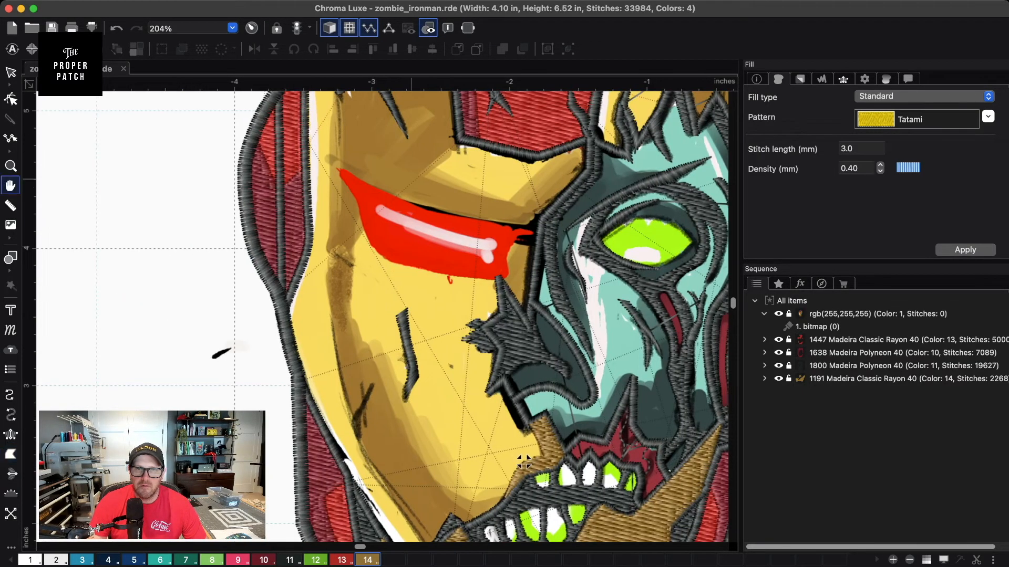
pyautogui.scroll(8, 524, 462)
pyautogui.click(544, 159)
pyautogui.click(534, 224)
pyautogui.click(591, 300)
pyautogui.click(601, 291)
# - Trace the forehead panel's jagged lower edge and right side, and generate its dark gold fill
pyautogui.click(616, 344)
pyautogui.click(637, 313)
pyautogui.click(666, 357)
pyautogui.click(675, 327)
pyautogui.click(662, 217)
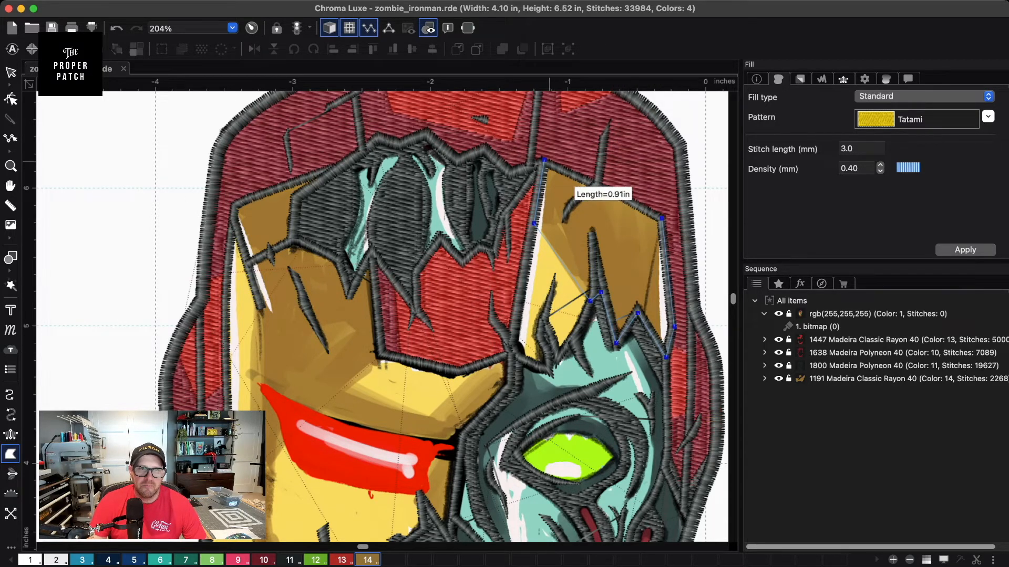
pyautogui.press('Return')
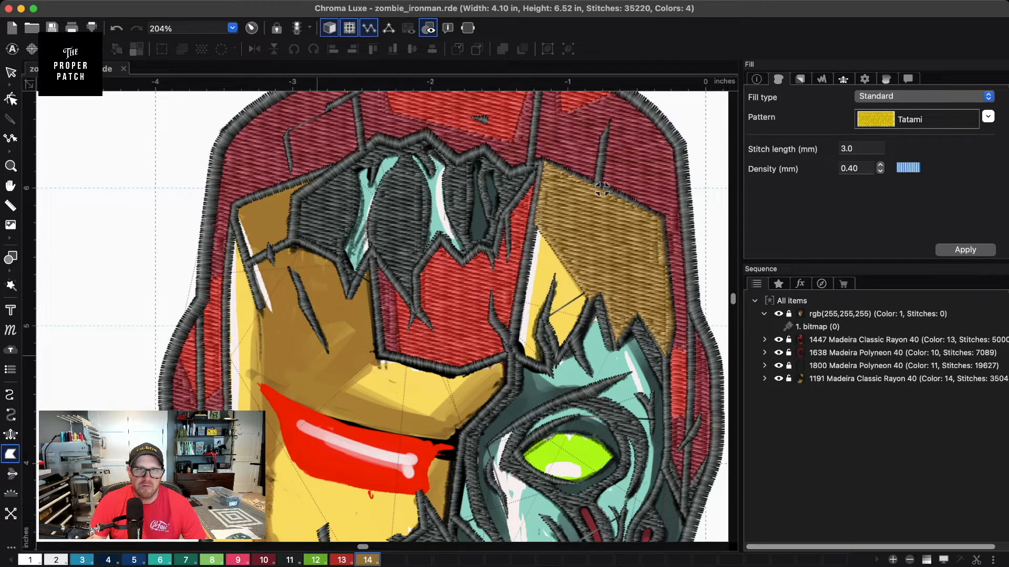
# - Start a complex fill on the large dark gold faceplate area, tracing its left edge from the forehead corner down past the red eye
pyautogui.moveTo(602, 190); pyautogui.dragTo(629, 163)
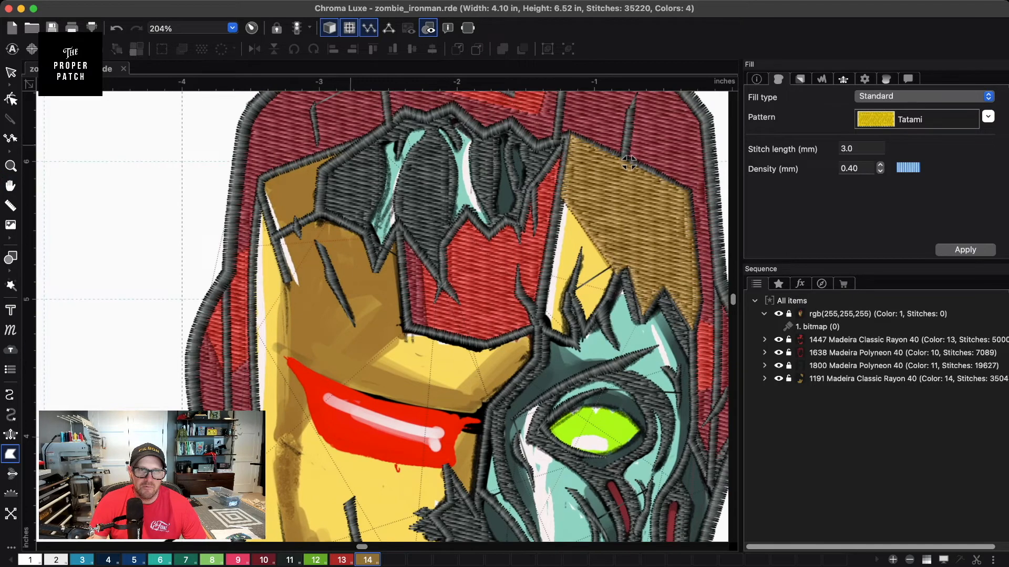
pyautogui.click(262, 180)
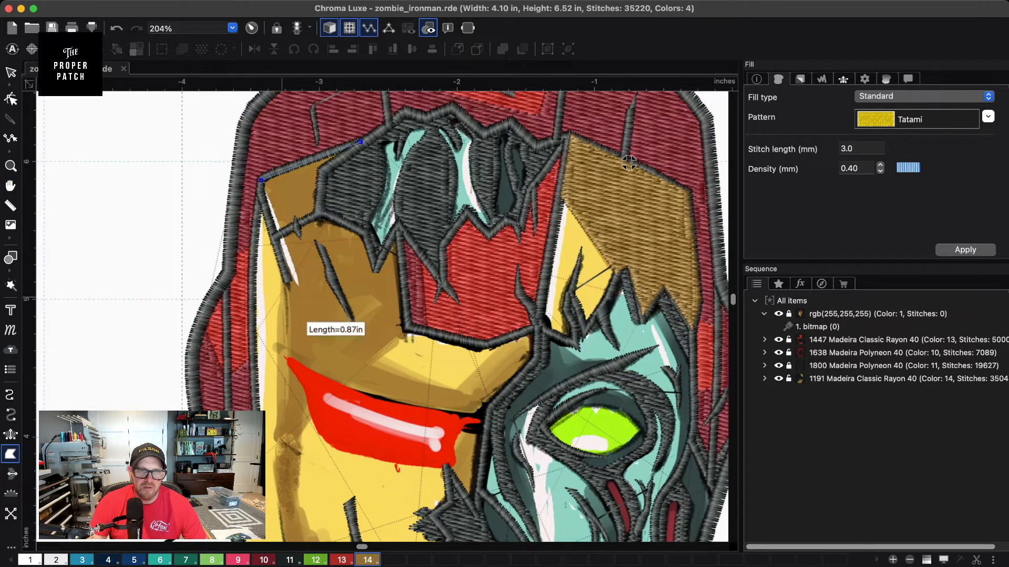
pyautogui.click(286, 281)
pyautogui.click(287, 347)
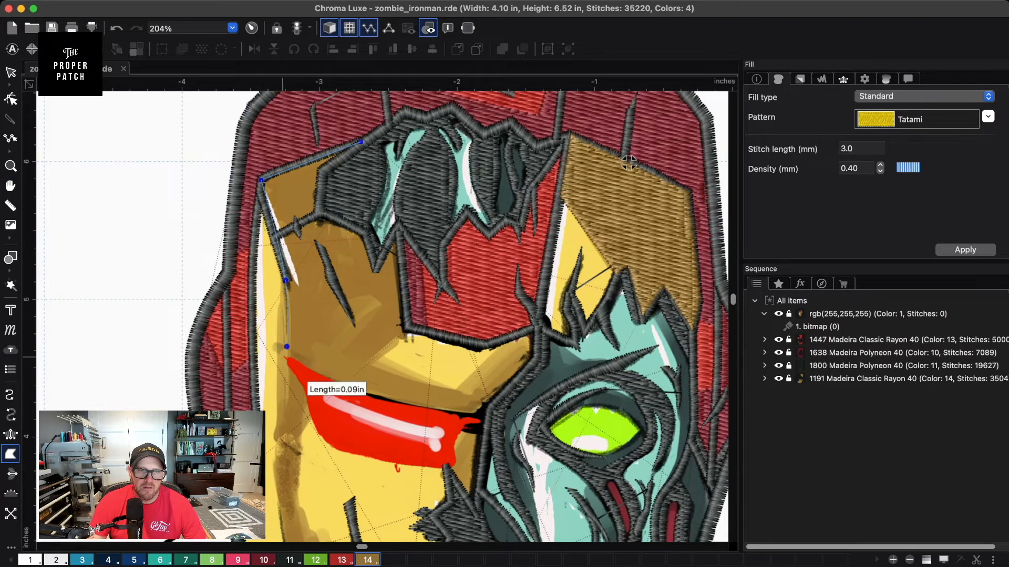
pyautogui.click(280, 429)
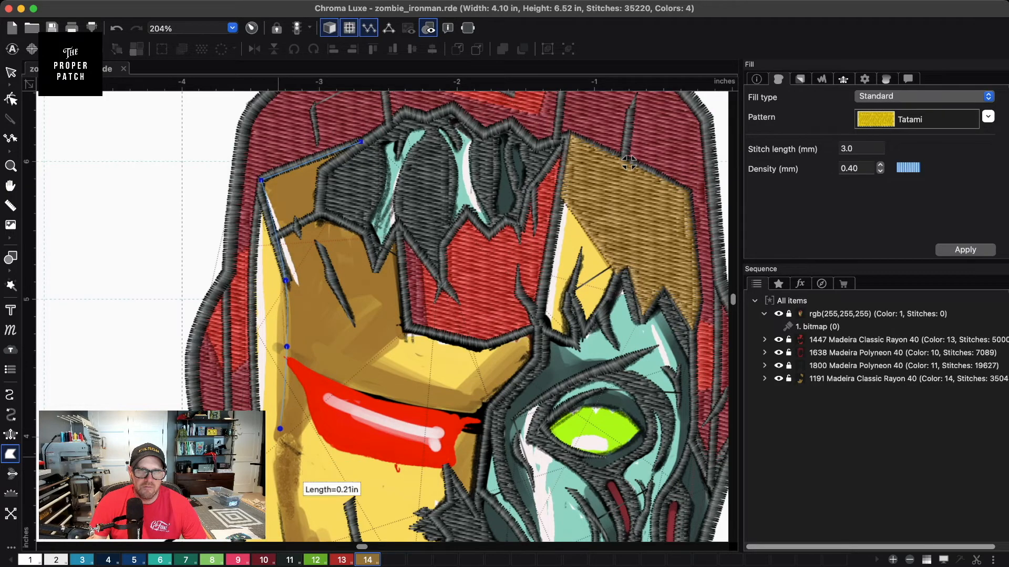
pyautogui.moveTo(330, 406); pyautogui.dragTo(329, 244)
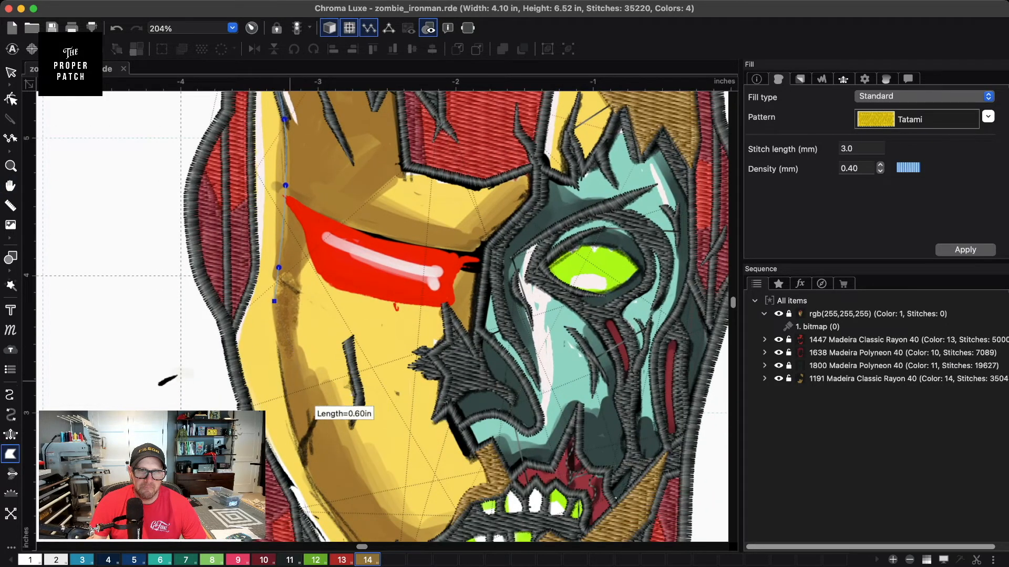
# - Continue the outline down the outer edge of the dark gold cheek shadow and around the black corner of the mouth
pyautogui.click(284, 362)
pyautogui.click(303, 445)
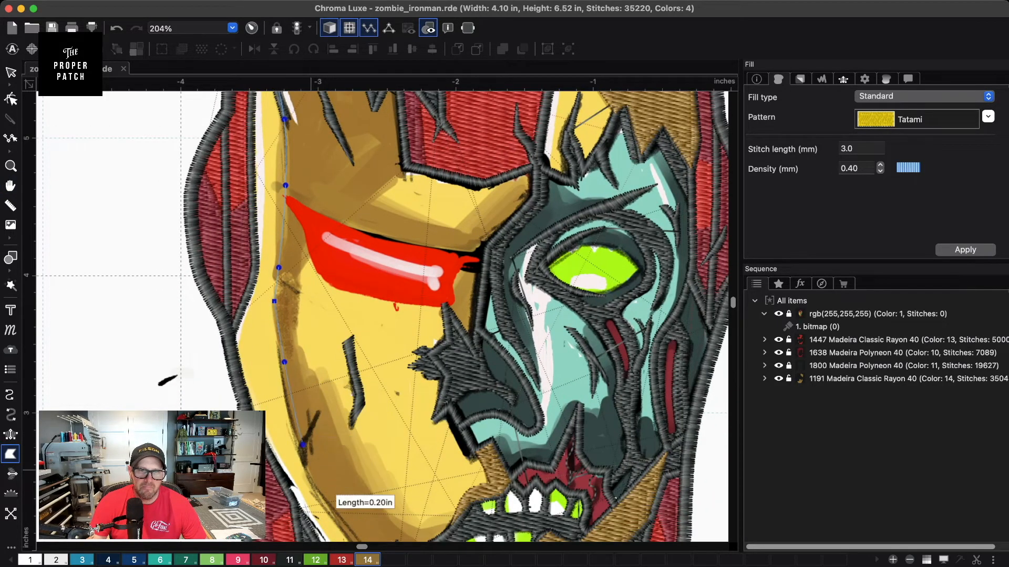
pyautogui.click(331, 506)
pyautogui.moveTo(379, 395); pyautogui.dragTo(353, 278)
pyautogui.click(354, 460)
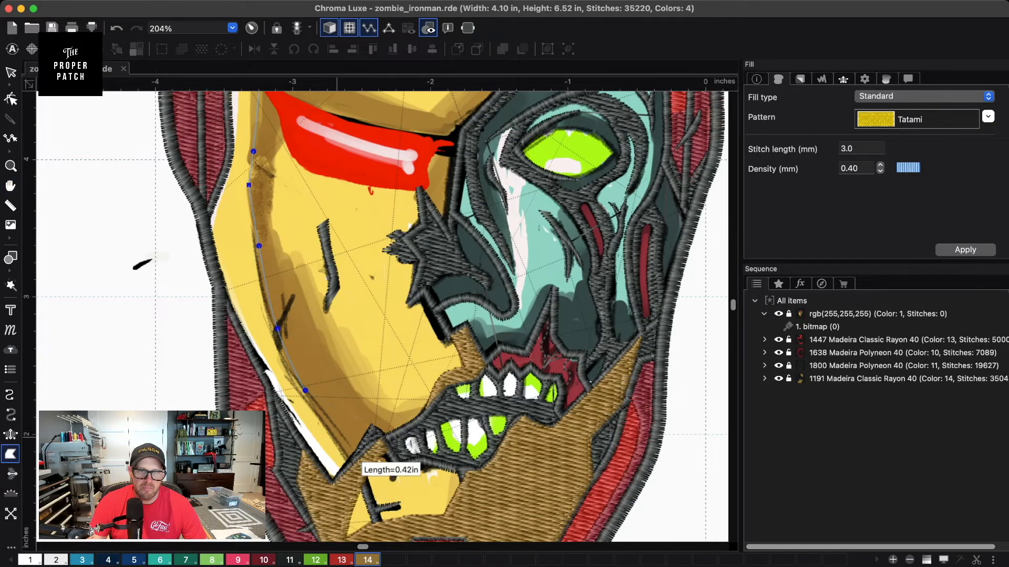
pyautogui.click(377, 435)
pyautogui.click(388, 443)
pyautogui.click(426, 416)
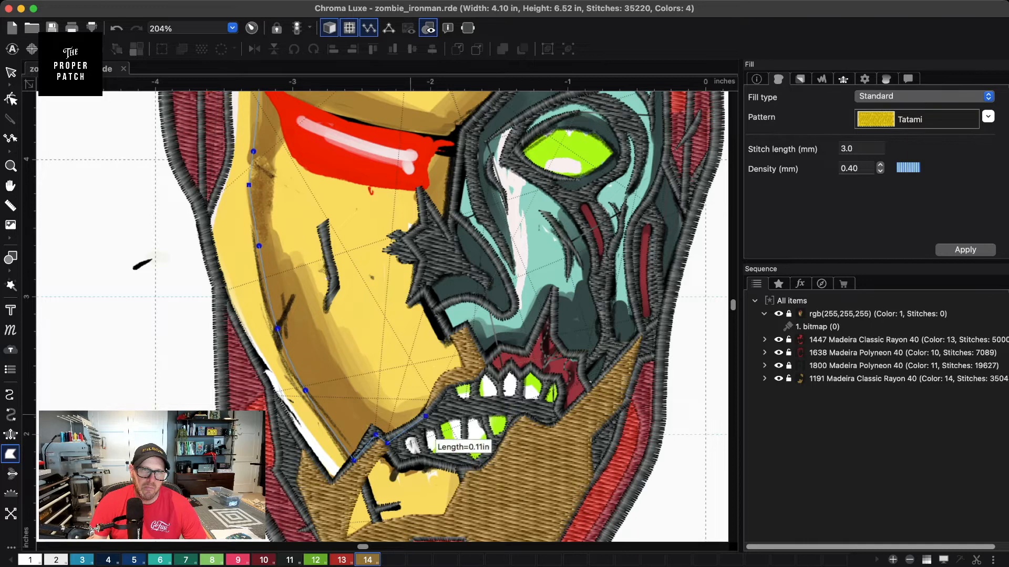
# - Trace the inner edge of the cheek shadow from the mouth back up to beside the red eye
pyautogui.click(386, 419)
pyautogui.click(344, 381)
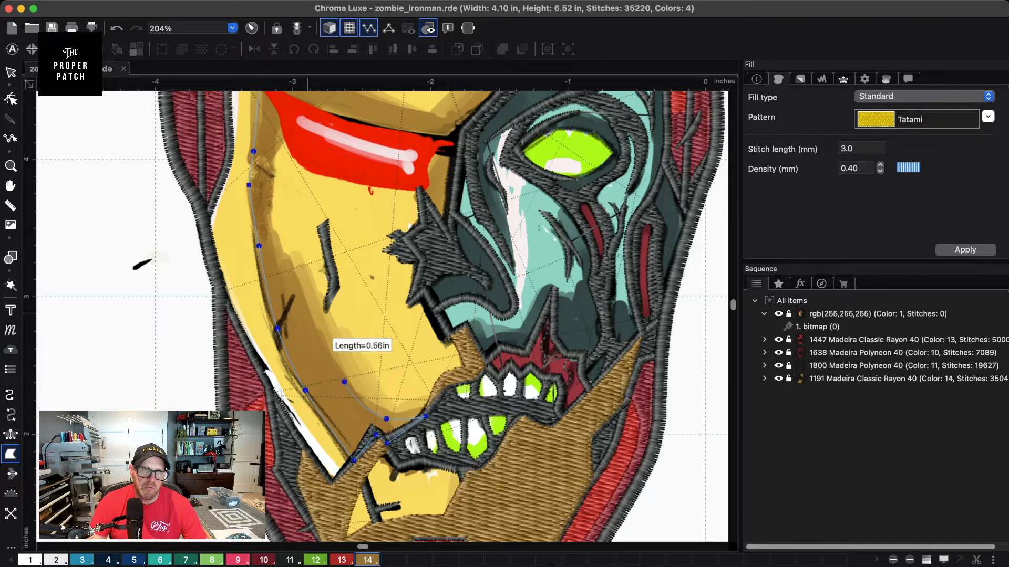
pyautogui.click(300, 302)
pyautogui.click(279, 250)
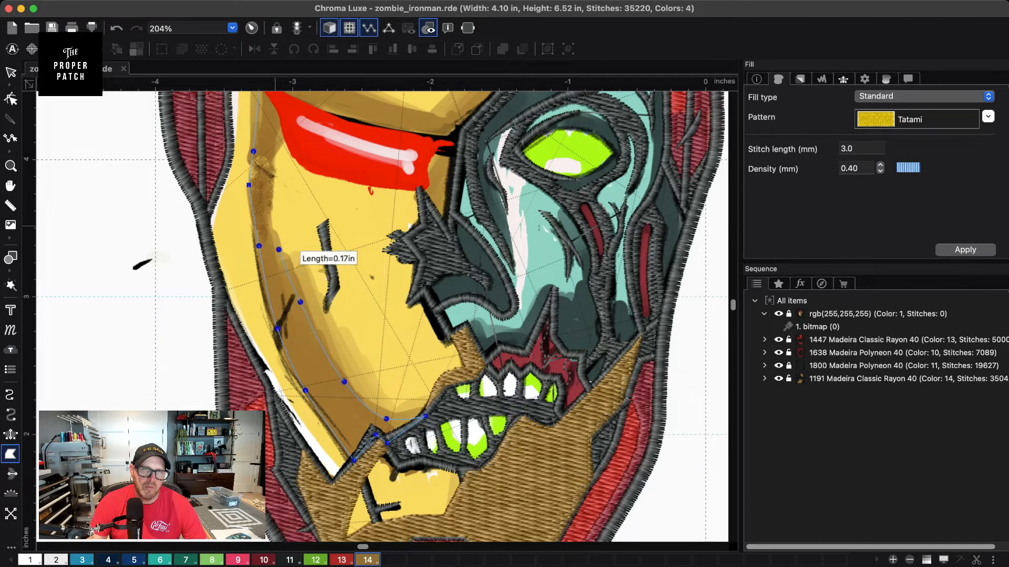
pyautogui.click(271, 211)
pyautogui.click(274, 158)
# - Trace the dark gold outline along the upper edge of the red eye to the black outline beside the zombie half
pyautogui.press('space')
pyautogui.moveTo(308, 133); pyautogui.dragTo(369, 291)
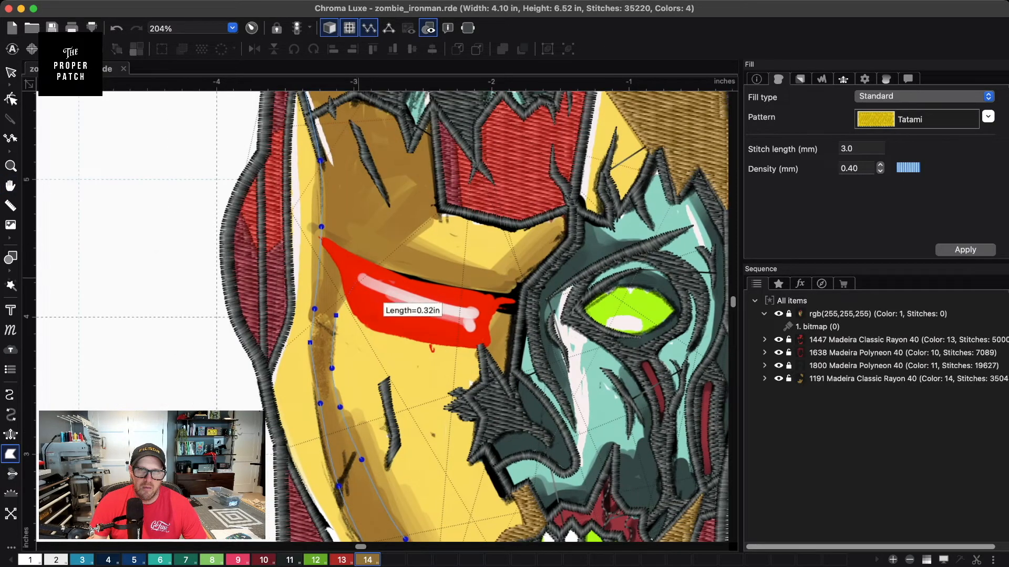
pyautogui.click(367, 268)
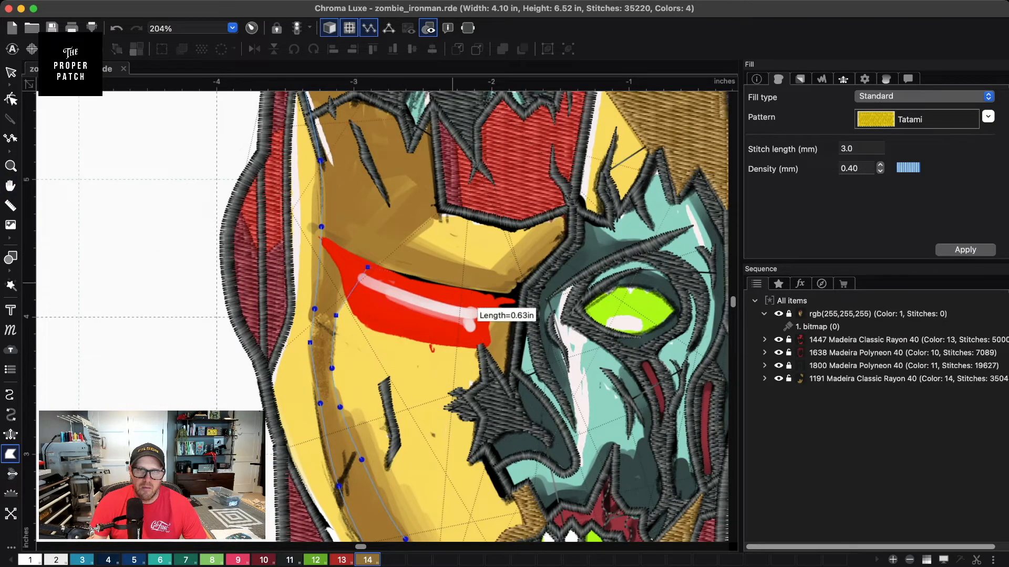
pyautogui.click(441, 291)
pyautogui.click(506, 301)
pyautogui.click(523, 300)
pyautogui.click(528, 284)
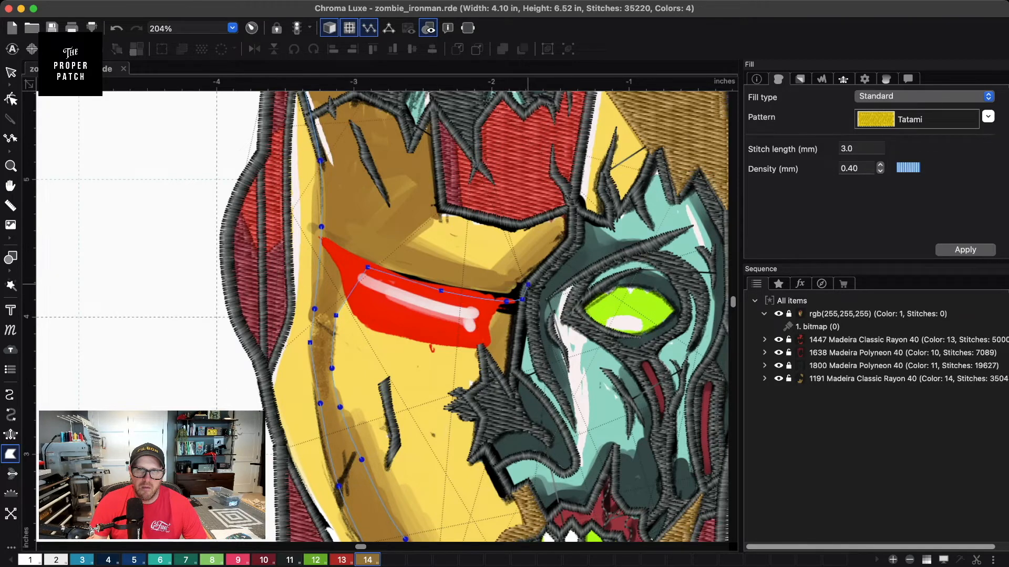
# - Carry the outline up the brow and around the light gold highlight, leaving it out, to the red forehead panel's lower left corner
pyautogui.click(574, 237)
pyautogui.click(575, 207)
pyautogui.click(531, 223)
pyautogui.click(492, 271)
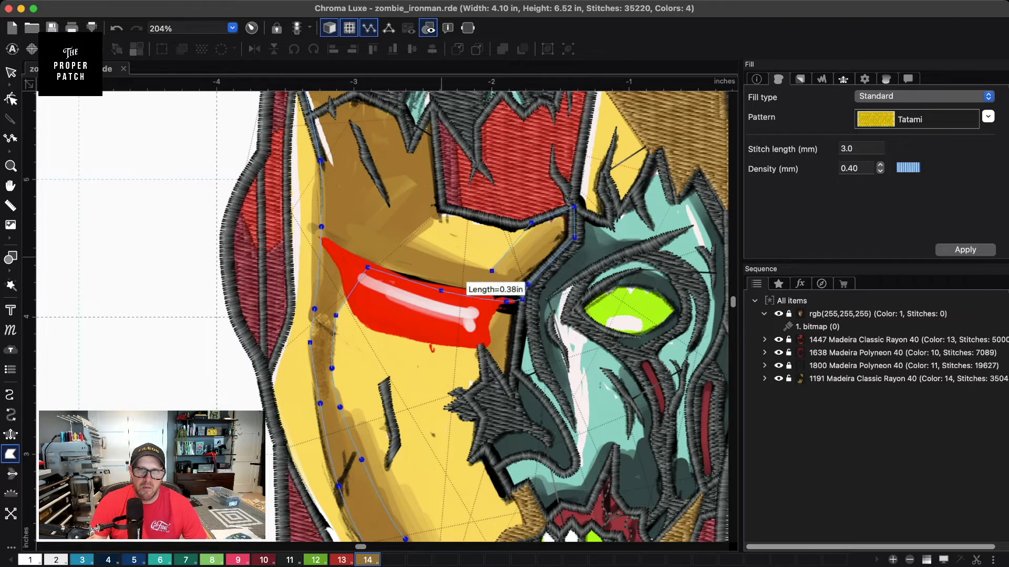
pyautogui.click(441, 259)
pyautogui.click(405, 243)
pyautogui.click(401, 243)
pyautogui.click(441, 210)
# - Trace up the red panel's left side and around the black spike and torn patch edge, and generate the dark gold fill
pyautogui.click(432, 106)
pyautogui.click(411, 149)
pyautogui.click(399, 112)
pyautogui.press('space')
pyautogui.moveTo(333, 270); pyautogui.dragTo(434, 215)
pyautogui.press('space')
pyautogui.moveTo(495, 164); pyautogui.dragTo(449, 386)
pyautogui.click(407, 260)
pyautogui.click(412, 214)
pyautogui.click(450, 189)
pyautogui.press('Return')
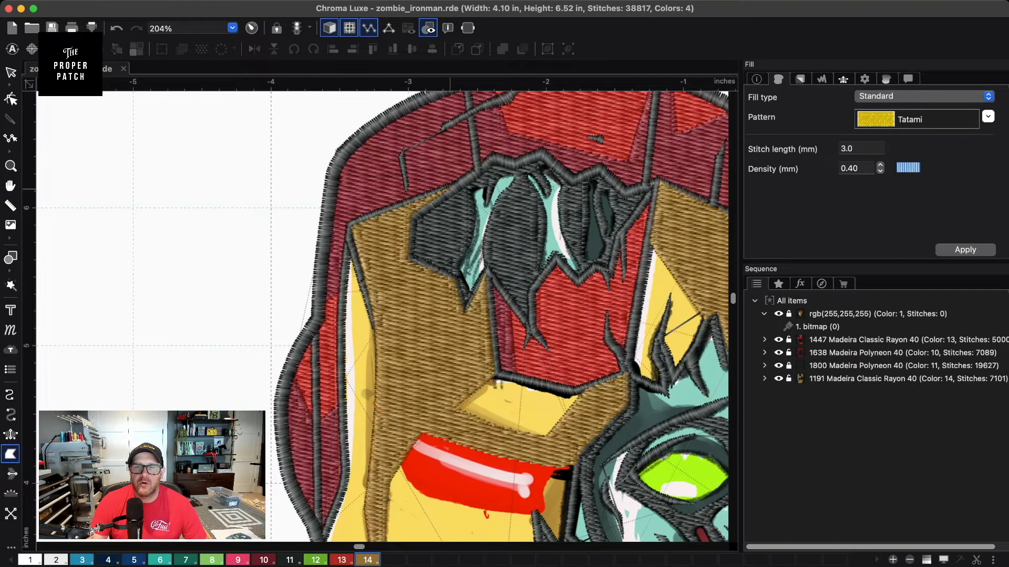
# - Move the dark gold 1191 Madeira Classic Rayon 40 group ahead of both red groups and the black group in the stitch sequence
pyautogui.press('space')
pyautogui.moveTo(369, 539); pyautogui.dragTo(297, 392)
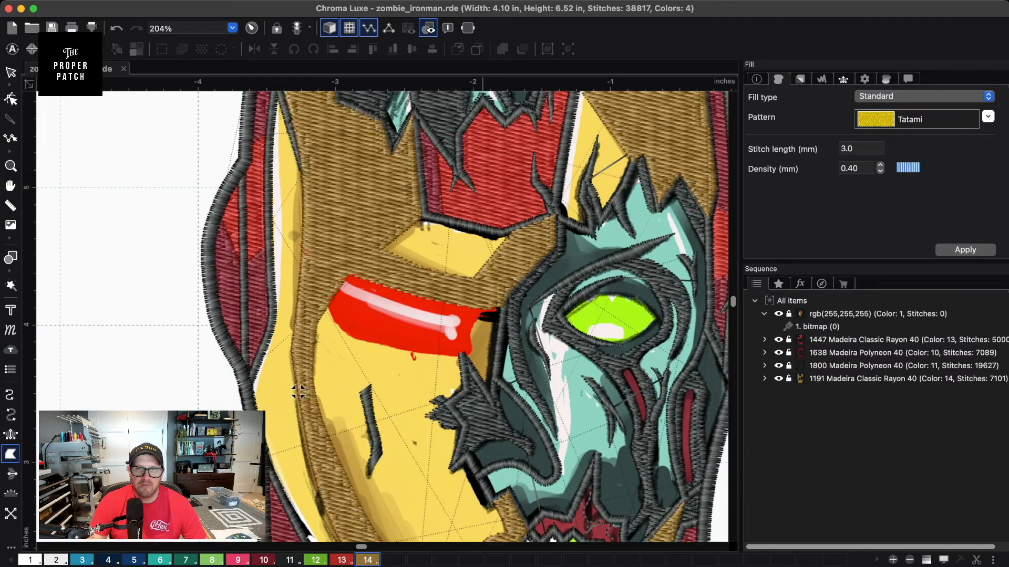
pyautogui.moveTo(298, 392); pyautogui.dragTo(250, 434)
pyautogui.moveTo(119, 296); pyautogui.dragTo(147, 90)
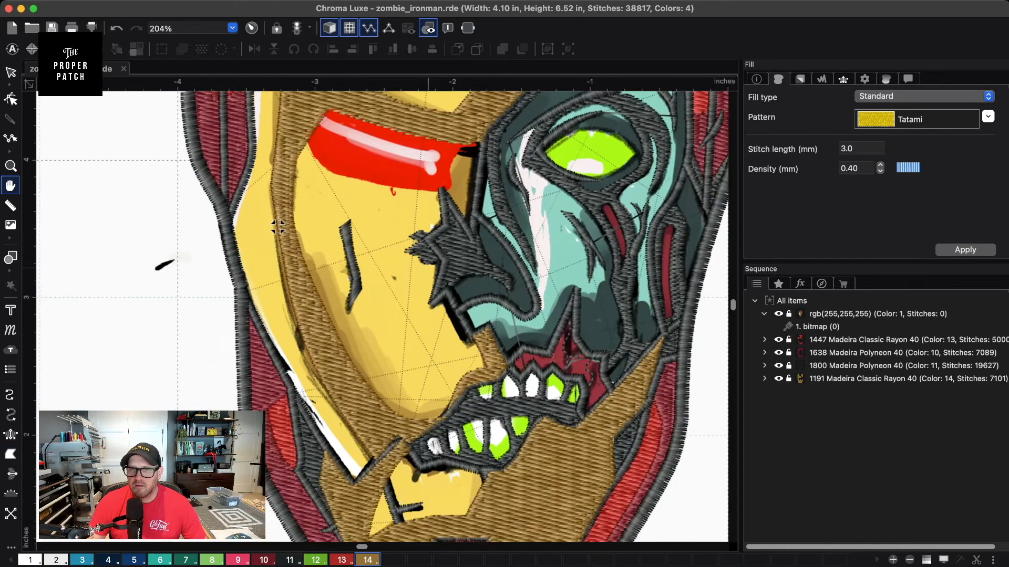
pyautogui.press('Escape')
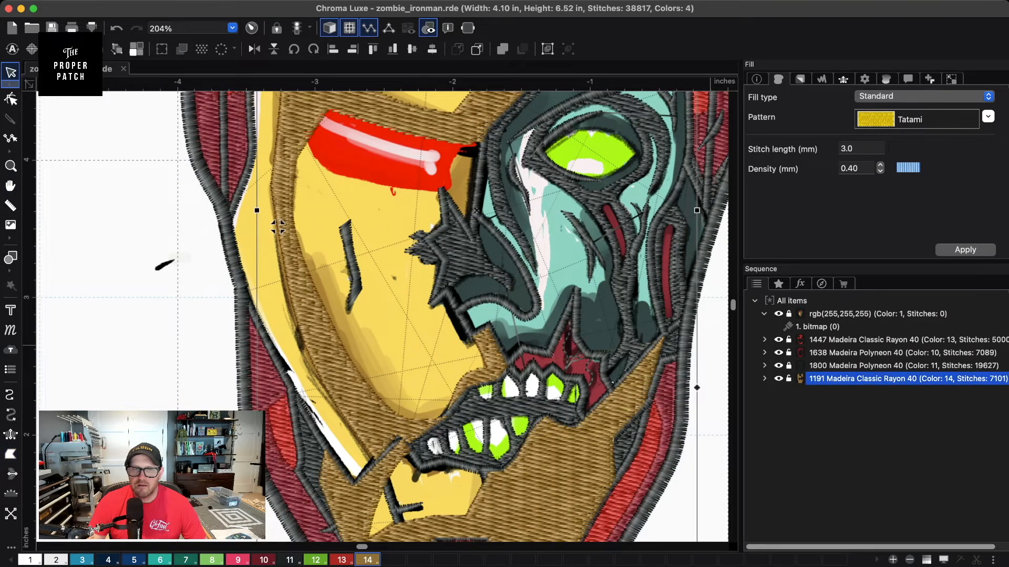
pyautogui.moveTo(862, 379); pyautogui.dragTo(862, 329)
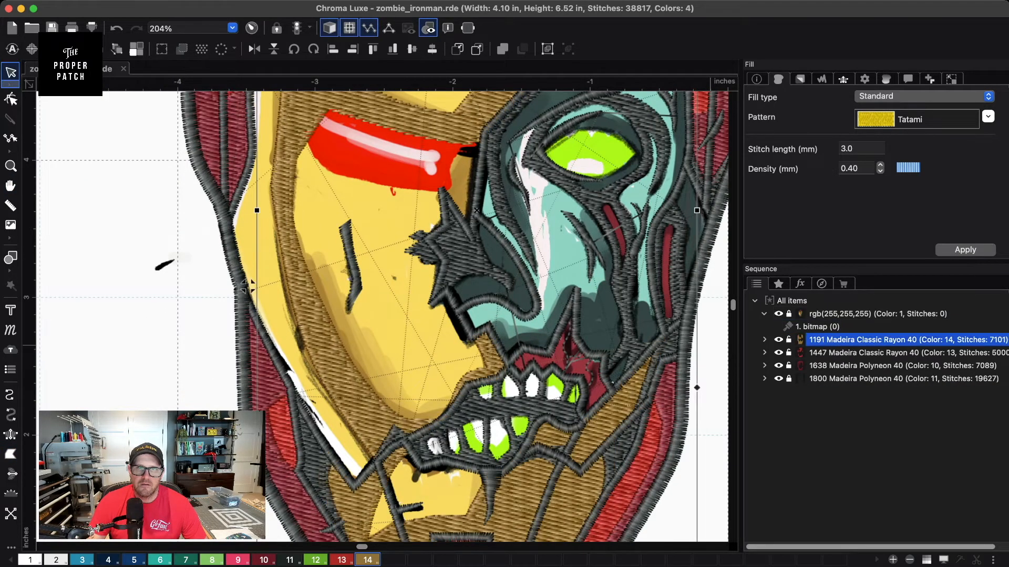
pyautogui.scroll(-4, 562, 488)
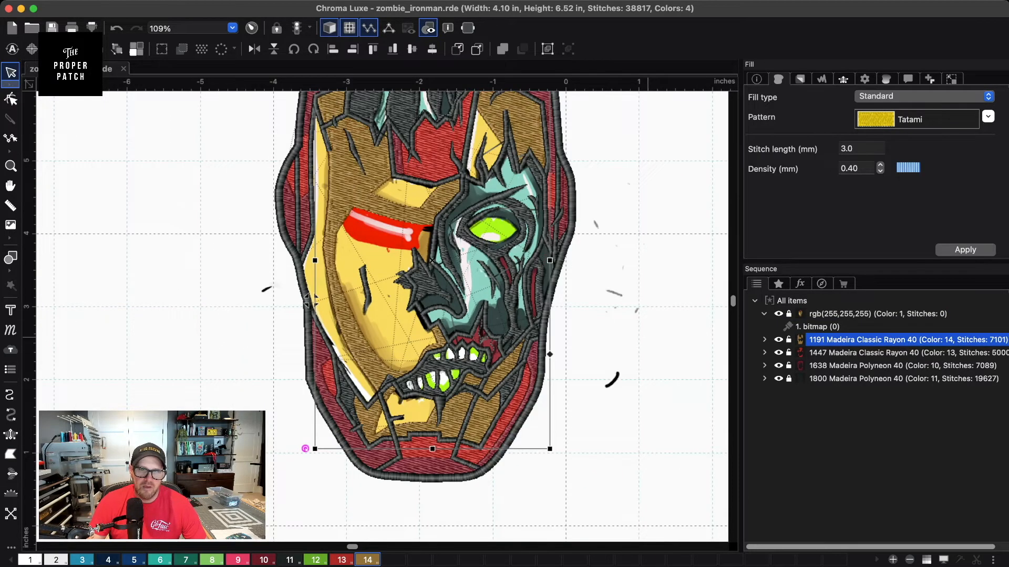
pyautogui.scroll(4, 309, 299)
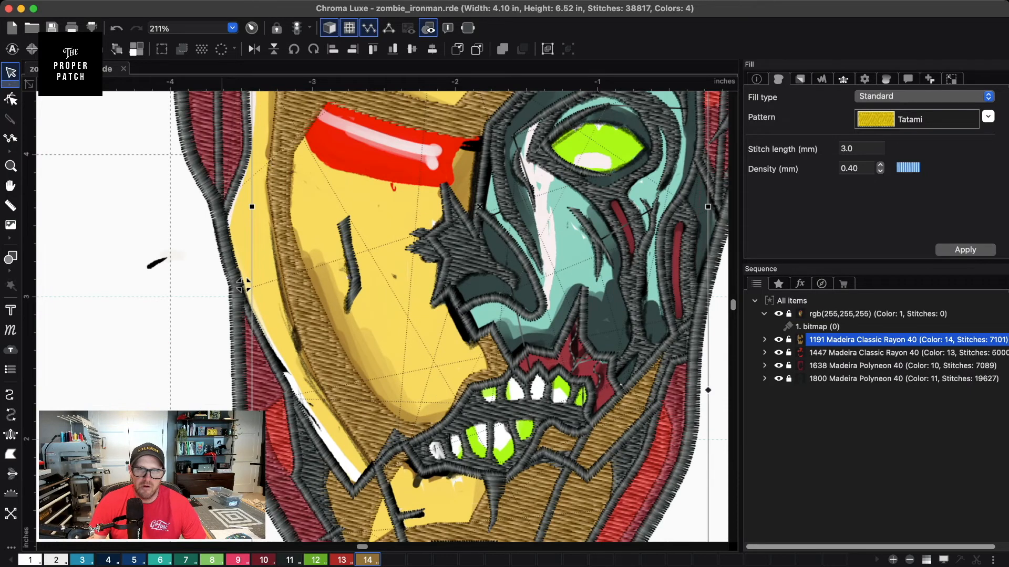
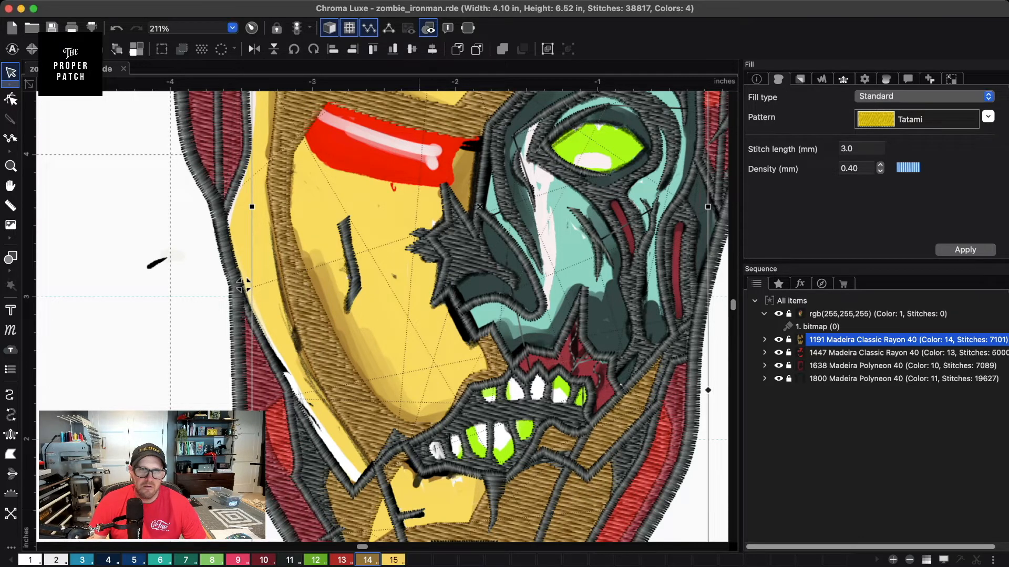
pyautogui.click(393, 560)
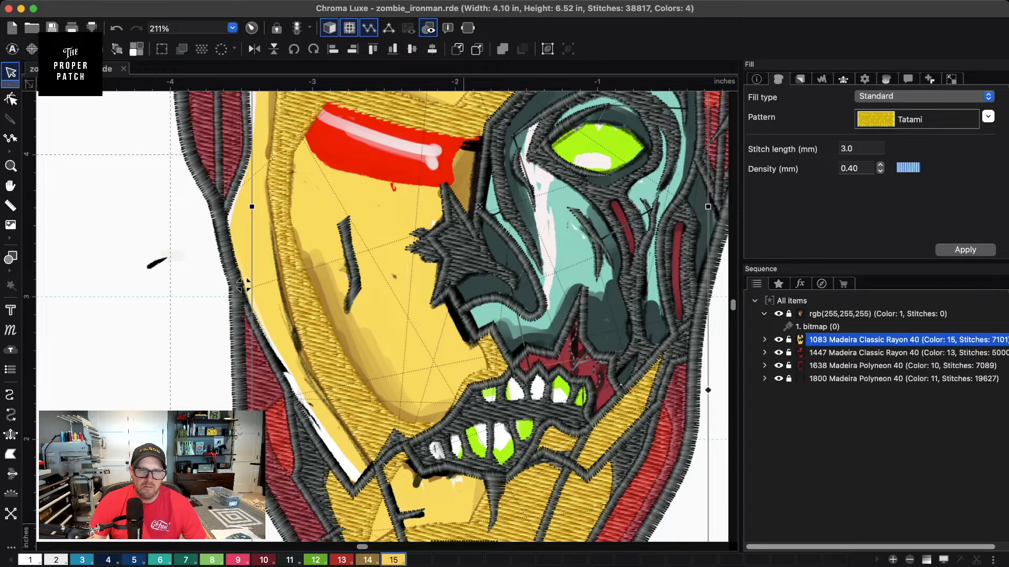
pyautogui.press('super+z')
pyautogui.click(394, 560)
pyautogui.press('super+z')
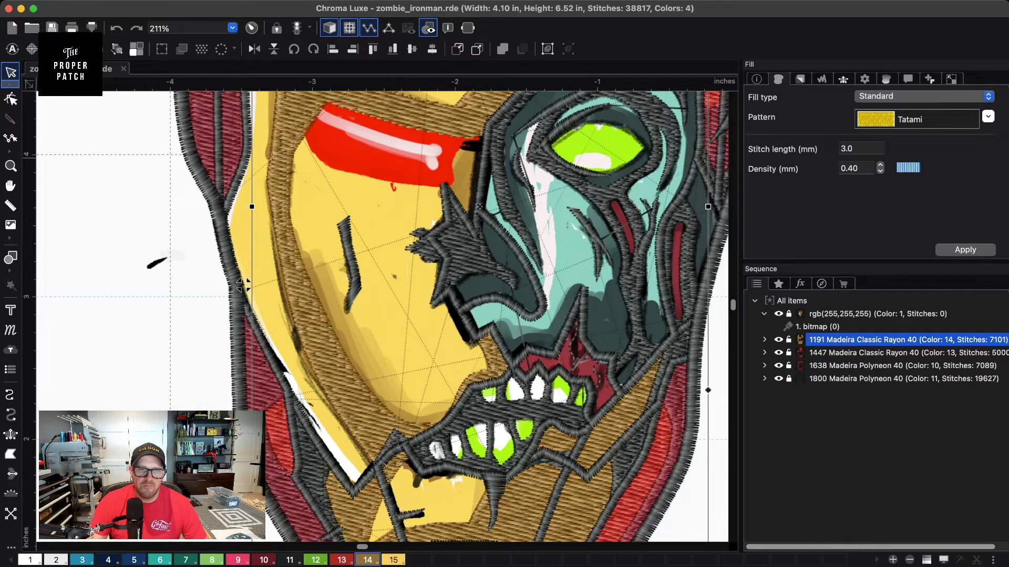
# - Deselect the dark gold group and start a complex fill in color 15 on the light gold chin patch, tracing its left and lower edges
pyautogui.press('Escape')
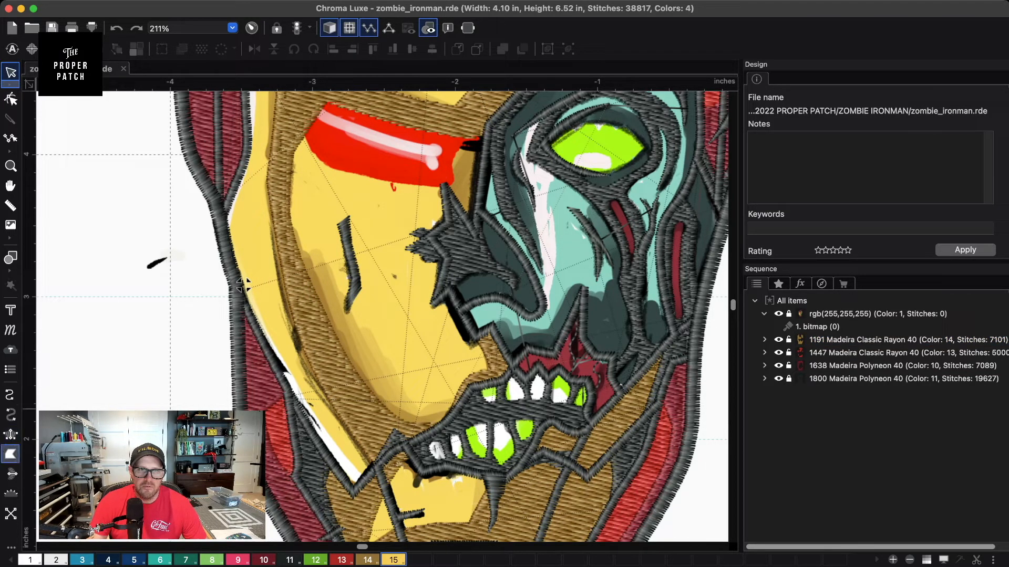
pyautogui.click(11, 454)
pyautogui.moveTo(243, 284); pyautogui.dragTo(185, 155)
pyautogui.click(348, 318)
pyautogui.click(321, 357)
pyautogui.click(305, 401)
pyautogui.click(303, 429)
pyautogui.click(348, 406)
pyautogui.click(410, 403)
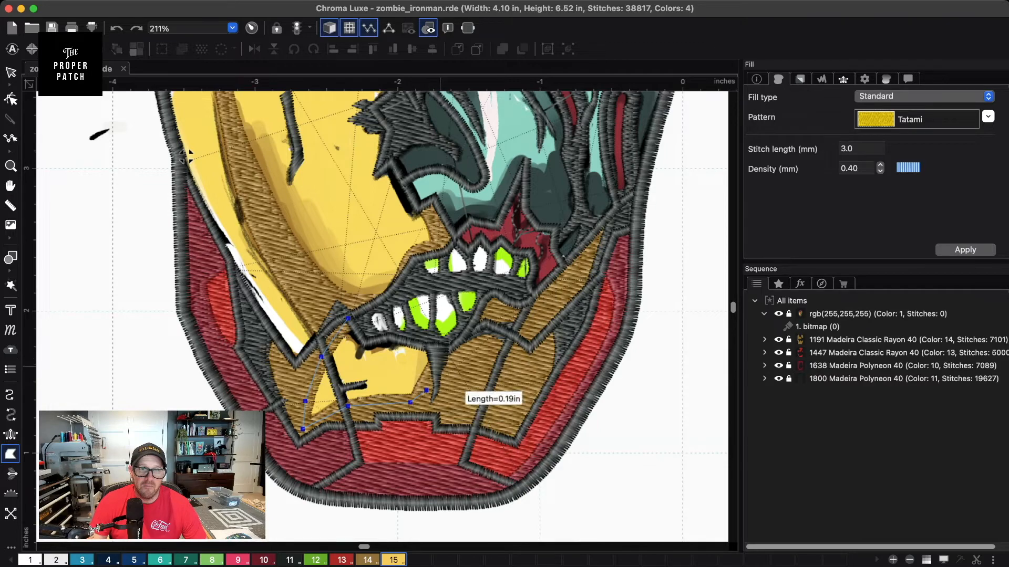
# - Finish outlining the yellow chin area below the teeth and generate its complex fill in colour 15
pyautogui.click(438, 362)
pyautogui.click(436, 347)
pyautogui.click(390, 334)
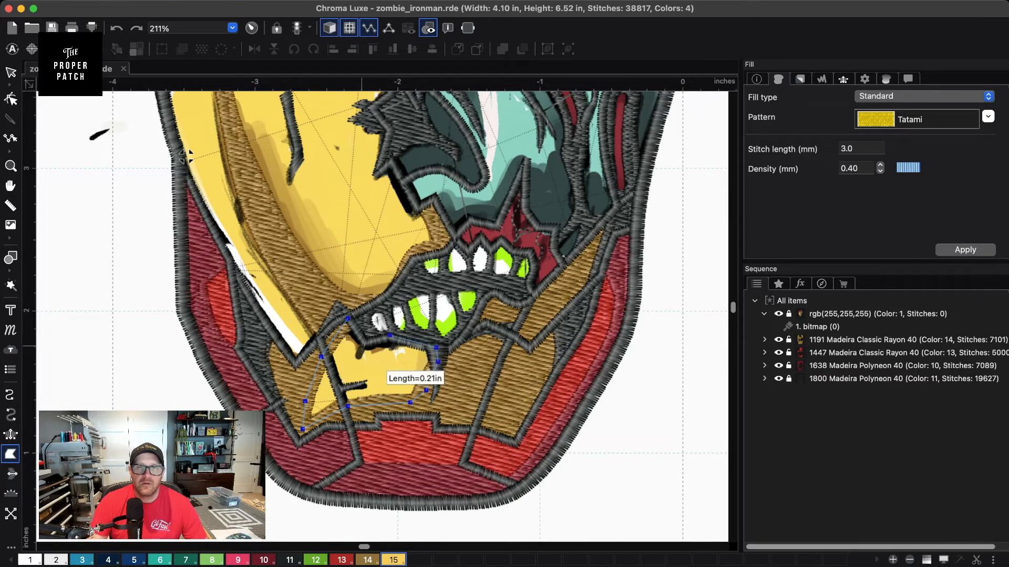
pyautogui.press('Return')
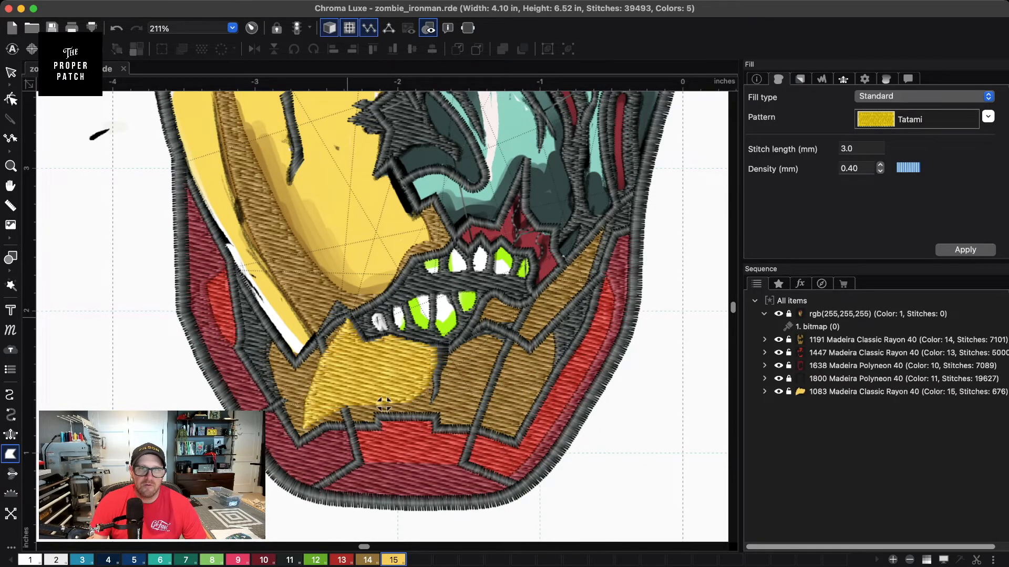
# - Outline the yellow brow panel above the red eye slot and fill it with colour 15
pyautogui.scroll(5, 383, 404)
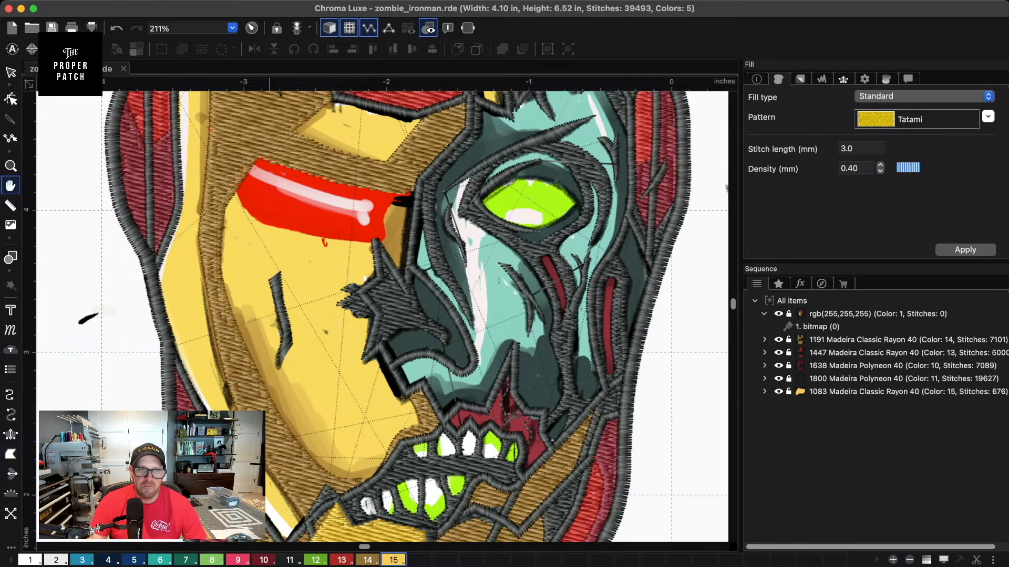
pyautogui.scroll(5, 383, 310)
pyautogui.click(331, 355)
pyautogui.click(347, 375)
pyautogui.click(440, 400)
pyautogui.click(490, 333)
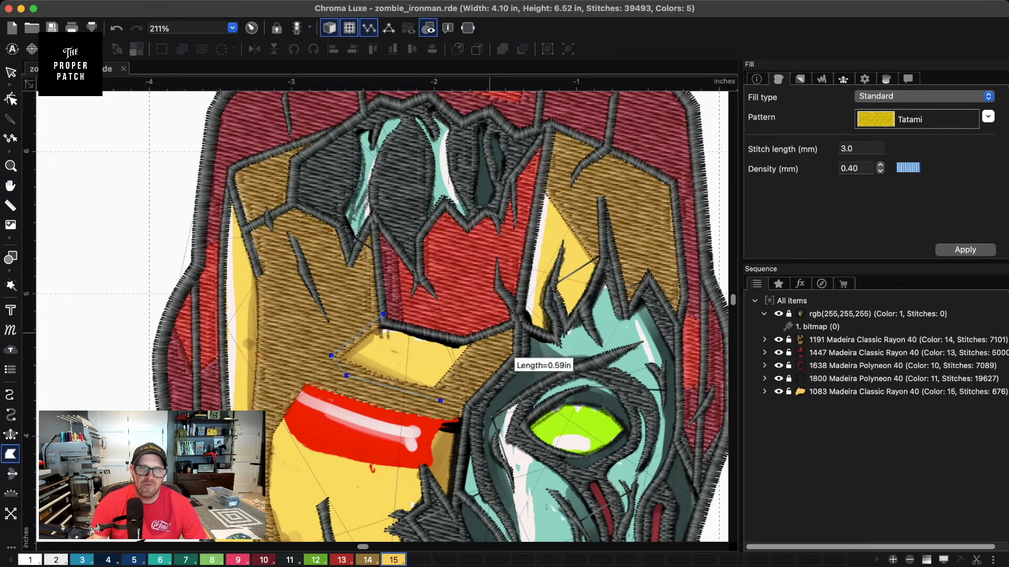
pyautogui.click(457, 342)
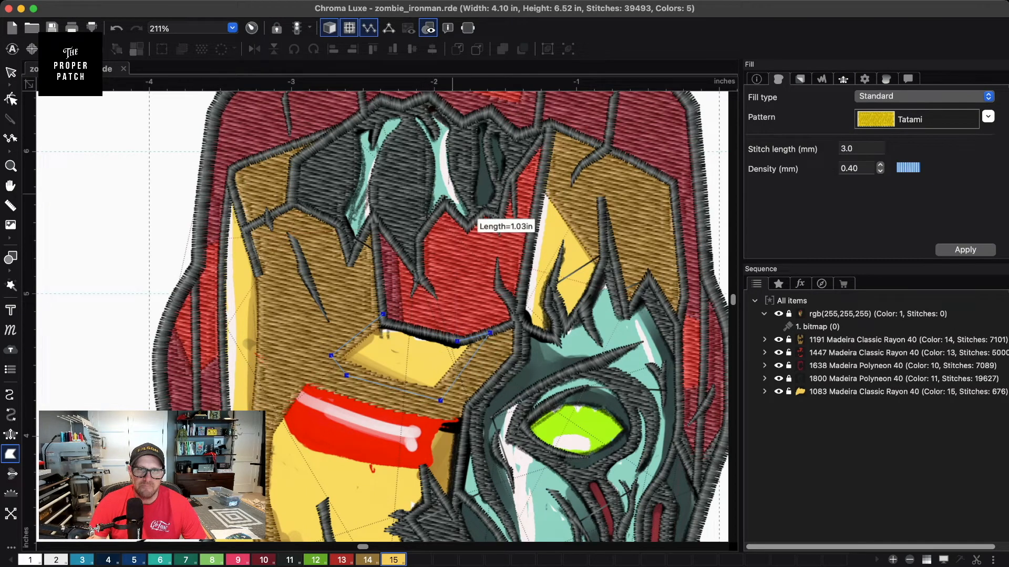
pyautogui.click(464, 340)
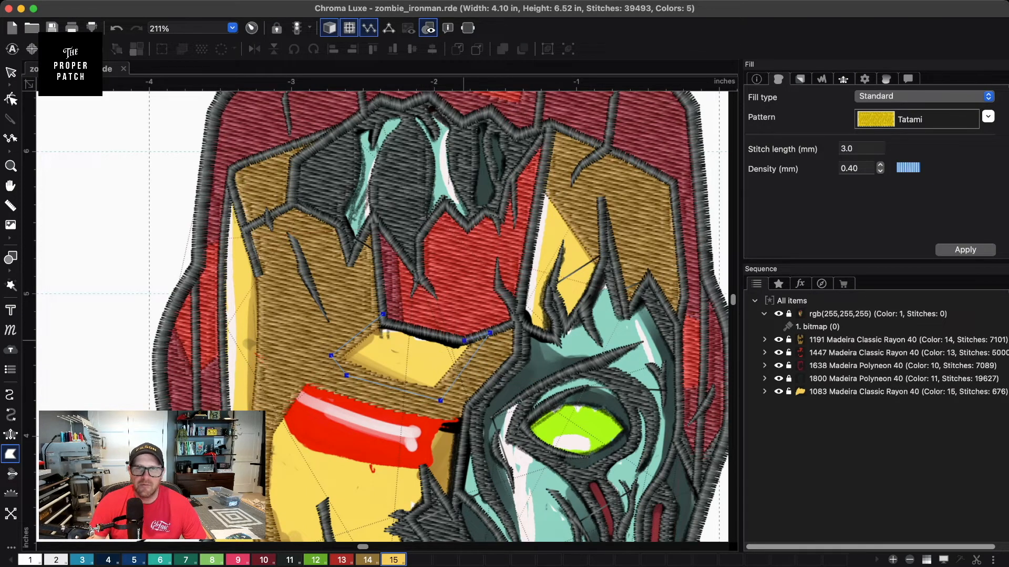
pyautogui.click(392, 322)
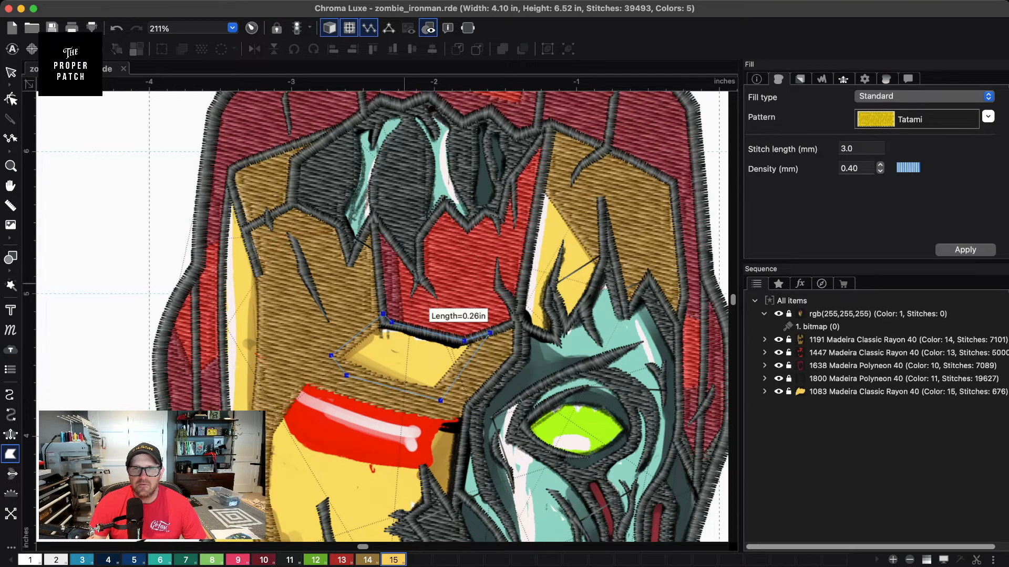
pyautogui.click(385, 315)
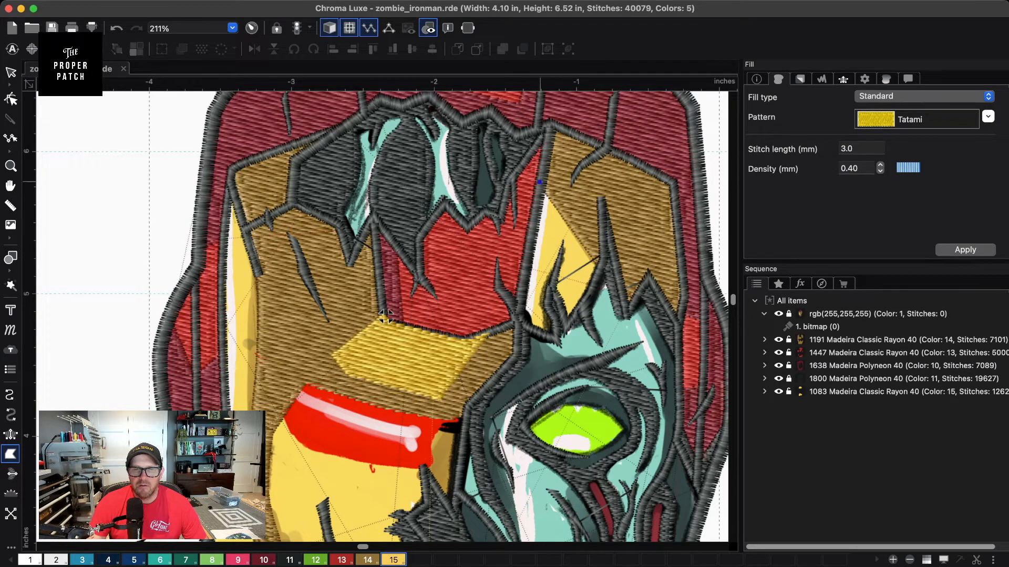
# - Outline the yellow forehead area between the red panel and the zombie skin, following the jagged tear, and fill it with colour 15
pyautogui.click(518, 309)
pyautogui.click(521, 322)
pyautogui.click(545, 335)
pyautogui.click(556, 340)
pyautogui.click(558, 321)
pyautogui.click(552, 301)
pyautogui.click(564, 319)
pyautogui.click(567, 327)
pyautogui.click(591, 296)
pyautogui.click(605, 263)
pyautogui.click(574, 213)
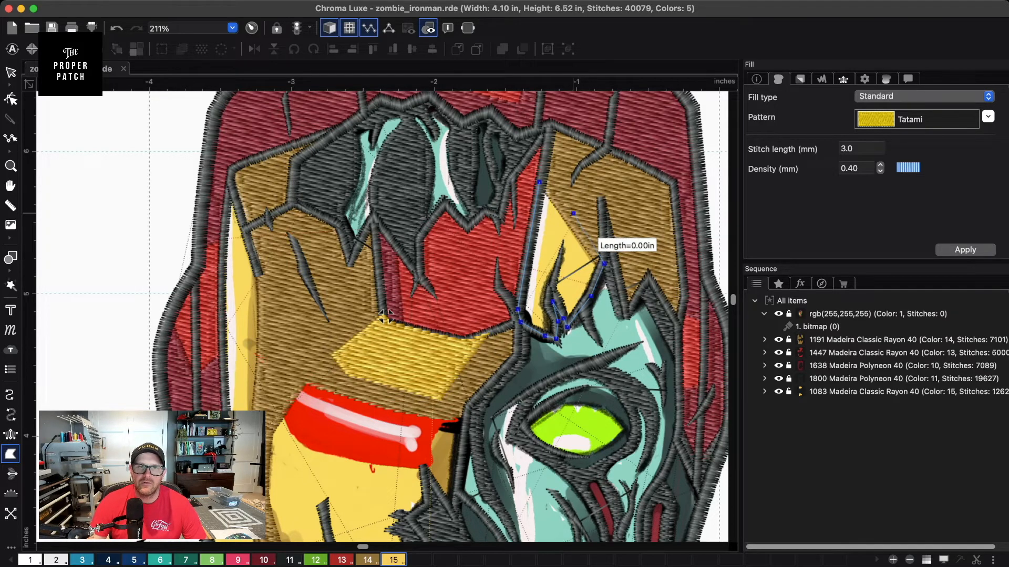
pyautogui.click(551, 190)
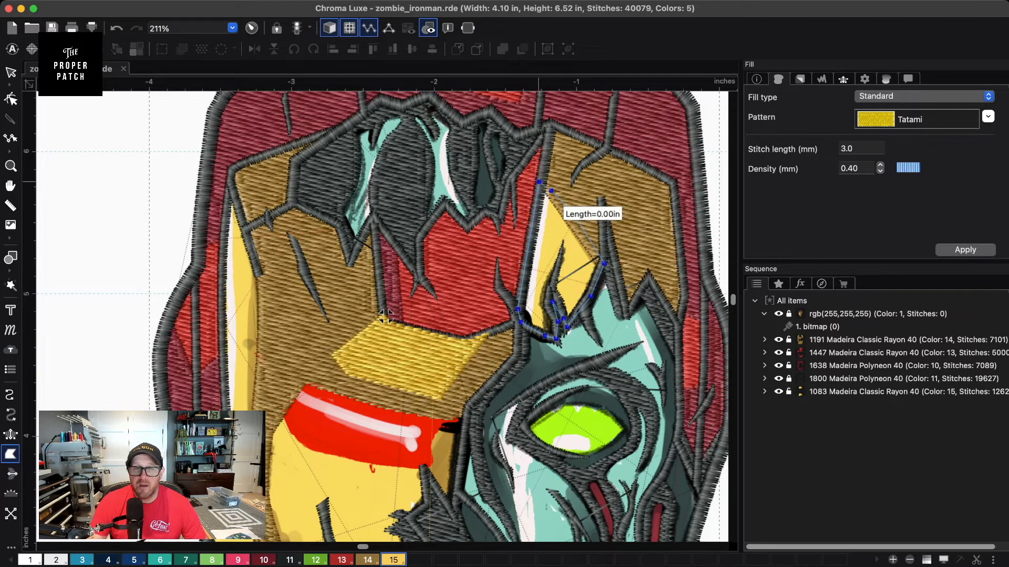
pyautogui.press('Return')
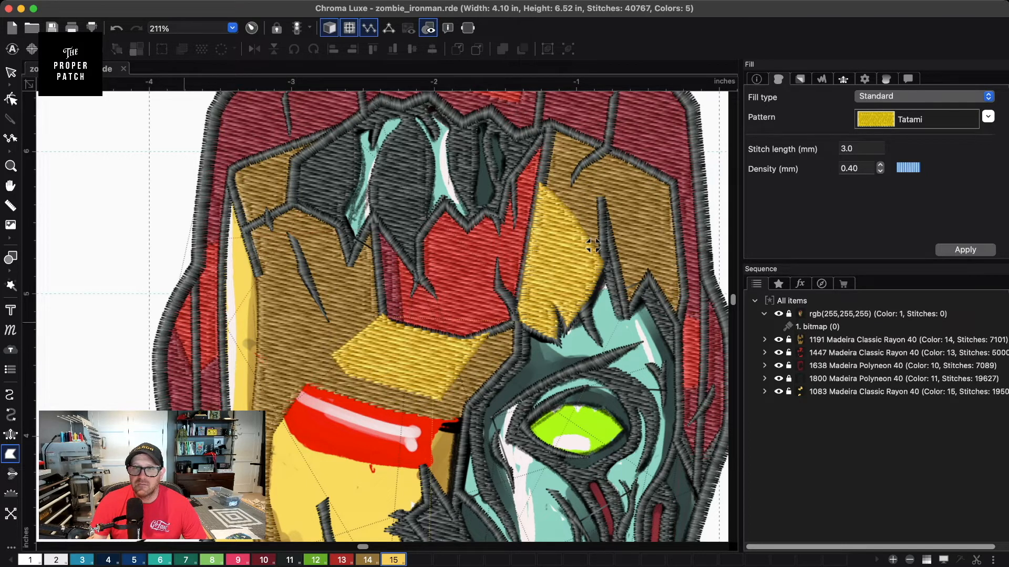
pyautogui.press('space')
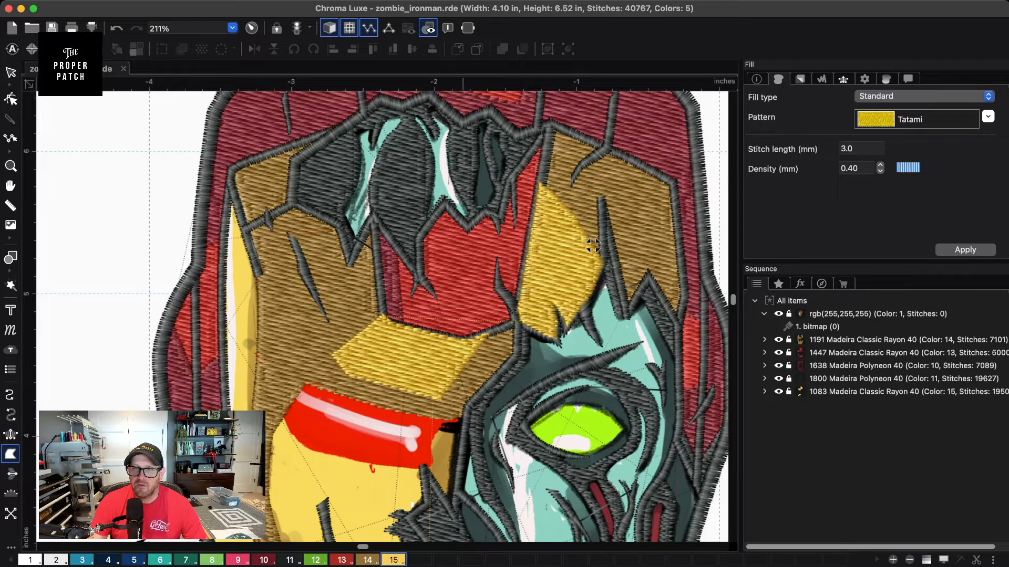
pyautogui.click(880, 165)
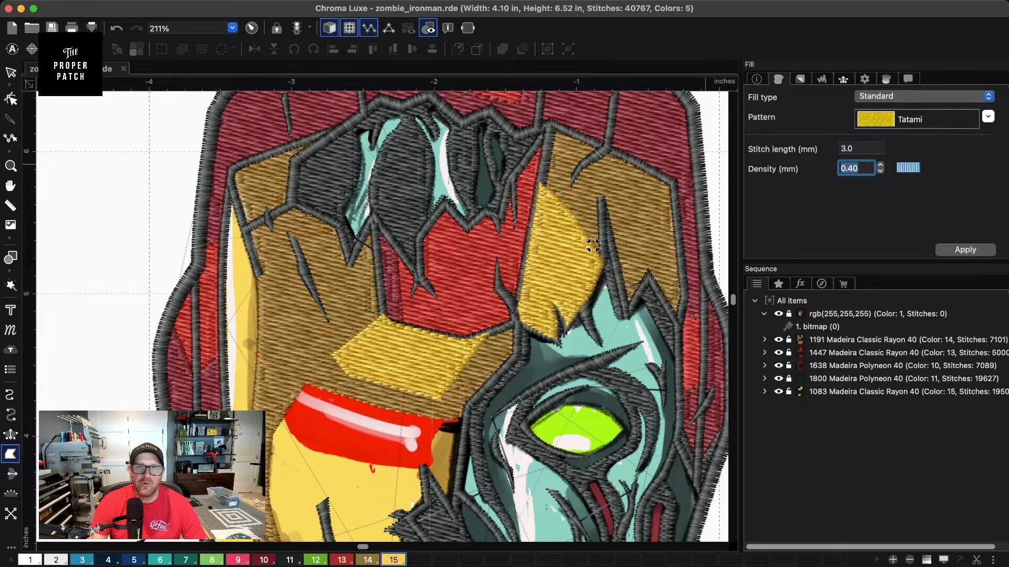
pyautogui.press('Escape')
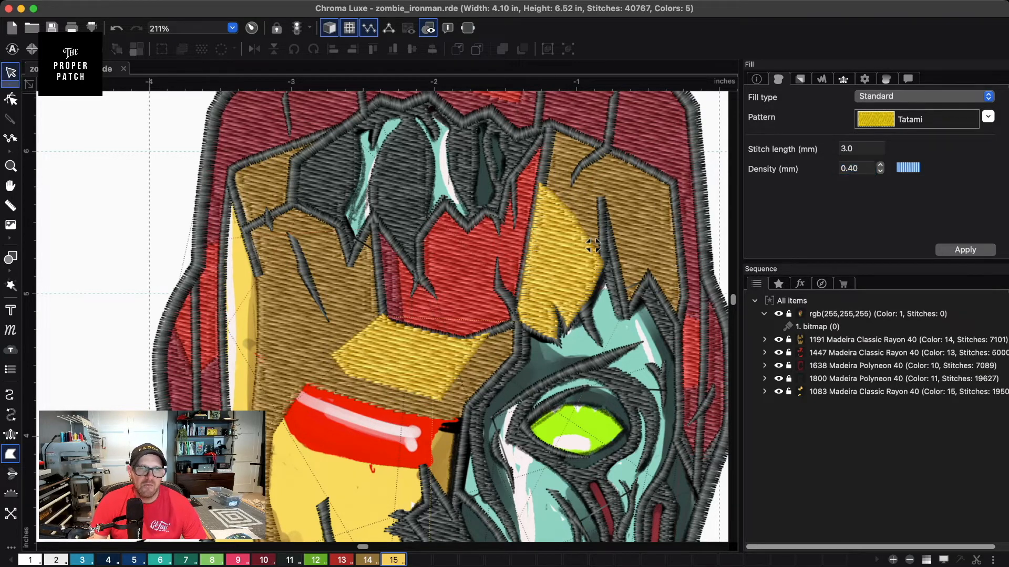
# - Start a yellow complex fill outline down the faceplate's outer edge, from the forehead past the ear piece to its lower end
pyautogui.press('space')
pyautogui.moveTo(592, 245); pyautogui.dragTo(663, 164)
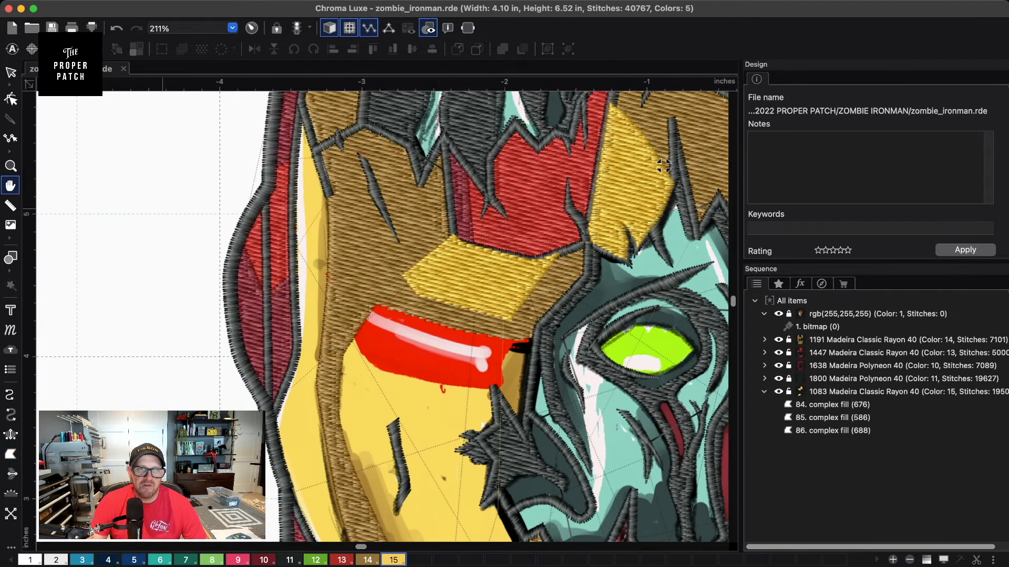
pyautogui.click(11, 454)
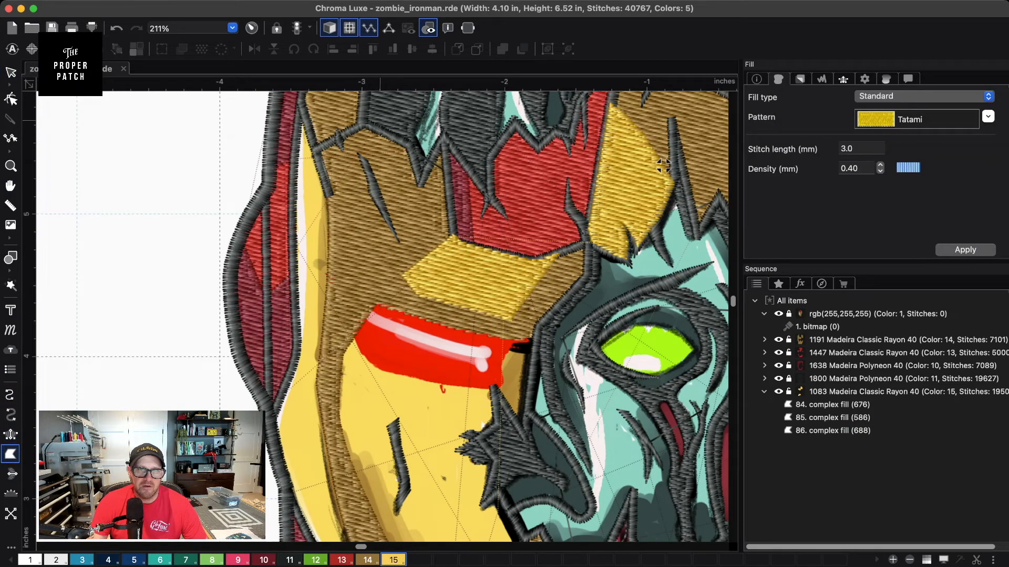
pyautogui.click(303, 111)
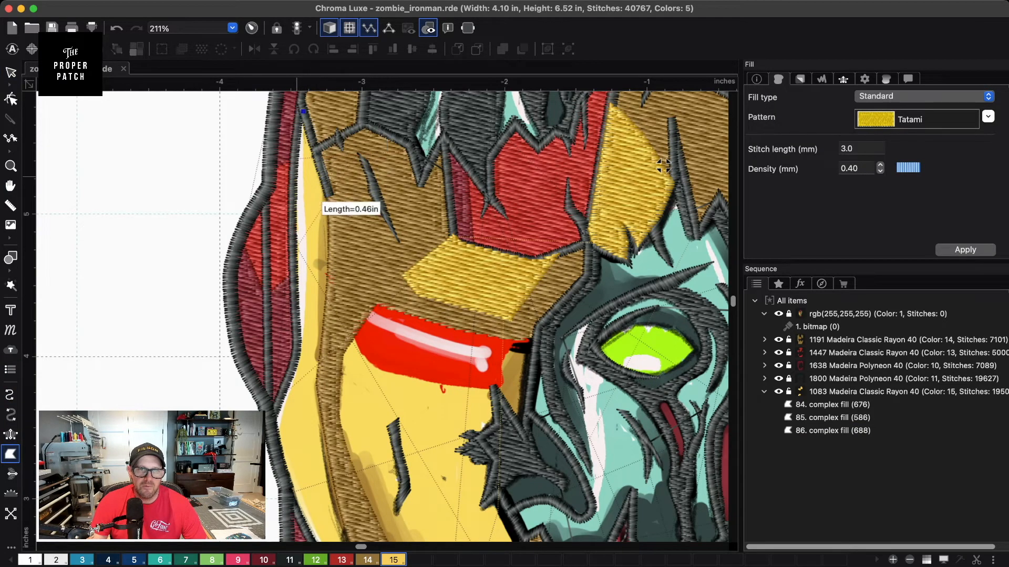
pyautogui.click(293, 168)
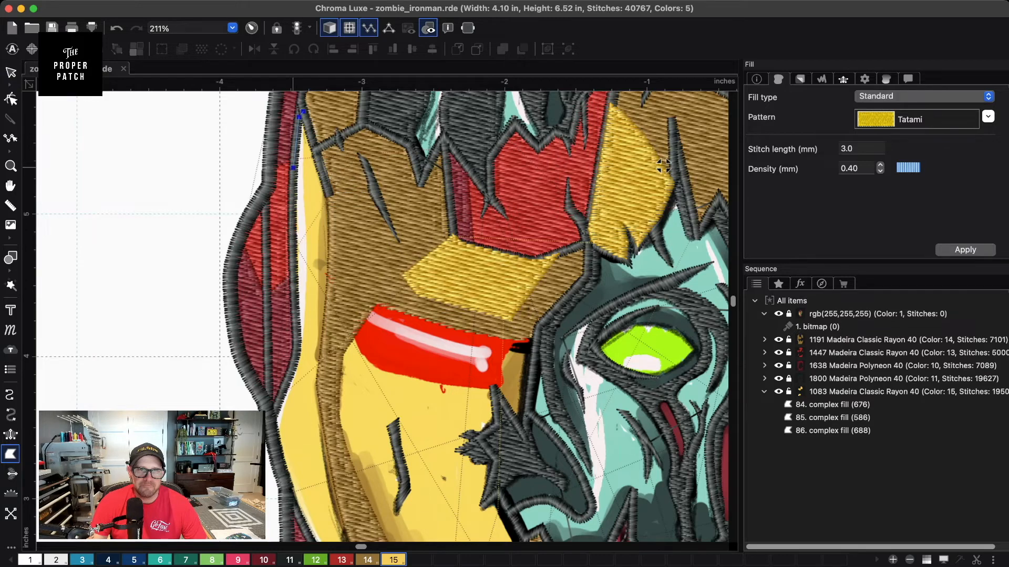
pyautogui.click(293, 273)
pyautogui.click(296, 343)
pyautogui.press('space')
pyautogui.moveTo(305, 349); pyautogui.dragTo(334, 266)
pyautogui.click(326, 272)
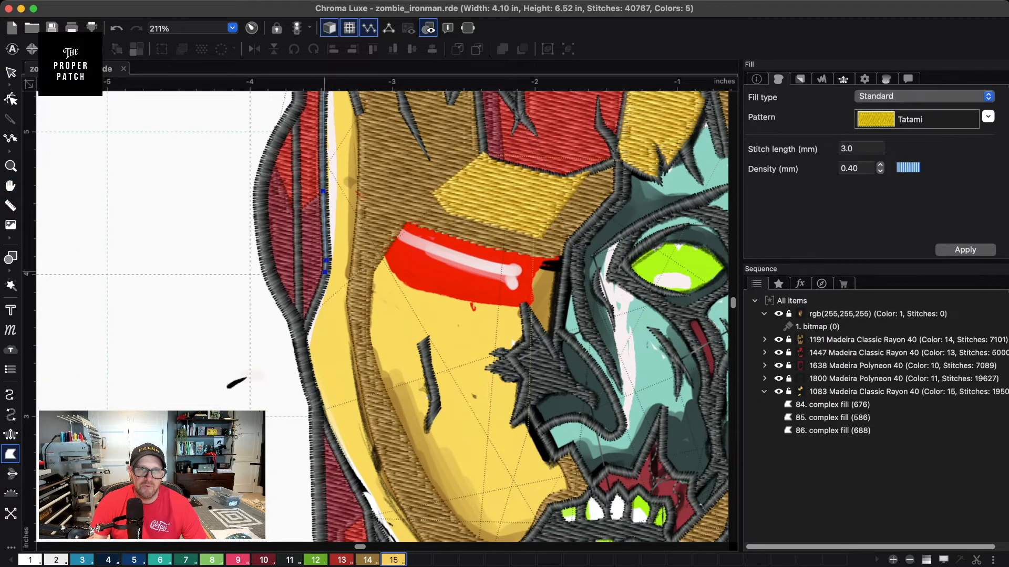
pyautogui.click(302, 334)
pyautogui.press('space')
pyautogui.moveTo(301, 333); pyautogui.dragTo(288, 247)
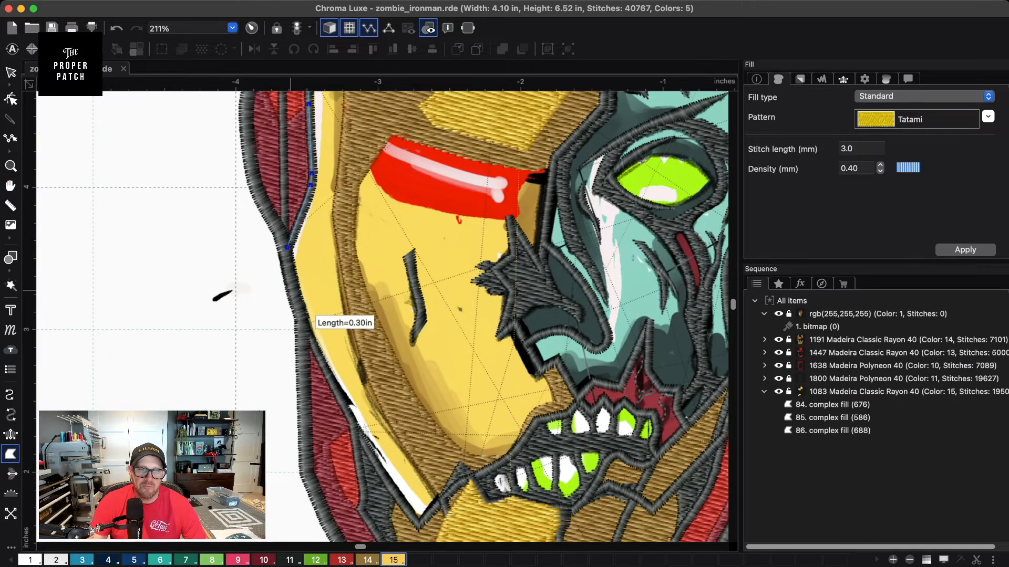
# - Continue the faceplate outline down the jaw line, around the pointed chin corner and up towards the mouth
pyautogui.click(291, 281)
pyautogui.click(306, 323)
pyautogui.click(322, 364)
pyautogui.click(355, 426)
pyautogui.click(381, 473)
pyautogui.press('space')
pyautogui.moveTo(397, 461); pyautogui.dragTo(356, 376)
pyautogui.click(374, 434)
pyautogui.click(377, 442)
pyautogui.click(408, 406)
pyautogui.click(369, 353)
pyautogui.click(332, 272)
pyautogui.scroll(5, 357, 210)
pyautogui.hscroll(-2, 357, 211)
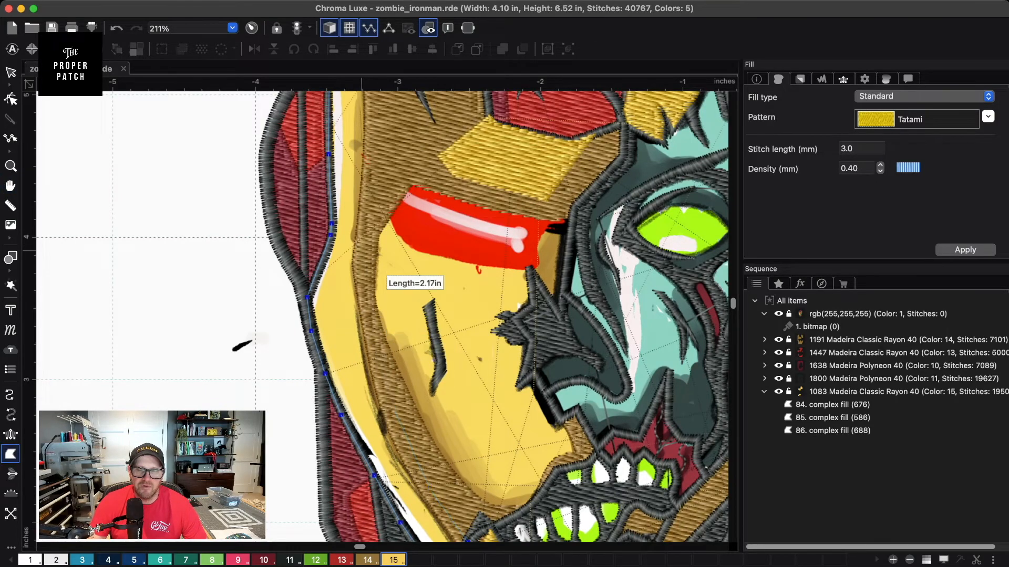
pyautogui.moveTo(523, 360); pyautogui.dragTo(509, 255)
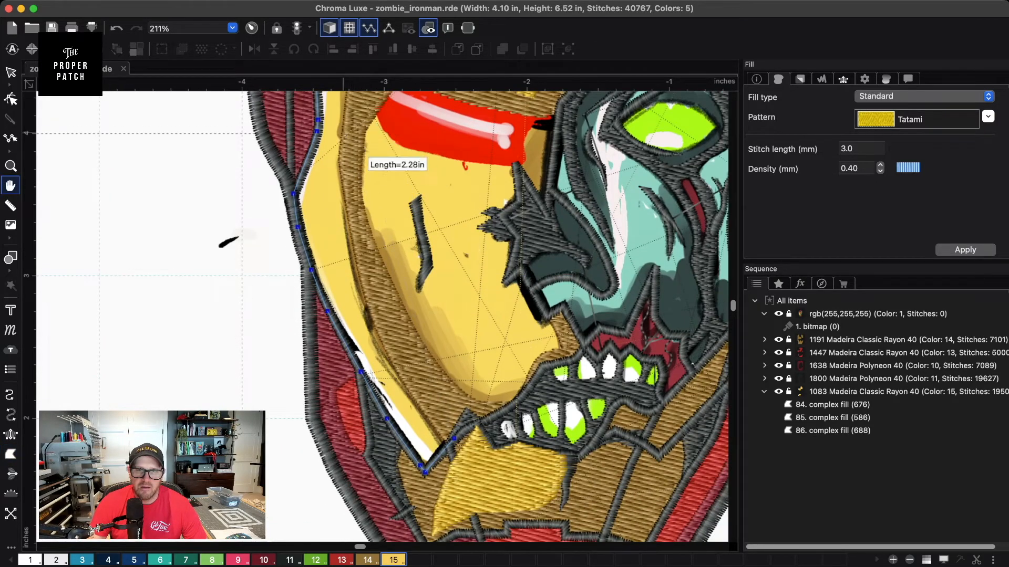
# - Continue the faceplate outline along the mouth's edge above the teeth and up to the torn cheek edge beside the nose
pyautogui.click(470, 423)
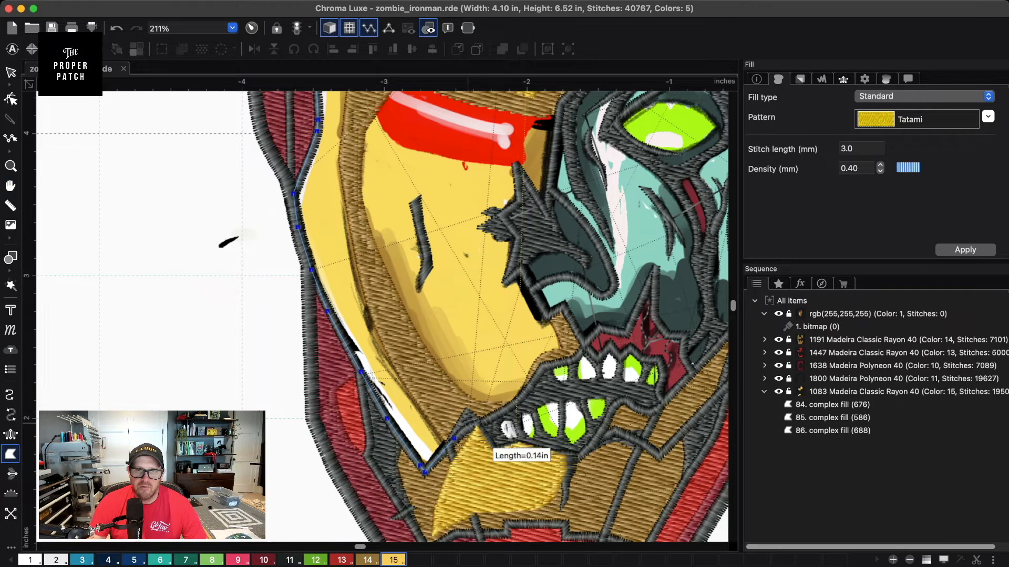
pyautogui.click(488, 422)
pyautogui.click(522, 400)
pyautogui.click(544, 370)
pyautogui.click(568, 362)
pyautogui.click(586, 345)
pyautogui.click(564, 305)
pyautogui.click(521, 271)
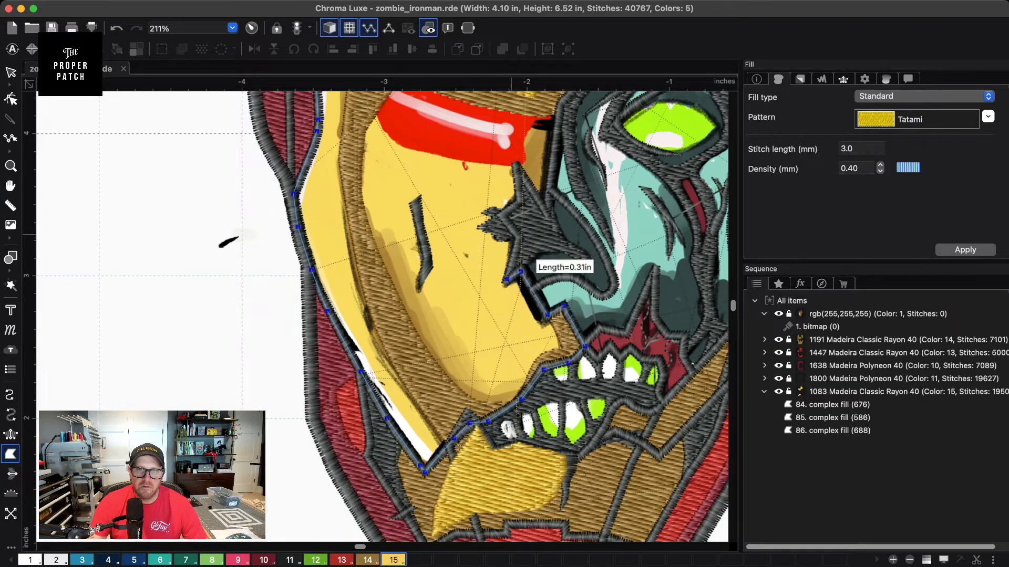
# - Trace the faceplate outline around the spiky black tear beside the nose up to its tip below the red eye
pyautogui.click(507, 279)
pyautogui.click(520, 239)
pyautogui.click(502, 213)
pyautogui.click(520, 203)
pyautogui.click(514, 166)
pyautogui.press('space')
pyautogui.moveTo(565, 128); pyautogui.dragTo(569, 284)
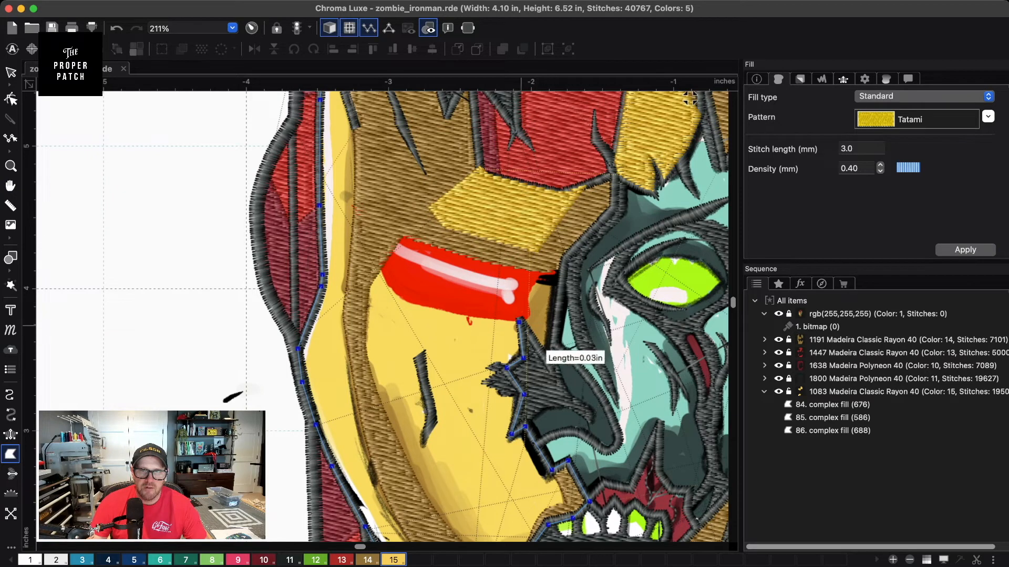
# - Trace the faceplate outline around the inner end and lower edge of the red eye slot to its outer corner
pyautogui.click(531, 334)
pyautogui.click(548, 273)
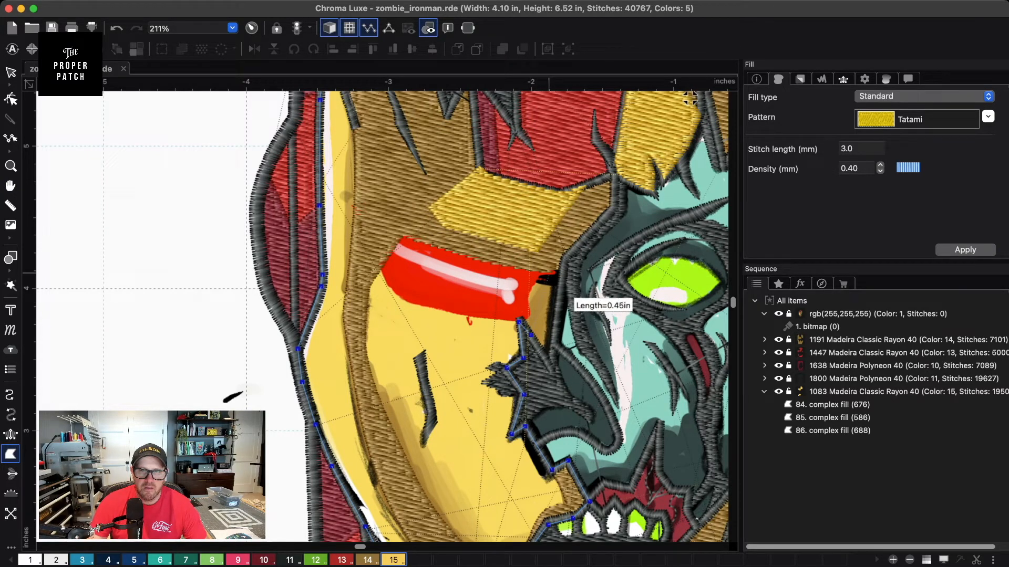
pyautogui.click(529, 270)
pyautogui.click(517, 309)
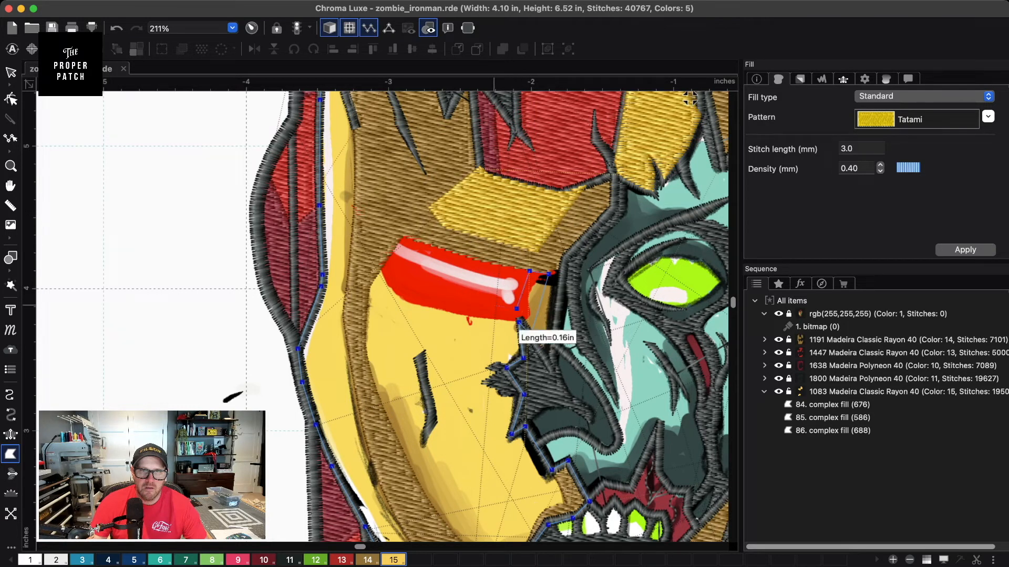
pyautogui.click(442, 302)
pyautogui.click(402, 287)
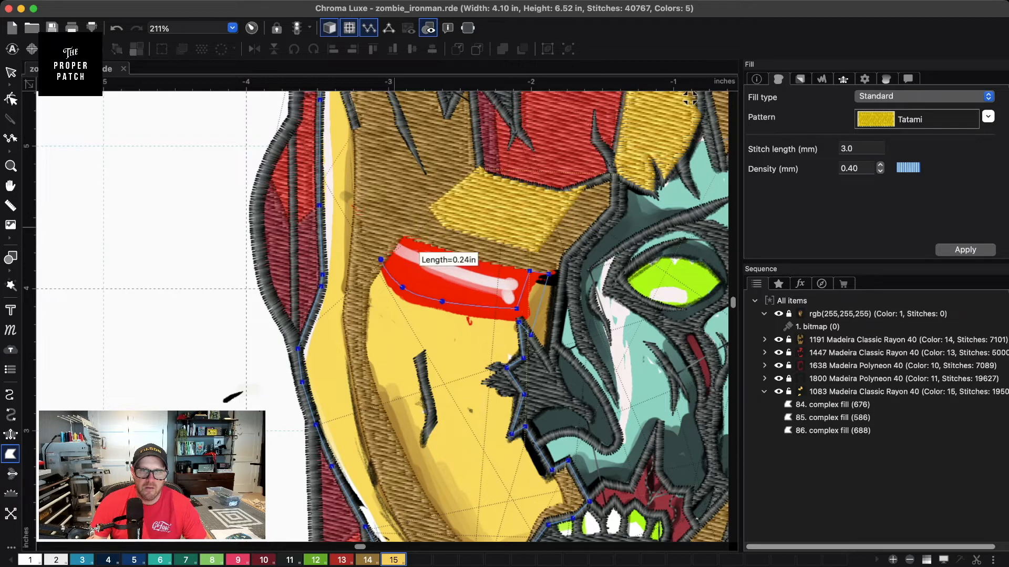
pyautogui.moveTo(424, 222); pyautogui.dragTo(427, 274)
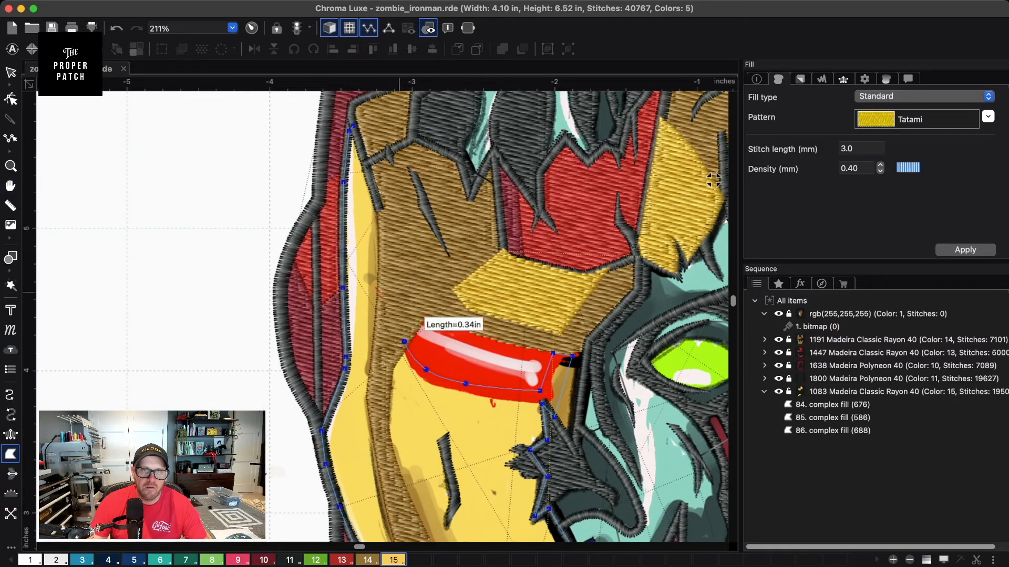
# - Close the faceplate outline up the brown forehead to its starting point and generate the yellow fill
pyautogui.click(390, 327)
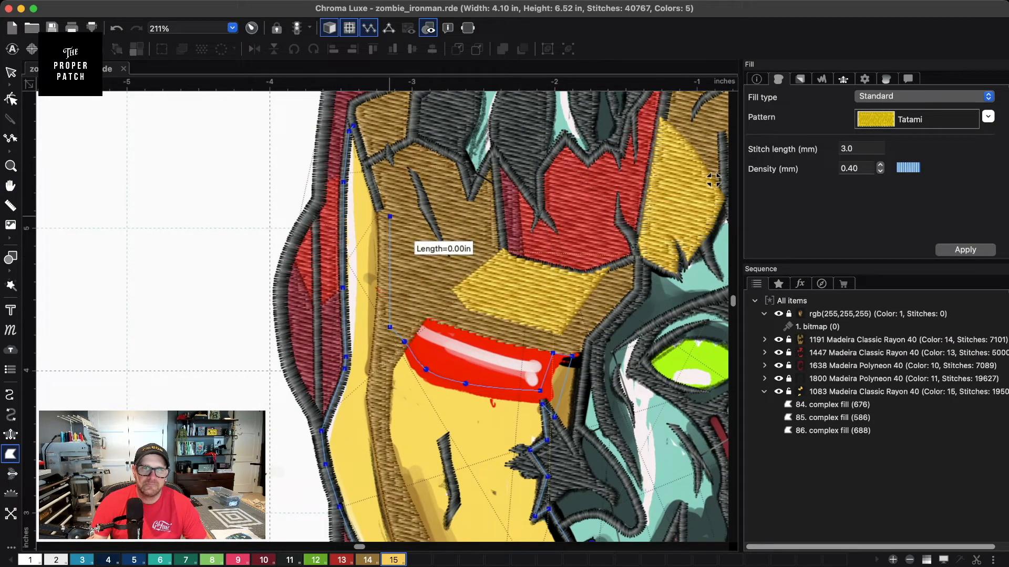
pyautogui.click(390, 216)
pyautogui.click(353, 126)
pyautogui.press('Return')
# - Outline the narrow shadow strip between the red eye slot and the zombie face and fill it with brown colour 14
pyautogui.moveTo(331, 486); pyautogui.dragTo(259, 309)
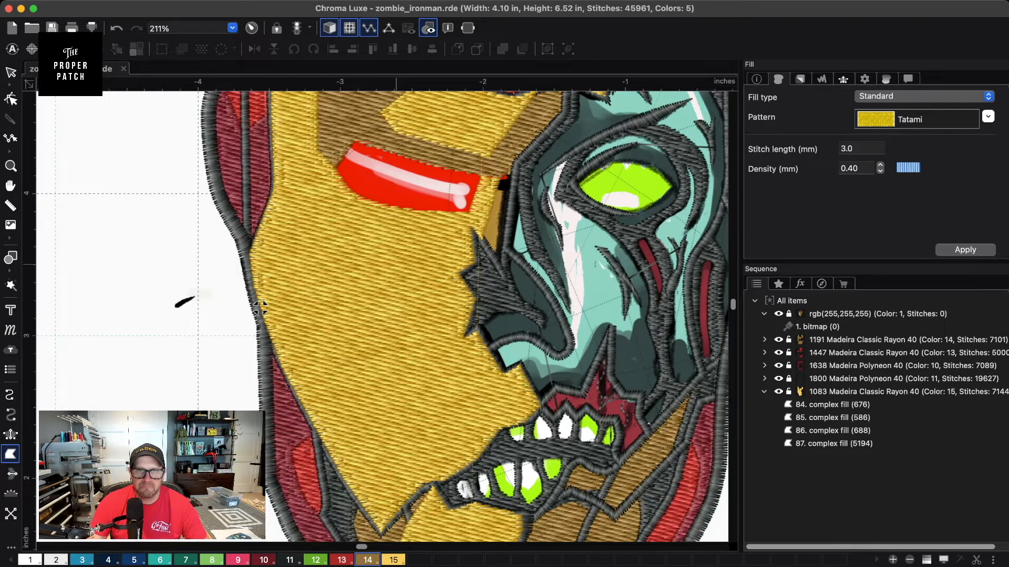
pyautogui.click(496, 170)
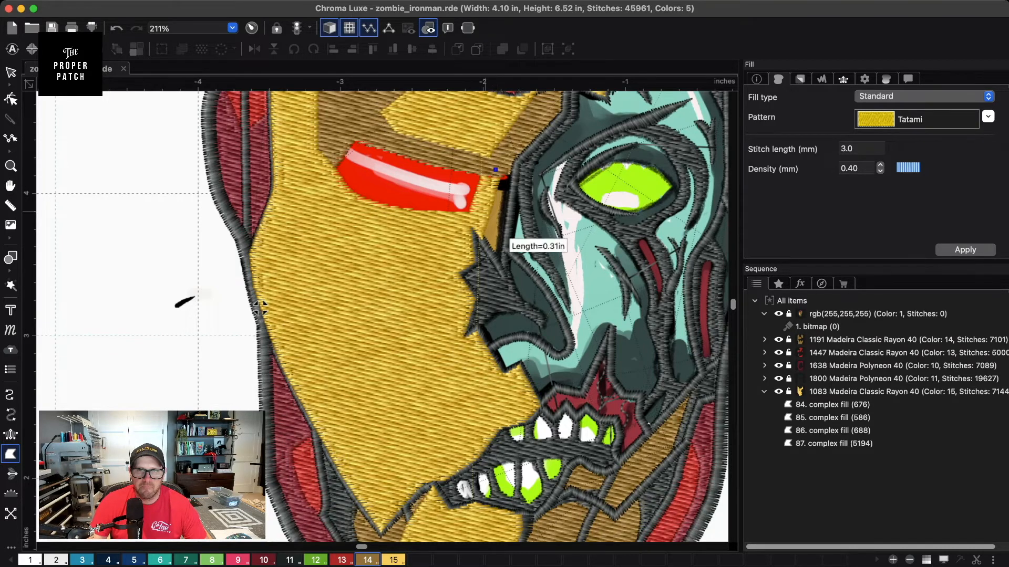
pyautogui.click(477, 231)
pyautogui.click(505, 272)
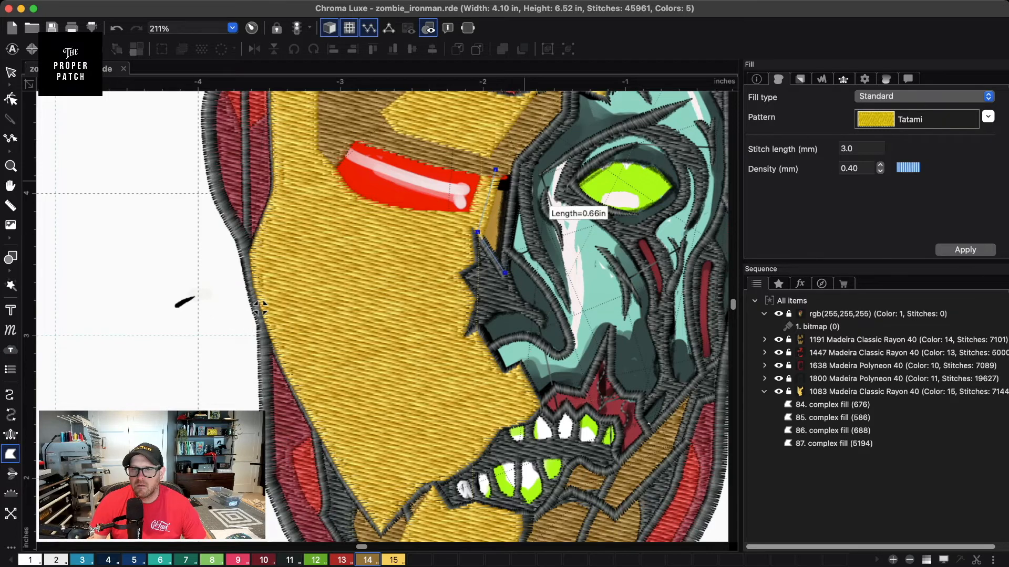
pyautogui.click(518, 169)
pyautogui.press('Return')
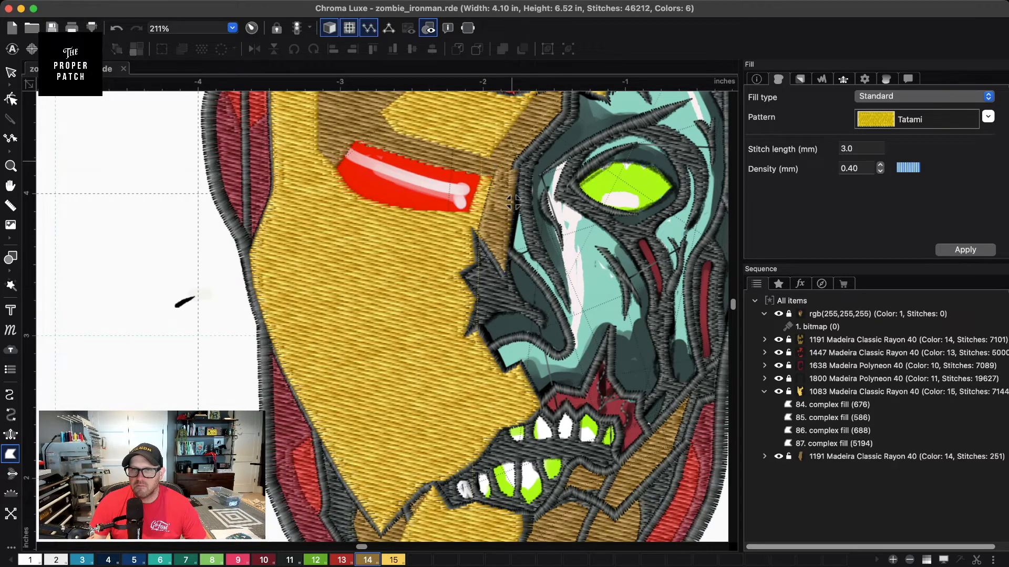
# - Move the new 1191 brown fill into the existing 1191 group in the sequence and select the yellow chin fill
pyautogui.moveTo(862, 457); pyautogui.dragTo(862, 344)
pyautogui.click(832, 469)
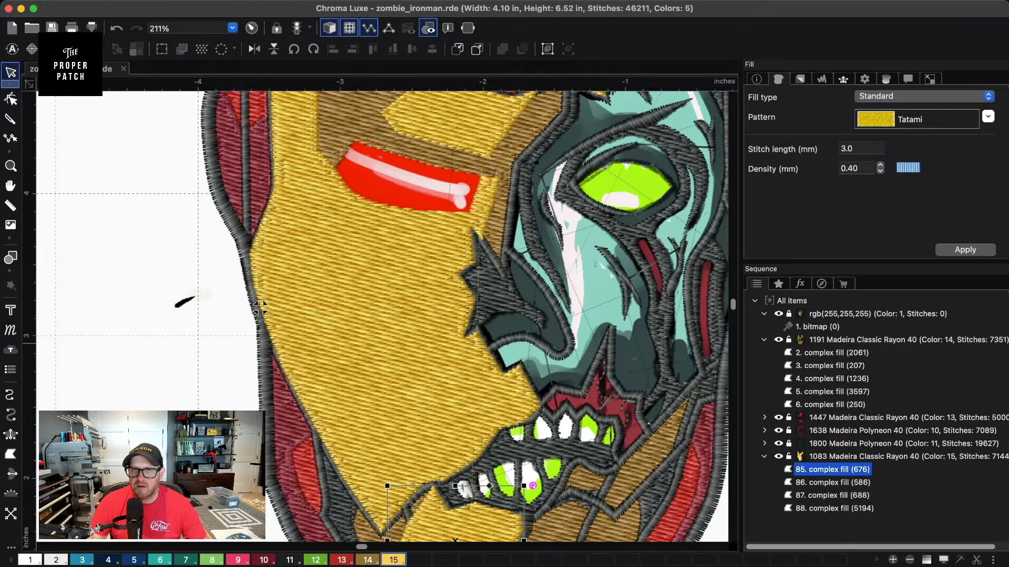
# - Move the four yellow 1083 complex fills ahead of the brown 1191 group in the stitching sequence and deselect them
pyautogui.moveTo(862, 457); pyautogui.dragTo(862, 343)
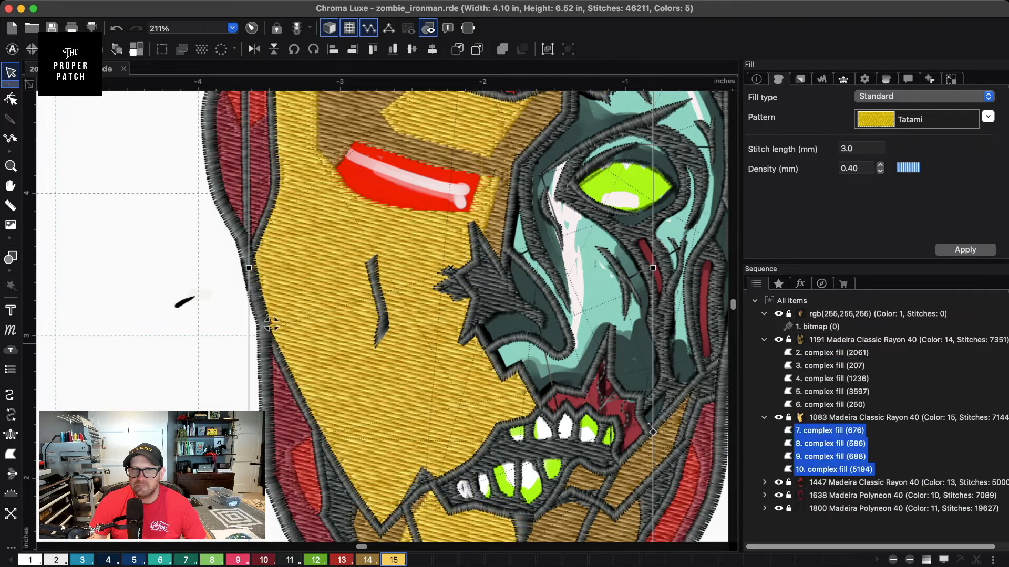
pyautogui.moveTo(862, 418); pyautogui.dragTo(861, 317)
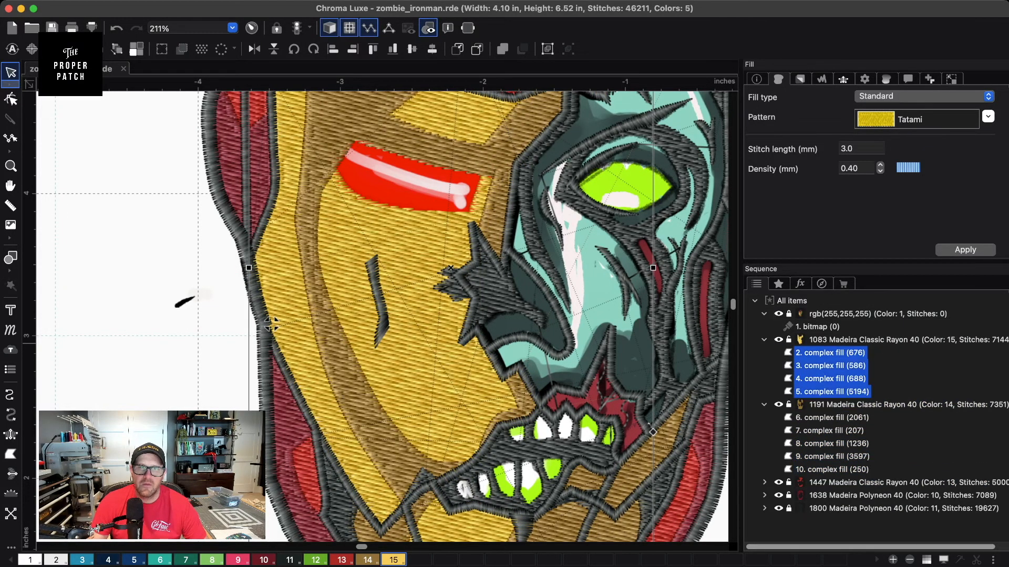
pyautogui.press('Escape')
# - Examine the stitched helmet in flat and realistic views, with and without the background bitmap, for areas still unfilled
pyautogui.scroll(-5, 271, 325)
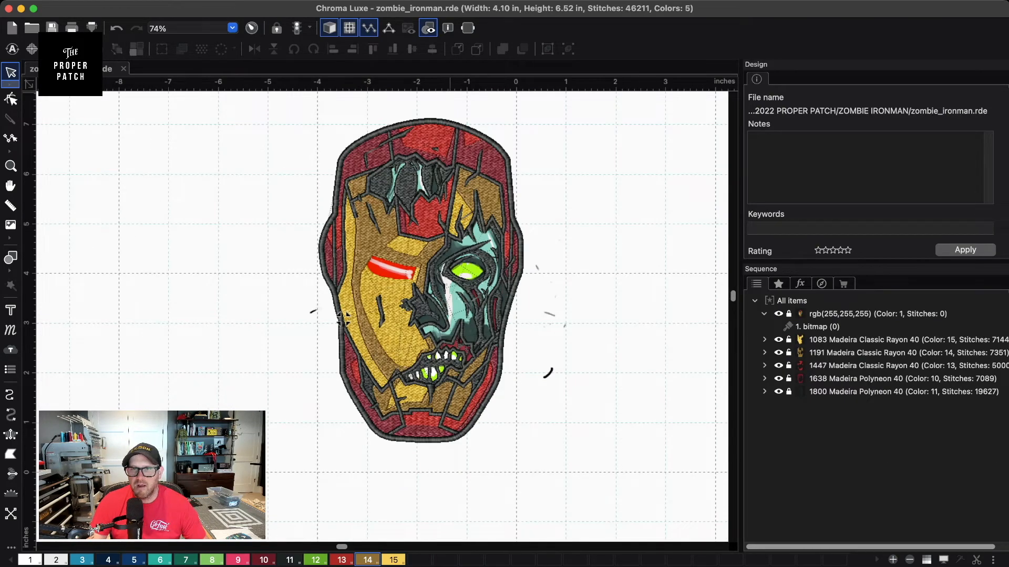
pyautogui.click(330, 28)
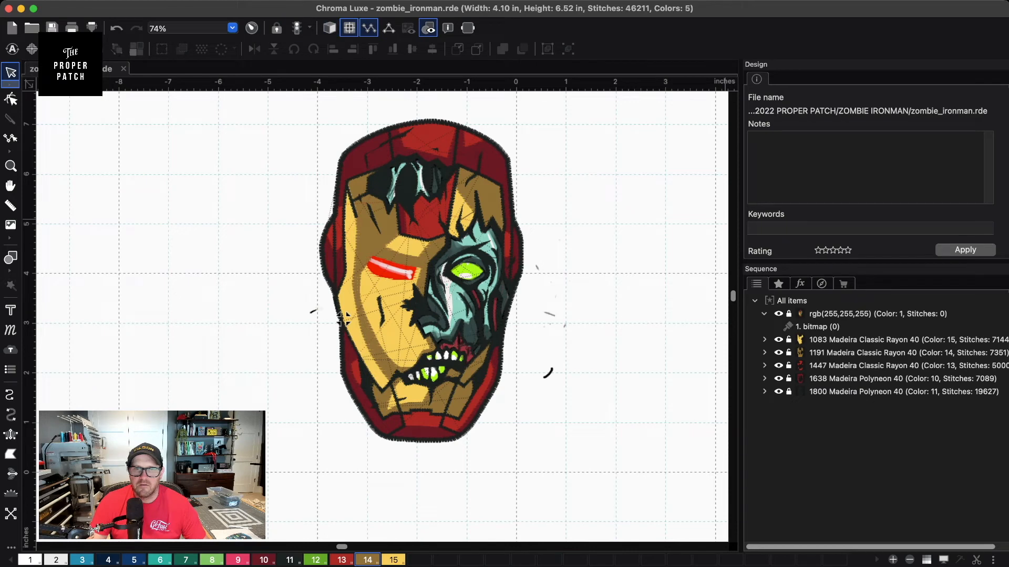
pyautogui.click(778, 313)
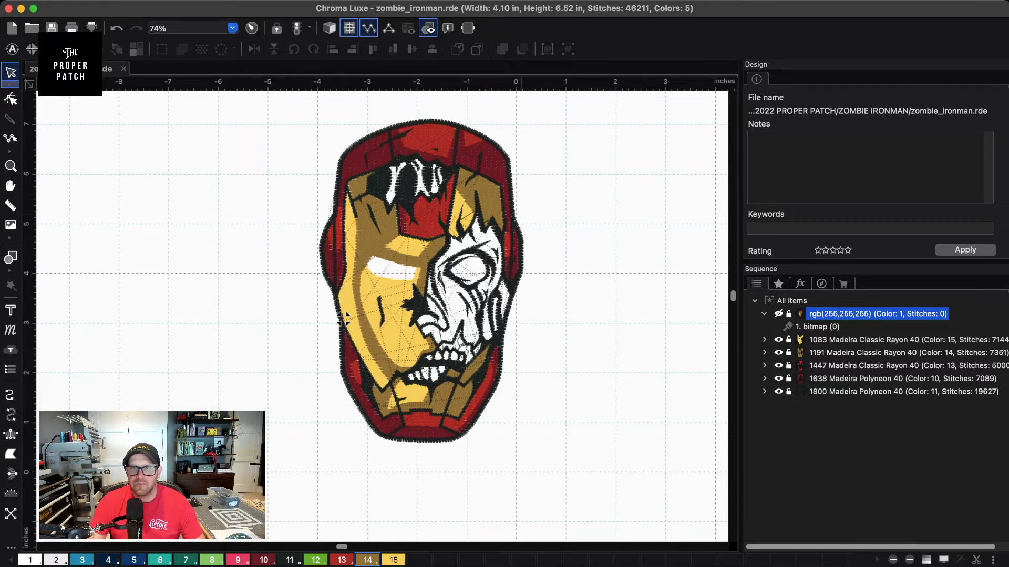
pyautogui.scroll(5, 344, 318)
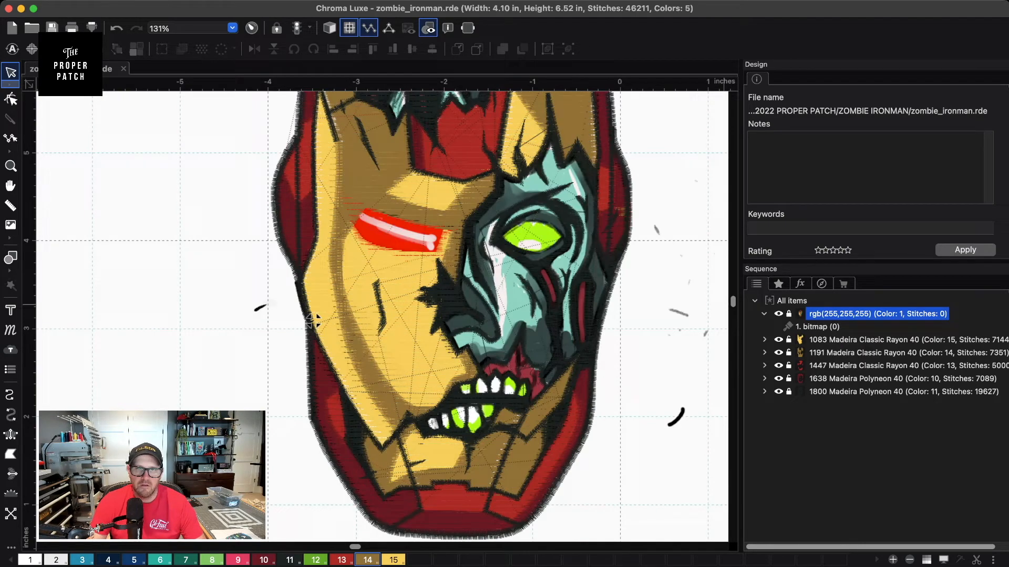
pyautogui.click(329, 28)
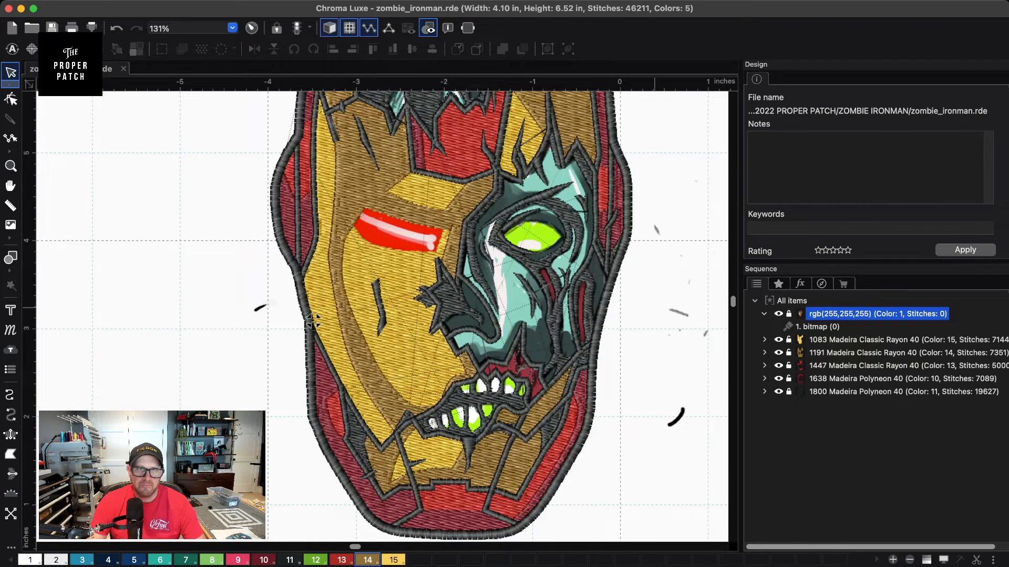
pyautogui.scroll(5, 313, 322)
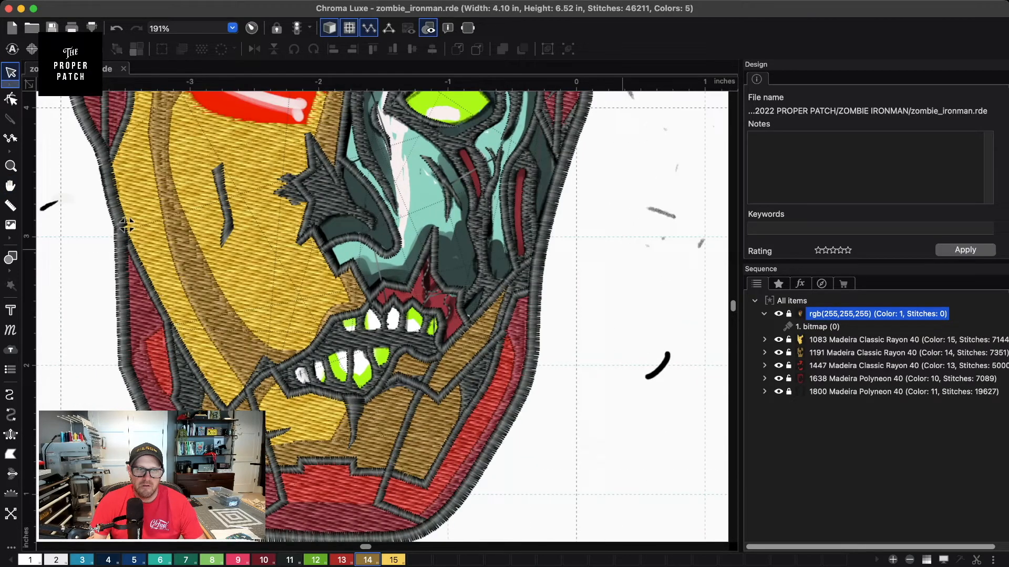
pyautogui.moveTo(126, 225); pyautogui.dragTo(169, 321)
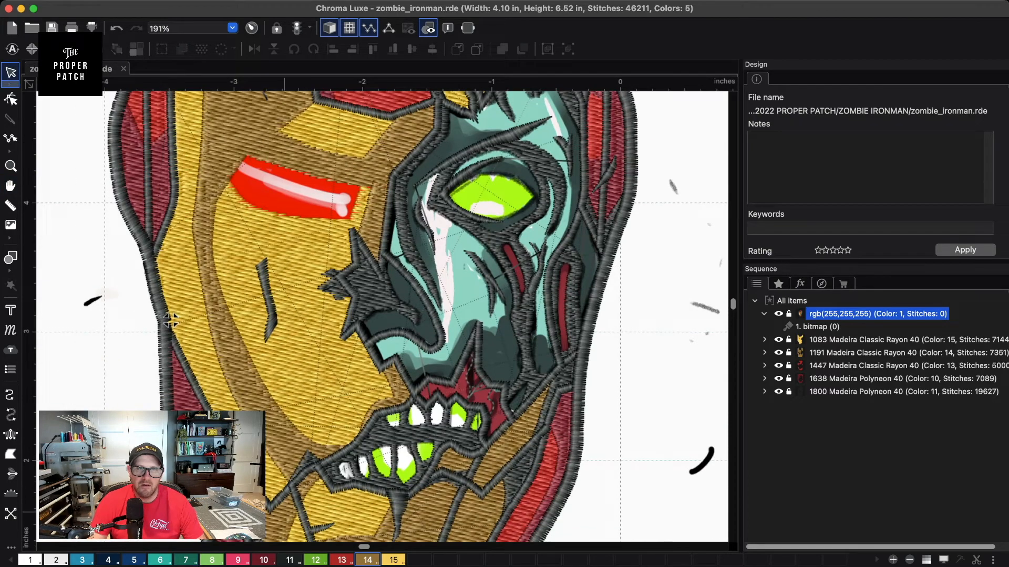
pyautogui.moveTo(169, 320); pyautogui.dragTo(162, 402)
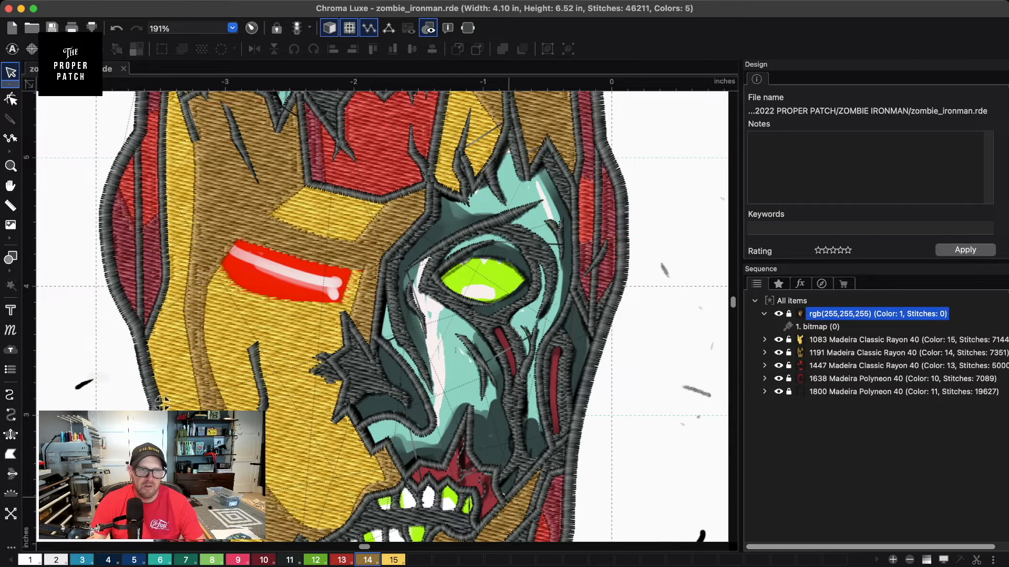
pyautogui.moveTo(662, 367); pyautogui.dragTo(622, 451)
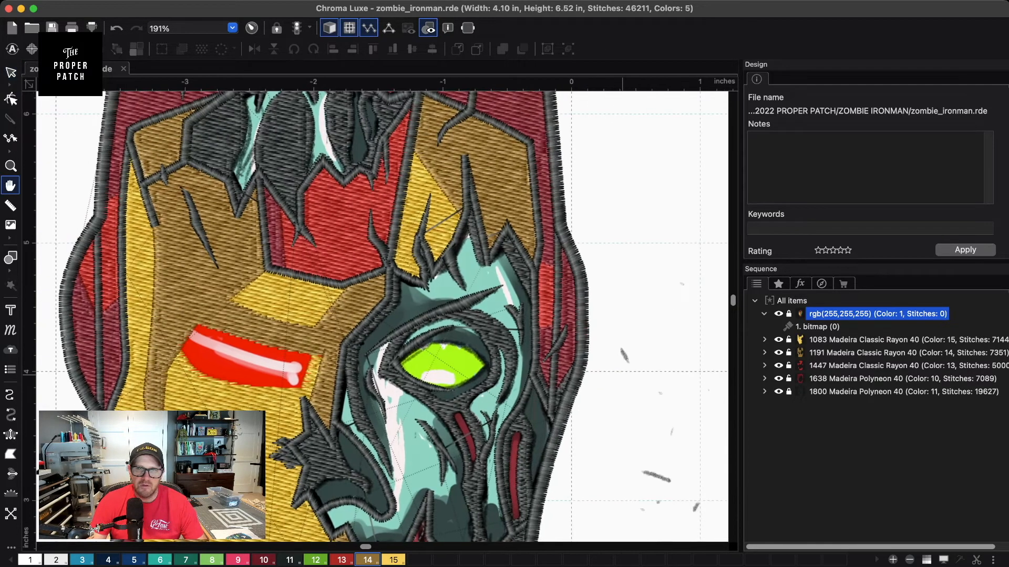
# - Outline the dark shadow area along the outer edge of the zombie cheek as a complex fill in green colour 7
pyautogui.click(185, 561)
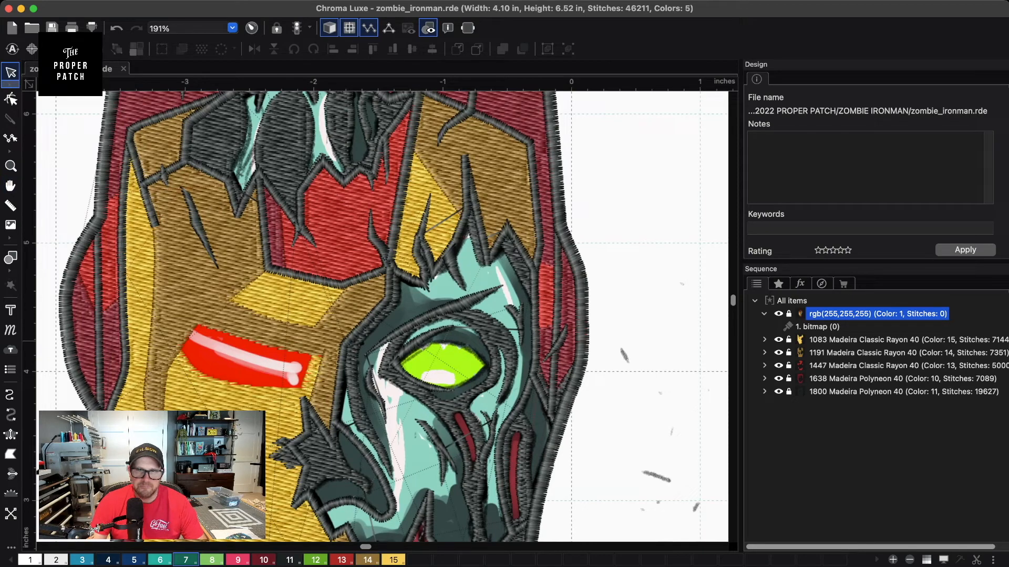
pyautogui.click(11, 454)
pyautogui.moveTo(566, 484); pyautogui.dragTo(557, 354)
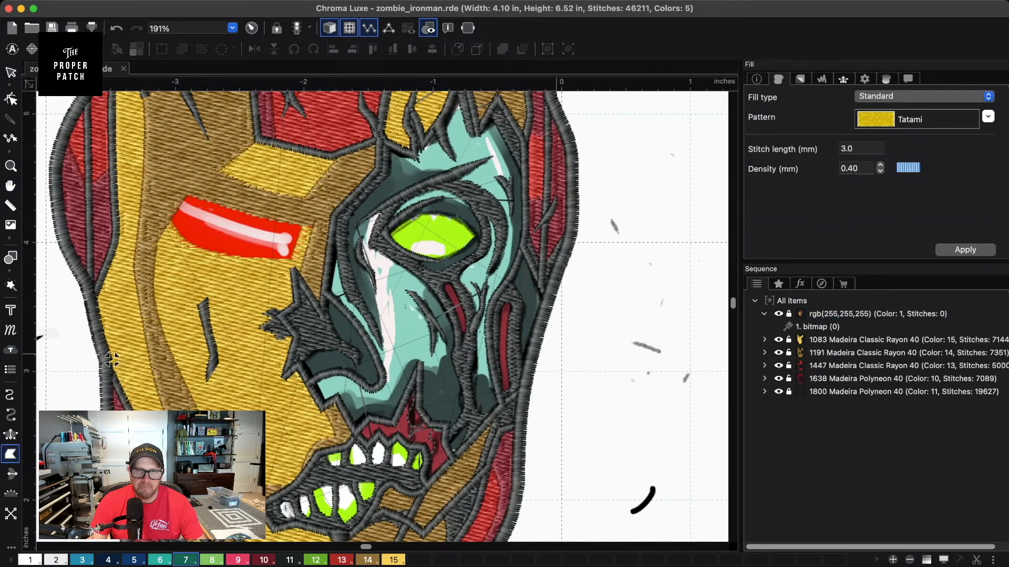
pyautogui.click(523, 246)
pyautogui.click(510, 276)
pyautogui.click(506, 289)
pyautogui.click(518, 307)
pyautogui.click(515, 331)
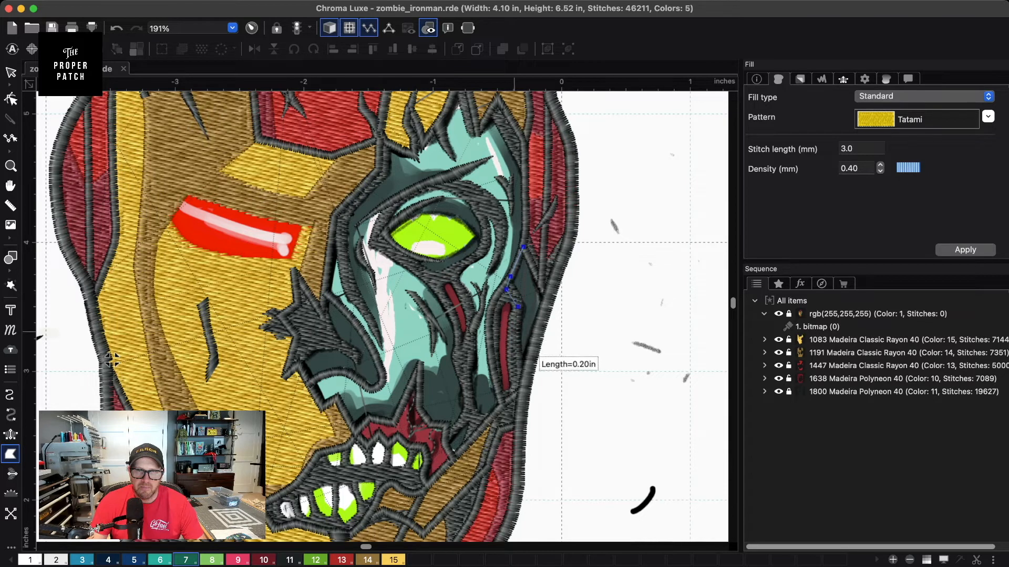
pyautogui.click(514, 368)
pyautogui.click(522, 390)
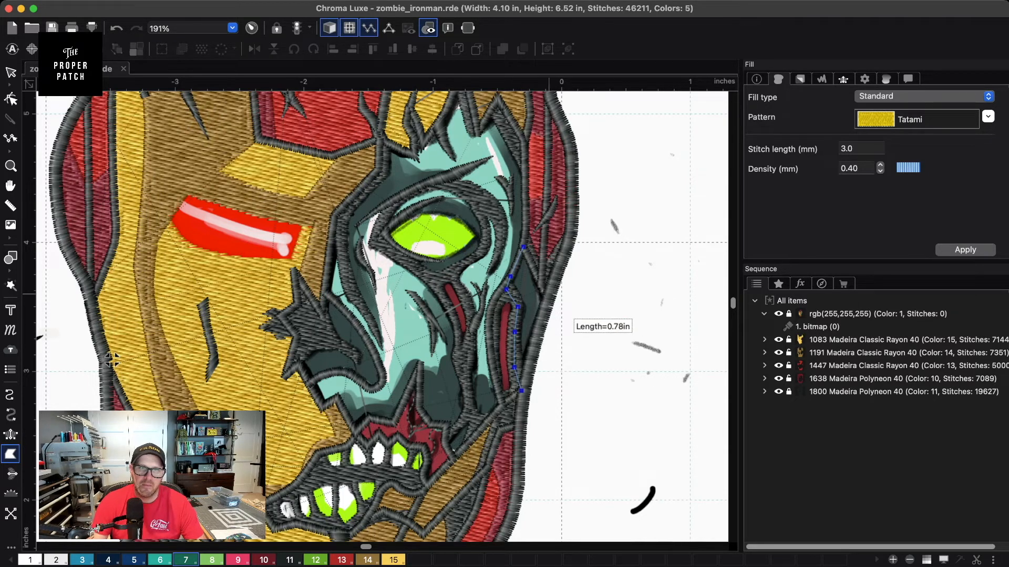
pyautogui.click(524, 247)
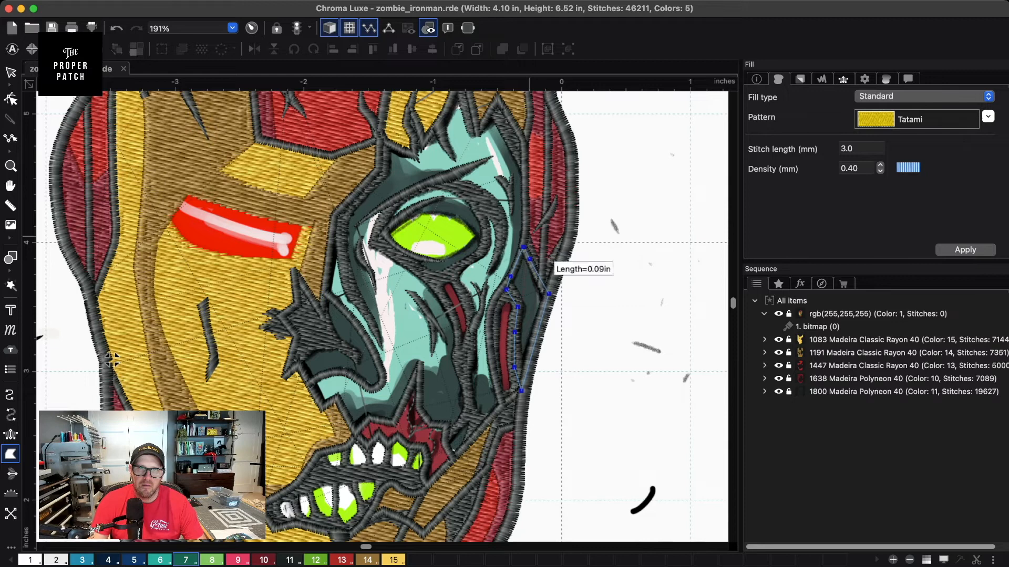
pyautogui.press('Return')
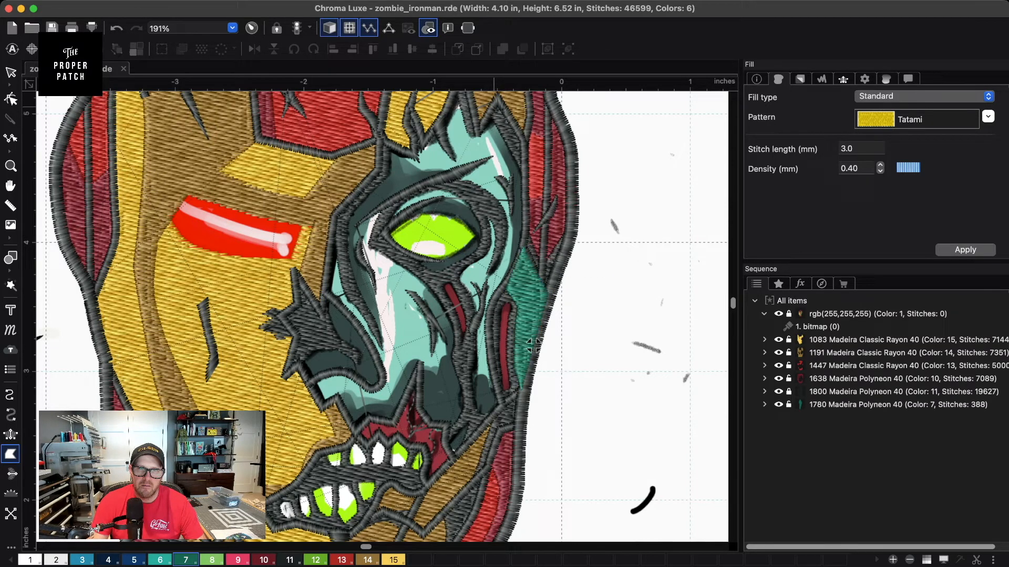
# - Outline the dark strip from the forehead peak down the outer side of the zombie eye and fill it with green colour 7
pyautogui.click(493, 105)
pyautogui.click(484, 124)
pyautogui.click(502, 154)
pyautogui.click(512, 185)
pyautogui.click(512, 212)
pyautogui.click(514, 230)
pyautogui.click(505, 283)
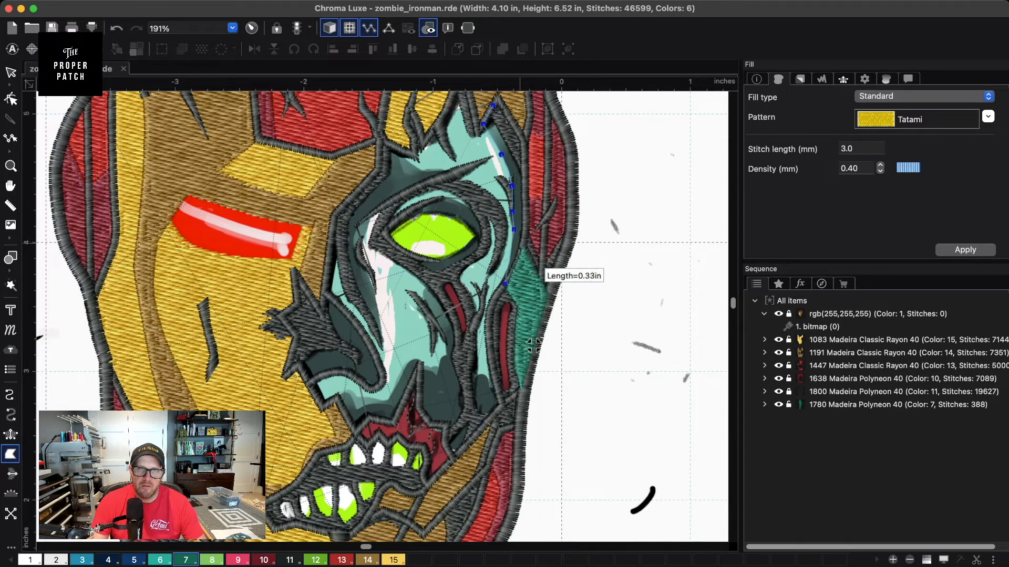
pyautogui.click(524, 246)
pyautogui.click(526, 213)
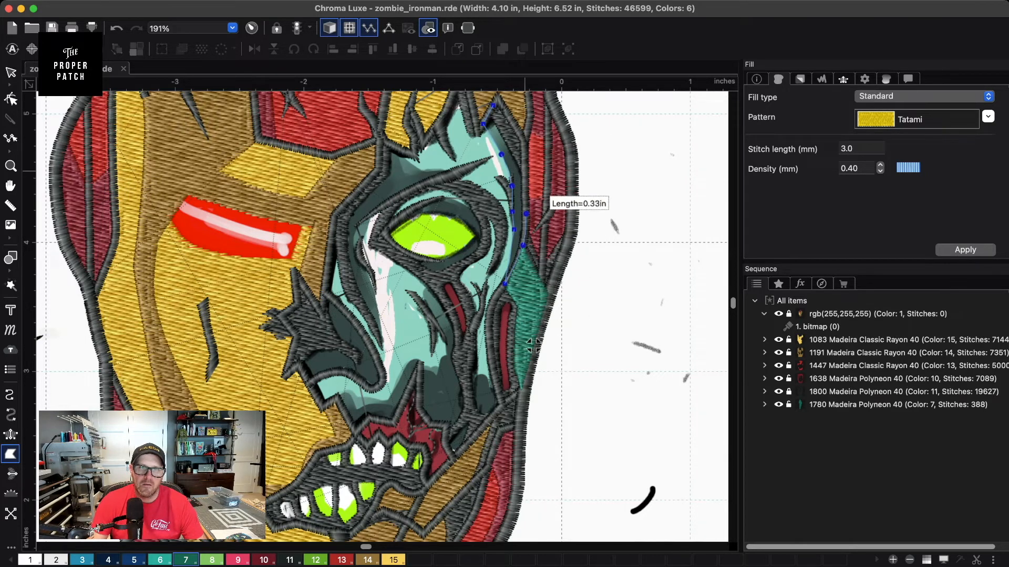
pyautogui.click(526, 172)
pyautogui.click(517, 142)
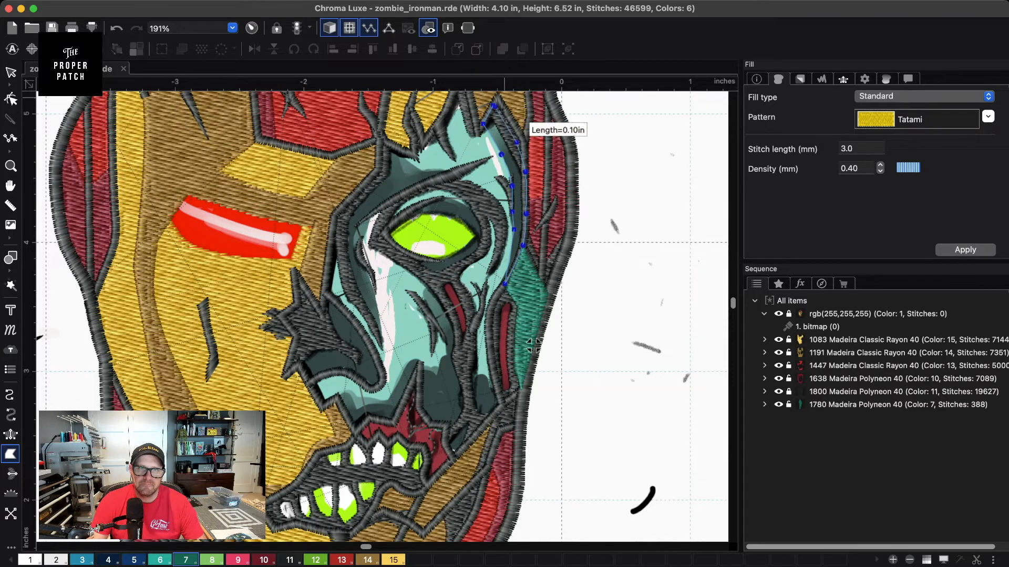
pyautogui.click(493, 105)
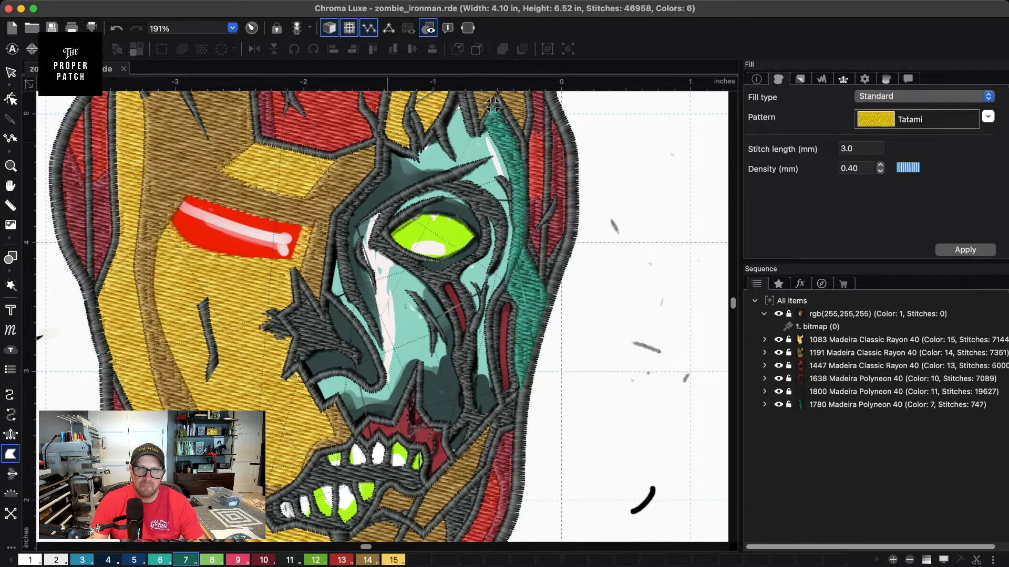
# - Trace the brow shadow outline from the inner forehead to the brow tip and back around the eye socket's inner side
pyautogui.click(401, 158)
pyautogui.click(418, 171)
pyautogui.click(440, 175)
pyautogui.click(468, 187)
pyautogui.click(431, 184)
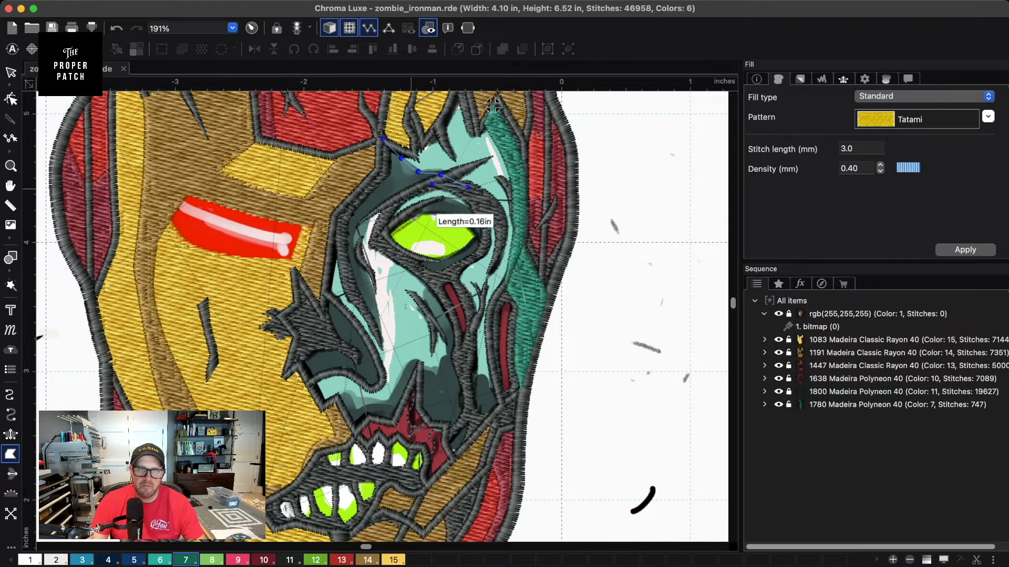
pyautogui.click(401, 196)
pyautogui.click(378, 212)
pyautogui.click(364, 224)
pyautogui.click(355, 244)
# - Continue the brow shadow outline down beside the nose and back up to the forehead, and generate the colour 7 fill
pyautogui.click(362, 263)
pyautogui.click(372, 282)
pyautogui.click(378, 312)
pyautogui.click(382, 348)
pyautogui.click(364, 309)
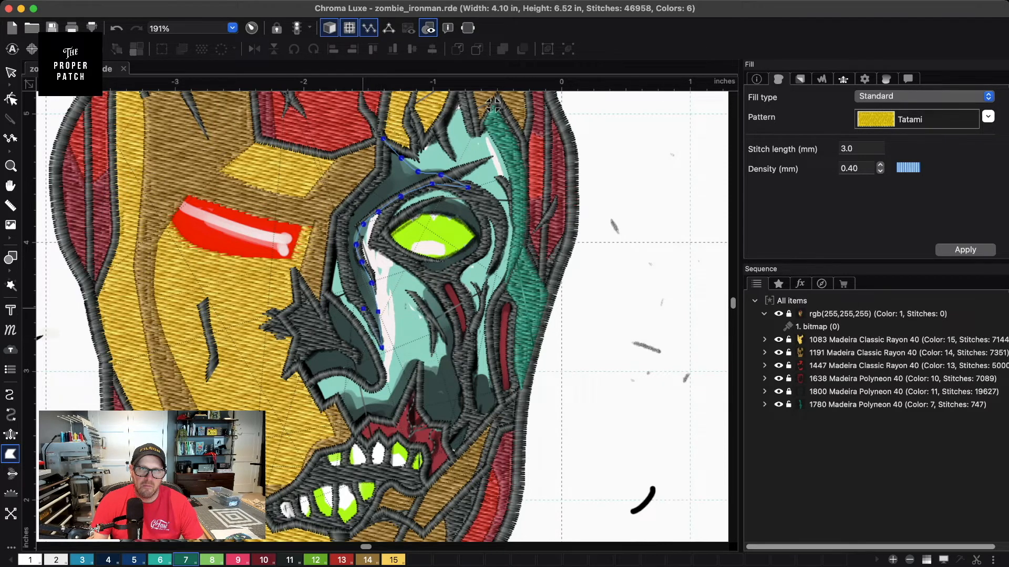
pyautogui.click(346, 281)
pyautogui.click(341, 244)
pyautogui.click(342, 215)
pyautogui.click(371, 189)
pyautogui.click(382, 165)
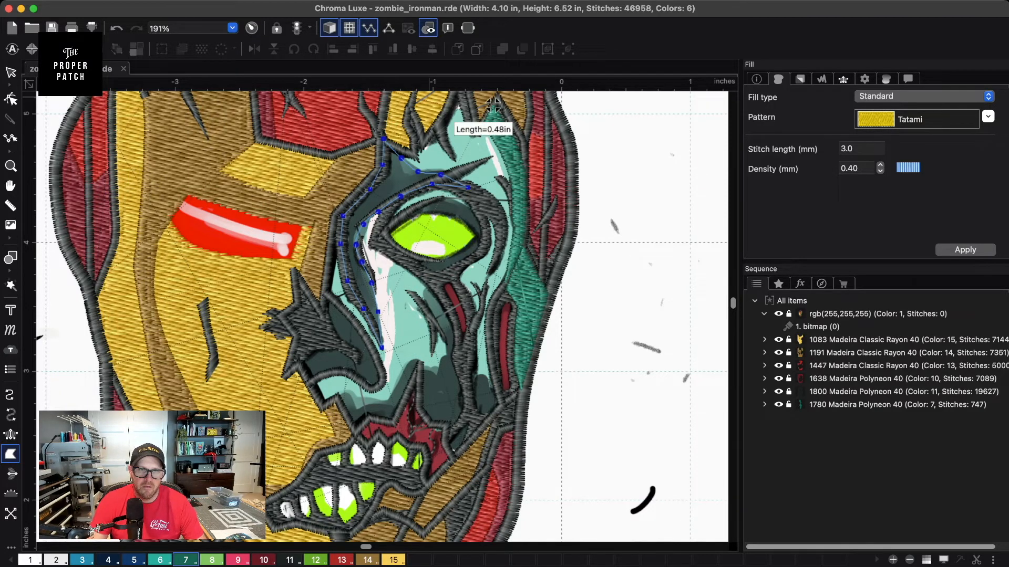
pyautogui.press('Return')
# - Outline the dark nose shadow beside the jagged faceplate tear and generate its complex fill in green colour 7
pyautogui.click(325, 295)
pyautogui.click(322, 319)
pyautogui.click(333, 339)
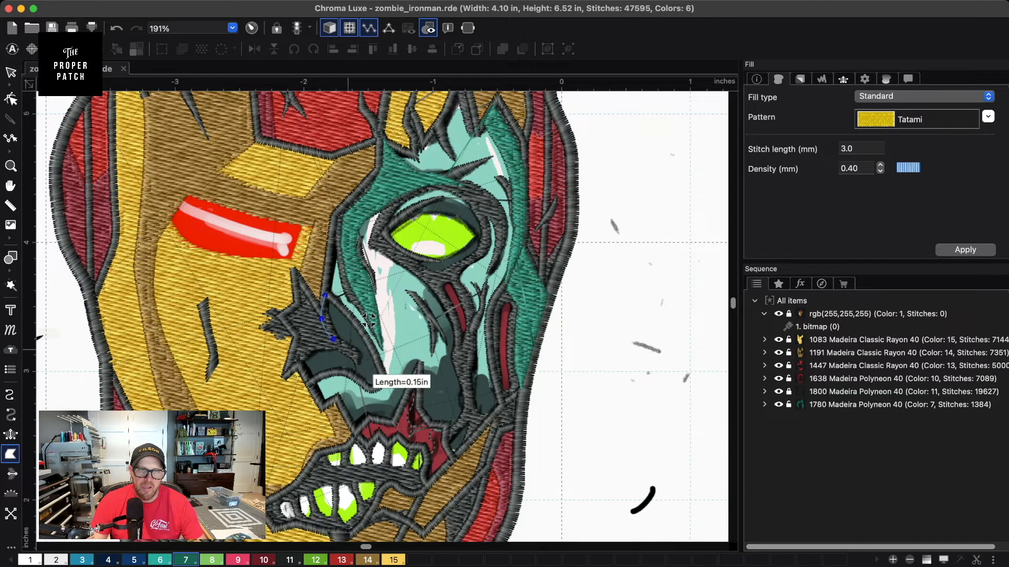
pyautogui.click(353, 351)
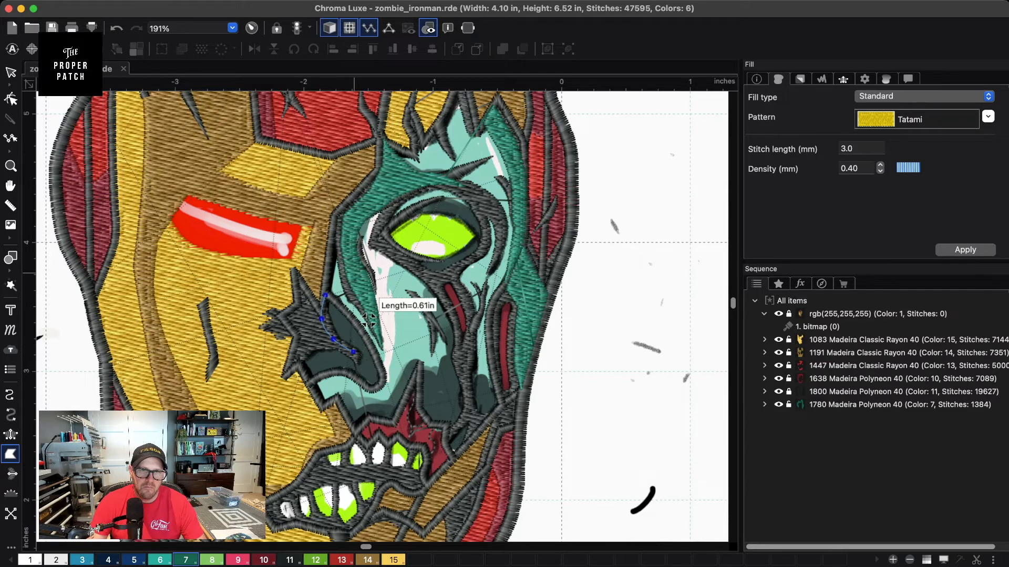
pyautogui.click(301, 354)
pyautogui.click(300, 366)
pyautogui.click(310, 382)
pyautogui.click(334, 371)
pyautogui.click(354, 376)
pyautogui.click(378, 389)
pyautogui.click(382, 377)
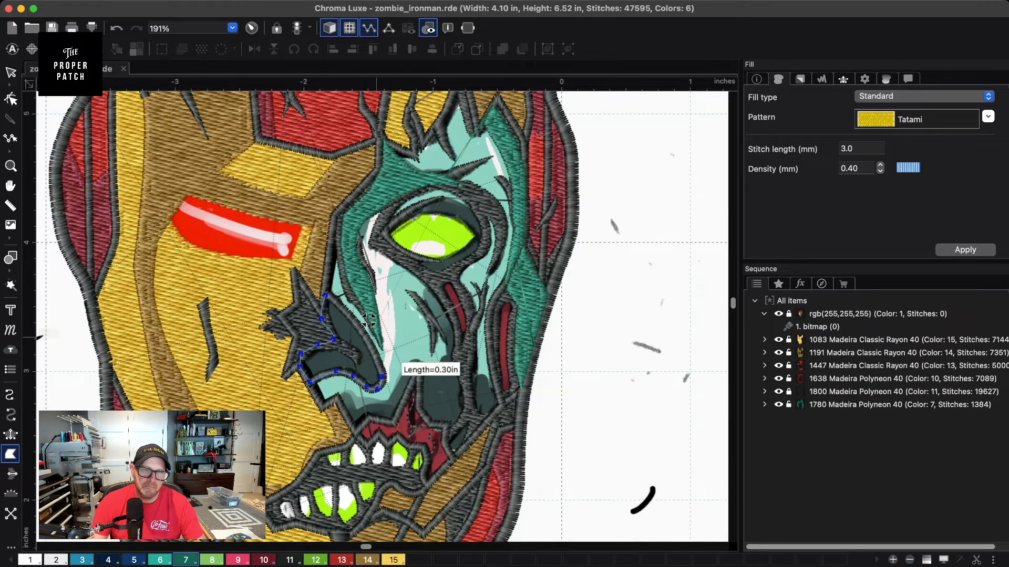
pyautogui.click(372, 345)
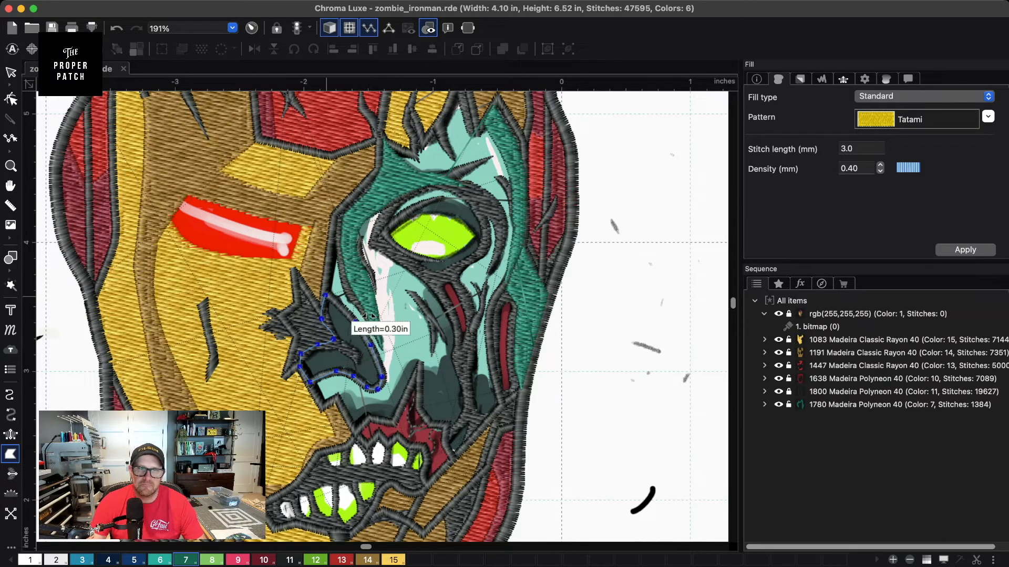
pyautogui.press('Return')
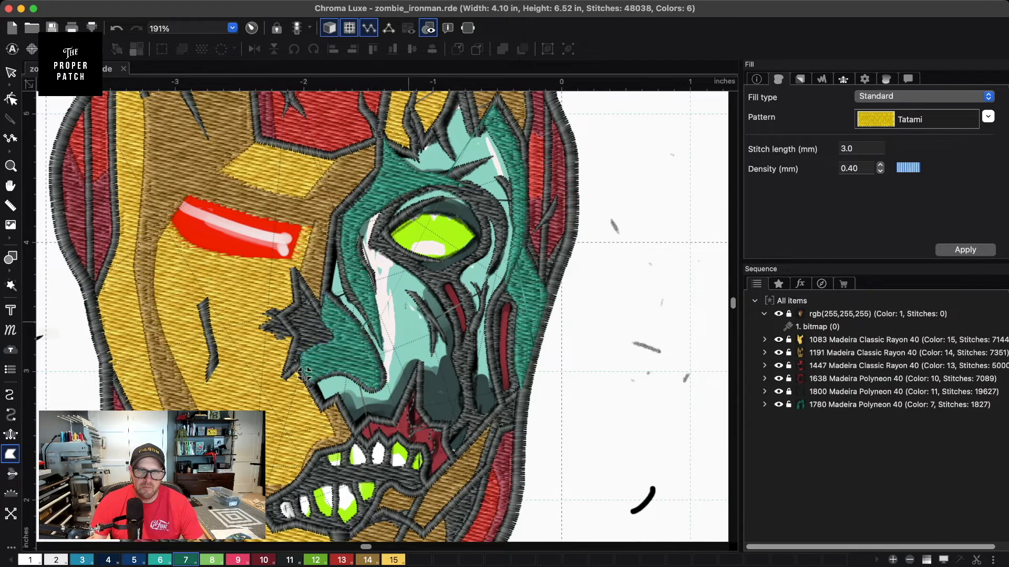
# - Trace the upper edge of the lower-face shadow from beneath the nose, over the red wound's tip, to the inner cheek
pyautogui.click(335, 399)
pyautogui.click(360, 409)
pyautogui.click(373, 409)
pyautogui.click(389, 404)
pyautogui.click(396, 393)
pyautogui.click(404, 378)
pyautogui.click(413, 365)
pyautogui.click(423, 371)
pyautogui.click(429, 380)
pyautogui.click(439, 381)
# - Continue the lower-face shadow outline up the dark cheek streak to below the eye and back down its outer side
pyautogui.click(441, 371)
pyautogui.click(445, 359)
pyautogui.click(448, 350)
pyautogui.click(438, 330)
pyautogui.click(428, 315)
pyautogui.click(423, 304)
pyautogui.click(424, 292)
pyautogui.click(432, 283)
pyautogui.click(451, 311)
pyautogui.click(461, 343)
pyautogui.click(460, 366)
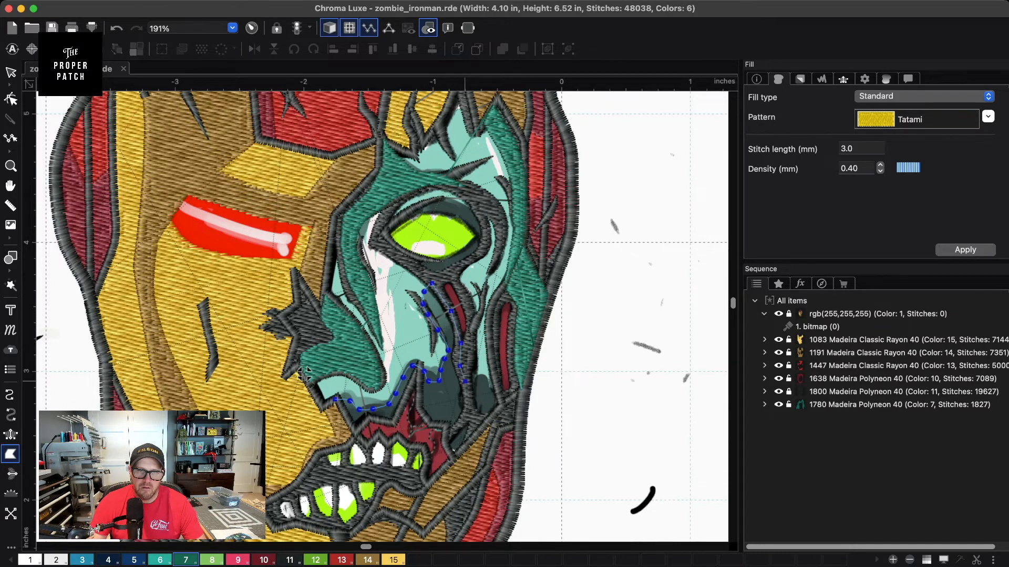
# - Extend the lower-face shadow outline over the outer cheek, down to the jaw line and back to the red wound
pyautogui.click(479, 369)
pyautogui.click(486, 377)
pyautogui.click(490, 391)
pyautogui.click(503, 405)
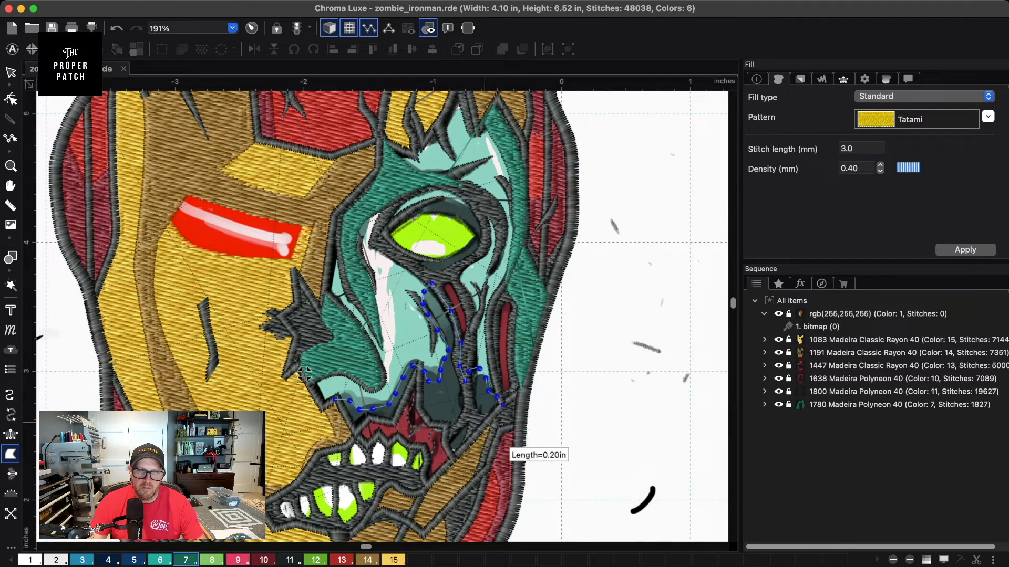
pyautogui.click(446, 444)
pyautogui.click(448, 427)
# - Close the lower-face shadow outline along the red wound to its start beneath the nose and generate the colour 7 fill
pyautogui.click(429, 424)
pyautogui.click(419, 408)
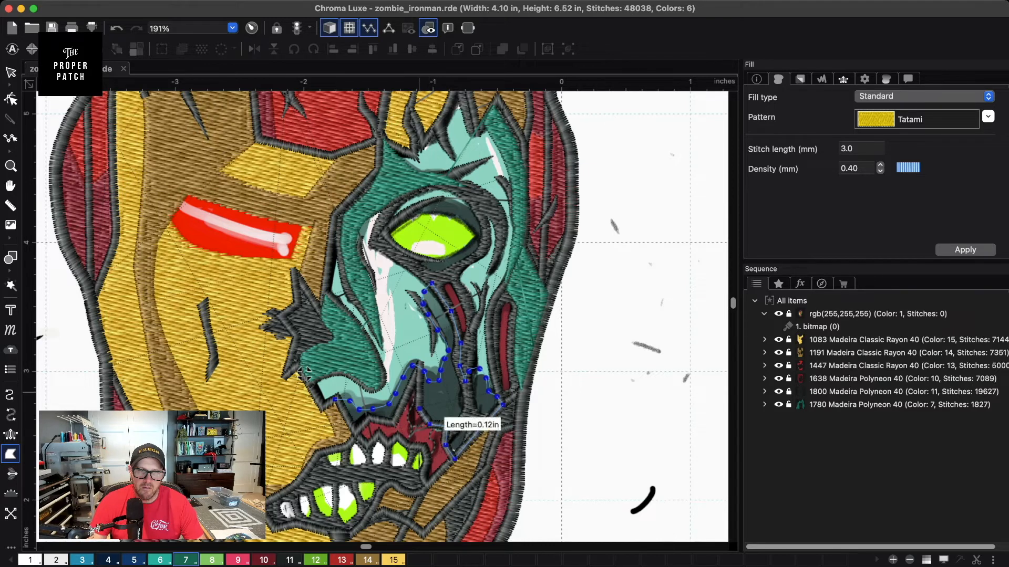
pyautogui.click(419, 382)
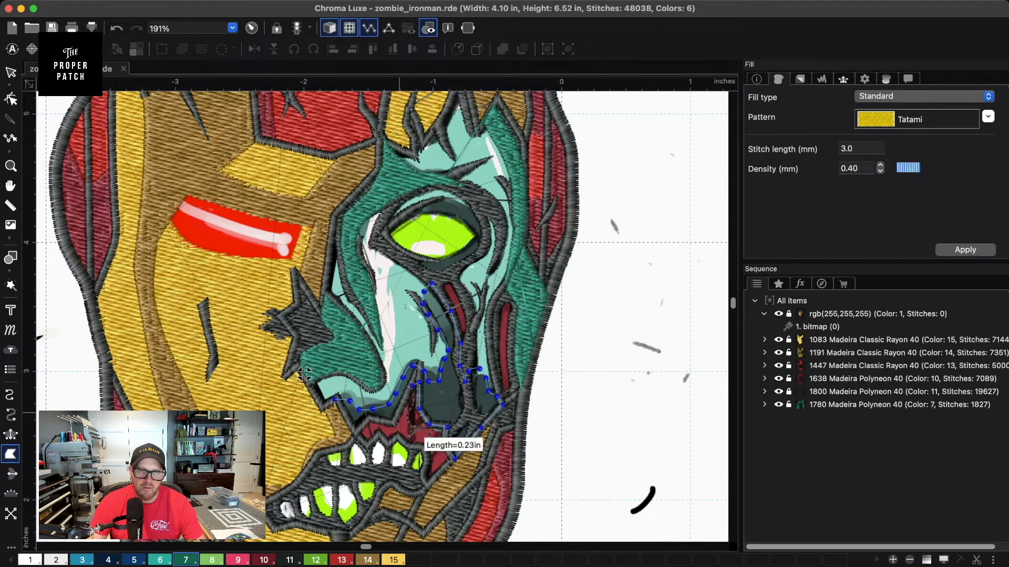
pyautogui.click(394, 423)
pyautogui.click(355, 434)
pyautogui.click(334, 401)
pyautogui.press('Return')
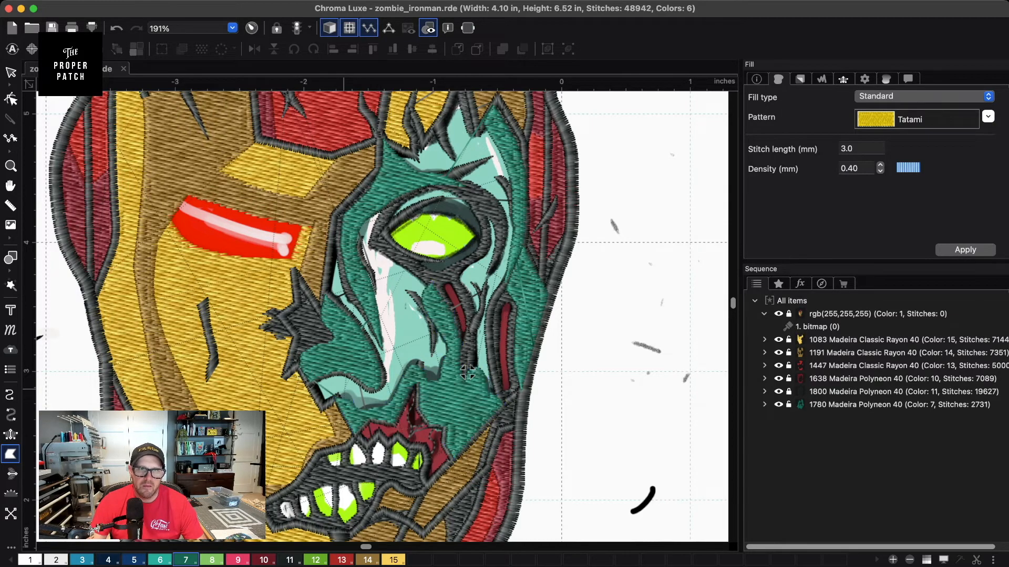
pyautogui.scroll(10, 467, 372)
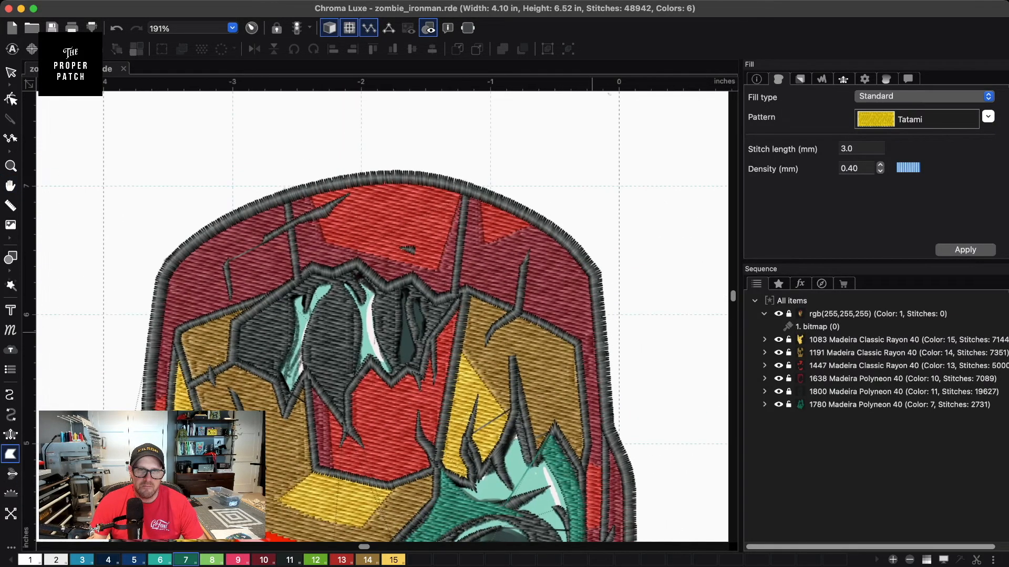
# - Trace the inner edge and jagged lower end of the dark teal section in the forehead wound
pyautogui.scroll(2, 467, 372)
pyautogui.scroll(2, 385, 315)
pyautogui.click(399, 277)
pyautogui.click(402, 322)
pyautogui.click(395, 356)
pyautogui.click(400, 378)
pyautogui.click(407, 401)
pyautogui.click(423, 393)
# - Close the dark teal section's outline up its outer edge and across the top, and generate the colour 7 fill
pyautogui.click(446, 360)
pyautogui.click(455, 335)
pyautogui.click(451, 310)
pyautogui.click(448, 293)
pyautogui.click(444, 278)
pyautogui.click(426, 264)
pyautogui.click(418, 261)
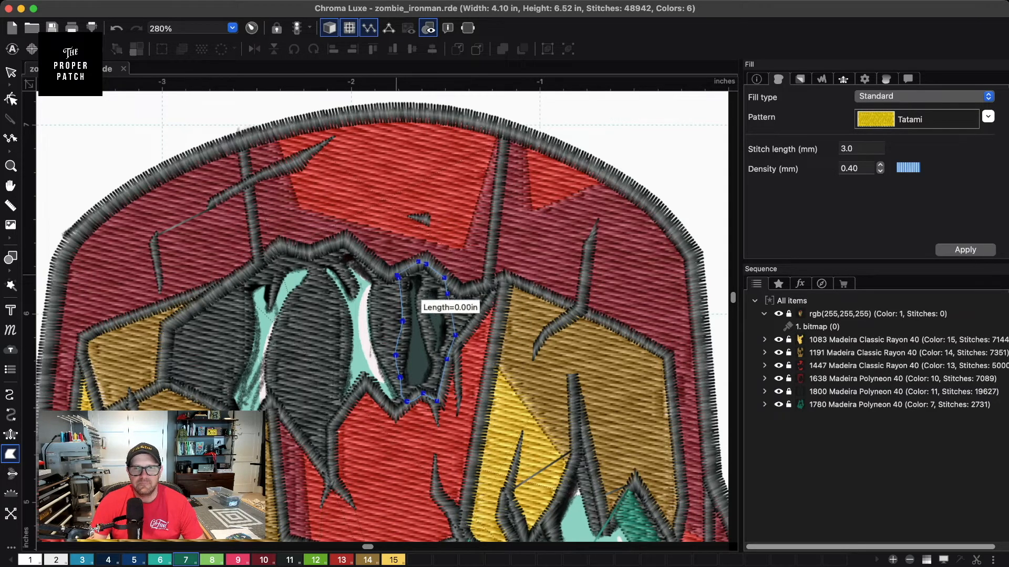
pyautogui.click(404, 272)
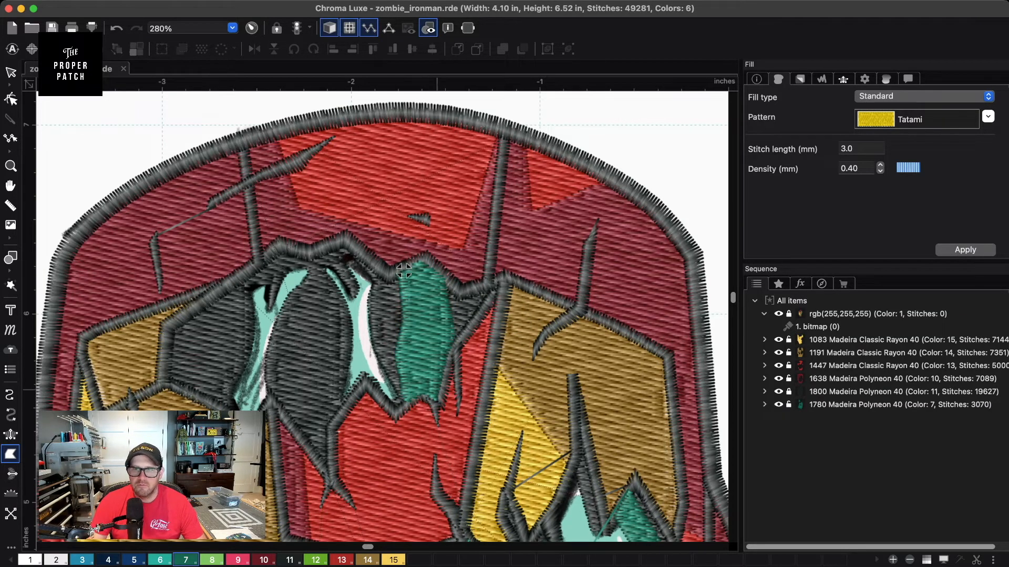
# - Move the colour 7 group to the start of the stitch sequence, ahead of the colour 15 group
pyautogui.scroll(-3, 403, 272)
pyautogui.scroll(-4, 395, 289)
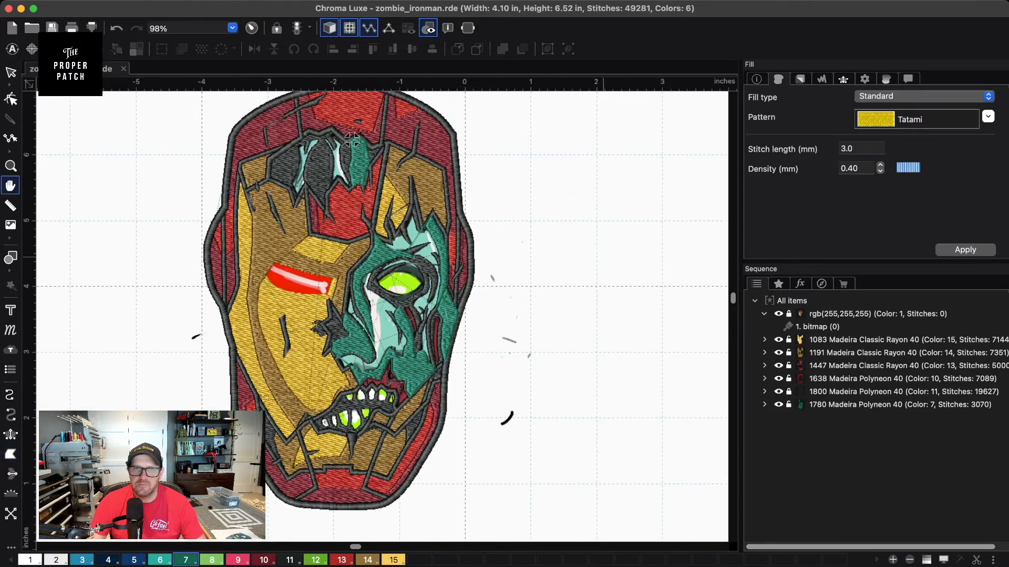
pyautogui.press('Escape')
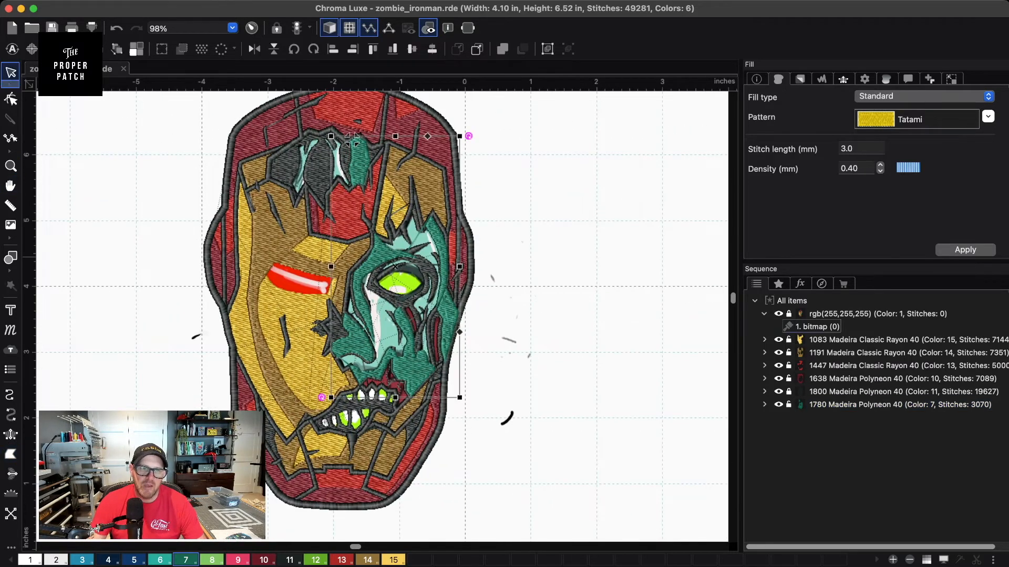
pyautogui.moveTo(861, 404); pyautogui.dragTo(861, 334)
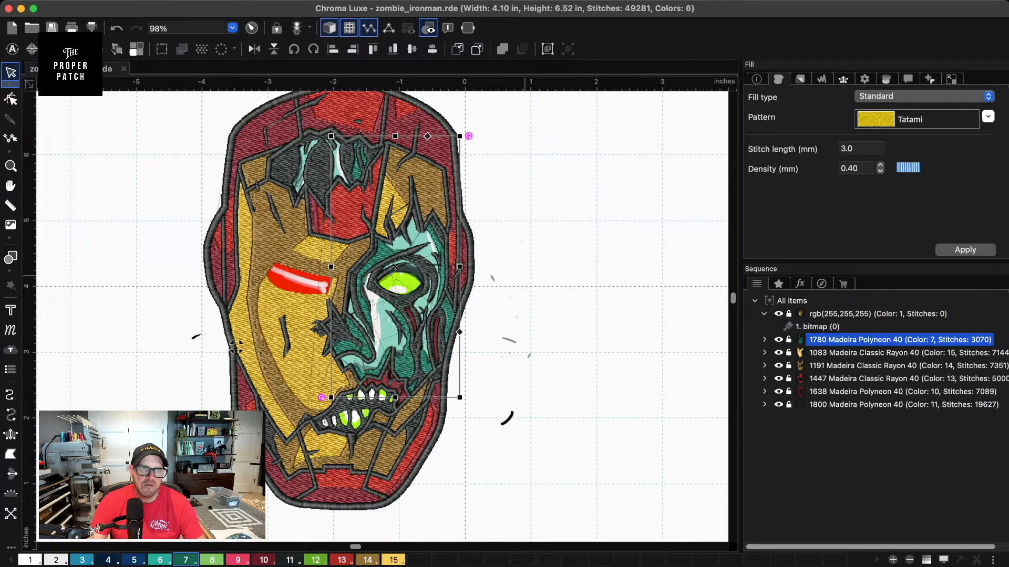
# - Start a colour 6 complex fill beneath the zombie eye and trace it down the white highlight beside the nose
pyautogui.scroll(3, 235, 347)
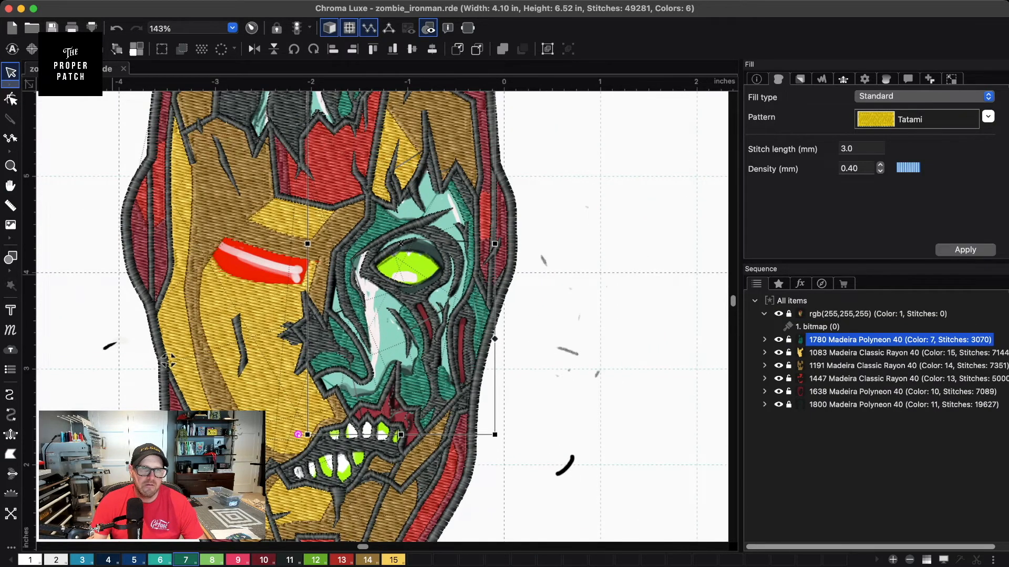
pyautogui.press('Escape')
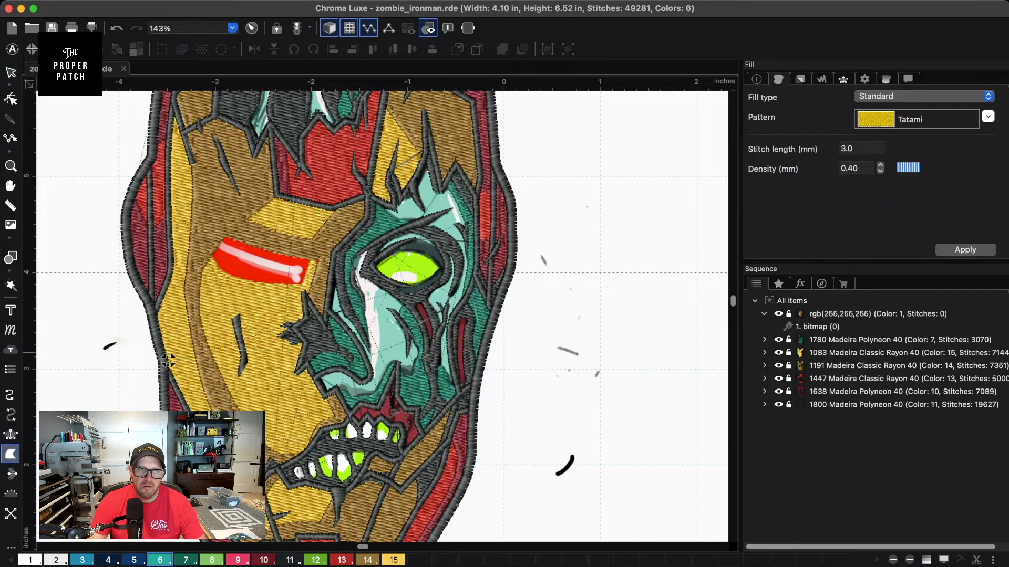
pyautogui.press('super+equal')
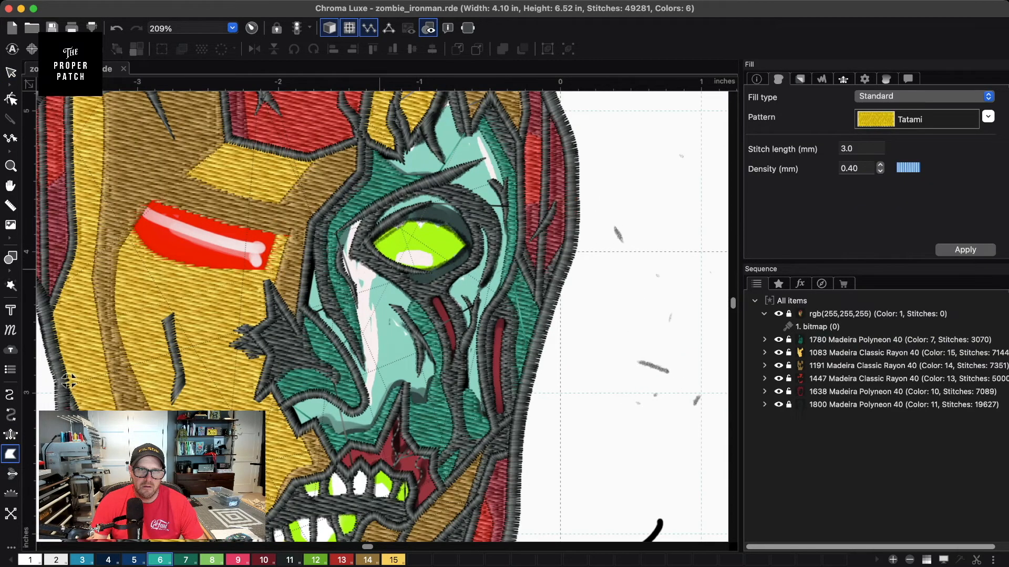
pyautogui.click(376, 276)
pyautogui.click(374, 293)
pyautogui.click(383, 335)
pyautogui.click(375, 382)
pyautogui.click(366, 401)
pyautogui.click(354, 409)
# - Continue the colour 6 outline along the nose's lower edge, around the corner and along the upper lip
pyautogui.click(336, 398)
pyautogui.click(319, 392)
pyautogui.click(299, 396)
pyautogui.click(285, 407)
pyautogui.click(296, 428)
pyautogui.click(313, 422)
pyautogui.click(327, 443)
pyautogui.click(366, 441)
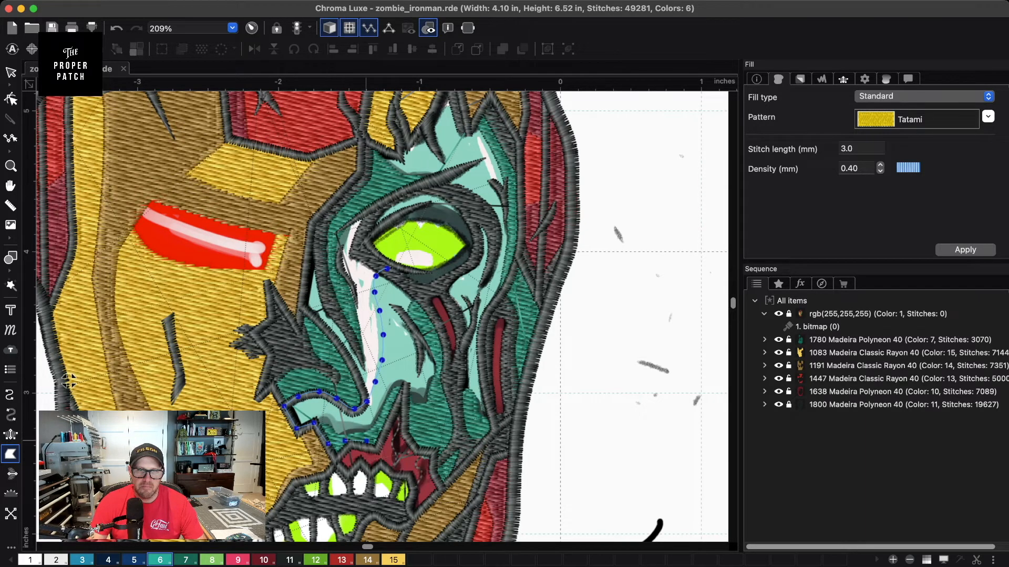
# - Close the outline around the red wound's tip and up the dark cheek streak, and generate the colour 6 fill
pyautogui.click(400, 391)
pyautogui.click(407, 407)
pyautogui.click(414, 418)
pyautogui.click(431, 412)
pyautogui.click(441, 390)
pyautogui.click(445, 359)
pyautogui.click(426, 322)
pyautogui.click(417, 307)
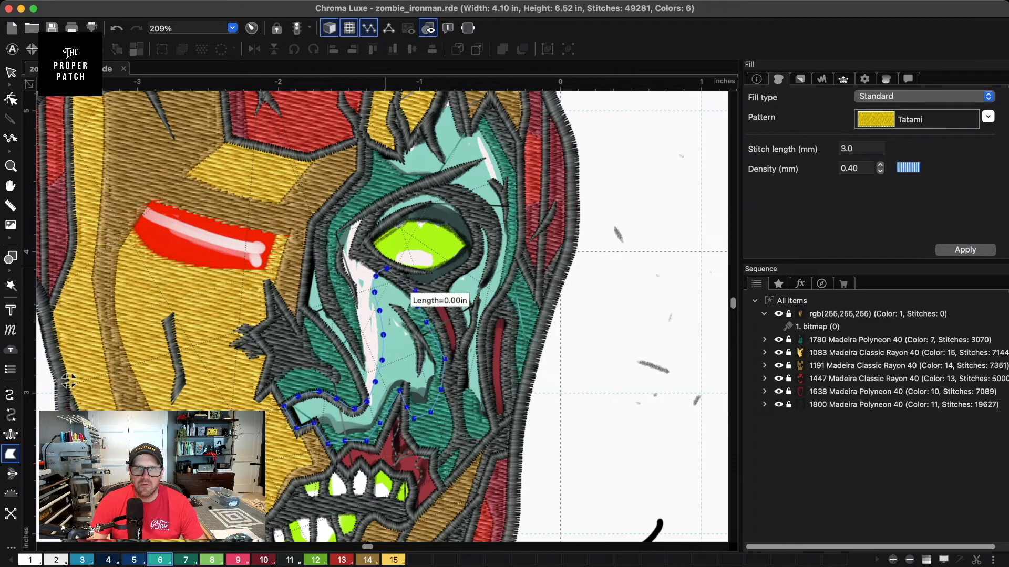
pyautogui.press('Return')
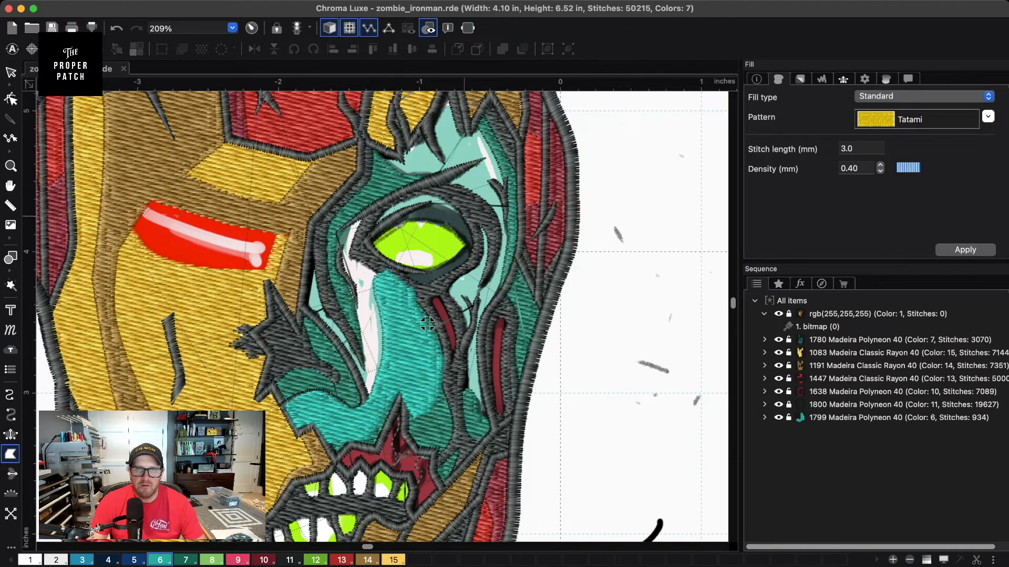
# - Start another colour 6 outline at the zombie eye's outer corner and trace it down the dark cheek streak to the jaw
pyautogui.click(473, 220)
pyautogui.click(479, 256)
pyautogui.click(468, 268)
pyautogui.click(445, 284)
pyautogui.click(445, 297)
pyautogui.click(459, 322)
pyautogui.click(462, 346)
pyautogui.click(463, 369)
pyautogui.click(460, 385)
pyautogui.click(470, 403)
pyautogui.click(476, 425)
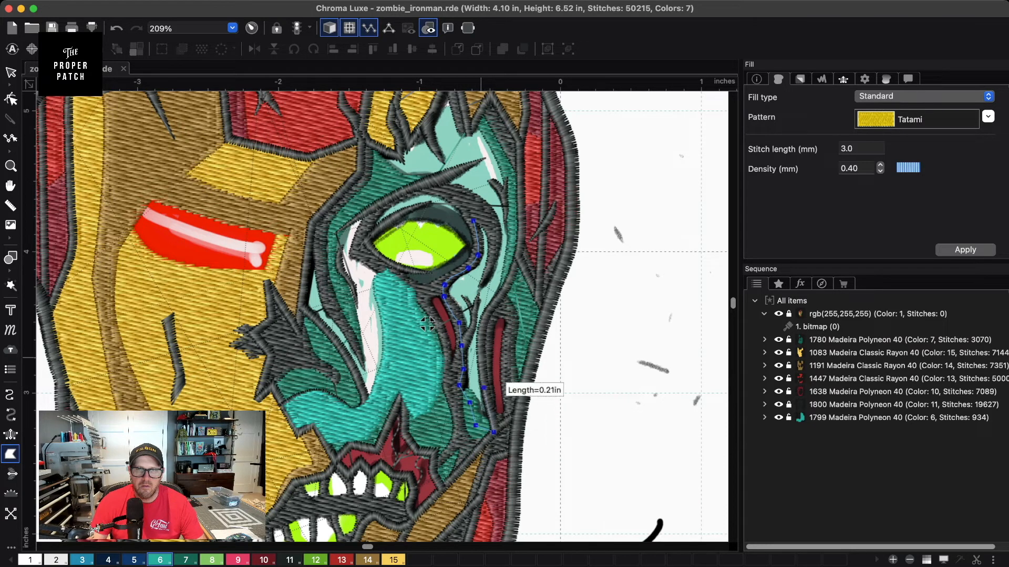
# - Continue the outline up the outer cheek and temple to the base of the zombie forehead's outer spike
pyautogui.click(481, 352)
pyautogui.click(480, 327)
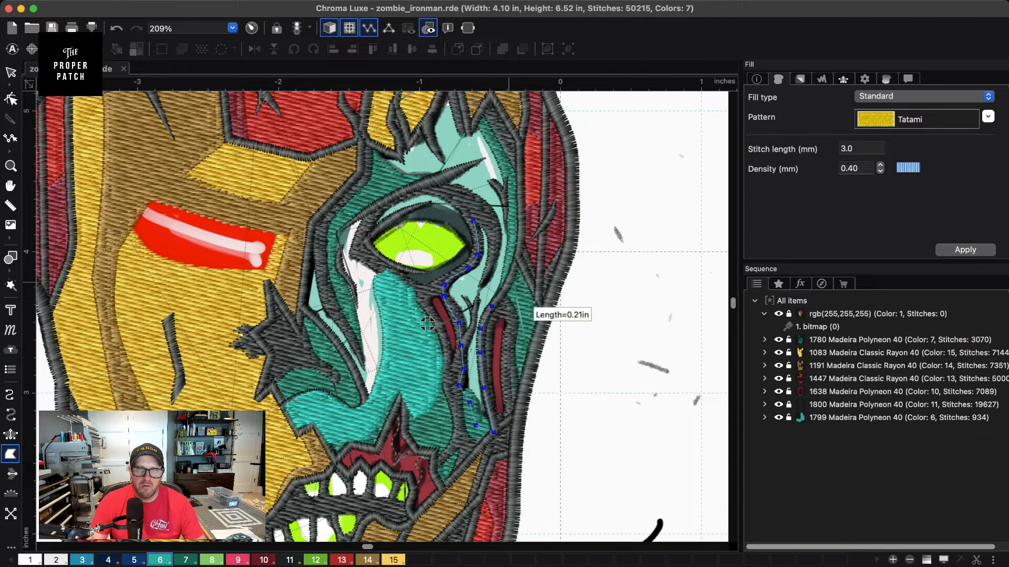
pyautogui.click(518, 230)
pyautogui.click(511, 171)
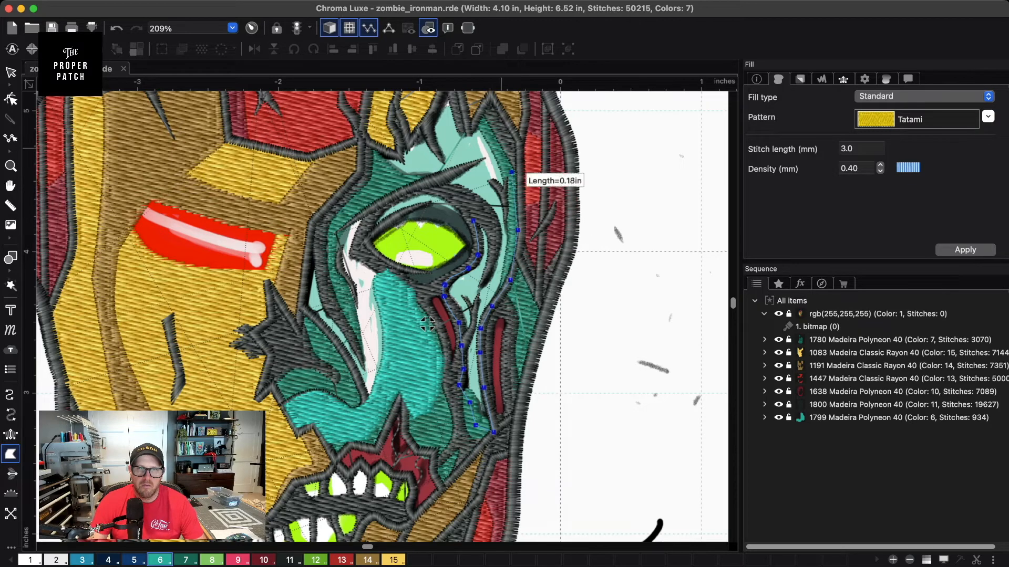
pyautogui.click(493, 133)
pyautogui.click(478, 118)
pyautogui.click(471, 130)
# - Extend the outline over the tall central forehead spike and down its inner side toward the yellow panel's lower tip
pyautogui.press('space')
pyautogui.moveTo(477, 169); pyautogui.dragTo(484, 256)
pyautogui.click(456, 153)
pyautogui.click(434, 204)
pyautogui.click(426, 214)
pyautogui.click(417, 232)
pyautogui.click(408, 234)
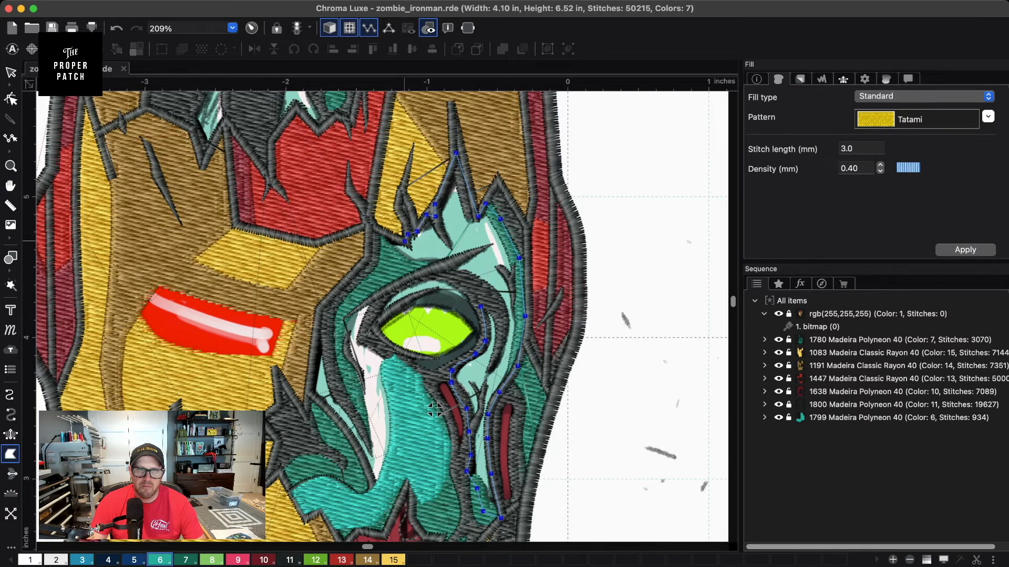
# - Continue the outline along the inner forehead shadow and across the brow to the eye's inner corner
pyautogui.click(377, 230)
pyautogui.click(387, 249)
pyautogui.click(403, 266)
pyautogui.click(419, 269)
pyautogui.click(409, 278)
pyautogui.click(387, 296)
pyautogui.click(376, 317)
# - Close the outline over the upper eyelid to the eye's outer corner and generate the colour 6 fill
pyautogui.click(405, 302)
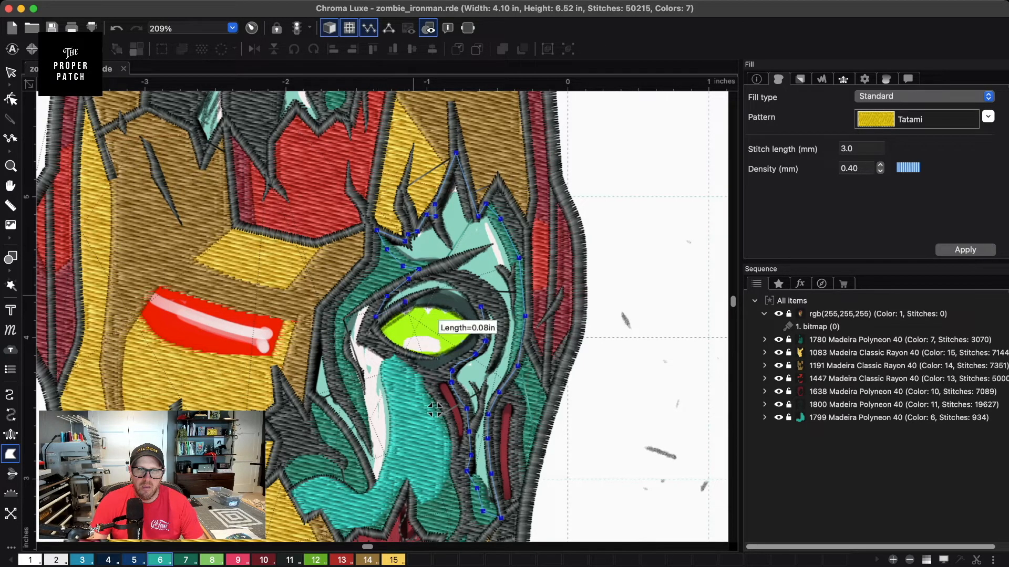
pyautogui.click(434, 290)
pyautogui.click(451, 292)
pyautogui.click(467, 300)
pyautogui.press('Return')
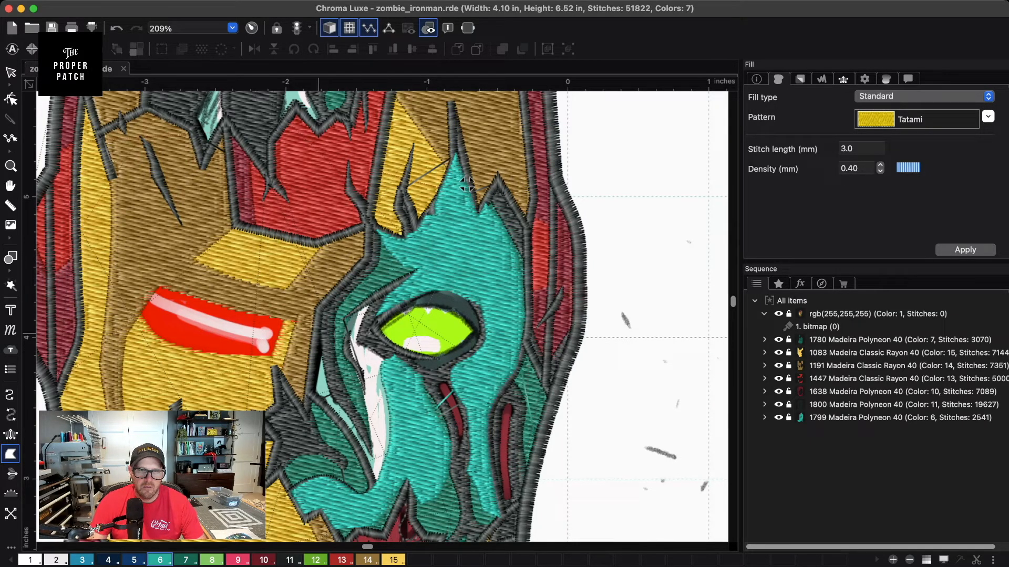
# - Trace the narrow light sliver along the nose bridge and generate it as a colour 6 fill
pyautogui.click(318, 325)
pyautogui.click(309, 392)
pyautogui.click(332, 414)
pyautogui.click(358, 451)
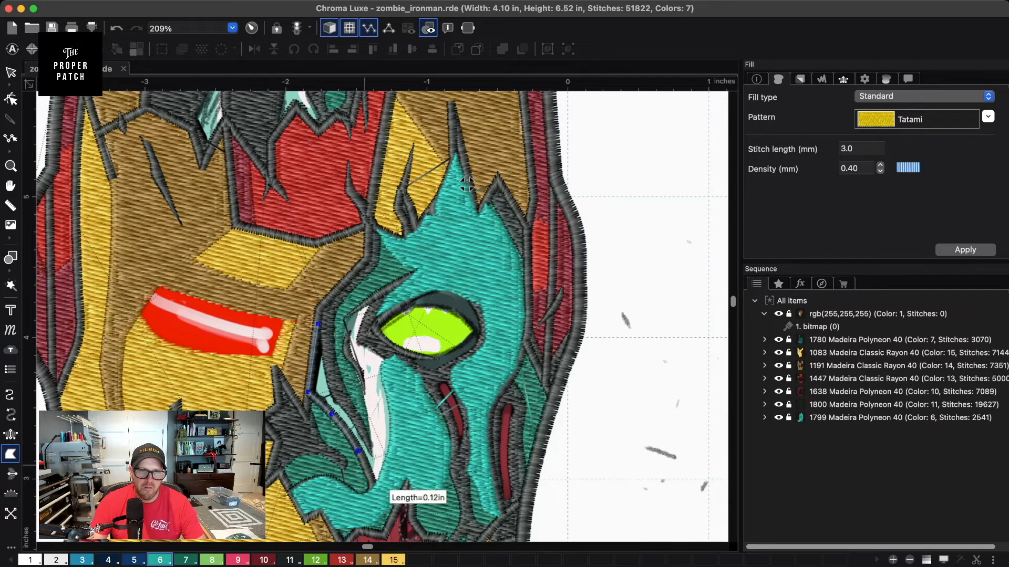
pyautogui.click(372, 486)
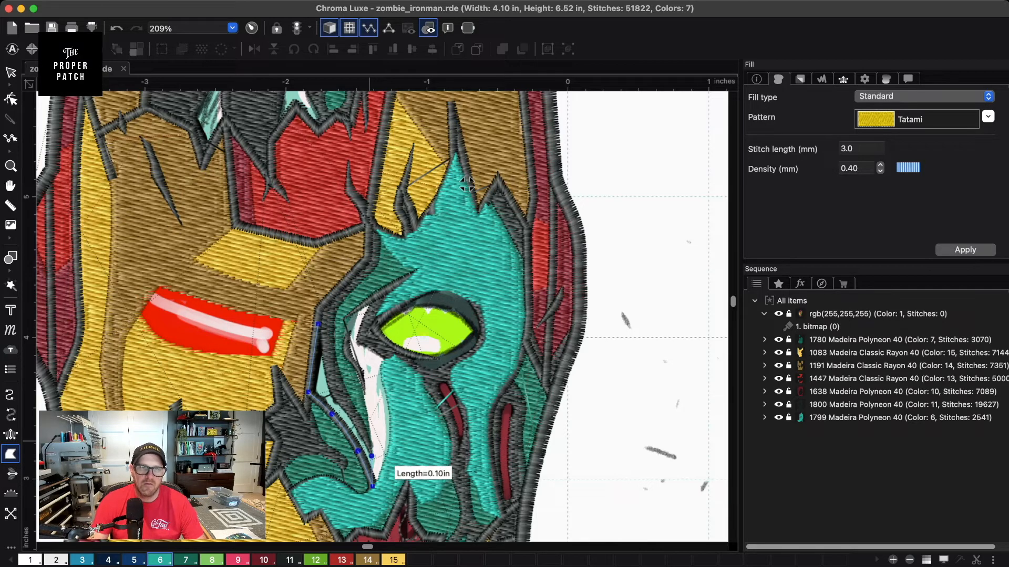
pyautogui.click(372, 456)
pyautogui.click(366, 440)
pyautogui.click(347, 401)
pyautogui.click(319, 322)
pyautogui.press('Return')
# - Trace the inner edge and lower end of the central light strip in the forehead wound
pyautogui.moveTo(370, 482); pyautogui.dragTo(314, 512)
pyautogui.moveTo(383, 244); pyautogui.dragTo(533, 464)
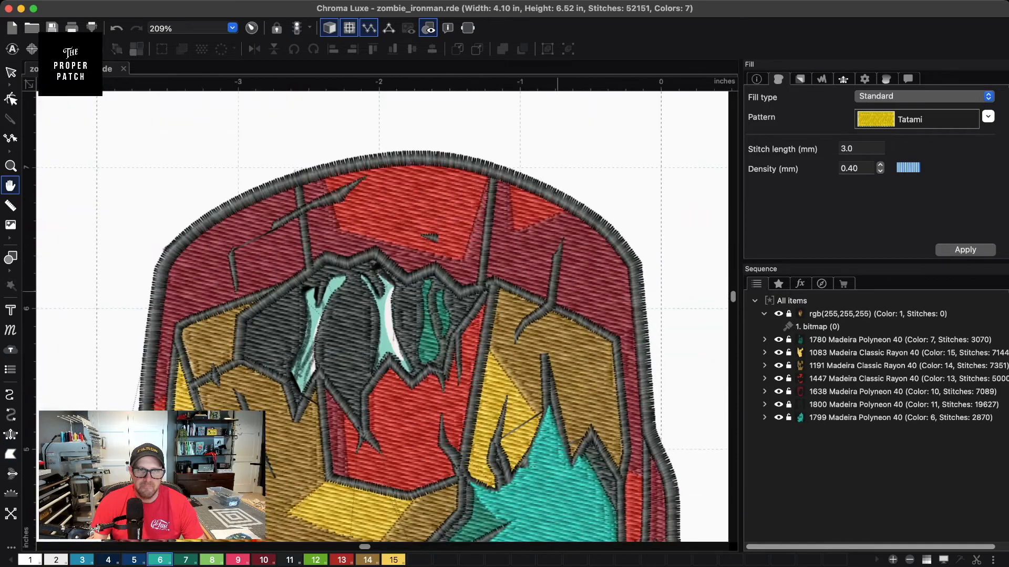
pyautogui.click(355, 281)
pyautogui.click(372, 322)
pyautogui.click(374, 347)
pyautogui.click(369, 369)
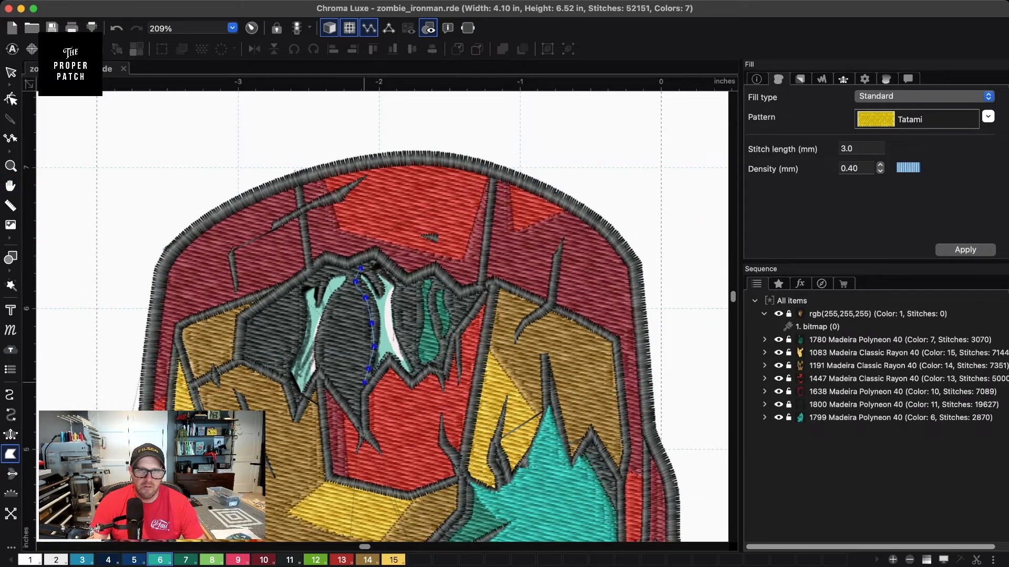
pyautogui.click(389, 359)
pyautogui.click(403, 361)
pyautogui.click(411, 378)
# - Close the central strip's outline up along the white highlight and over the top, and generate the colour 6 fill
pyautogui.click(387, 341)
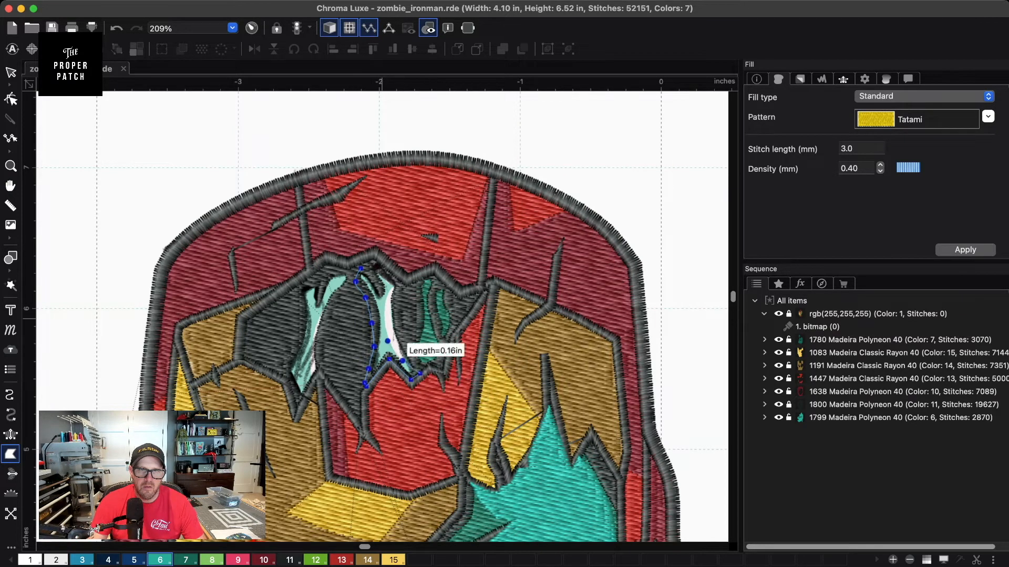
pyautogui.click(386, 314)
pyautogui.click(388, 295)
pyautogui.click(397, 282)
pyautogui.click(373, 262)
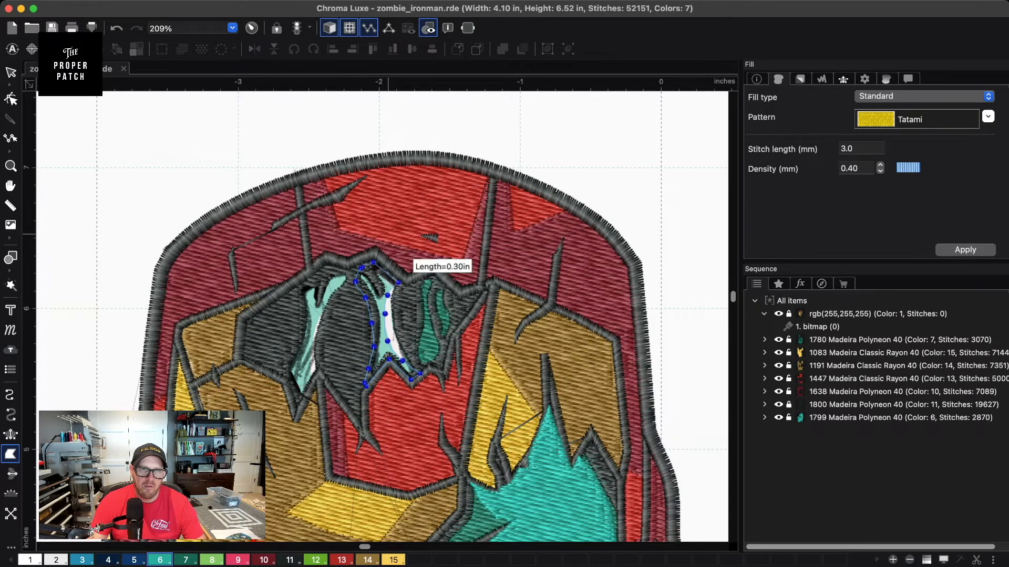
pyautogui.click(355, 280)
# - Trace the outer edge of the remaining light strip in the forehead wound down to its pointed lower tip
pyautogui.click(316, 279)
pyautogui.click(297, 289)
pyautogui.click(299, 323)
pyautogui.click(299, 342)
pyautogui.click(284, 361)
pyautogui.click(298, 407)
pyautogui.click(313, 383)
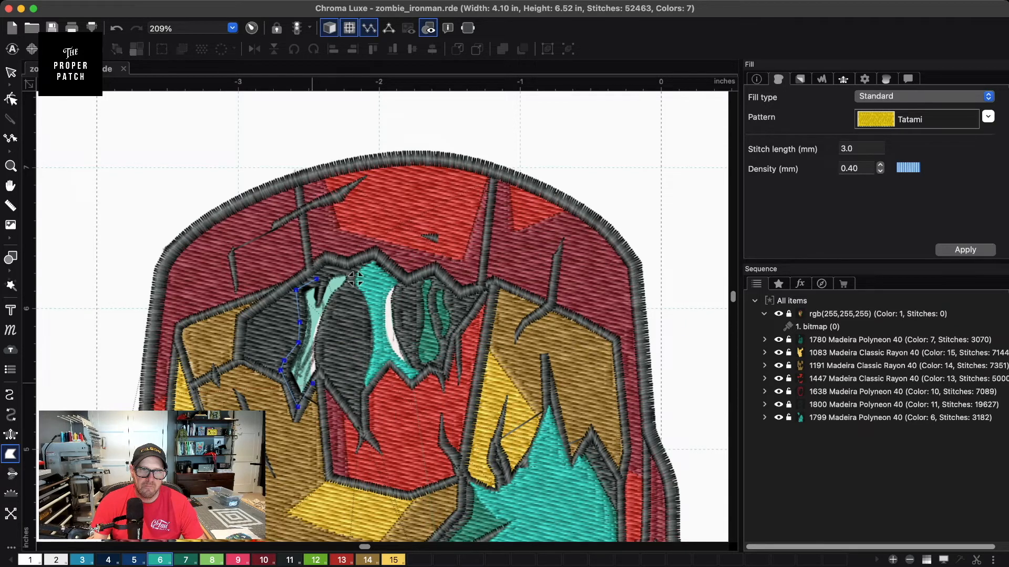
# - Close the remaining strip's outline back up along the dark centre and generate the colour 6 fill
pyautogui.click(311, 357)
pyautogui.click(314, 339)
pyautogui.click(320, 320)
pyautogui.click(334, 307)
pyautogui.click(348, 289)
pyautogui.click(355, 269)
pyautogui.press('Return')
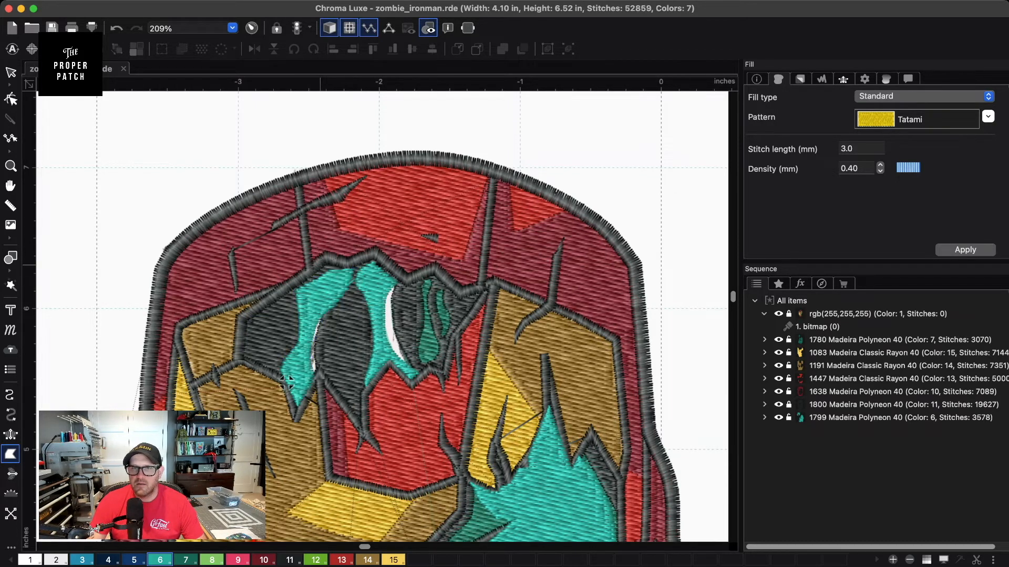
# - Move the colour 6 group to the start of the stitch sequence, ahead of the colour 7 group, and deselect it
pyautogui.moveTo(889, 418); pyautogui.dragTo(889, 406)
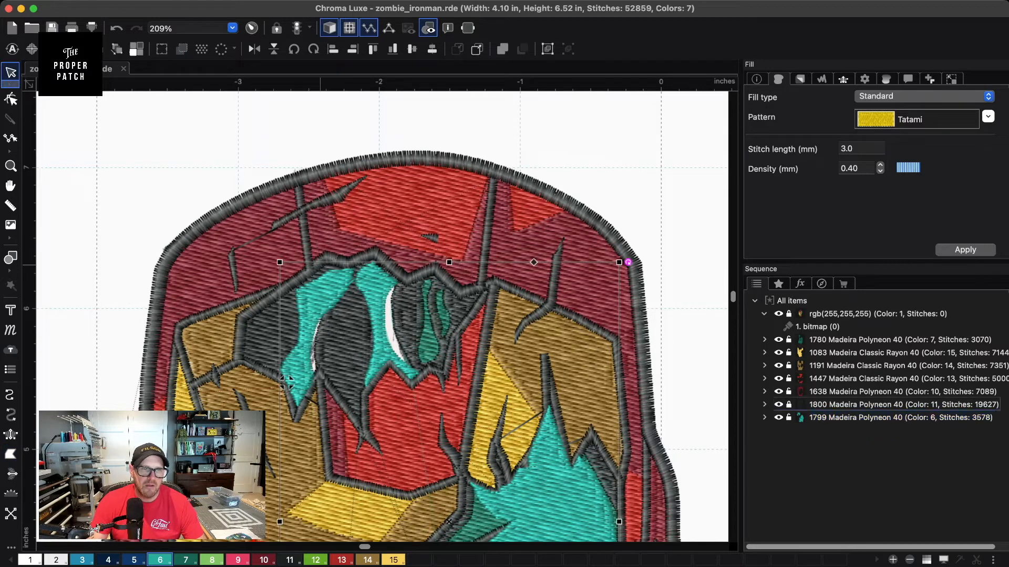
pyautogui.moveTo(877, 315); pyautogui.dragTo(878, 316)
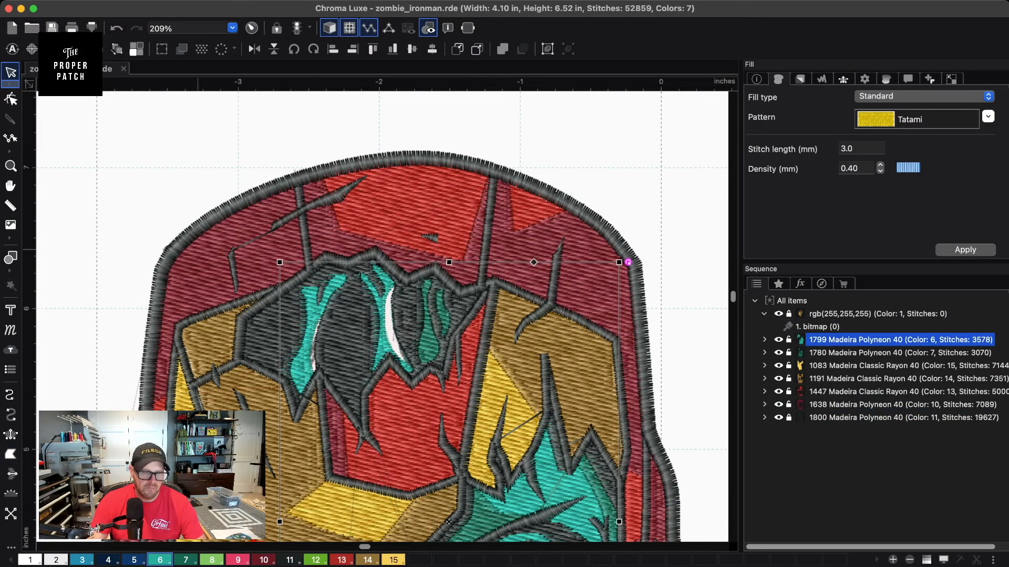
pyautogui.press('Escape')
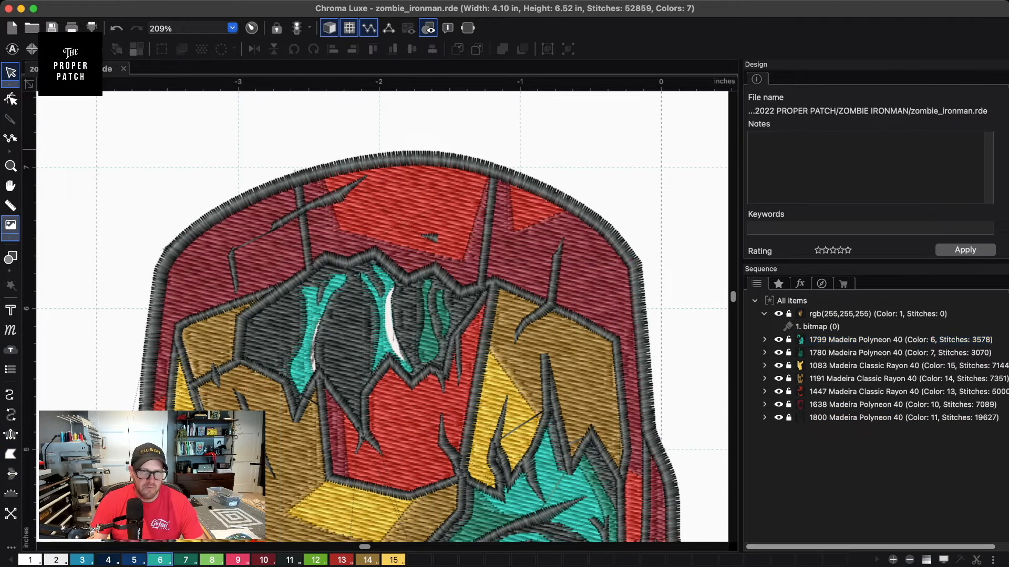
# - Start a colour 7 complex fill at the zombie eye's shadow and trace the upper edge of the green eyeball
pyautogui.click(11, 454)
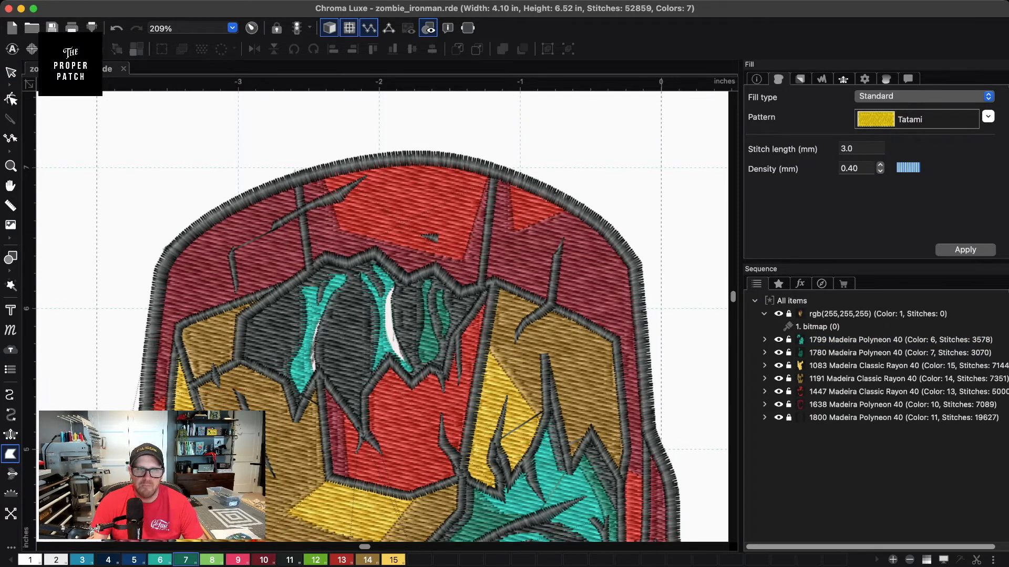
pyautogui.press('space')
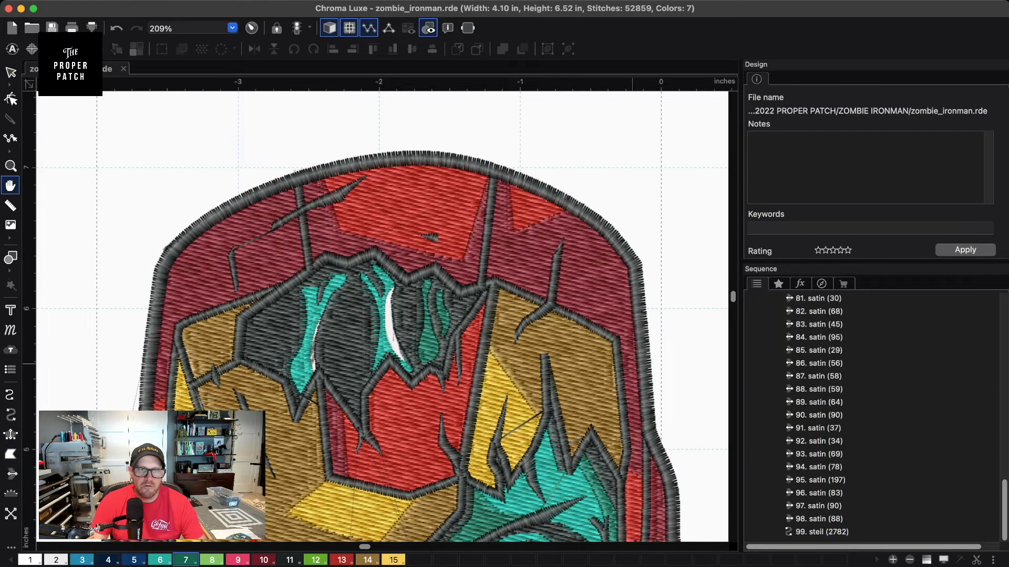
pyautogui.moveTo(483, 488); pyautogui.dragTo(363, 281)
pyautogui.scroll(4, 364, 287)
pyautogui.press('space')
pyautogui.moveTo(648, 353); pyautogui.dragTo(550, 275)
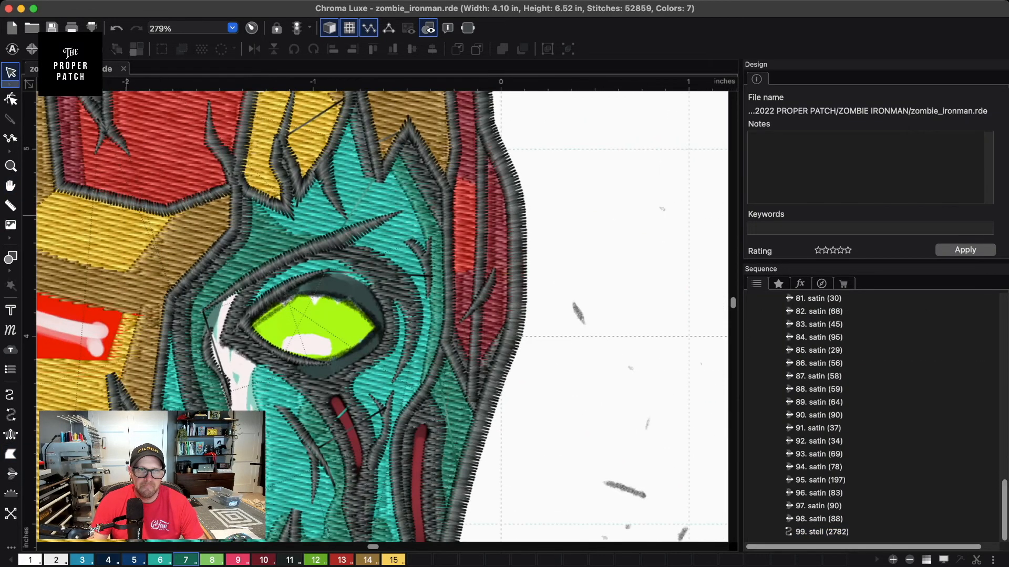
pyautogui.click(10, 455)
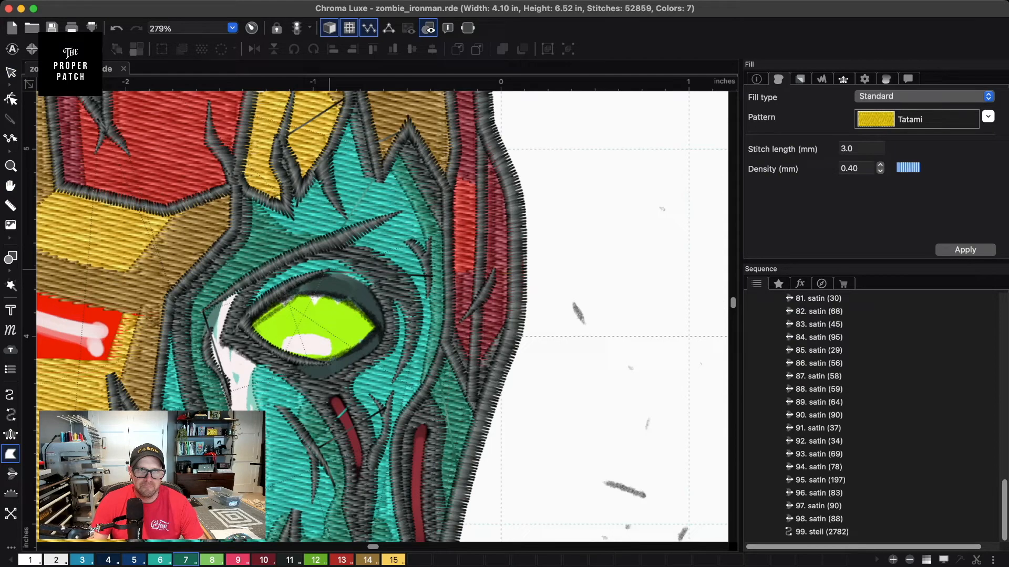
pyautogui.click(285, 284)
pyautogui.click(313, 291)
pyautogui.click(349, 297)
pyautogui.click(371, 313)
pyautogui.click(377, 330)
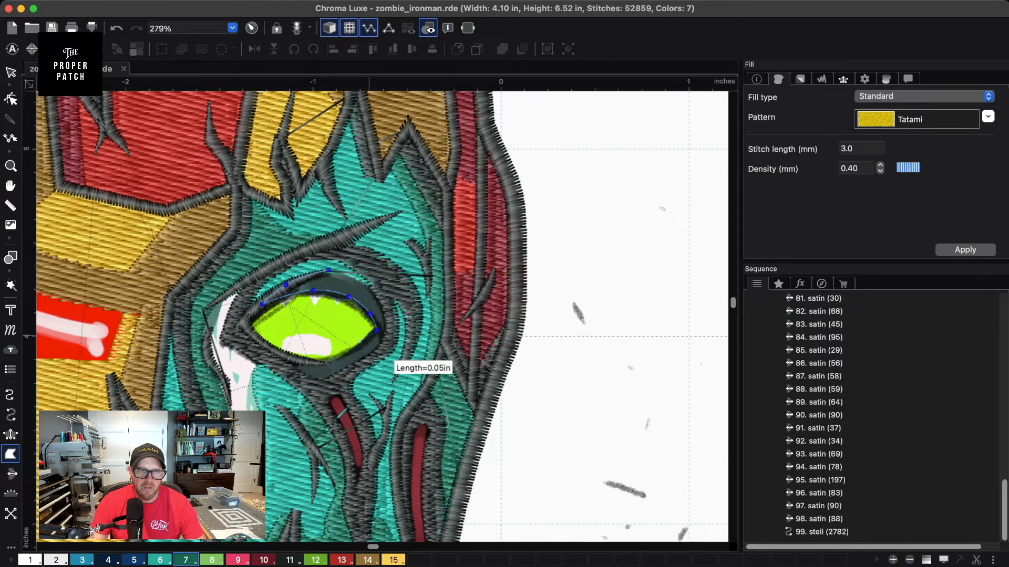
# - Trace the eyeball's lower edge and the shadow's outer edge around the zombie eye, and generate the colour 7 fill
pyautogui.click(320, 365)
pyautogui.click(282, 358)
pyautogui.click(301, 376)
pyautogui.click(329, 386)
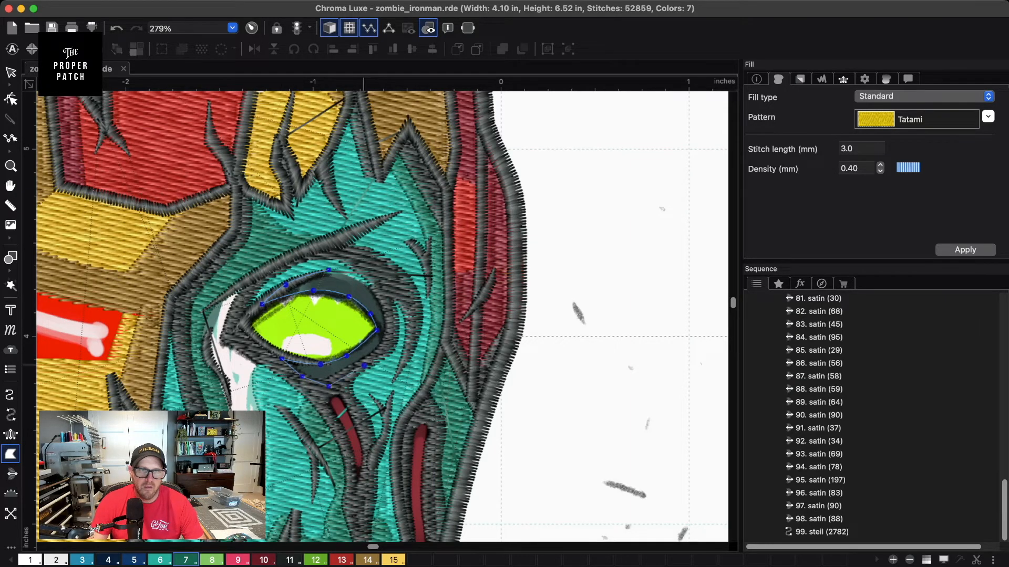
pyautogui.click(364, 365)
pyautogui.click(389, 343)
pyautogui.click(389, 318)
pyautogui.click(355, 279)
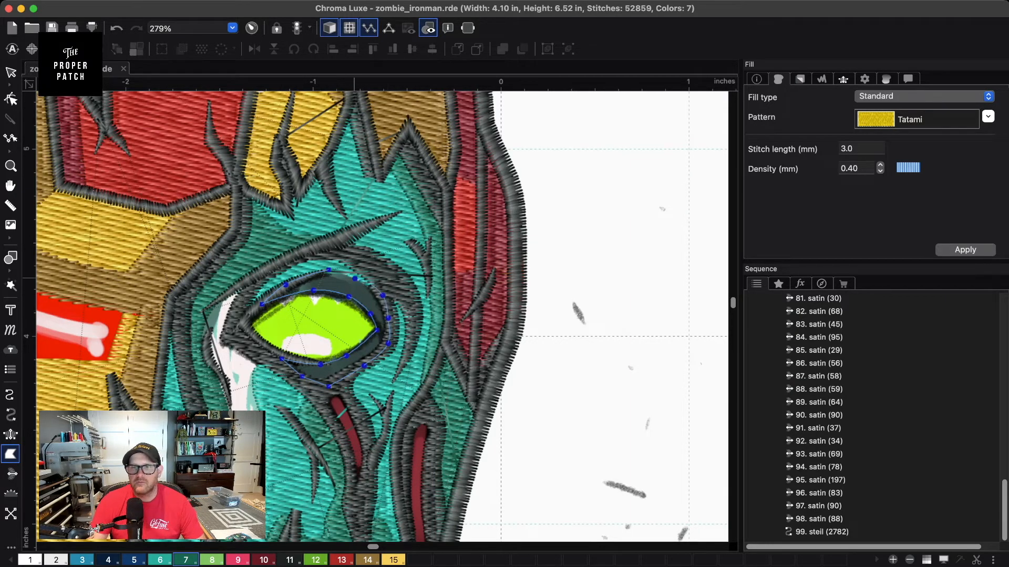
pyautogui.click(329, 270)
pyautogui.press('Return')
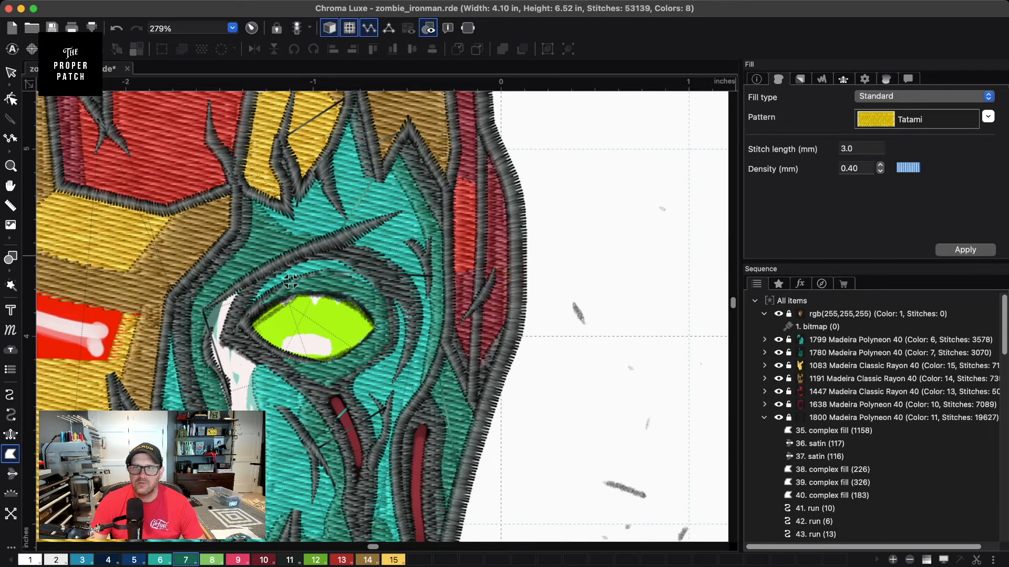
# - Move the eye-shadow fill into the existing colour 7 group in the stitch sequence and deselect it
pyautogui.click(764, 417)
pyautogui.click(830, 431)
pyautogui.moveTo(841, 431); pyautogui.dragTo(840, 353)
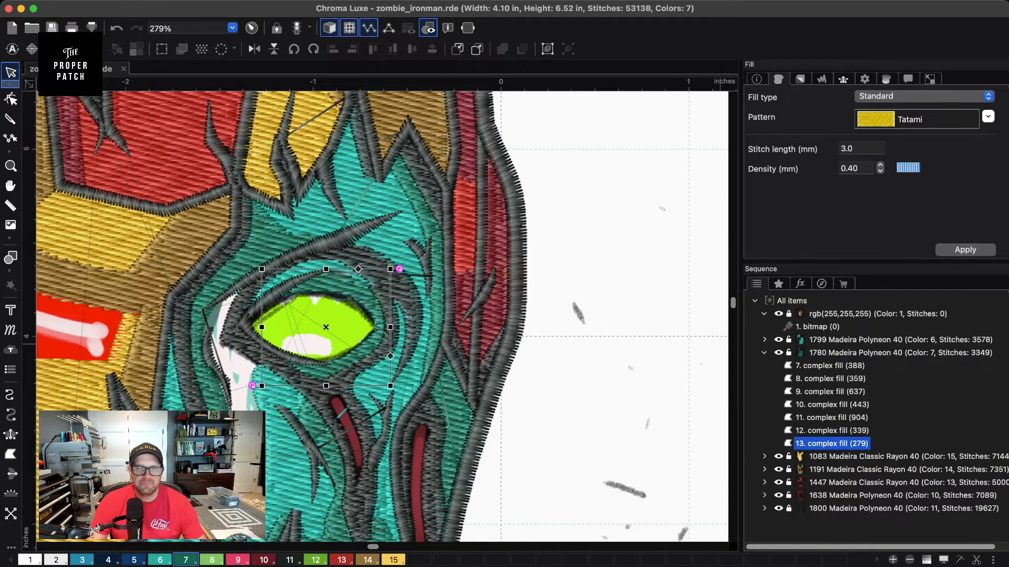
pyautogui.click(629, 266)
pyautogui.scroll(-3, 629, 266)
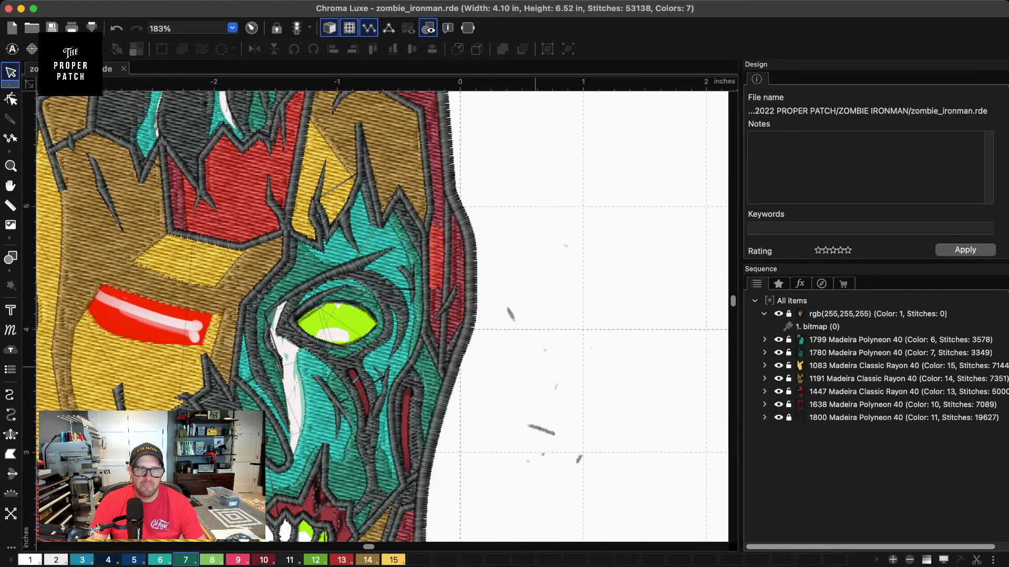
pyautogui.scroll(-4, 175, 390)
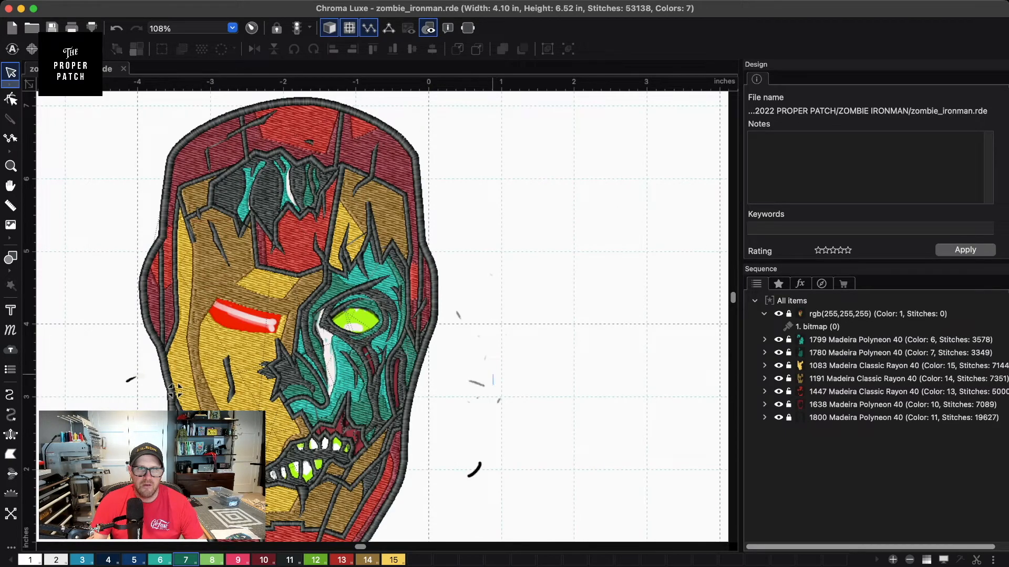
pyautogui.press('space')
pyautogui.moveTo(507, 358); pyautogui.dragTo(571, 326)
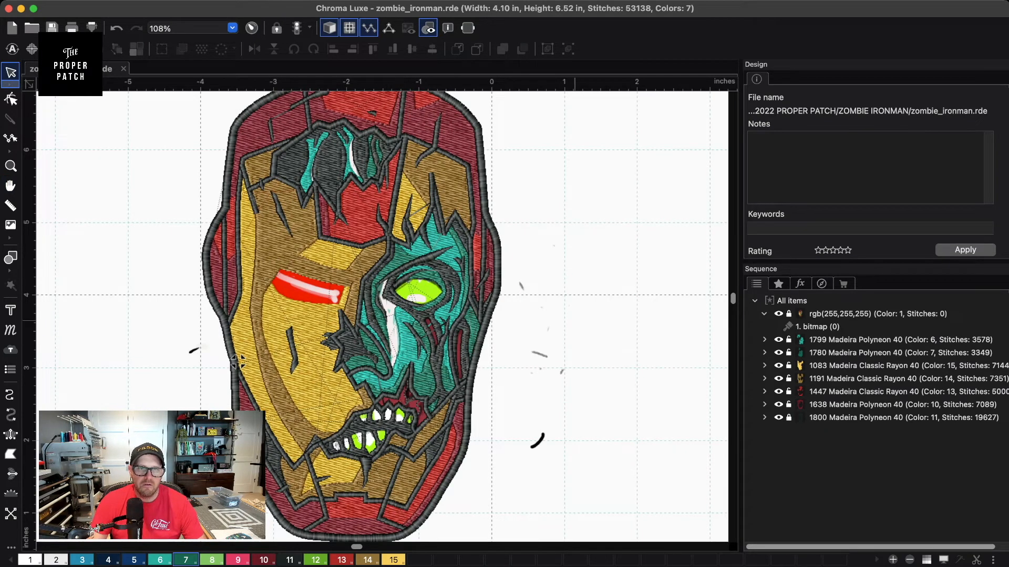
pyautogui.scroll(5, 170, 382)
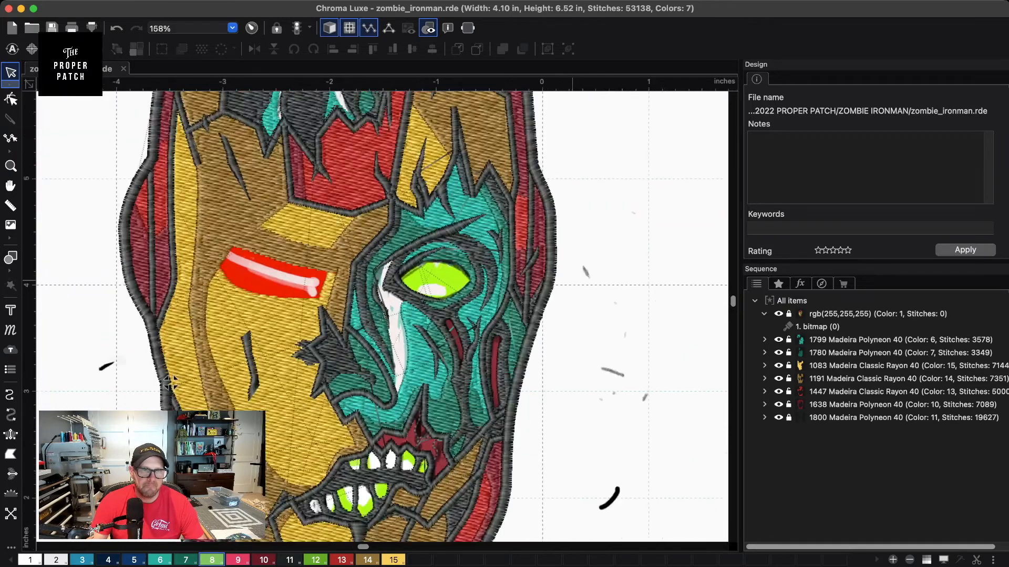
pyautogui.scroll(4, 382, 316)
pyautogui.moveTo(608, 231); pyautogui.dragTo(538, 382)
pyautogui.press('super+z')
pyautogui.click(689, 306)
# - Trace around the zombie's green eyeball as a colour 8 complex fill, slightly overlapping the dark rim, and generate it
pyautogui.press('space')
pyautogui.moveTo(689, 305); pyautogui.dragTo(624, 428)
pyautogui.click(10, 454)
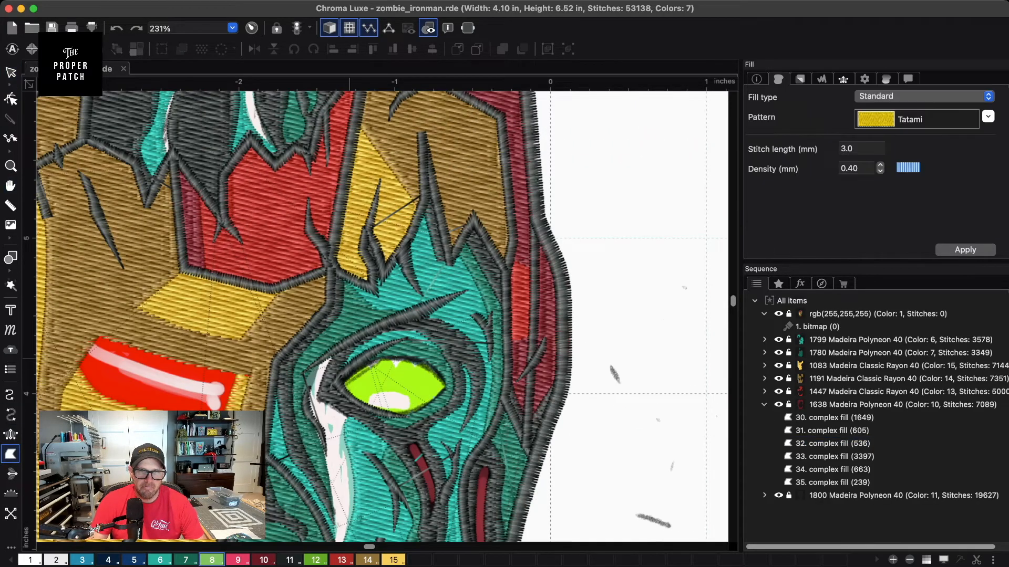
pyautogui.click(384, 349)
pyautogui.click(344, 370)
pyautogui.click(336, 386)
pyautogui.click(357, 407)
pyautogui.click(395, 418)
pyautogui.click(421, 415)
pyautogui.click(447, 398)
pyautogui.click(450, 384)
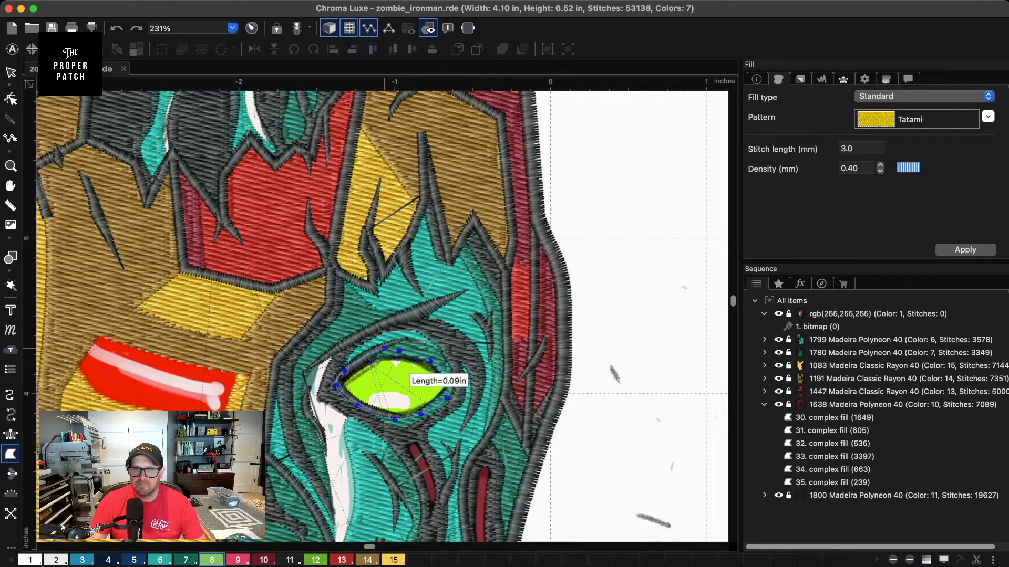
pyautogui.click(399, 350)
pyautogui.press('Return')
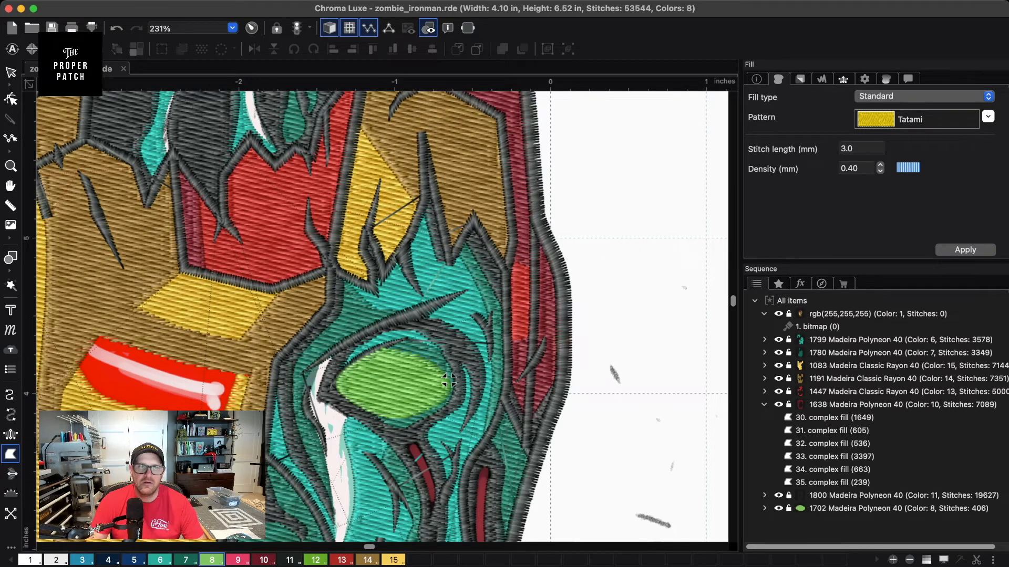
# - Move the colour 8 group to the start of the stitch sequence, ahead of the colour 6 group, and deselect it
pyautogui.press('Escape')
pyautogui.moveTo(851, 508); pyautogui.dragTo(828, 329)
pyautogui.scroll(-2, 570, 344)
pyautogui.scroll(-2, 382, 318)
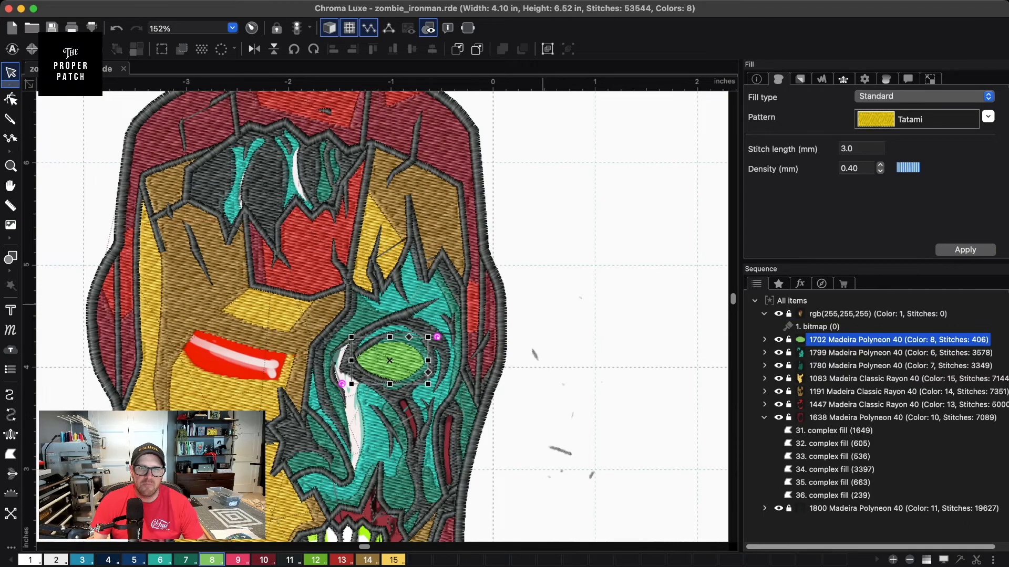
pyautogui.click(547, 305)
# - Start a colour 8 complex fill on the lower teeth and trace the green areas' outer side and bottom edge
pyautogui.moveTo(517, 441); pyautogui.dragTo(585, 367)
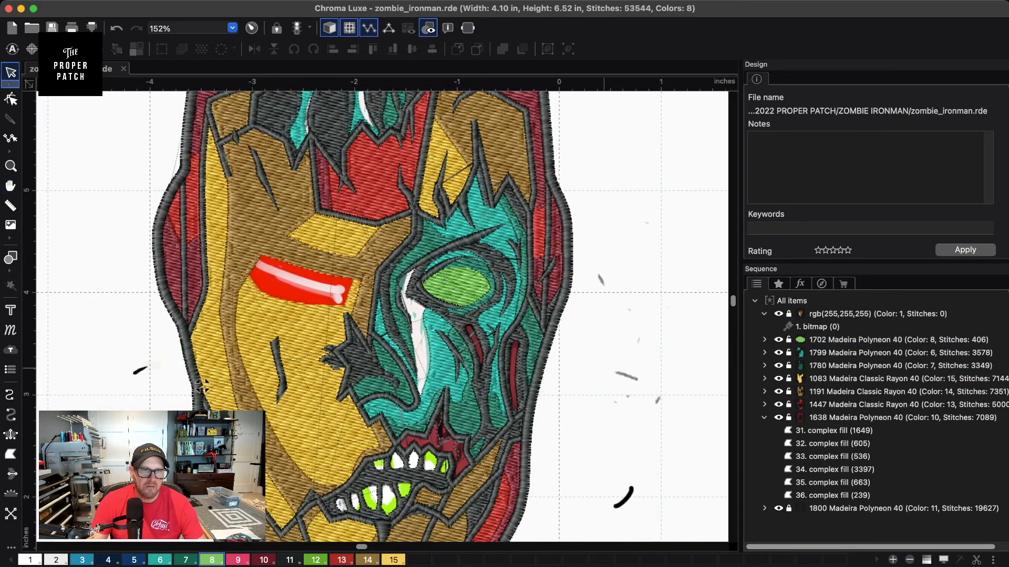
pyautogui.scroll(4, 600, 367)
pyautogui.moveTo(600, 412); pyautogui.dragTo(559, 147)
pyautogui.scroll(5, 559, 147)
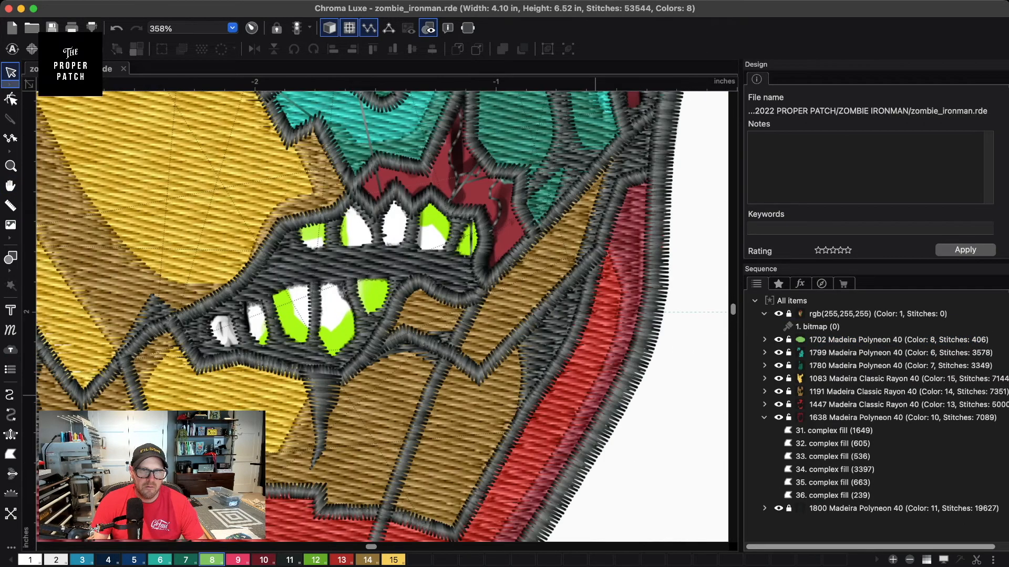
pyautogui.click(10, 454)
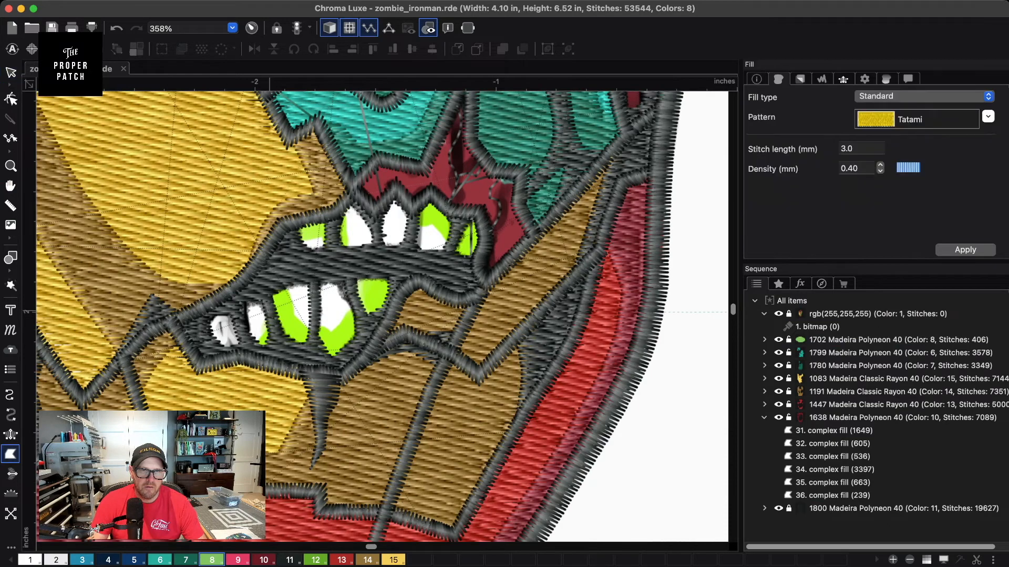
pyautogui.click(266, 295)
pyautogui.click(273, 317)
pyautogui.click(251, 346)
pyautogui.click(275, 352)
pyautogui.click(299, 352)
pyautogui.click(320, 351)
pyautogui.click(334, 363)
pyautogui.click(354, 351)
pyautogui.click(363, 330)
pyautogui.click(354, 308)
# - Trace back beneath the white parts of the lower teeth, close the outline and generate the colour 8 fill
pyautogui.click(339, 329)
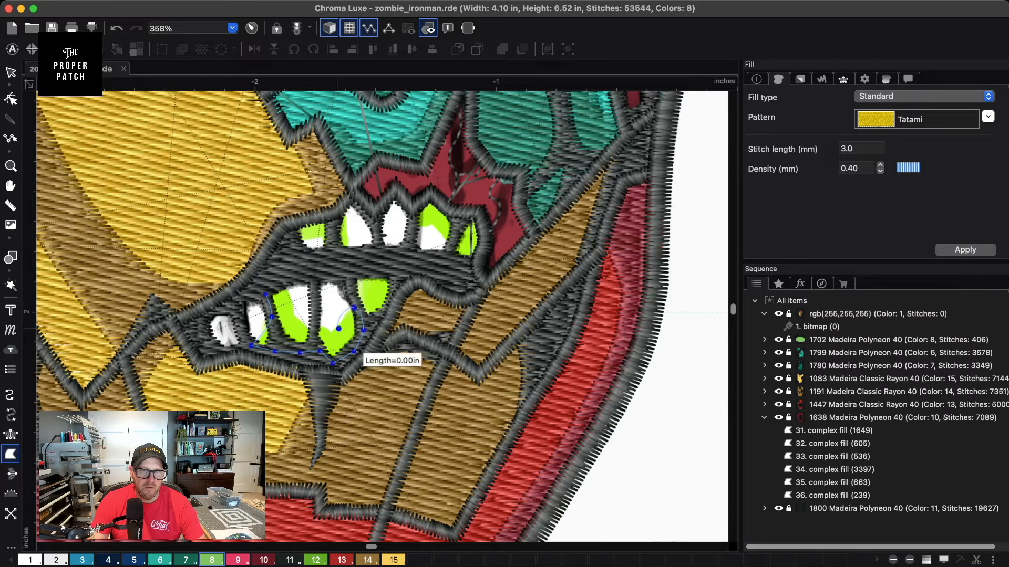
pyautogui.click(327, 333)
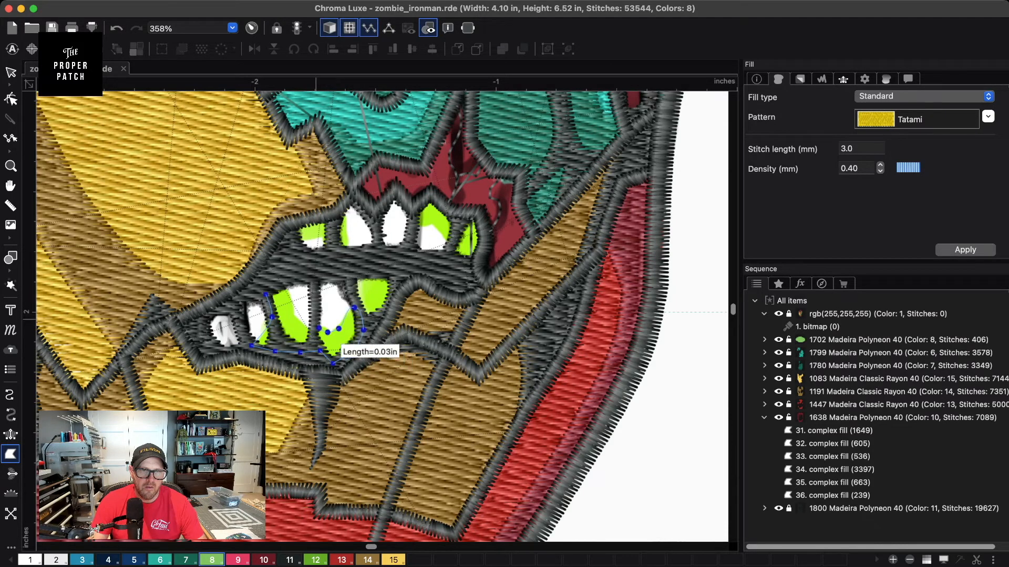
pyautogui.click(319, 328)
pyautogui.click(294, 298)
pyautogui.click(290, 288)
pyautogui.click(266, 293)
pyautogui.press('Return')
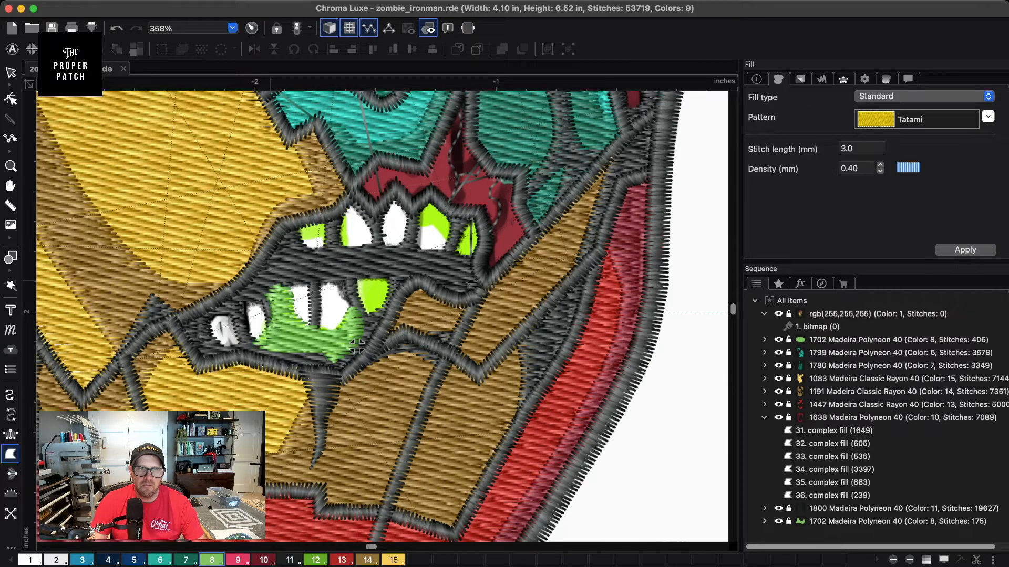
# - Trace the fully green last tooth of the lower row as a colour 8 complex fill and generate it
pyautogui.click(352, 294)
pyautogui.click(365, 315)
pyautogui.click(378, 323)
pyautogui.click(396, 305)
pyautogui.click(389, 267)
pyautogui.click(348, 269)
pyautogui.press('Return')
# - Trace the green areas of the two leftmost upper teeth as one colour 8 complex fill and generate it
pyautogui.click(292, 224)
pyautogui.click(288, 243)
pyautogui.click(309, 236)
pyautogui.click(324, 236)
pyautogui.click(333, 244)
pyautogui.click(347, 252)
pyautogui.click(356, 243)
pyautogui.click(347, 231)
pyautogui.click(347, 219)
pyautogui.click(350, 195)
pyautogui.click(334, 213)
pyautogui.click(322, 214)
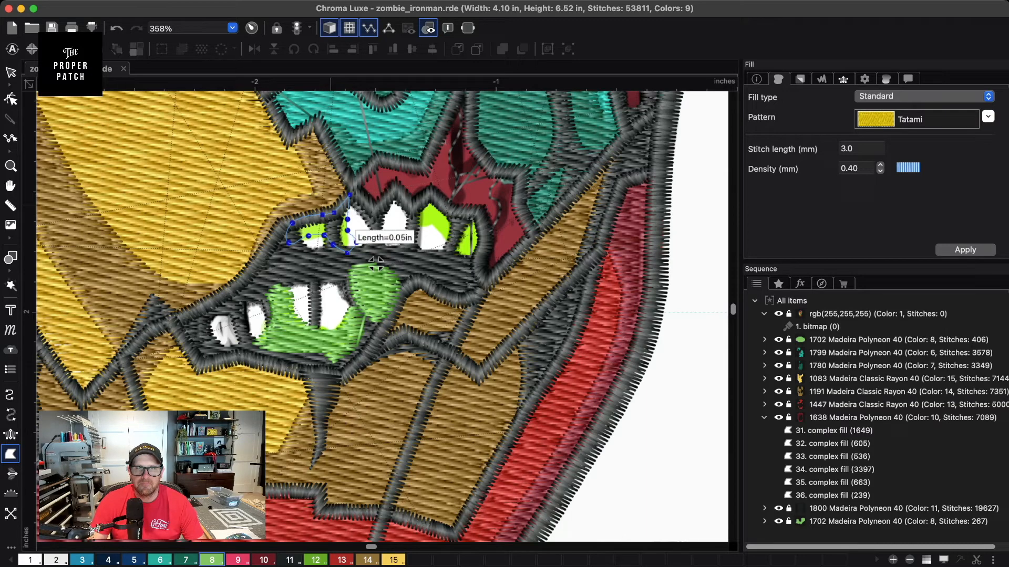
pyautogui.press('Return')
# - Trace the green areas of the two rightmost upper teeth as one colour 8 complex fill and generate it
pyautogui.click(408, 202)
pyautogui.click(416, 224)
pyautogui.click(428, 227)
pyautogui.click(442, 228)
pyautogui.click(449, 244)
pyautogui.click(456, 261)
pyautogui.click(479, 259)
pyautogui.click(486, 232)
pyautogui.click(477, 215)
pyautogui.click(455, 210)
pyautogui.click(433, 193)
pyautogui.click(413, 206)
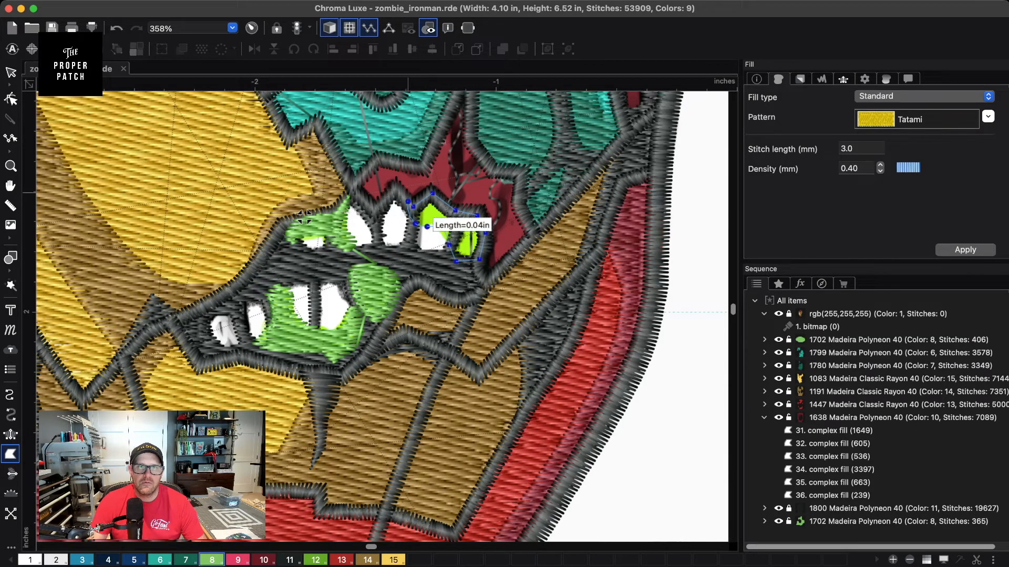
pyautogui.press('Return')
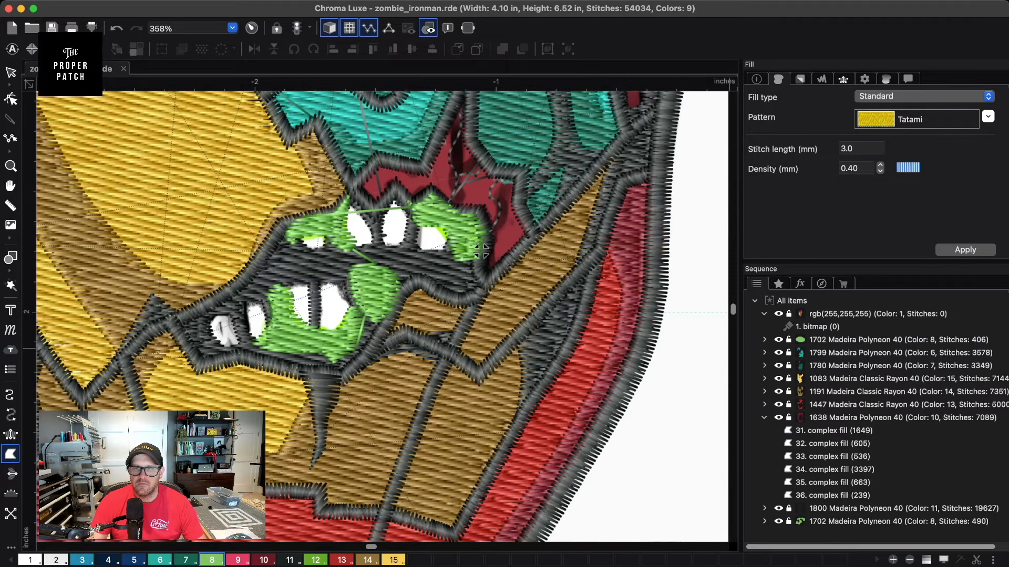
# - Merge the teeth fills into the first colour 8 group of the stitch sequence, deselect them and collapse the expanded groups
pyautogui.scroll(-5, 480, 251)
pyautogui.moveTo(851, 522); pyautogui.dragTo(851, 339)
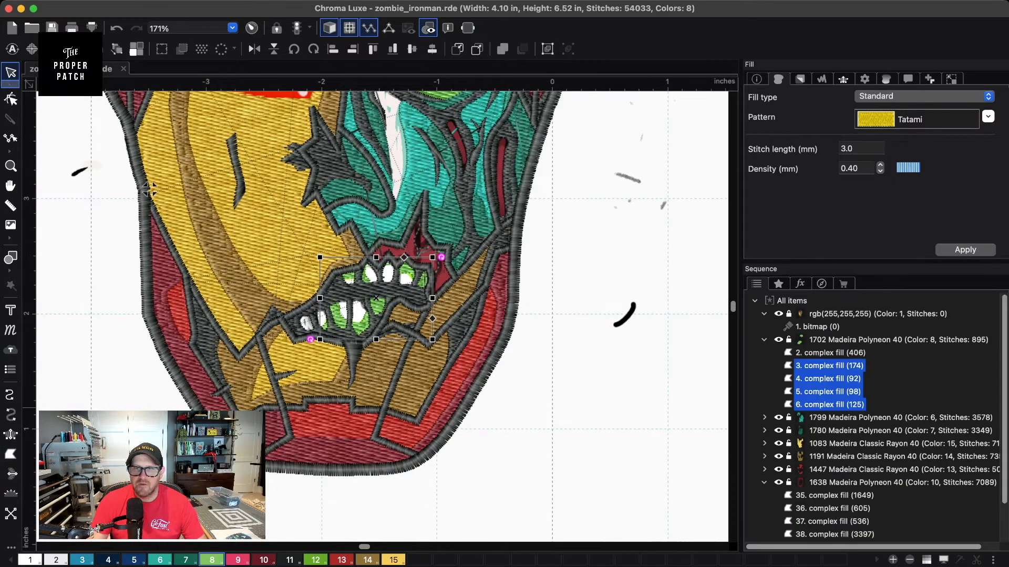
pyautogui.press('Escape')
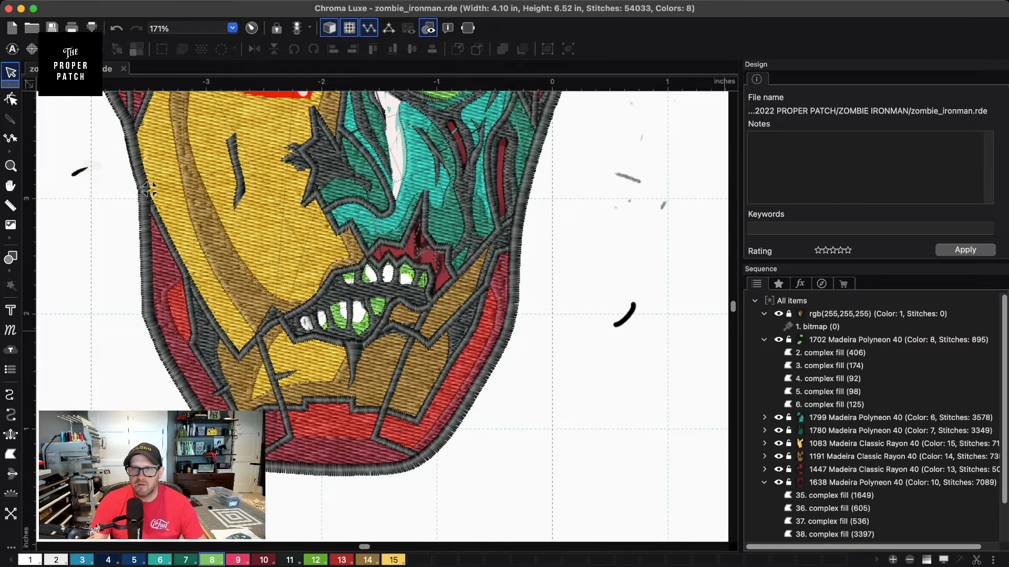
pyautogui.click(764, 340)
pyautogui.click(764, 417)
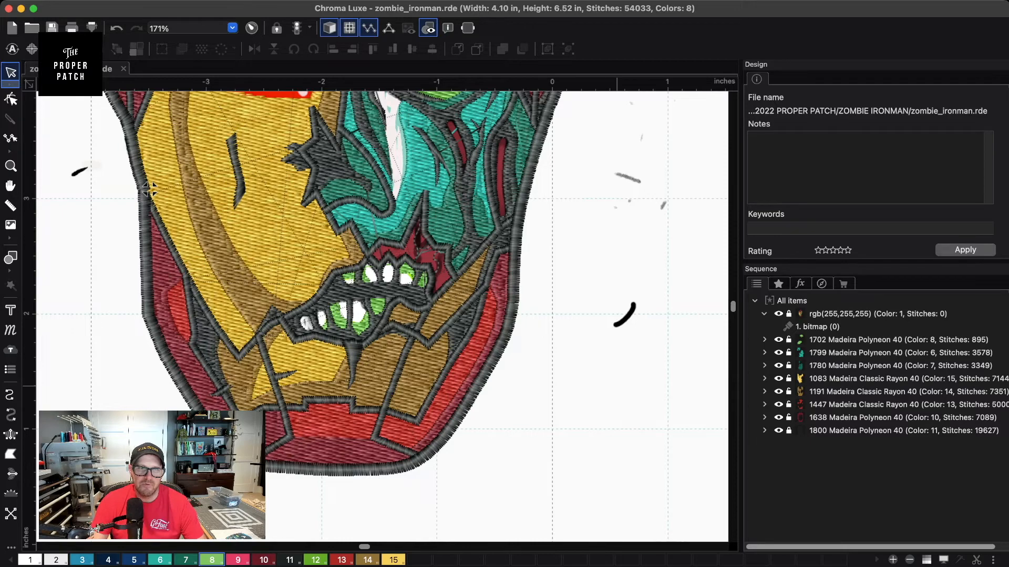
# - Review the zombie face and the whole patch for areas still without a fill
pyautogui.scroll(10, 149, 190)
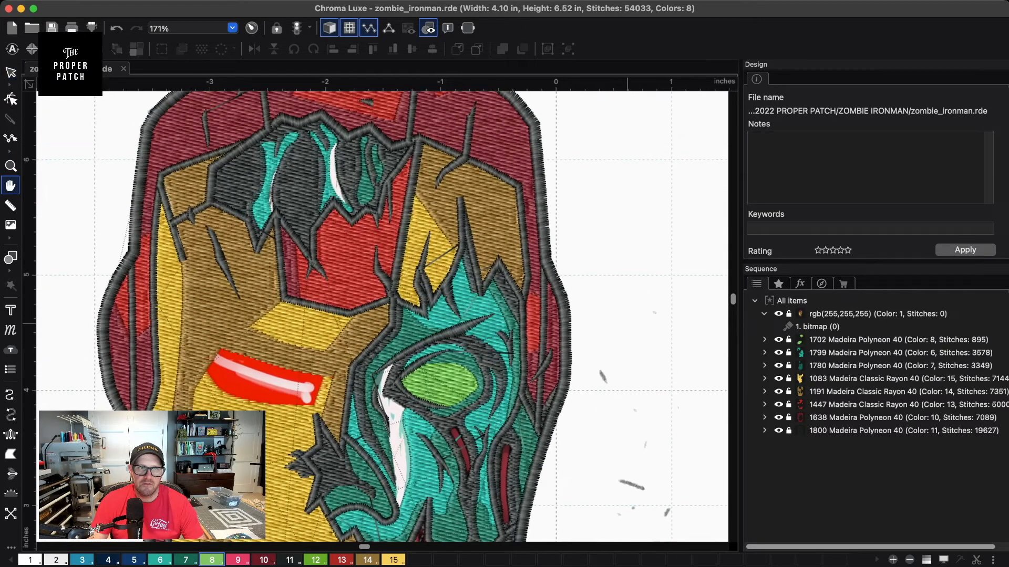
pyautogui.press('h')
pyautogui.moveTo(641, 365); pyautogui.dragTo(651, 310)
pyautogui.press('space')
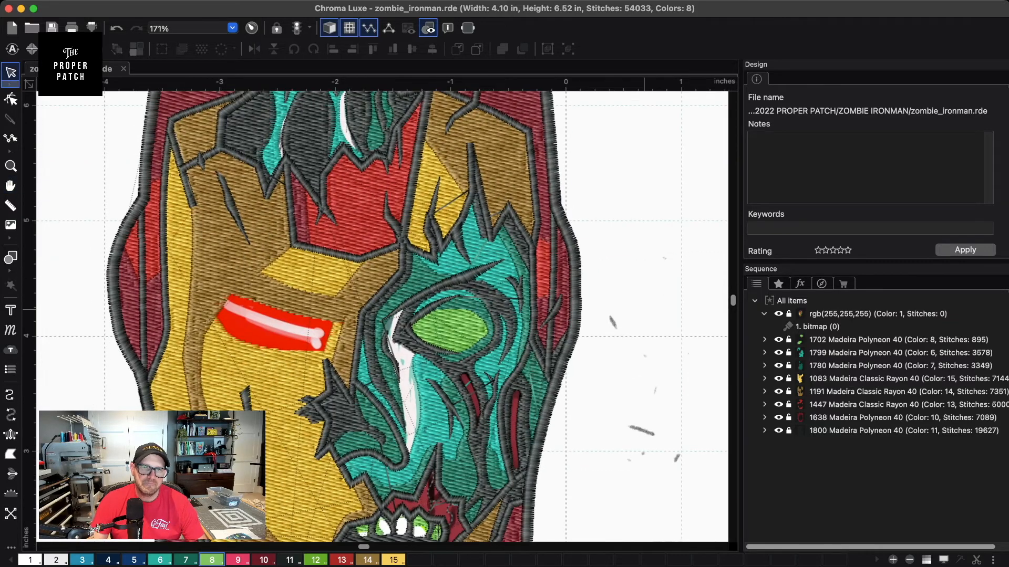
pyautogui.scroll(-2, 655, 265)
pyautogui.scroll(-1, 252, 390)
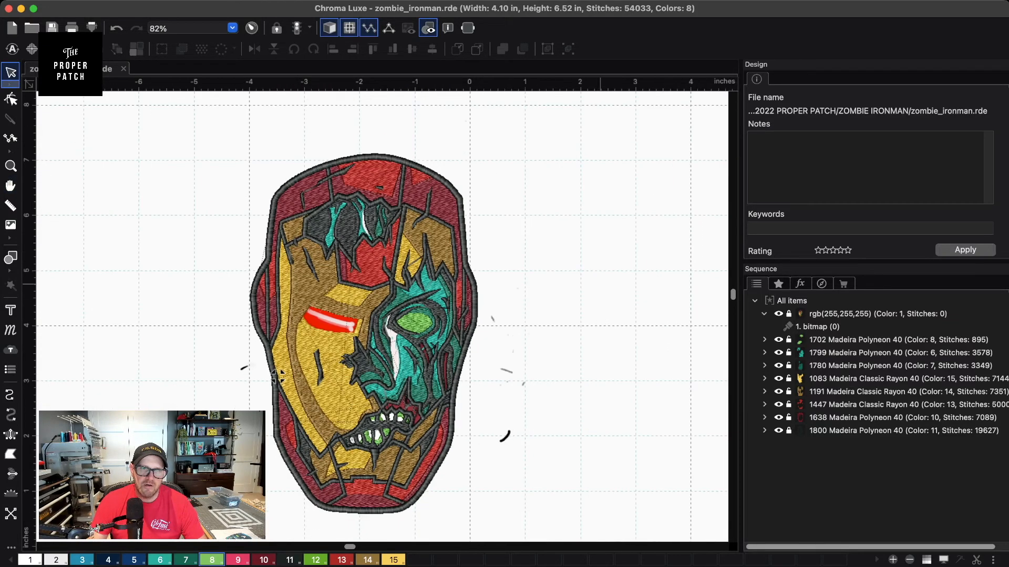
pyautogui.scroll(1, 256, 387)
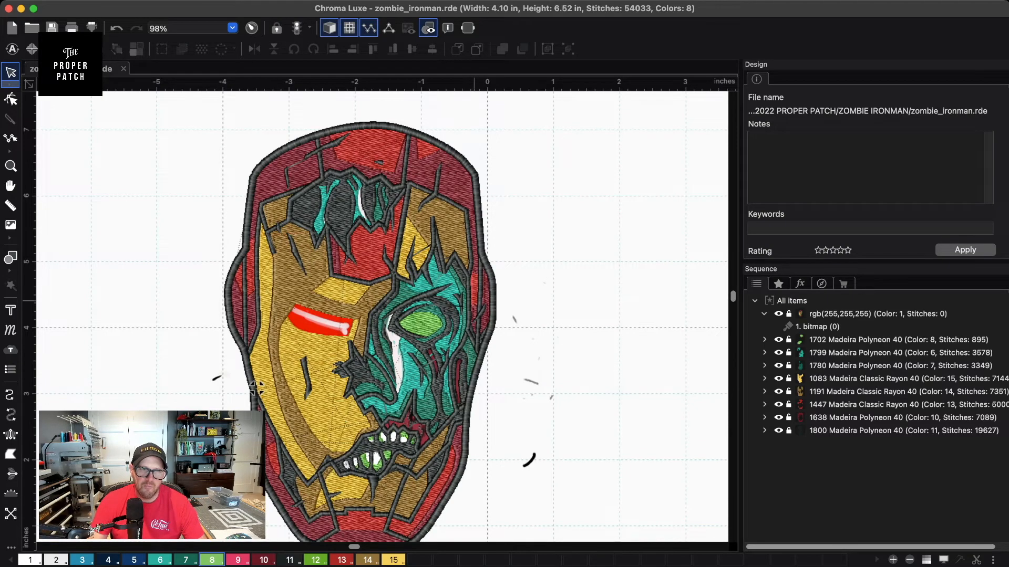
# - Start a colour 2 complex fill on the lower teeth and trace the lower edge of their white areas
pyautogui.press('space')
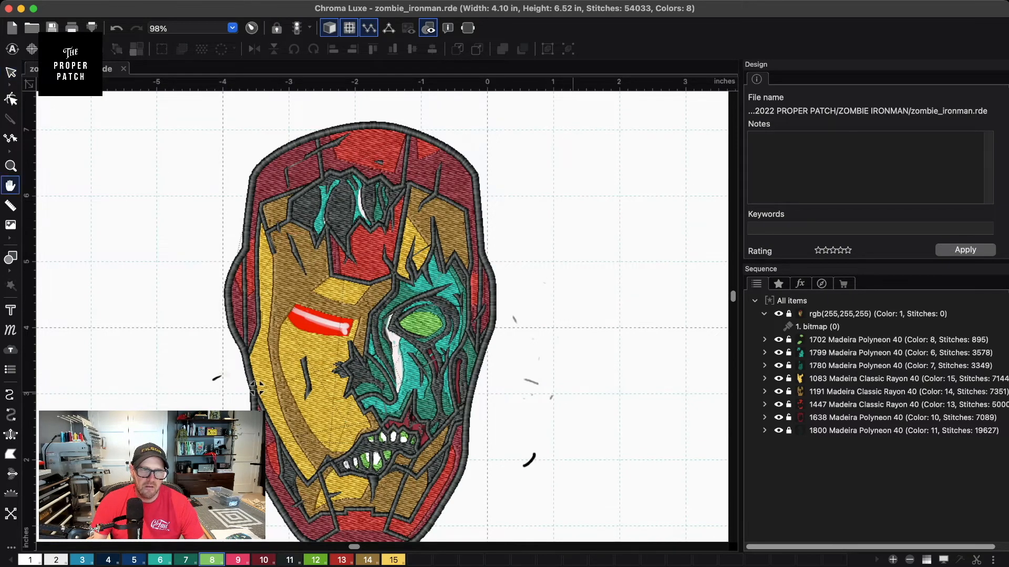
pyautogui.moveTo(550, 277); pyautogui.dragTo(522, 153)
pyautogui.scroll(3, 382, 317)
pyautogui.click(30, 560)
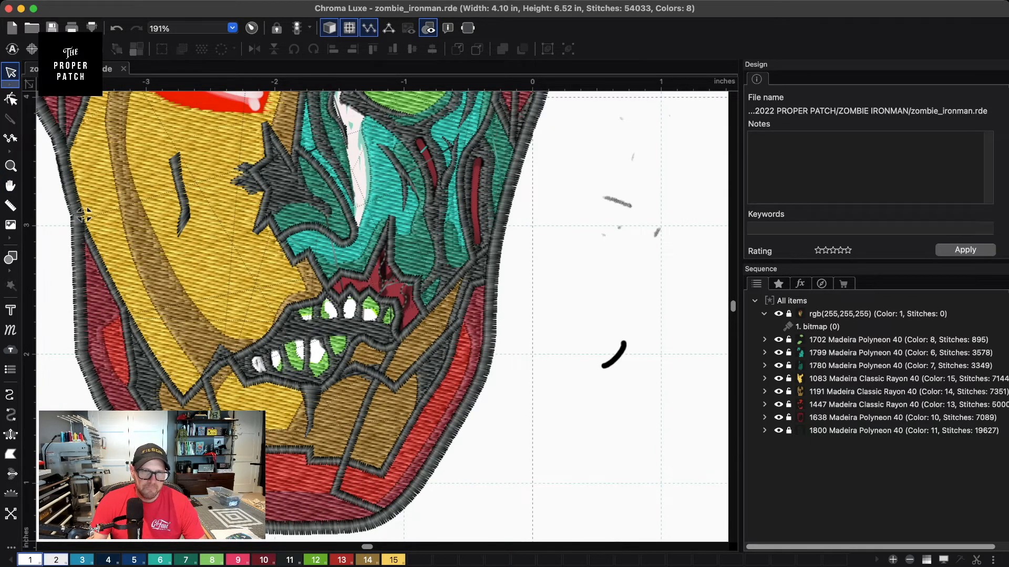
pyautogui.click(56, 560)
pyautogui.click(10, 454)
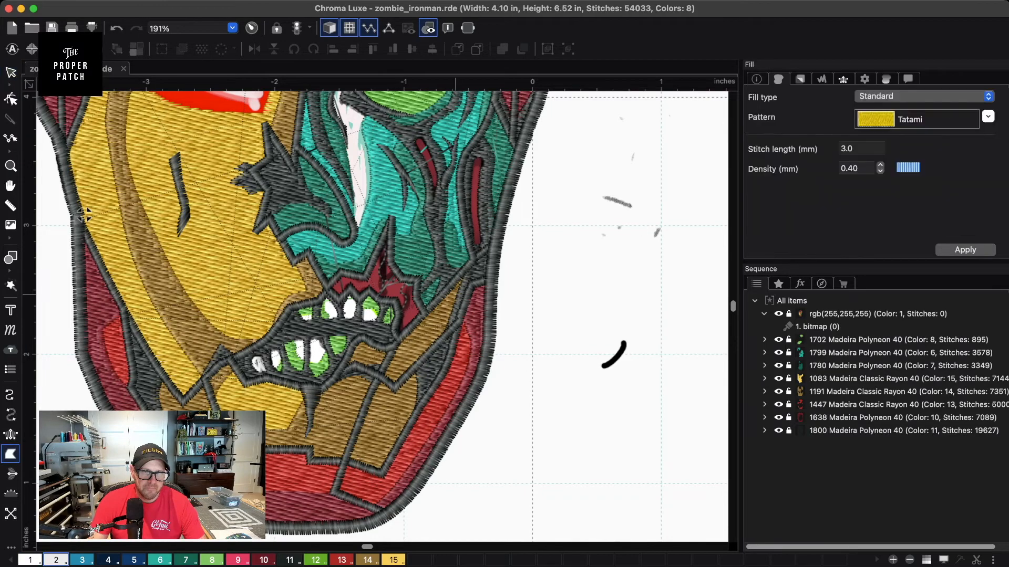
pyautogui.scroll(4, 332, 363)
pyautogui.click(182, 384)
pyautogui.click(186, 400)
pyautogui.click(206, 407)
pyautogui.click(216, 396)
pyautogui.click(231, 397)
pyautogui.click(244, 389)
pyautogui.click(259, 385)
pyautogui.click(275, 395)
pyautogui.click(298, 394)
# - Close the lower teeth's outline back along their upper edge and generate the colour 2 fill
pyautogui.click(308, 373)
pyautogui.click(303, 350)
pyautogui.click(276, 340)
pyautogui.click(241, 348)
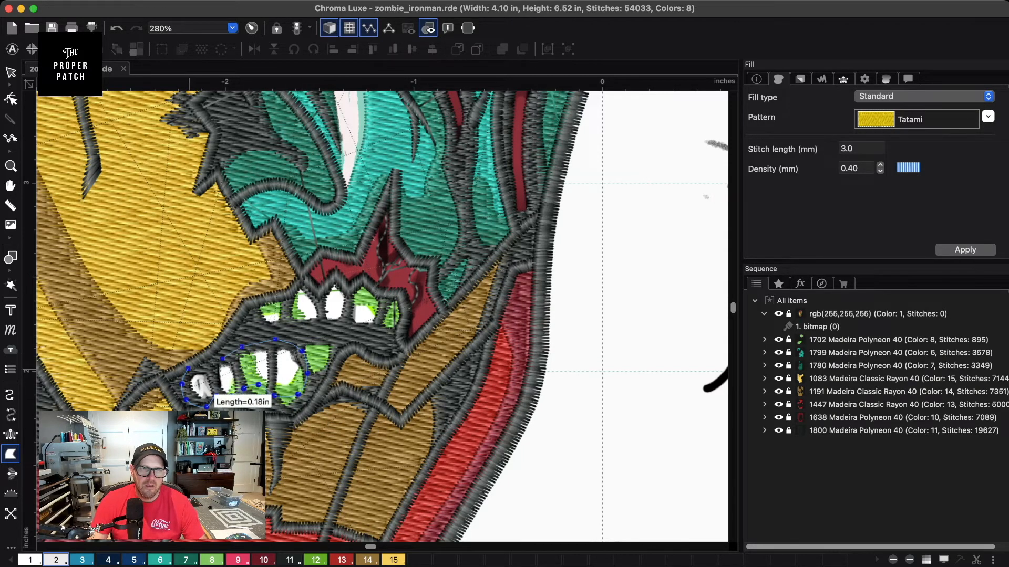
pyautogui.press('Return')
# - Outline the start of a colour 2 complex fill around the outer end and lower edge of the upper teeth
pyautogui.click(261, 300)
pyautogui.click(250, 310)
pyautogui.click(257, 326)
pyautogui.click(279, 330)
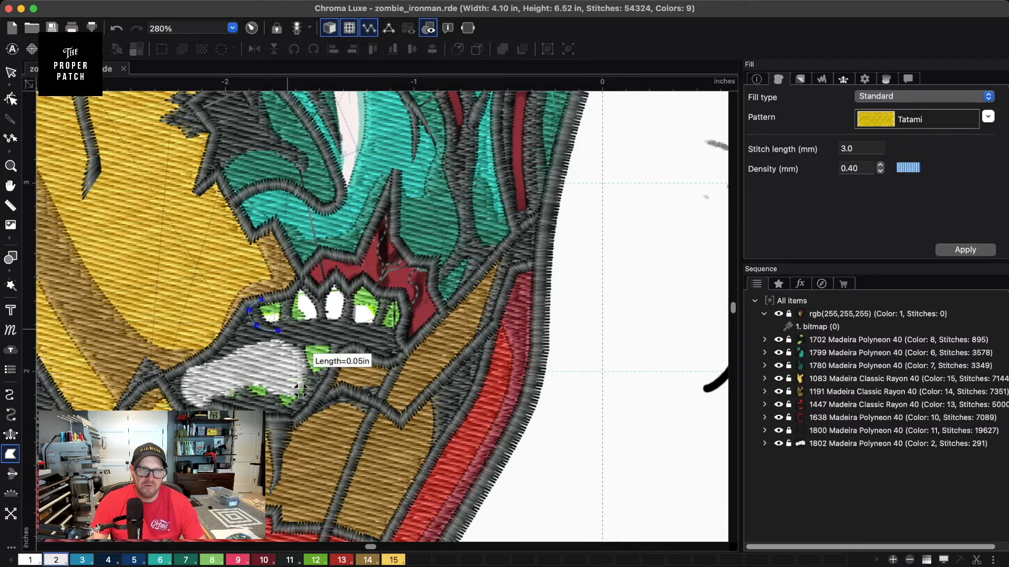
pyautogui.click(300, 327)
pyautogui.click(318, 327)
pyautogui.click(341, 329)
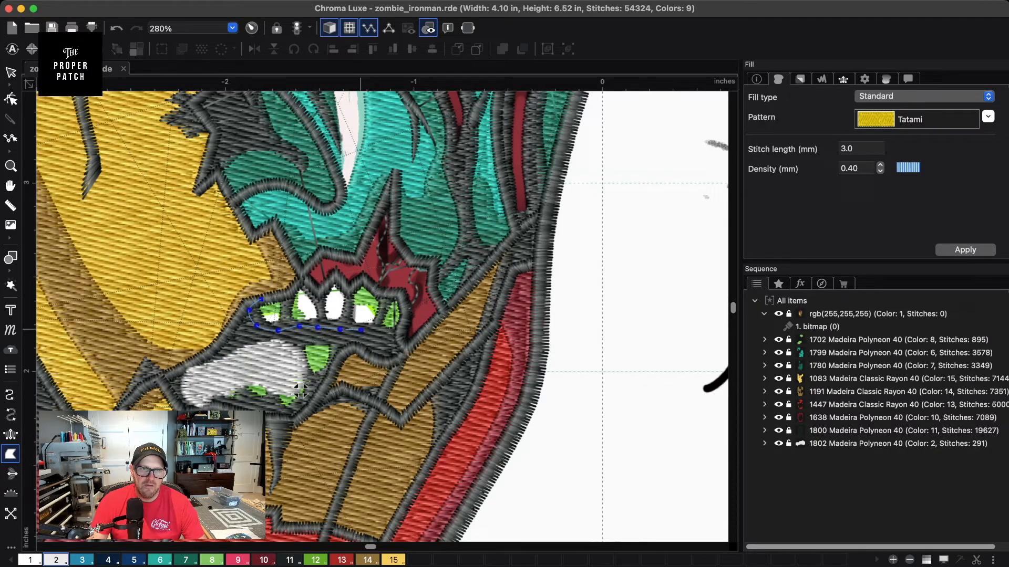
pyautogui.click(361, 331)
pyautogui.click(382, 334)
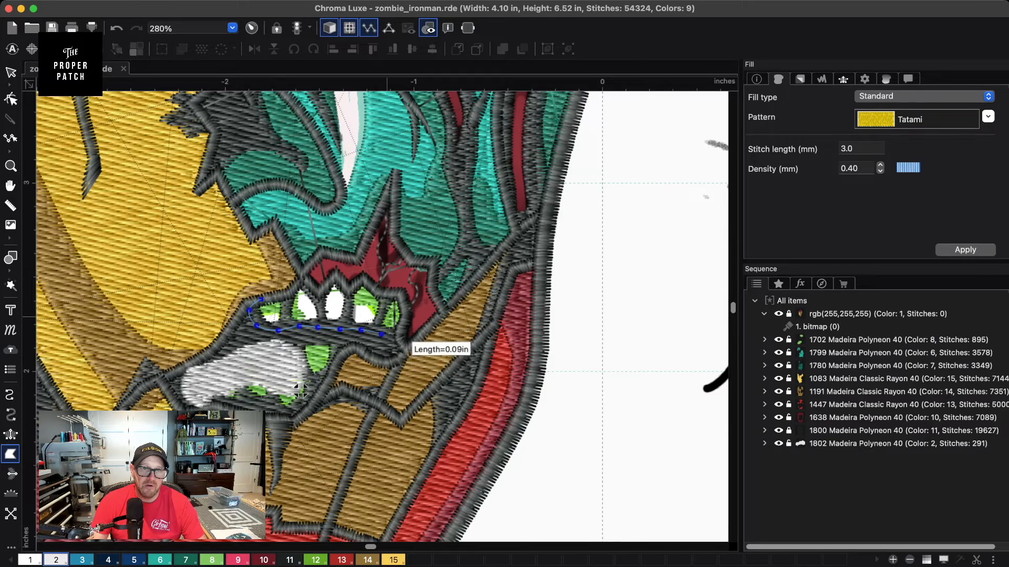
# - Close the upper teeth's outline back along their upper edge and generate the colour 2 fill
pyautogui.click(389, 318)
pyautogui.click(380, 304)
pyautogui.click(364, 299)
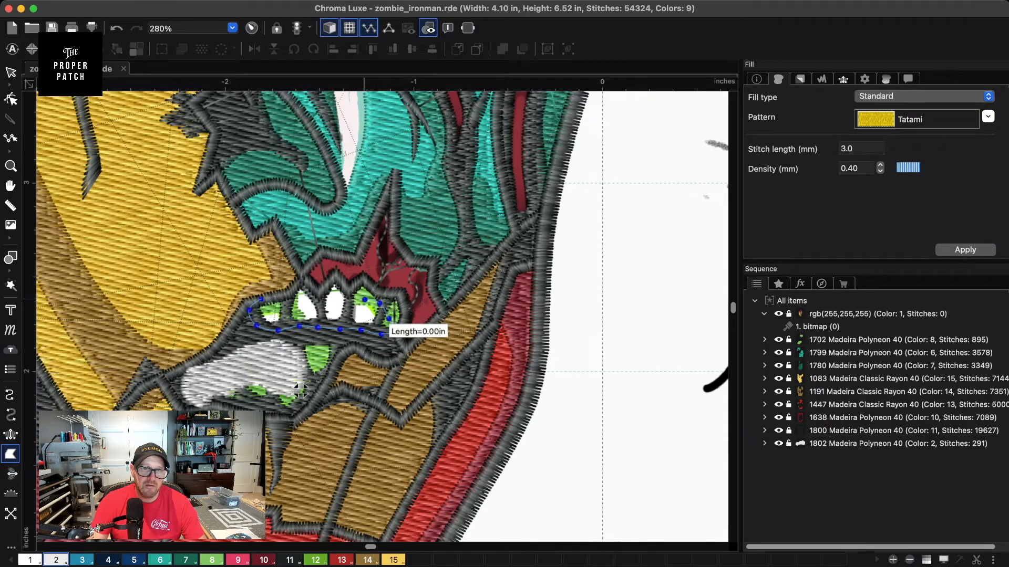
pyautogui.click(350, 289)
pyautogui.click(337, 276)
pyautogui.click(318, 292)
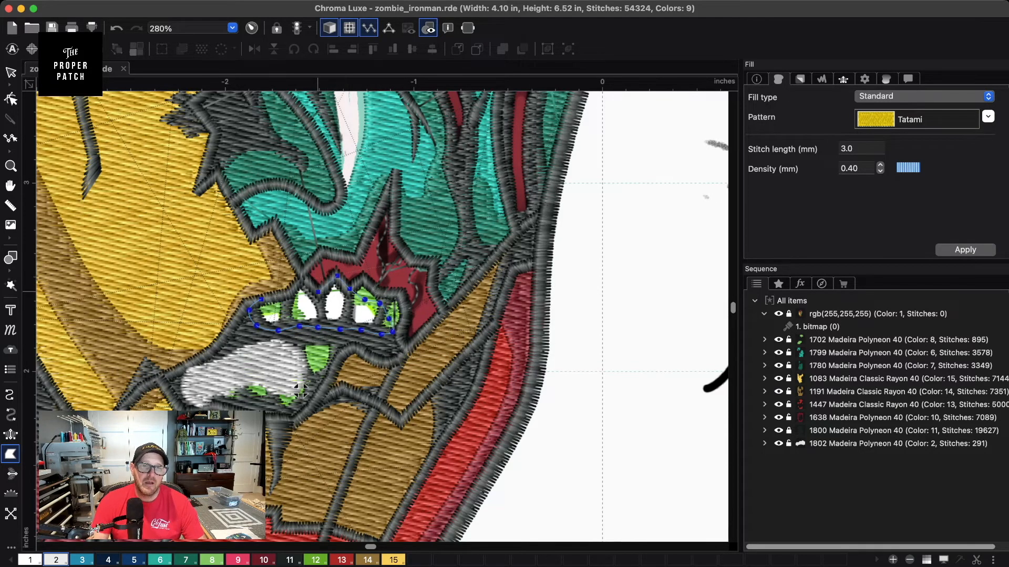
pyautogui.click(303, 278)
pyautogui.click(262, 299)
pyautogui.press('Return')
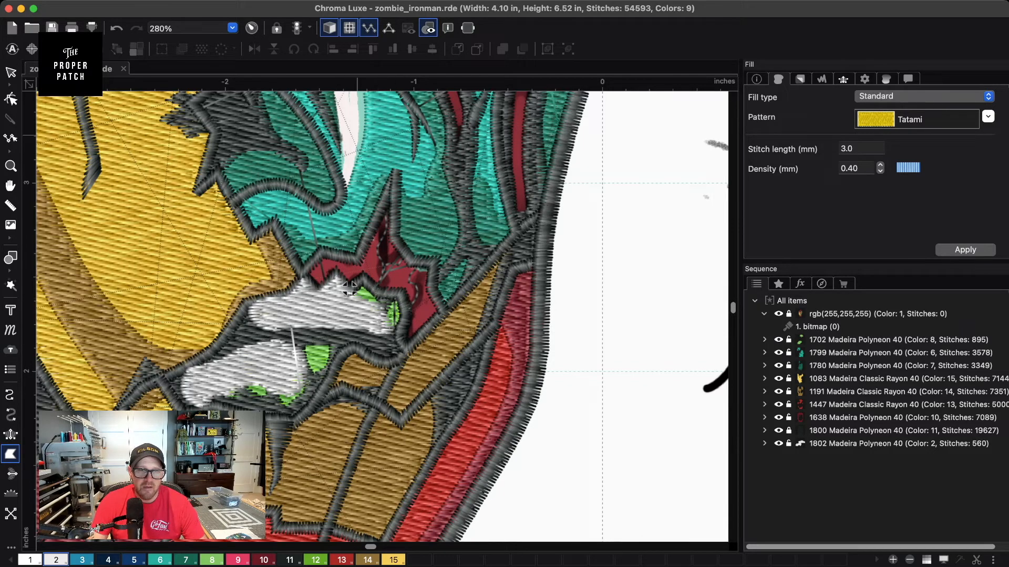
# - Move the colour 2 teeth group to the start of the stitch sequence, ahead of the colour 8 group, and deselect it
pyautogui.scroll(5, 349, 288)
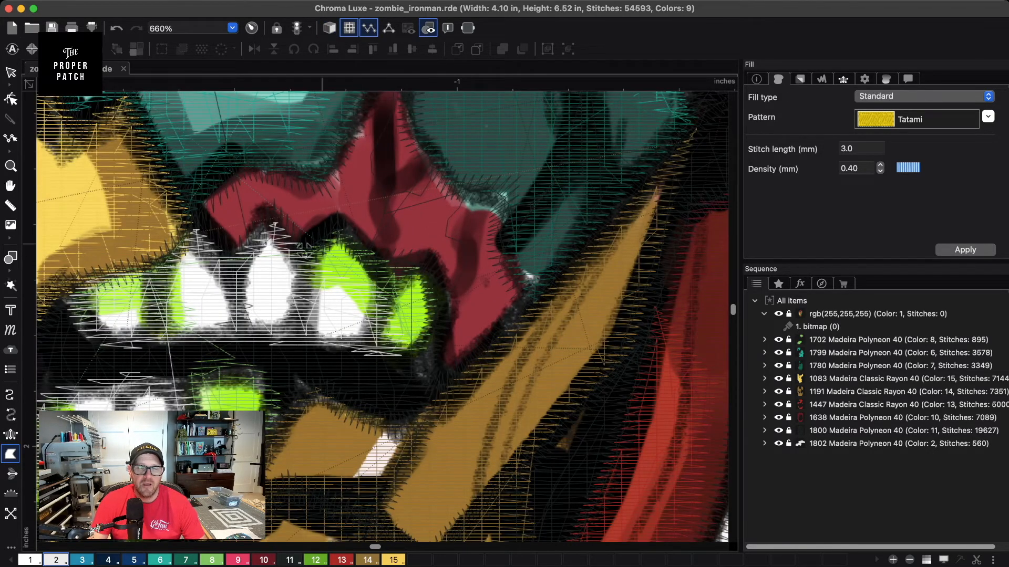
pyautogui.scroll(-5, 303, 248)
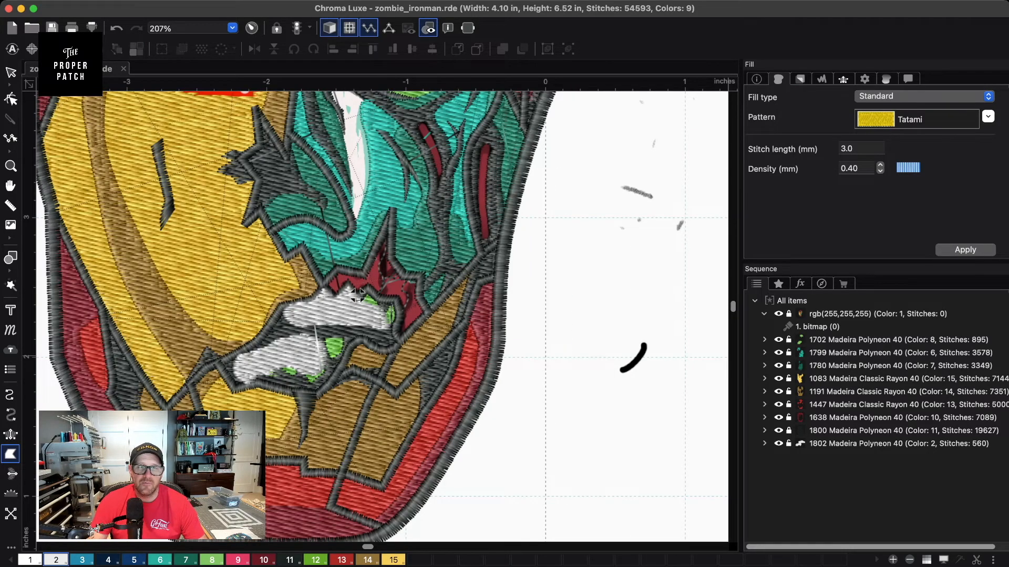
pyautogui.click(357, 295)
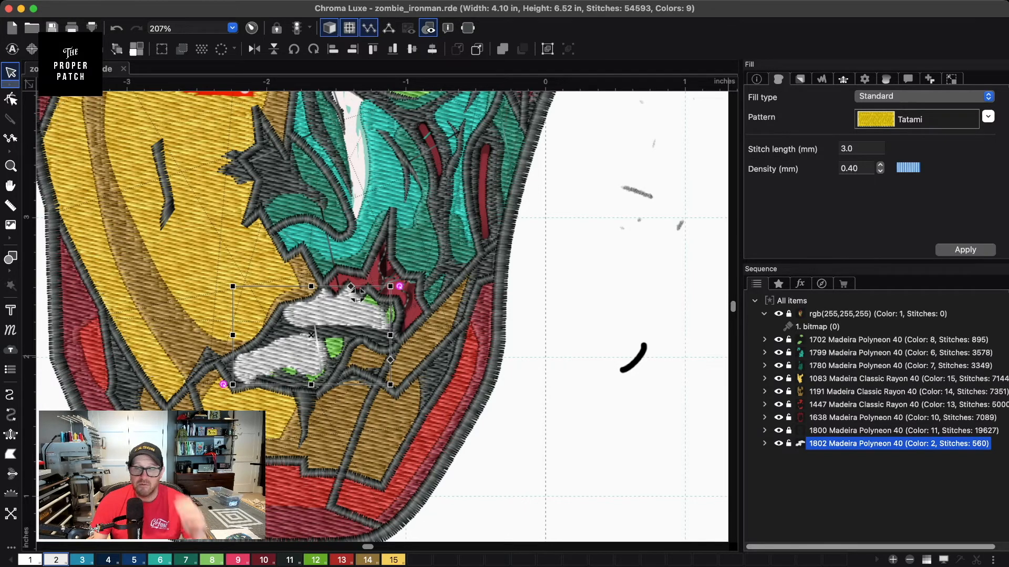
pyautogui.click(358, 295)
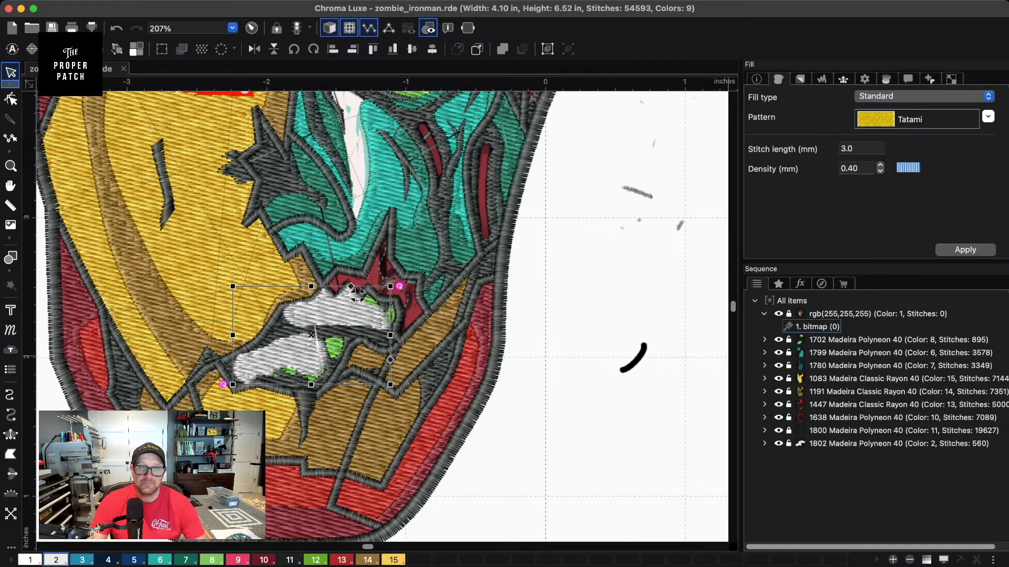
pyautogui.hotkey('shift', 'pagedown')
pyautogui.click(554, 320)
pyautogui.press('space')
pyautogui.moveTo(580, 119); pyautogui.dragTo(604, 361)
pyautogui.scroll(2, 628, 360)
pyautogui.scroll(1, 382, 310)
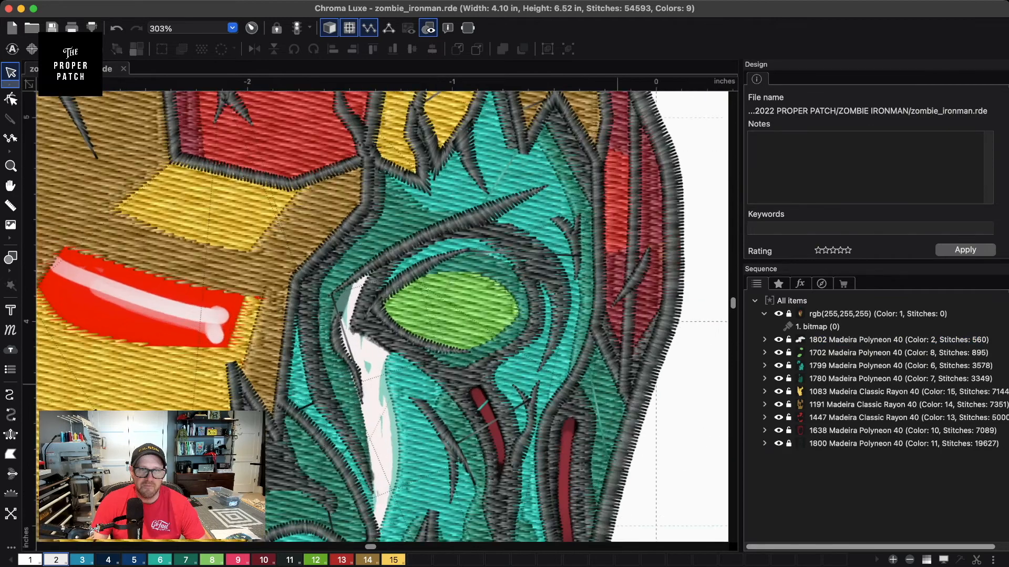
pyautogui.click(11, 454)
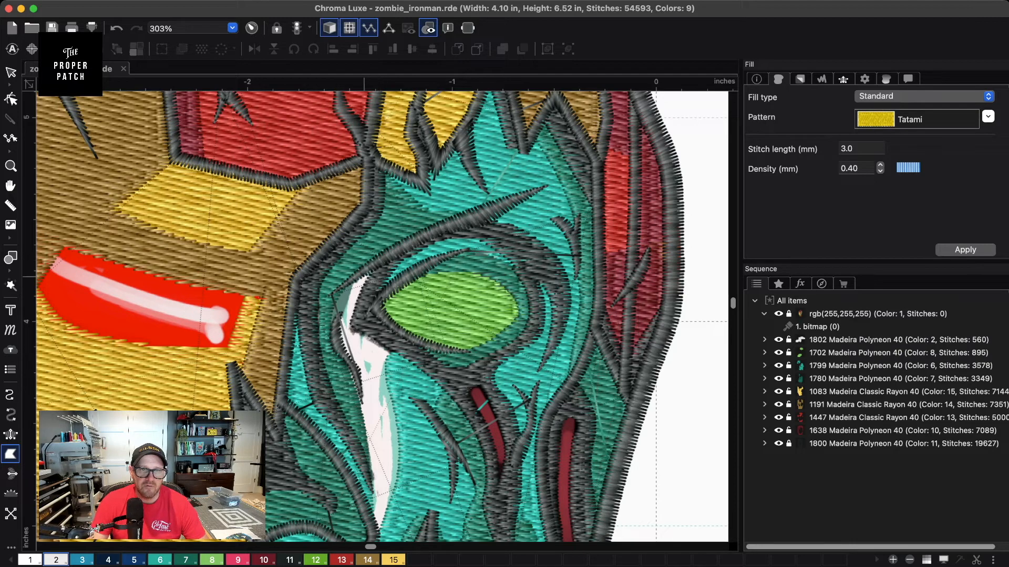
pyautogui.click(11, 98)
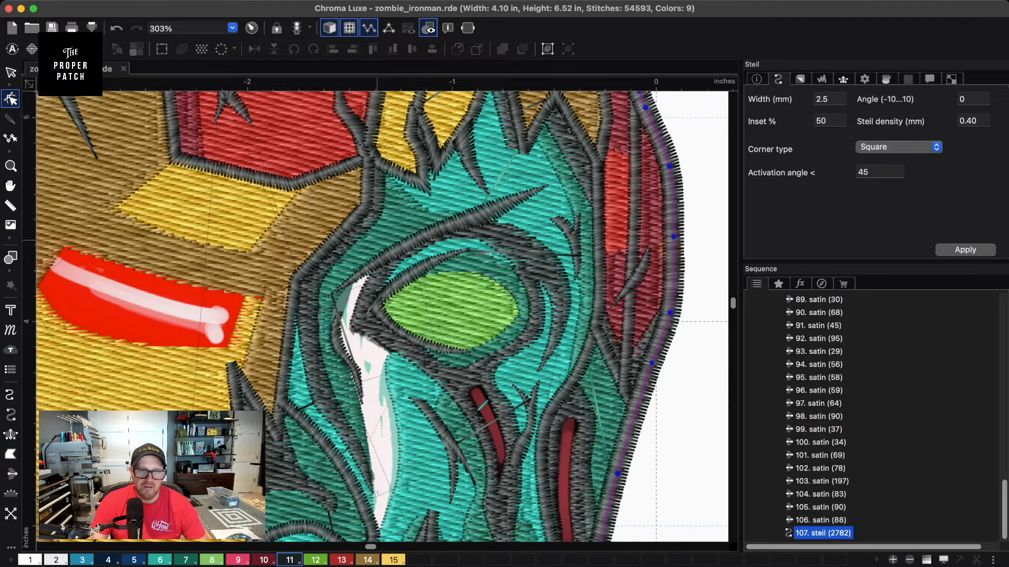
pyautogui.click(10, 73)
pyautogui.click(718, 405)
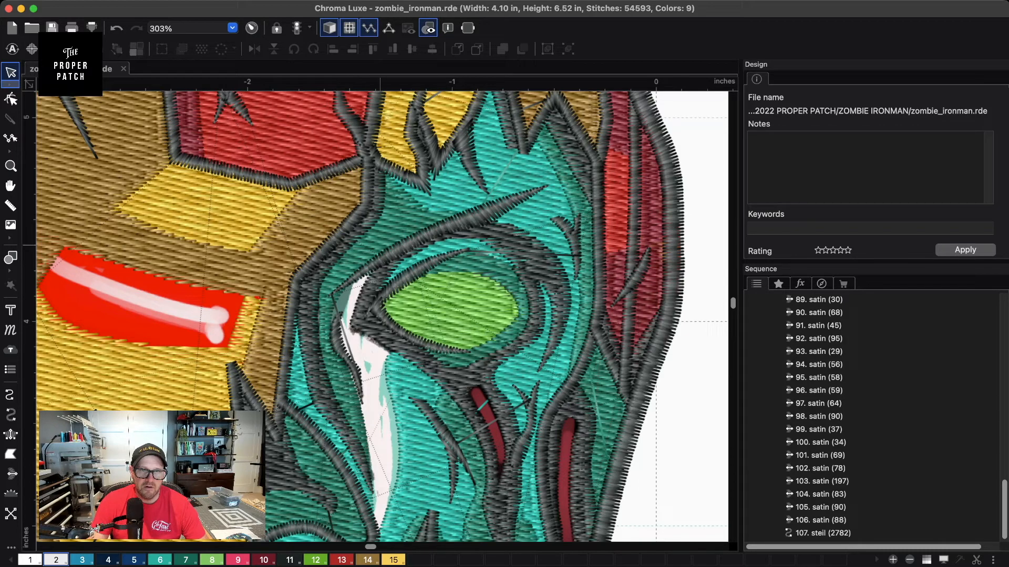
# - Reshape the colour 7 fill beside the zombie eye, pulling its edge nodes clear of the top of the white strip
pyautogui.click(374, 253)
pyautogui.click(10, 98)
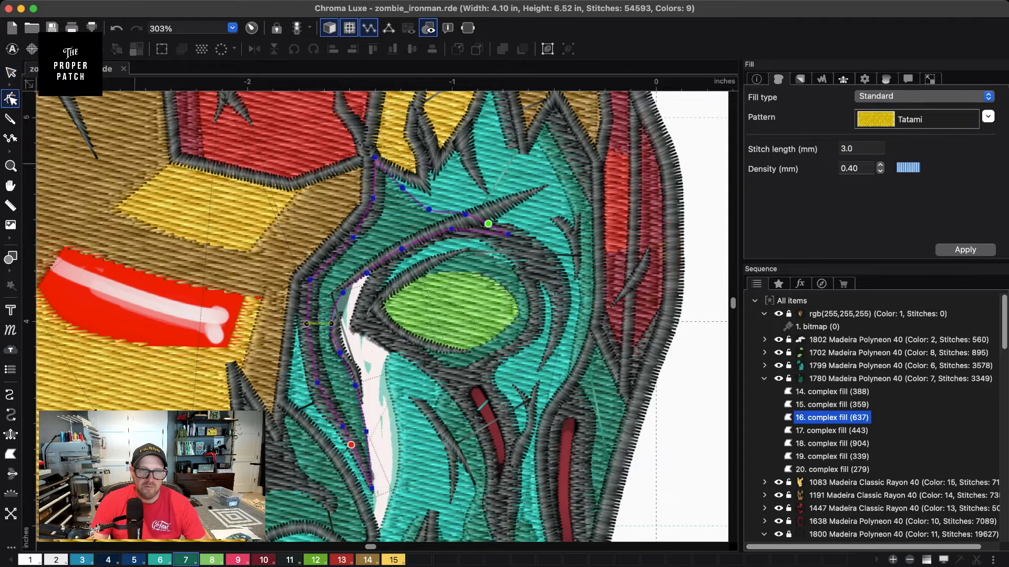
pyautogui.moveTo(343, 293); pyautogui.dragTo(379, 285)
pyautogui.moveTo(331, 323)
pyautogui.mouseDown()
pyautogui.moveTo(335, 340)
pyautogui.moveTo(365, 312)
pyautogui.moveTo(337, 306)
pyautogui.mouseUp()
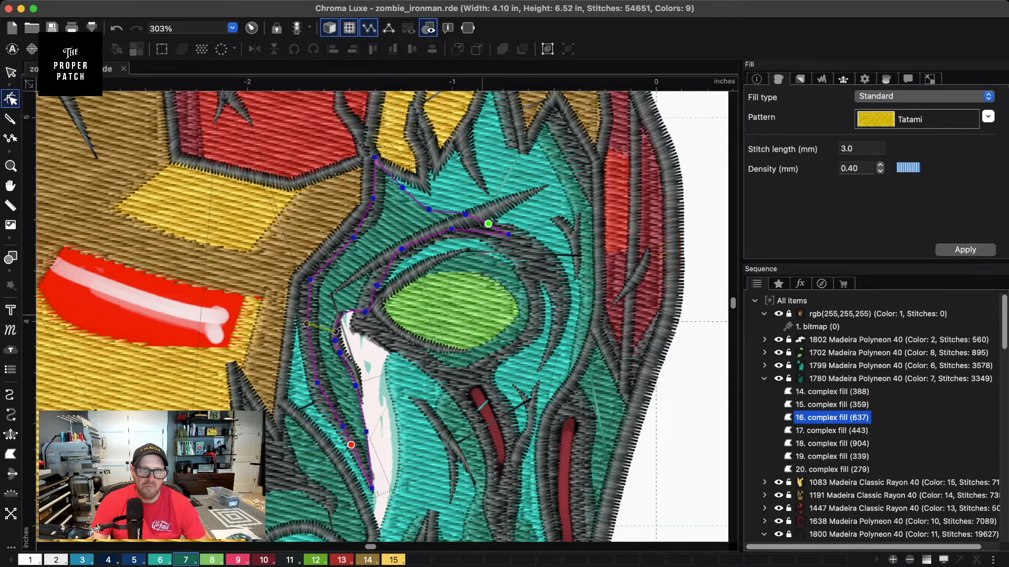
pyautogui.scroll(-4, 683, 402)
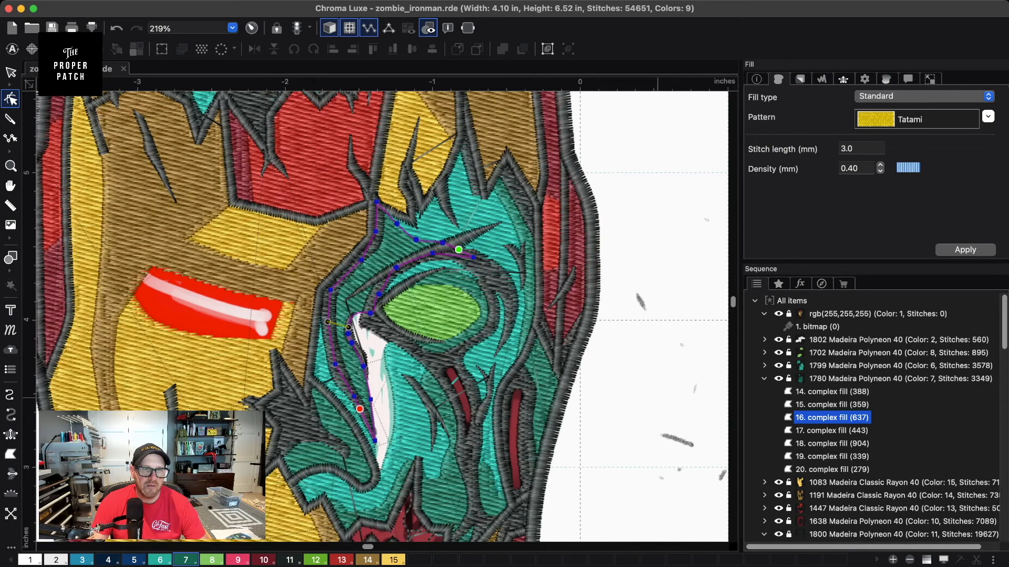
pyautogui.press('space')
pyautogui.moveTo(662, 407); pyautogui.dragTo(616, 300)
pyautogui.scroll(5, 622, 309)
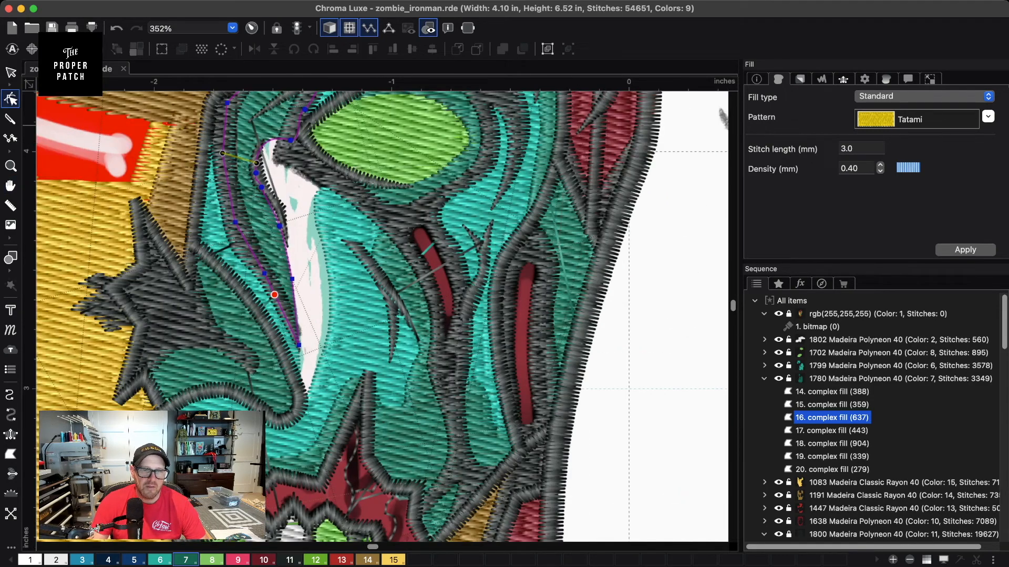
pyautogui.click(10, 434)
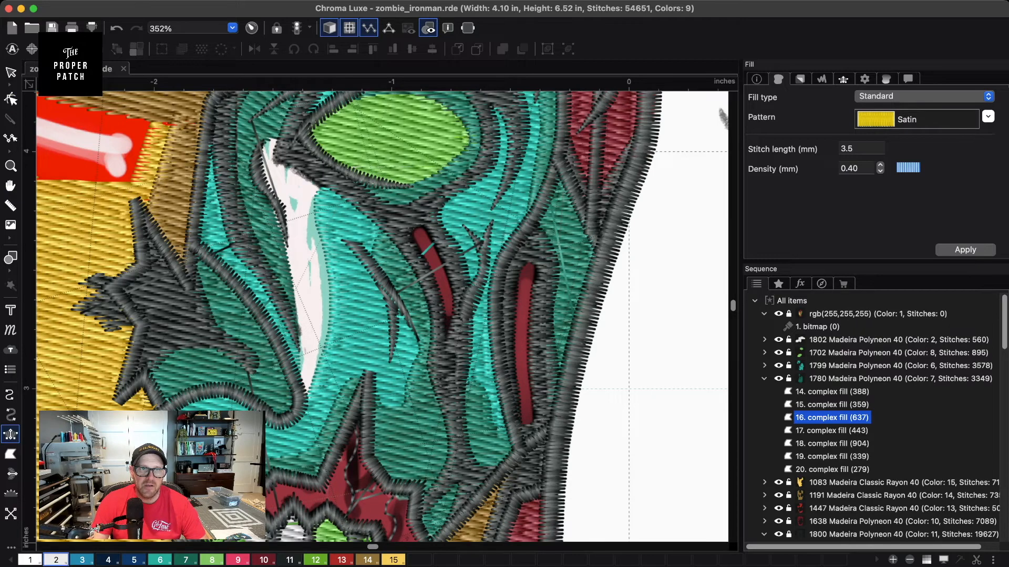
pyautogui.click(268, 133)
pyautogui.click(254, 150)
pyautogui.press('Escape')
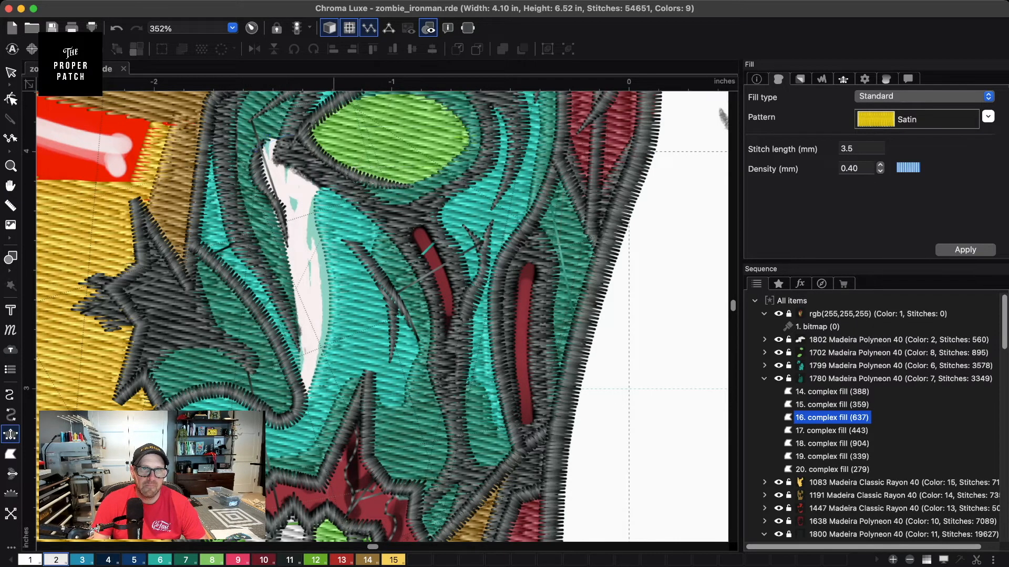
pyautogui.click(293, 131)
pyautogui.click(273, 128)
pyautogui.click(253, 147)
pyautogui.press('Escape')
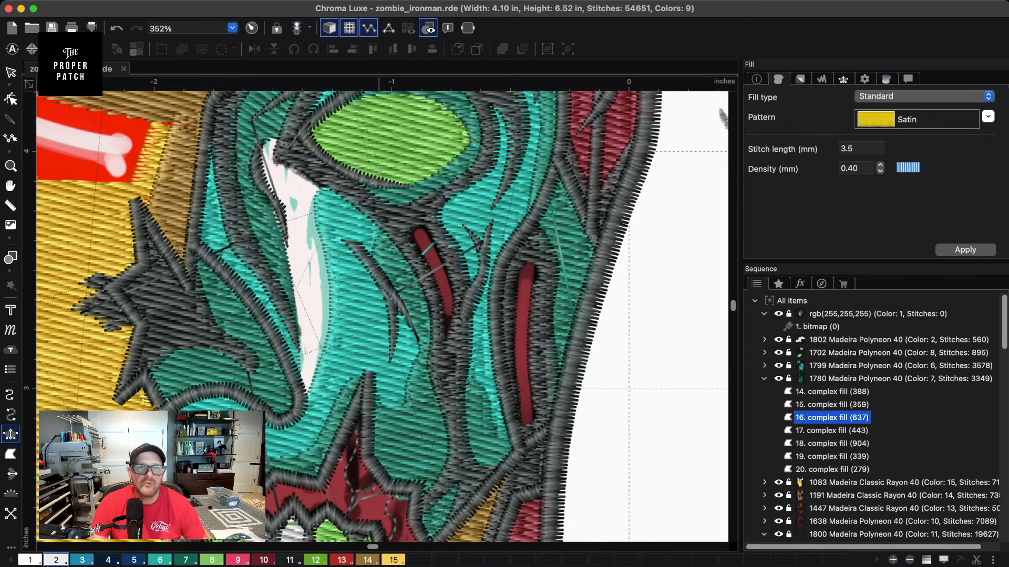
# - Start a colour 2 complex fill on the white strip below the zombie eye, tracing its top and outer edge to the lower tip
pyautogui.click(10, 454)
pyautogui.click(298, 134)
pyautogui.click(280, 128)
pyautogui.click(262, 132)
pyautogui.click(254, 149)
pyautogui.click(258, 176)
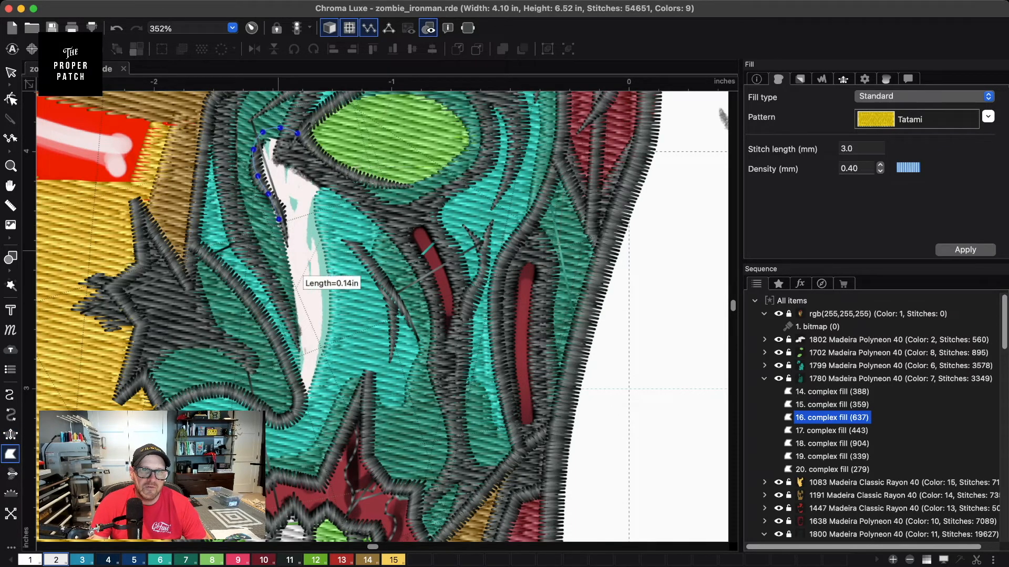
pyautogui.click(264, 198)
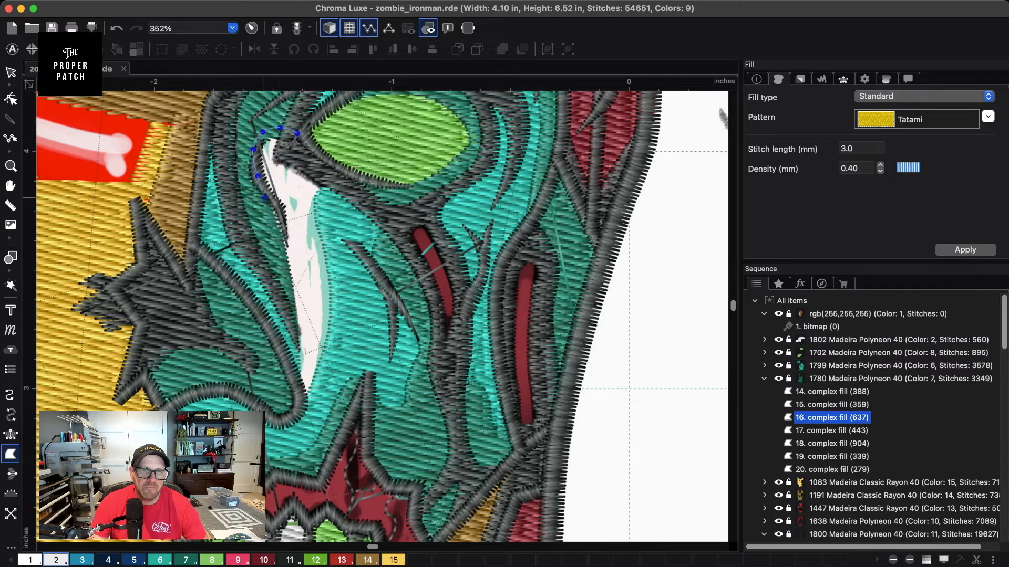
pyautogui.click(273, 233)
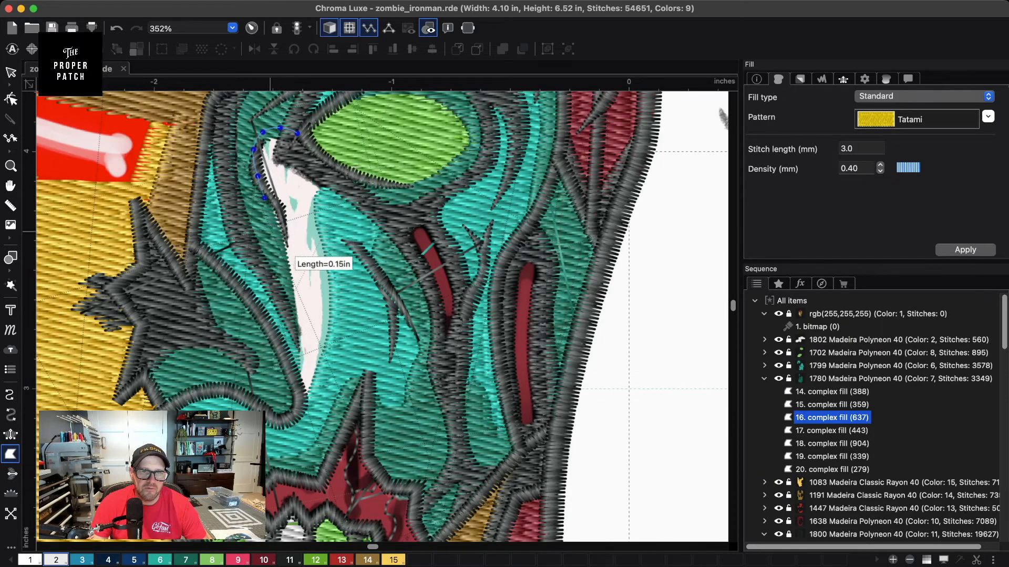
pyautogui.click(281, 262)
pyautogui.click(288, 293)
pyautogui.click(293, 322)
pyautogui.click(294, 345)
pyautogui.click(292, 364)
pyautogui.click(298, 398)
pyautogui.click(313, 412)
# - Trace the white strip's inner edge back up toward the eye, overlapping the teal area, and generate the colour 2 fill
pyautogui.click(333, 366)
pyautogui.click(342, 320)
pyautogui.click(342, 275)
pyautogui.click(335, 243)
pyautogui.click(331, 215)
pyautogui.click(332, 197)
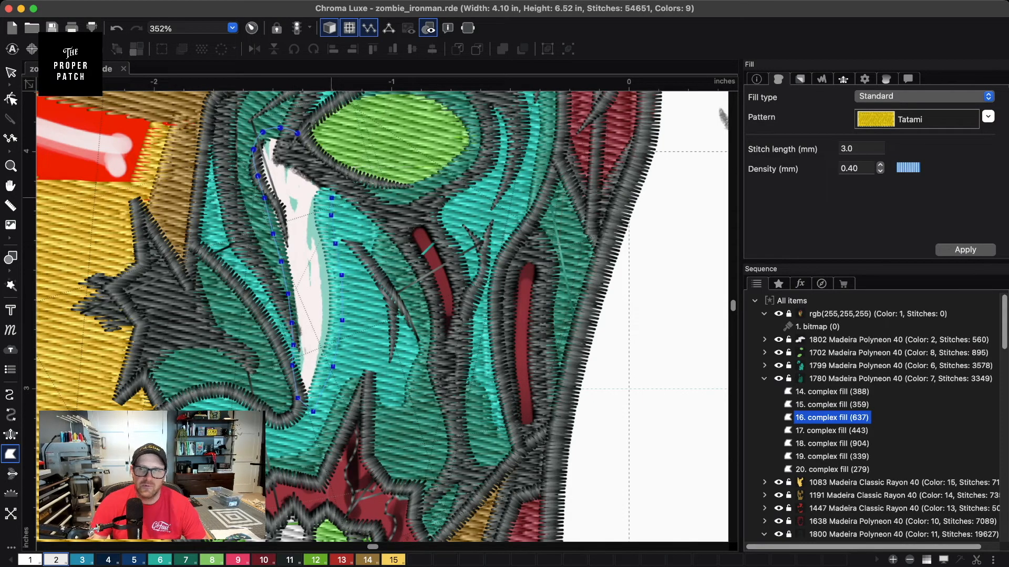
pyautogui.press('Return')
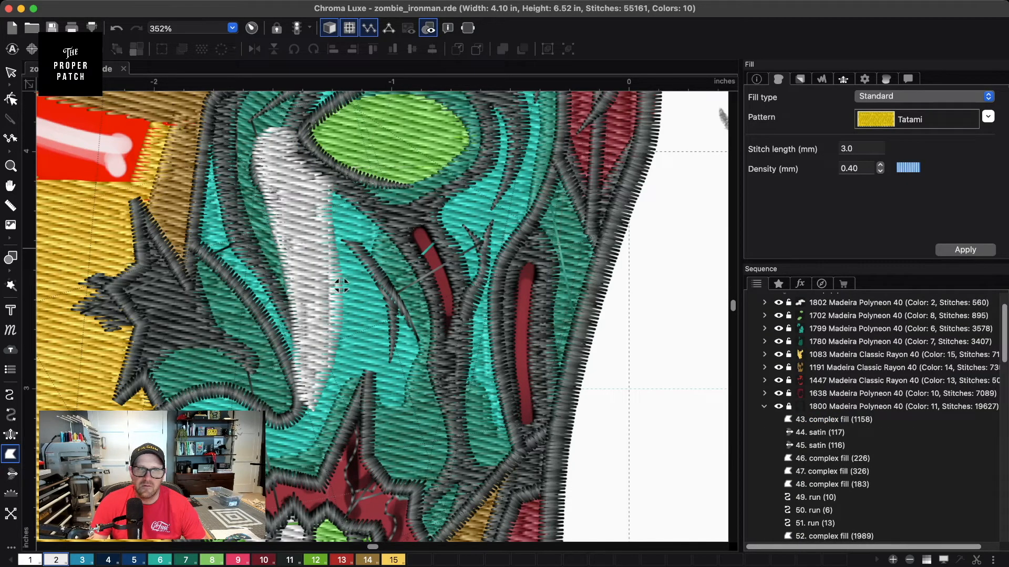
# - Collapse the colour 11 group and move the new white strip fill into the colour 2 group with the teeth fills
pyautogui.click(764, 407)
pyautogui.moveTo(897, 457); pyautogui.dragTo(898, 340)
pyautogui.scroll(6, 383, 294)
pyautogui.click(347, 288)
pyautogui.moveTo(347, 287); pyautogui.dragTo(349, 289)
pyautogui.press('super+z')
pyautogui.press('space')
pyautogui.moveTo(355, 232); pyautogui.dragTo(501, 415)
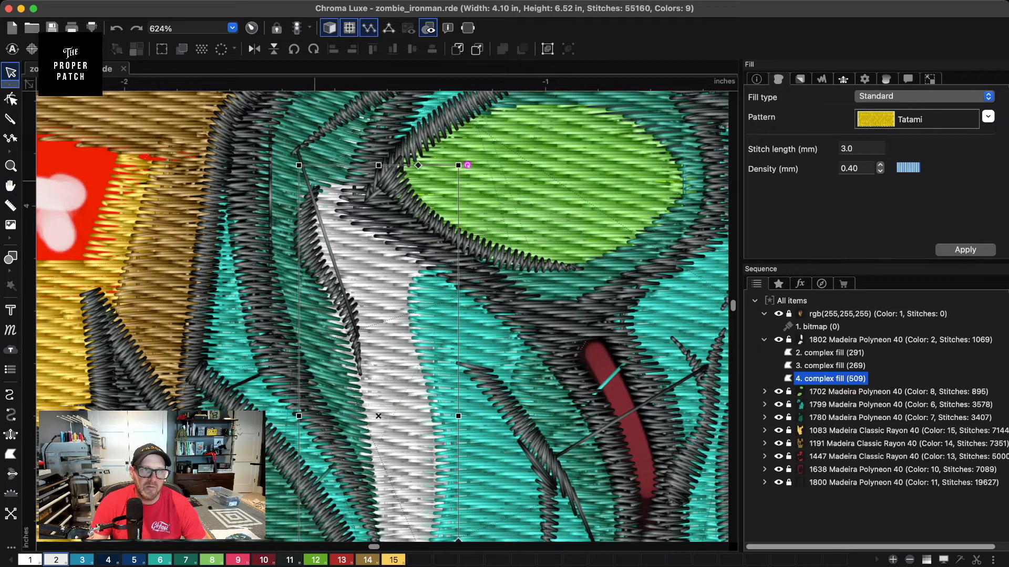
# - Shift the edge nodes of the colour 7 fill beside the white strip so its edge follows the black outline
pyautogui.click(302, 141)
pyautogui.press('super+z')
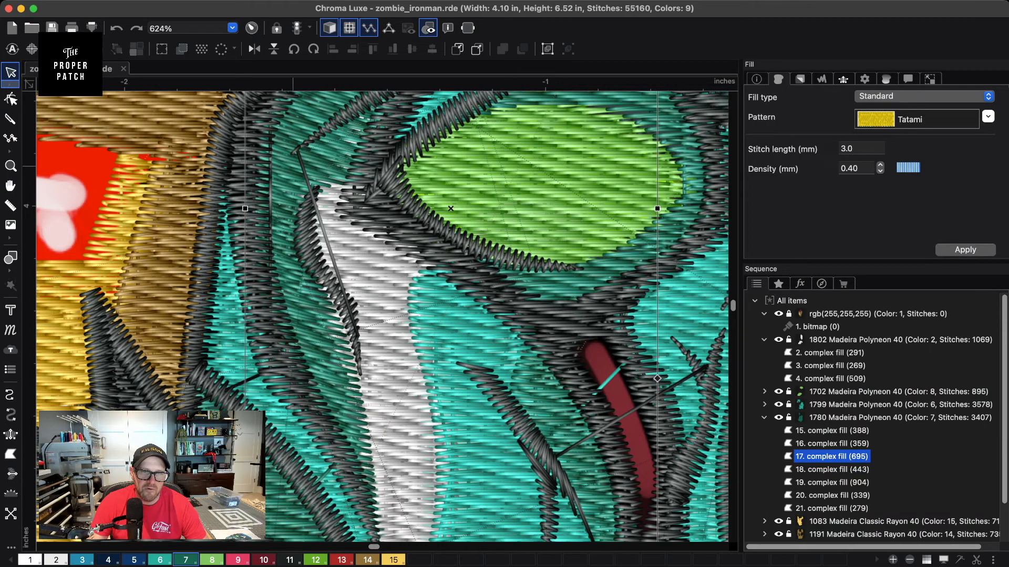
pyautogui.click(11, 99)
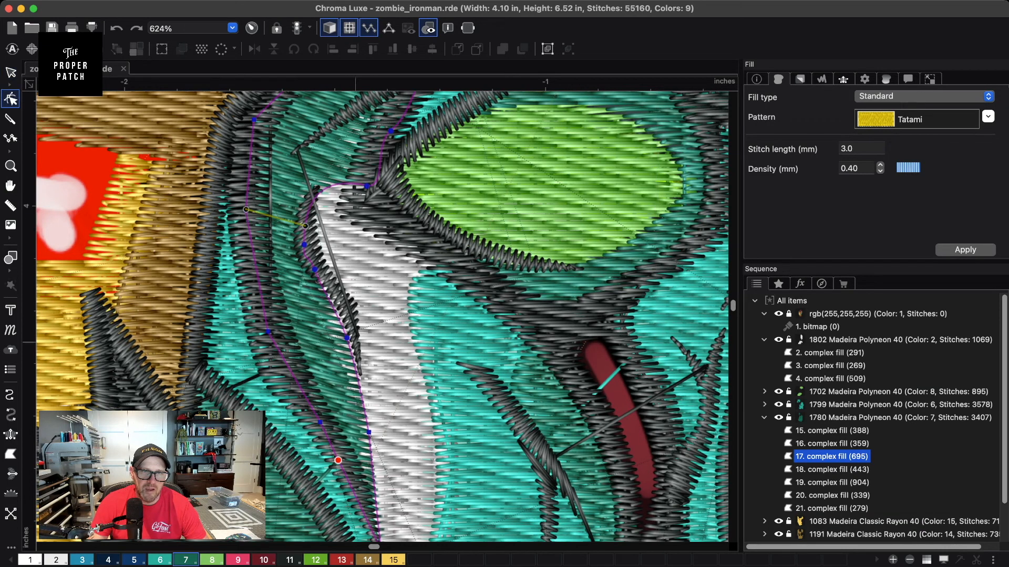
pyautogui.moveTo(347, 337); pyautogui.dragTo(351, 321)
pyautogui.moveTo(315, 269); pyautogui.dragTo(307, 233)
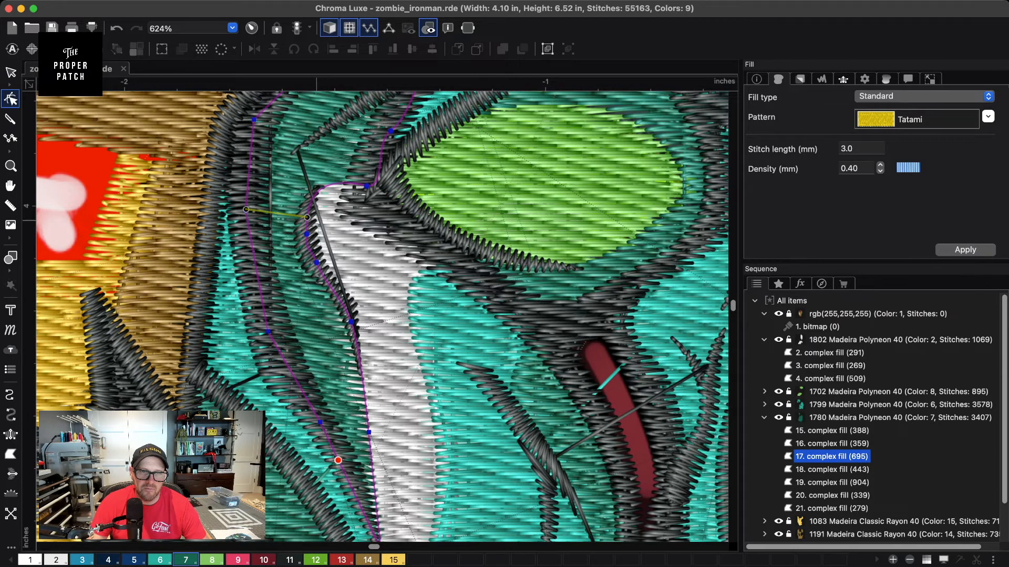
# - Move the colour 7 fill's lower edge node onto the white strip, make it a smooth curve point and adjust its upper handle
pyautogui.scroll(-5, 382, 318)
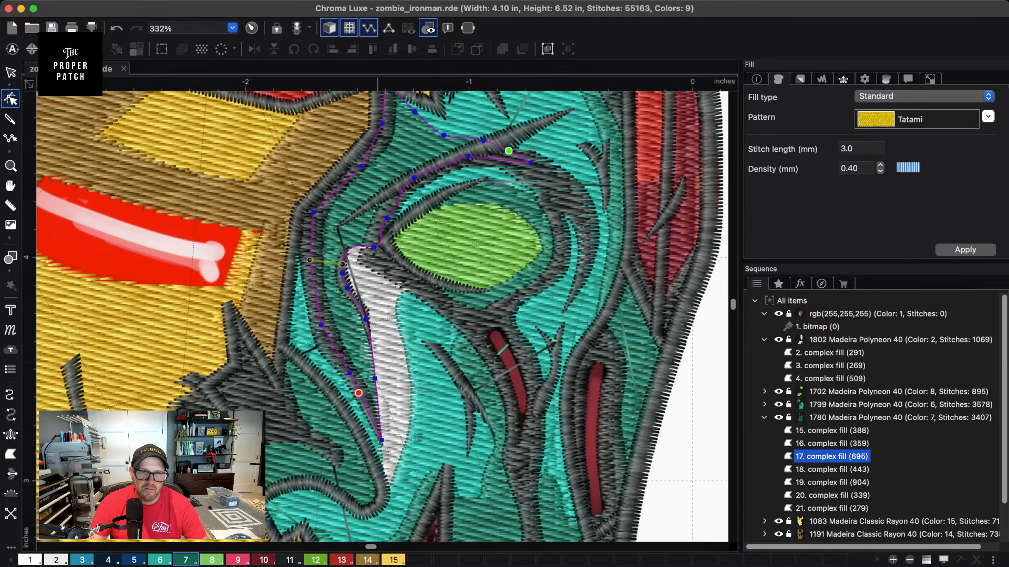
pyautogui.moveTo(374, 378); pyautogui.dragTo(384, 378)
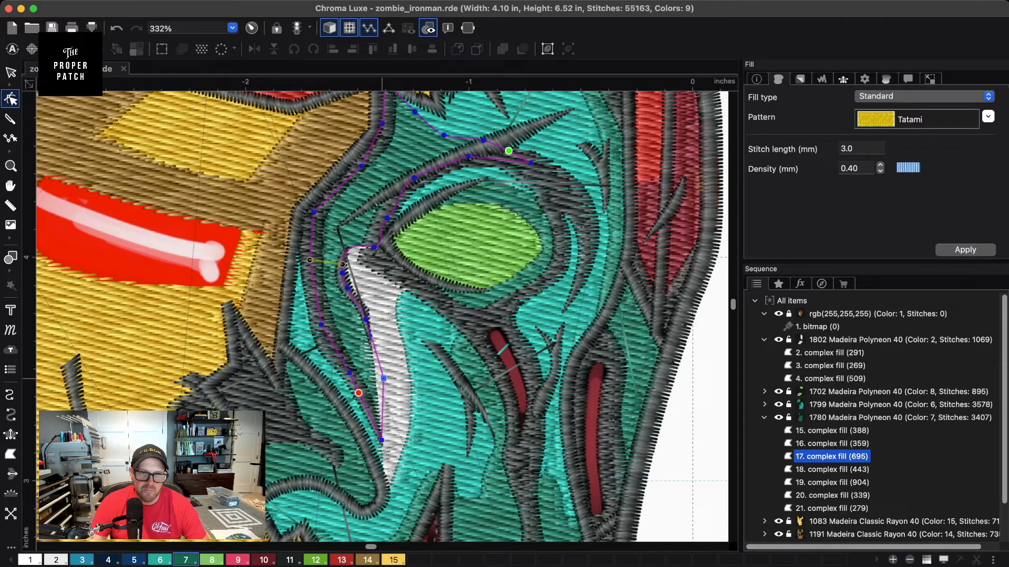
pyautogui.press('s')
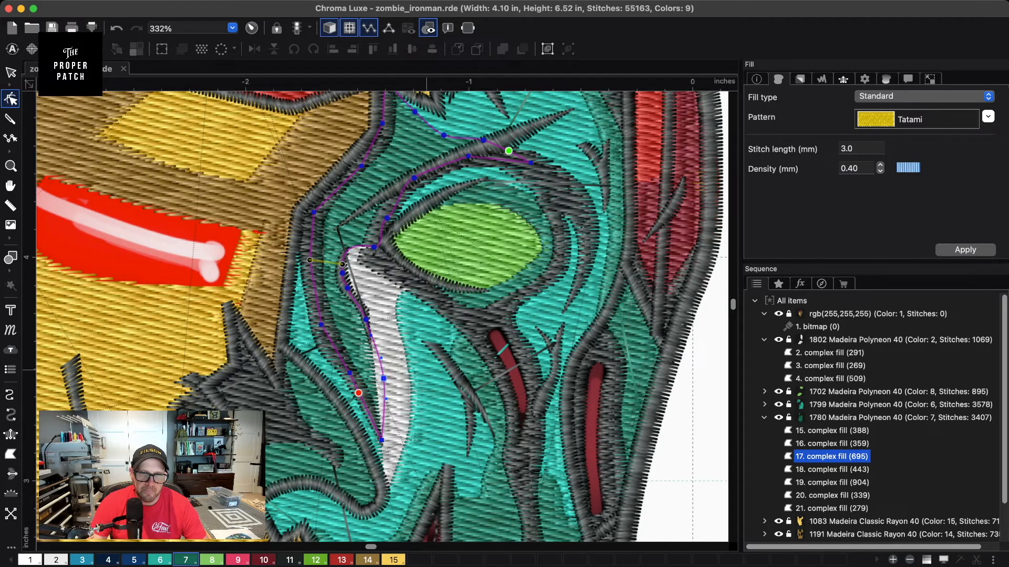
pyautogui.scroll(4, 381, 317)
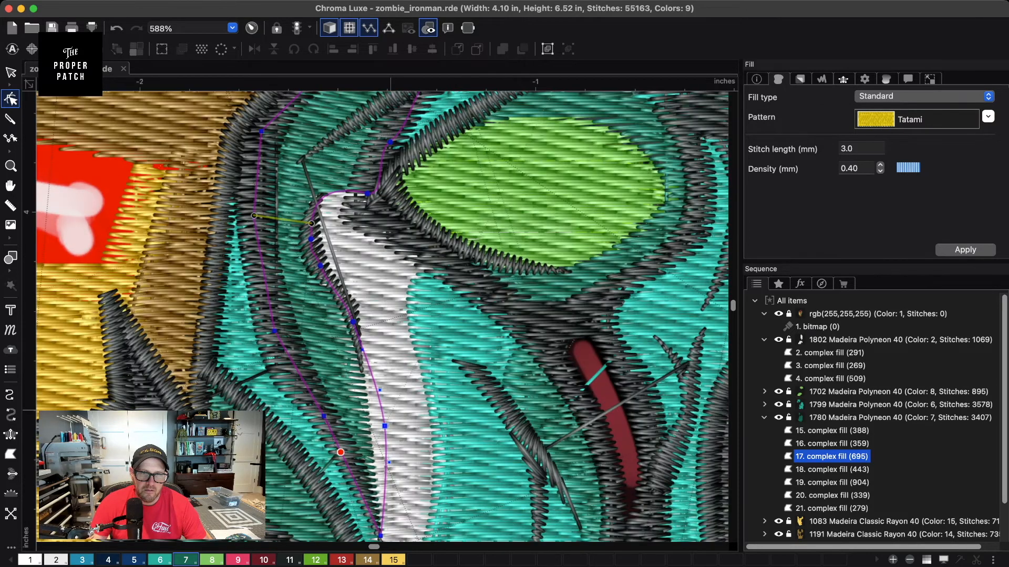
pyautogui.moveTo(380, 391); pyautogui.dragTo(377, 366)
pyautogui.scroll(-8, 147, 389)
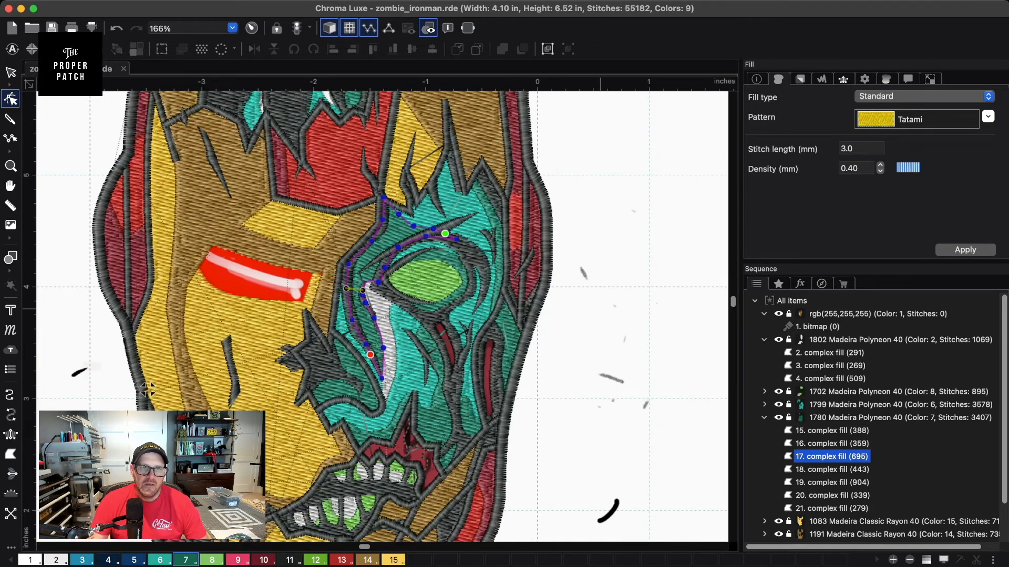
# - Start a complex fill on the larger white highlight in the forehead opening, tracing its left edge downward over the teal strip
pyautogui.press('space')
pyautogui.moveTo(342, 187); pyautogui.dragTo(322, 367)
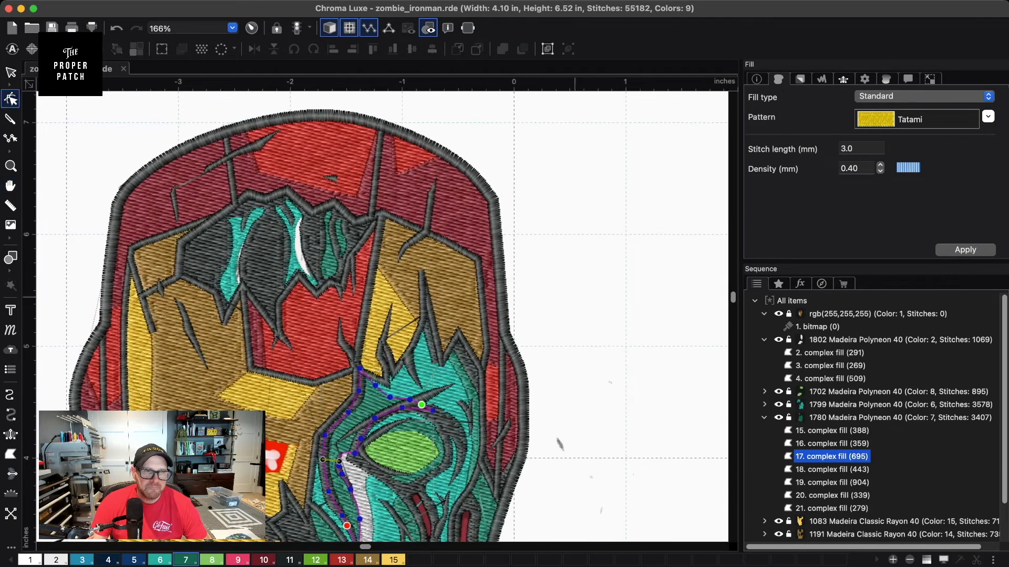
pyautogui.scroll(3, 322, 367)
pyautogui.scroll(2, 580, 279)
pyautogui.press('space')
pyautogui.moveTo(581, 209); pyautogui.dragTo(613, 375)
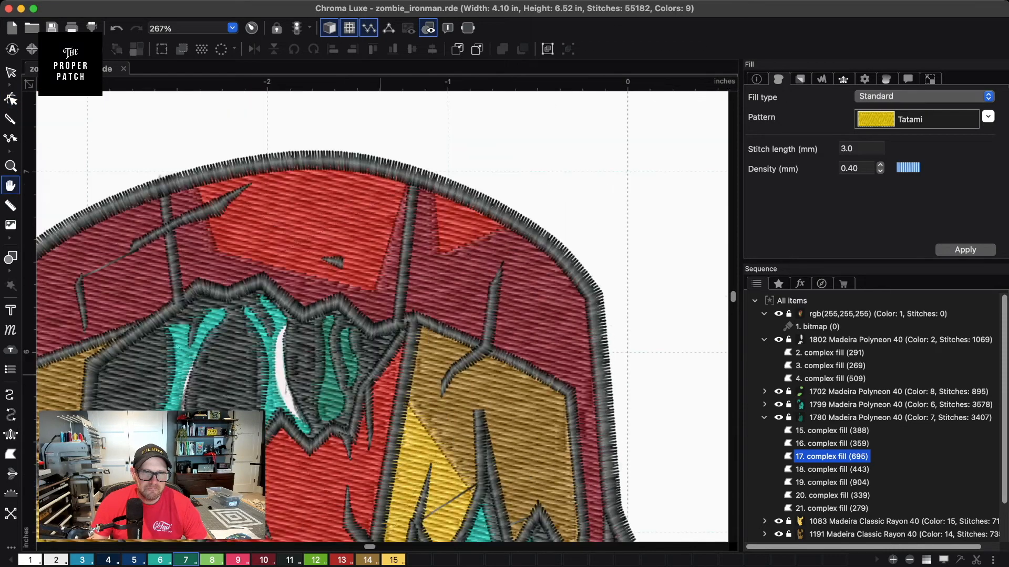
pyautogui.click(11, 454)
pyautogui.click(293, 317)
pyautogui.click(278, 328)
pyautogui.click(270, 349)
pyautogui.click(272, 380)
pyautogui.click(275, 402)
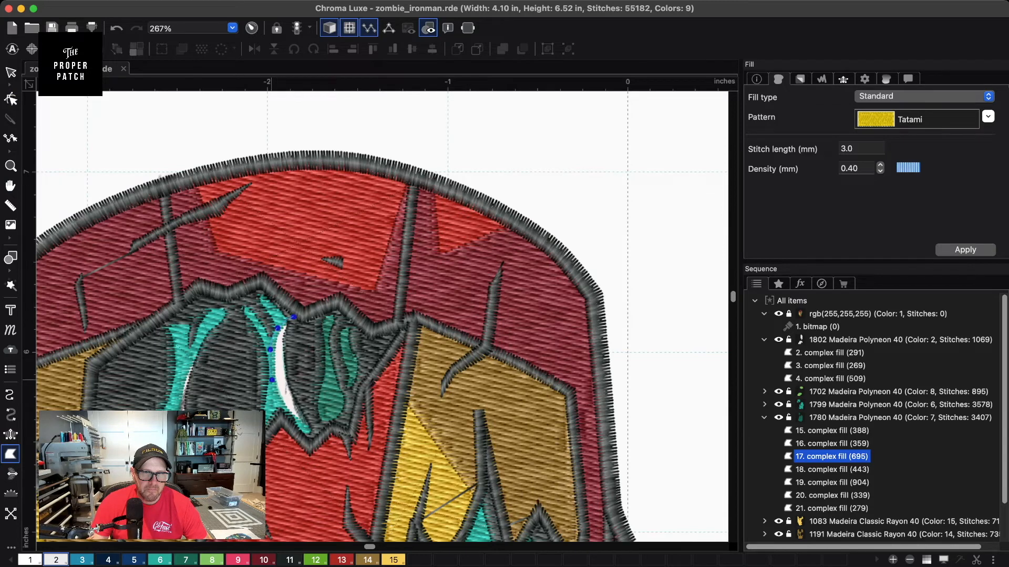
# - Trace the forehead highlight's lower tip and right edge back to its upper end and generate the colour 2 fill
pyautogui.click(293, 422)
pyautogui.click(312, 439)
pyautogui.click(299, 391)
pyautogui.click(296, 370)
pyautogui.click(294, 338)
pyautogui.click(295, 317)
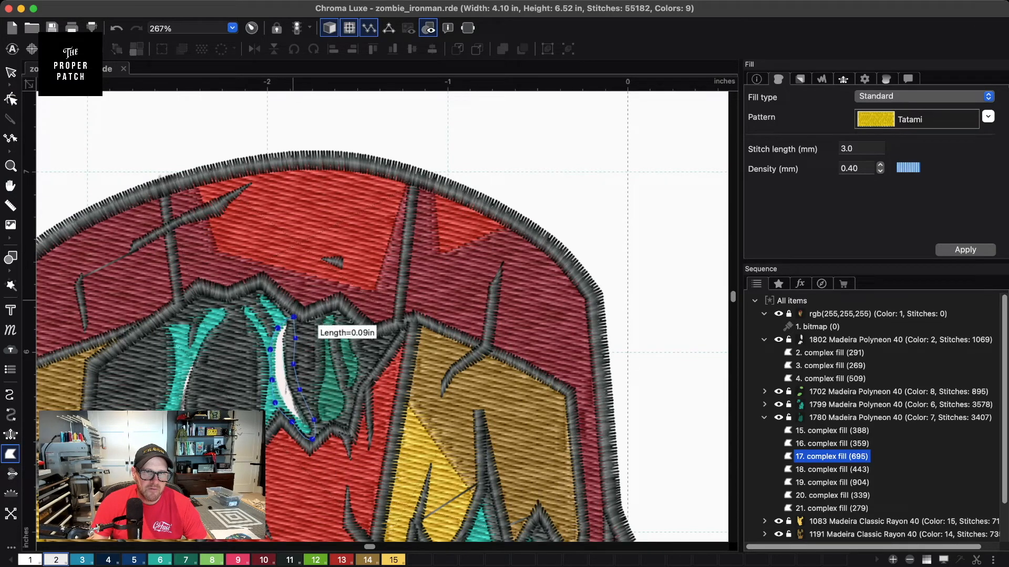
pyautogui.press('Return')
# - Trace the smaller white highlight beside the leftmost teal strip of the forehead opening and generate it as a colour 2 fill
pyautogui.click(182, 370)
pyautogui.click(173, 400)
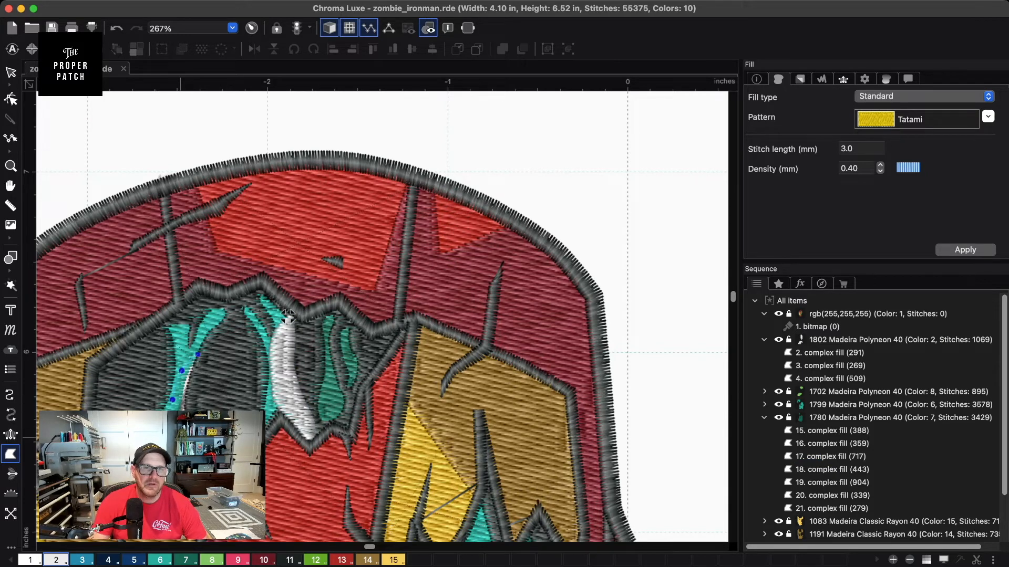
pyautogui.click(181, 437)
pyautogui.click(195, 409)
pyautogui.click(198, 377)
pyautogui.click(198, 357)
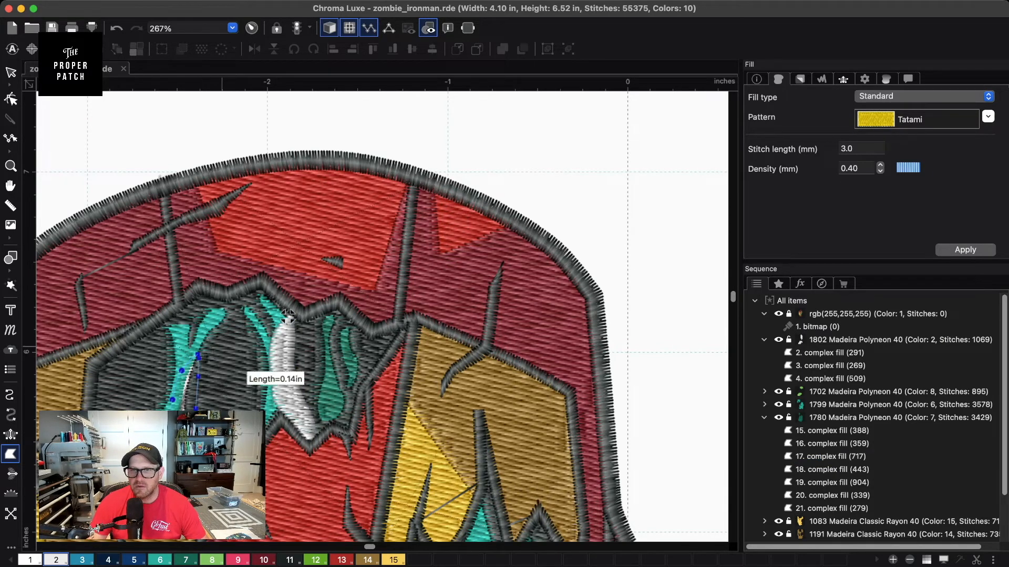
pyautogui.press('Return')
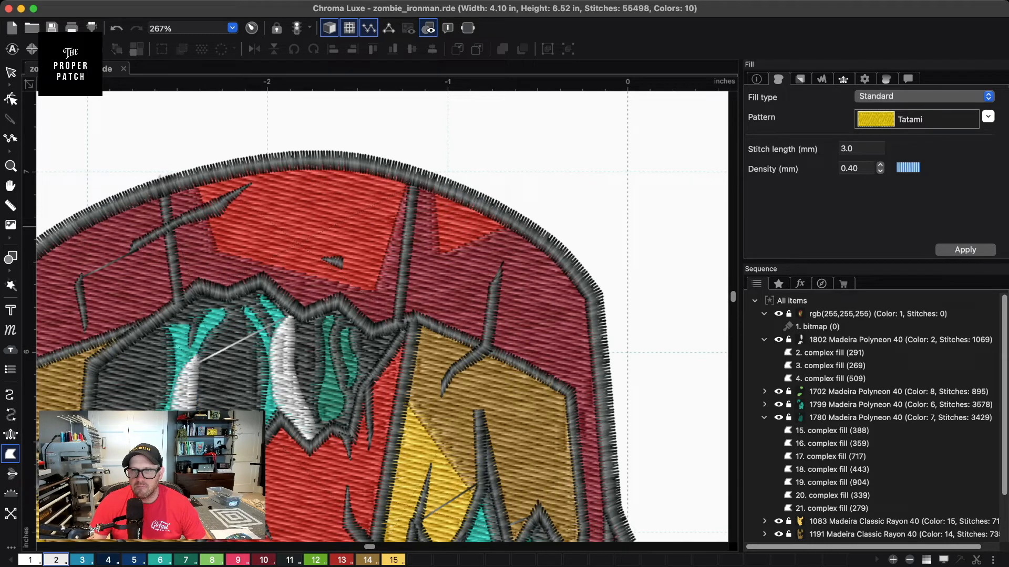
# - Collapse the colour 7 group, move the new white forehead fills into the colour 2 group and collapse that group too
pyautogui.click(764, 417)
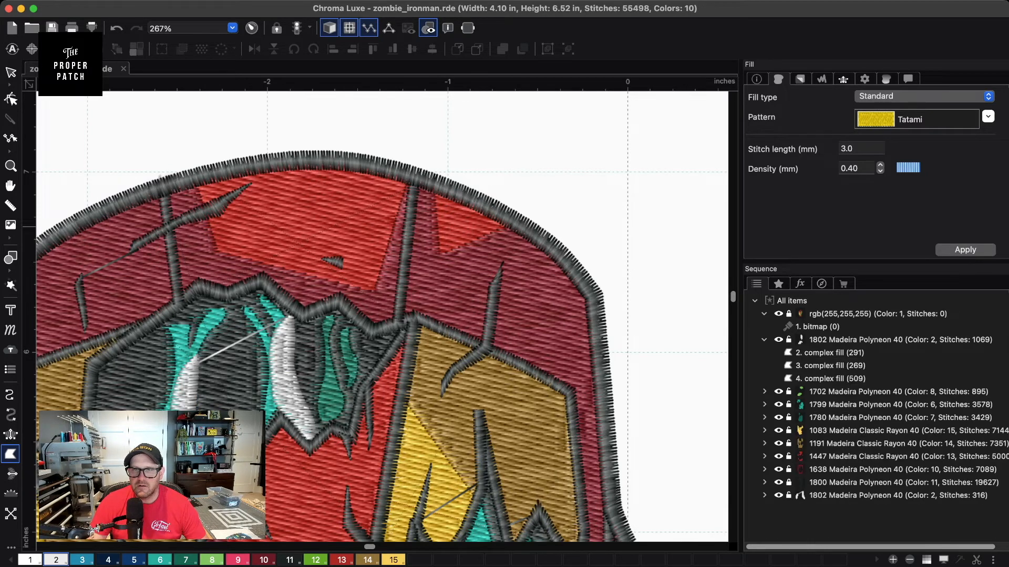
pyautogui.moveTo(841, 496); pyautogui.dragTo(840, 359)
pyautogui.click(764, 340)
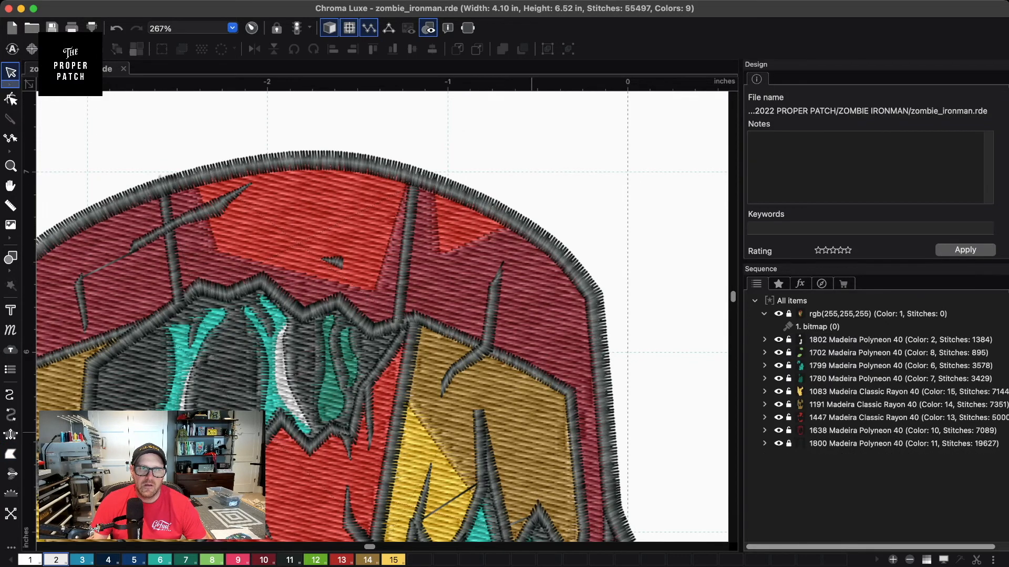
# - Examine the whole patch and the lower face for areas that still need a fill
pyautogui.scroll(-4, 625, 329)
pyautogui.scroll(-6, 187, 370)
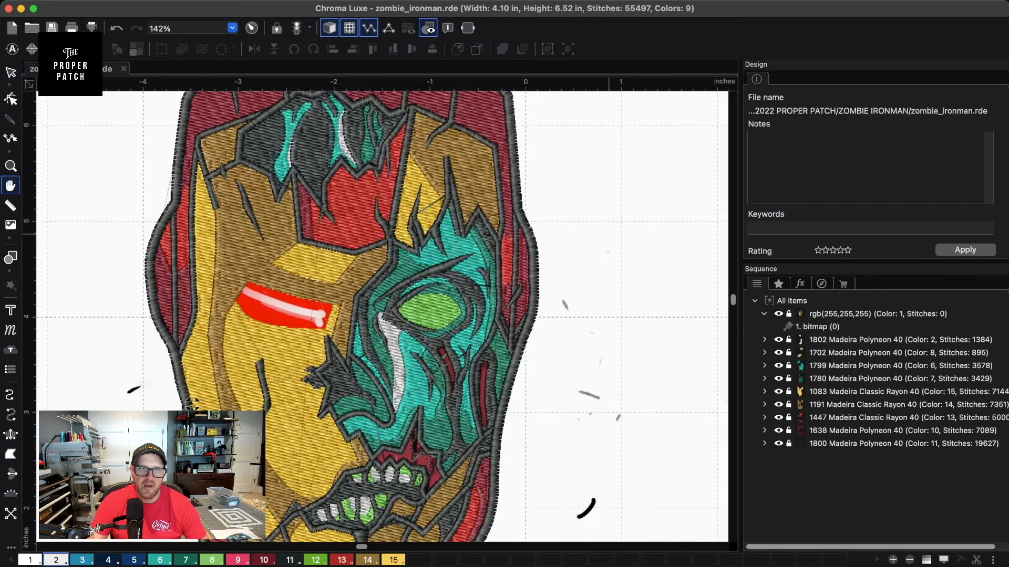
pyautogui.scroll(2, 186, 369)
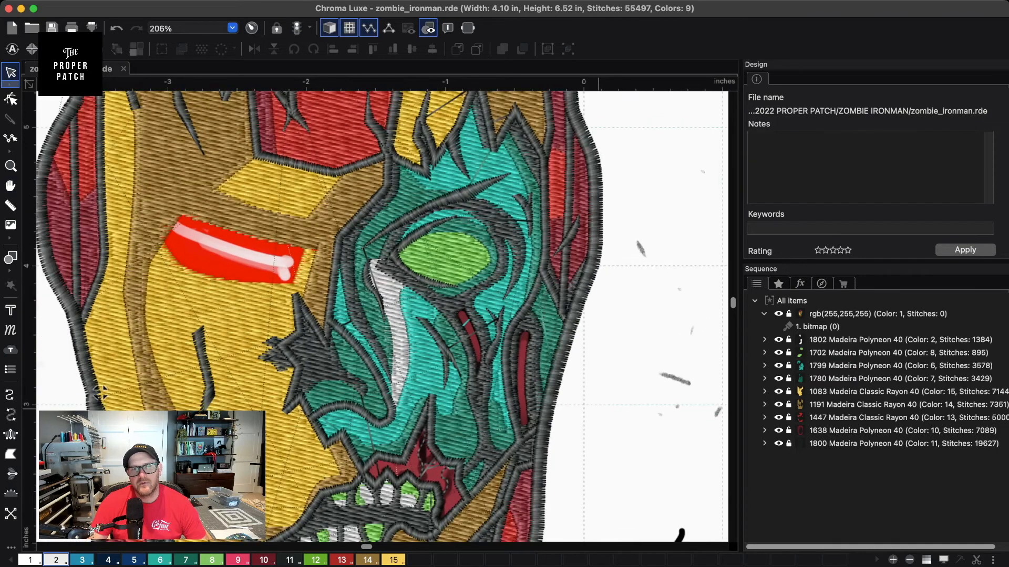
pyautogui.scroll(-2, 196, 366)
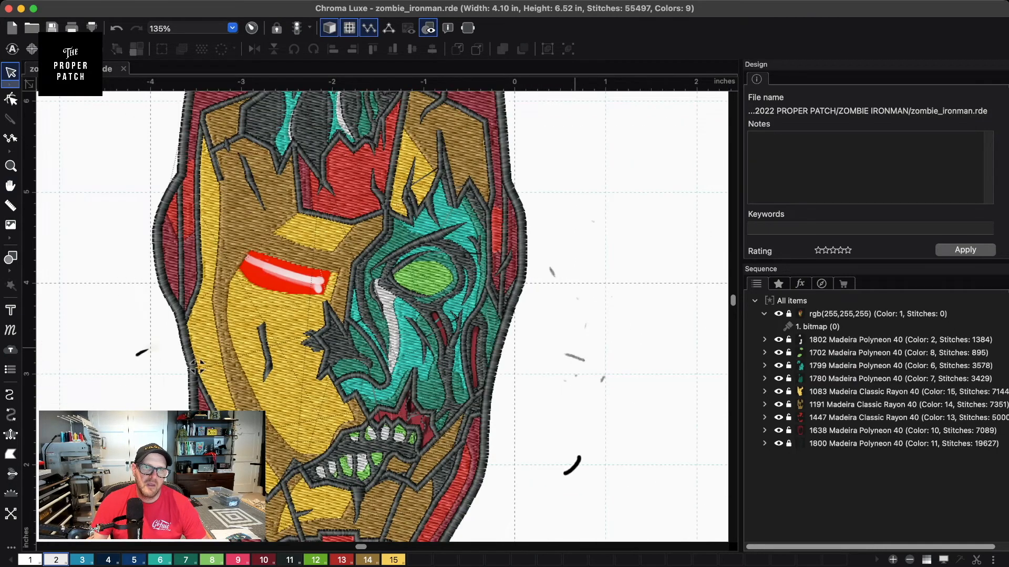
pyautogui.scroll(-2, 196, 366)
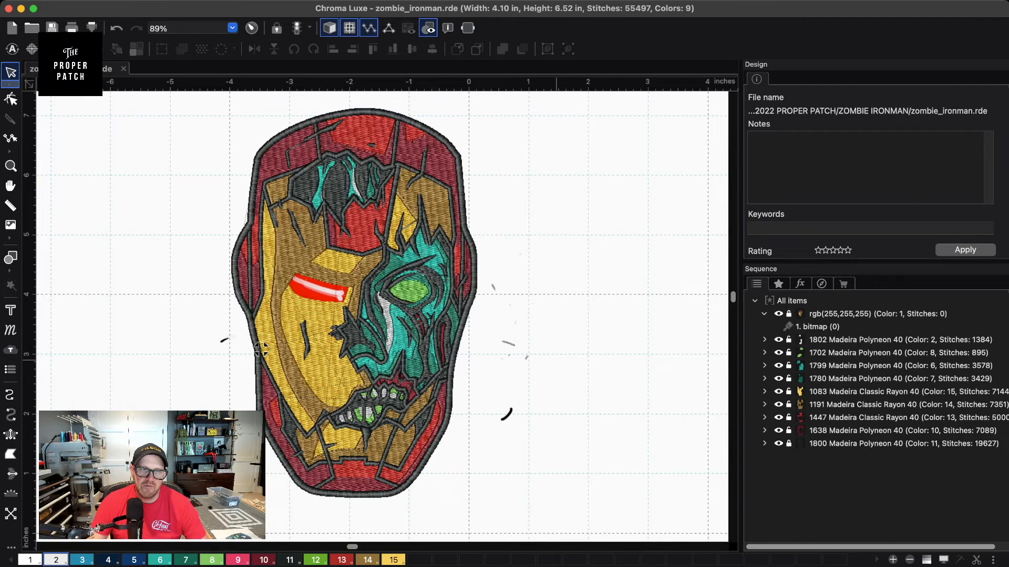
pyautogui.scroll(3, 260, 349)
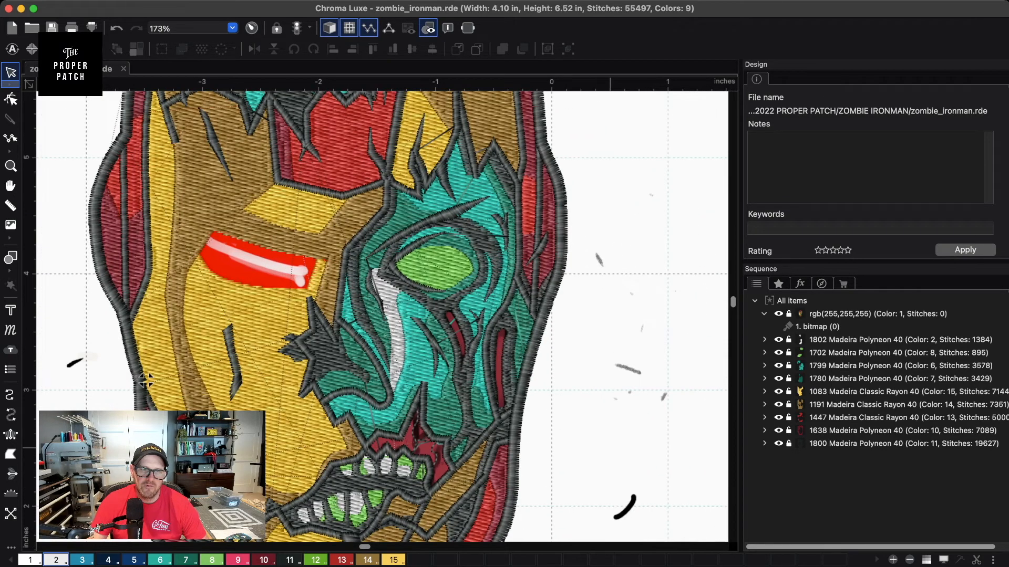
pyautogui.moveTo(145, 380); pyautogui.dragTo(89, 292)
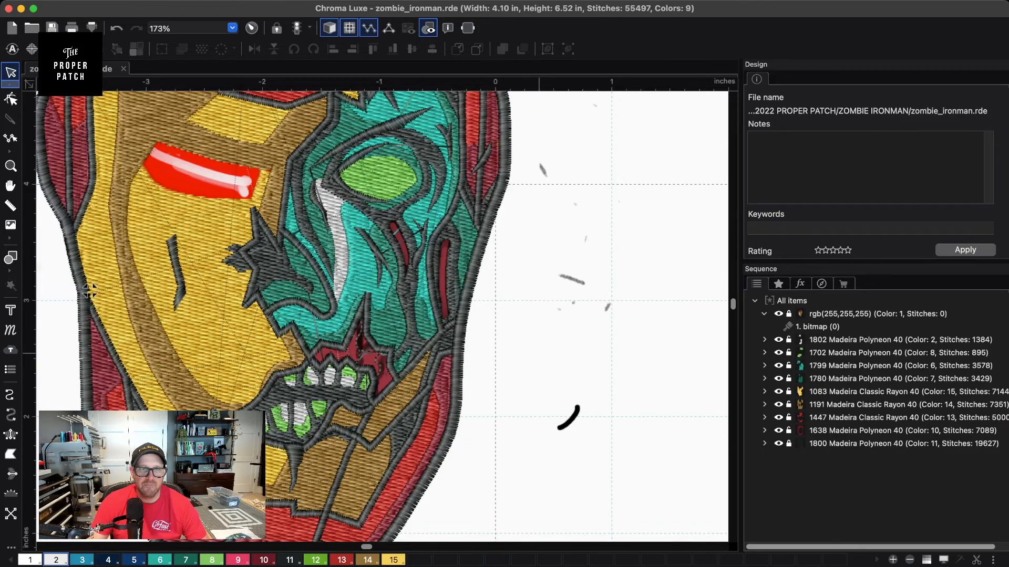
pyautogui.scroll(3, 590, 350)
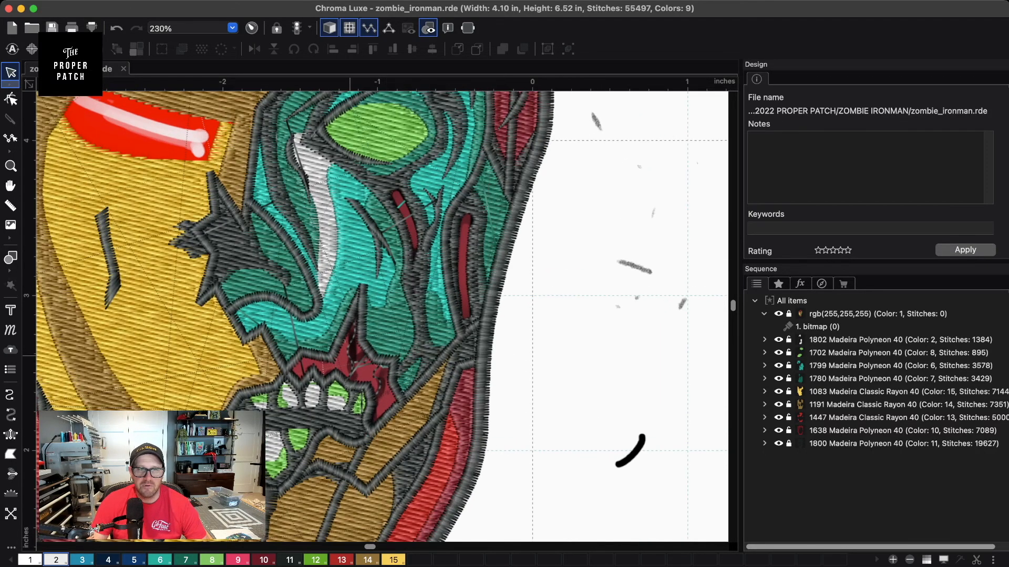
# - Start a complex fill in colour 9 on the red gum area, tracing from its upper spike down the left edge to the teeth
pyautogui.click(11, 454)
pyautogui.click(238, 560)
pyautogui.click(362, 291)
pyautogui.click(331, 358)
pyautogui.click(304, 351)
pyautogui.click(285, 370)
pyautogui.click(299, 386)
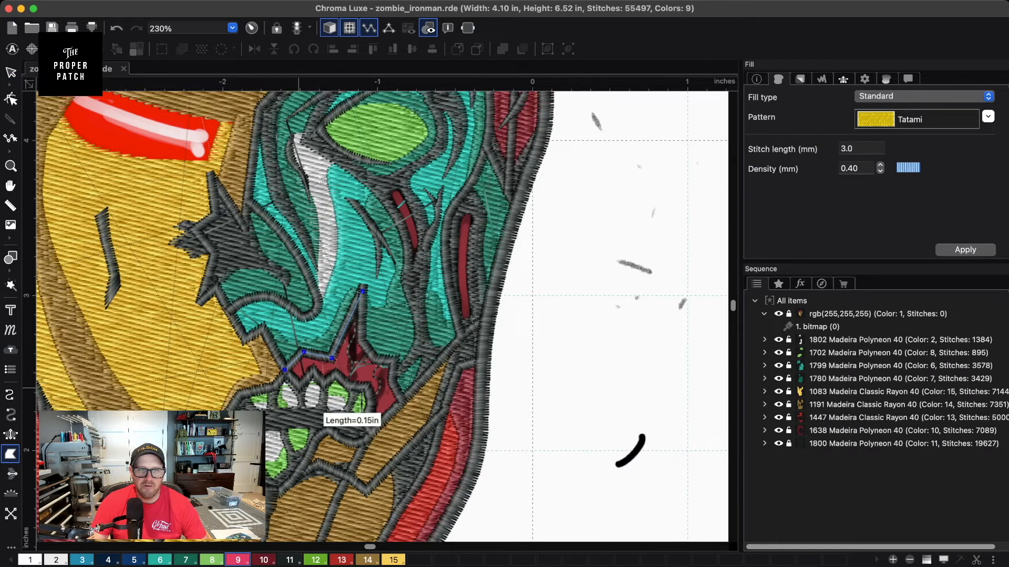
# - Trace the gum area's lower edge along the tops of the upper teeth to its lowest corner
pyautogui.click(315, 374)
pyautogui.click(324, 382)
pyautogui.click(338, 375)
pyautogui.click(349, 387)
pyautogui.click(365, 388)
pyautogui.click(372, 404)
pyautogui.click(367, 419)
pyautogui.click(370, 433)
# - Trace the gum area's right edge back up to the spike and generate the colour 9 fill
pyautogui.click(403, 401)
pyautogui.click(393, 383)
pyautogui.click(395, 361)
pyautogui.click(374, 361)
pyautogui.click(362, 345)
pyautogui.click(363, 291)
pyautogui.press('Return')
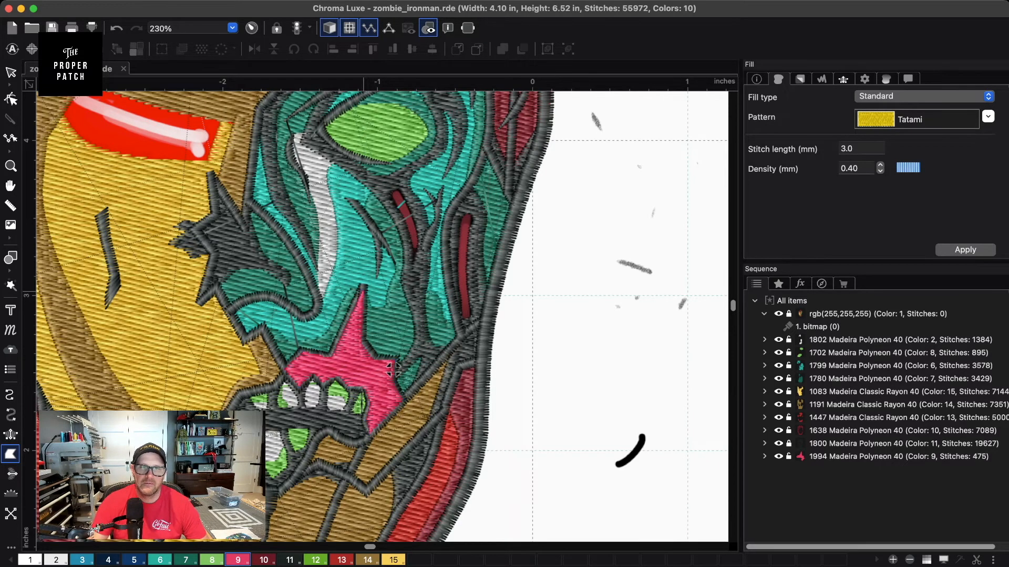
# - Trace the inner red strip below the green eye as a closed shape and generate its colour 9 fill
pyautogui.click(621, 230)
pyautogui.press('space')
pyautogui.press('Escape')
pyautogui.press('space')
pyautogui.moveTo(401, 182); pyautogui.dragTo(365, 334)
pyautogui.press('space')
pyautogui.click(366, 332)
pyautogui.click(349, 343)
pyautogui.click(353, 362)
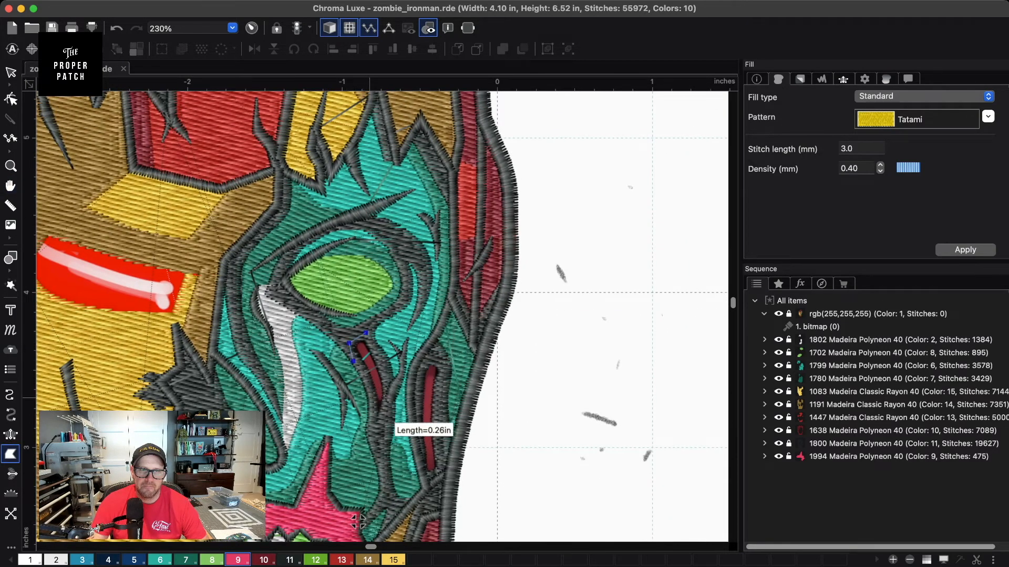
pyautogui.click(372, 392)
pyautogui.click(375, 439)
pyautogui.click(389, 390)
pyautogui.click(382, 362)
pyautogui.click(366, 332)
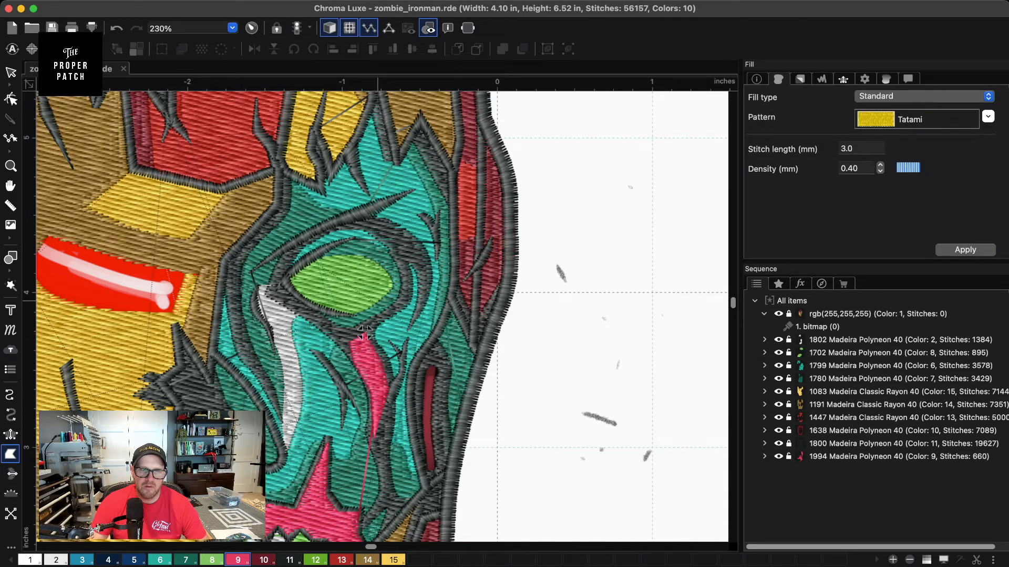
# - Trace the outer red strip on the teal cheek, near the helmet edge, and generate its colour 9 fill
pyautogui.click(416, 380)
pyautogui.click(412, 415)
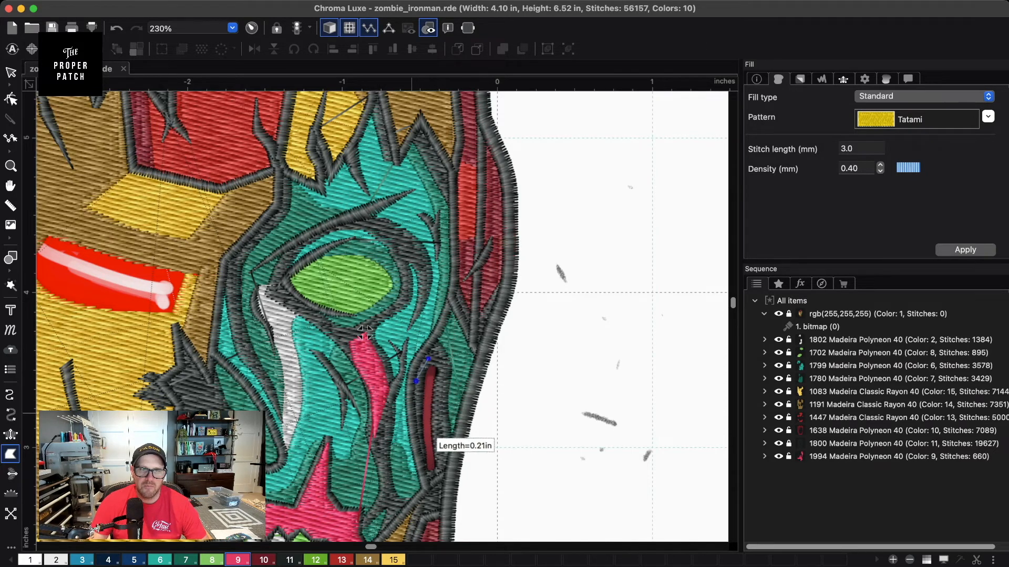
pyautogui.click(420, 463)
pyautogui.click(427, 479)
pyautogui.click(440, 470)
pyautogui.click(442, 431)
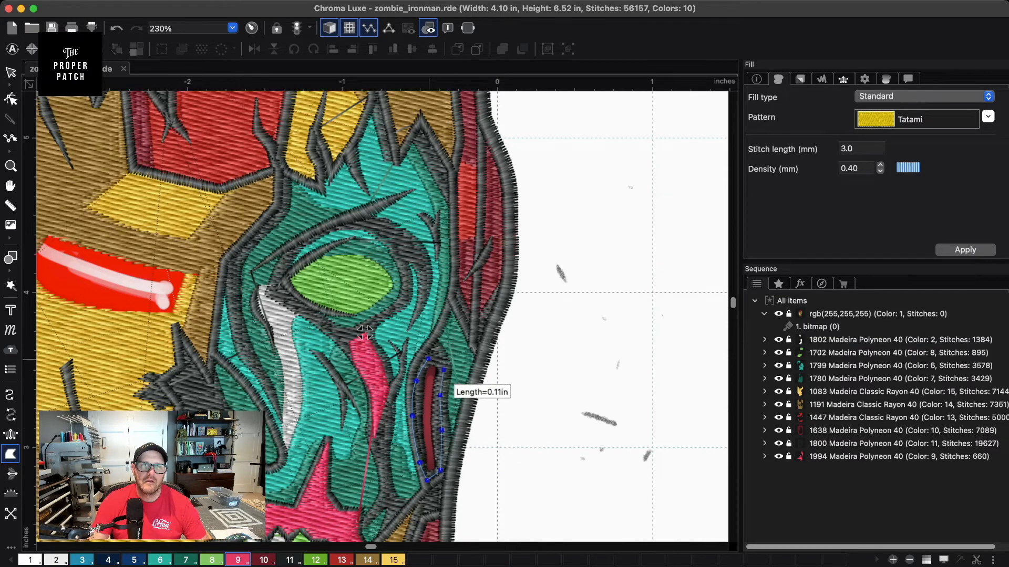
pyautogui.click(428, 359)
# - Check the design without 3D rendering, restore it, and move the colour 9 group above the colour 2 group in the sequence
pyautogui.scroll(-6, 437, 471)
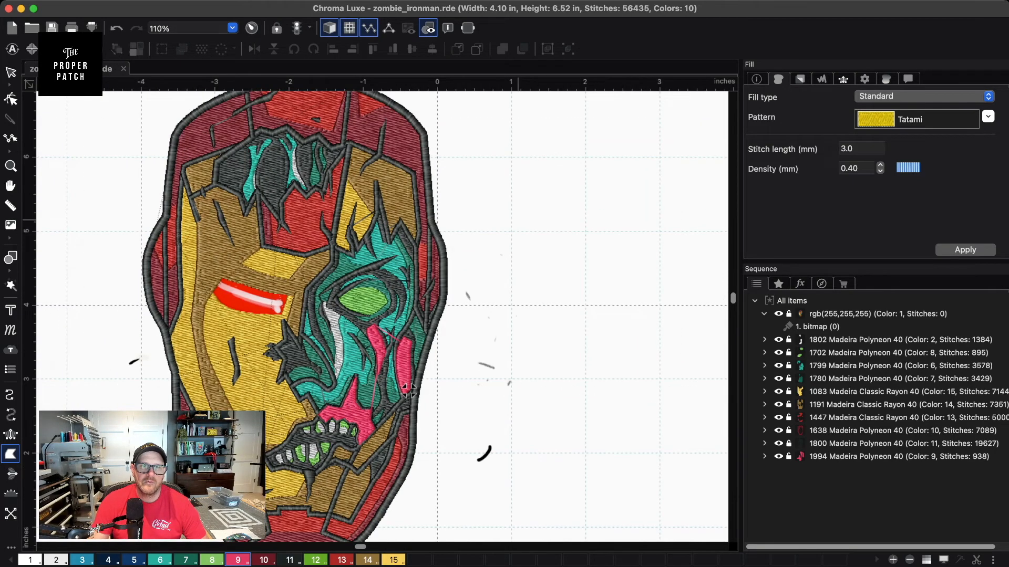
pyautogui.click(329, 28)
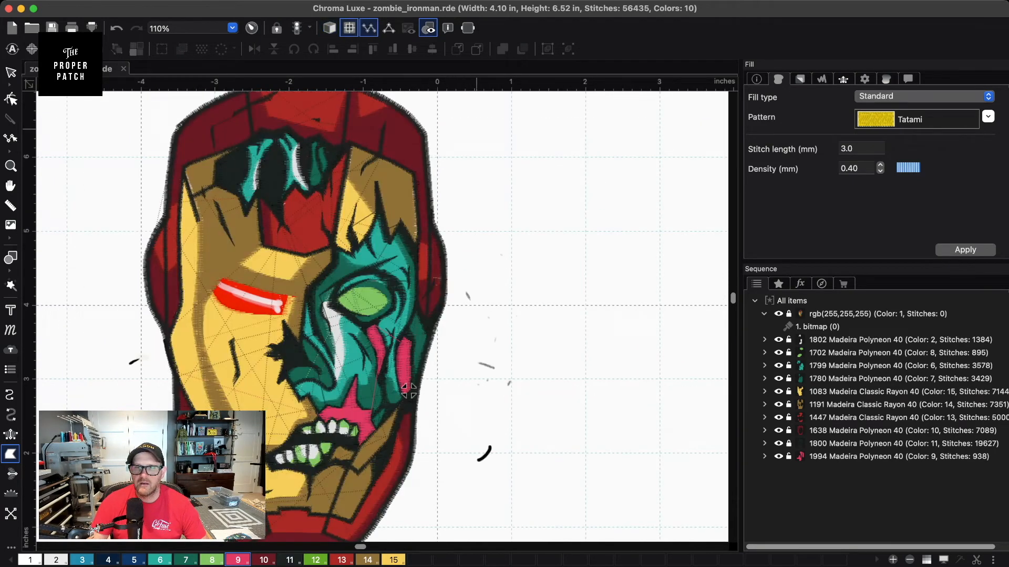
pyautogui.click(329, 28)
pyautogui.moveTo(861, 456); pyautogui.dragTo(862, 331)
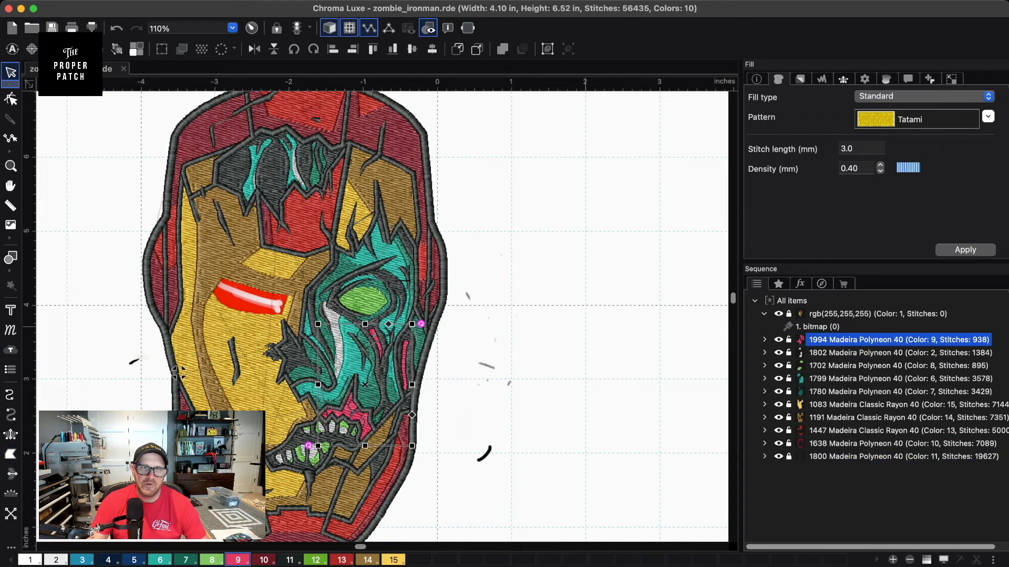
# - Turn off 3D rendering and start a colour 9 complex fill along the upper edge of the leftmost red patch in the forehead opening
pyautogui.scroll(3, 179, 372)
pyautogui.moveTo(114, 391); pyautogui.dragTo(209, 561)
pyautogui.scroll(4, 383, 317)
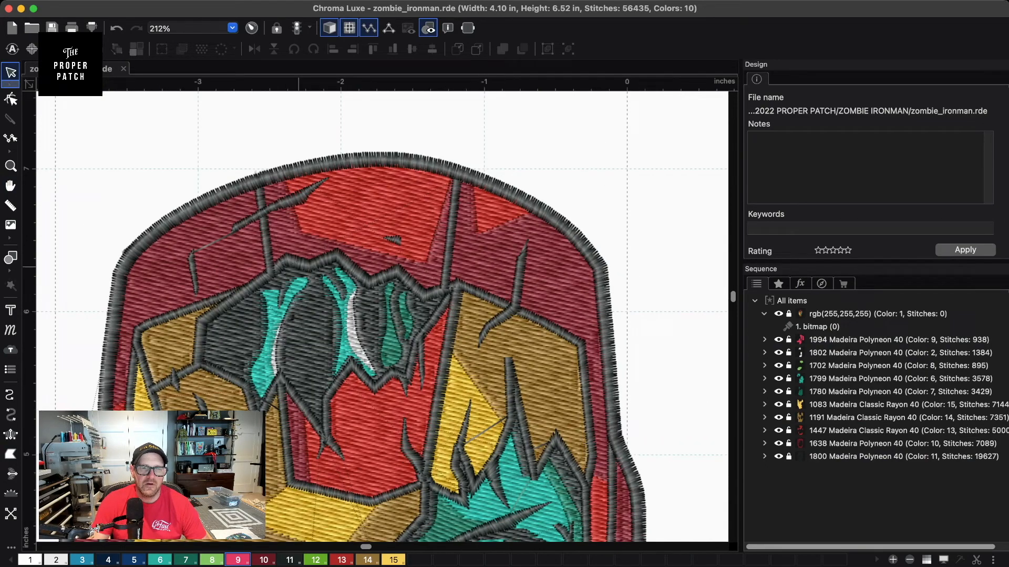
pyautogui.click(329, 28)
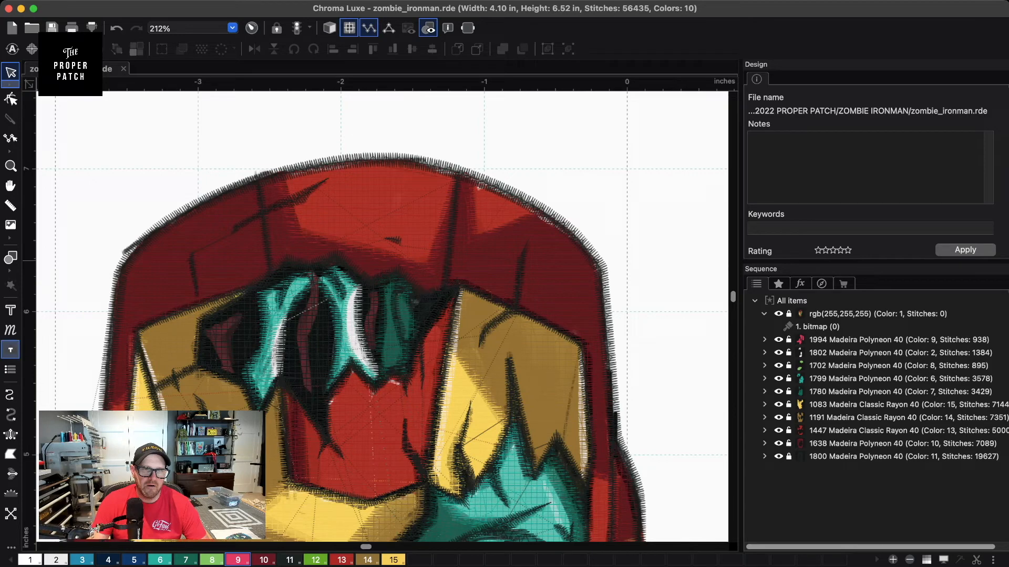
pyautogui.click(11, 454)
pyautogui.scroll(7, 218, 396)
pyautogui.press('space')
pyautogui.moveTo(106, 308); pyautogui.dragTo(314, 292)
pyautogui.click(314, 292)
pyautogui.click(287, 305)
pyautogui.click(264, 314)
pyautogui.click(253, 318)
# - Trace the leftmost red forehead patch's left edge down and around its lower end
pyautogui.click(250, 333)
pyautogui.click(262, 350)
pyautogui.click(276, 366)
pyautogui.click(282, 386)
pyautogui.click(279, 399)
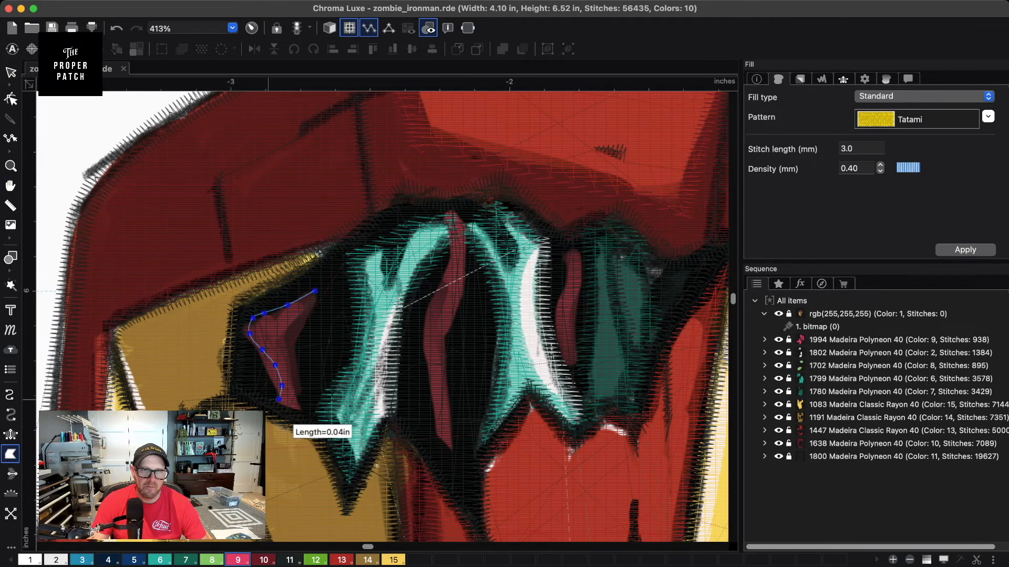
pyautogui.click(267, 398)
pyautogui.click(299, 399)
# - Trace the patch's right edge back to its upper tip and generate the colour 9 fill
pyautogui.click(297, 382)
pyautogui.click(291, 357)
pyautogui.click(282, 345)
pyautogui.click(292, 329)
pyautogui.click(310, 316)
pyautogui.click(320, 297)
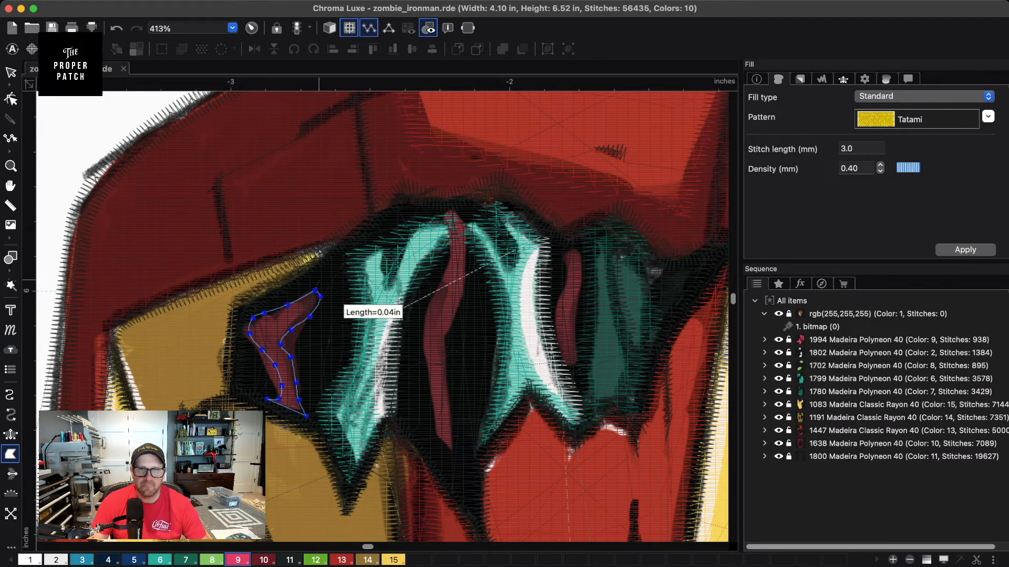
pyautogui.press('Return')
# - Trace the left edge of the long red strip between the two teal strips, down past its lower tip
pyautogui.click(452, 228)
pyautogui.click(455, 256)
pyautogui.click(447, 276)
pyautogui.click(435, 297)
pyautogui.click(424, 321)
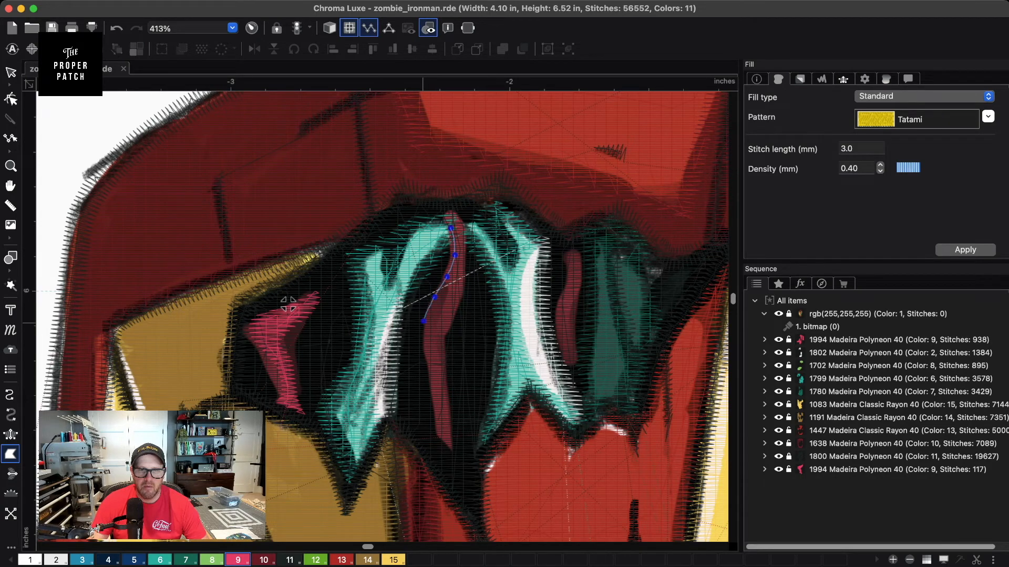
pyautogui.click(425, 361)
pyautogui.click(430, 395)
pyautogui.click(437, 422)
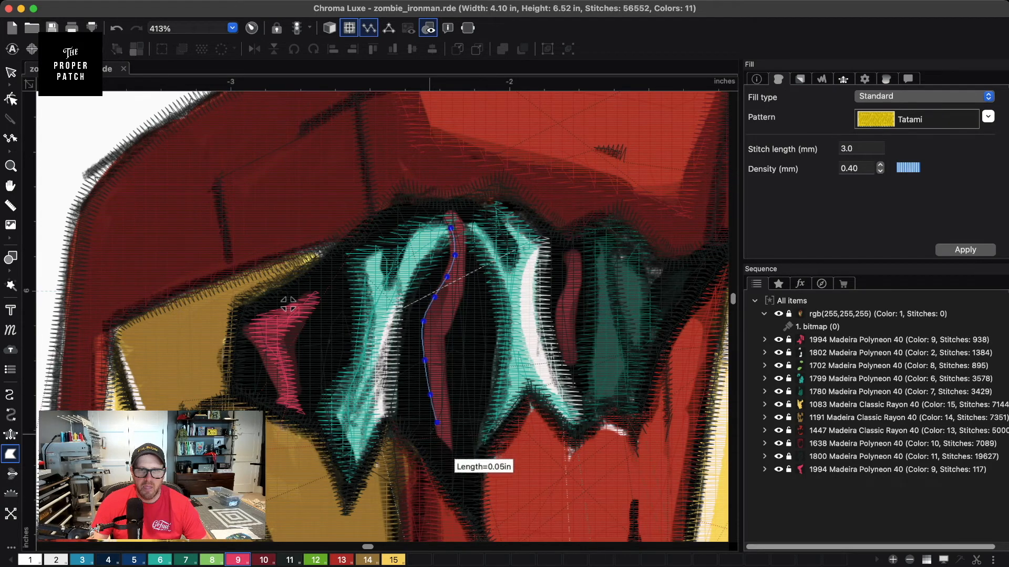
pyautogui.click(452, 458)
pyautogui.click(464, 480)
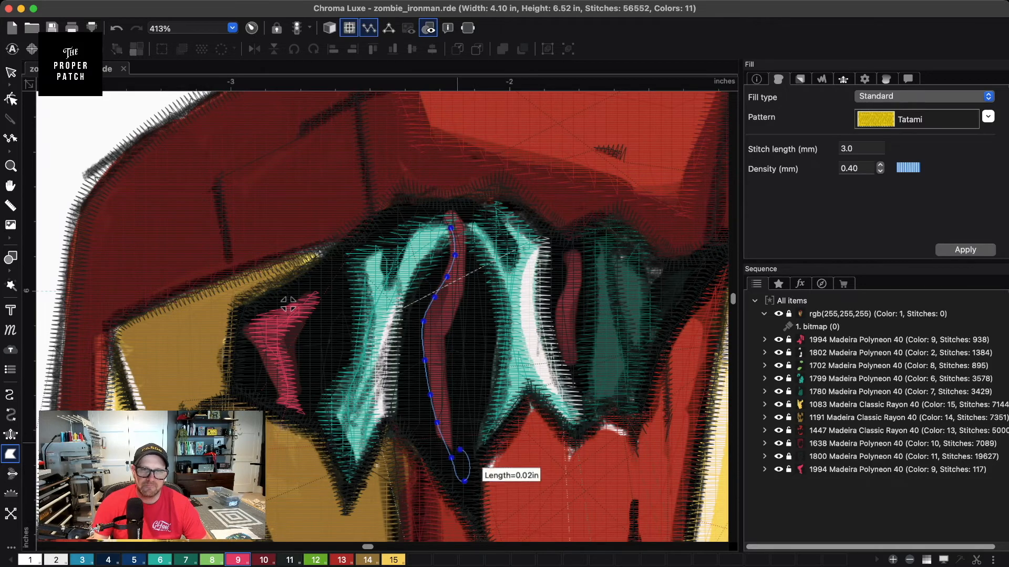
pyautogui.click(458, 431)
pyautogui.click(461, 408)
pyautogui.click(471, 387)
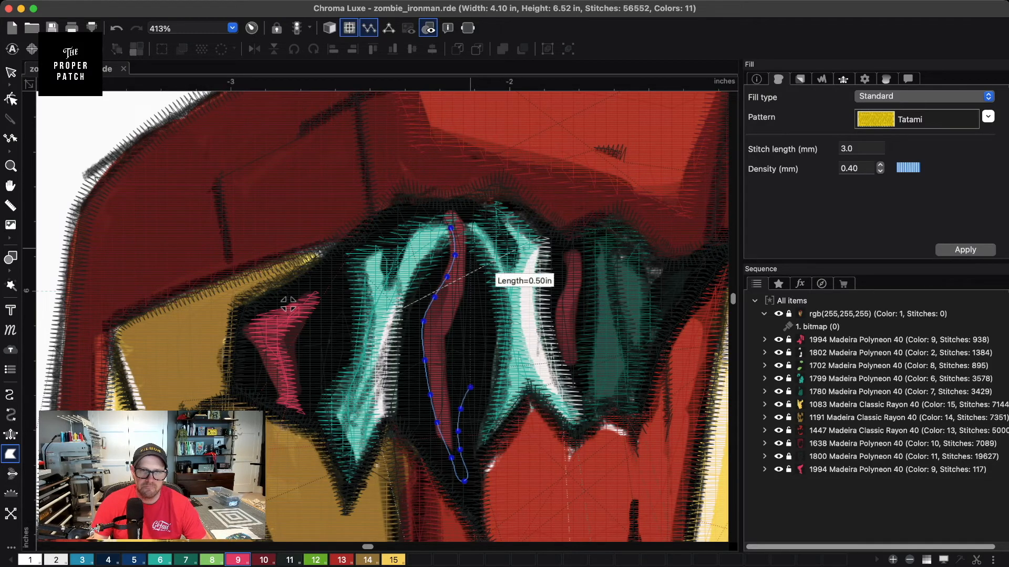
# - Trace the long red strip's right edge back up to its top and generate the colour 9 fill
pyautogui.click(451, 414)
pyautogui.click(445, 384)
pyautogui.click(444, 355)
pyautogui.click(448, 338)
pyautogui.click(458, 312)
pyautogui.click(464, 288)
pyautogui.click(467, 259)
pyautogui.click(464, 236)
pyautogui.click(456, 217)
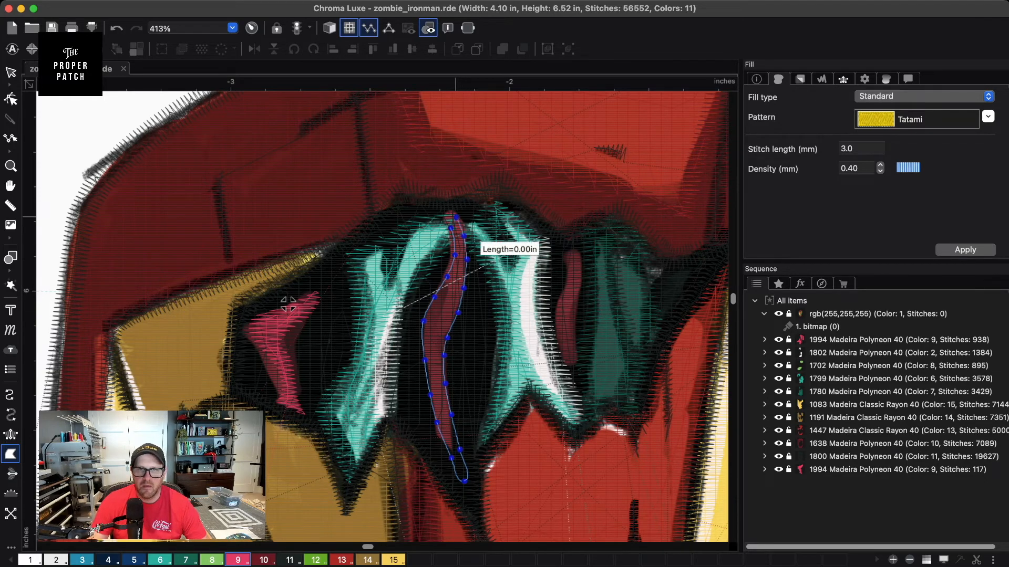
pyautogui.click(450, 215)
pyautogui.press('Return')
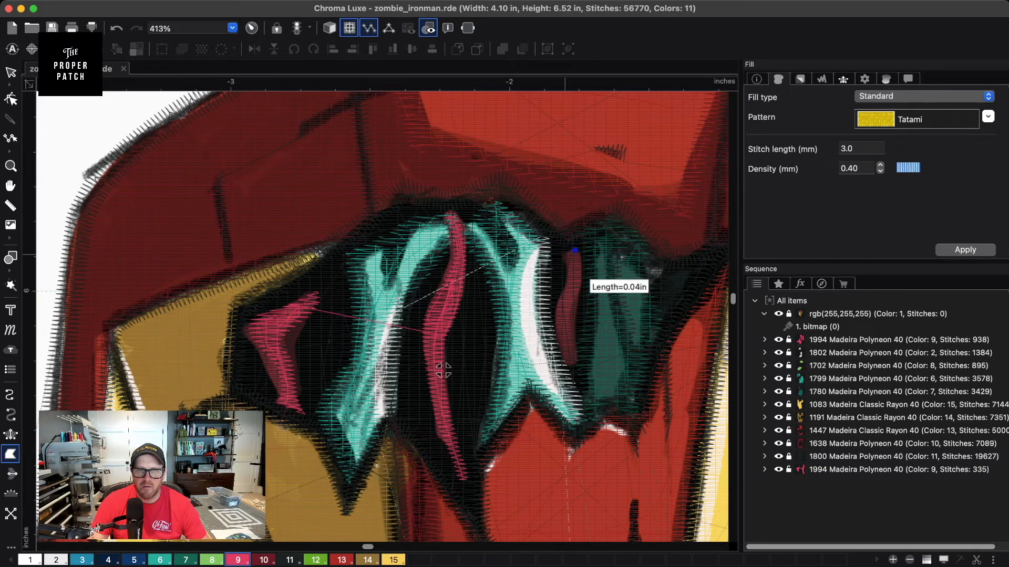
# - Trace the left edge of the short red strip beside the dark teal patch, from its upper tip down to its lower end
pyautogui.click(564, 255)
pyautogui.click(567, 267)
pyautogui.click(568, 280)
pyautogui.click(563, 295)
pyautogui.click(557, 311)
pyautogui.click(560, 329)
pyautogui.click(571, 356)
# - Trace the short red strip's right edge back up to its tip and generate the colour 9 fill
pyautogui.click(577, 357)
pyautogui.click(576, 334)
pyautogui.click(573, 319)
pyautogui.click(574, 304)
pyautogui.click(581, 287)
pyautogui.click(574, 250)
pyautogui.press('Return')
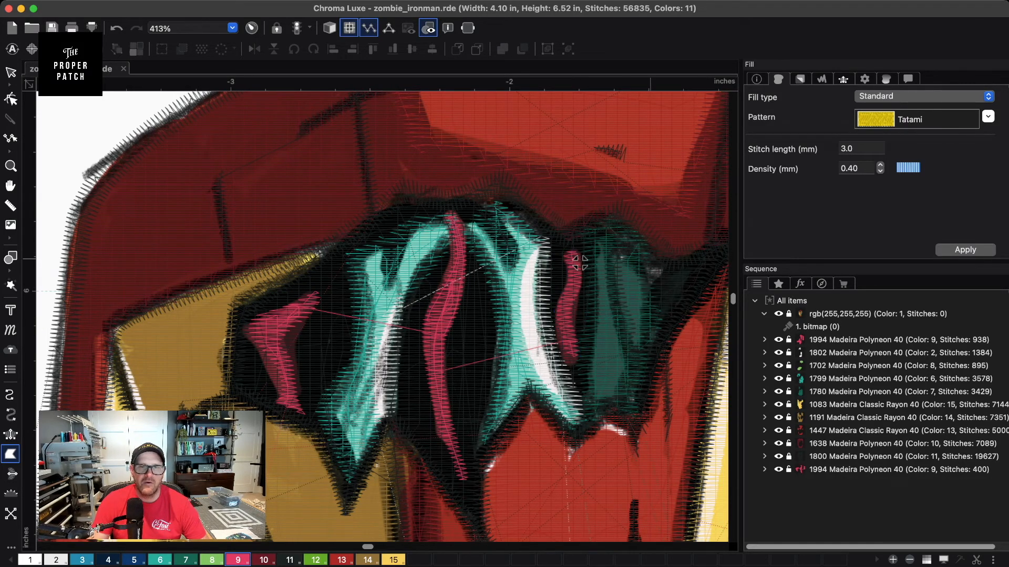
pyautogui.press('Escape')
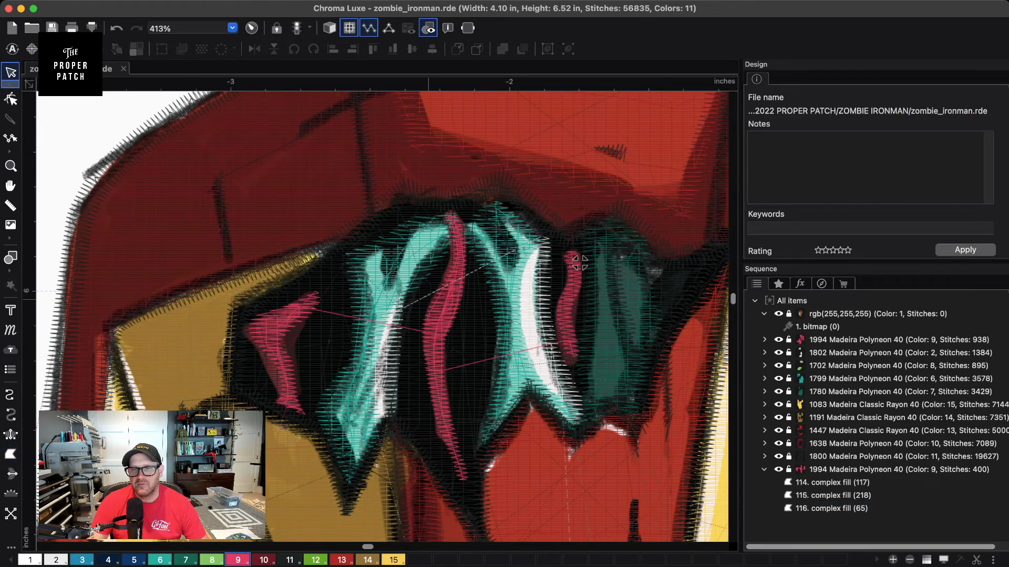
# - Set the stitch density of the three new colour 9 forehead fills to 0.30 mm
pyautogui.scroll(-5, 580, 263)
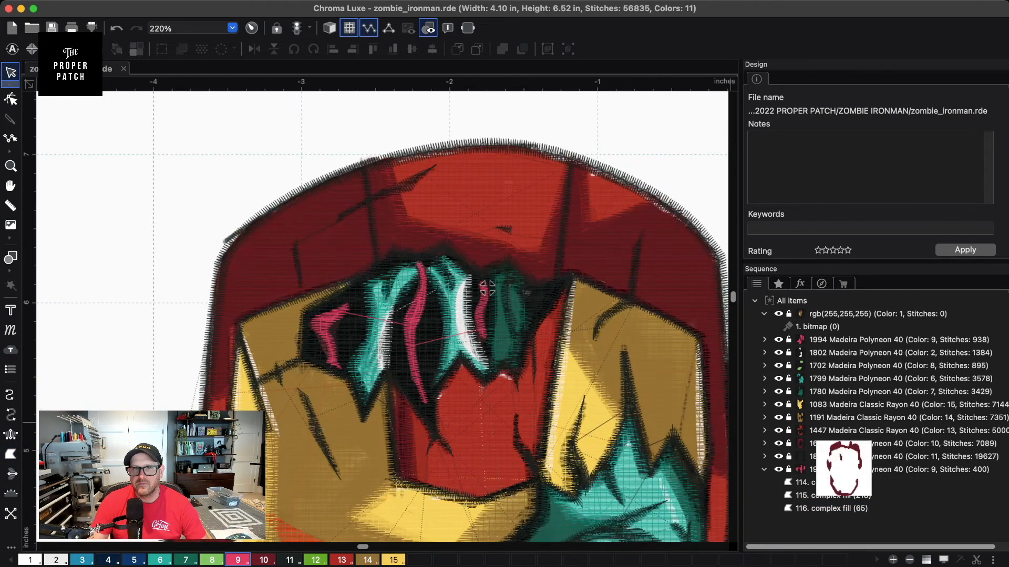
pyautogui.click(488, 288)
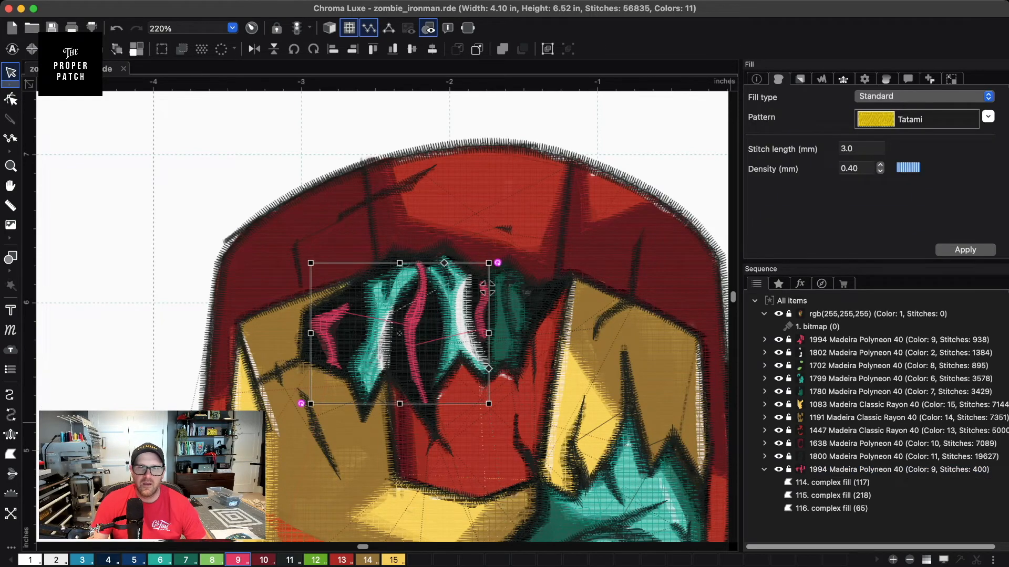
pyautogui.click(881, 172)
pyautogui.click(965, 250)
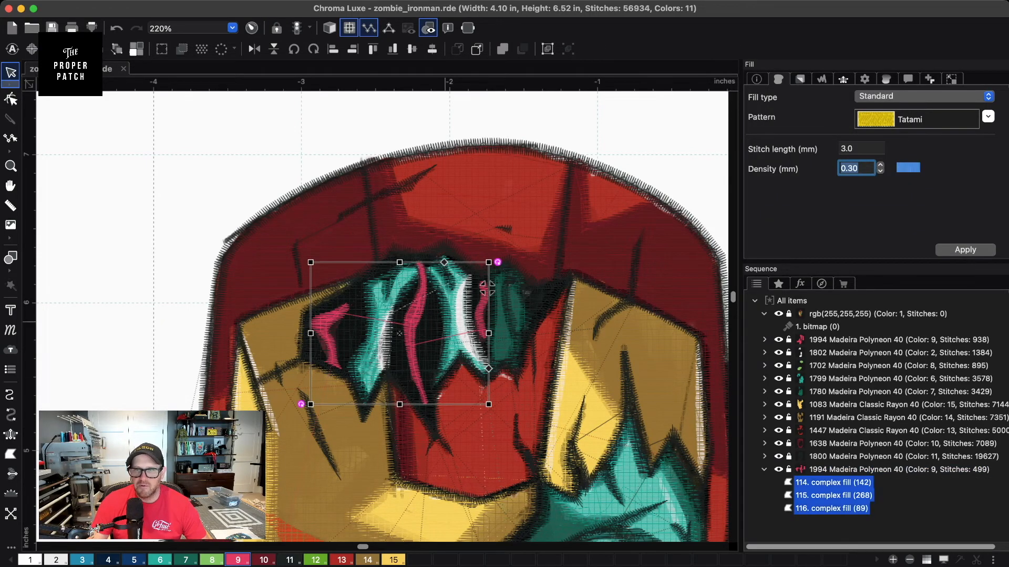
pyautogui.press('Escape')
# - Set the stitch density of the white colour 2 highlight fills to 0.30 mm
pyautogui.scroll(-4, 431, 303)
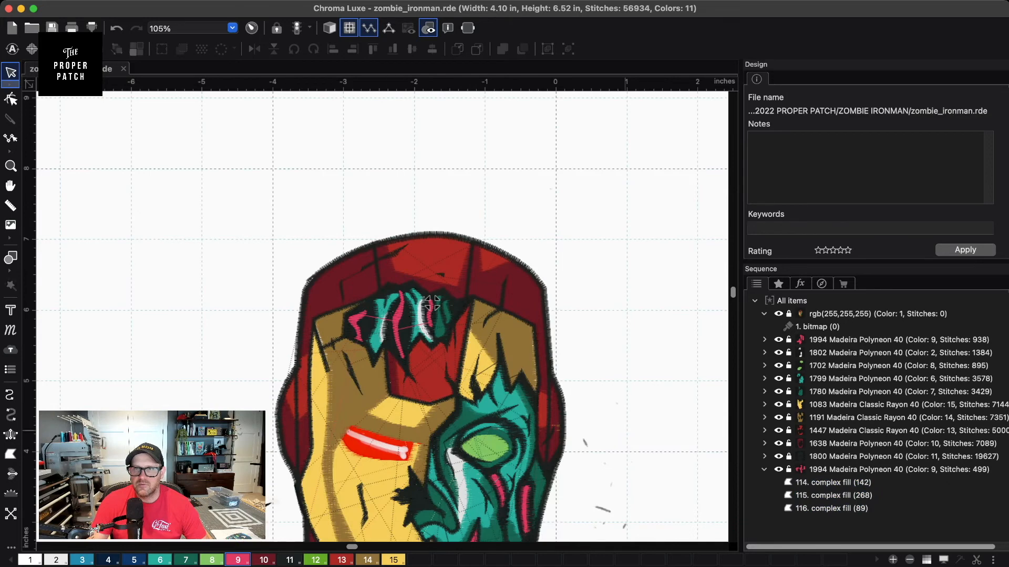
pyautogui.click(432, 303)
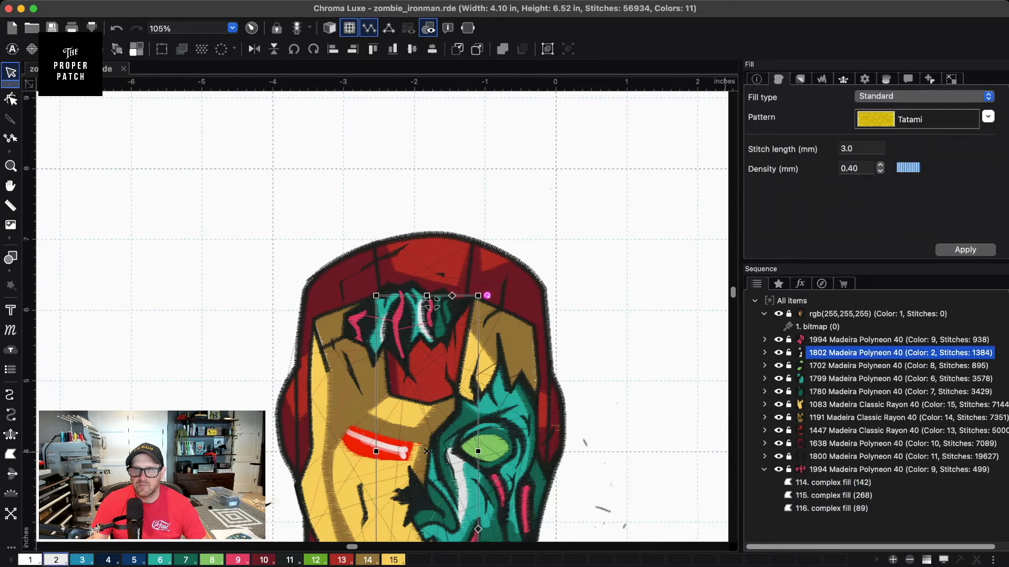
pyautogui.click(880, 172)
pyautogui.click(966, 251)
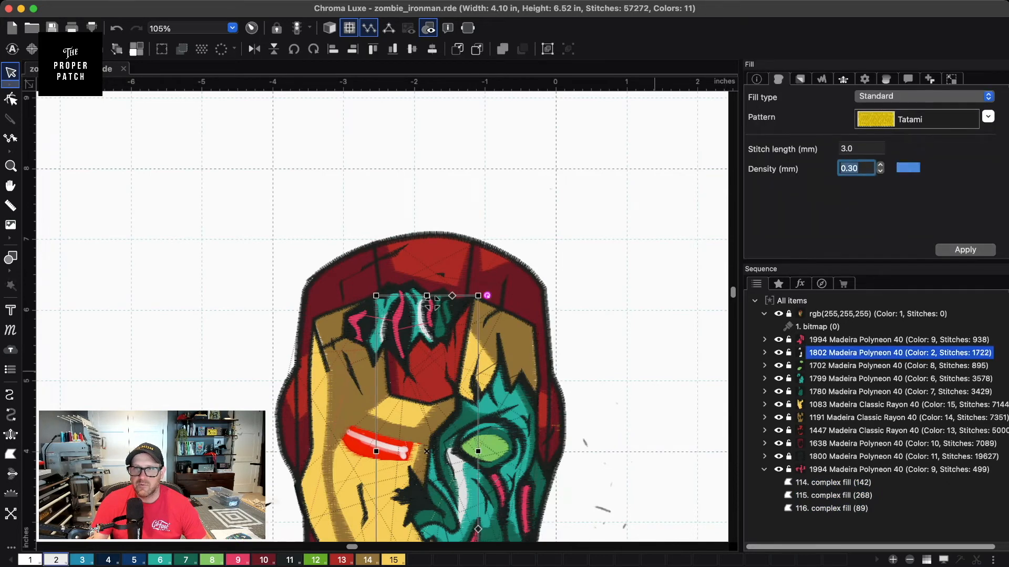
# - Set the stitch density of the green colour 8 fills to 0.30 mm
pyautogui.press('Tab')
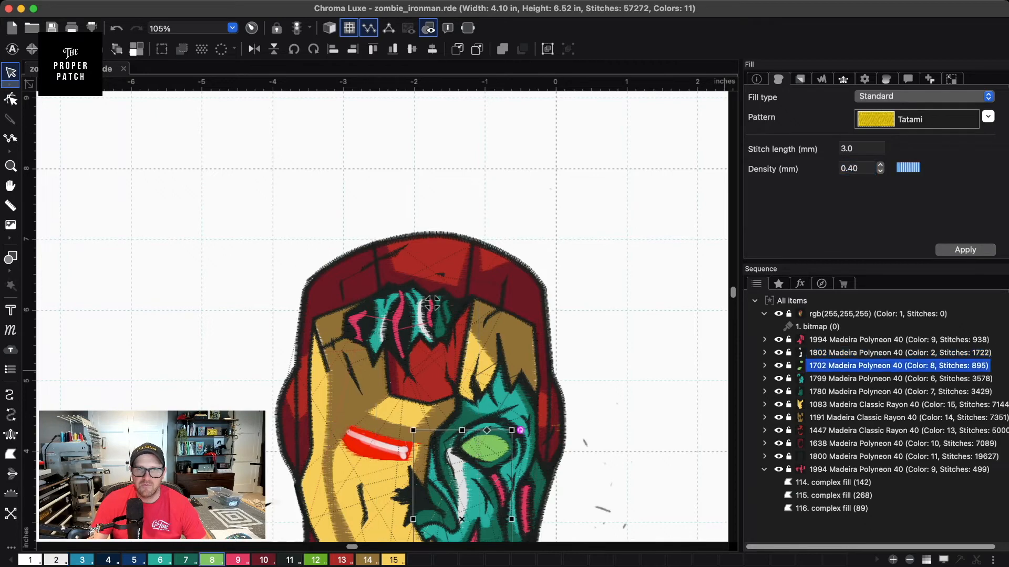
pyautogui.click(880, 171)
pyautogui.click(965, 250)
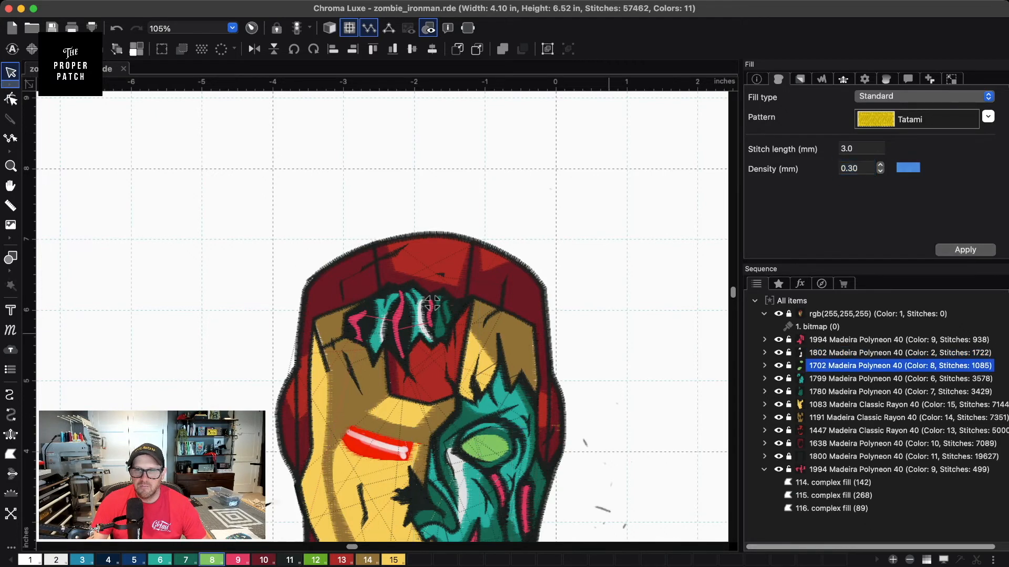
pyautogui.click(609, 334)
# - Inspect the whole face and the forehead opening, collapse the newest colour 9 group and show the realistic stitch preview
pyautogui.scroll(-6, 609, 335)
pyautogui.press('space')
pyautogui.moveTo(606, 352); pyautogui.dragTo(582, 209)
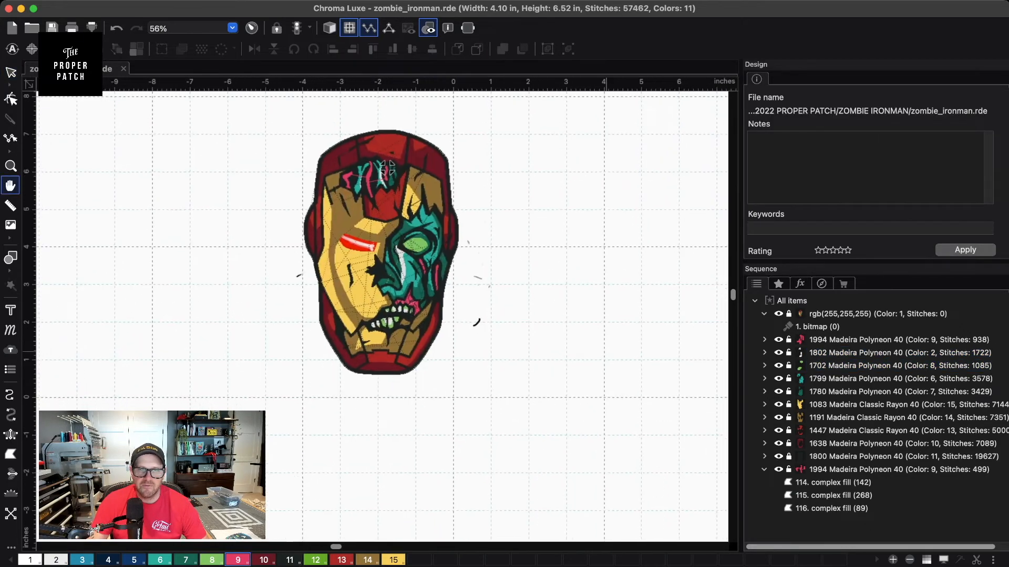
pyautogui.click(764, 469)
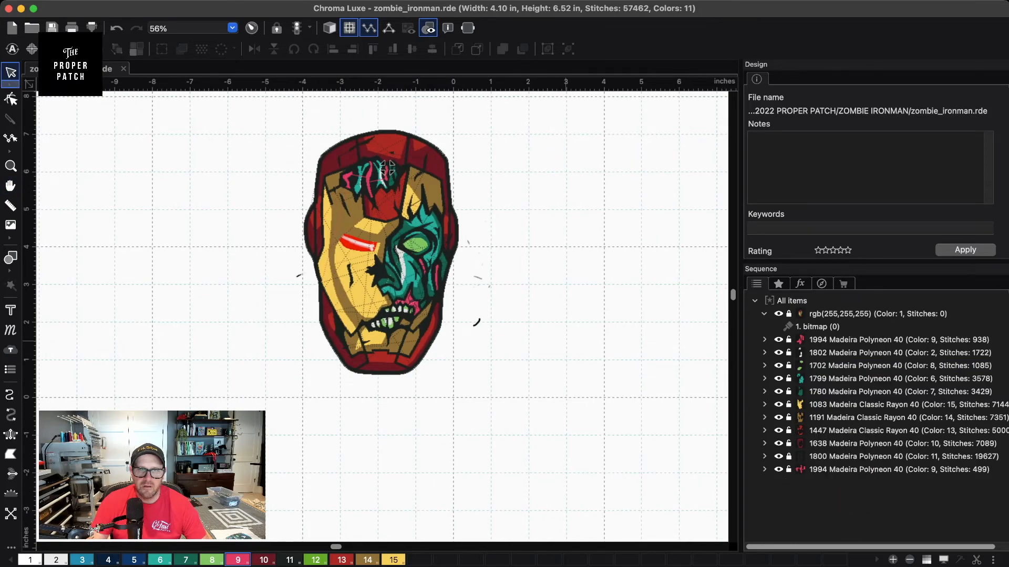
pyautogui.scroll(8, 637, 313)
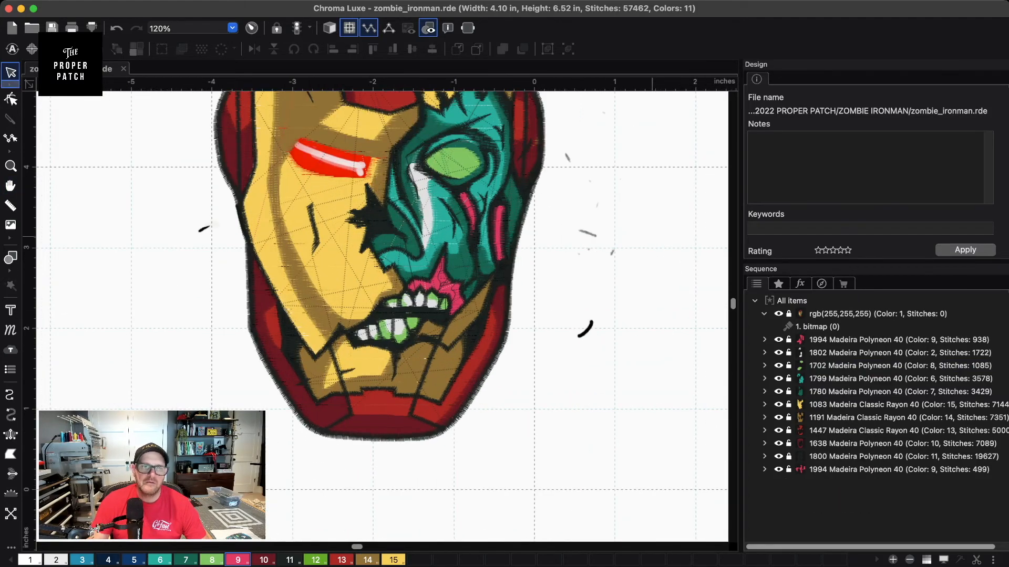
pyautogui.scroll(5, 450, 315)
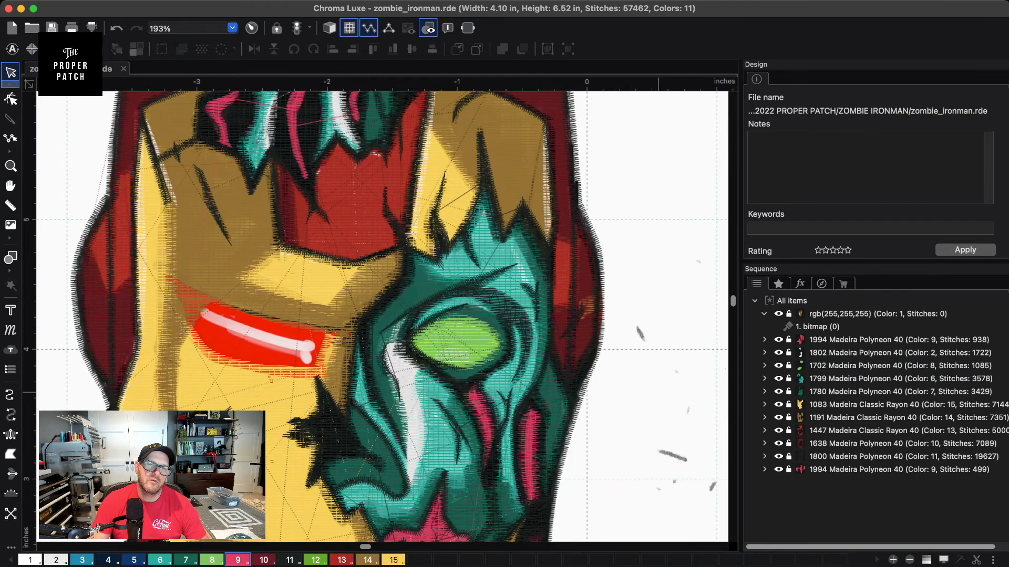
pyautogui.scroll(-8, 374, 234)
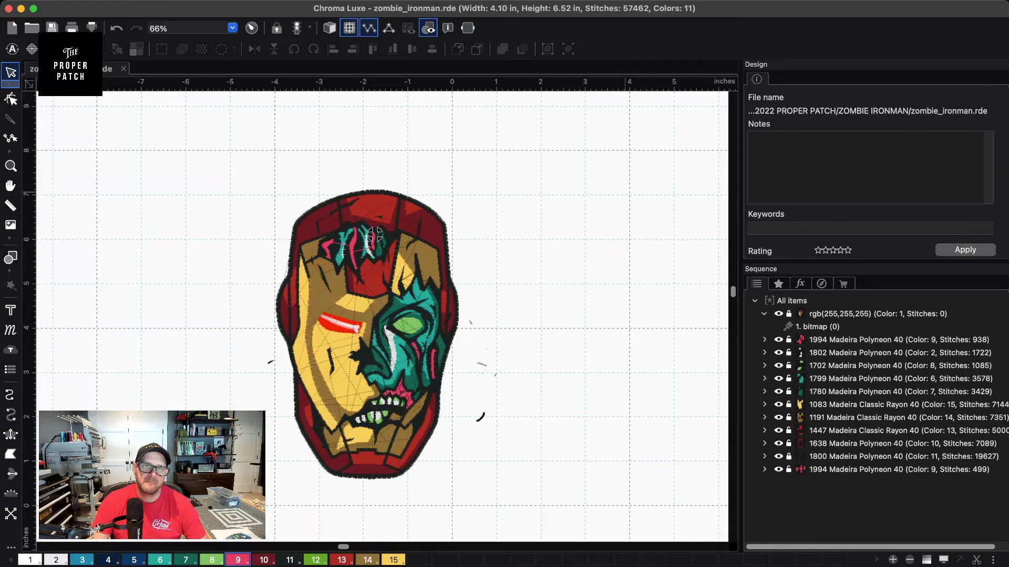
pyautogui.scroll(6, 374, 235)
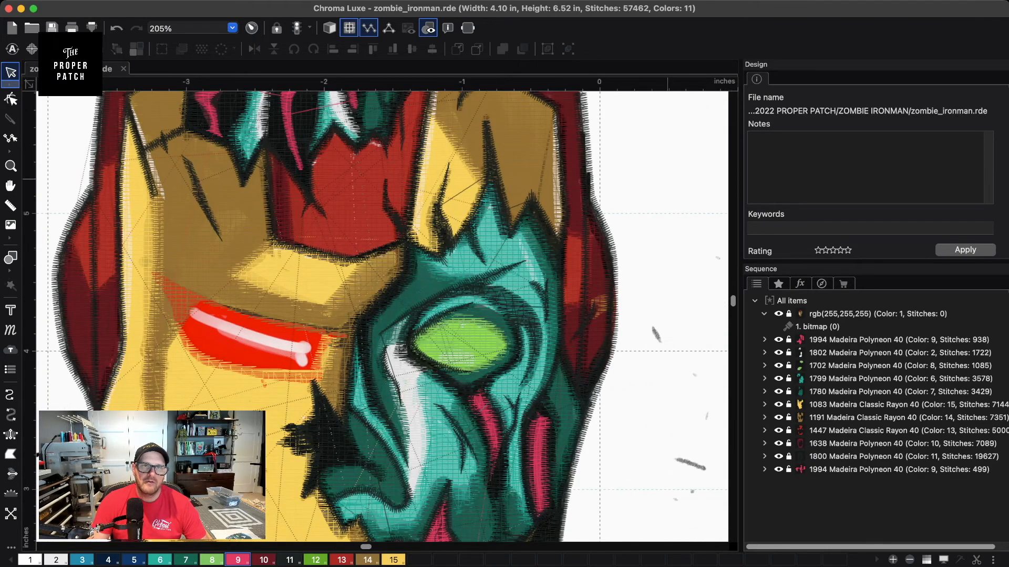
pyautogui.scroll(-2, 352, 261)
pyautogui.scroll(4, 353, 261)
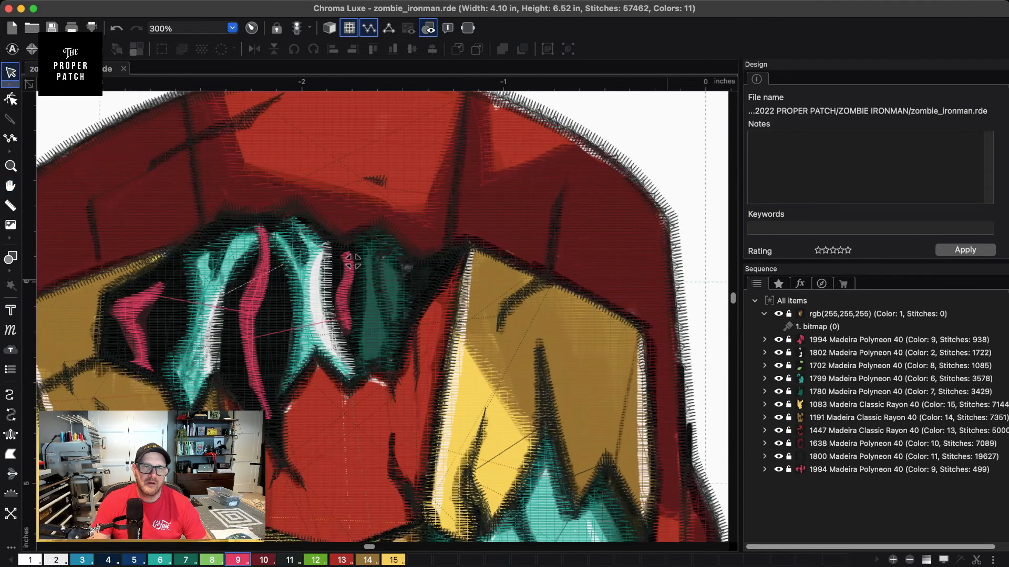
pyautogui.press('t')
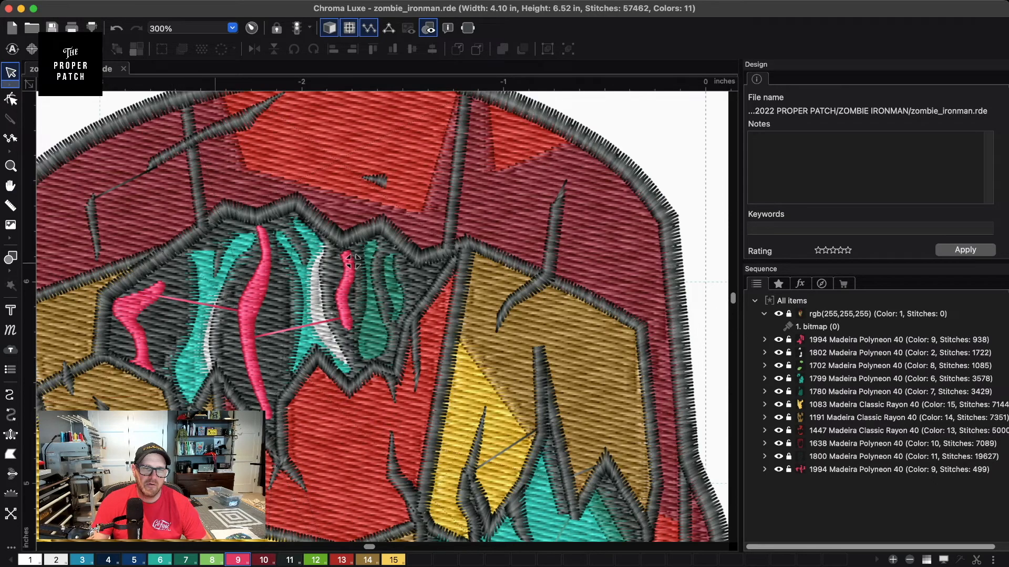
# - Trace a colour 7 shadow across the upper end of the leftmost teal strip, following the forehead opening's upper edge, and generate the fill
pyautogui.click(10, 454)
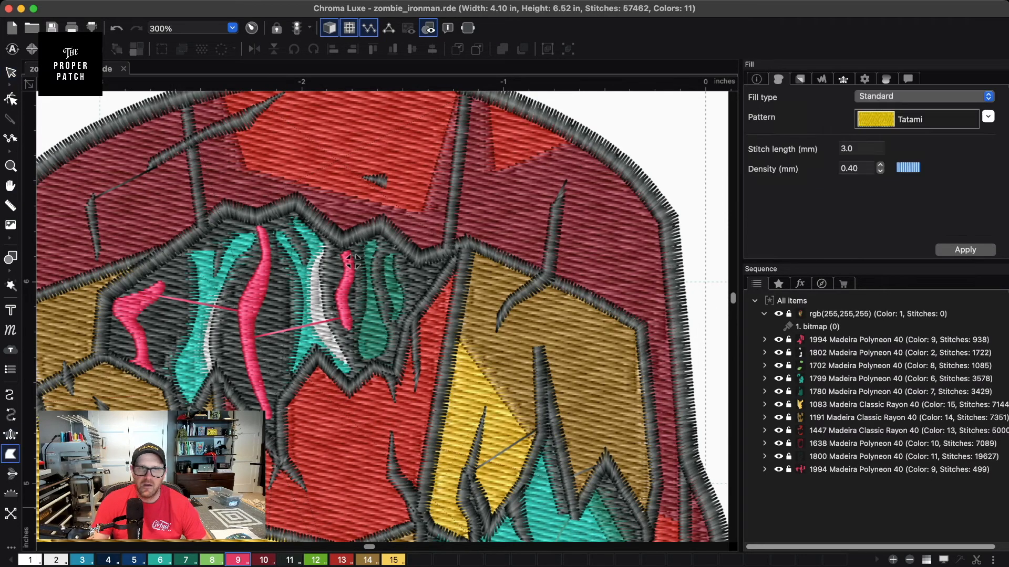
pyautogui.click(185, 560)
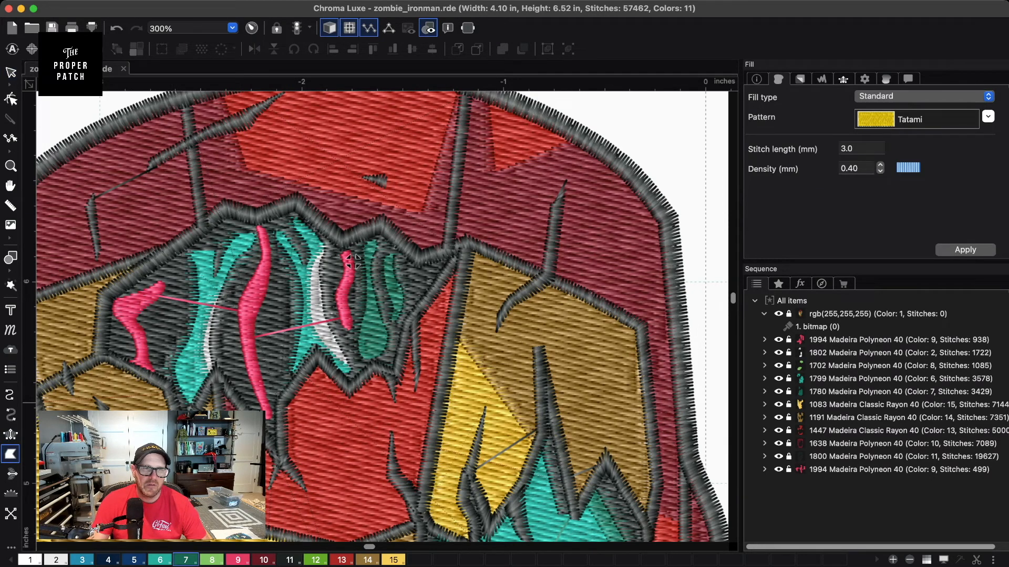
pyautogui.click(353, 260)
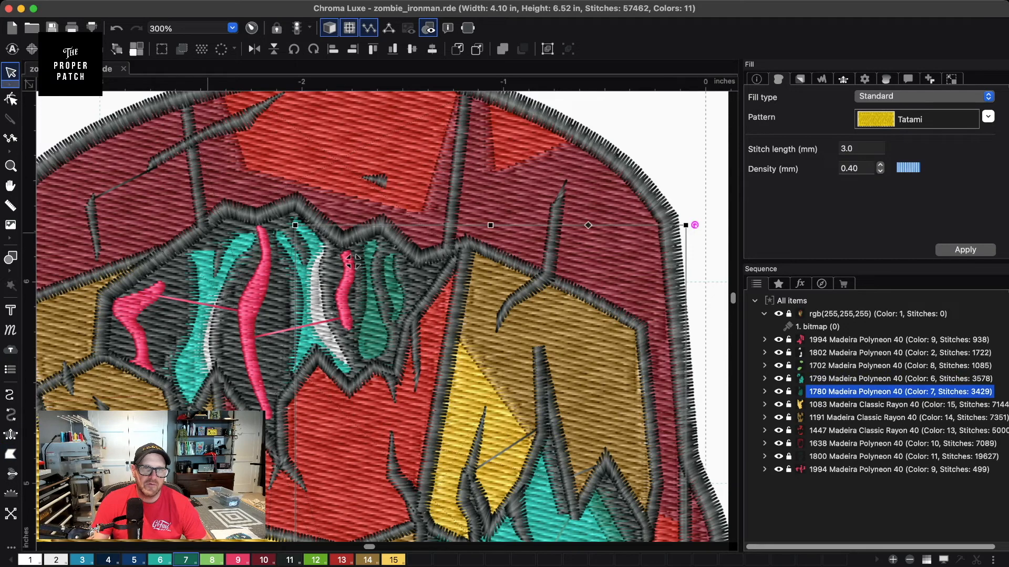
pyautogui.click(10, 454)
pyautogui.click(176, 256)
pyautogui.click(186, 268)
pyautogui.click(206, 267)
pyautogui.click(241, 262)
pyautogui.click(259, 247)
pyautogui.click(263, 225)
pyautogui.click(228, 218)
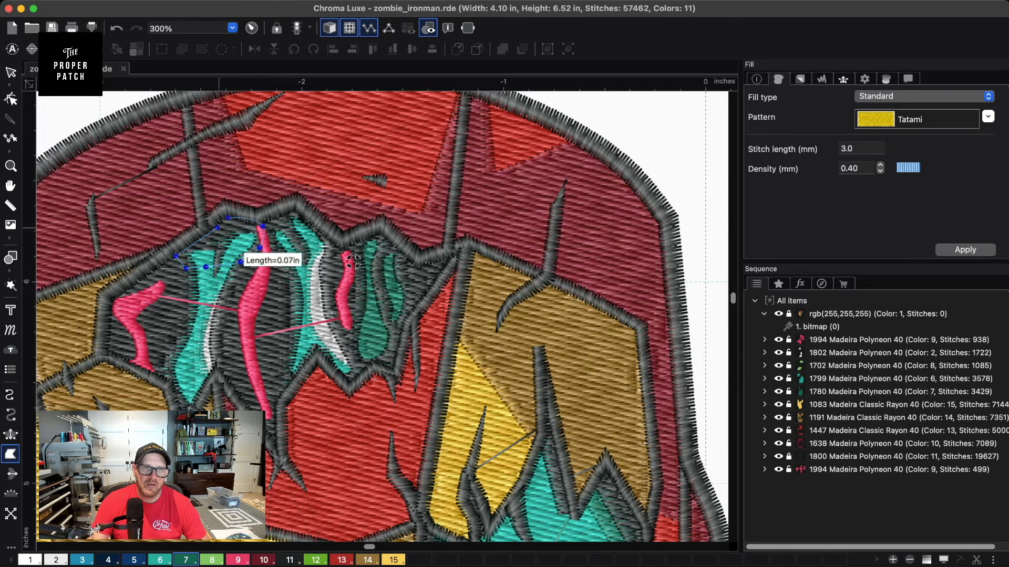
pyautogui.click(177, 255)
# - Start a second colour 7 shadow at the long red strip's upper tip, discarding the points placed after the first corner
pyautogui.click(260, 227)
pyautogui.click(278, 249)
pyautogui.click(298, 241)
pyautogui.click(316, 236)
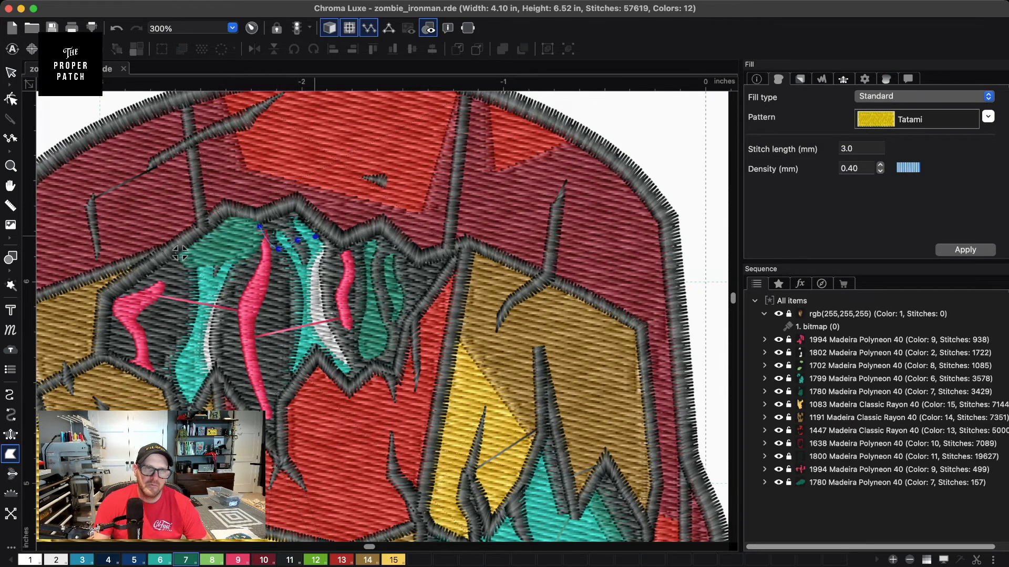
pyautogui.press('BackSpace')
pyautogui.press('BackSpace')
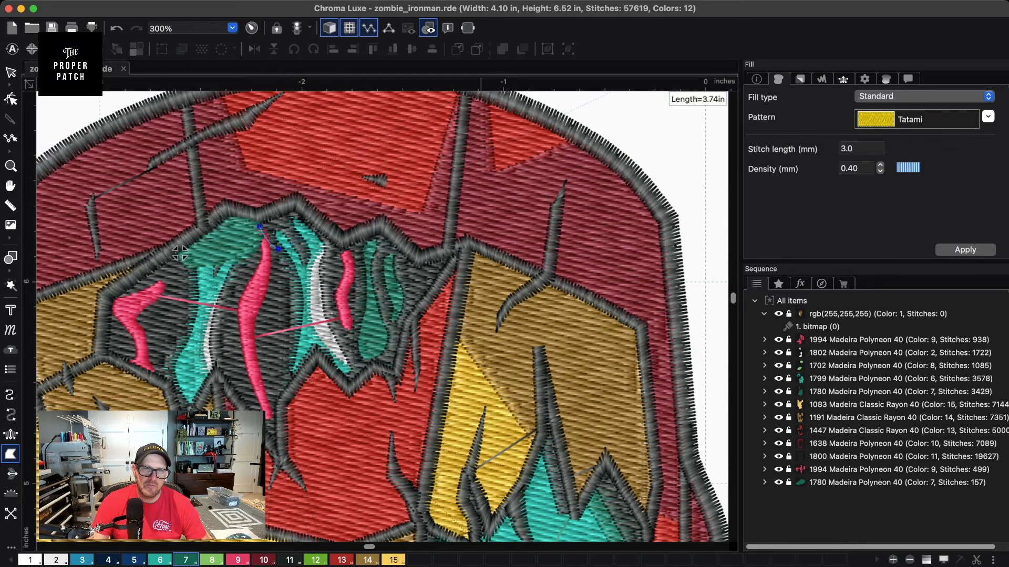
pyautogui.press('BackSpace')
# - Trace the second shadow across the upper end of the other teal strip and along the black outline, and generate the colour 7 fill
pyautogui.click(273, 247)
pyautogui.click(296, 234)
pyautogui.click(316, 246)
pyautogui.click(334, 253)
pyautogui.click(318, 224)
pyautogui.click(298, 204)
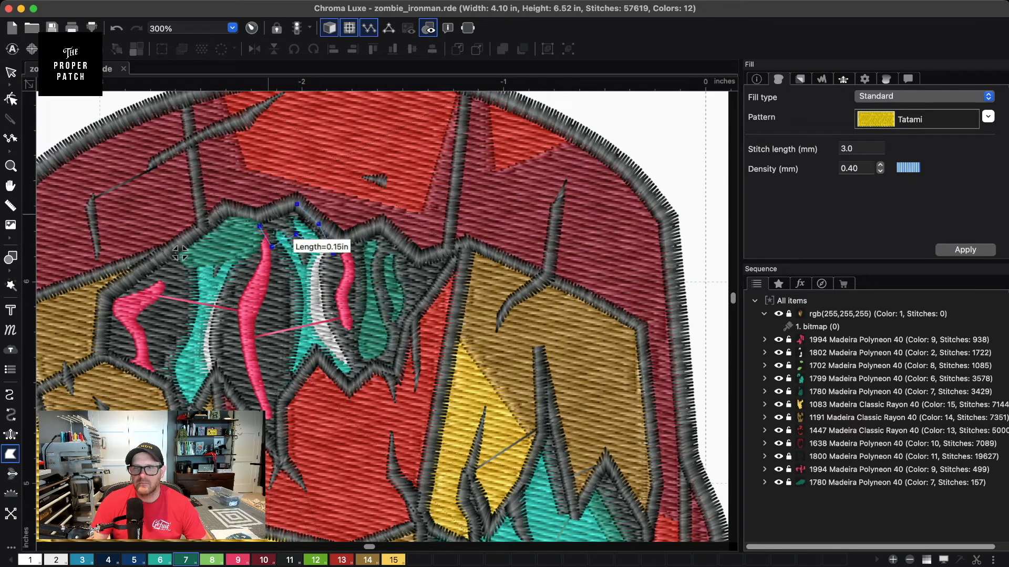
pyautogui.press('Return')
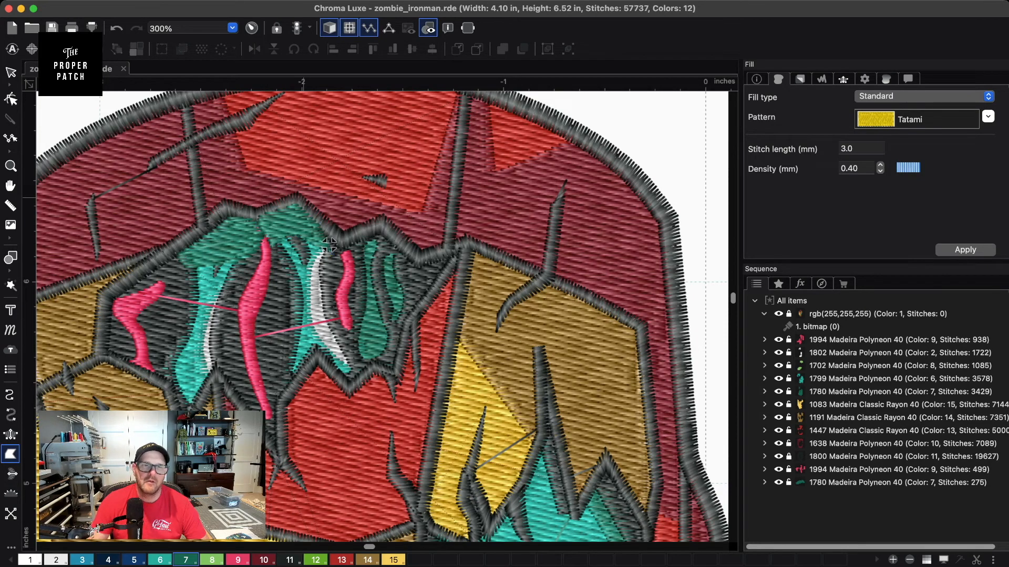
# - Move the two new shadow fills into the existing 1780 colour 7 group in the sequence and turn off the realistic preview
pyautogui.moveTo(894, 482); pyautogui.dragTo(894, 392)
pyautogui.scroll(-2, 442, 345)
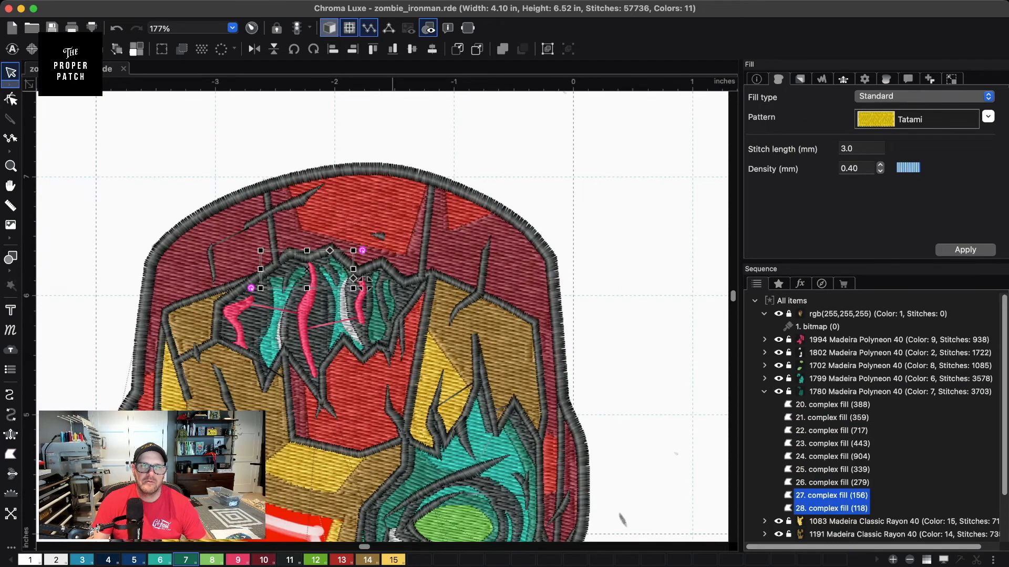
pyautogui.click(329, 28)
pyautogui.scroll(-2, 369, 284)
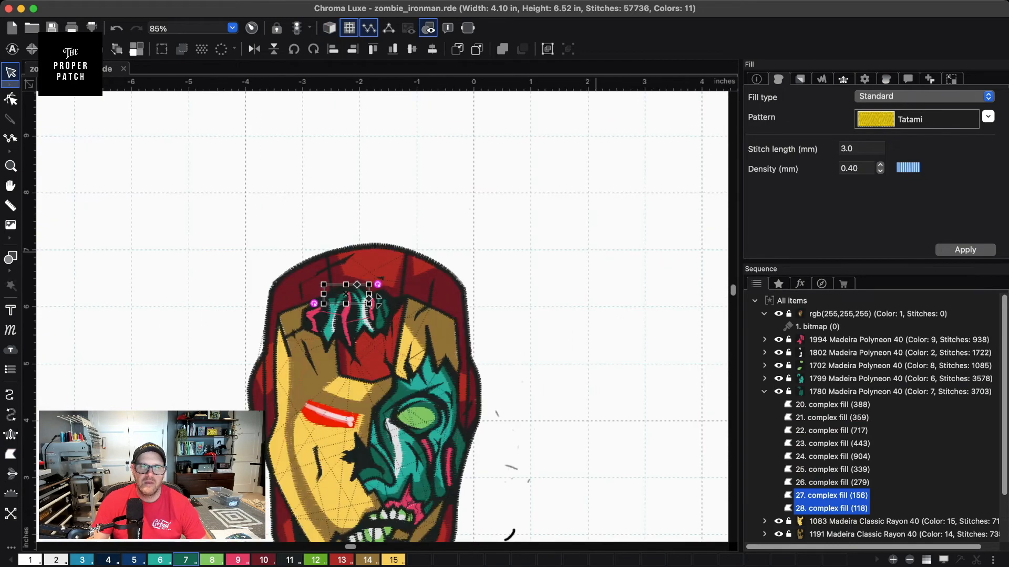
pyautogui.press('Escape')
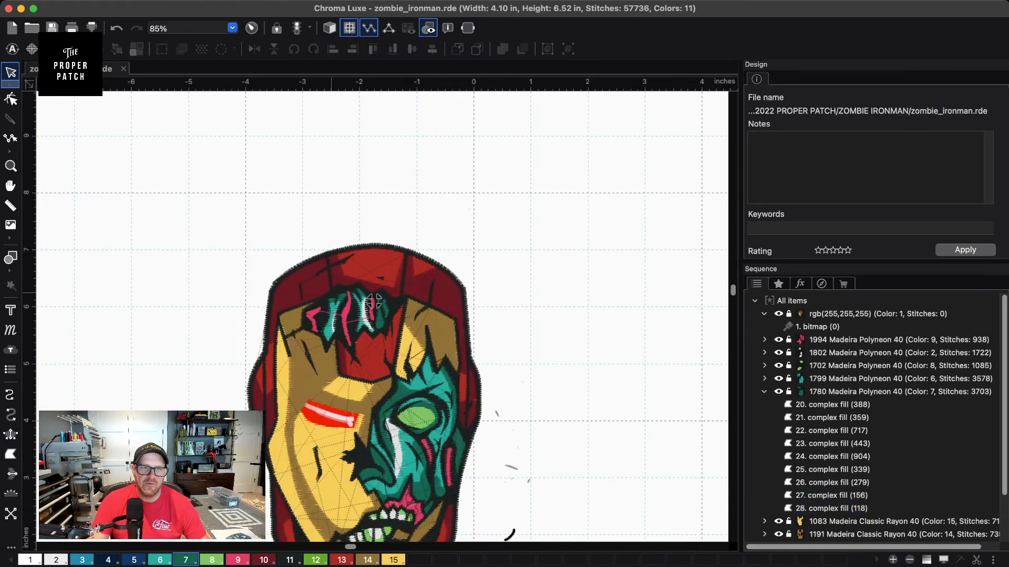
# - Inspect the shaded forehead opening at several zoom levels and in the realistic stitch preview
pyautogui.scroll(-1, 374, 301)
pyautogui.scroll(3, 371, 295)
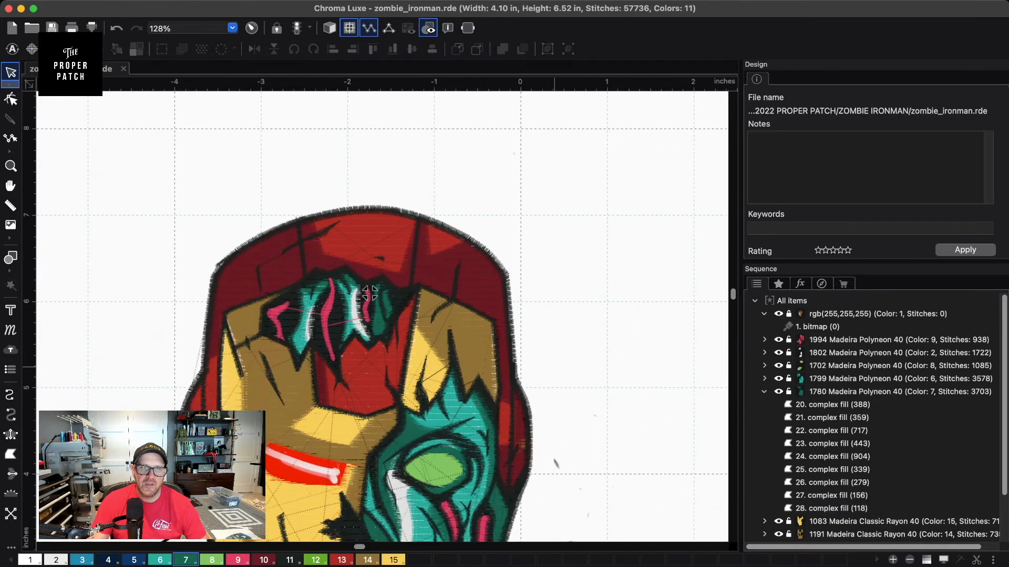
pyautogui.scroll(3, 370, 293)
pyautogui.scroll(-3, 362, 279)
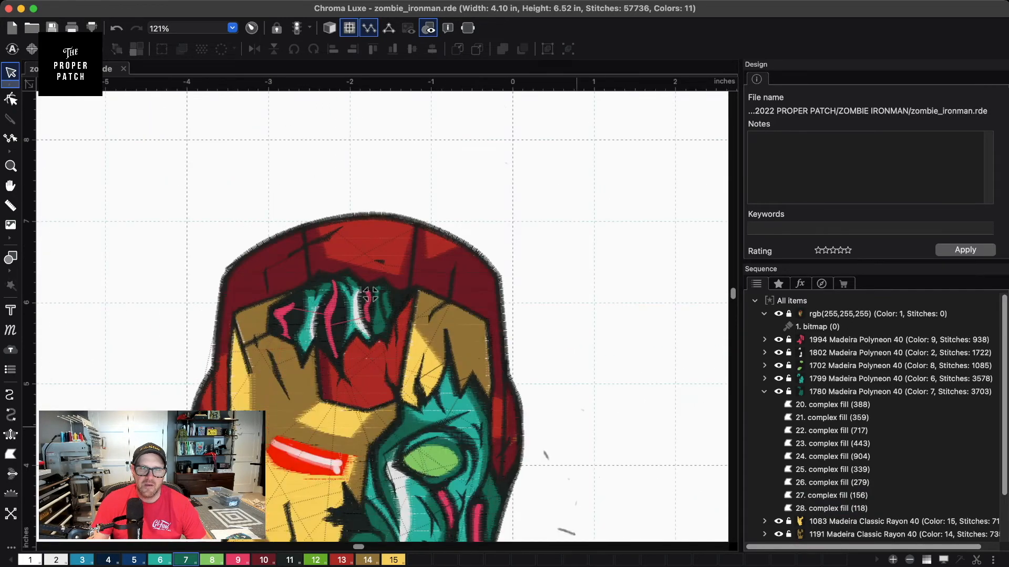
pyautogui.scroll(-3, 370, 296)
pyautogui.scroll(3, 370, 297)
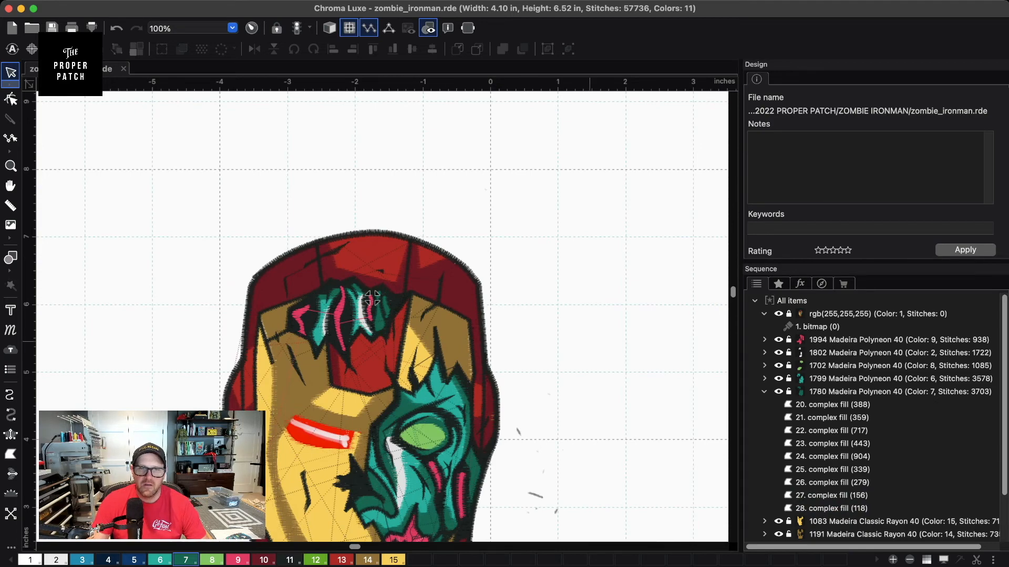
pyautogui.scroll(4, 371, 297)
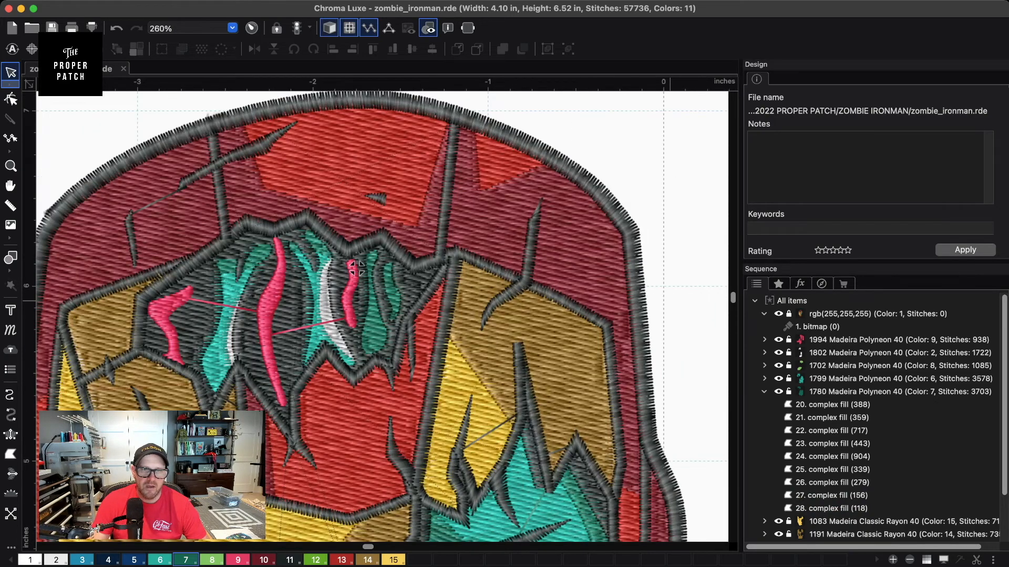
pyautogui.moveTo(357, 269); pyautogui.dragTo(253, 153)
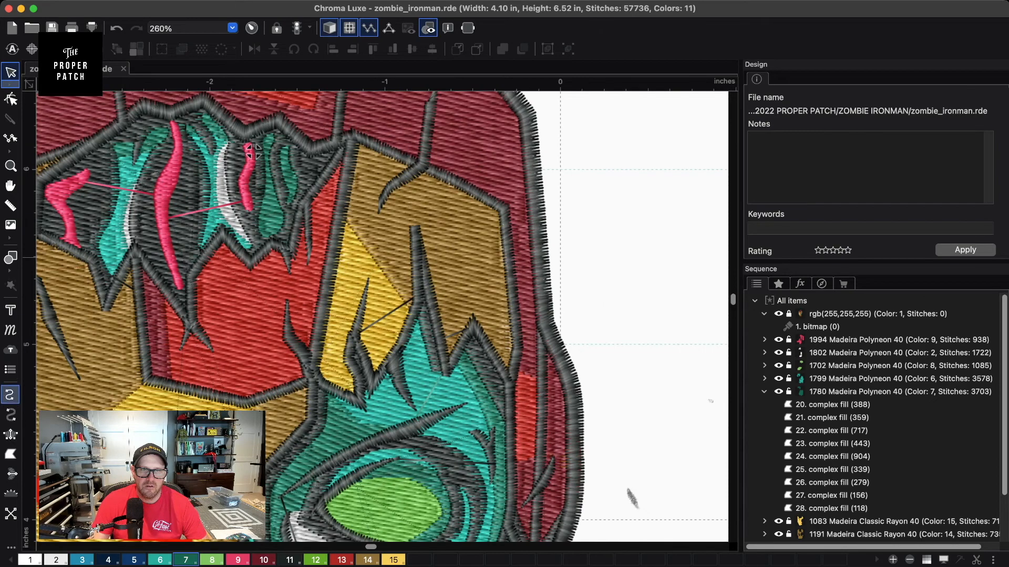
# - Trace a colour 7 complex fill shadow along the tall teal spike above the green eye, beside the yellow panel, and move it into the 1780 group
pyautogui.click(11, 454)
pyautogui.click(363, 396)
pyautogui.click(379, 396)
pyautogui.click(406, 371)
pyautogui.click(418, 348)
pyautogui.click(425, 327)
pyautogui.click(421, 293)
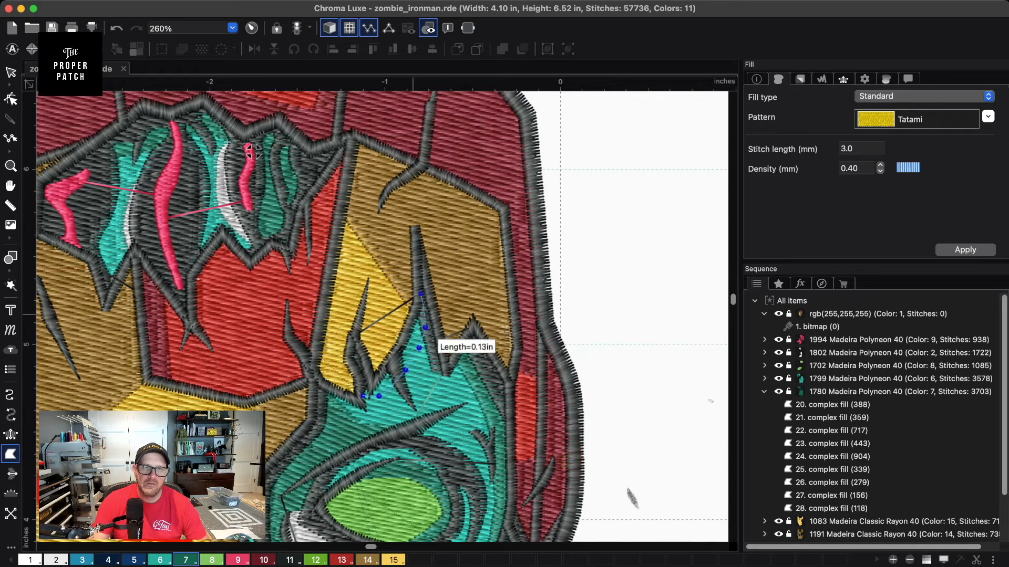
pyautogui.click(407, 335)
pyautogui.click(386, 369)
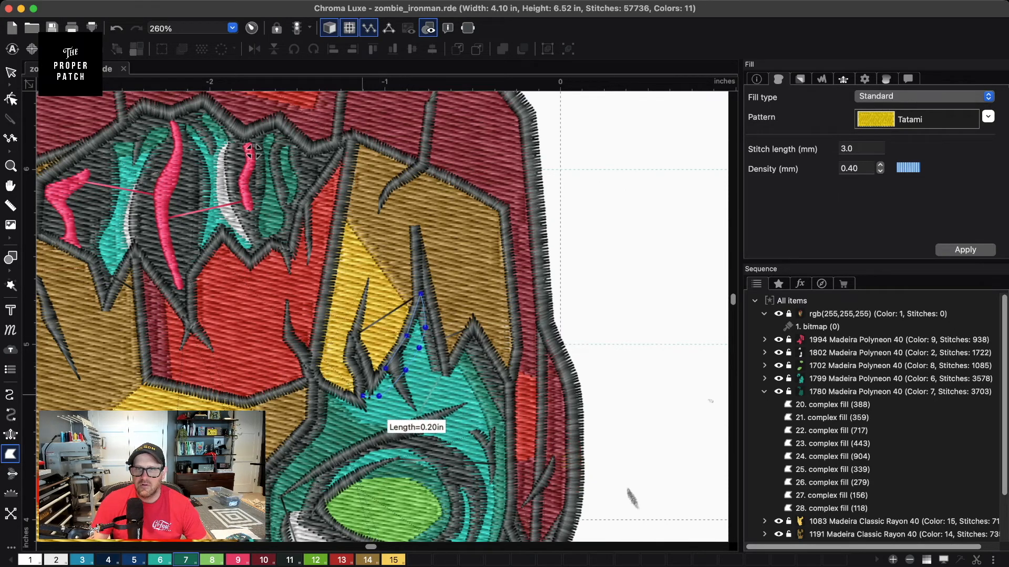
pyautogui.click(363, 396)
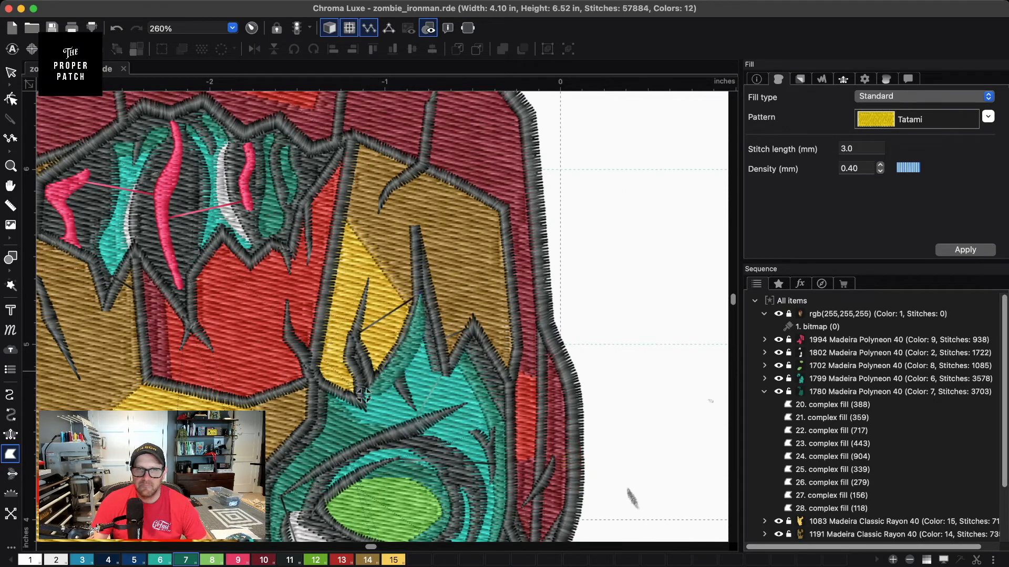
pyautogui.moveTo(873, 482); pyautogui.dragTo(873, 393)
pyautogui.scroll(-3, 661, 410)
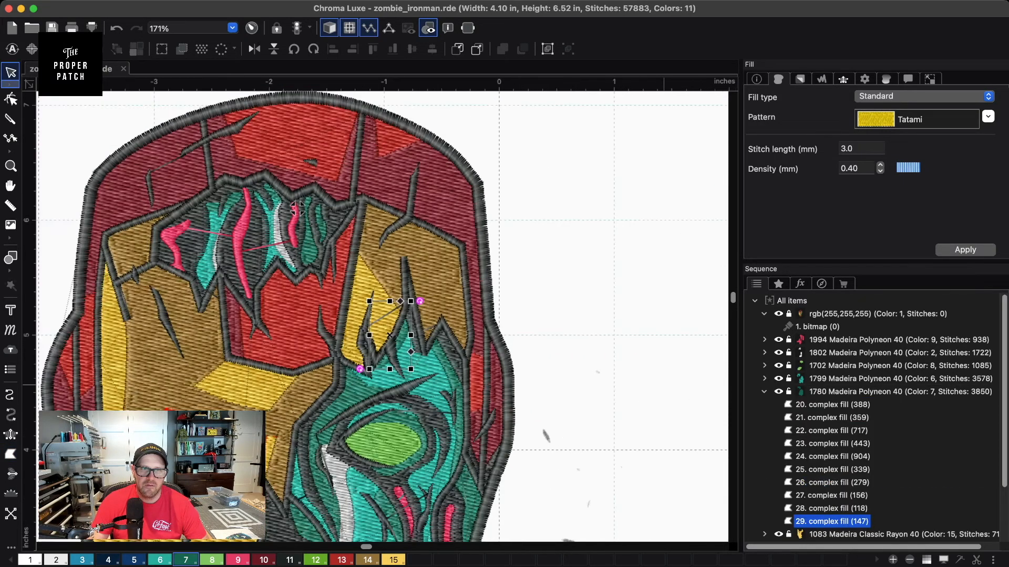
# - Trace a narrow colour 7 complex fill along the outer edge of the teal flesh, between the brow corner and the black nose wound
pyautogui.moveTo(580, 452); pyautogui.dragTo(600, 327)
pyautogui.press('space')
pyautogui.moveTo(566, 518); pyautogui.dragTo(593, 331)
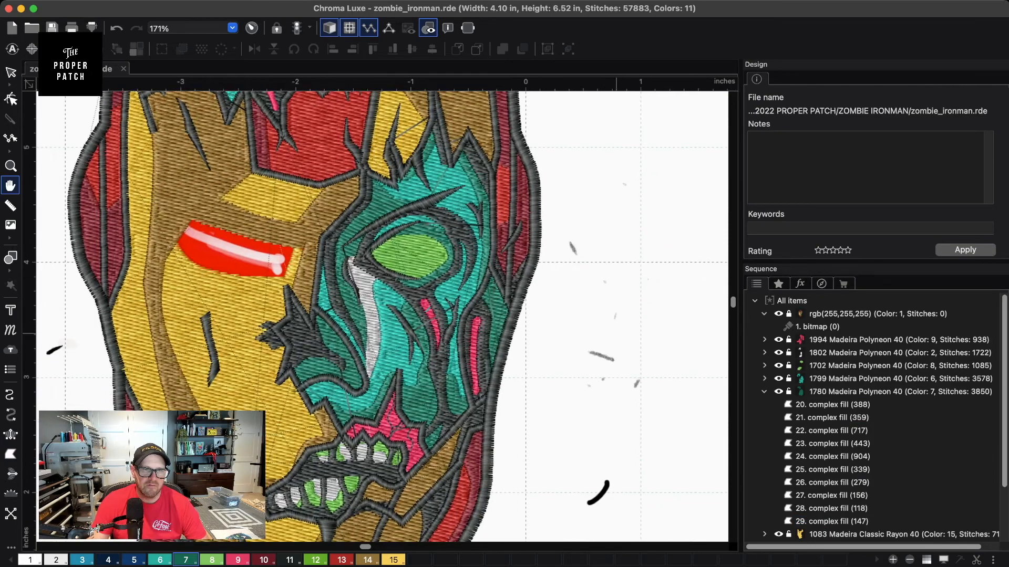
pyautogui.scroll(5, 382, 314)
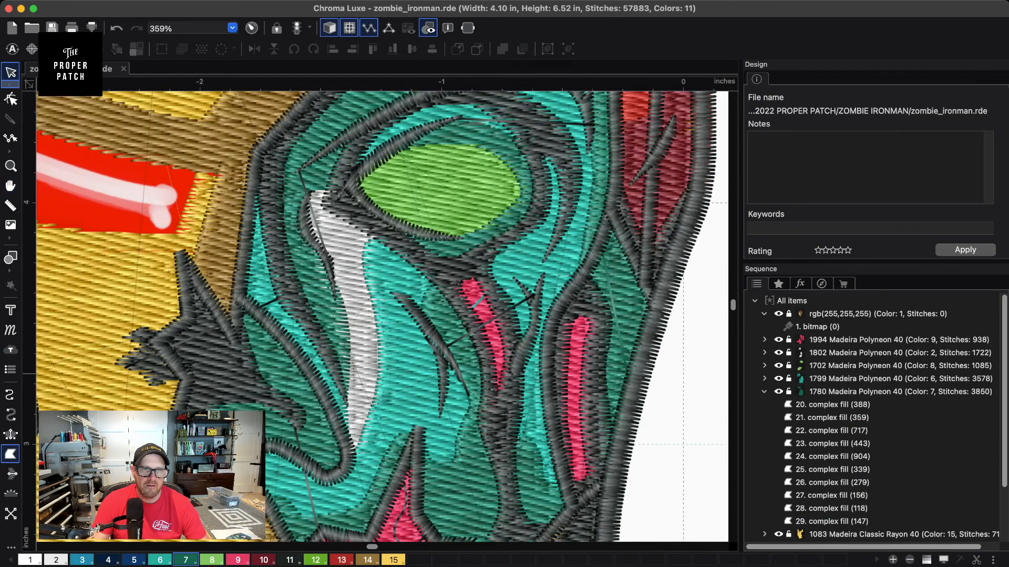
pyautogui.click(10, 454)
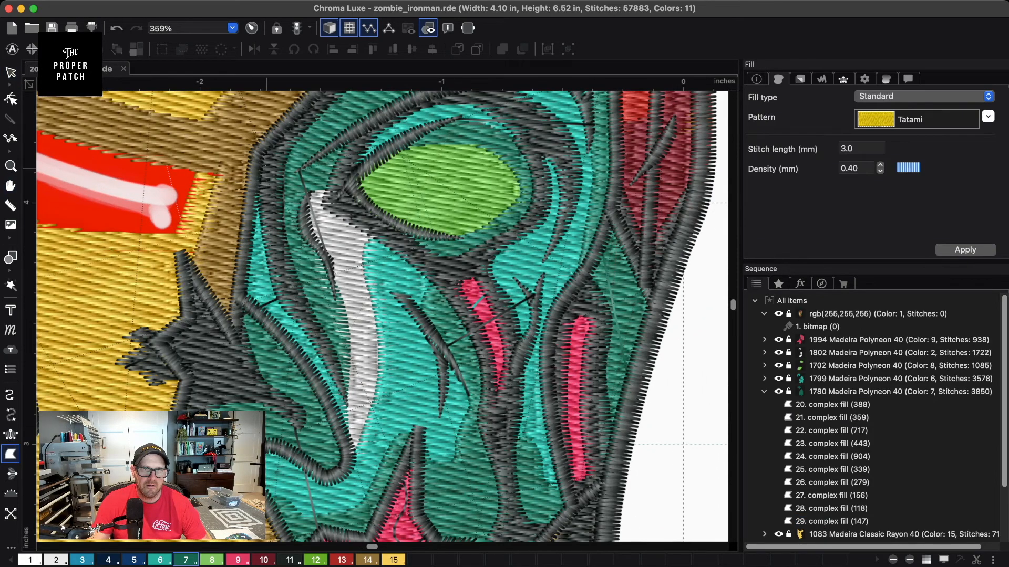
pyautogui.click(239, 299)
pyautogui.click(258, 312)
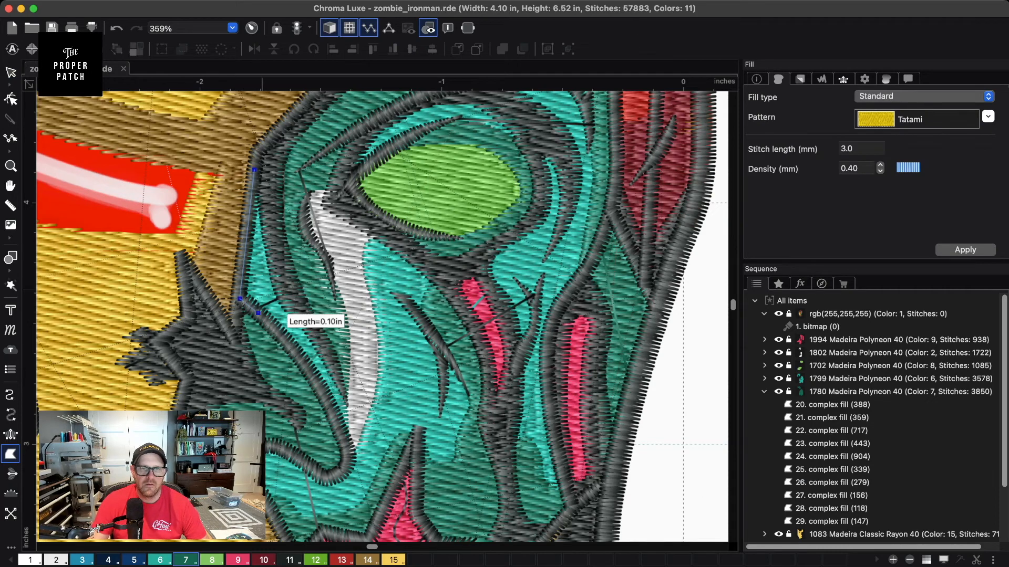
pyautogui.press('Return')
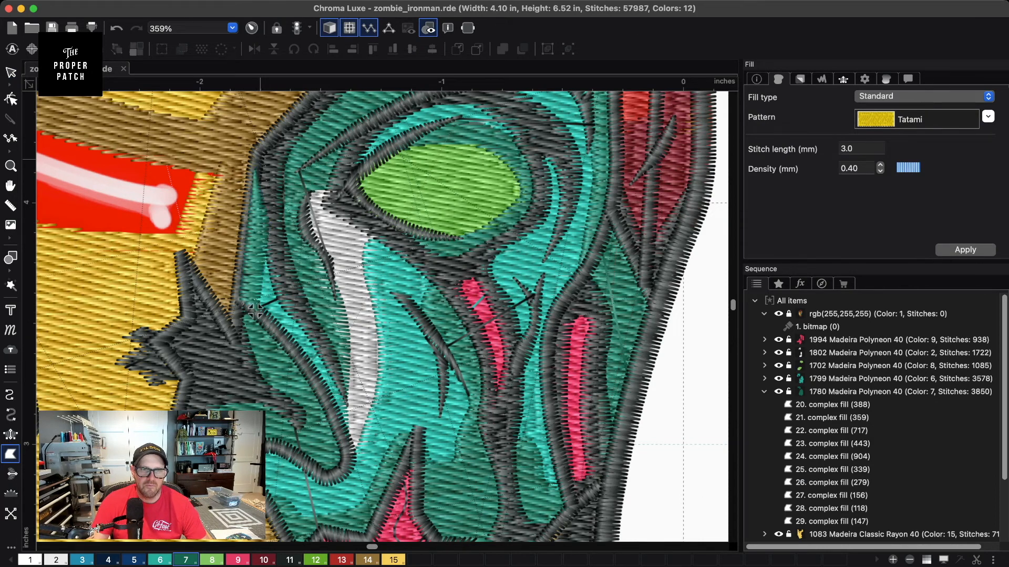
# - Add a small colour 7 shadow at the jagged teal edge below the nose, and move both new fills into the 1780 group
pyautogui.scroll(-3, 255, 311)
pyautogui.click(281, 411)
pyautogui.click(294, 440)
pyautogui.click(285, 447)
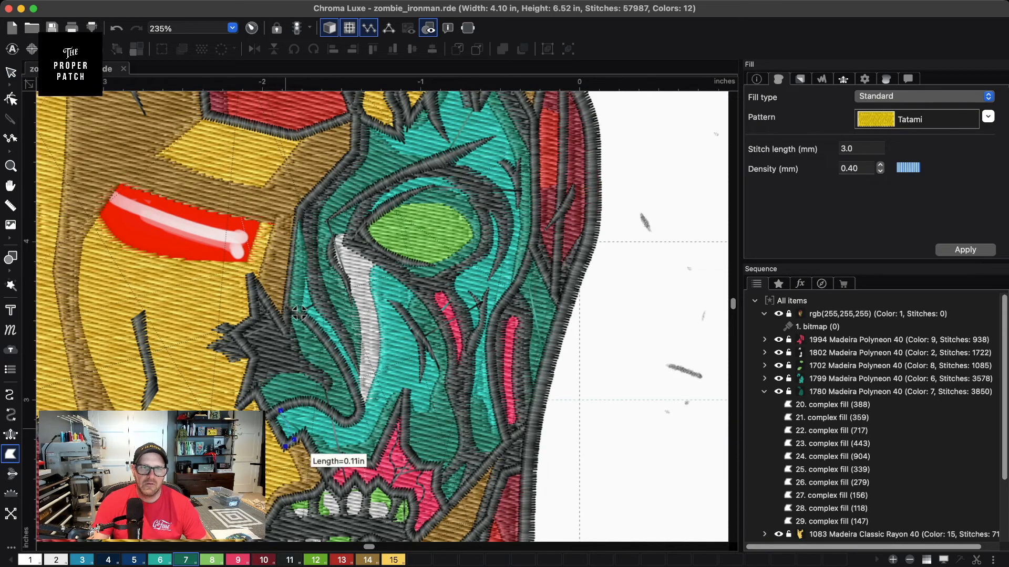
pyautogui.click(270, 416)
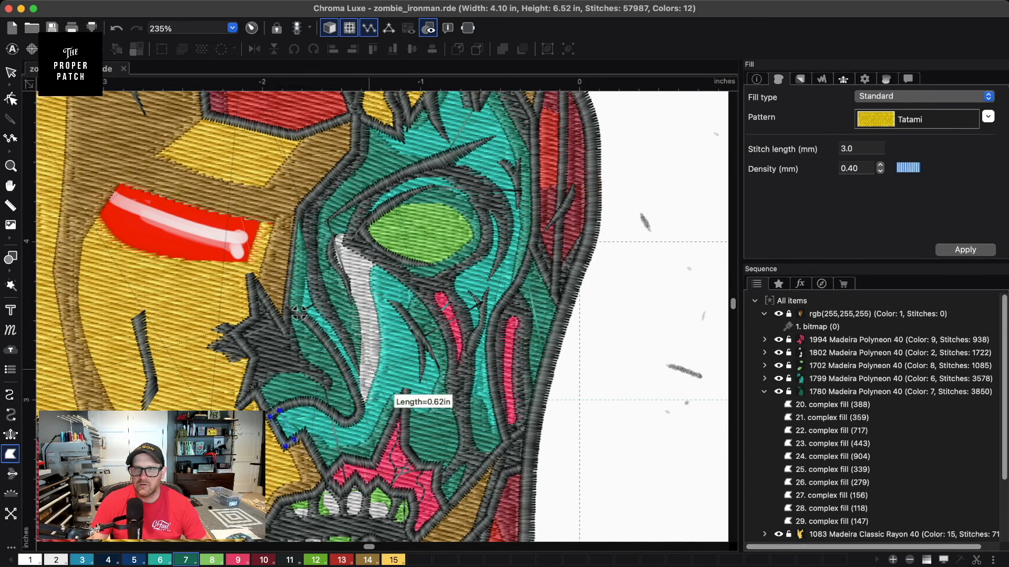
pyautogui.press('Return')
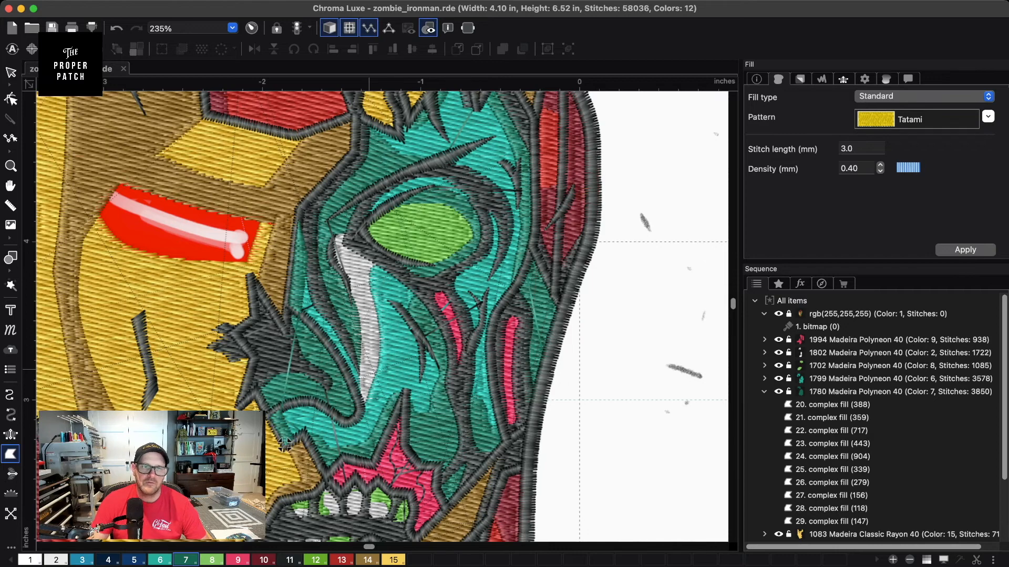
pyautogui.moveTo(867, 483); pyautogui.dragTo(866, 392)
pyautogui.scroll(-4, 707, 297)
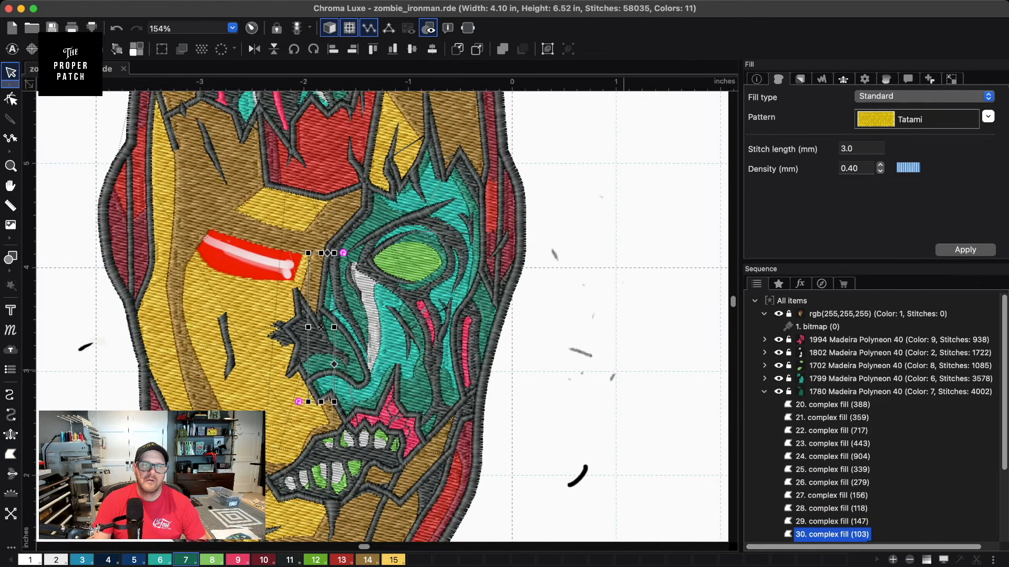
# - Check the shaded flesh against the artwork with the realistic preview off, and collapse the 1780 group in the sequence
pyautogui.press('Escape')
pyautogui.click(330, 28)
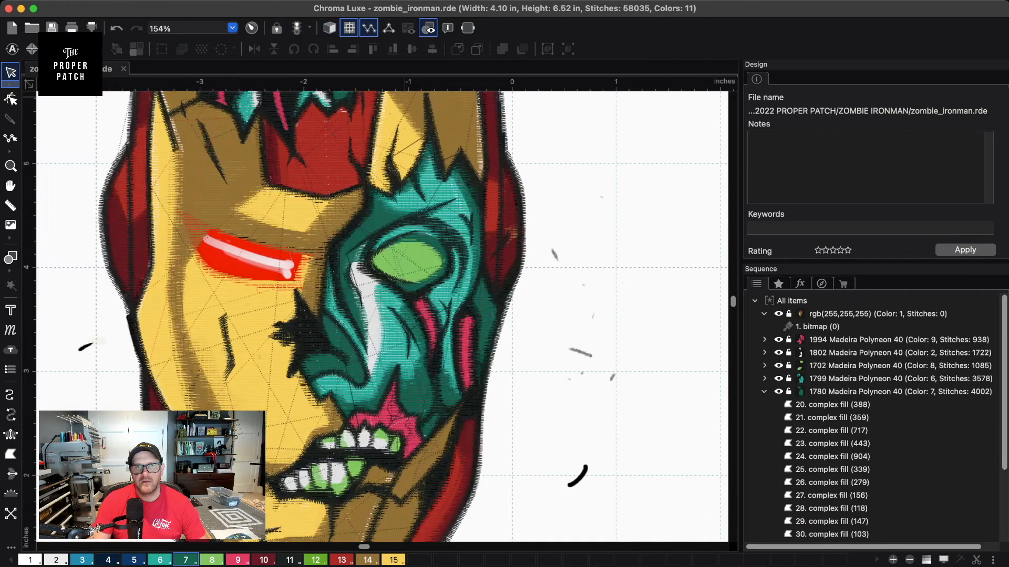
pyautogui.scroll(-3, 353, 173)
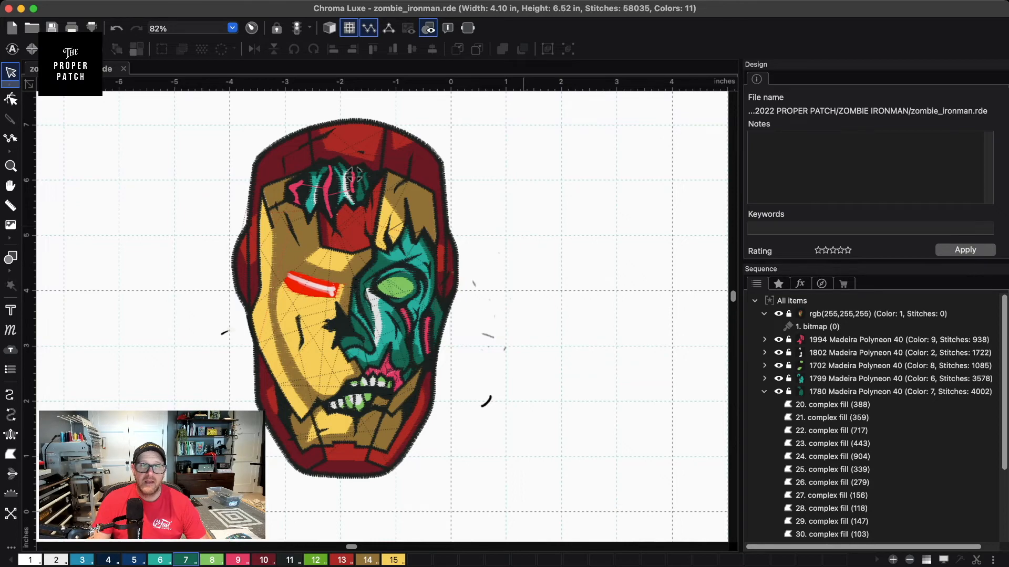
pyautogui.scroll(3, 355, 175)
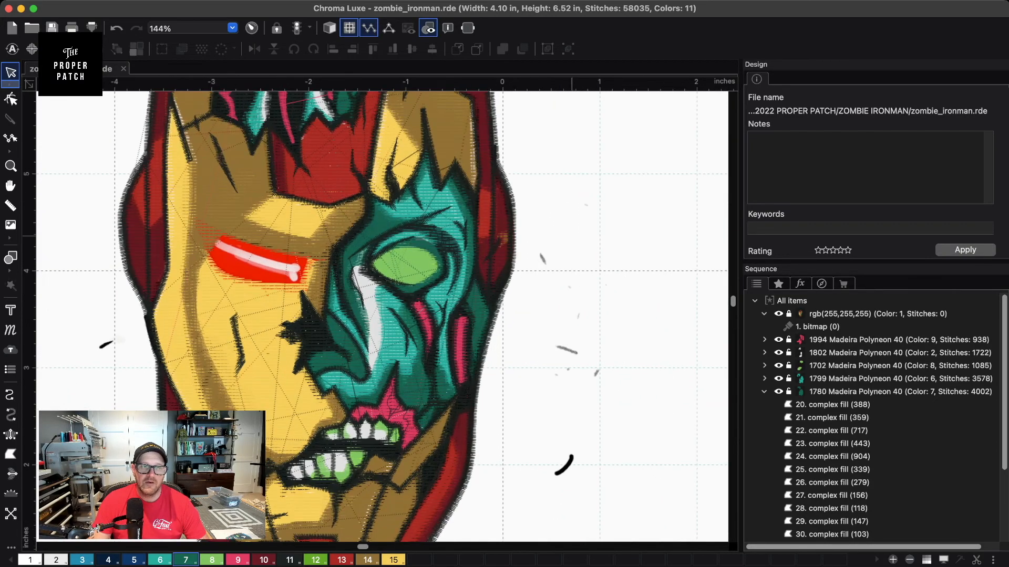
pyautogui.scroll(2, 381, 317)
pyautogui.scroll(-1, 382, 316)
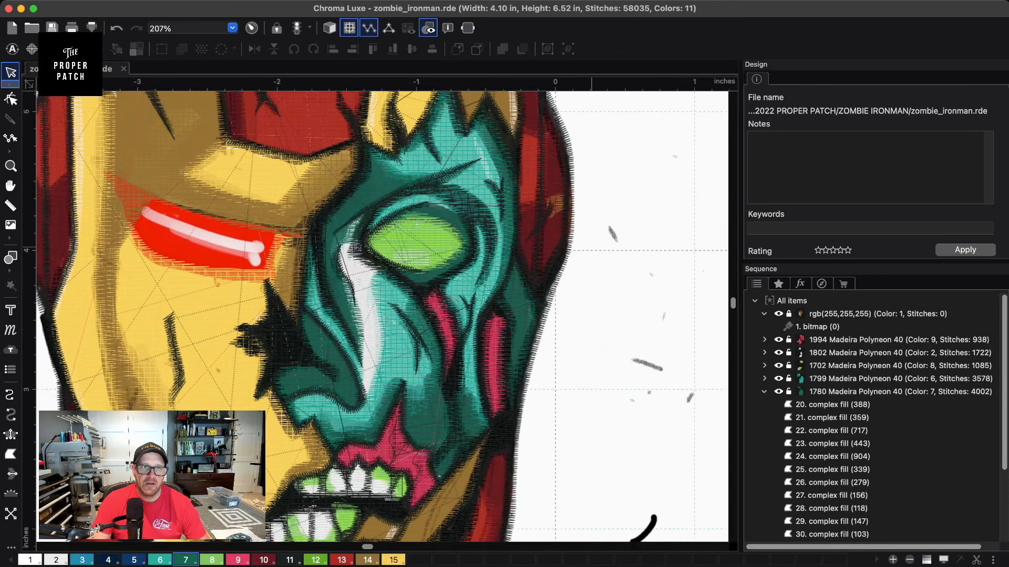
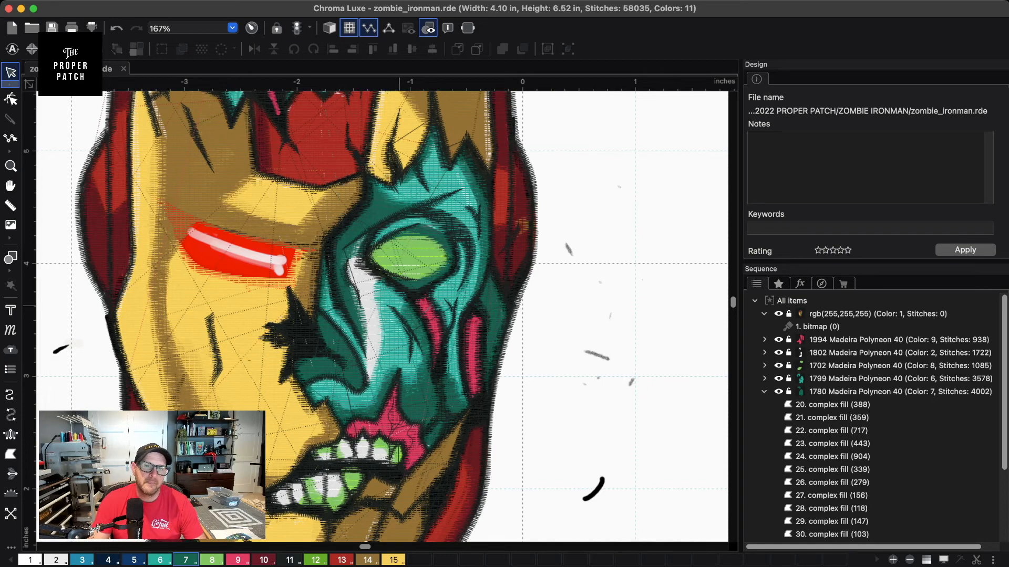
pyautogui.click(764, 392)
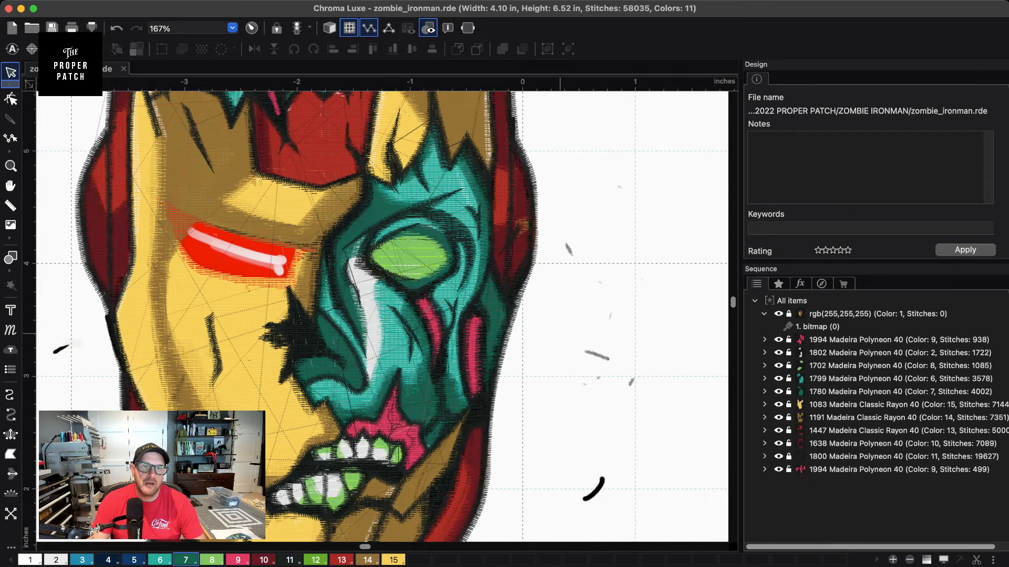
# - Add red 1485 Madeira Classic Rayon 40 to the palette as colour 16 and make it the active colour, with the red eye in view
pyautogui.press('super+equal')
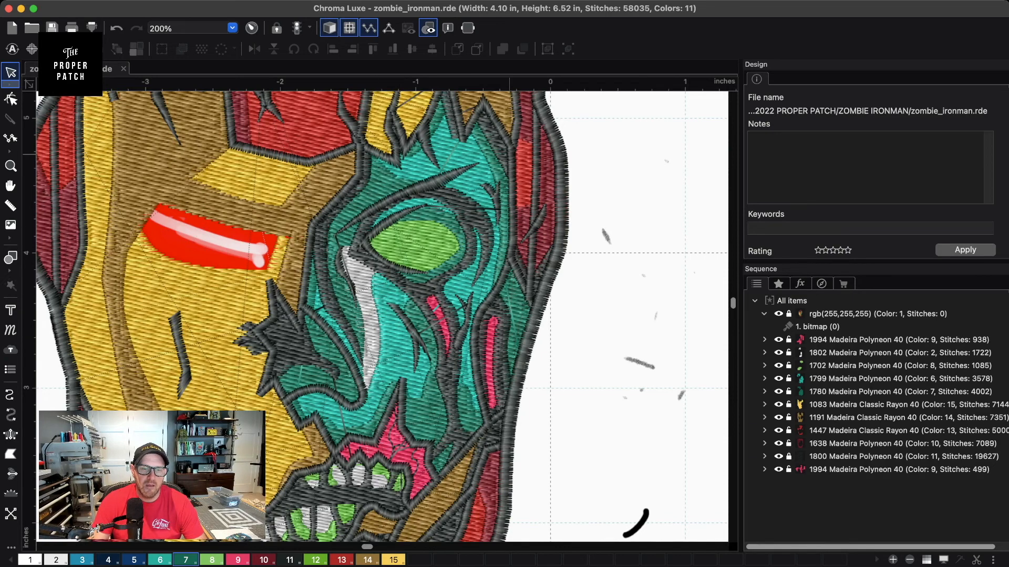
pyautogui.click(330, 28)
pyautogui.press('space')
pyautogui.moveTo(70, 179); pyautogui.dragTo(205, 304)
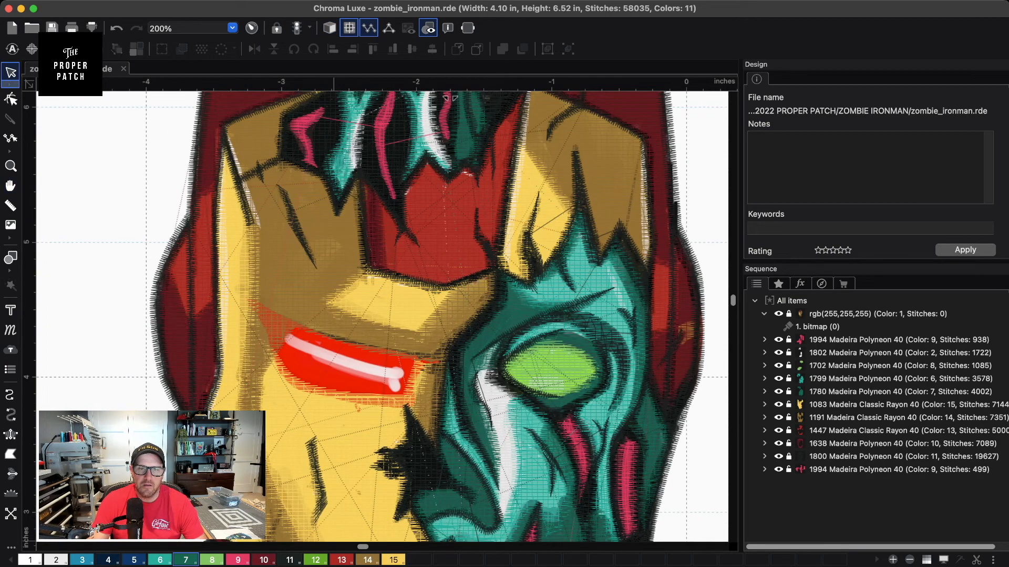
pyautogui.doubleClick(420, 560)
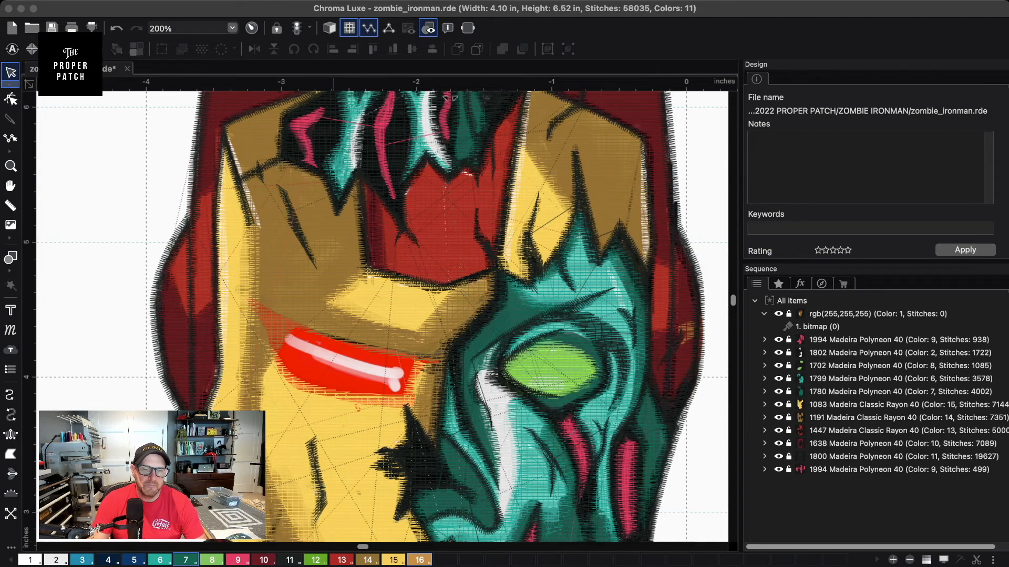
pyautogui.press('Return')
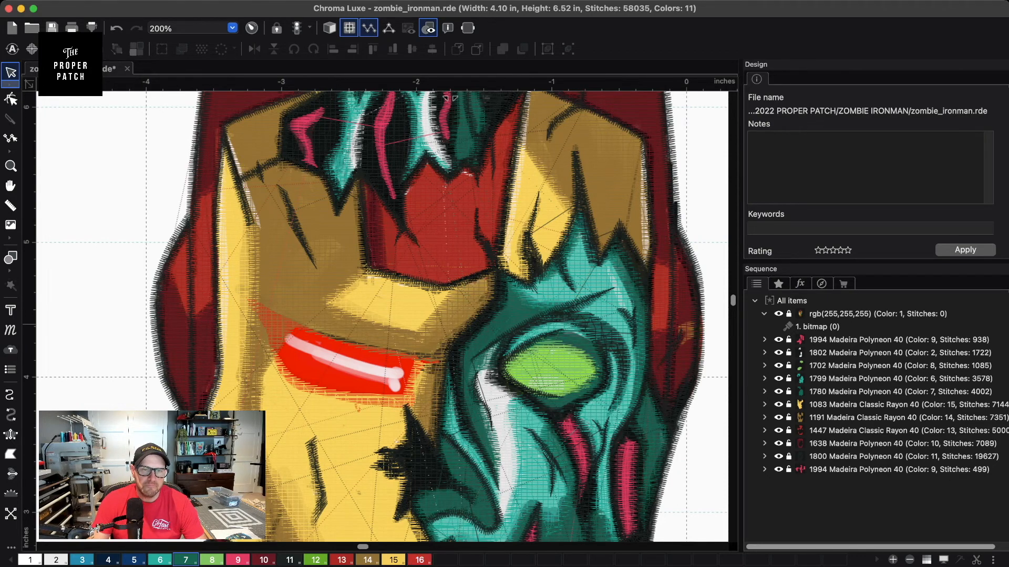
pyautogui.click(419, 560)
# - Trace the glowing red eye of the mask, including its pointed glow at both ends, as a colour 16 complex fill
pyautogui.press('f')
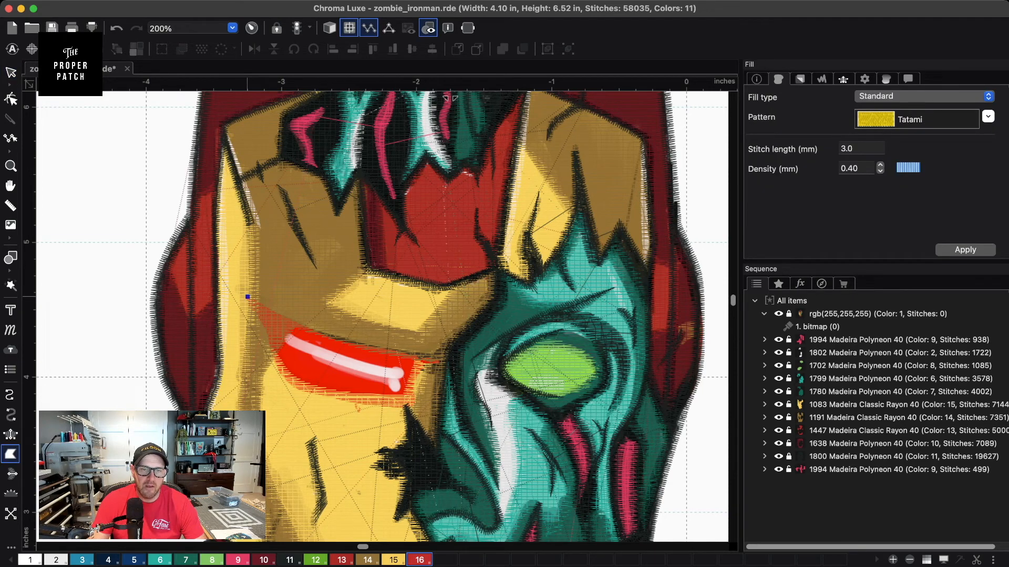
pyautogui.click(268, 344)
pyautogui.click(286, 379)
pyautogui.click(307, 395)
pyautogui.click(366, 408)
pyautogui.click(406, 407)
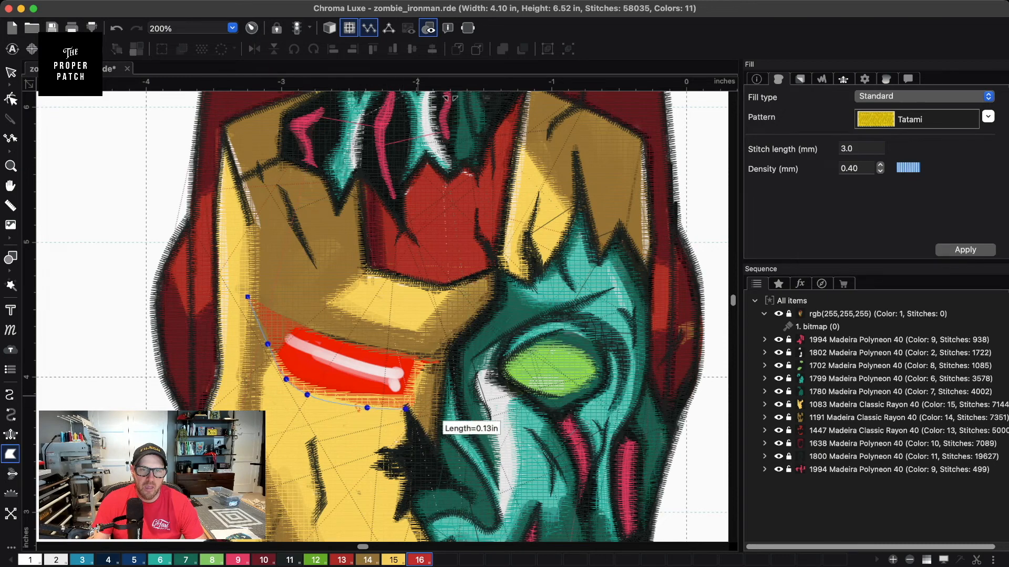
pyautogui.click(419, 384)
pyautogui.click(429, 367)
pyautogui.click(438, 361)
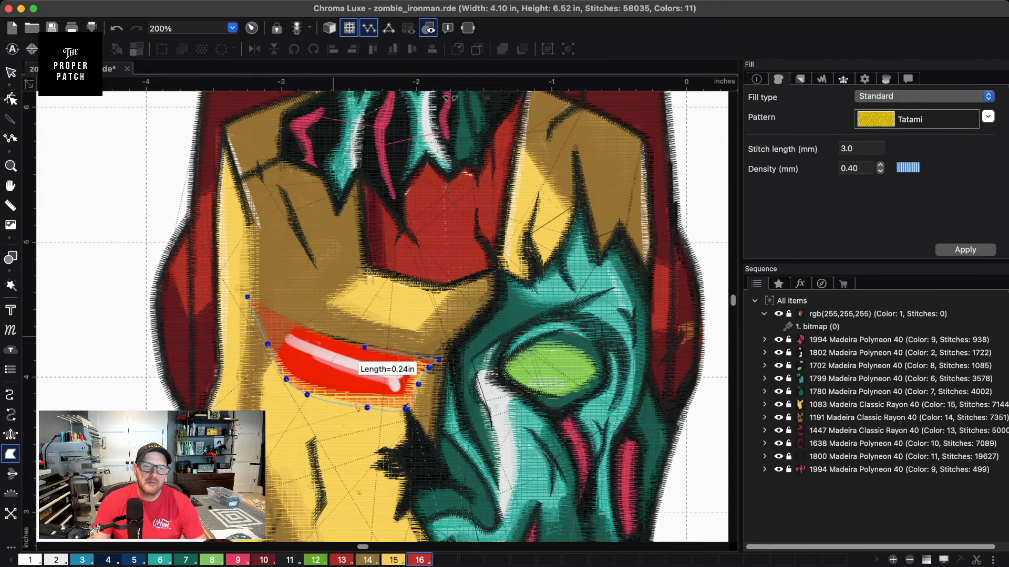
pyautogui.click(315, 332)
pyautogui.click(264, 310)
pyautogui.click(247, 298)
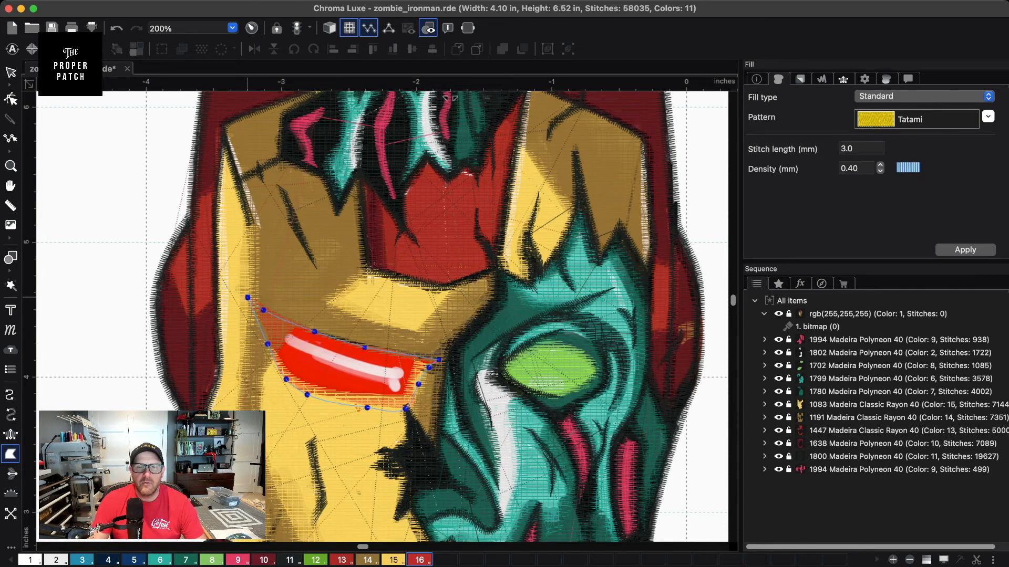
pyautogui.press('Return')
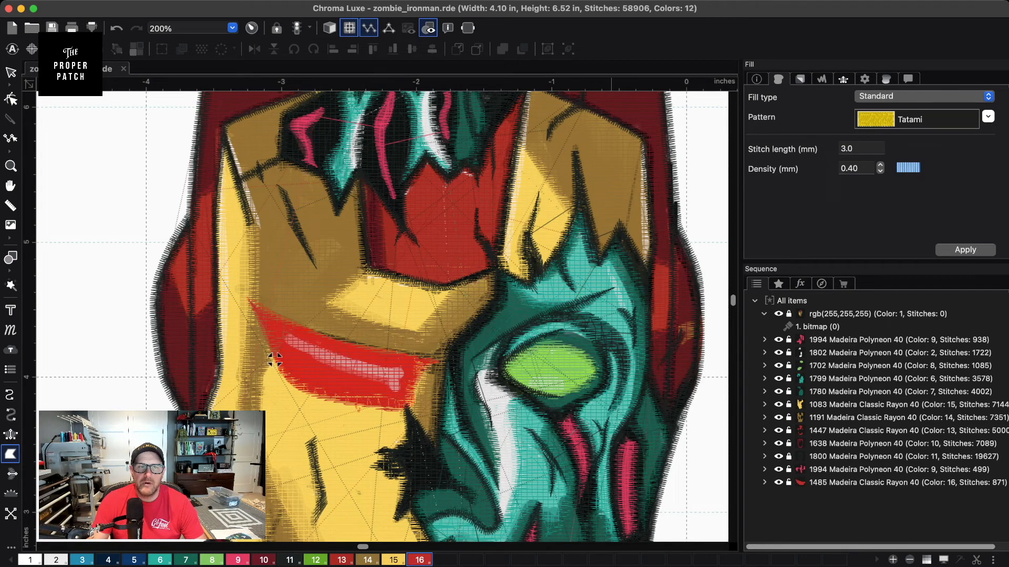
# - Check the red eye fill in the realistic preview, then select it and set its density to 0.60 mm
pyautogui.click(330, 28)
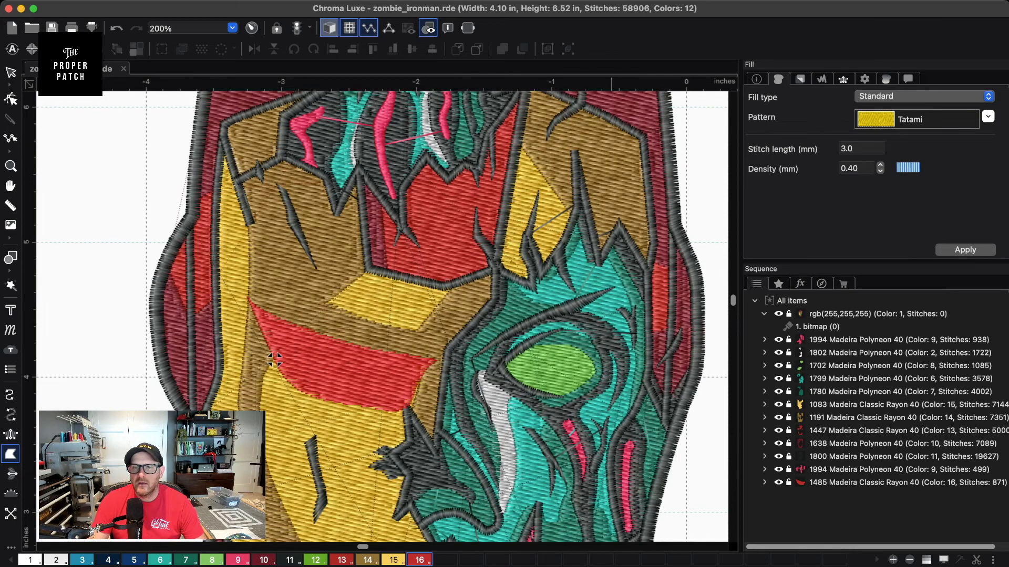
pyautogui.click(329, 28)
pyautogui.click(11, 72)
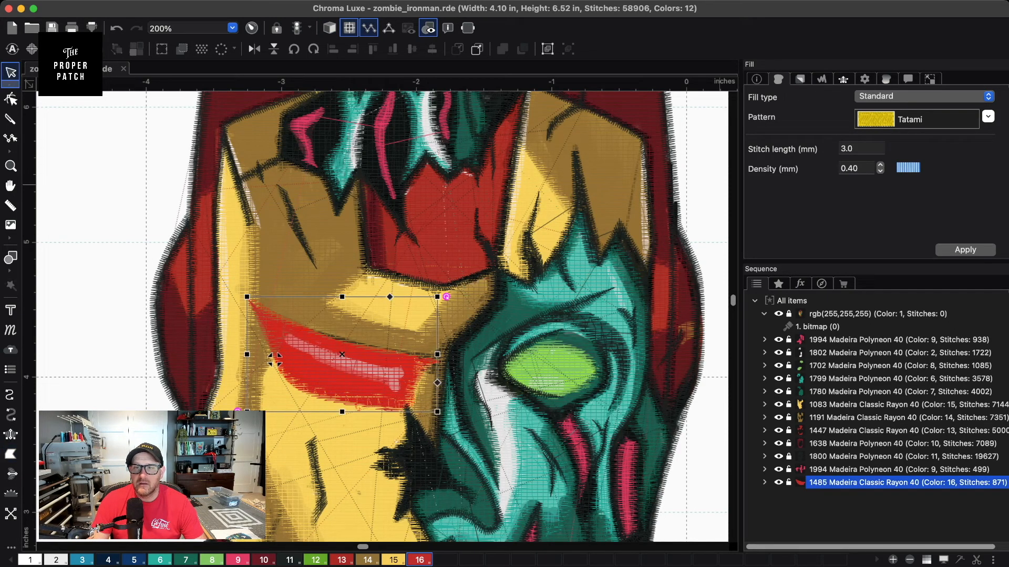
pyautogui.click(880, 165)
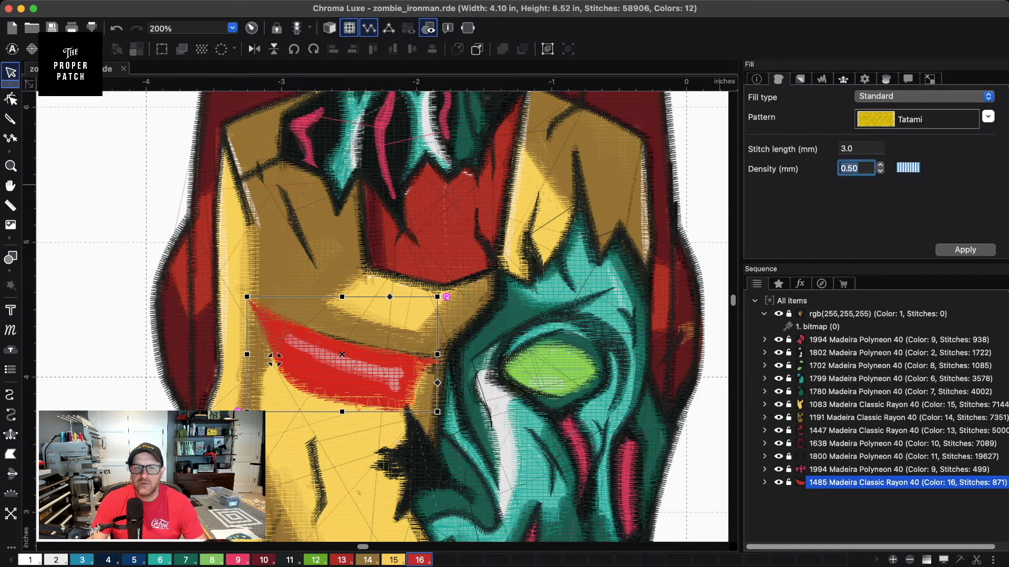
pyautogui.click(880, 165)
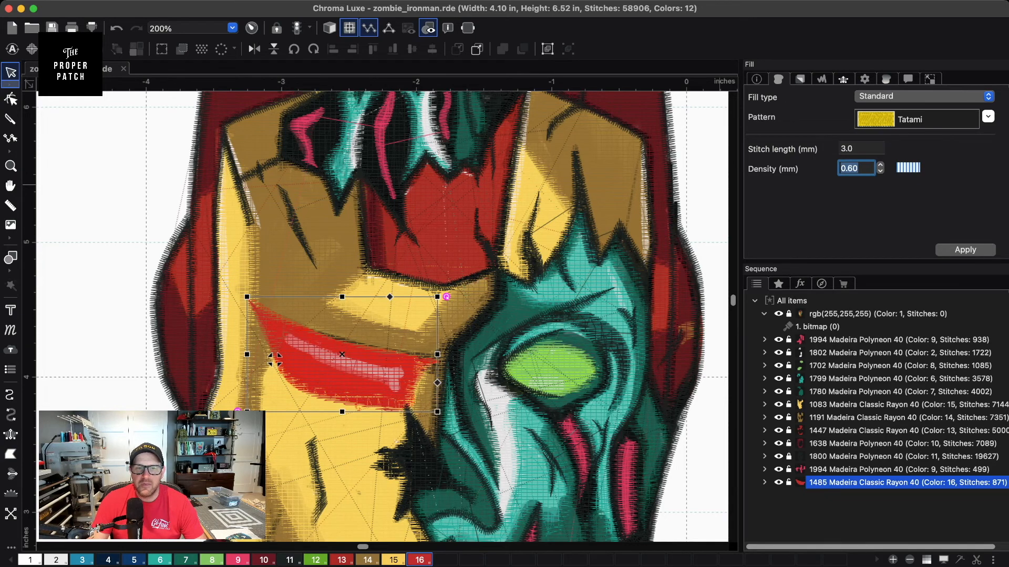
pyautogui.press('Return')
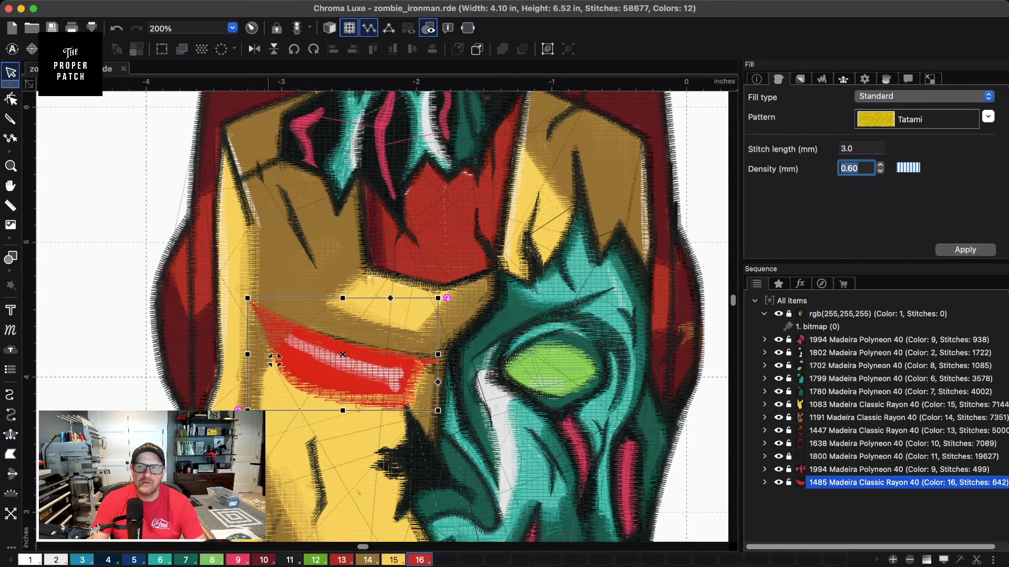
# - Turn on the realistic preview and loosen the red eye fill's density to 0.70 mm
pyautogui.click(330, 28)
pyautogui.scroll(-3, 312, 346)
pyautogui.scroll(3, 312, 345)
pyautogui.click(880, 165)
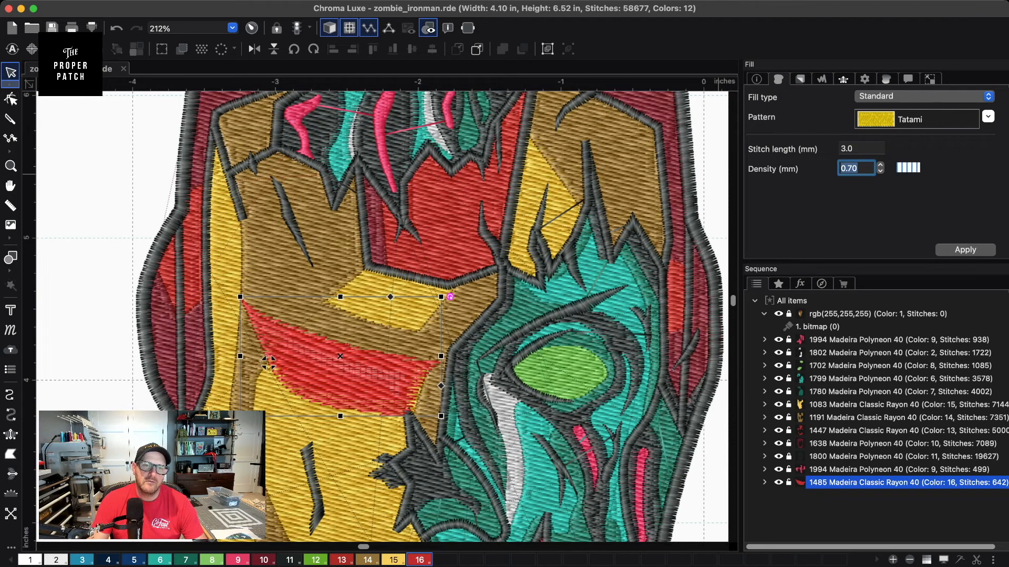
pyautogui.press('Return')
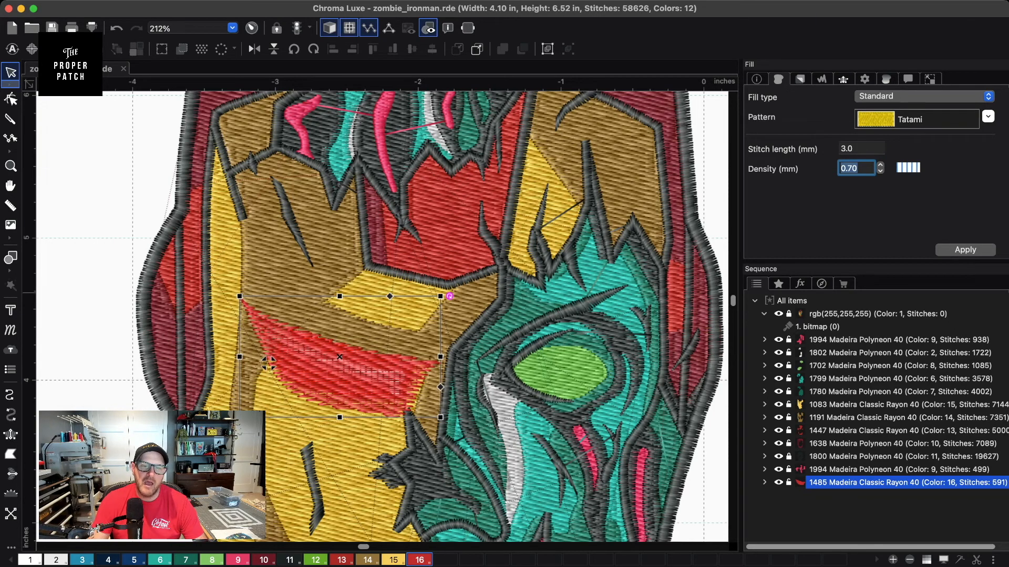
# - Trace a second, slightly smaller colour 16 complex fill over the solid core of the red eye, inside the loose glow, with the realistic preview off
pyautogui.press('Escape')
pyautogui.scroll(-2, 268, 362)
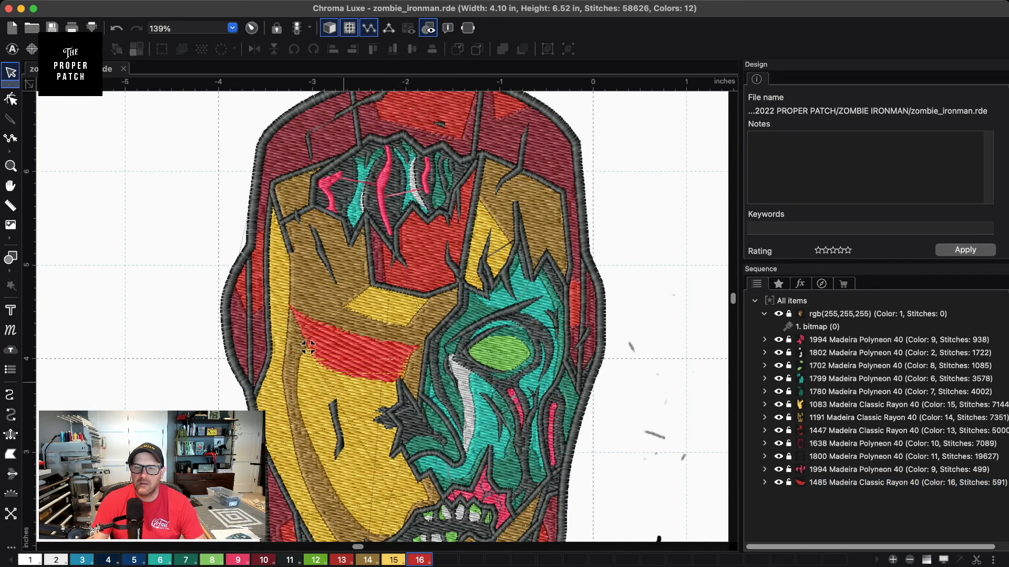
pyautogui.scroll(3, 308, 347)
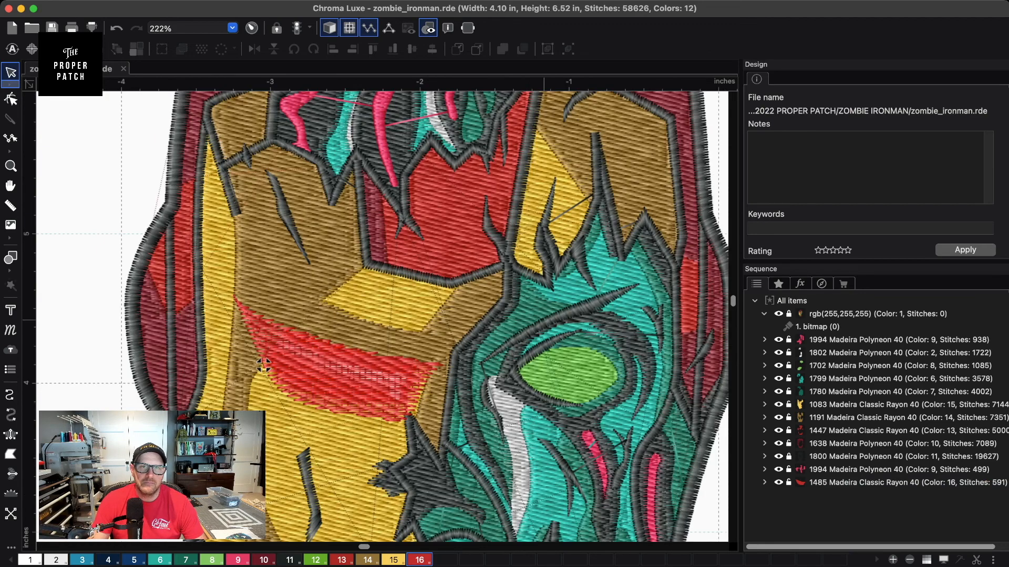
pyautogui.click(263, 366)
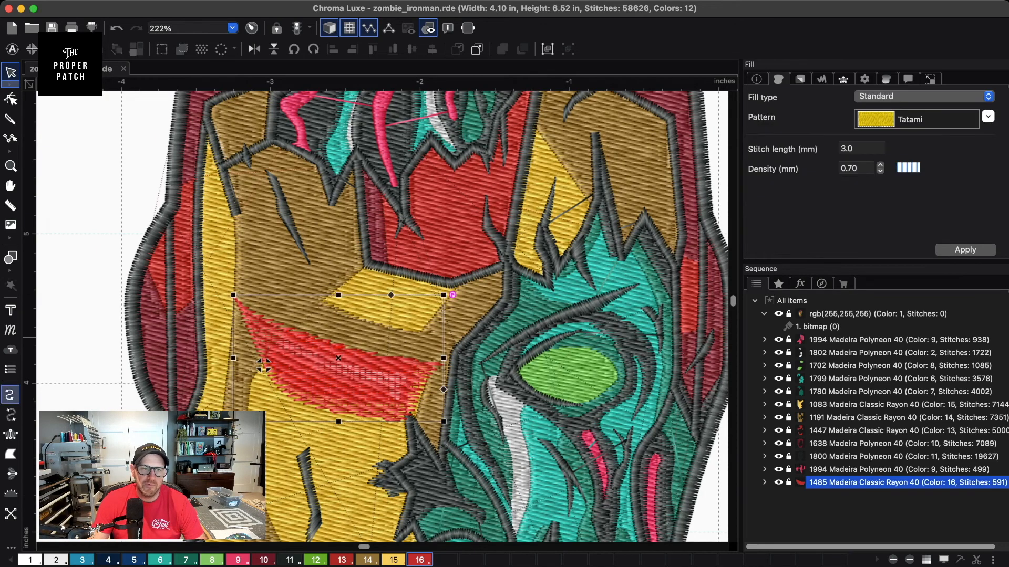
pyautogui.click(11, 454)
pyautogui.click(329, 28)
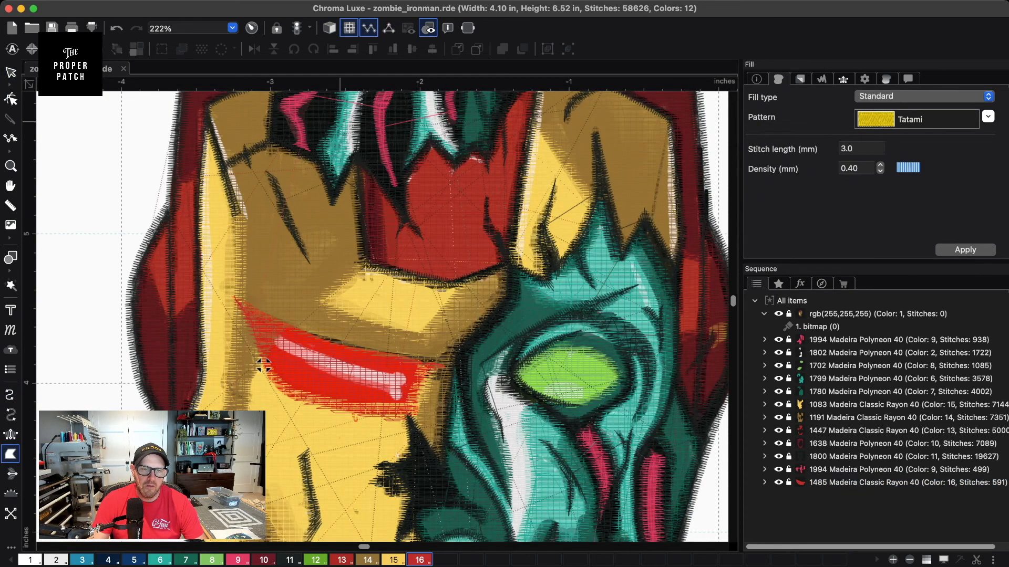
pyautogui.scroll(2, 381, 316)
pyautogui.click(216, 320)
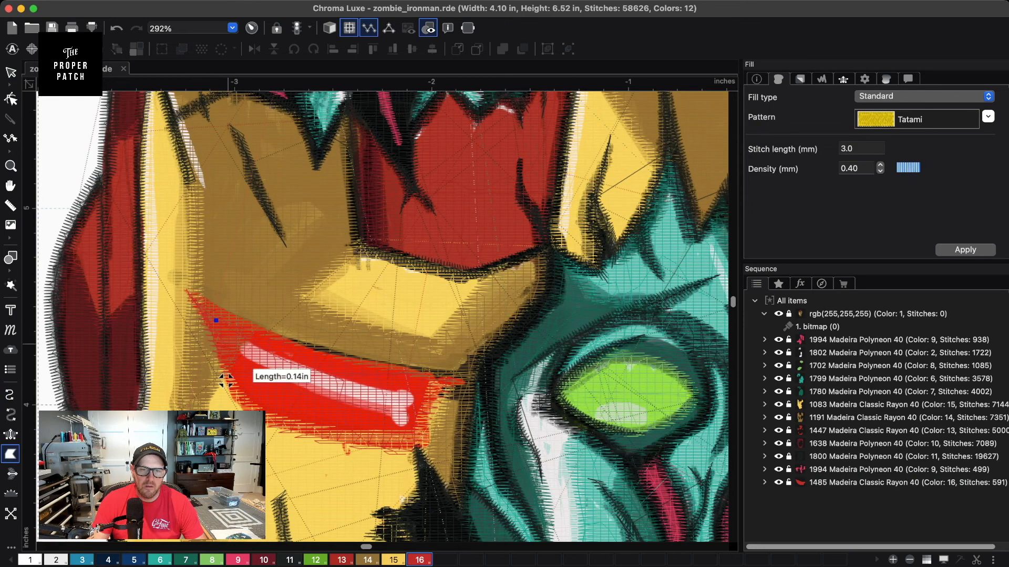
pyautogui.click(237, 372)
pyautogui.click(261, 402)
pyautogui.click(317, 424)
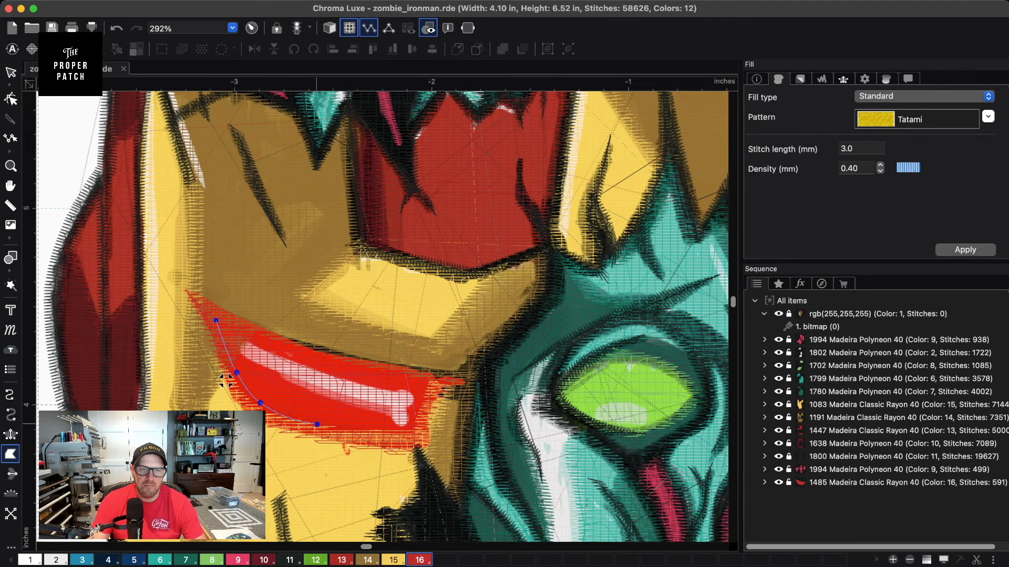
pyautogui.click(410, 432)
pyautogui.click(426, 382)
pyautogui.click(311, 355)
pyautogui.click(234, 326)
pyautogui.click(218, 320)
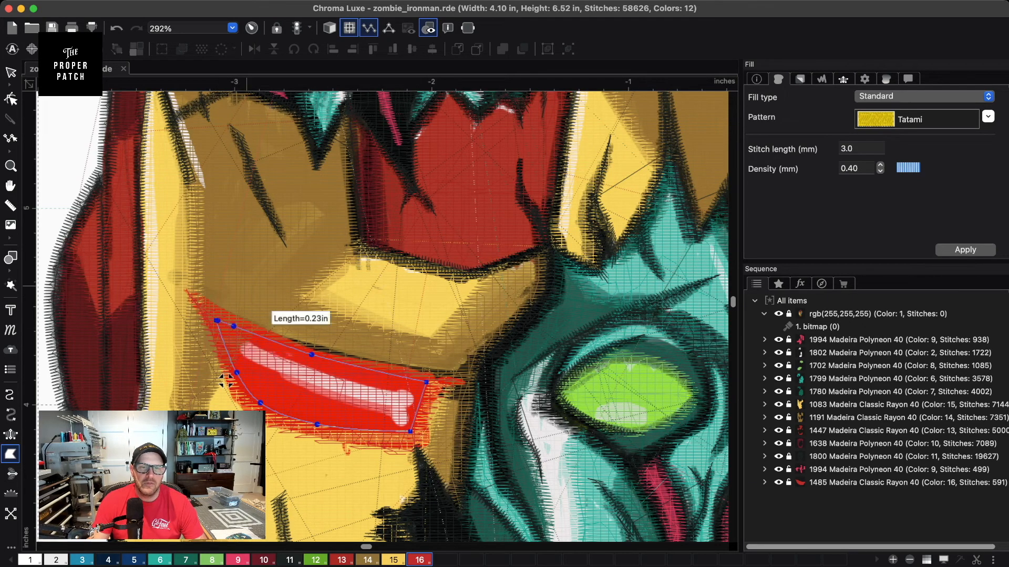
pyautogui.press('Return')
pyautogui.press('Escape')
# - Examine the layered red eye fills against the artwork and in the realistic preview, both close up and across the whole design
pyautogui.click(408, 379)
pyautogui.scroll(-5, 409, 378)
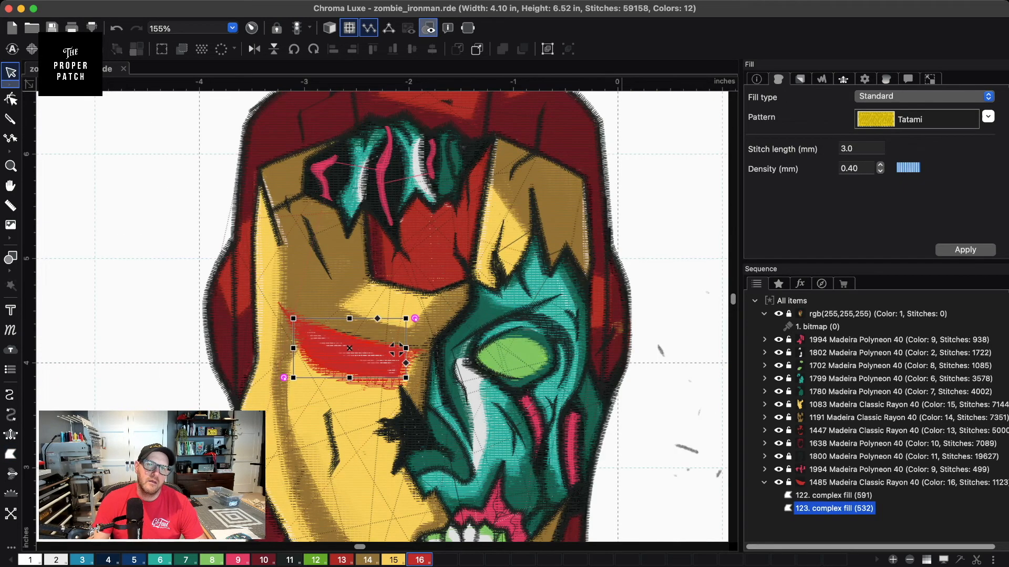
pyautogui.click(329, 28)
pyautogui.press('Escape')
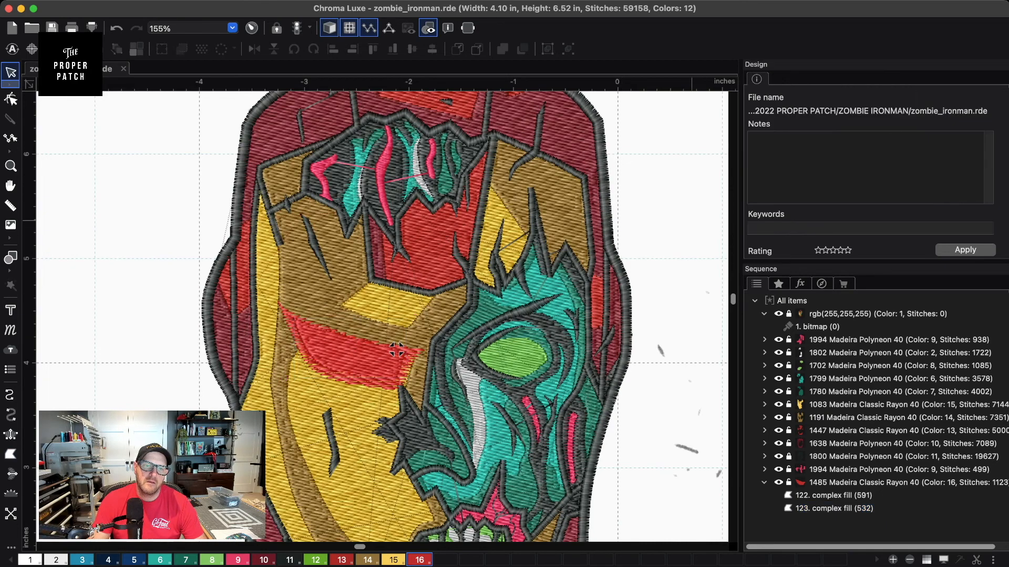
pyautogui.click(329, 28)
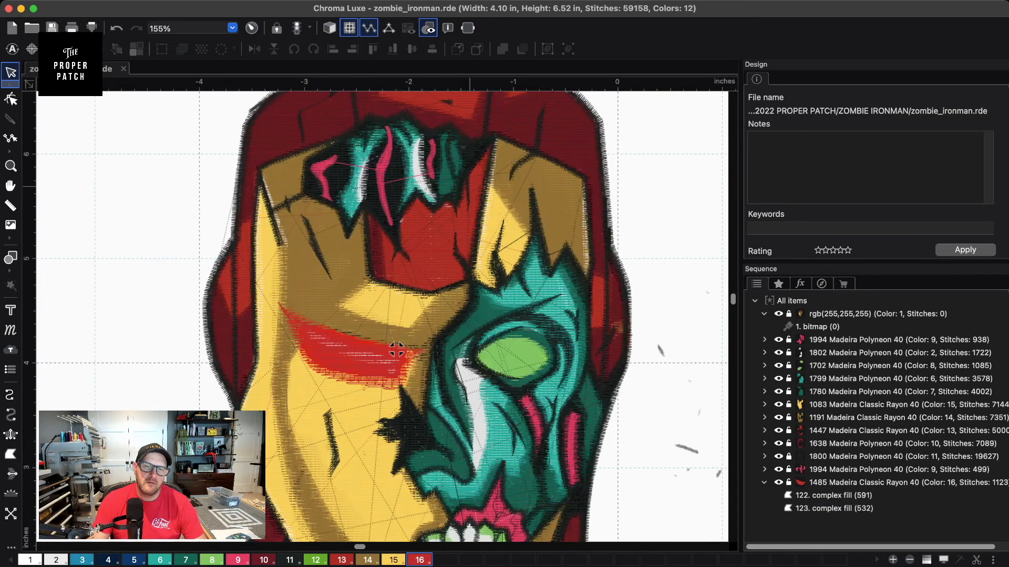
pyautogui.scroll(-5, 387, 328)
pyautogui.scroll(6, 387, 328)
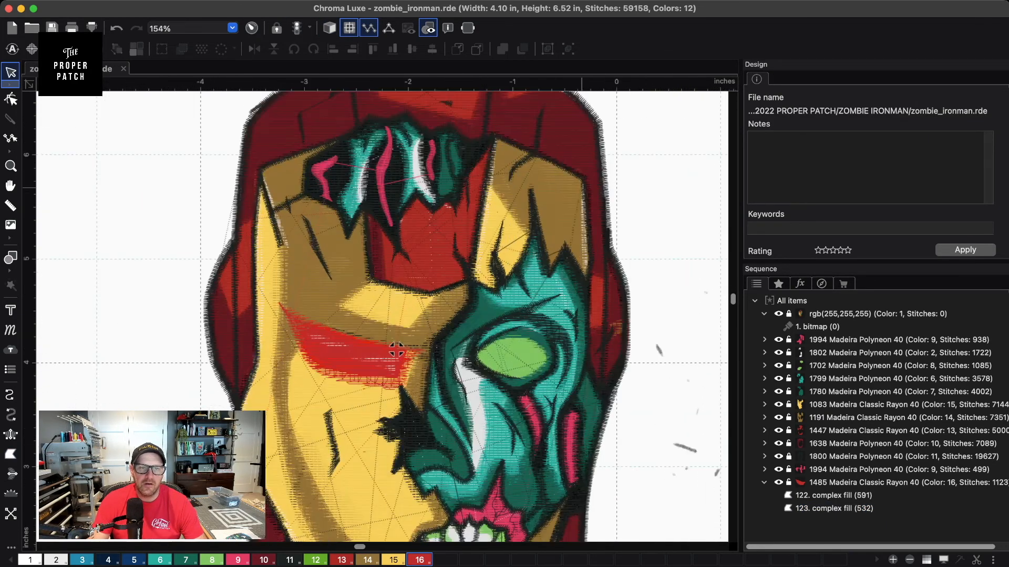
pyautogui.scroll(2, 410, 380)
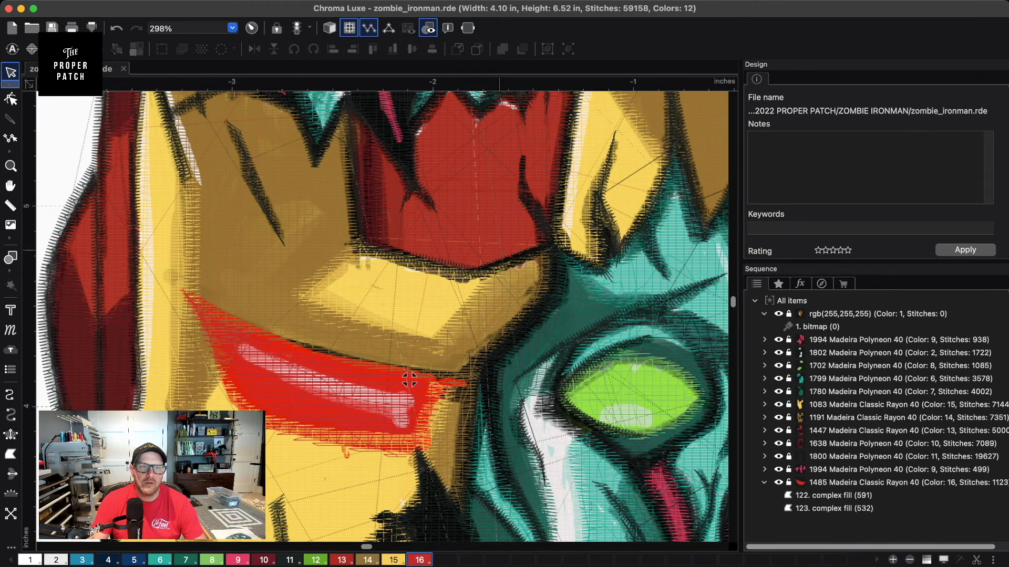
pyautogui.click(389, 465)
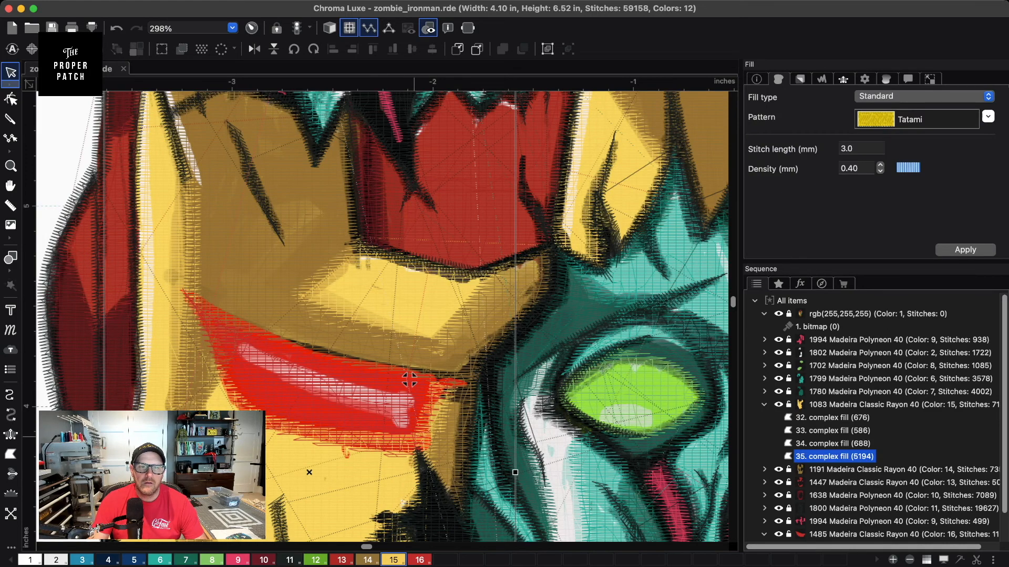
pyautogui.press('Escape')
pyautogui.scroll(-3, 337, 235)
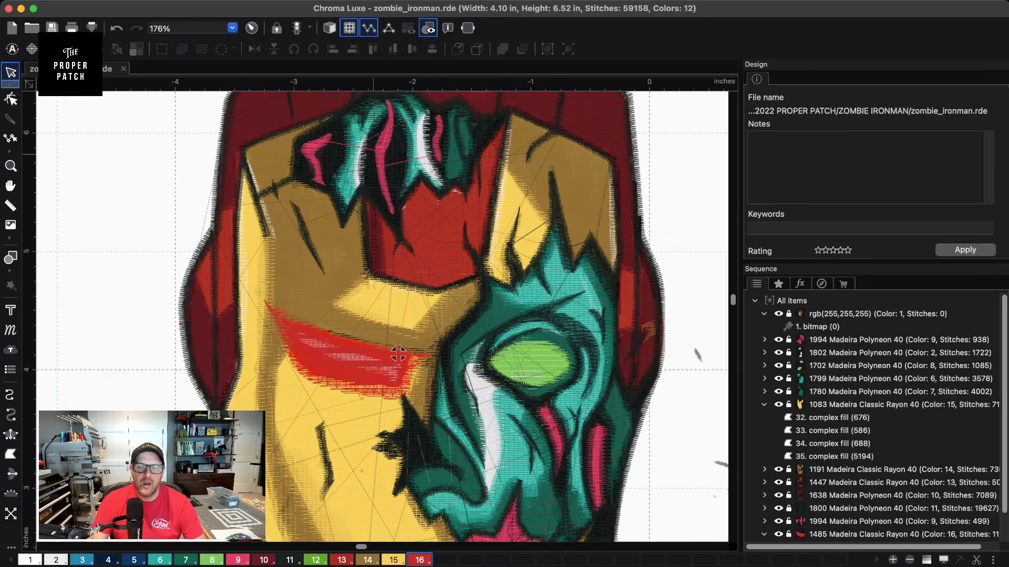
pyautogui.click(330, 28)
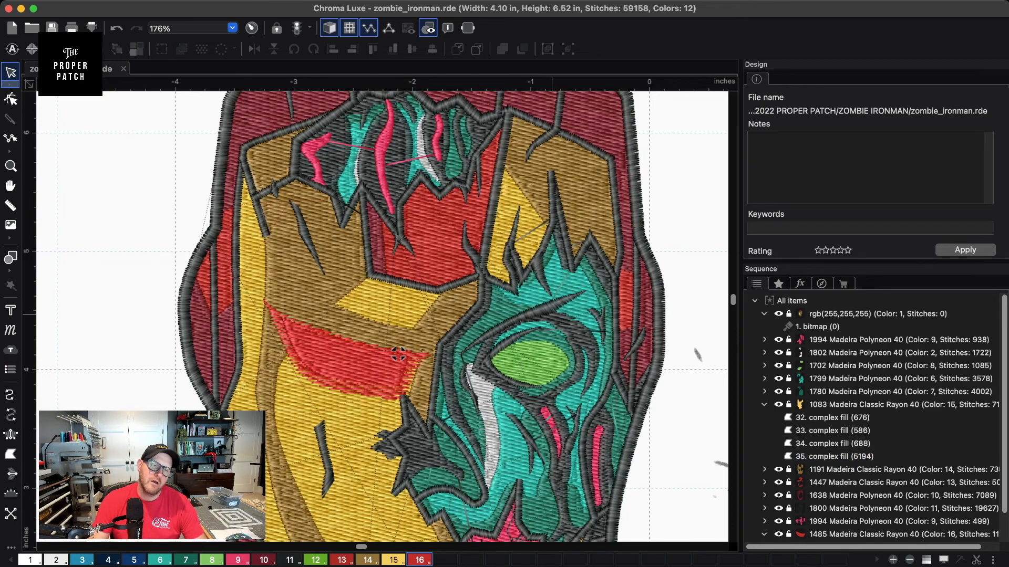
pyautogui.scroll(-4, 398, 355)
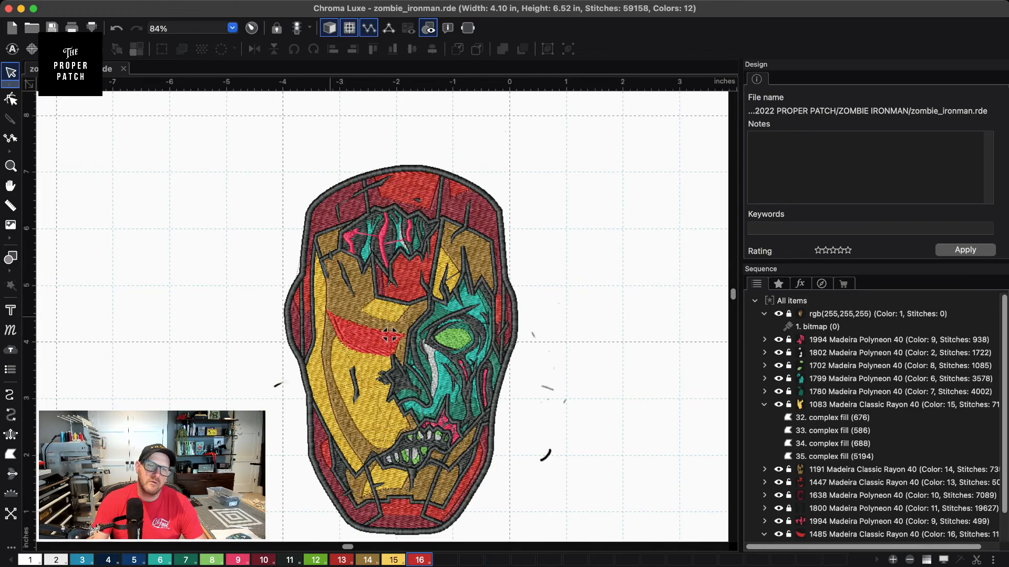
pyautogui.scroll(6, 389, 335)
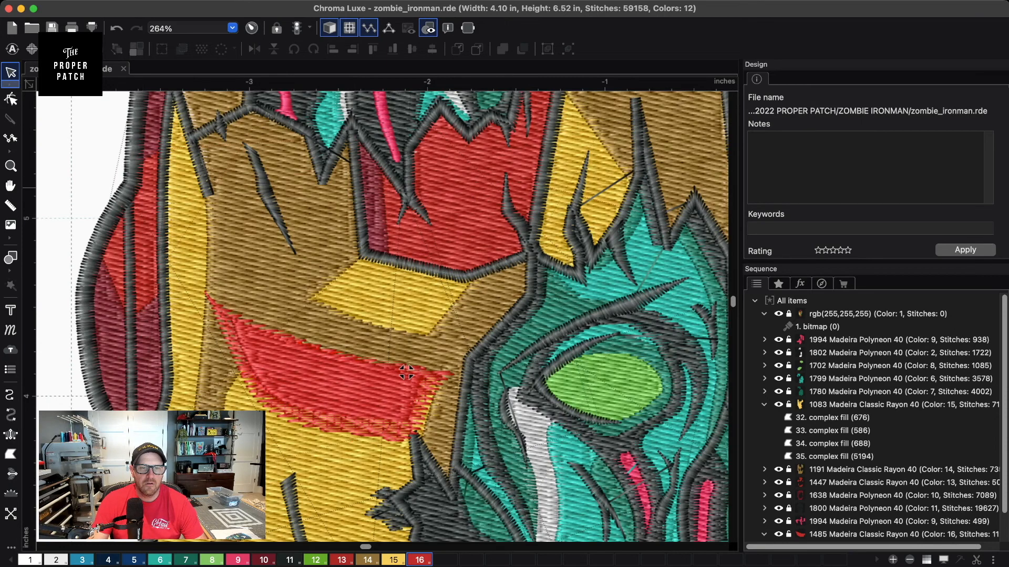
# - Trace a thin dark red colour 10 complex fill as a shadow along the upper edge of the red eye
pyautogui.click(11, 455)
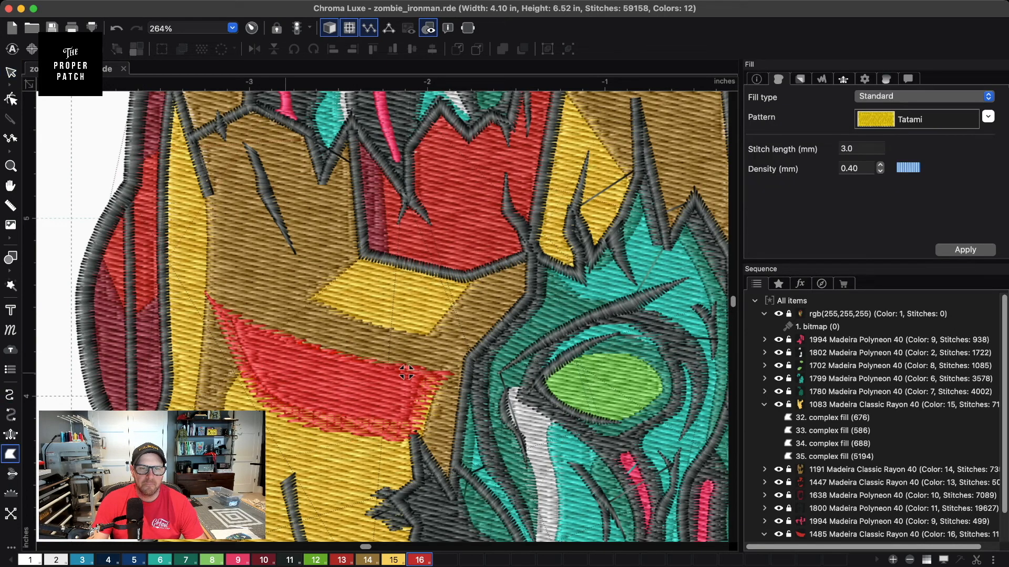
pyautogui.click(264, 560)
pyautogui.click(222, 314)
pyautogui.click(257, 341)
pyautogui.click(321, 363)
pyautogui.click(399, 379)
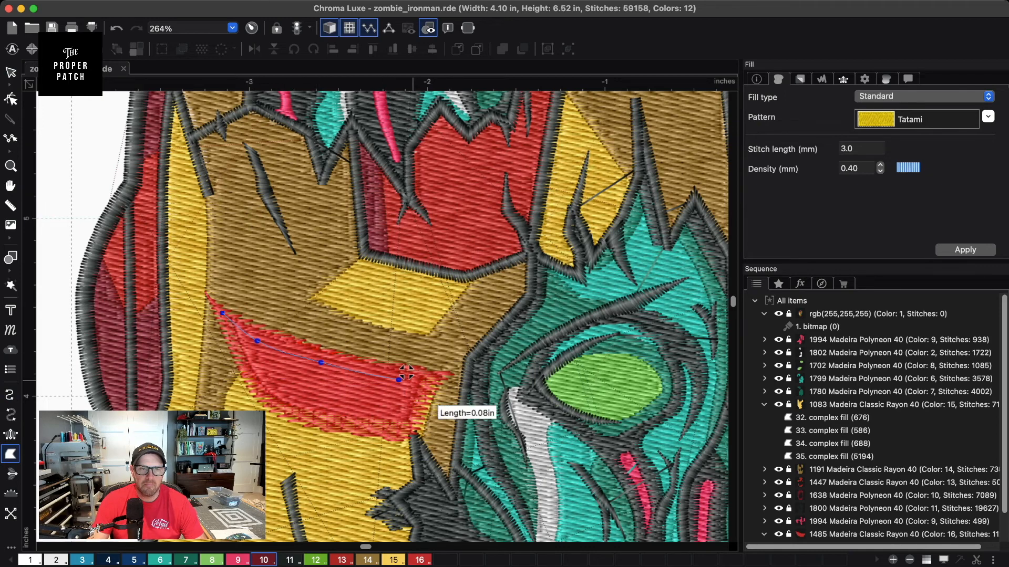
pyautogui.click(443, 377)
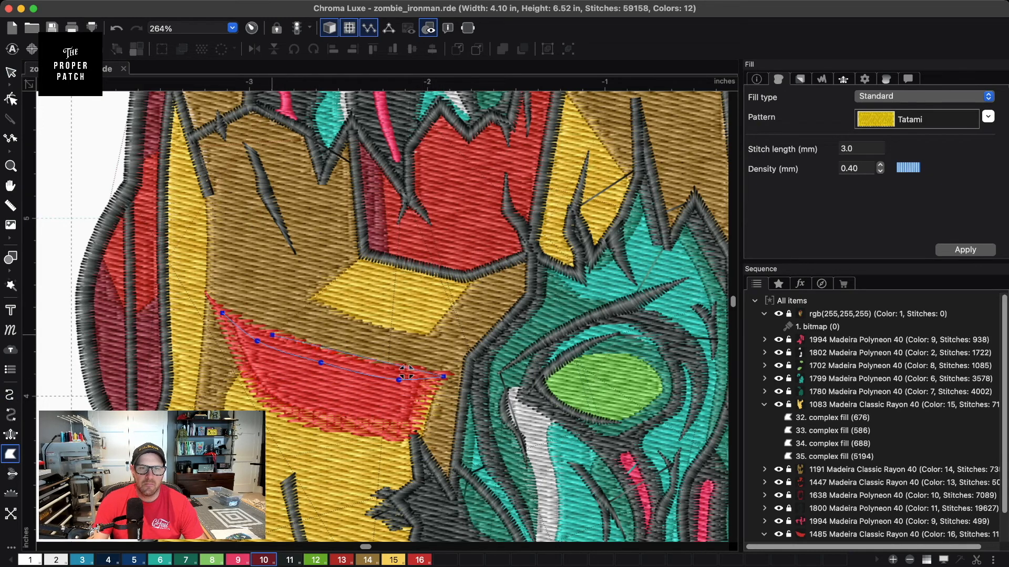
pyautogui.click(272, 334)
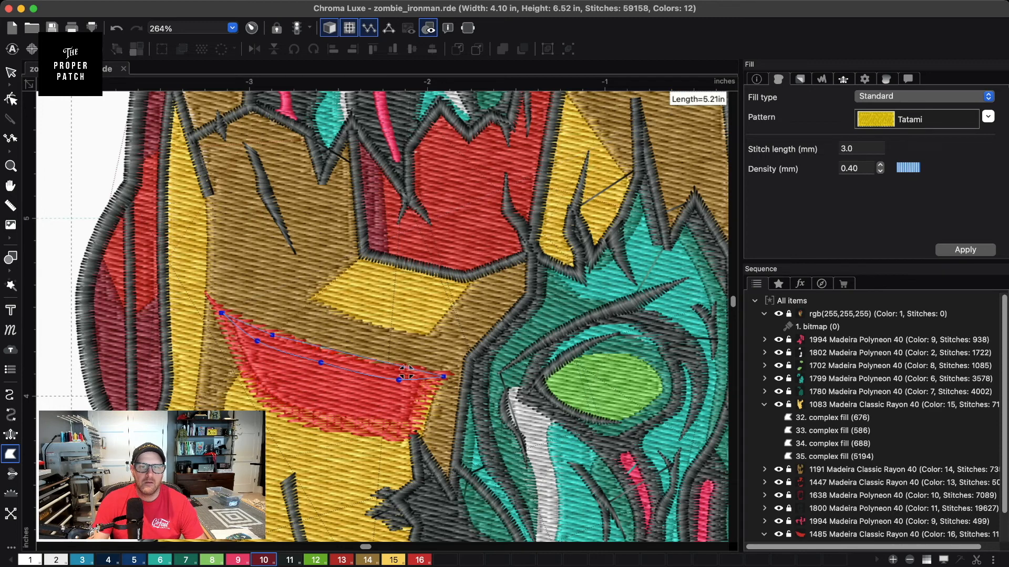
pyautogui.press('Return')
pyautogui.click(10, 72)
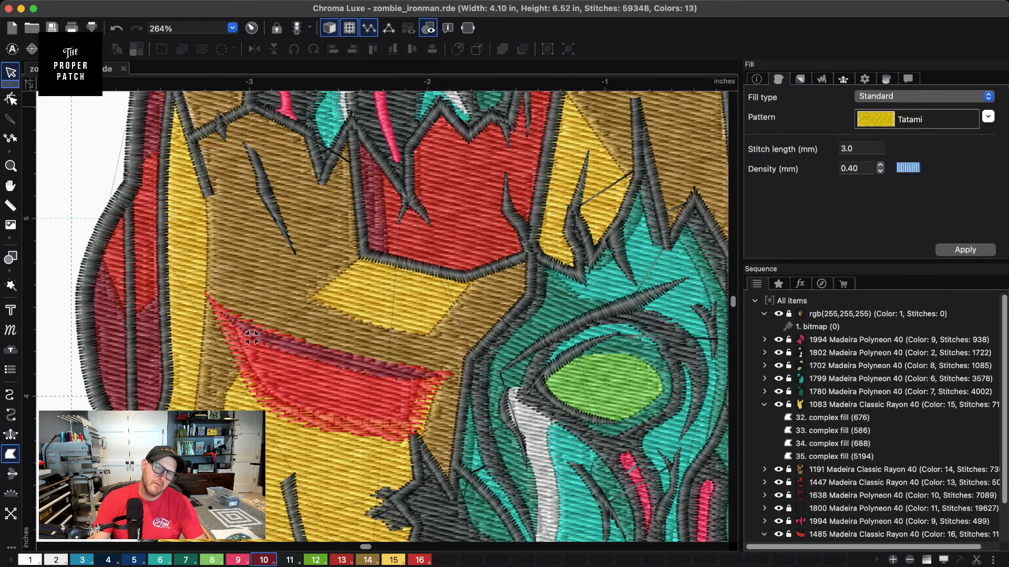
# - Trace a thin black colour 11 complex fill as an outline above the dark red shadow, running from the eye's outer point to the black nose outline
pyautogui.scroll(-5, 331, 325)
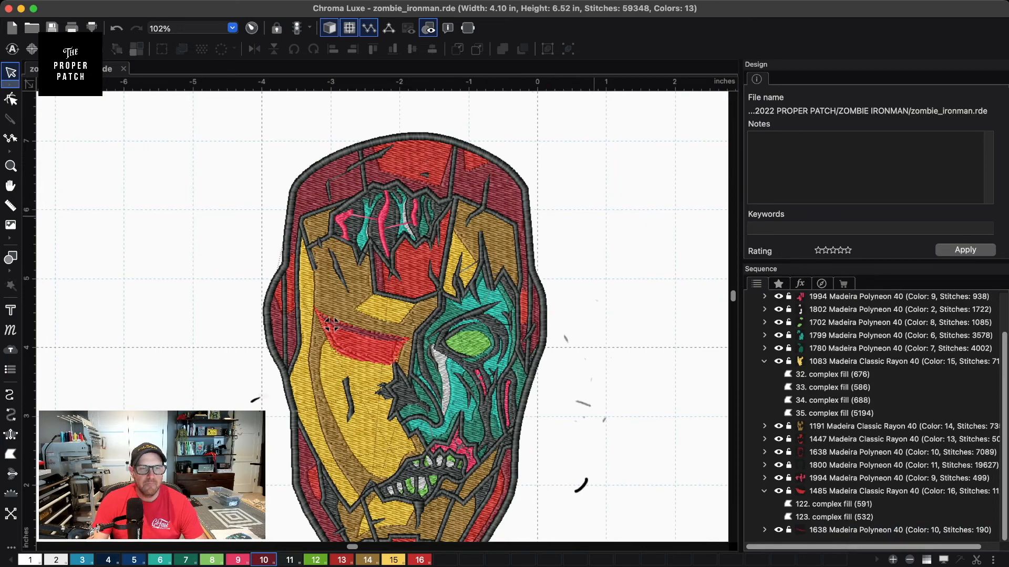
pyautogui.scroll(5, 331, 324)
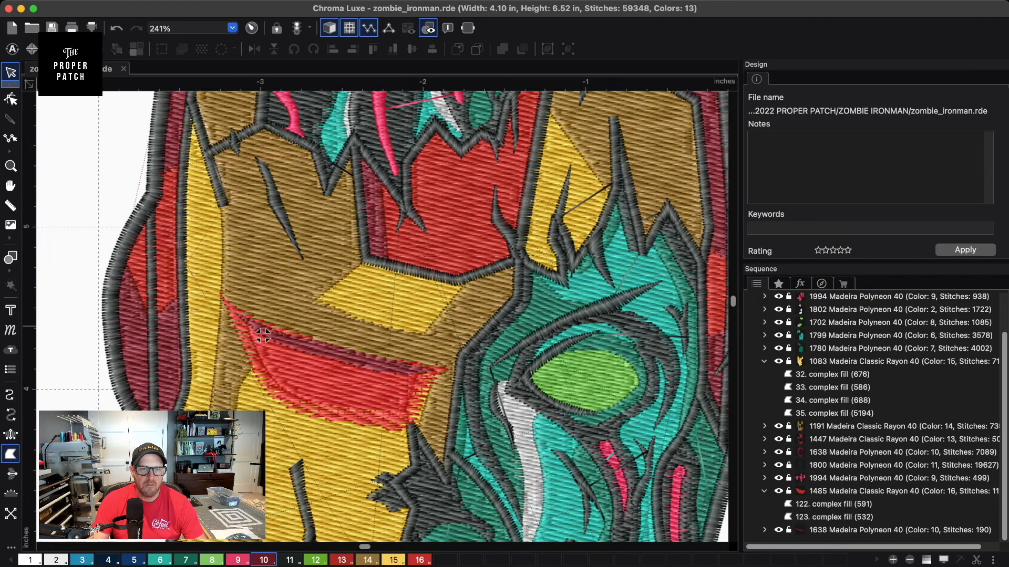
pyautogui.click(10, 454)
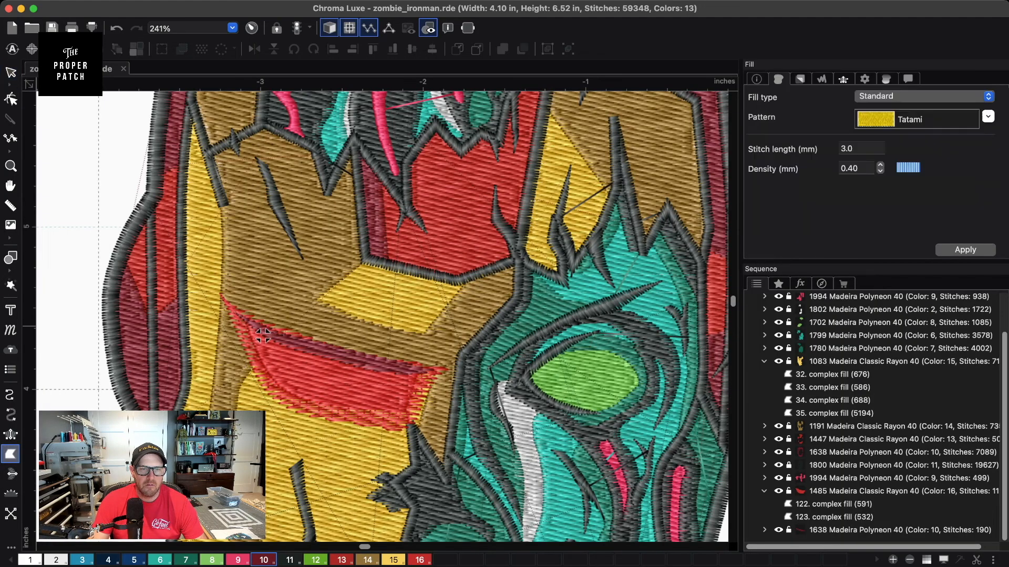
pyautogui.click(289, 560)
pyautogui.click(235, 310)
pyautogui.click(290, 336)
pyautogui.click(366, 357)
pyautogui.click(424, 369)
pyautogui.click(459, 366)
pyautogui.click(461, 358)
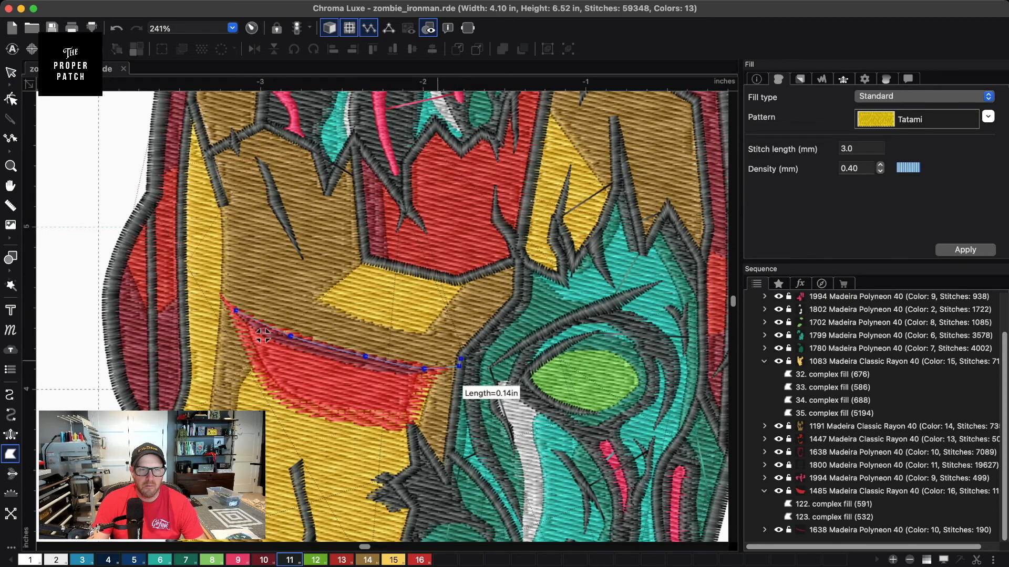
pyautogui.rightClick(426, 363)
pyautogui.rightClick(364, 351)
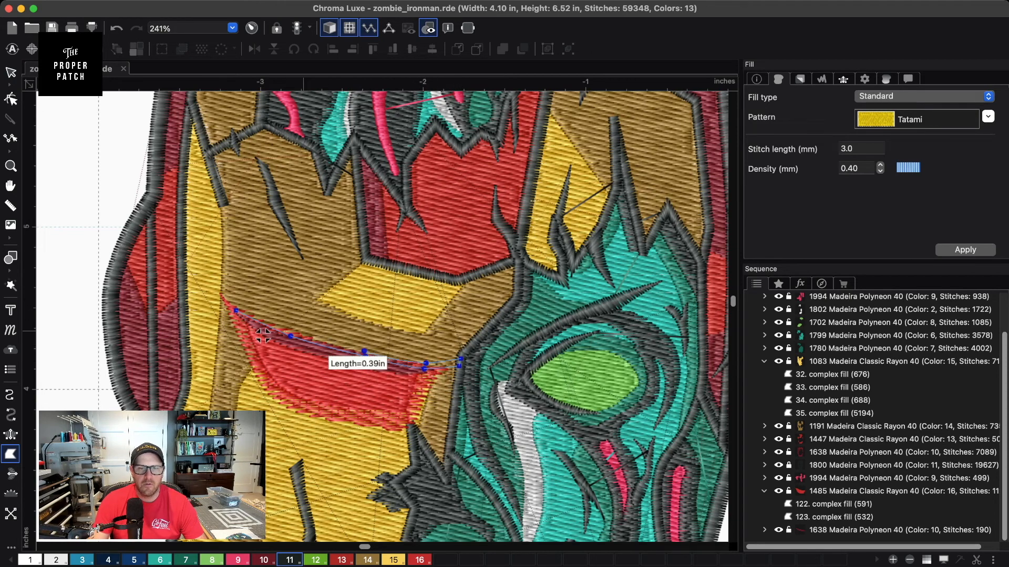
pyautogui.rightClick(292, 331)
pyautogui.rightClick(235, 310)
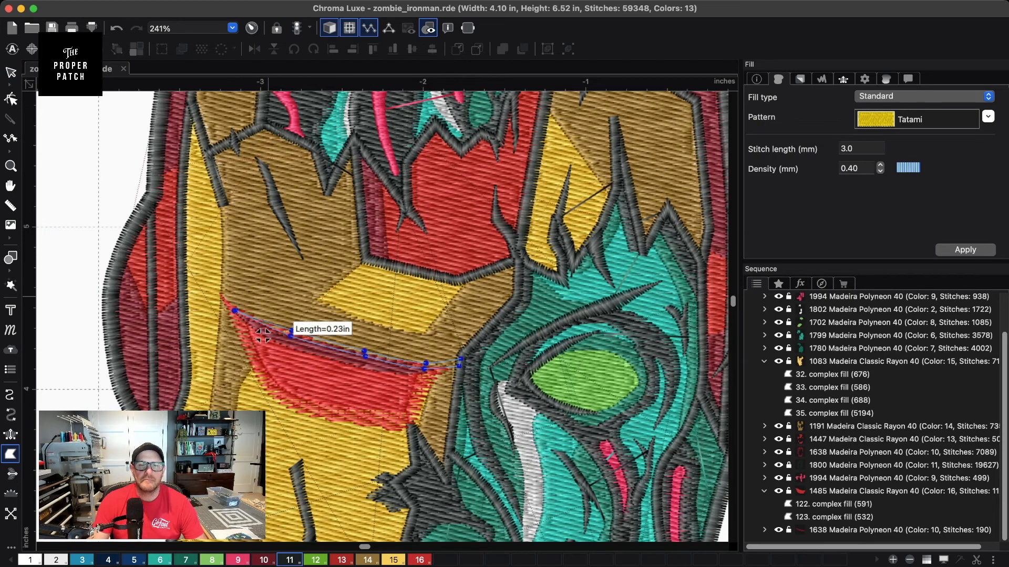
pyautogui.press('Return')
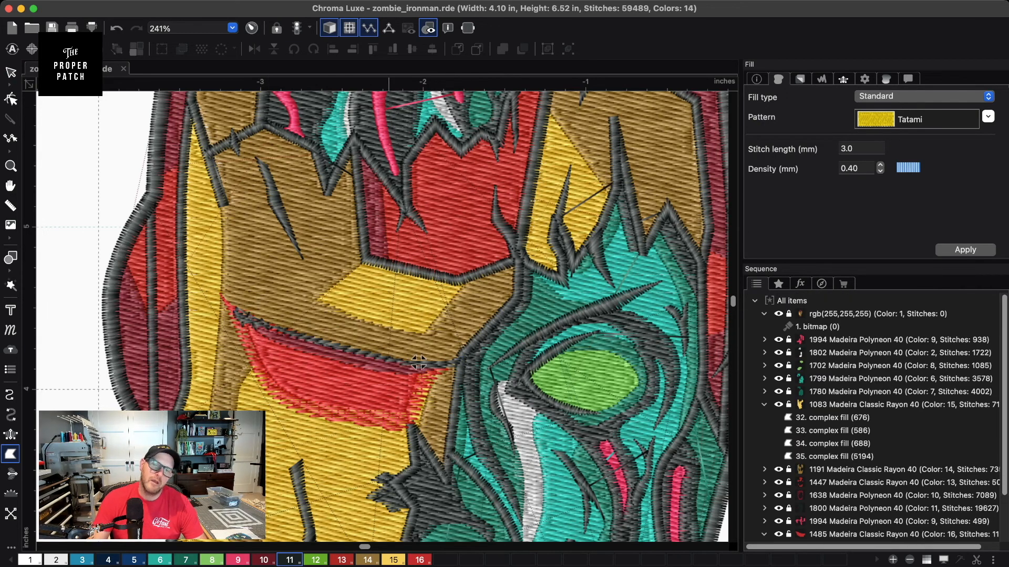
pyautogui.press('Escape')
# - Move the thin black outline above the red eye into the existing colour 11 group in the sequence
pyautogui.scroll(-5, 419, 362)
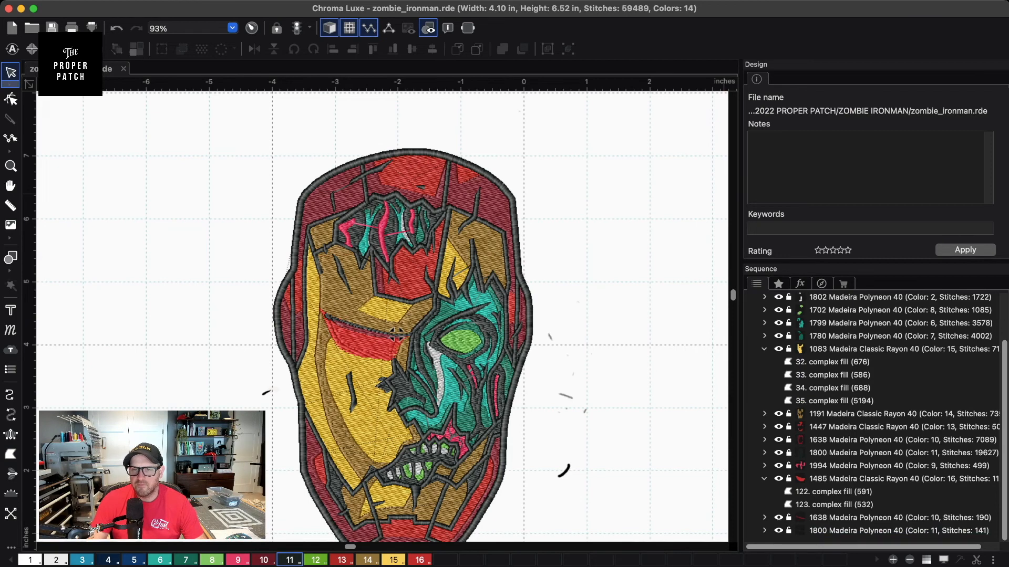
pyautogui.click(398, 334)
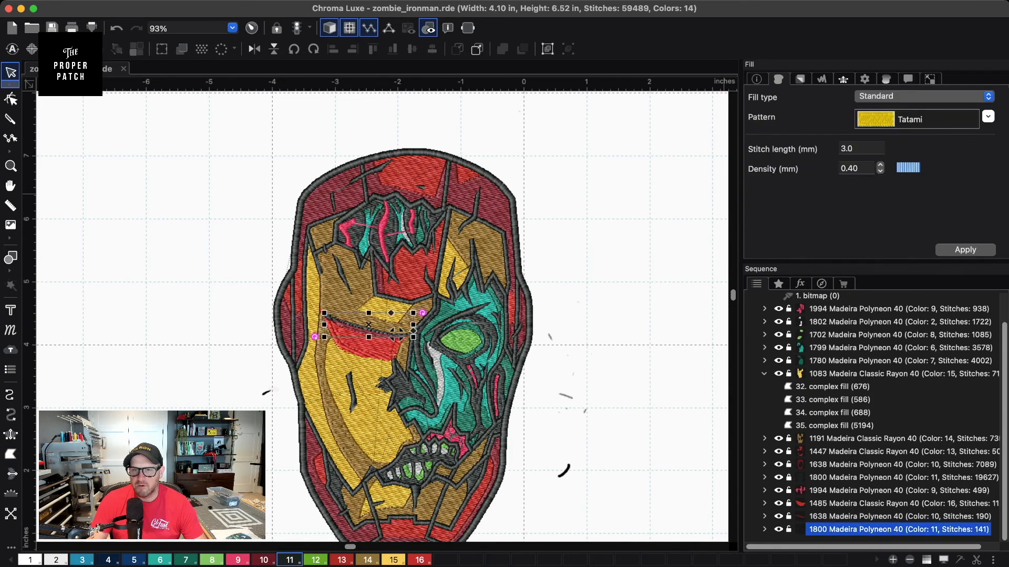
pyautogui.press('Escape')
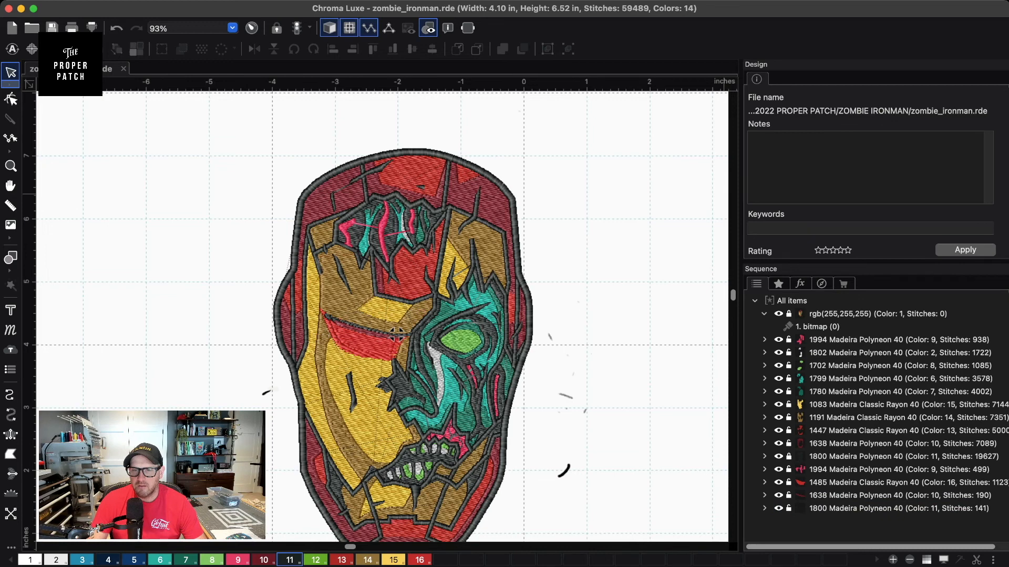
pyautogui.click(398, 333)
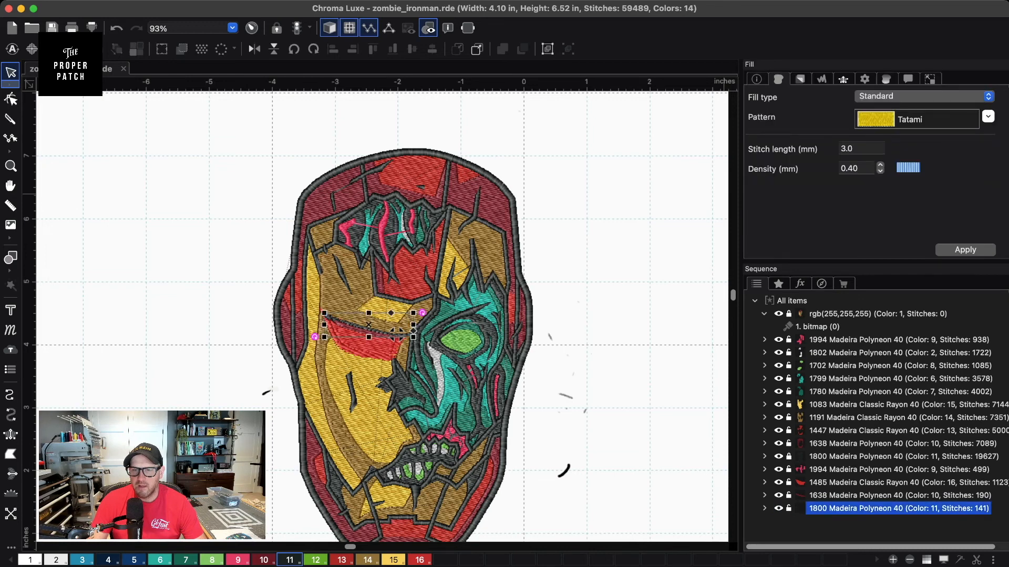
pyautogui.click(398, 334)
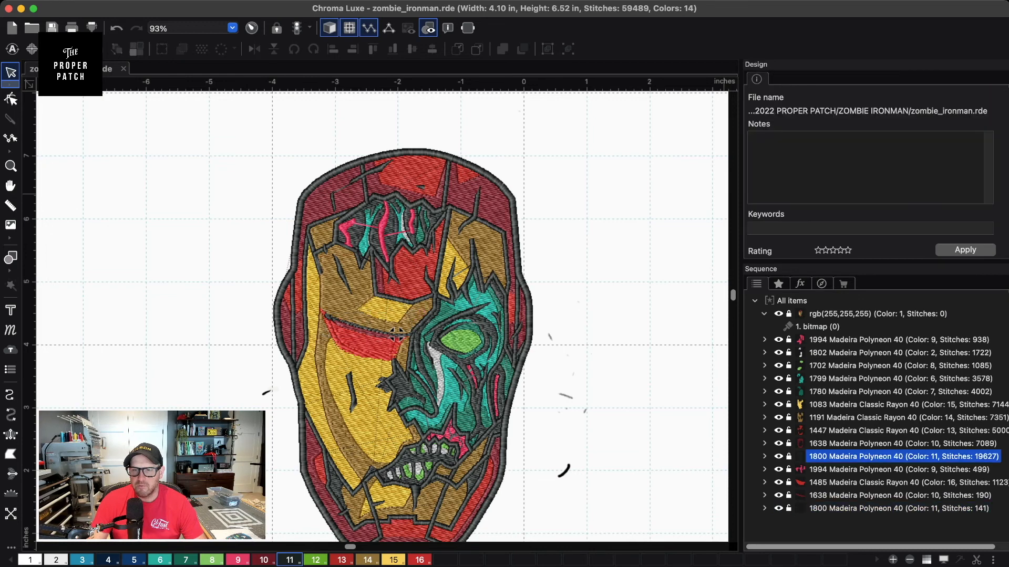
pyautogui.click(397, 334)
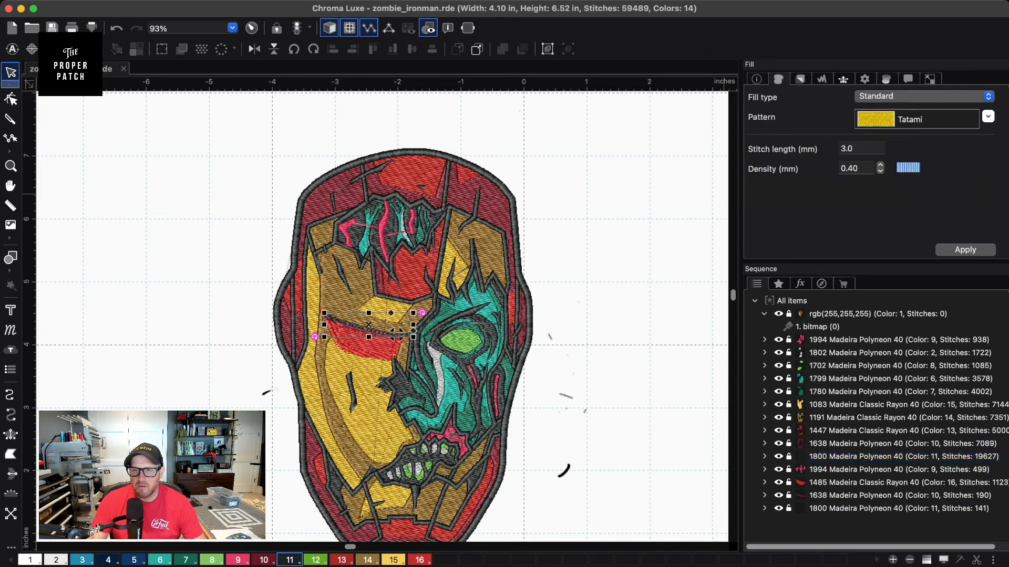
pyautogui.moveTo(898, 509); pyautogui.dragTo(898, 457)
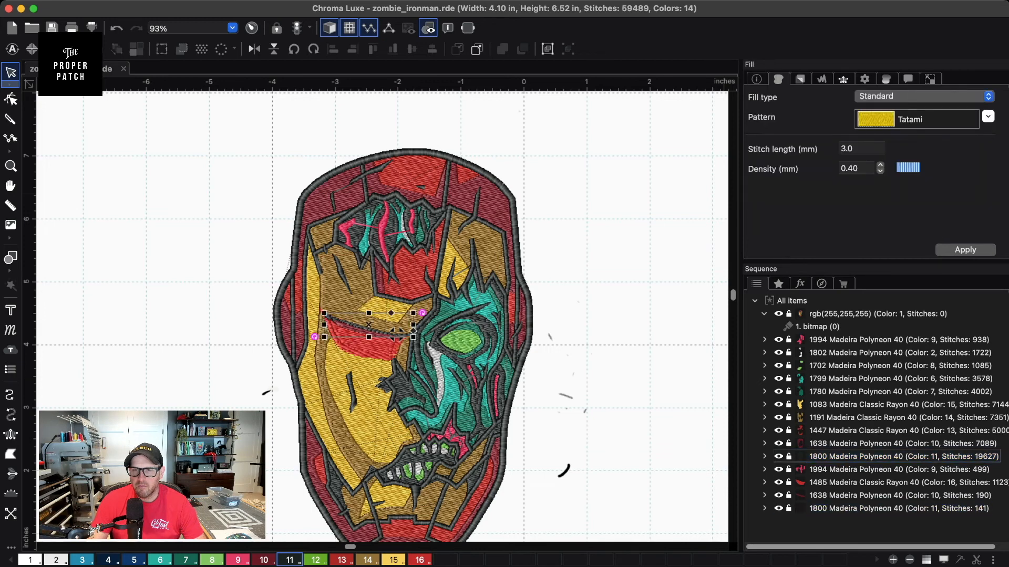
pyautogui.scroll(20, 873, 426)
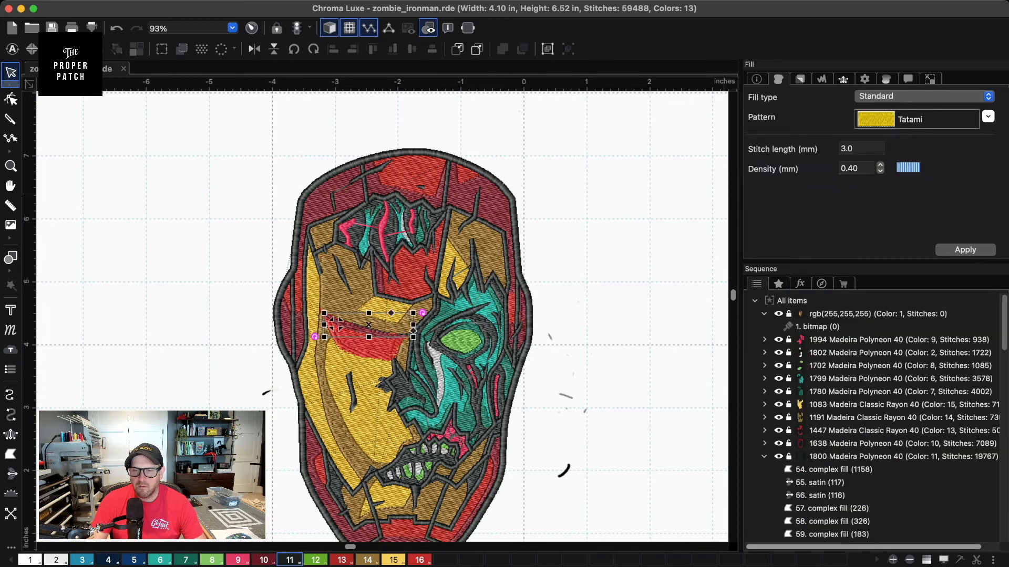
pyautogui.press('Escape')
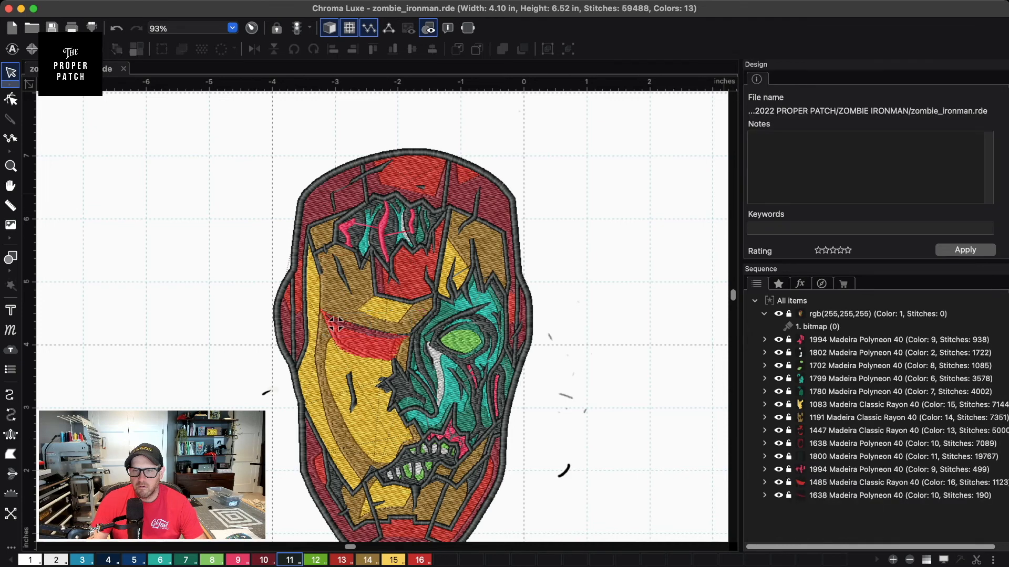
# - Move the dark red shadow along the red eye into the earlier colour 10 group in the sequence
pyautogui.click(336, 324)
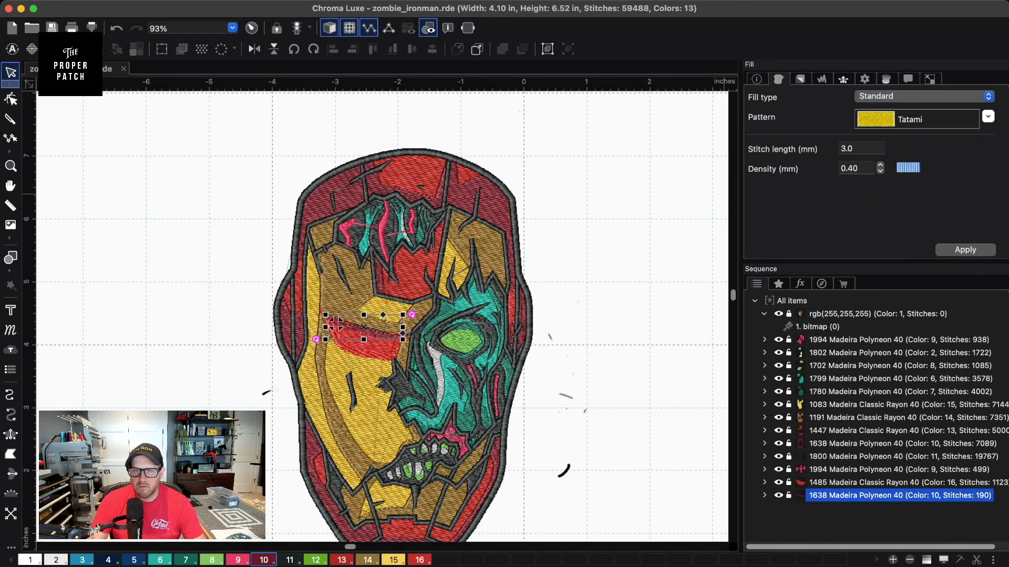
pyautogui.moveTo(862, 495); pyautogui.dragTo(862, 444)
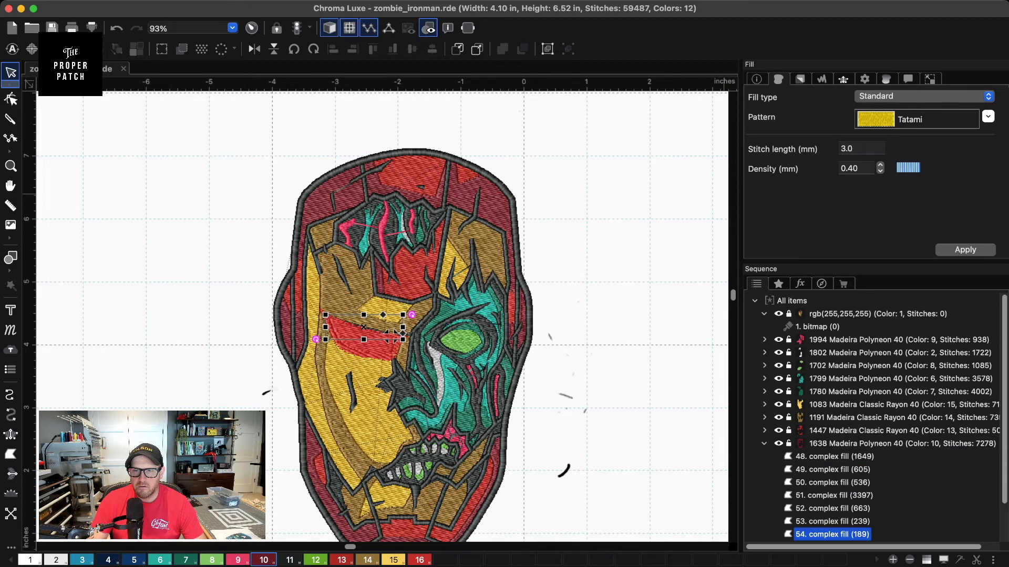
pyautogui.press('Escape')
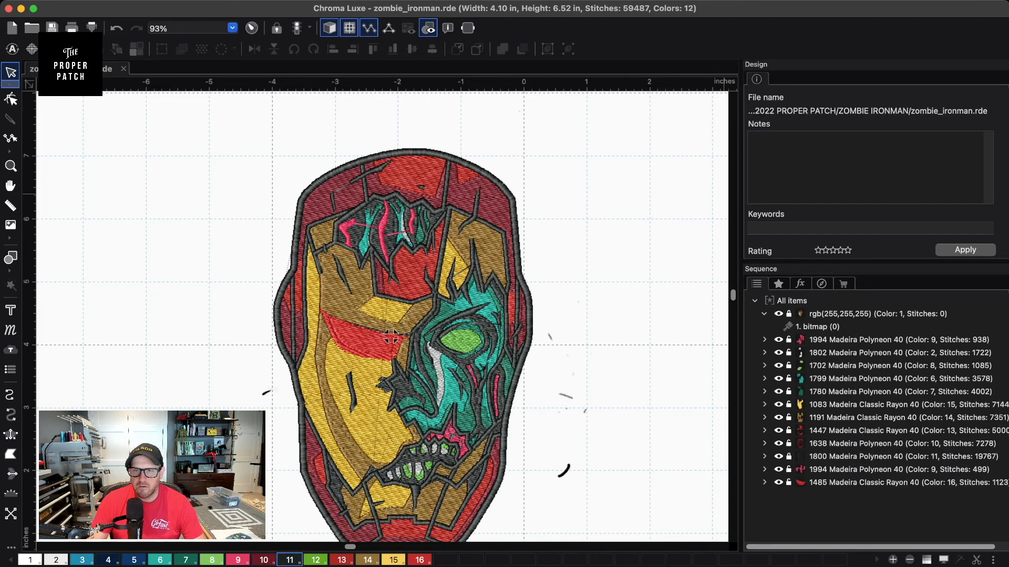
# - Try merging the second colour 9 pink group into the first colour 9 group, and undo the merge
pyautogui.press('Down')
pyautogui.press('Down')
pyautogui.press('Up')
pyautogui.press('Up')
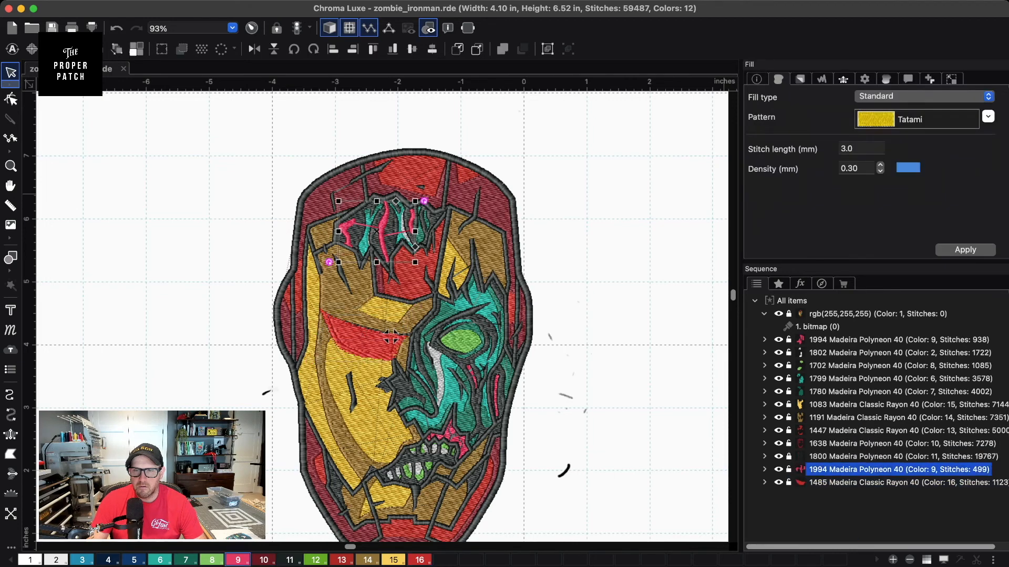
pyautogui.moveTo(862, 457); pyautogui.dragTo(862, 340)
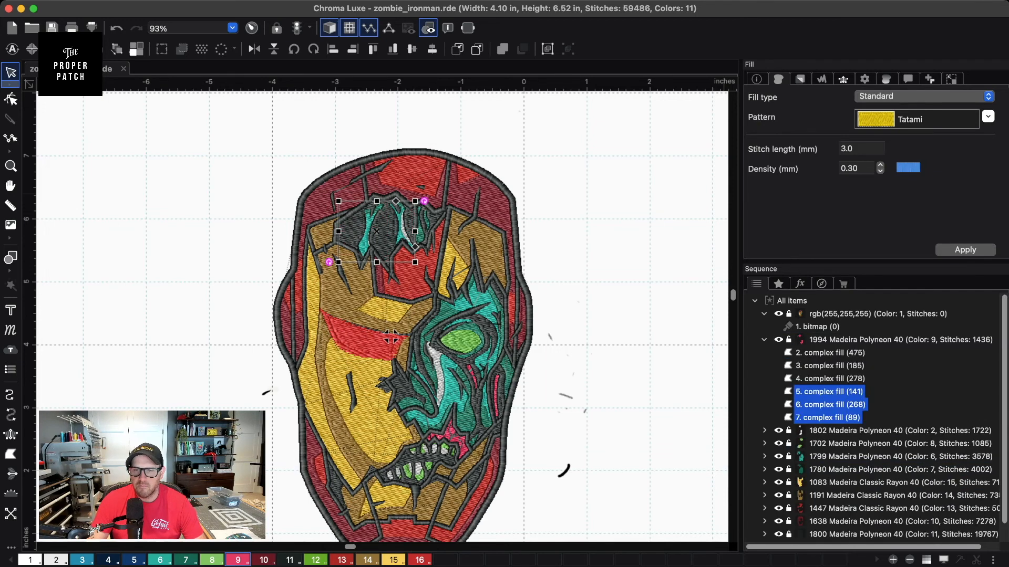
pyautogui.press('super+z')
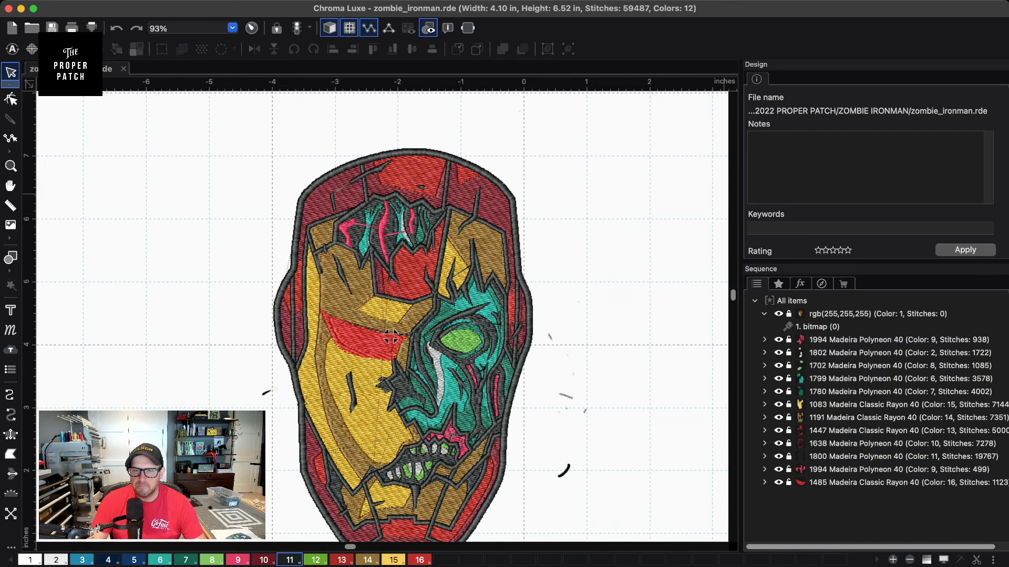
# - Reorder the colour 16 red eye fills in the sequence to sit between the colour 13 and colour 10 groups
pyautogui.click(390, 336)
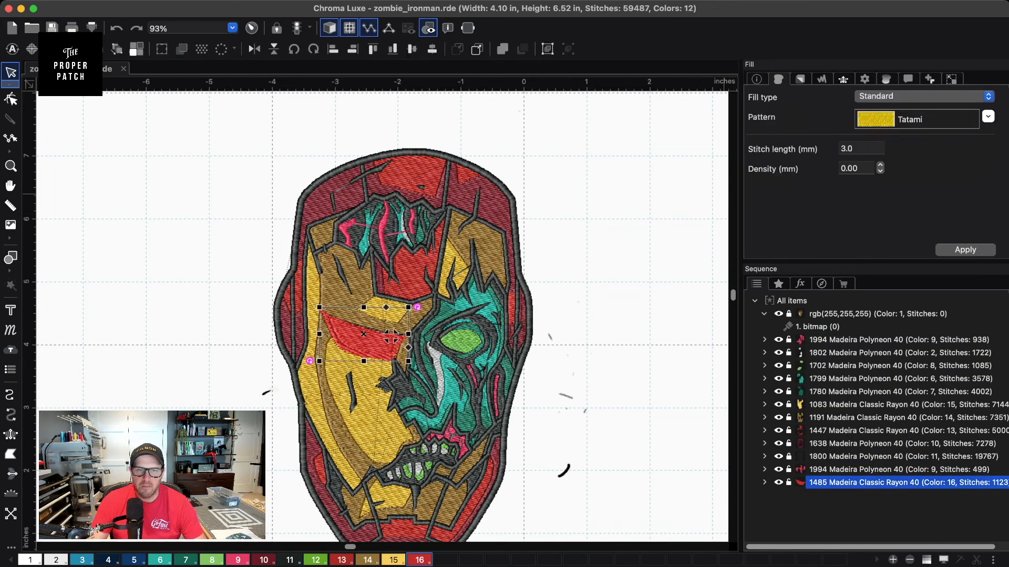
pyautogui.moveTo(861, 482); pyautogui.dragTo(861, 434)
pyautogui.click(702, 484)
pyautogui.scroll(3, 703, 484)
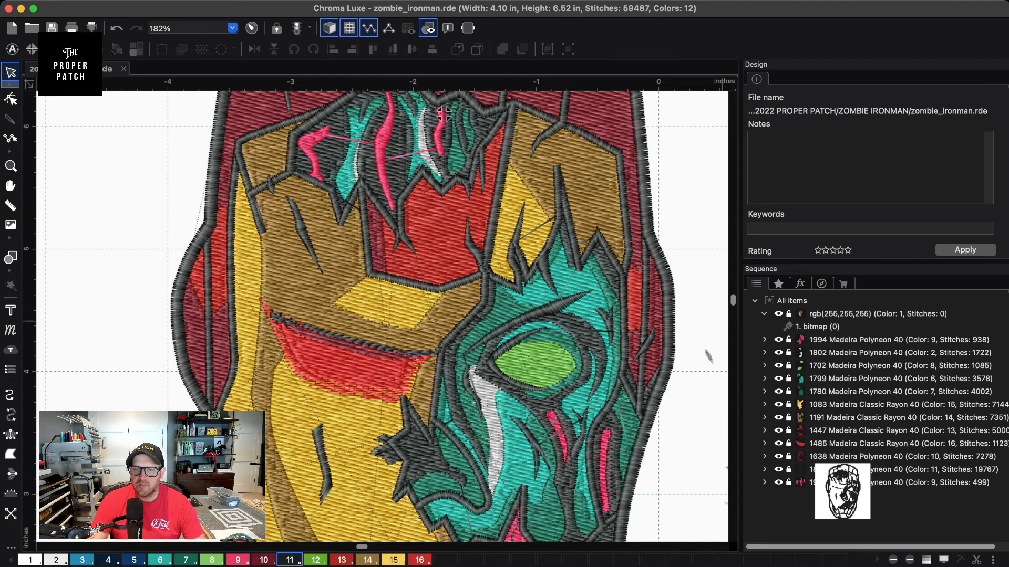
# - Convert the black outline fill above the red eye to satin and check it close up and across the design
pyautogui.click(764, 470)
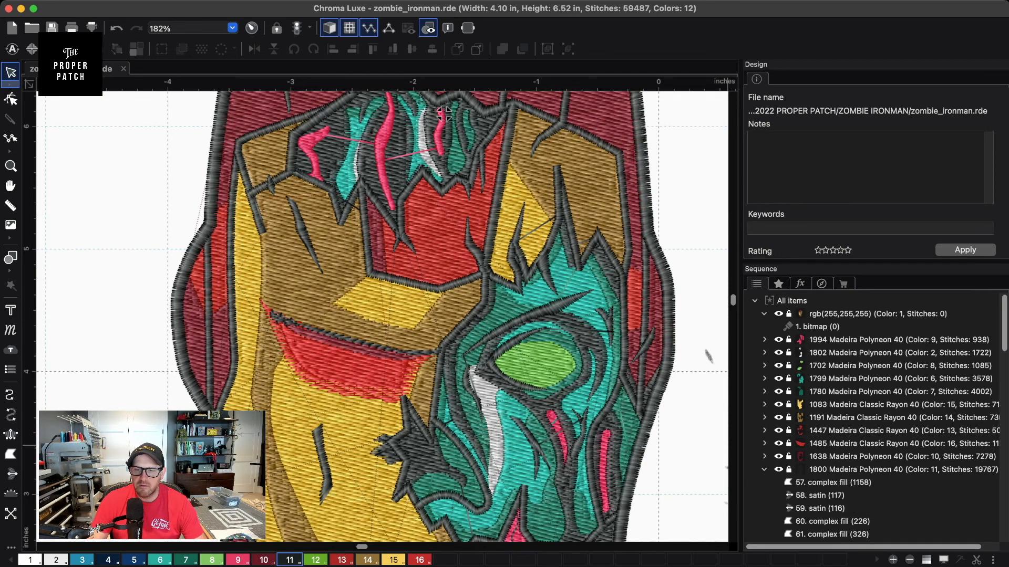
pyautogui.scroll(-10, 872, 415)
pyautogui.click(833, 516)
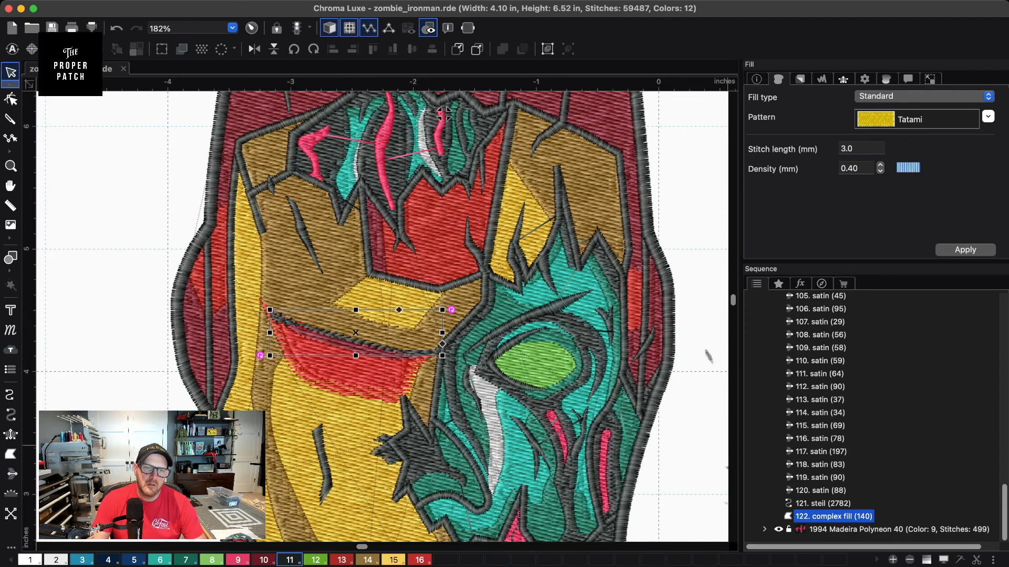
pyautogui.press('s')
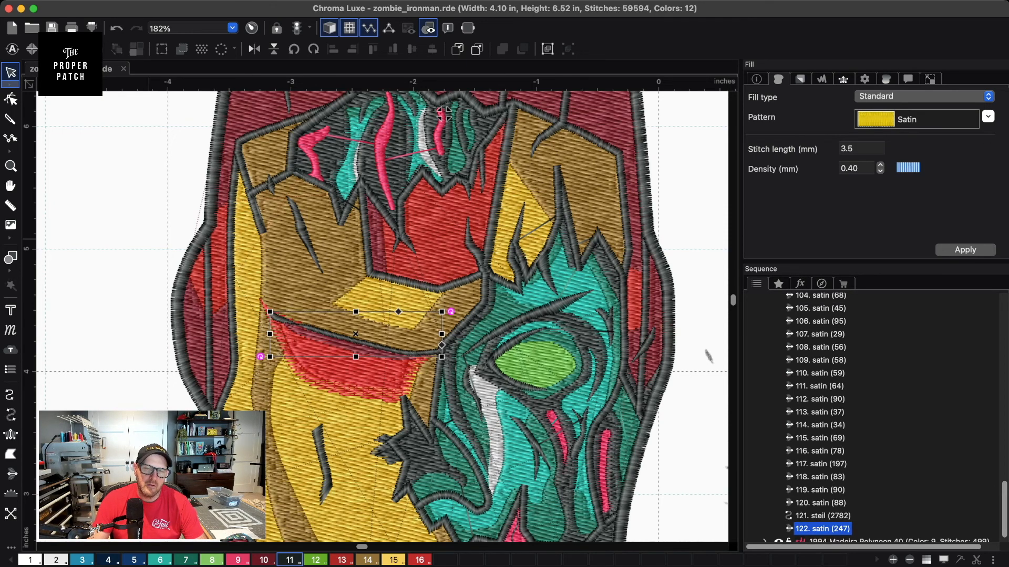
pyautogui.scroll(5, 384, 317)
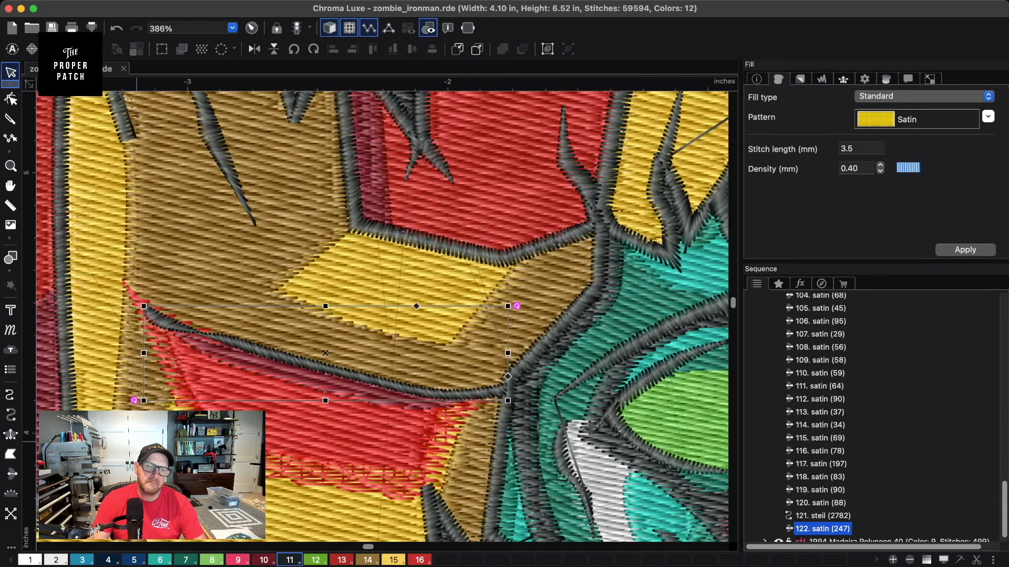
pyautogui.scroll(-8, 375, 320)
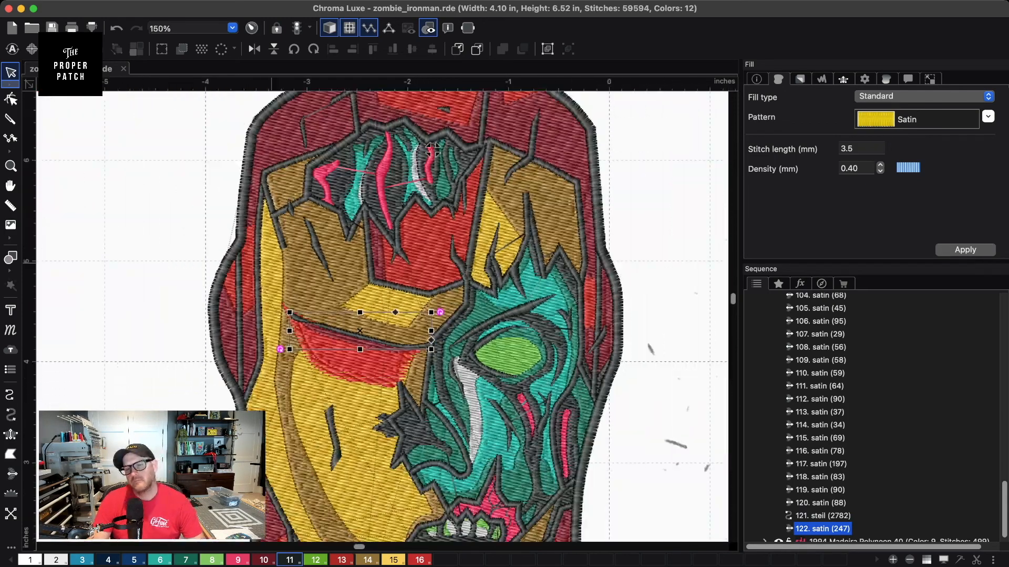
pyautogui.press('Escape')
pyautogui.scroll(-2, 421, 194)
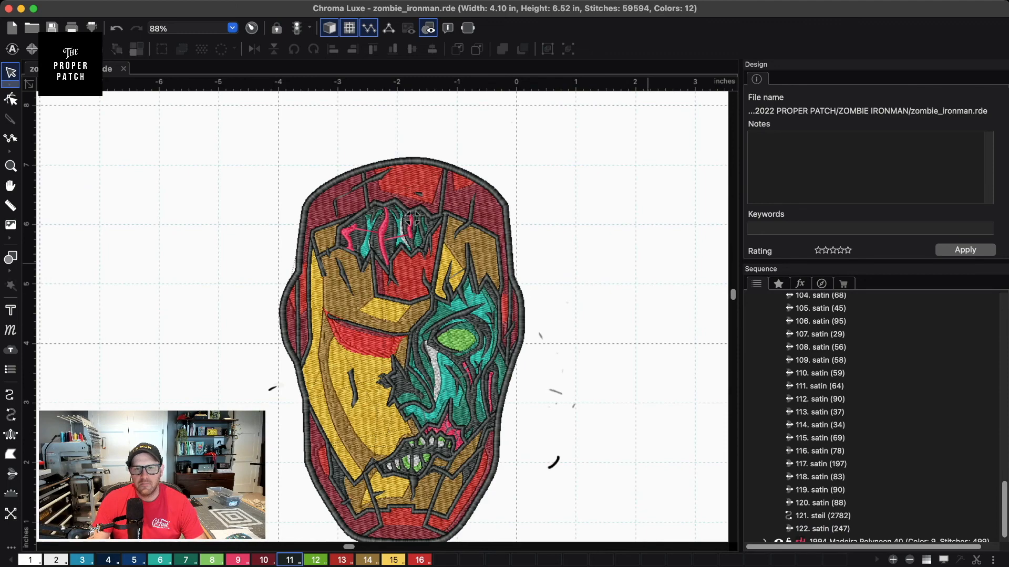
# - Delete the black satin outline above the red eye from the end of the colour 11 group
pyautogui.scroll(4, 414, 217)
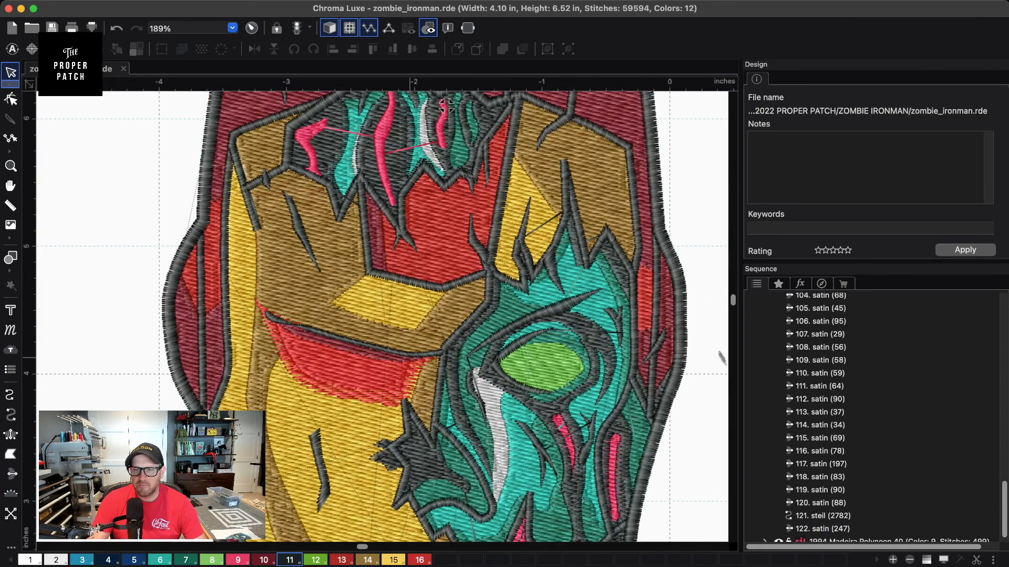
pyautogui.click(444, 102)
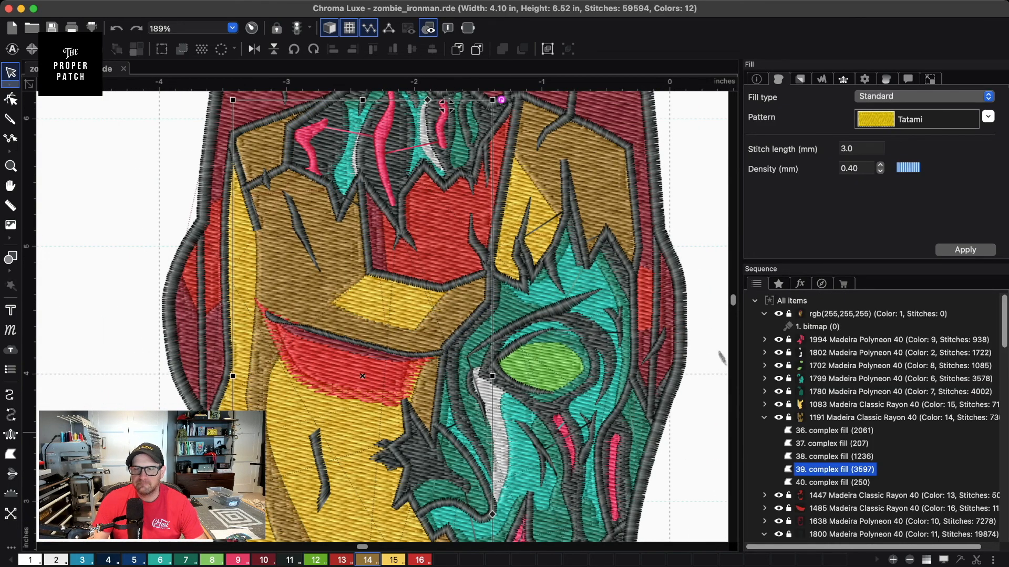
pyautogui.press('Escape')
pyautogui.moveTo(1004, 324); pyautogui.dragTo(1004, 515)
pyautogui.click(822, 516)
pyautogui.press('Delete')
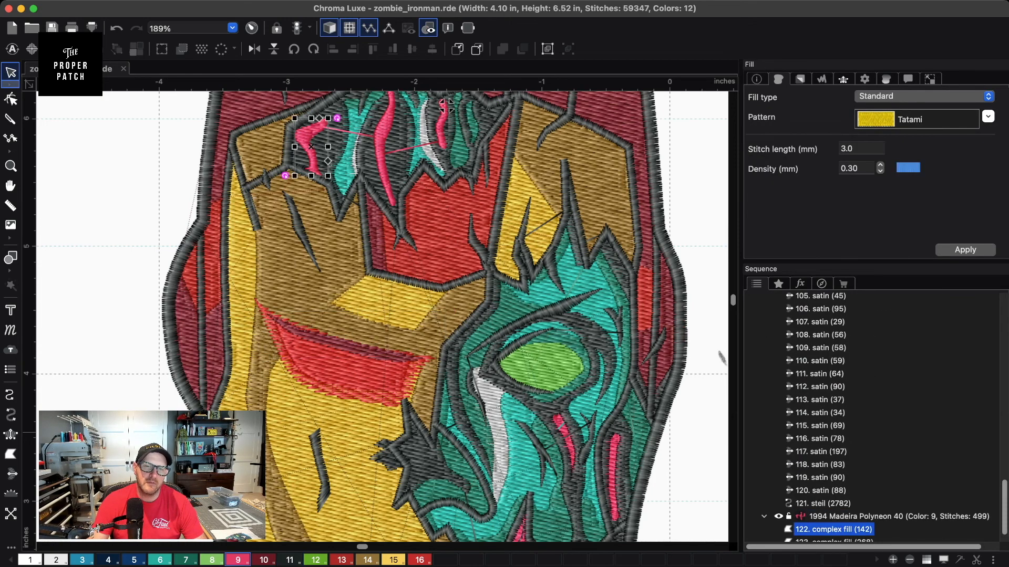
pyautogui.press('Escape')
# - Examine the red eye without its black outline against the original artwork, with the realistic preview on and off
pyautogui.press('super+equal')
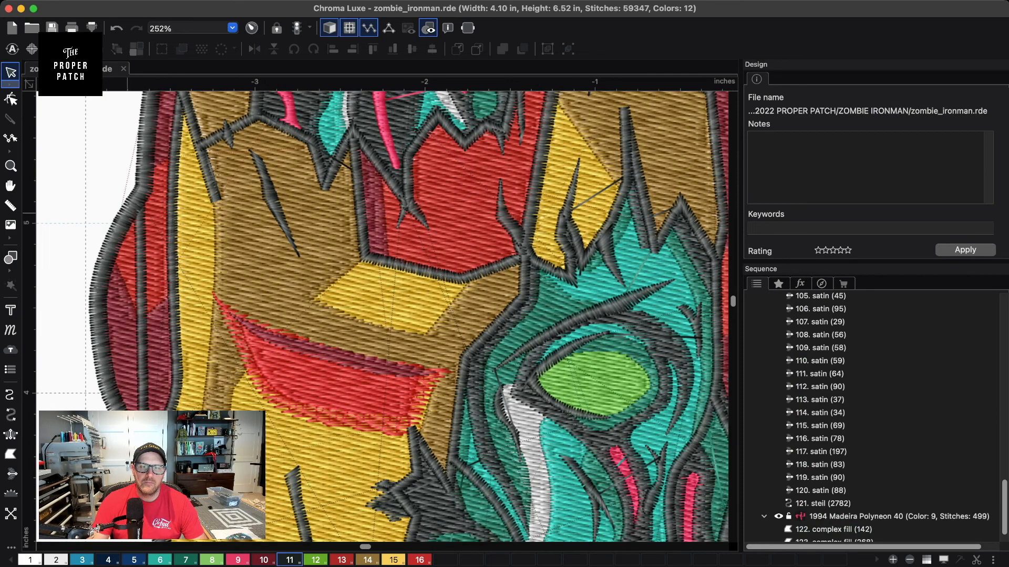
pyautogui.scroll(-9, 107, 199)
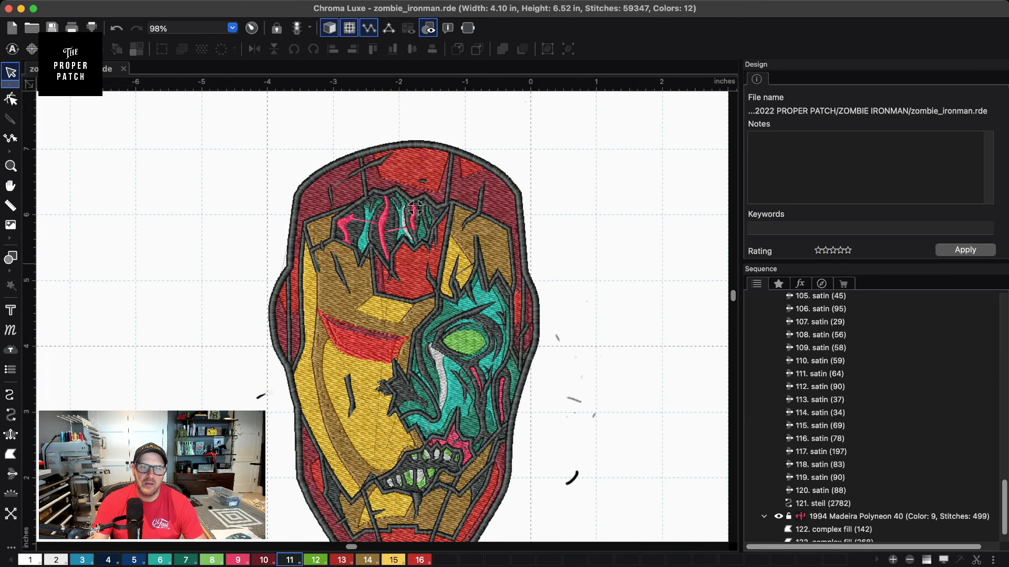
pyautogui.scroll(5, 415, 209)
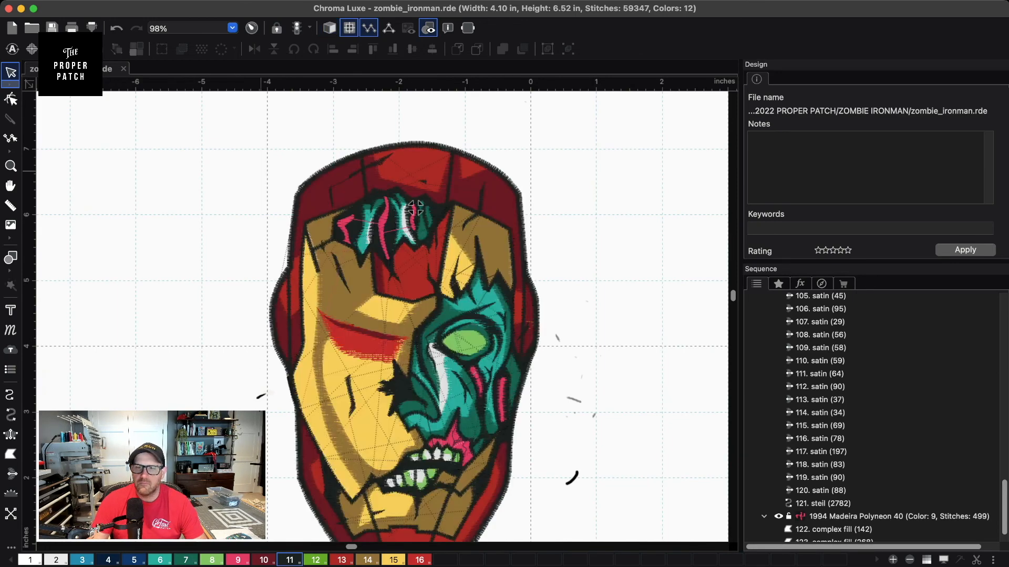
pyautogui.scroll(2, 434, 149)
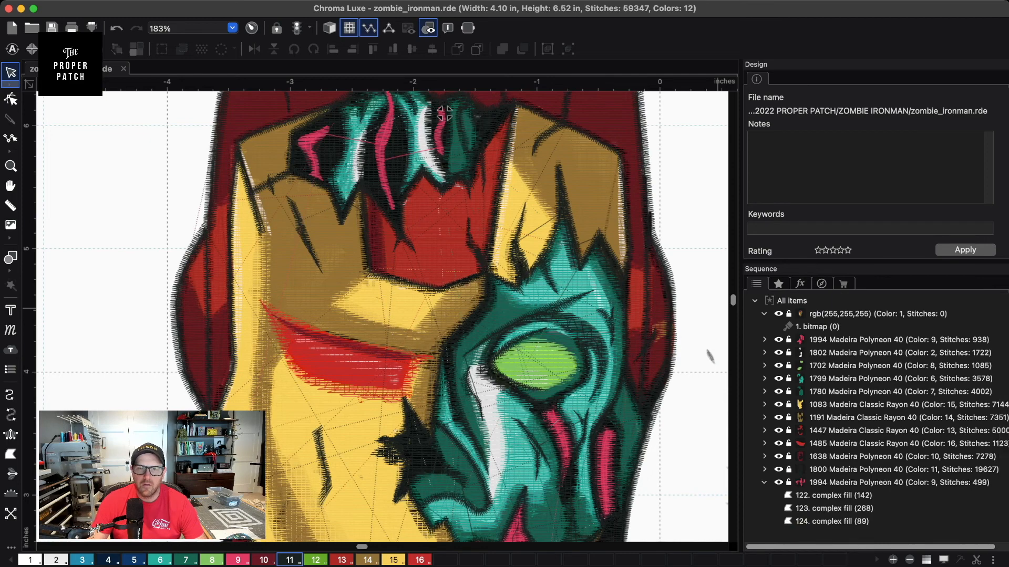
pyautogui.click(779, 315)
pyautogui.click(778, 314)
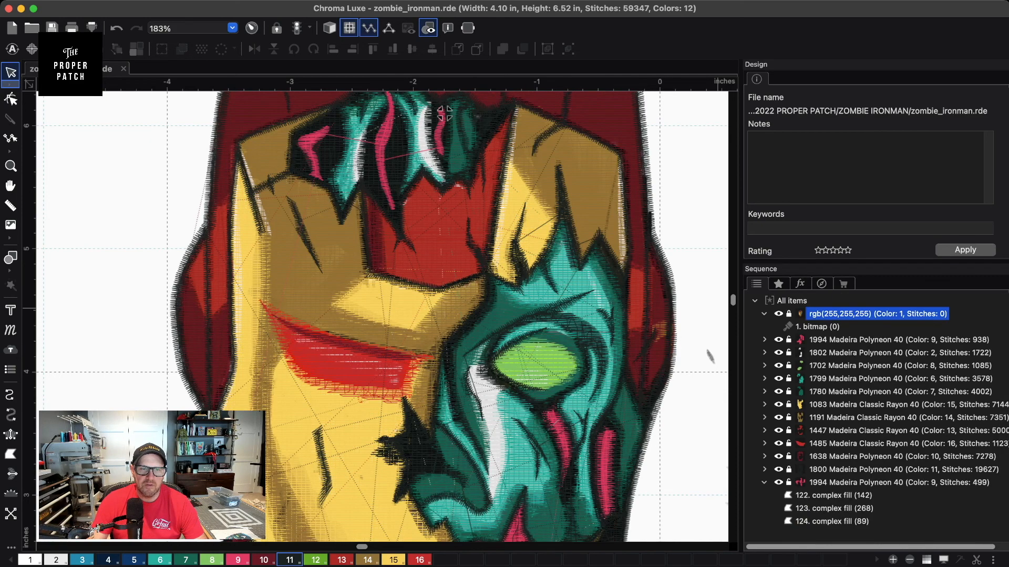
pyautogui.scroll(-5, 602, 386)
pyautogui.scroll(4, 592, 385)
pyautogui.scroll(-2, 552, 379)
pyautogui.scroll(5, 480, 363)
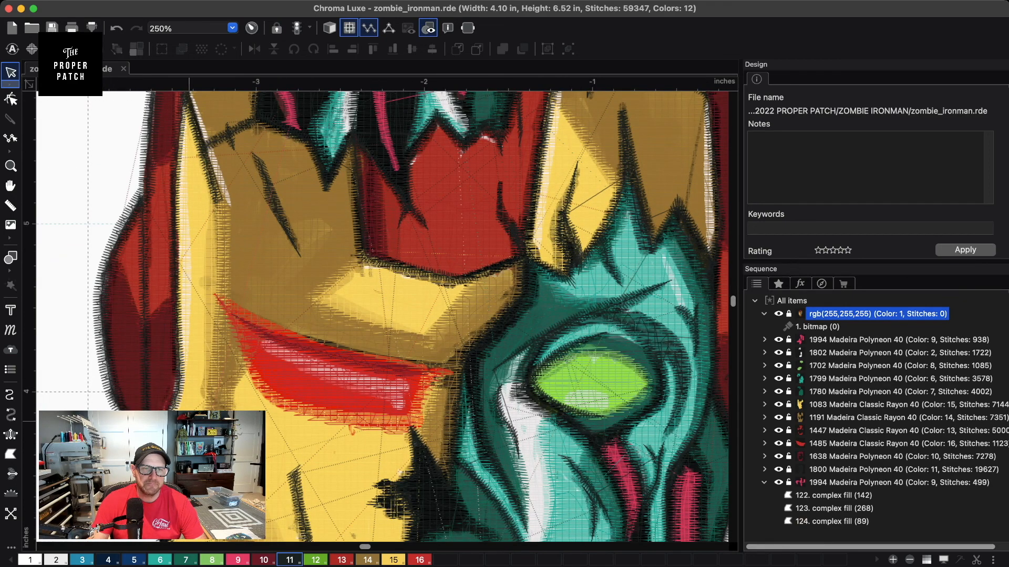
# - Draw a colour 2 white complex fill following the long pale highlight through the middle of the red eye
pyautogui.click(30, 560)
pyautogui.click(56, 560)
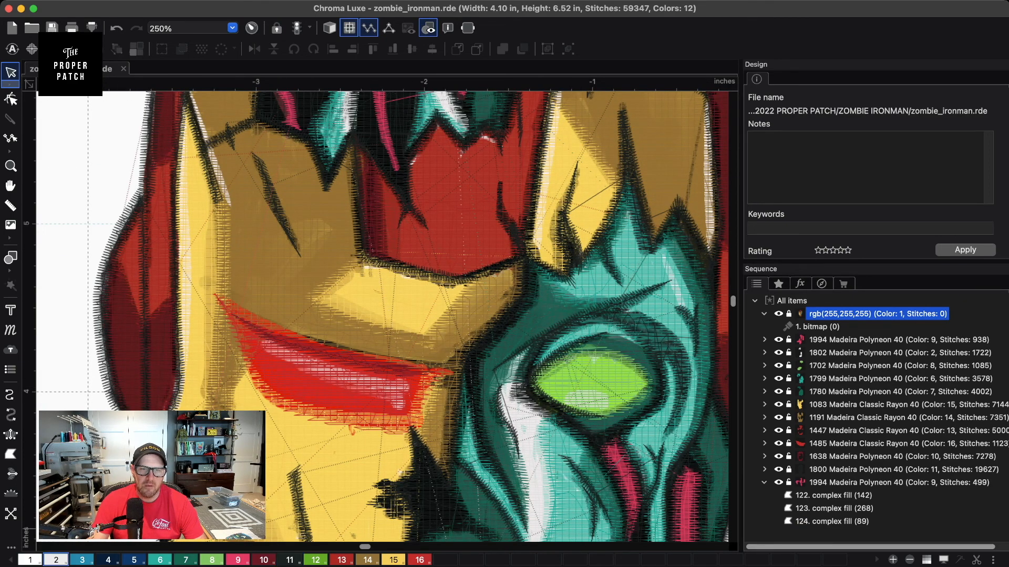
pyautogui.click(10, 454)
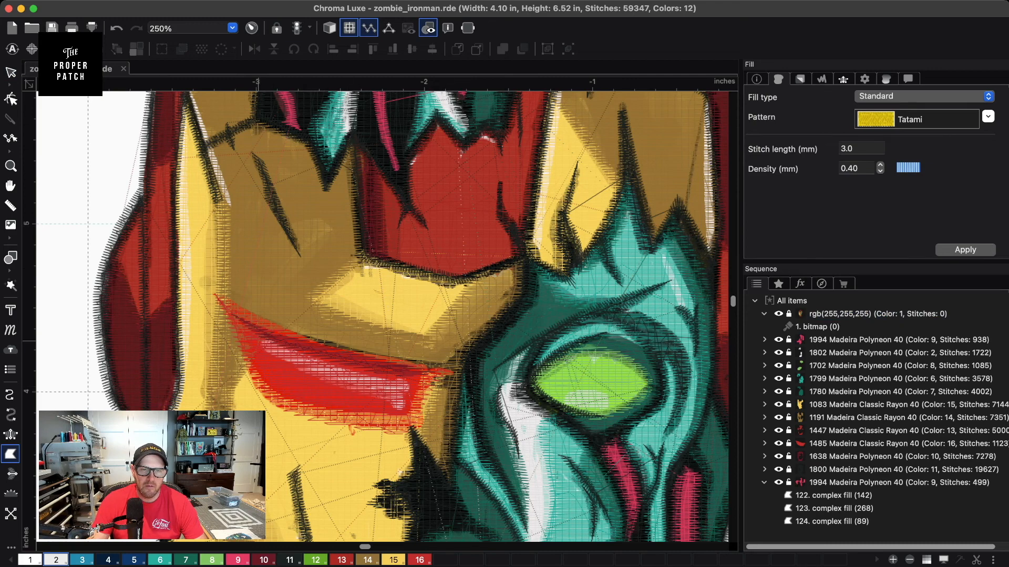
pyautogui.click(259, 337)
pyautogui.click(274, 351)
pyautogui.click(312, 371)
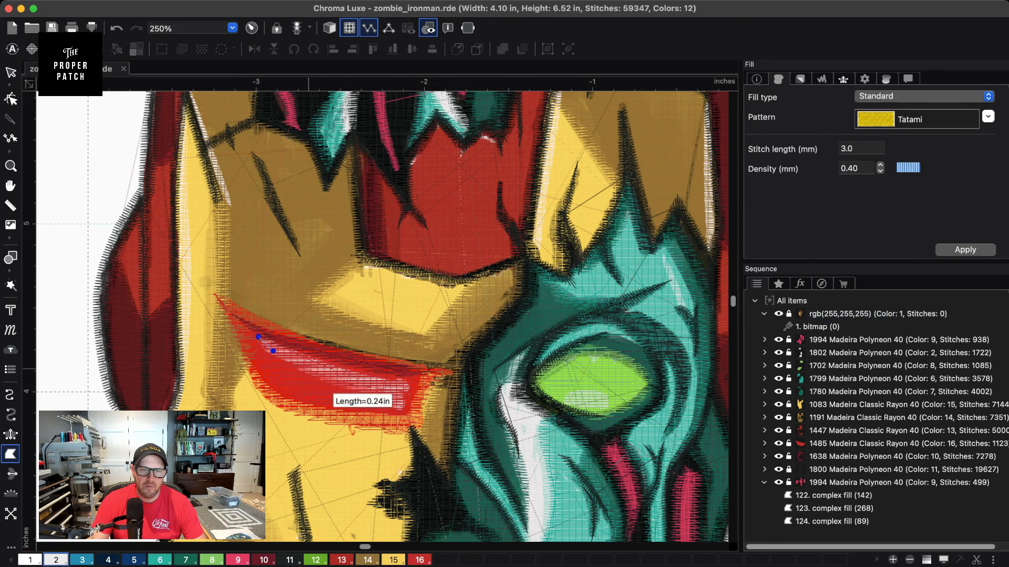
pyautogui.click(359, 385)
pyautogui.click(384, 390)
pyautogui.click(390, 403)
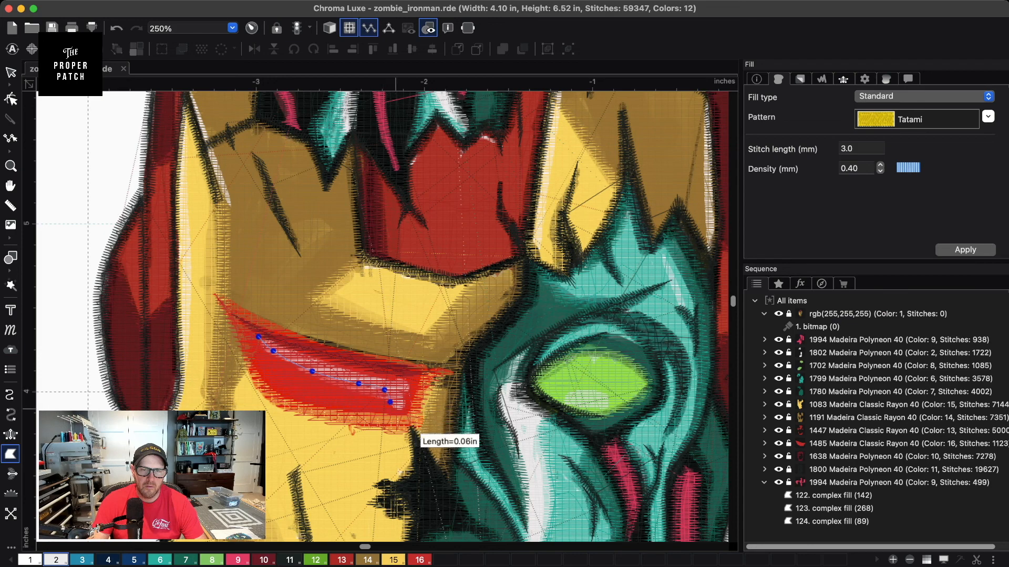
pyautogui.click(399, 410)
pyautogui.click(408, 382)
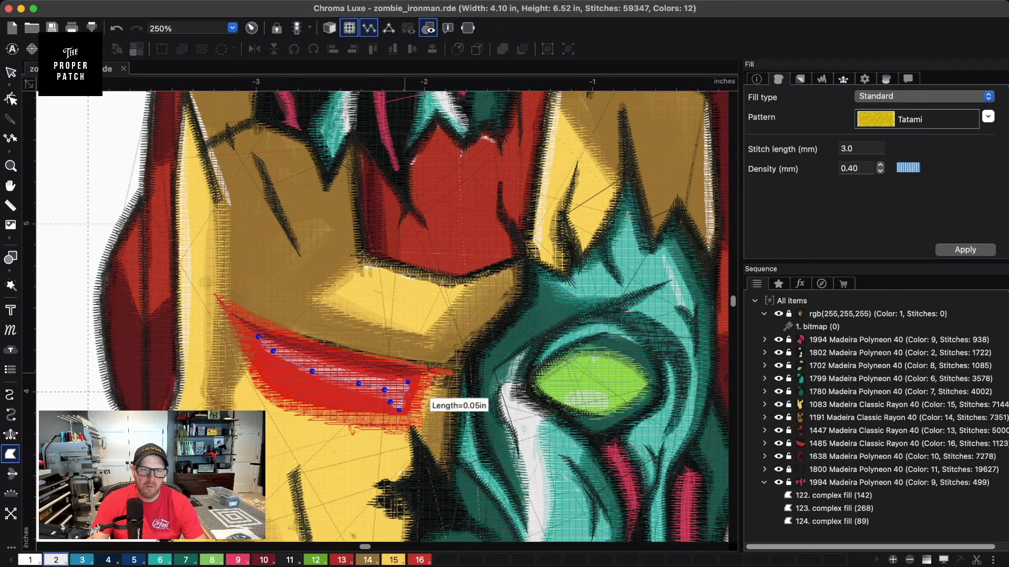
pyautogui.click(406, 378)
pyautogui.click(345, 371)
pyautogui.click(303, 358)
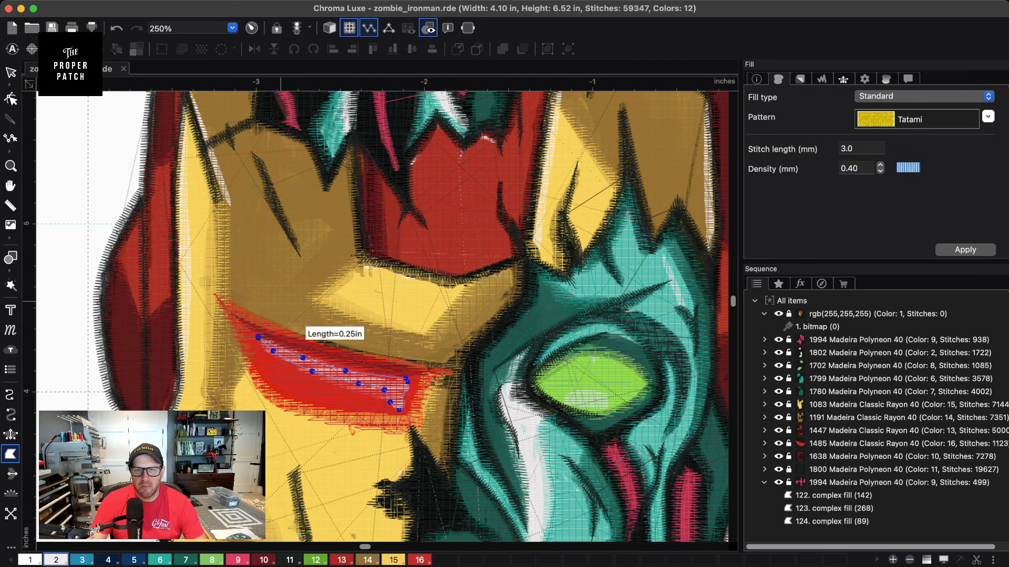
pyautogui.click(273, 350)
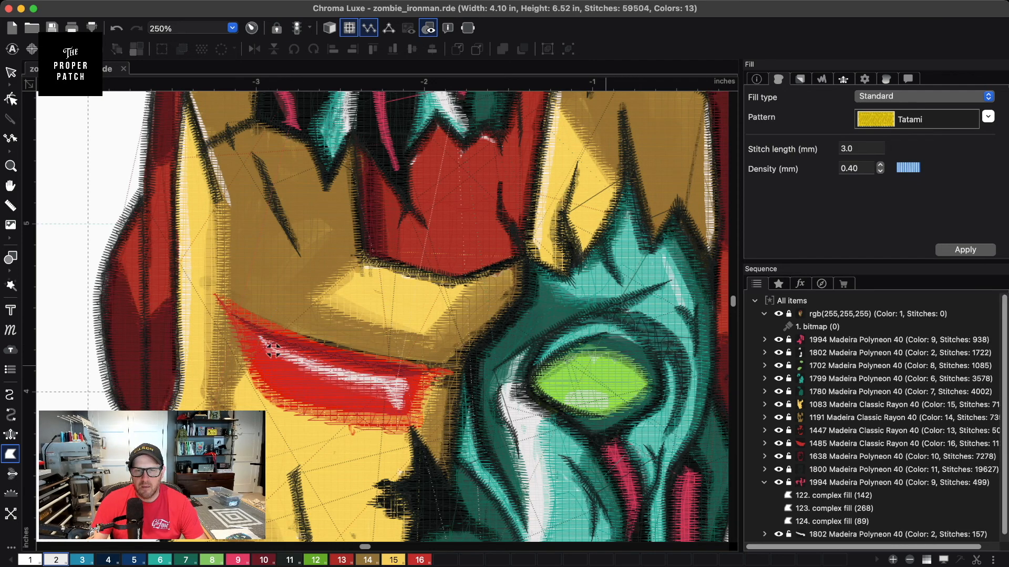
# - Draw a white complex fill over the pale highlight at the lower edge of the green eye
pyautogui.click(589, 391)
pyautogui.click(575, 393)
pyautogui.click(568, 401)
pyautogui.click(572, 408)
pyautogui.click(594, 416)
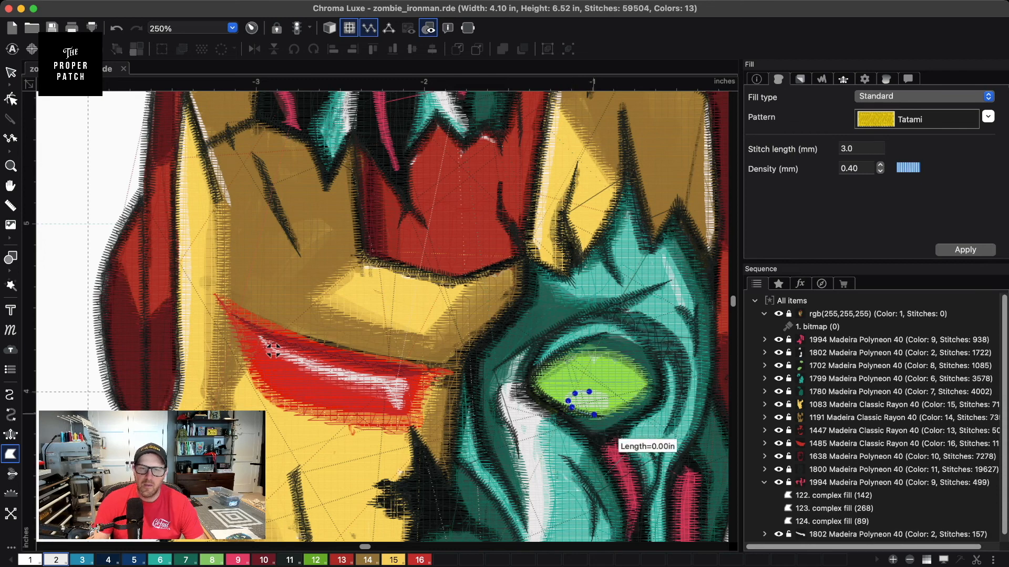
pyautogui.click(613, 412)
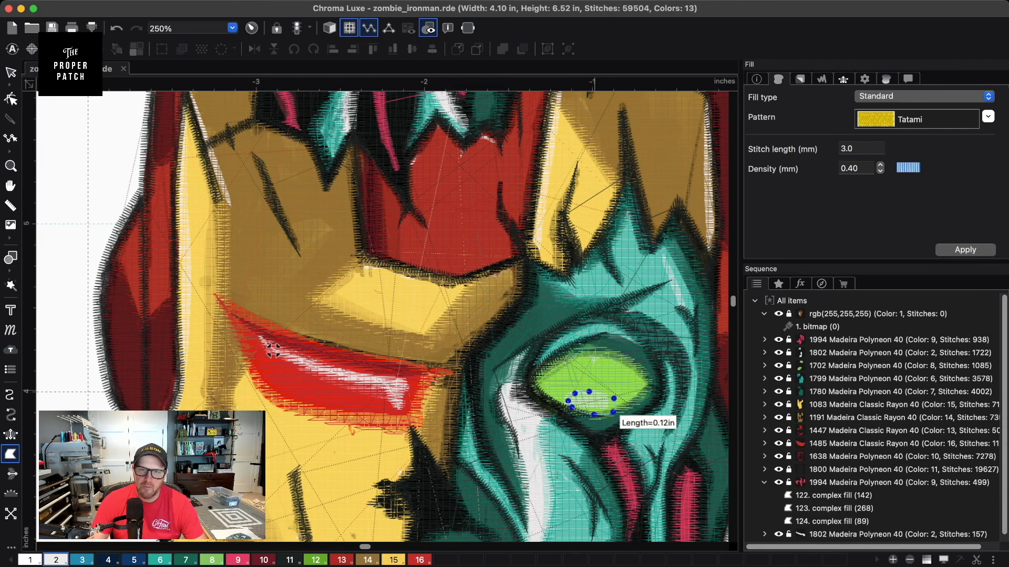
pyautogui.click(613, 399)
pyautogui.press('Return')
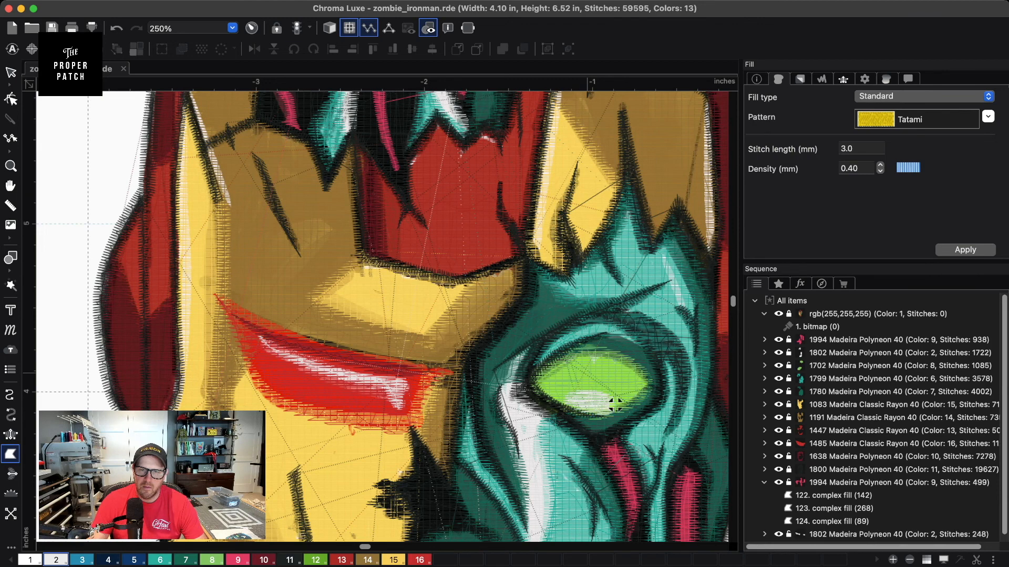
# - Add a tiny four-sided white complex fill as the glint near the top of the green eye
pyautogui.click(593, 358)
pyautogui.click(593, 364)
pyautogui.click(602, 365)
pyautogui.click(604, 360)
pyautogui.click(595, 356)
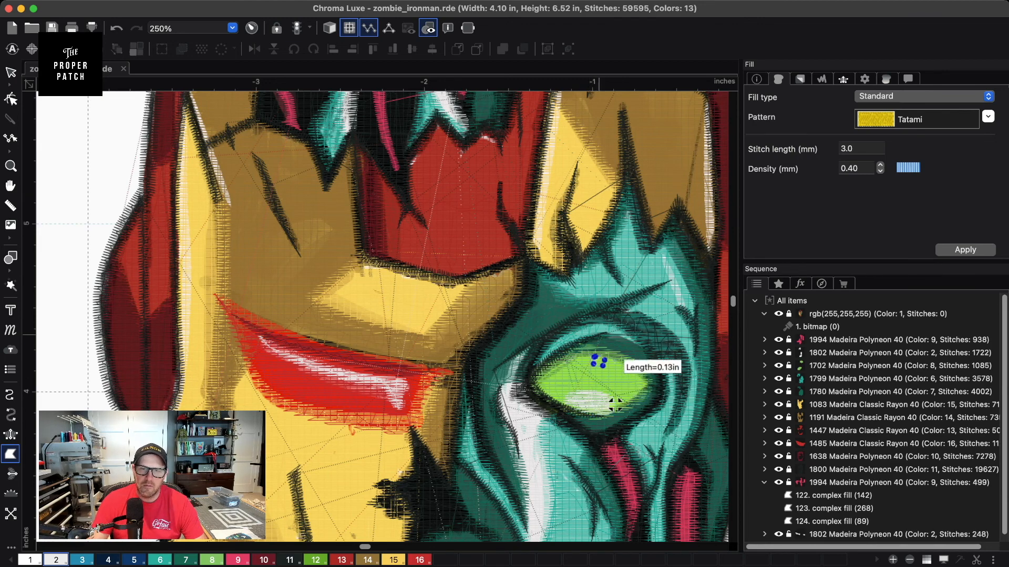
pyautogui.press('Return')
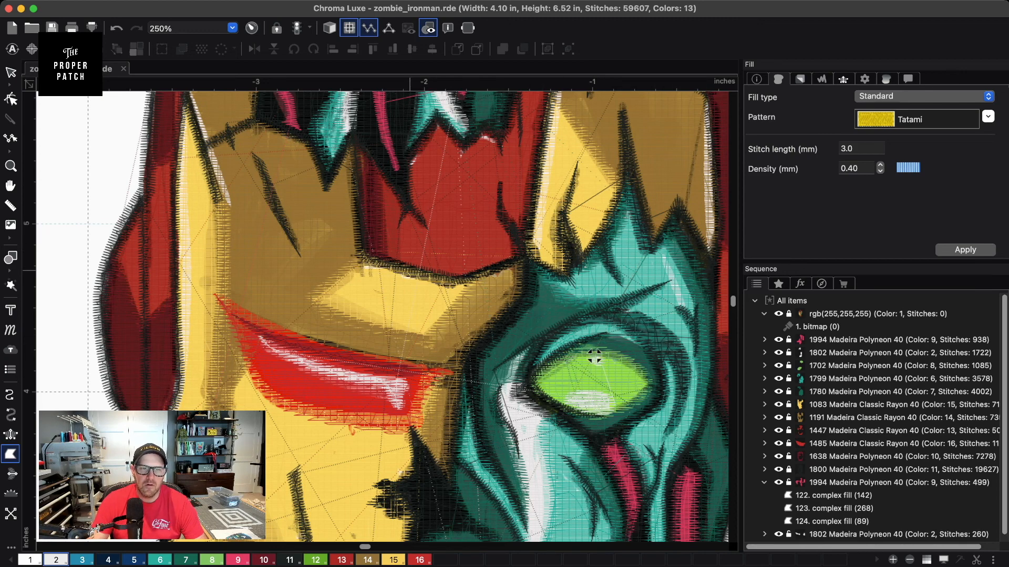
# - Try a white complex fill highlight along the lower outer edge of the yellow cheek with the realistic preview on, and undo it
pyautogui.press('space')
pyautogui.moveTo(594, 357); pyautogui.dragTo(565, 16)
pyautogui.moveTo(147, 346); pyautogui.dragTo(147, 318)
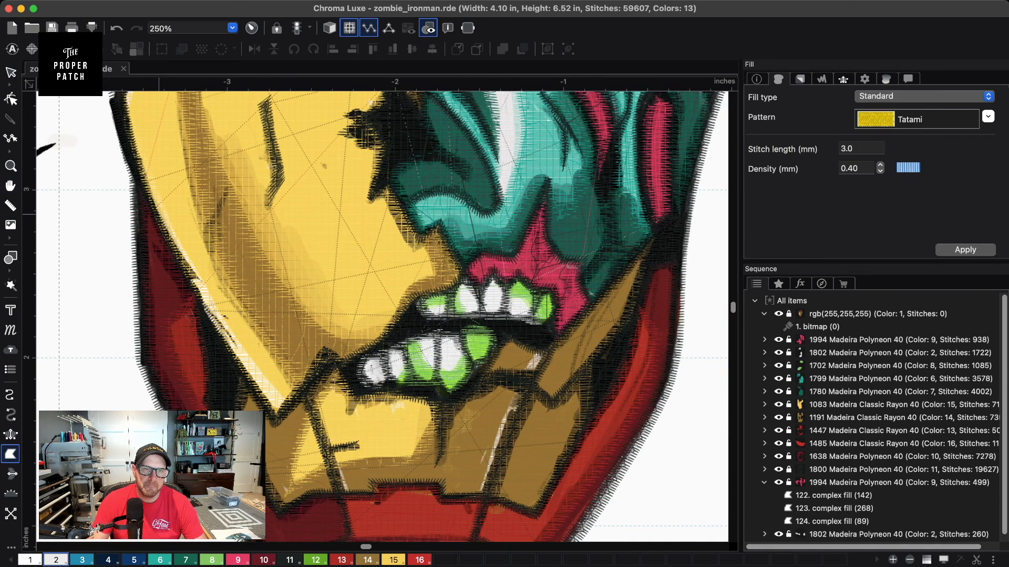
pyautogui.click(330, 28)
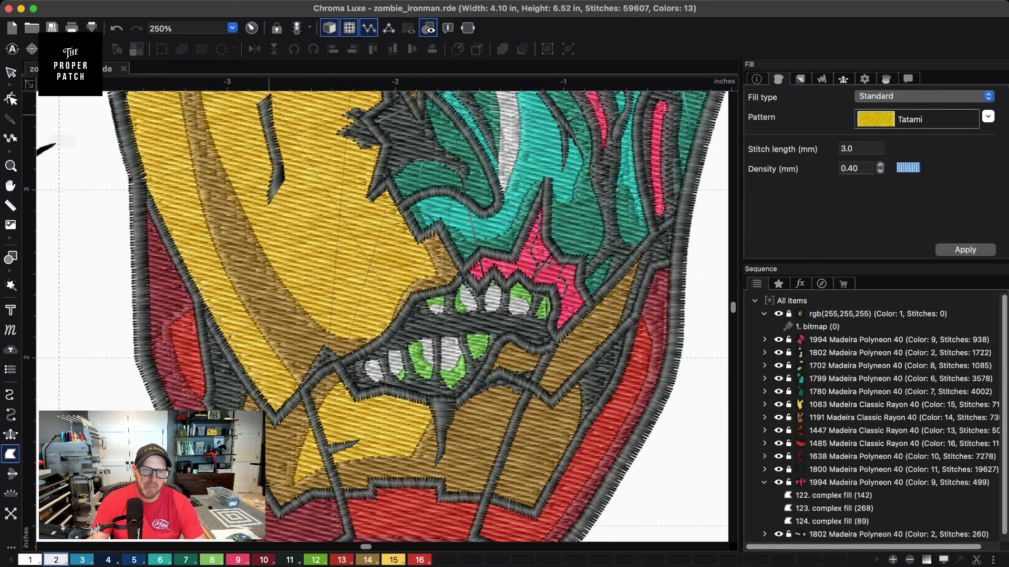
pyautogui.click(151, 199)
pyautogui.click(209, 297)
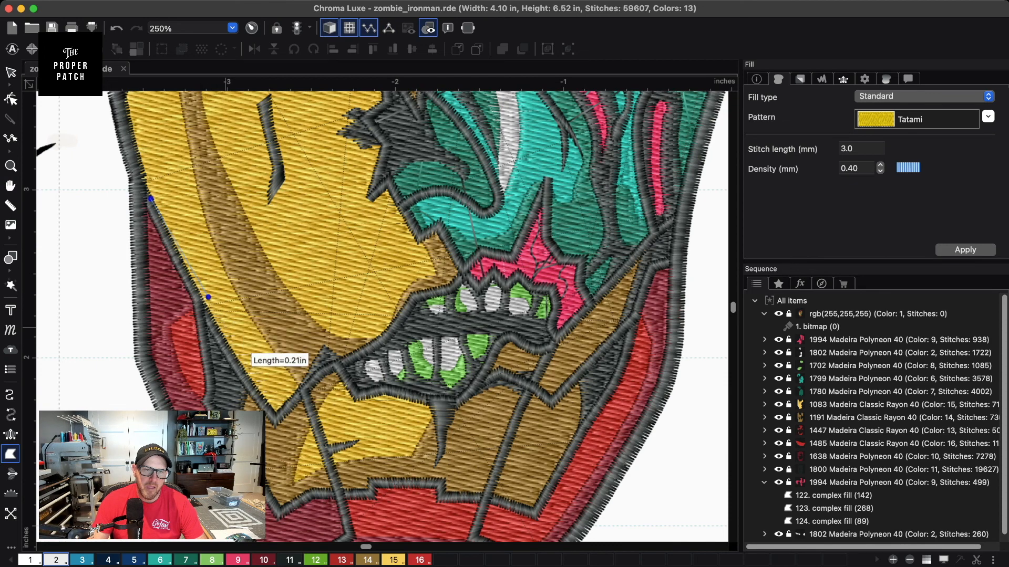
pyautogui.click(250, 359)
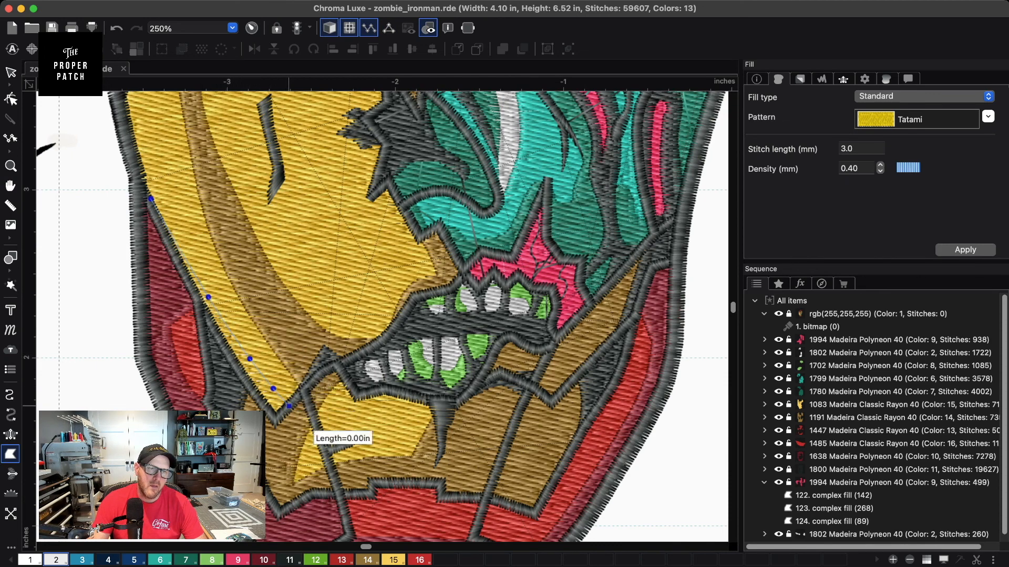
pyautogui.click(273, 389)
pyautogui.click(289, 406)
pyautogui.click(237, 370)
pyautogui.click(201, 309)
pyautogui.click(162, 232)
pyautogui.click(151, 199)
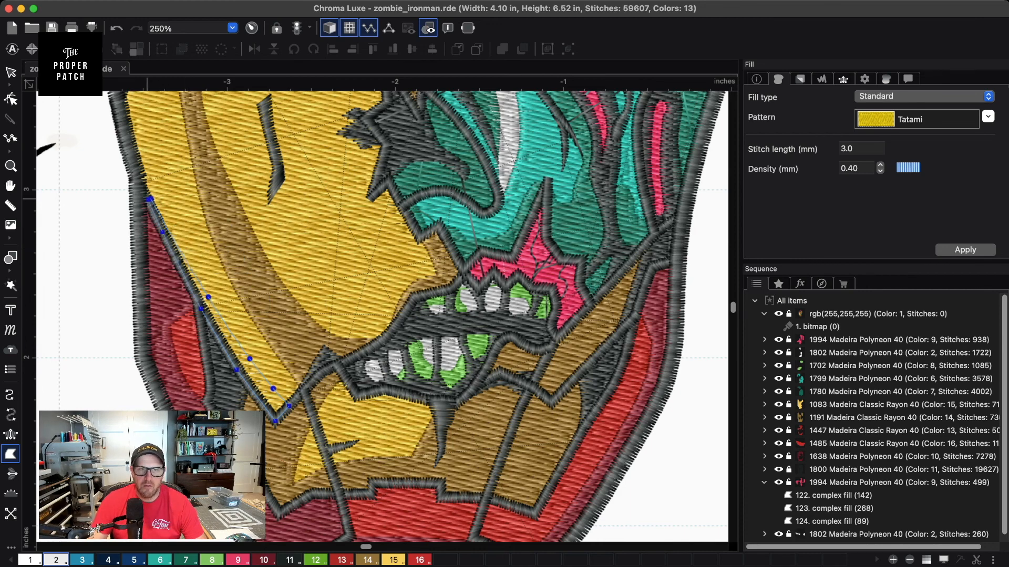
pyautogui.press('Return')
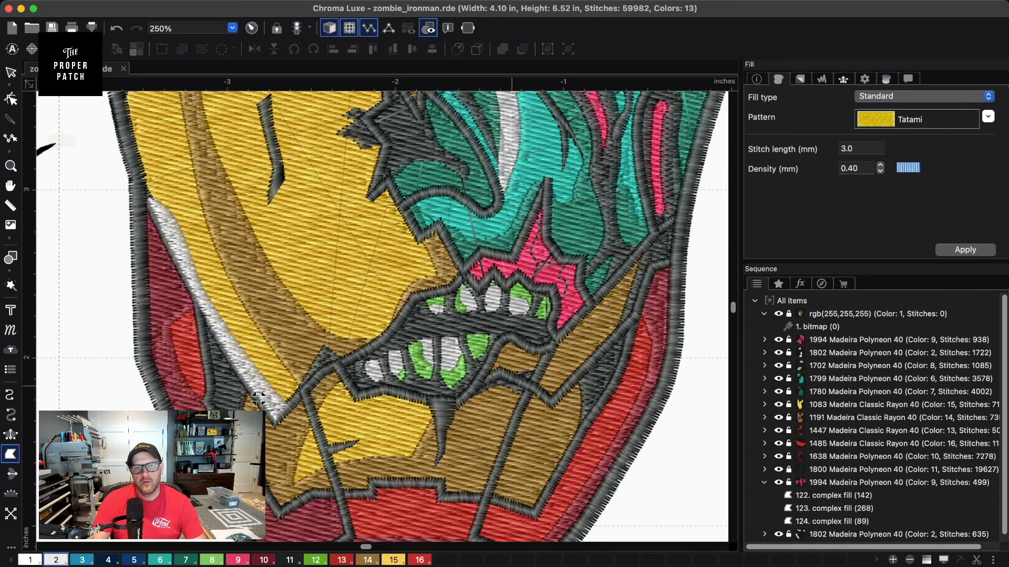
pyautogui.scroll(-10, 258, 399)
pyautogui.scroll(9, 353, 335)
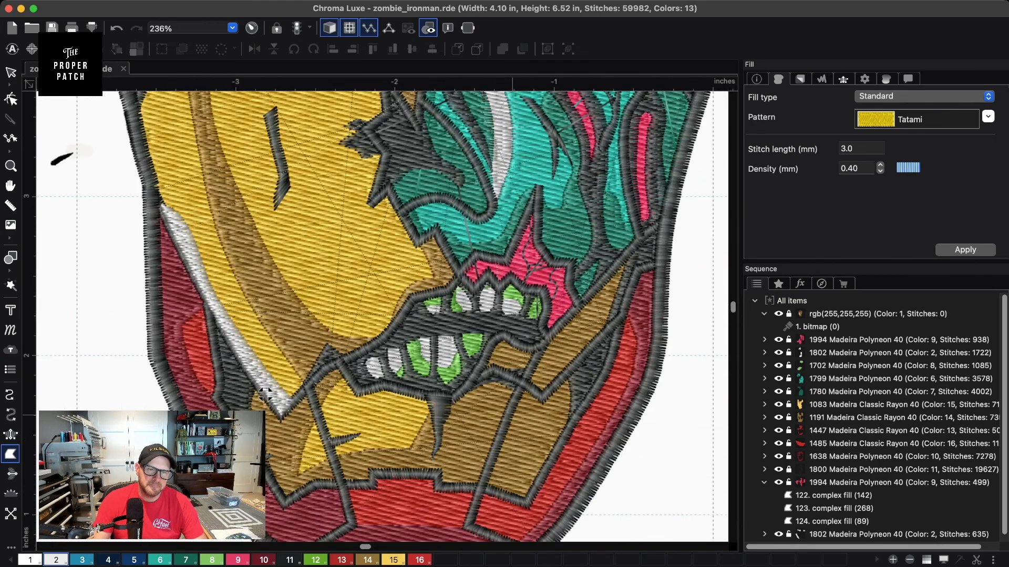
pyautogui.press('super+z')
# - Start redrawing the white complex fill highlight along the lower outer edge of the yellow cheek
pyautogui.click(158, 198)
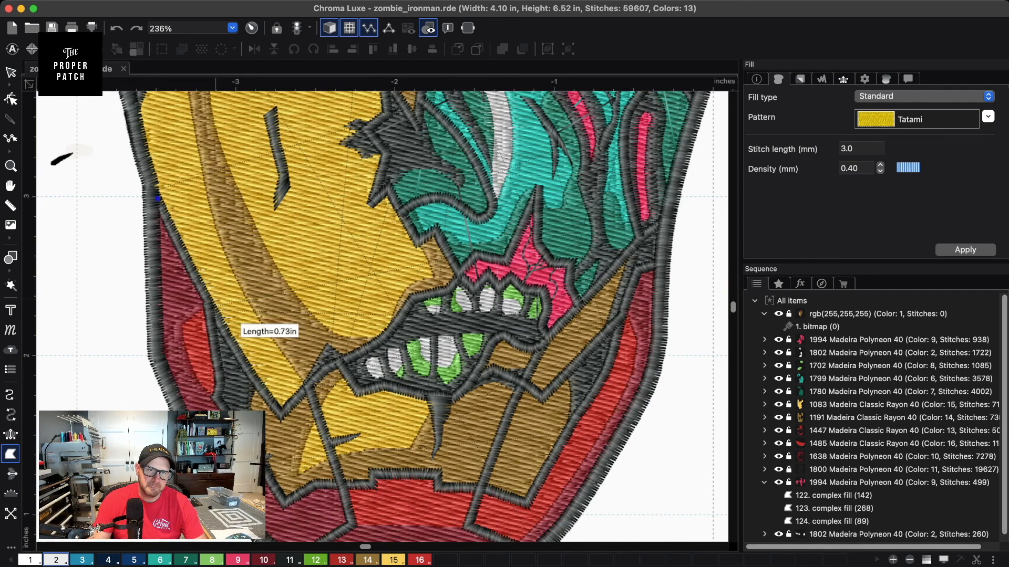
pyautogui.click(214, 313)
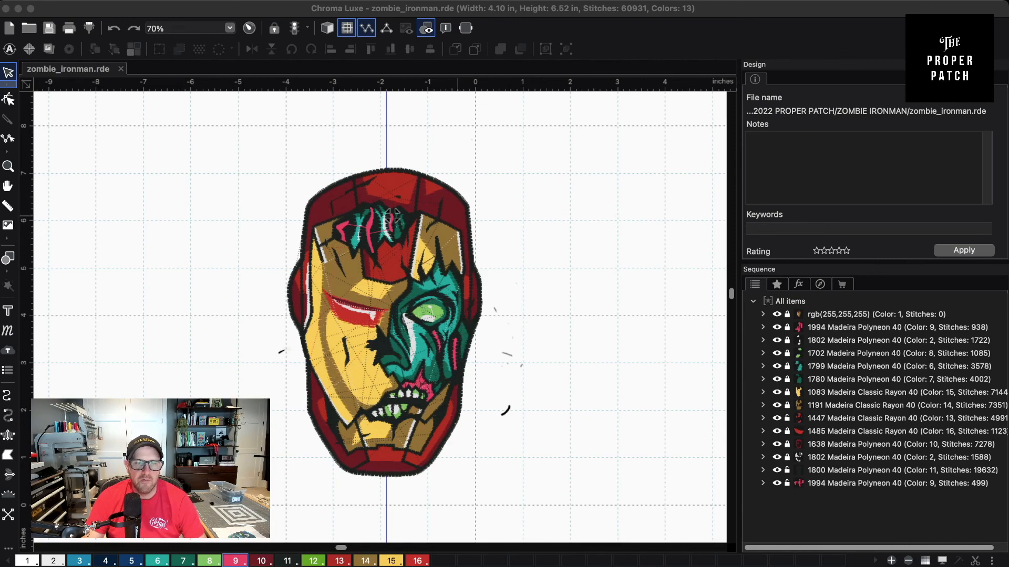
# - Inspect the face up close, hide the original artwork bitmap, and view the whole stitched design
pyautogui.scroll(7, 457, 217)
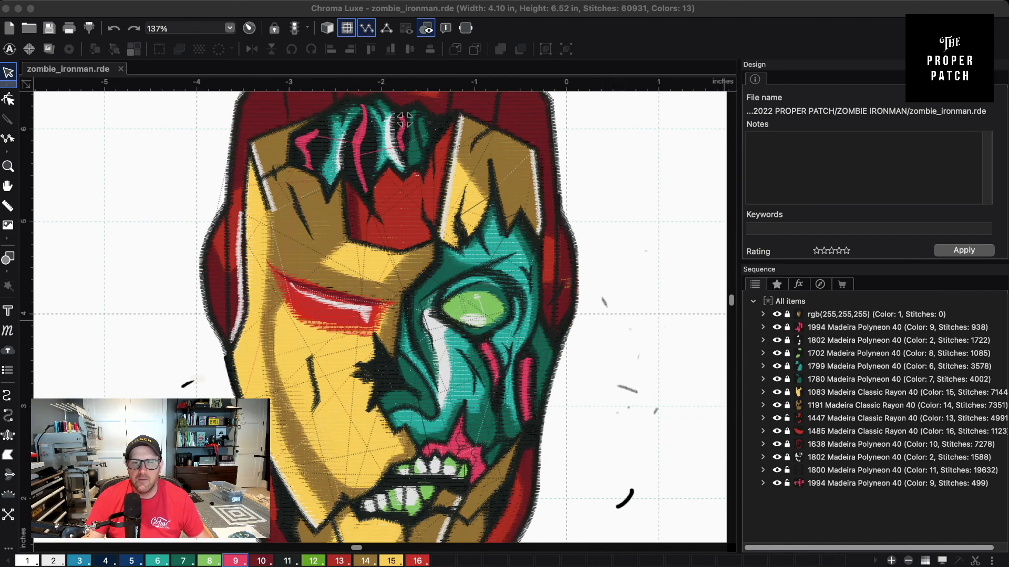
pyautogui.click(776, 314)
pyautogui.scroll(-7, 598, 337)
pyautogui.scroll(1, 392, 223)
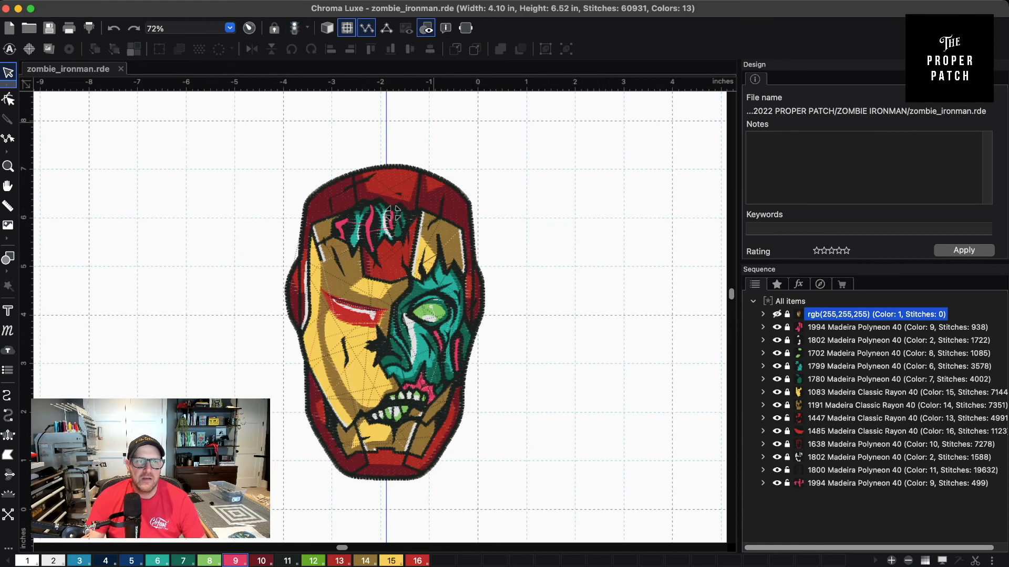
# - Run the stitch-out simulation of the whole design and open the print function
pyautogui.click(249, 28)
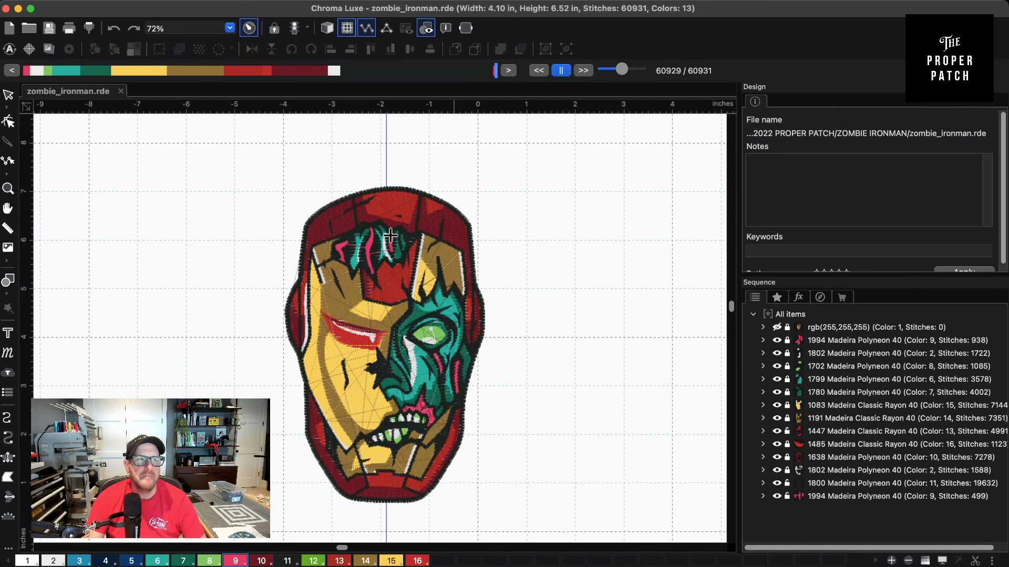
pyautogui.click(69, 28)
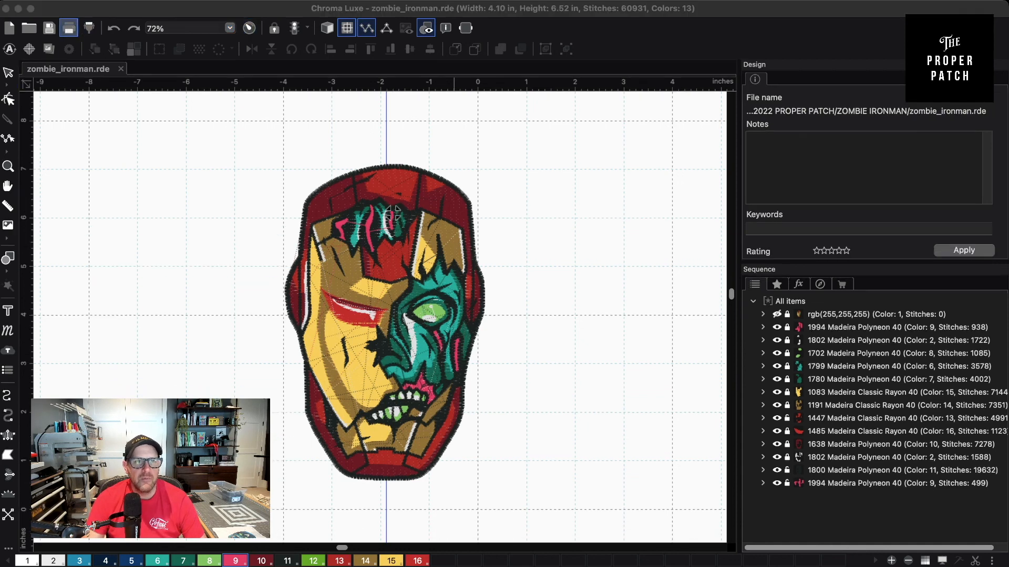